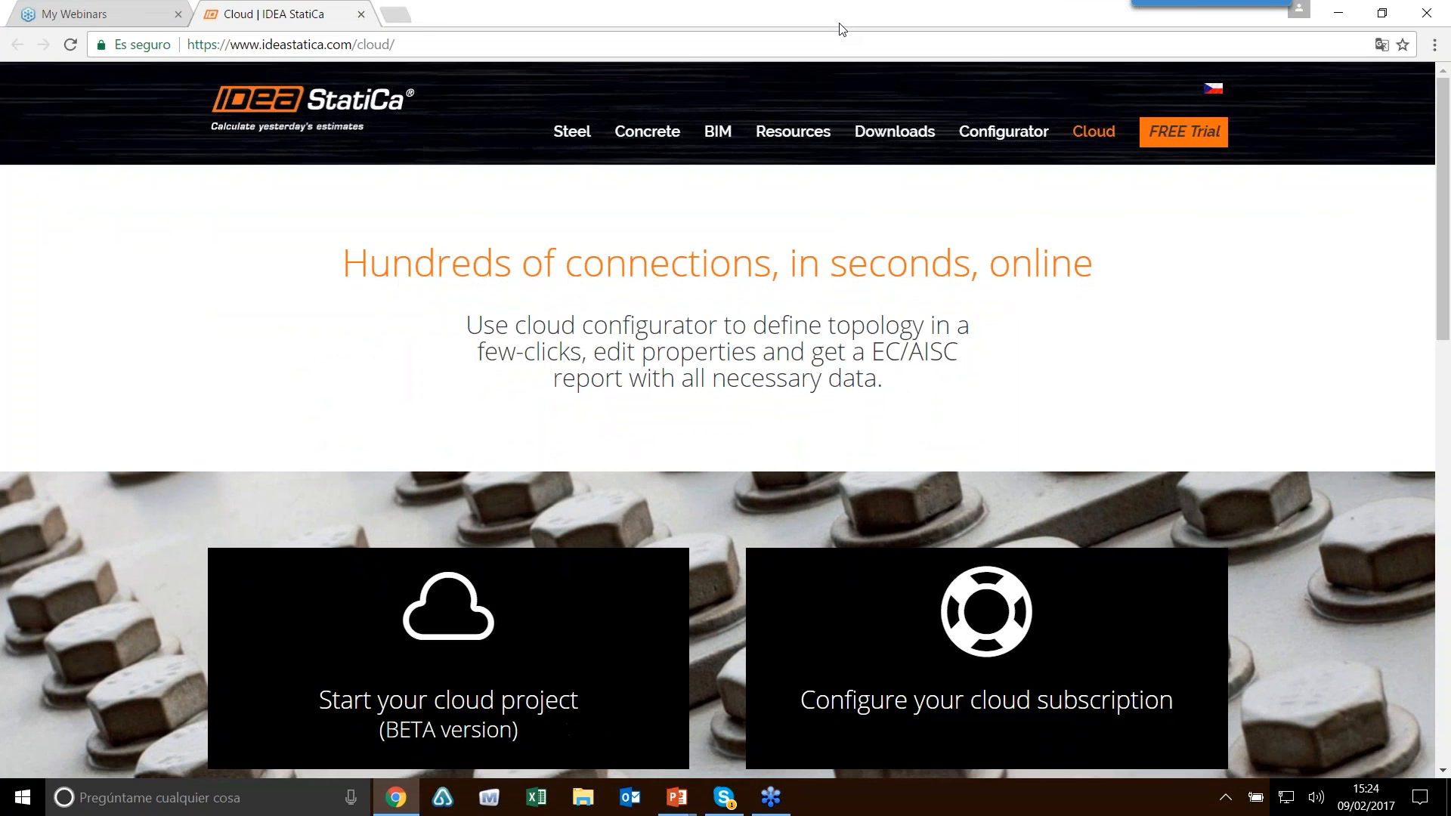
Step: Open the online cloud project configurator from the IDEA StatiCa site, review its connection types, and close it
scroll(725, 454, "down", 2)
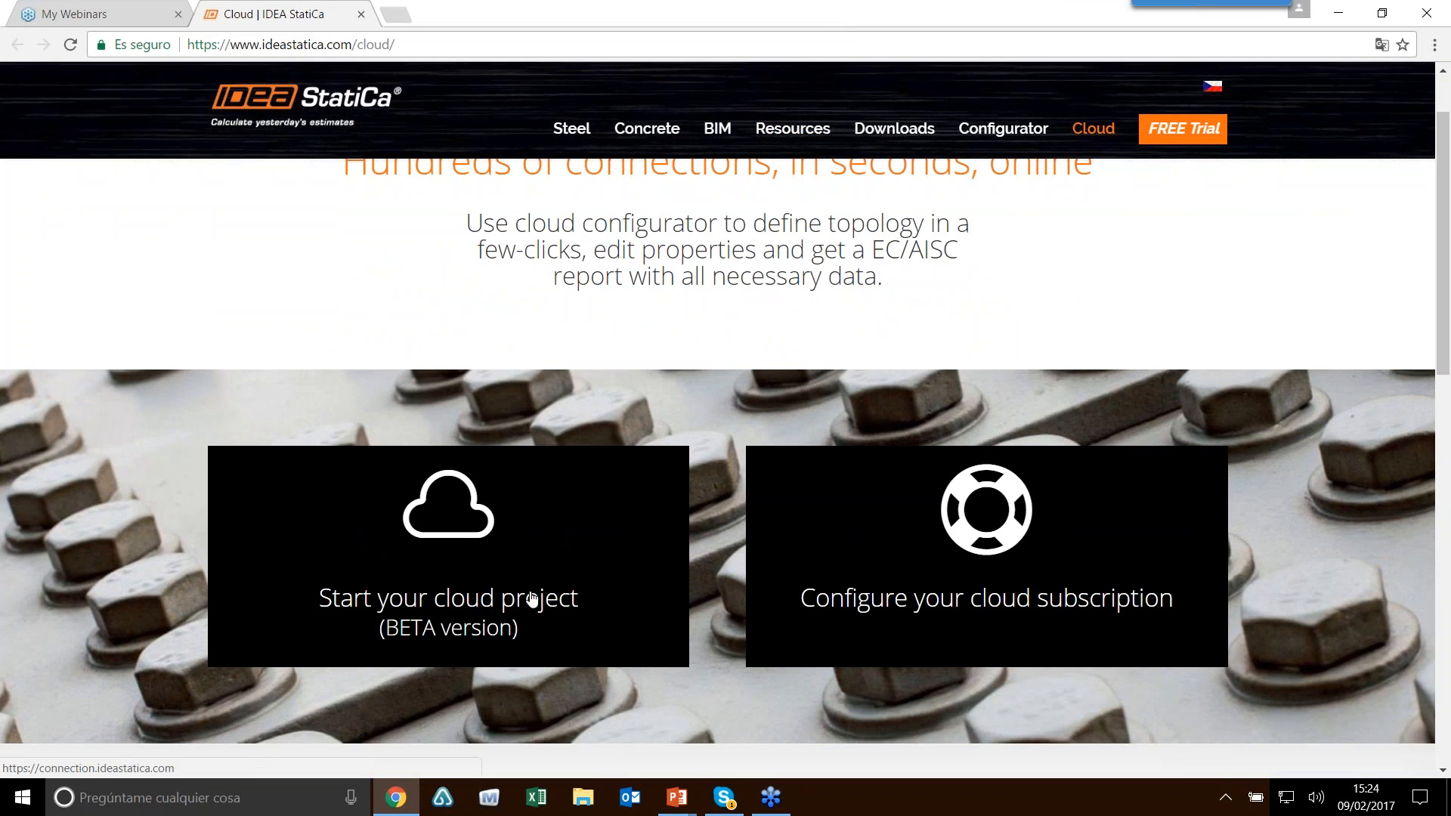
scroll(498, 499, "up", 1)
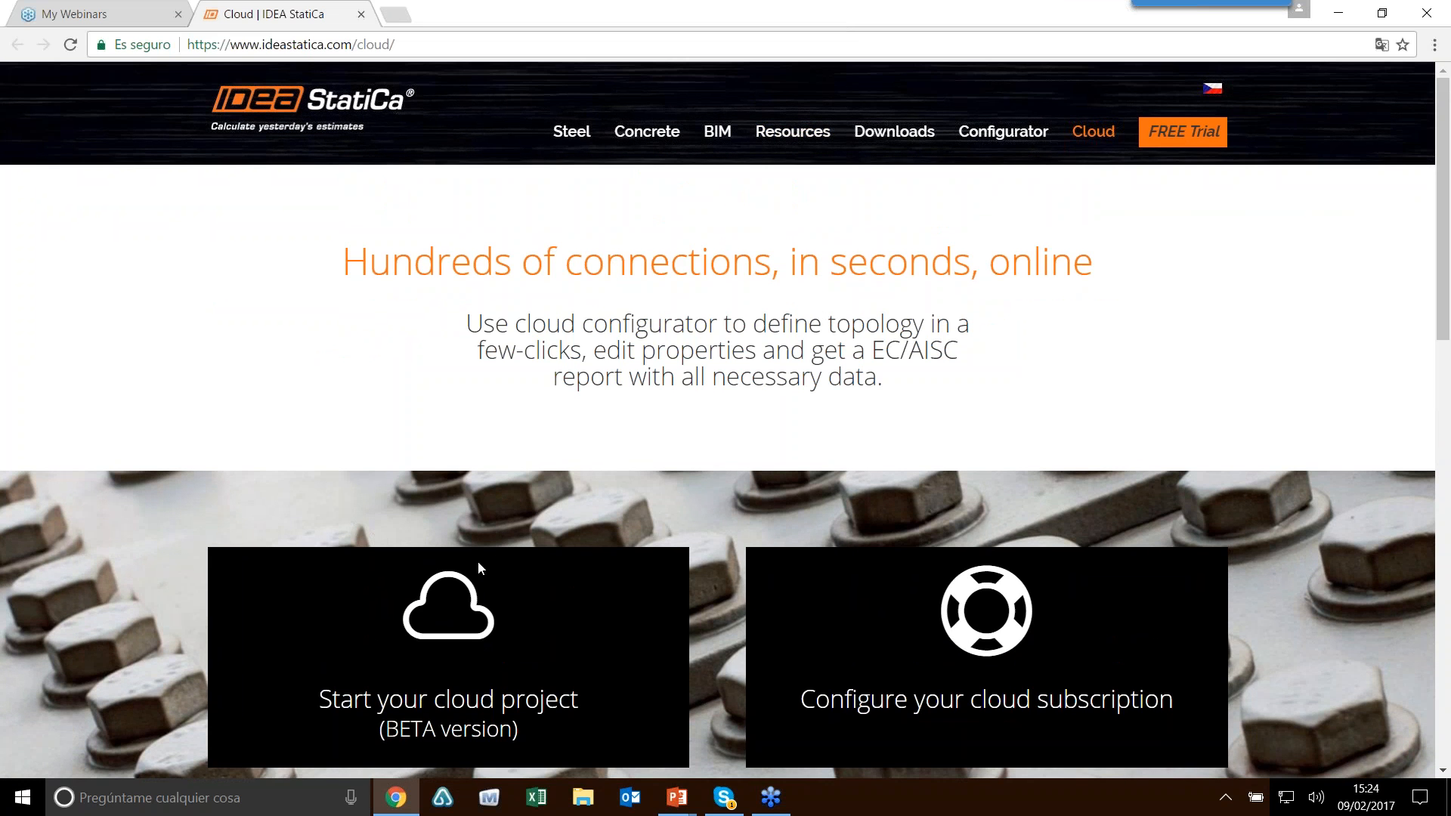
left_click(488, 578)
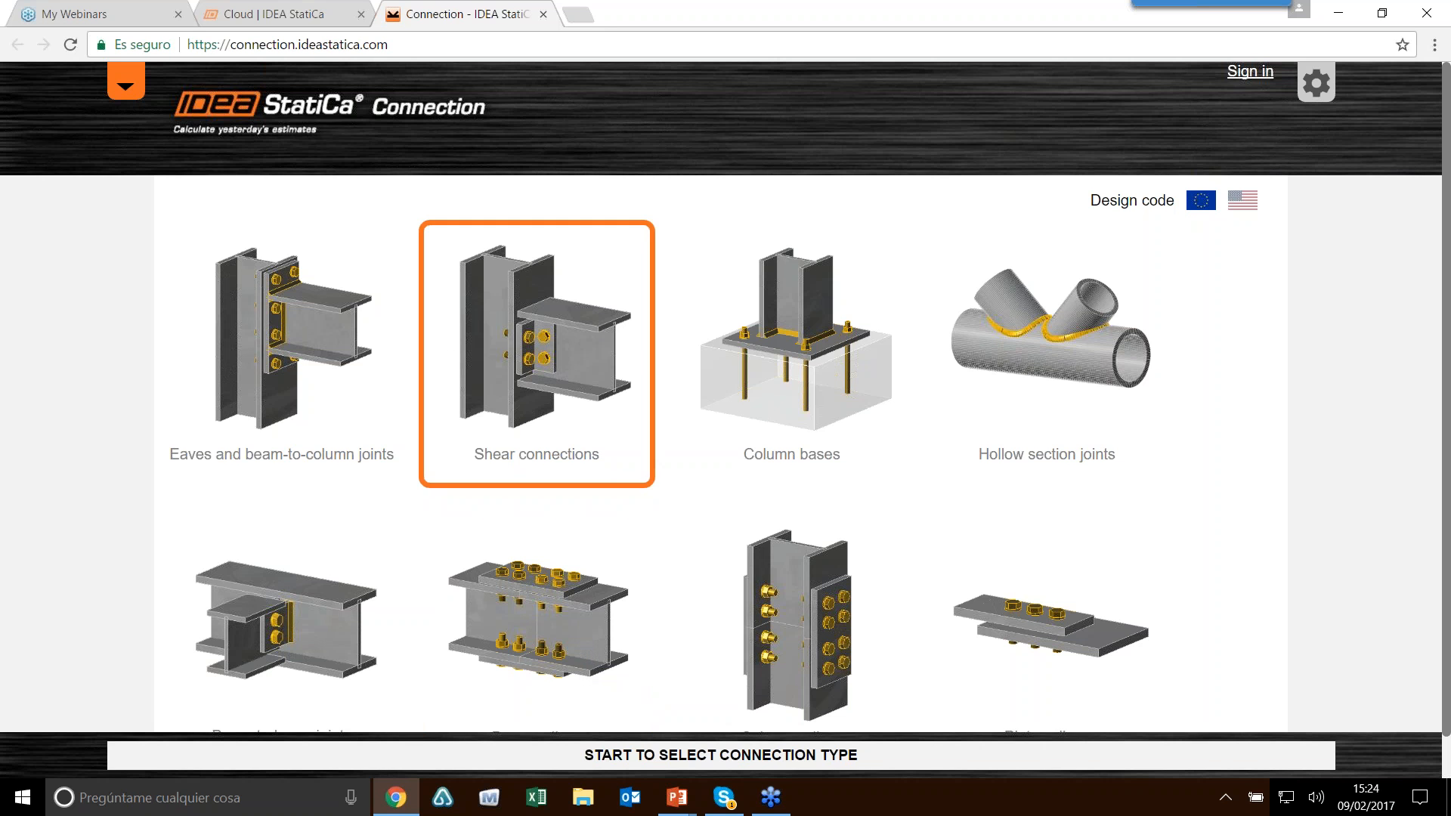
scroll(365, 409, "down", 1)
scroll(366, 409, "up", 1)
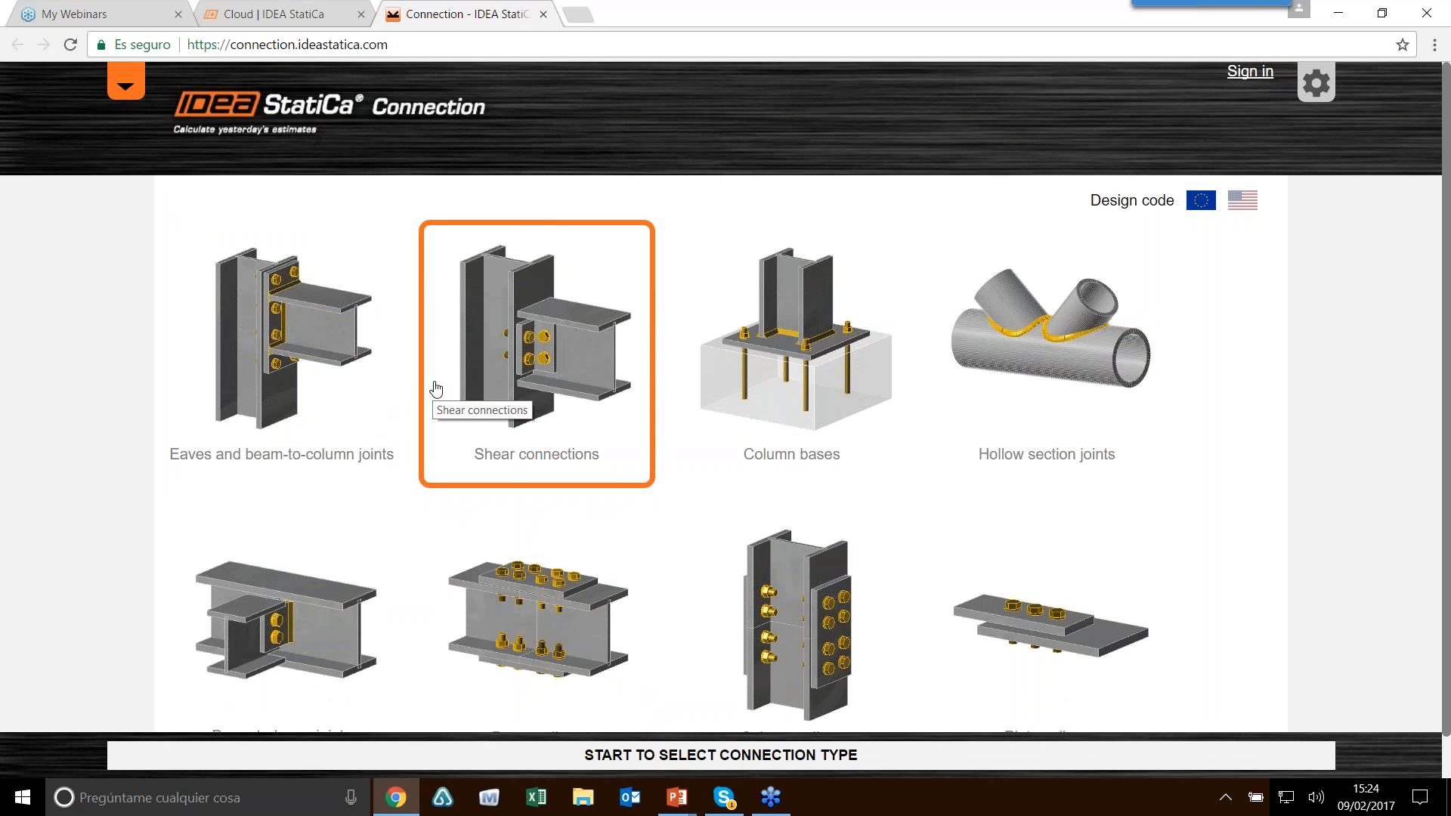
left_click(543, 14)
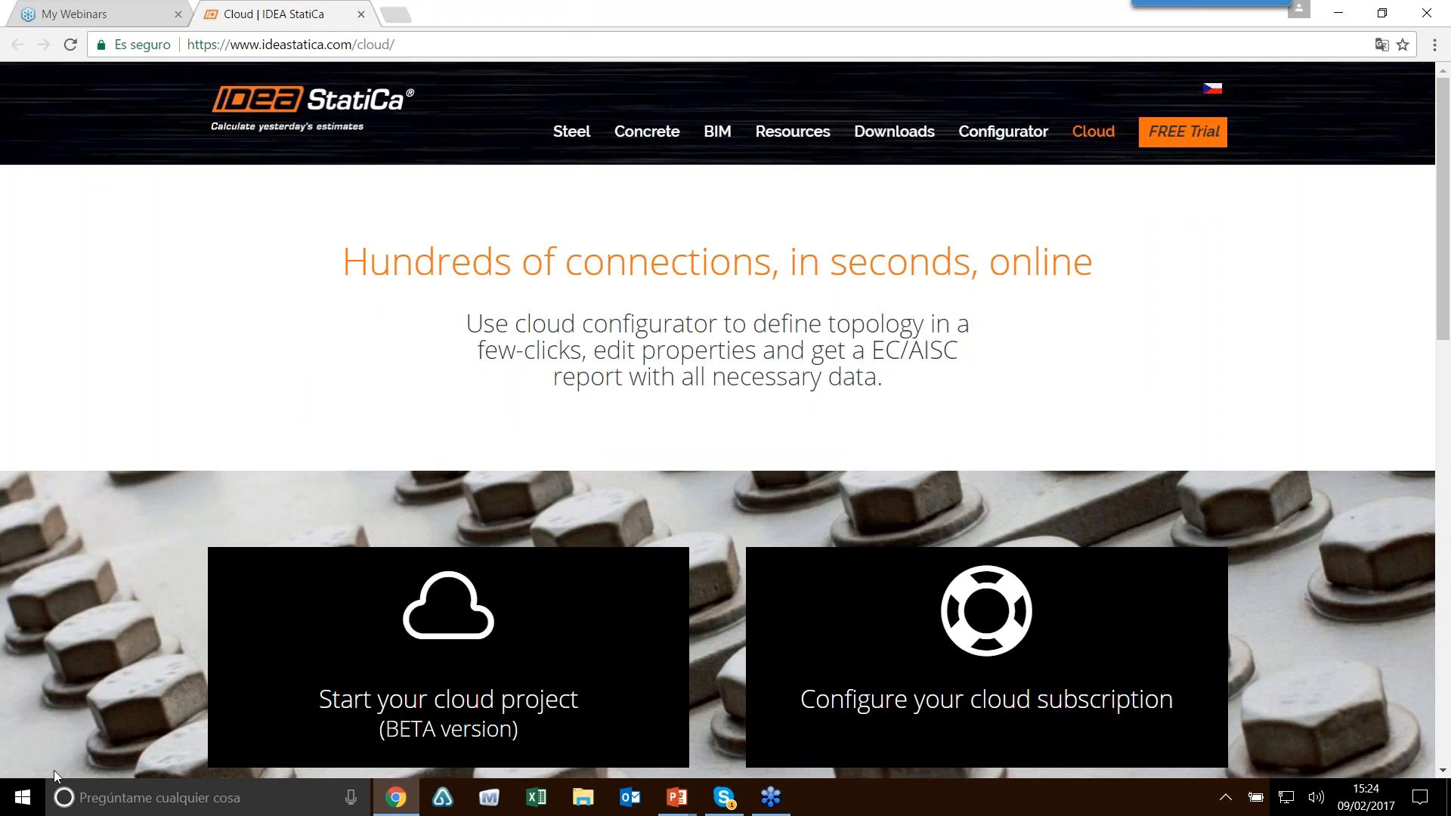
Step: Switch to the IDEA StatiCa 7 x64 desktop program and open its Connection module in a maximized window
left_click(10, 803)
type("ide")
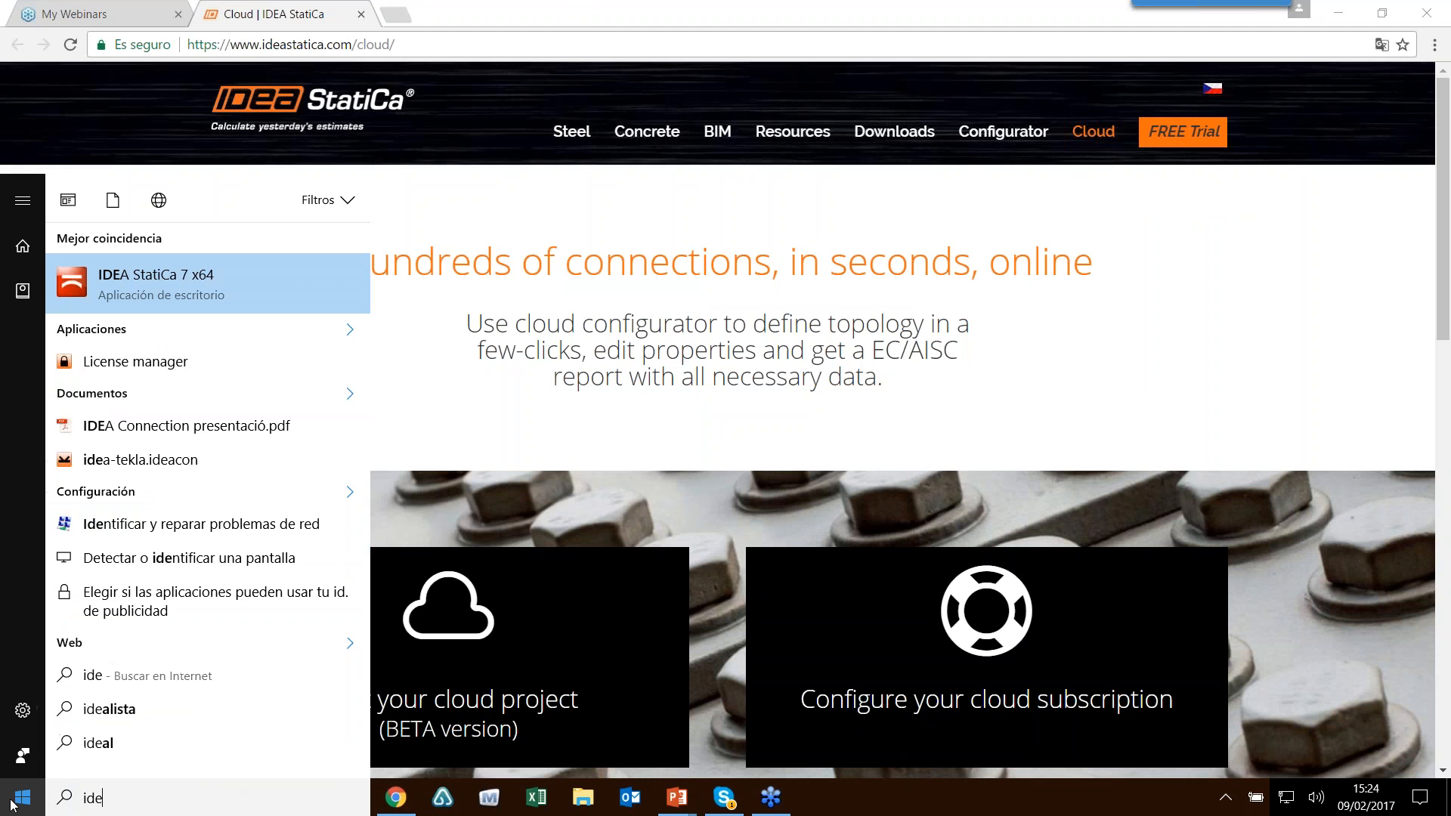
type("a")
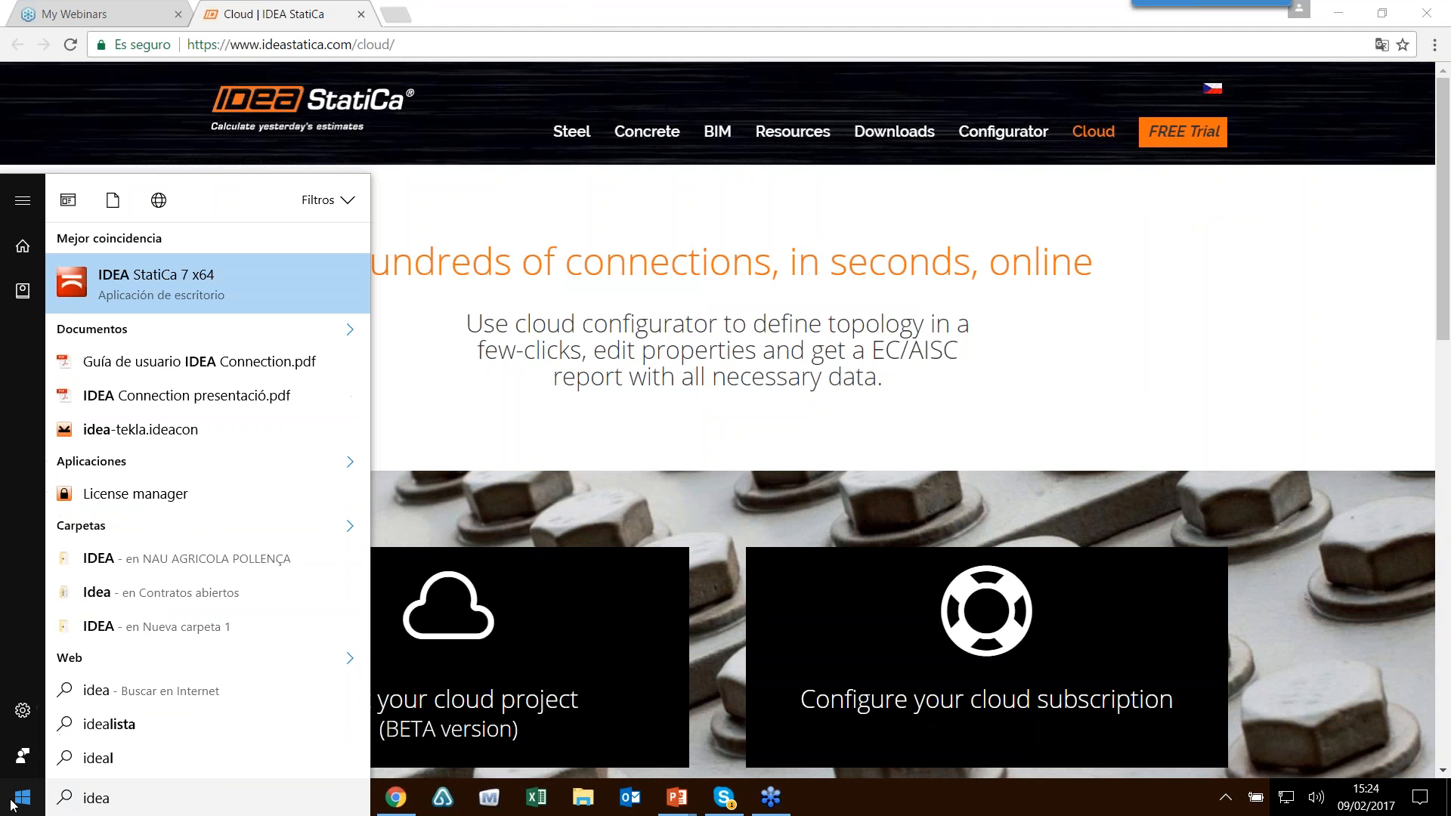
left_click(225, 270)
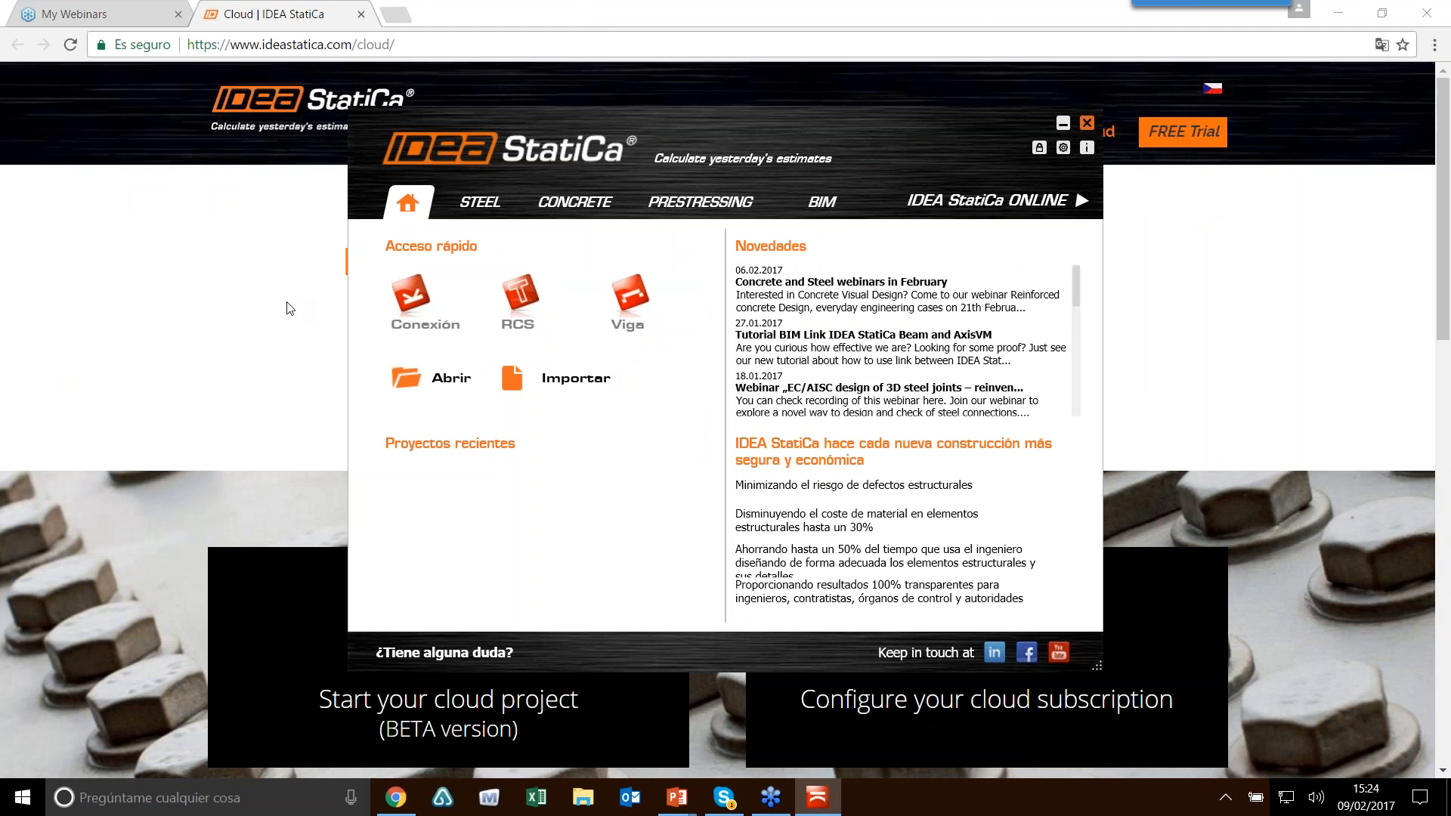
left_click(419, 328)
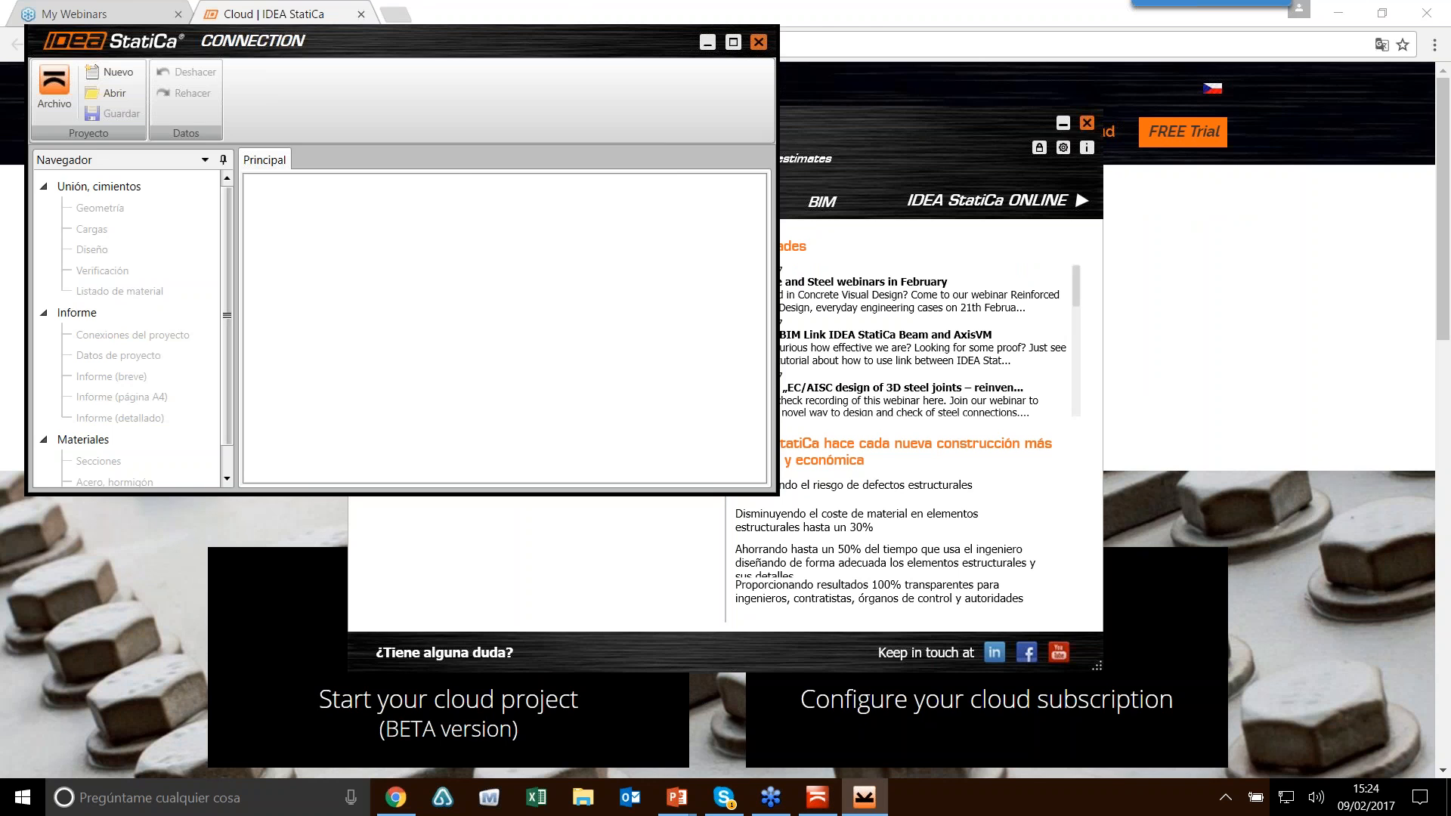
left_click(733, 42)
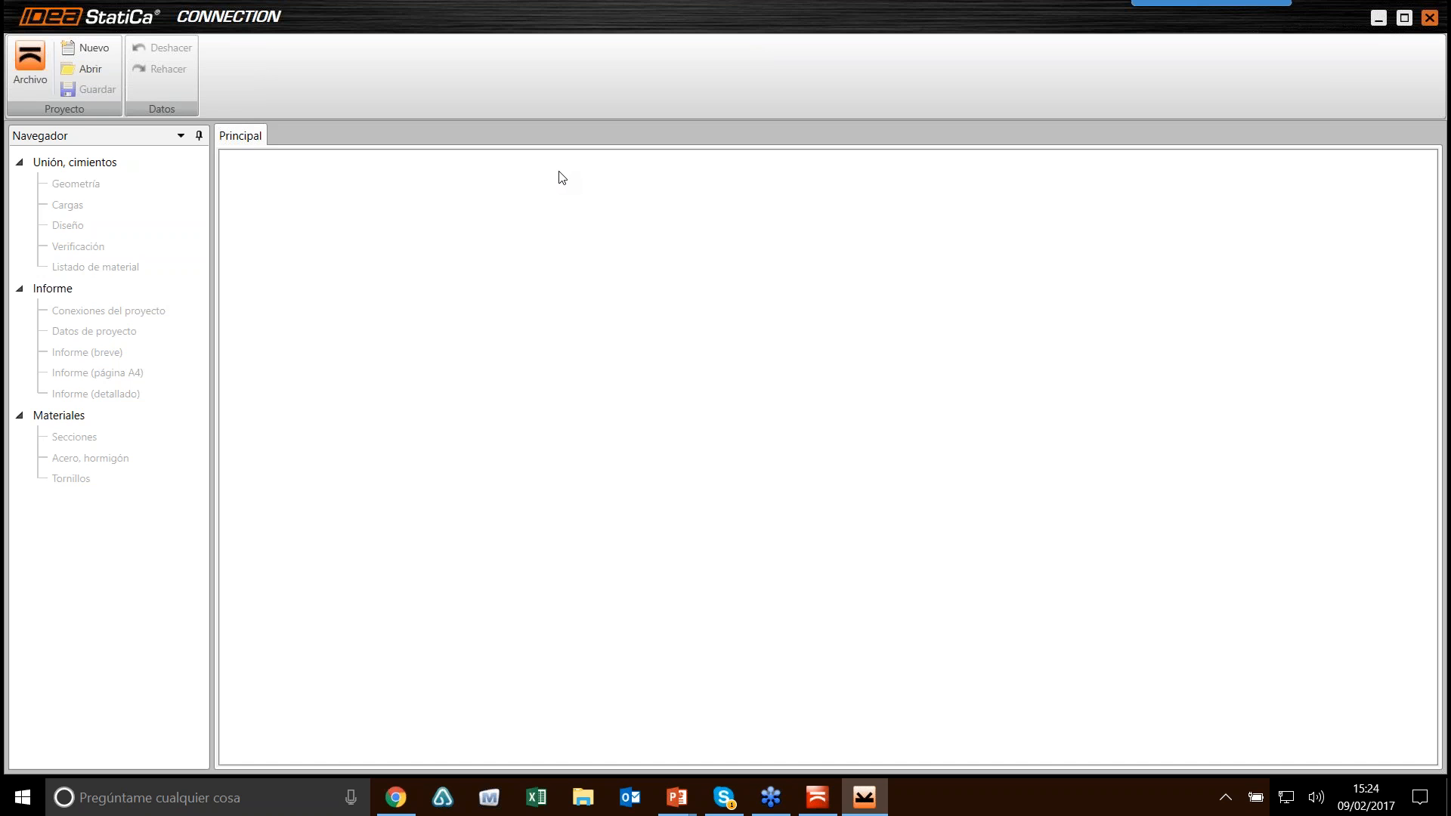
Step: Create a new project with the EN code and an anchored column base typology that has an I-section column and a diagonal brace
mouse_move(195, 172)
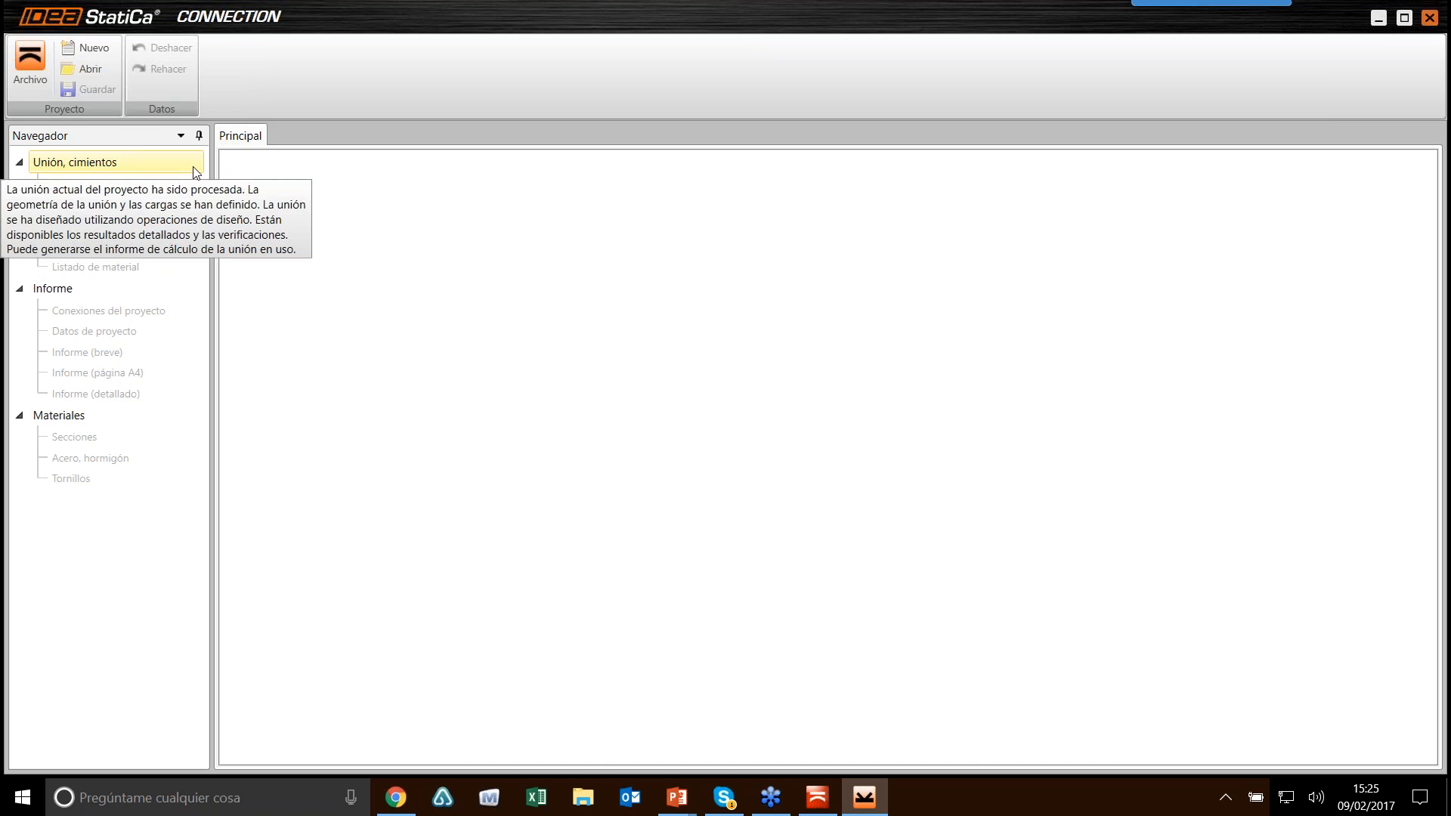
left_click(106, 47)
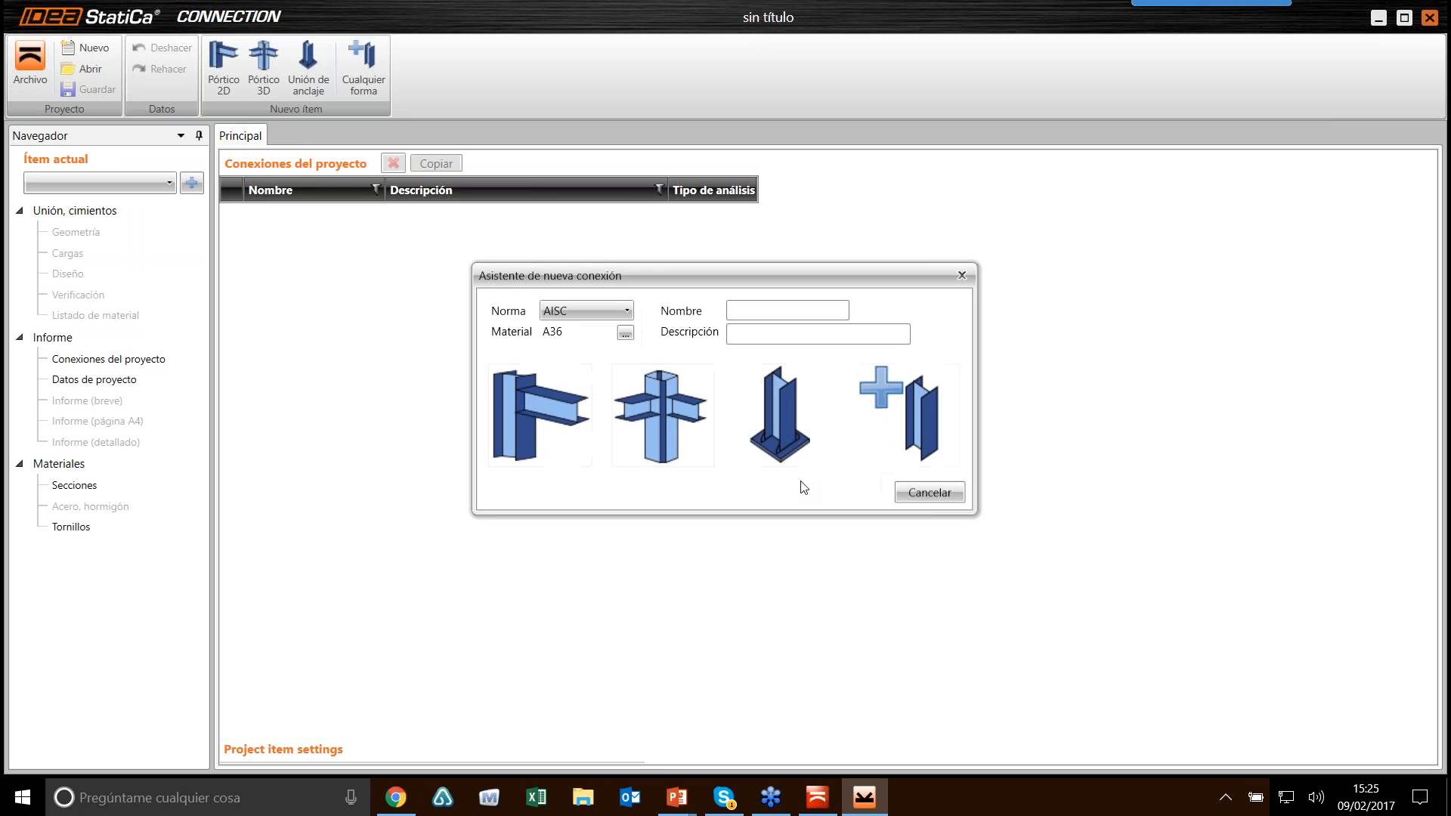
left_click(615, 311)
left_click(611, 331)
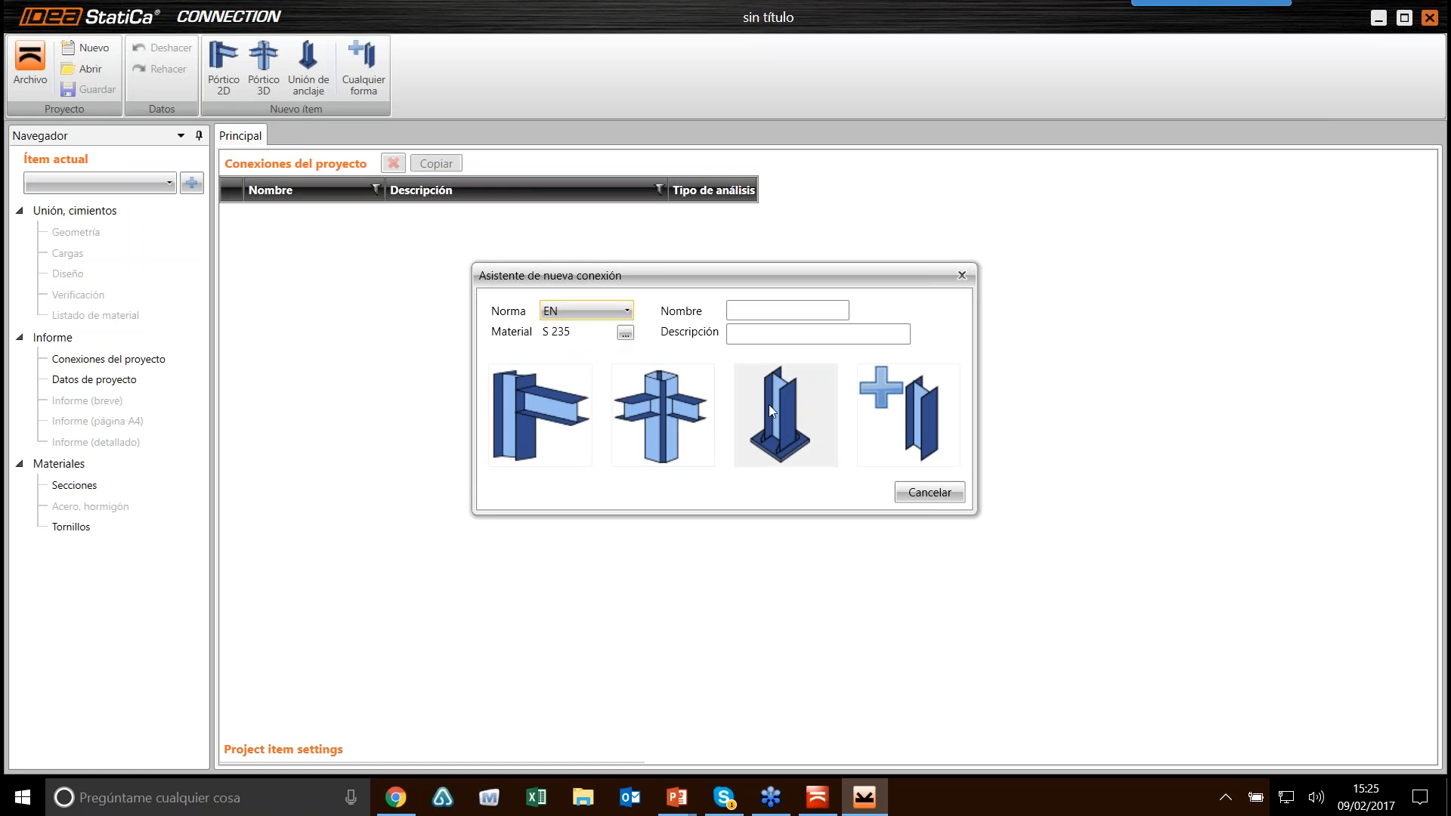
left_click(771, 411)
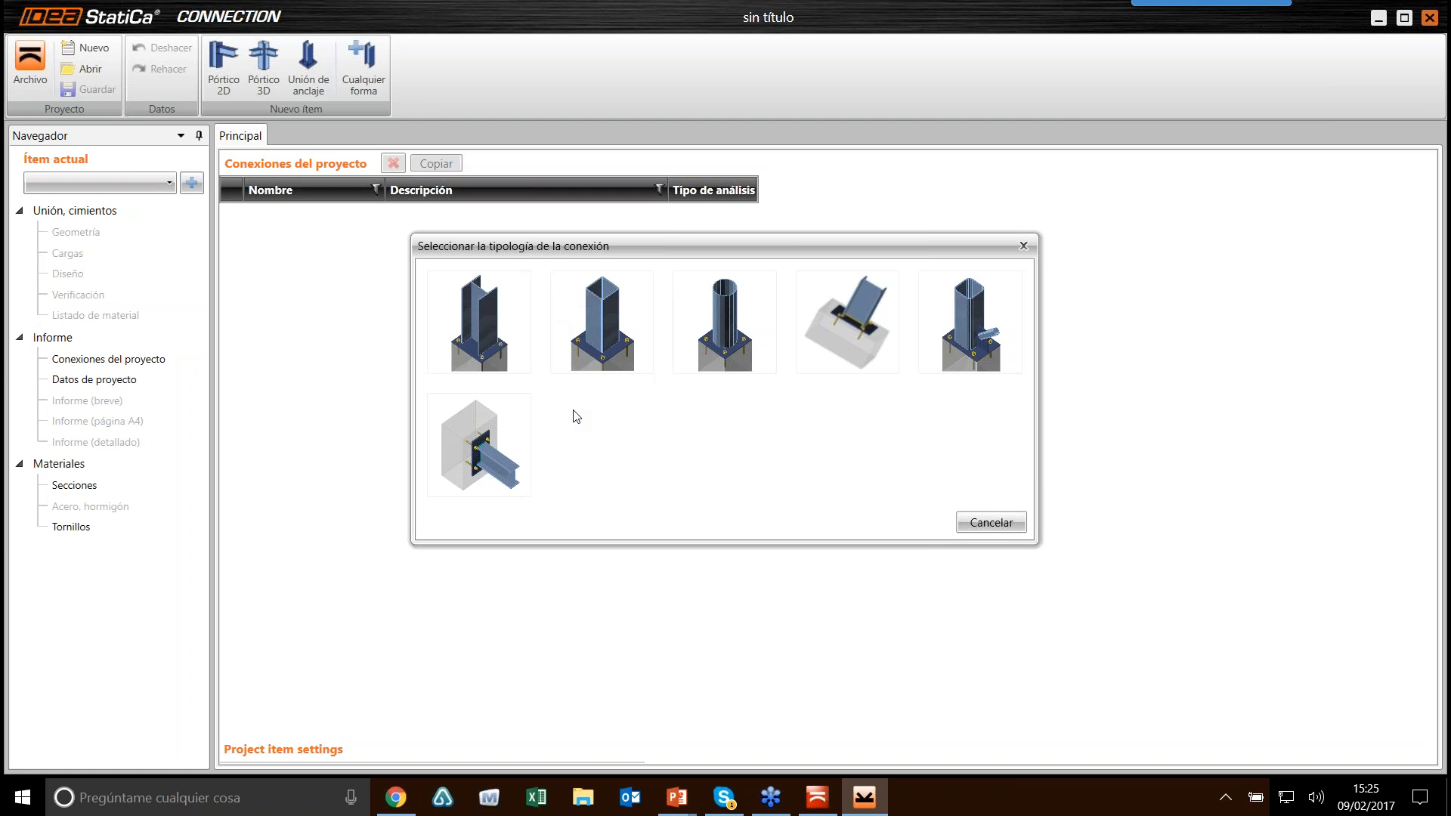
left_click(975, 333)
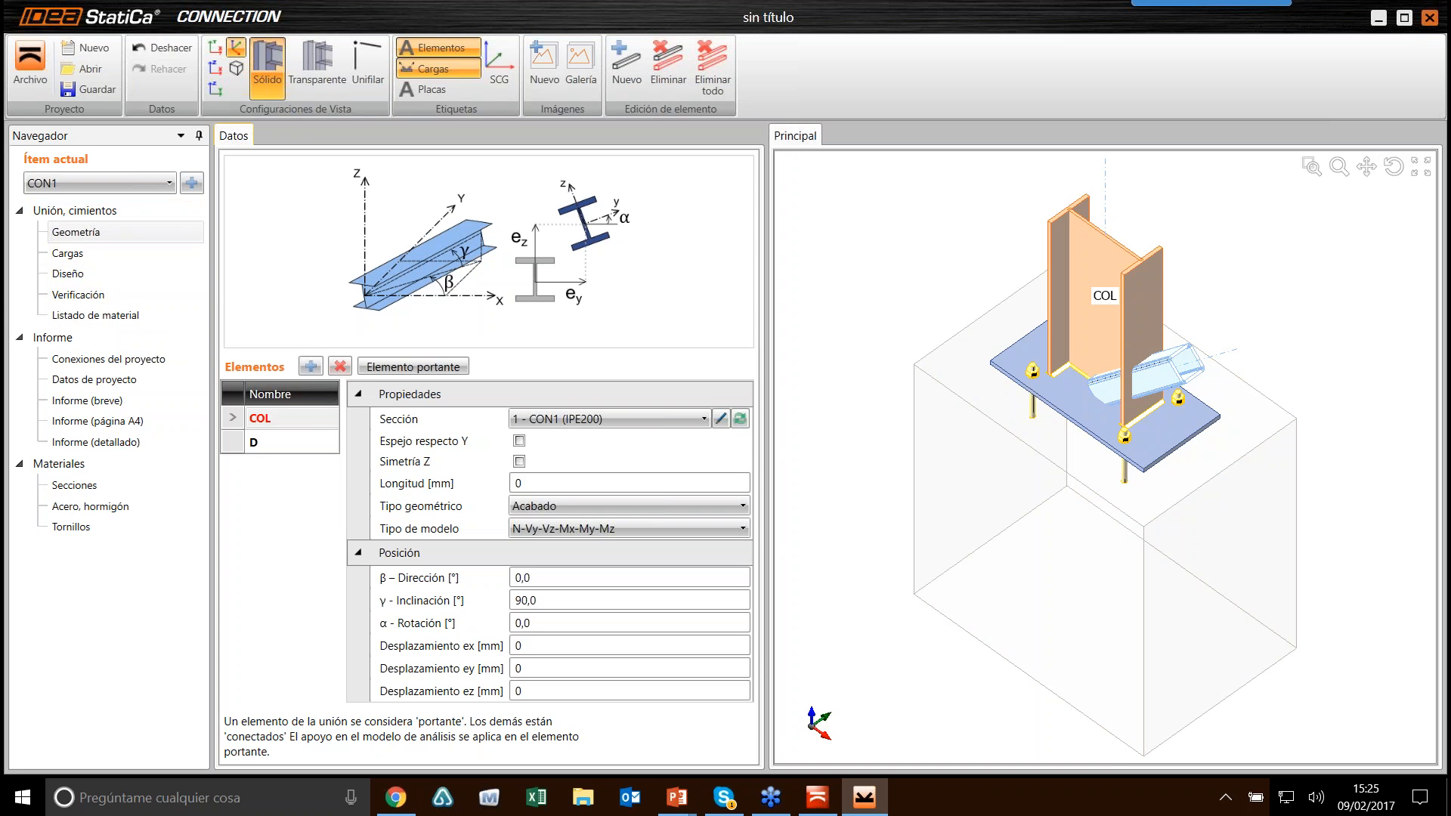
Step: Change the cross-section of column COL to the rolled section HEB300
left_click(739, 418)
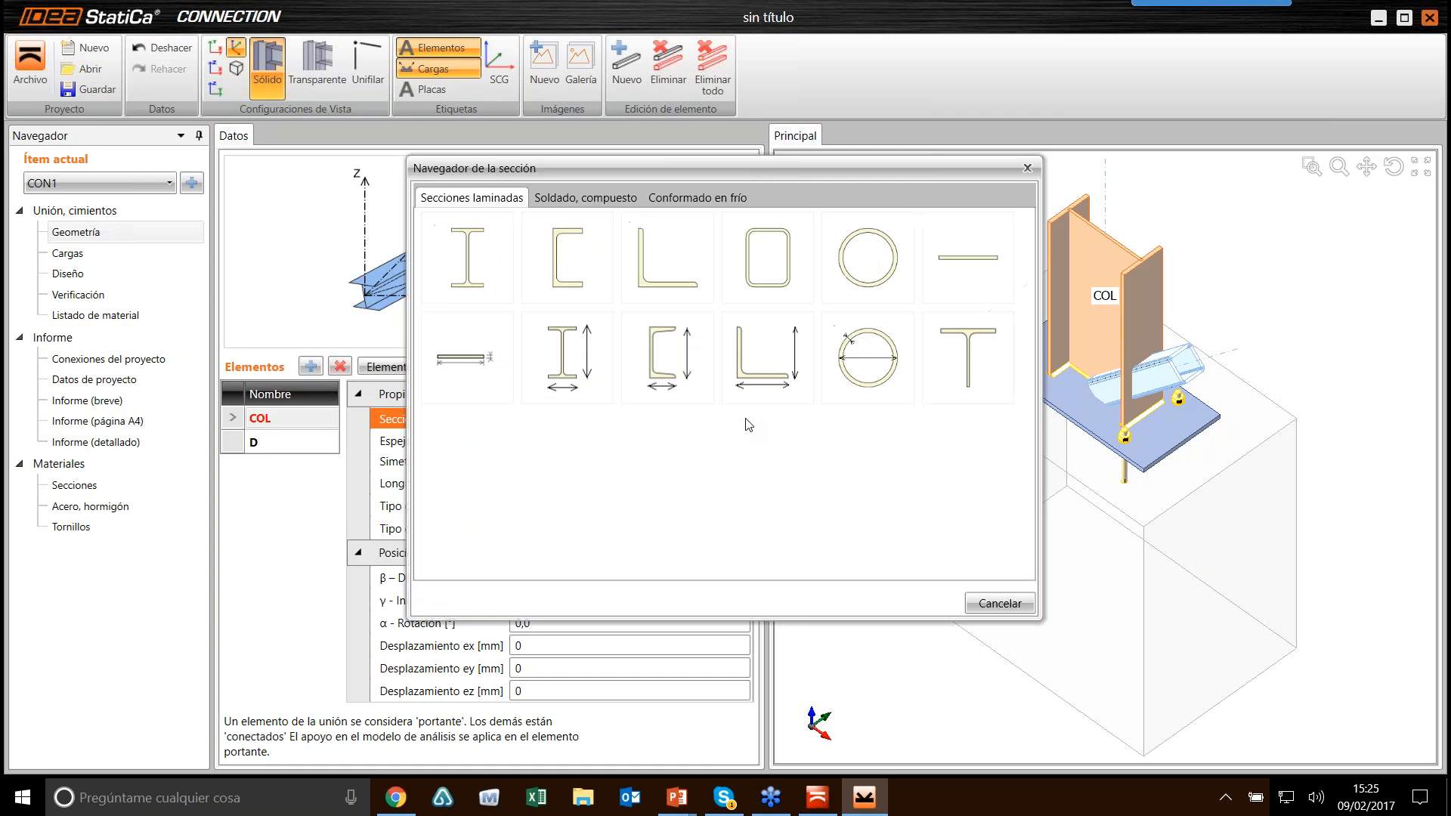
left_click(495, 243)
left_click(639, 154)
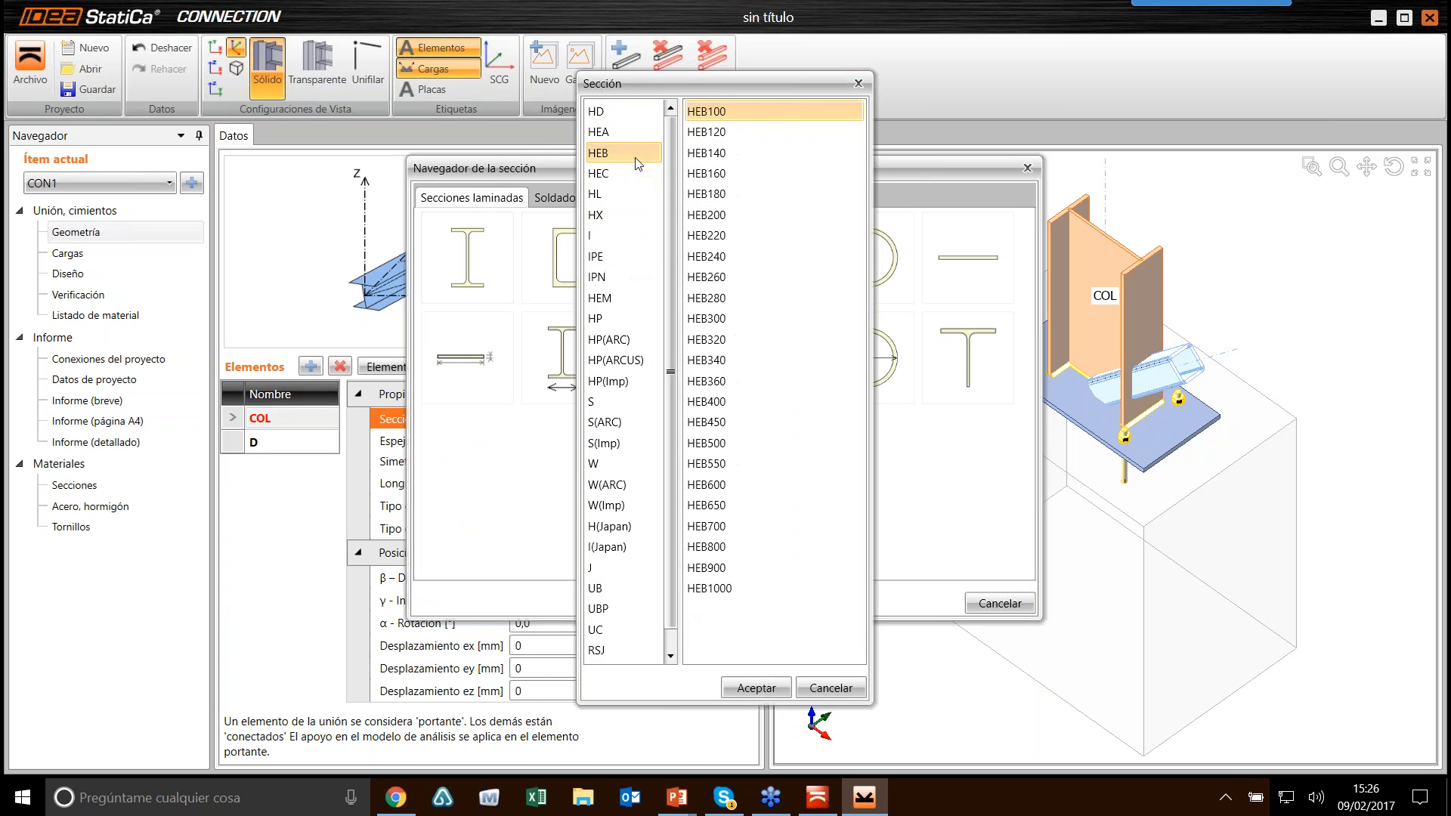
left_click(744, 330)
left_click(760, 685)
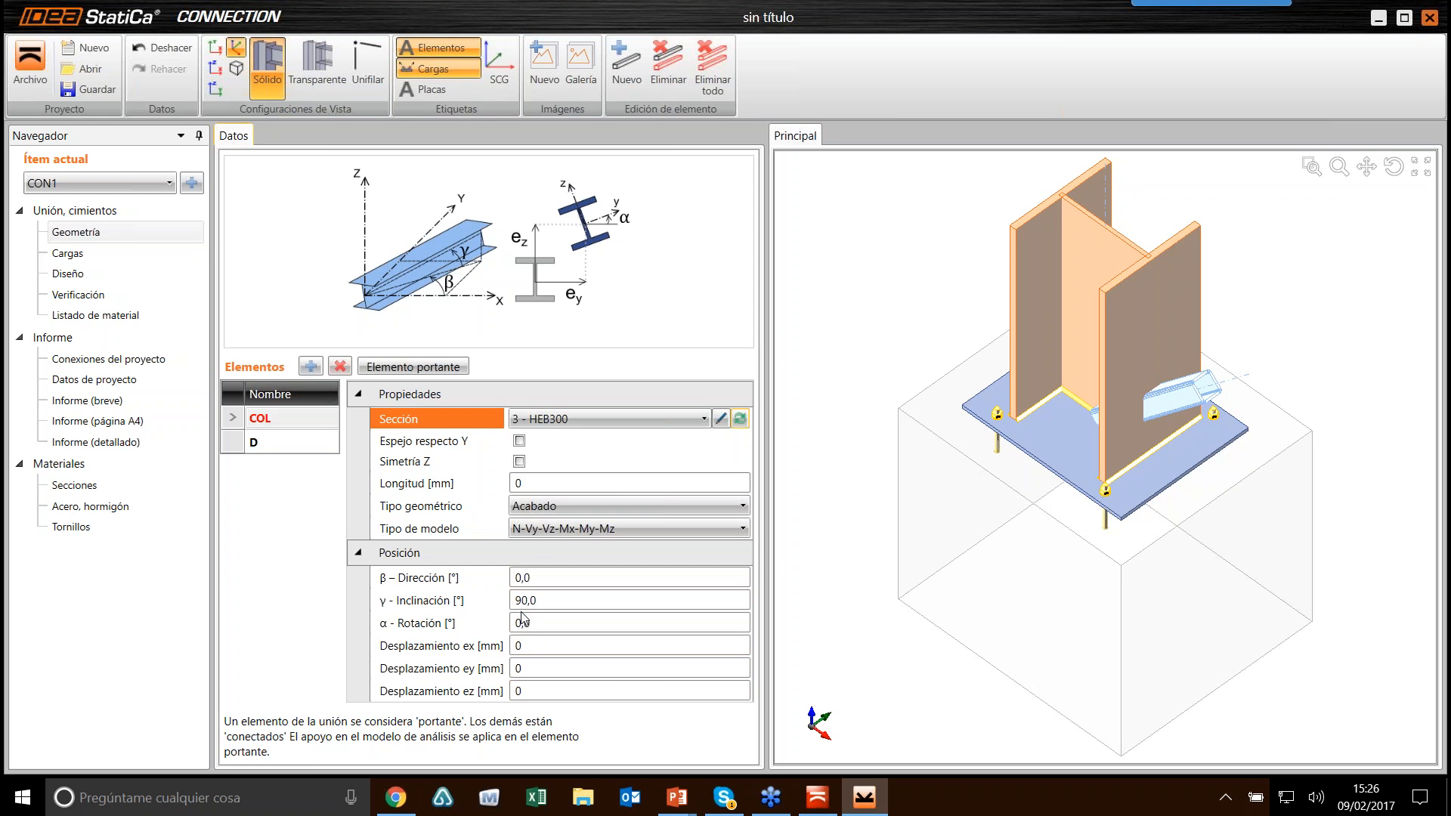
Step: Set column COL's ex offset to -200 mm and its length to 800 mm
left_click(551, 643)
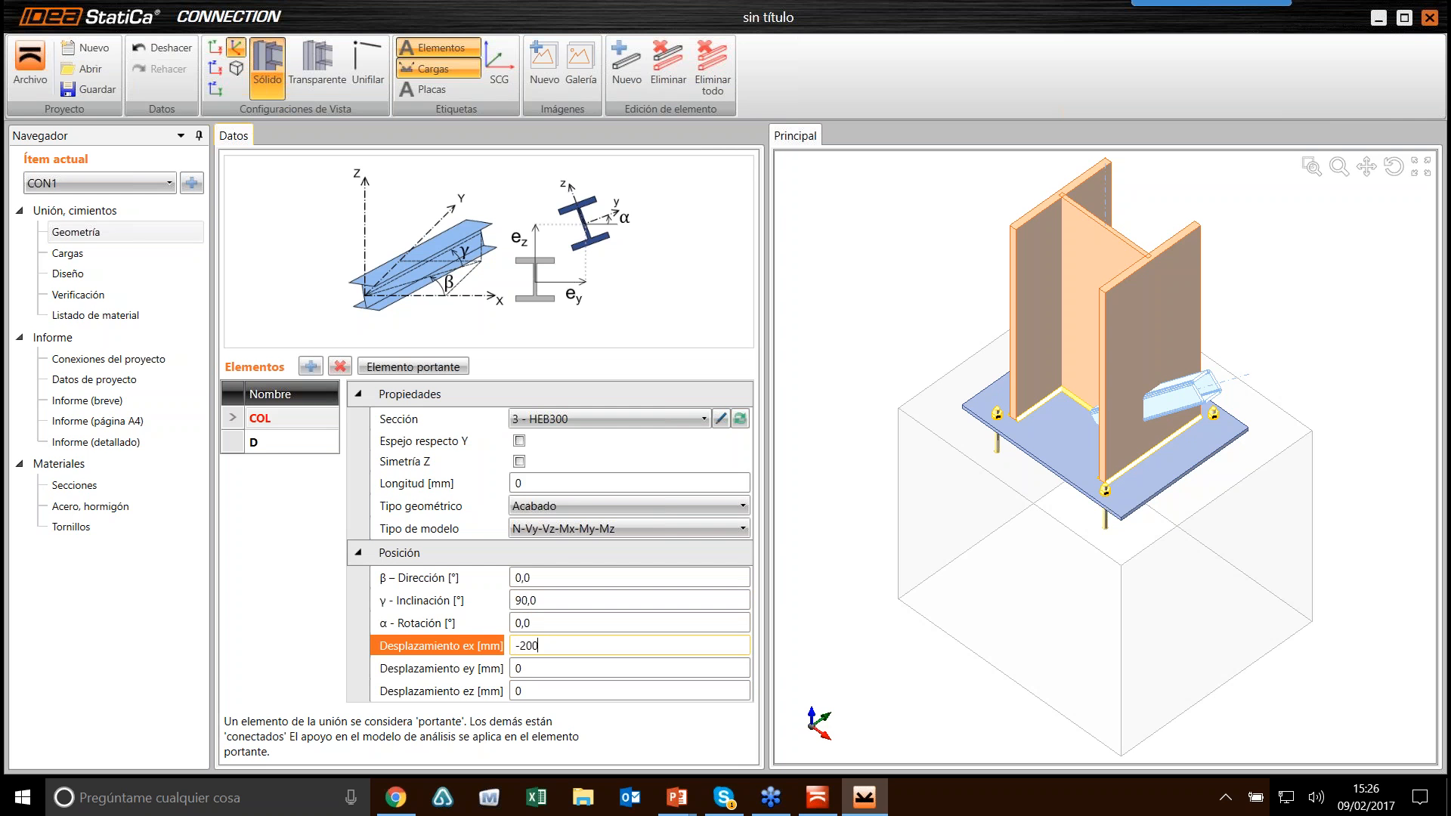
key("Tab")
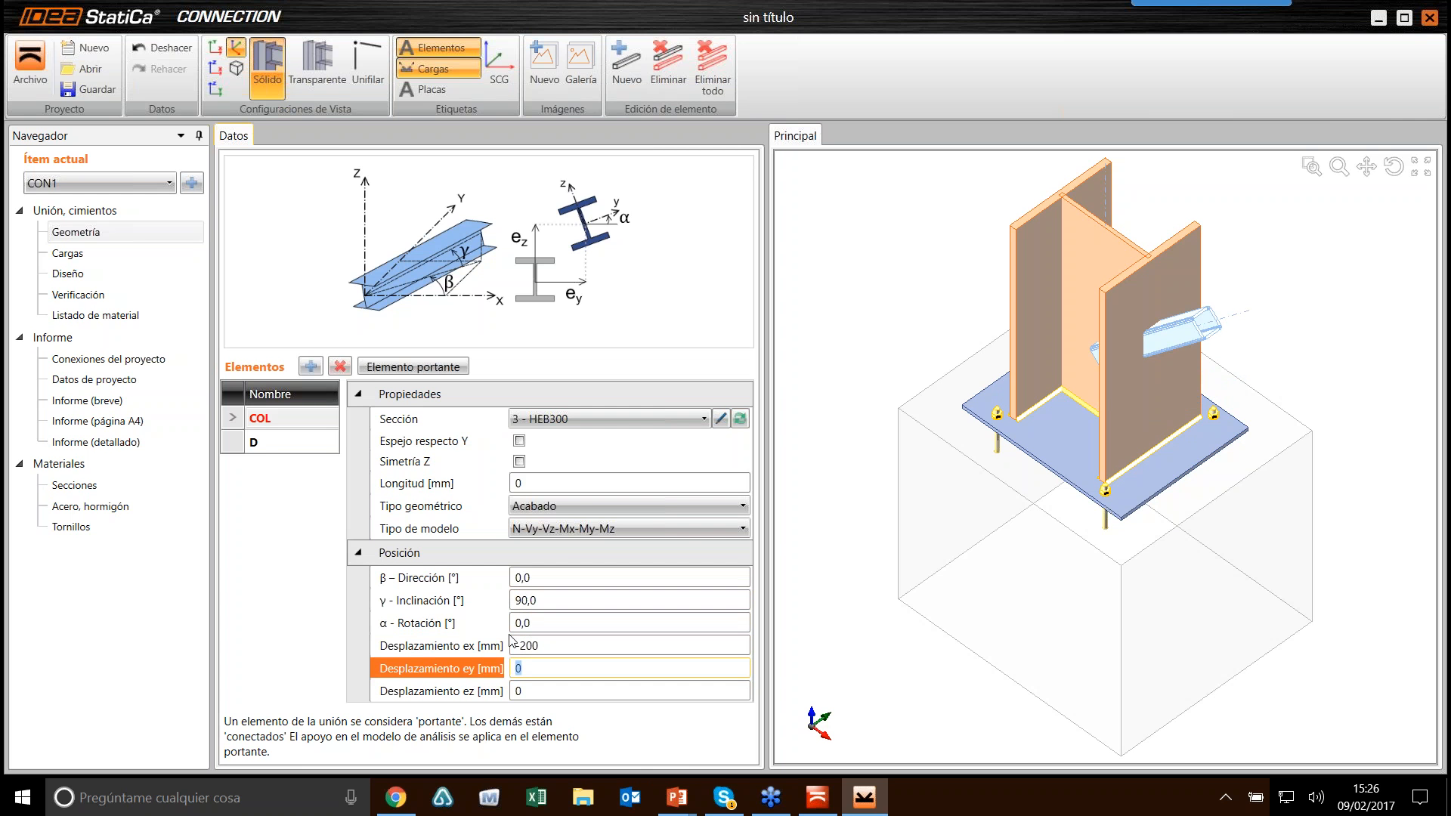
left_click(547, 482)
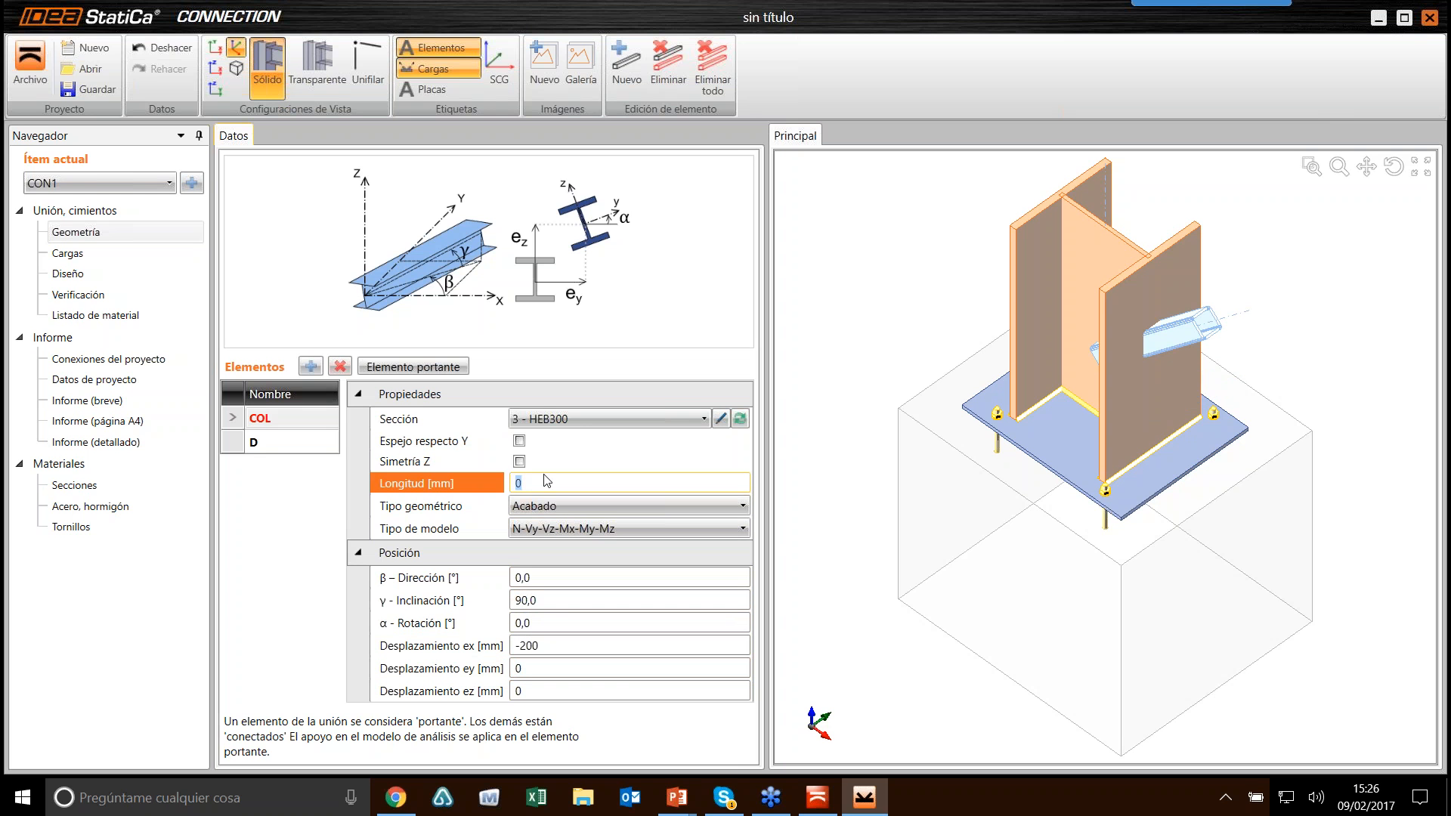
type("800")
key("Tab")
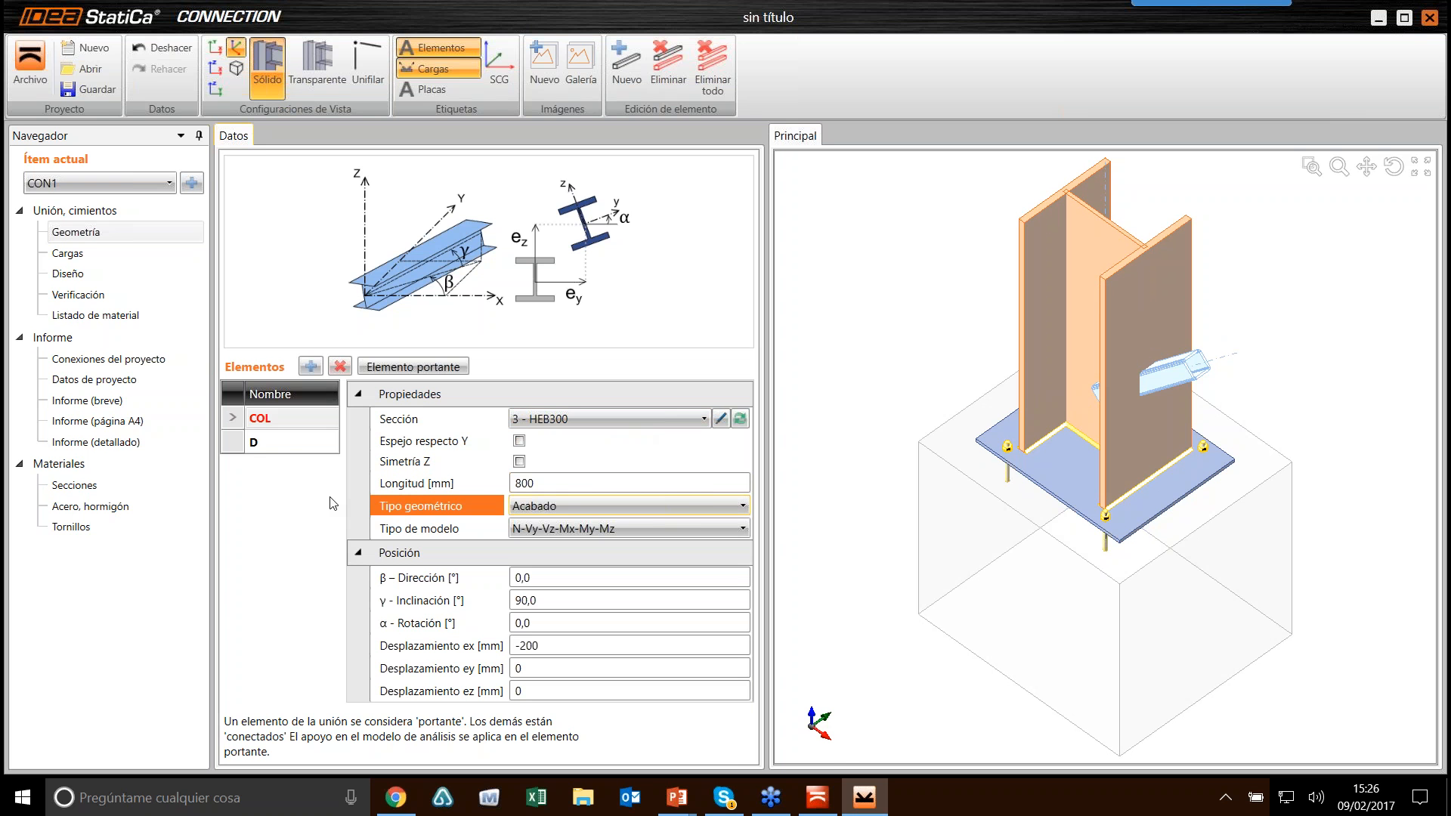
Step: Select diagonal member D and open the section browser for replacing its cross-section
left_click(289, 441)
left_click(289, 441)
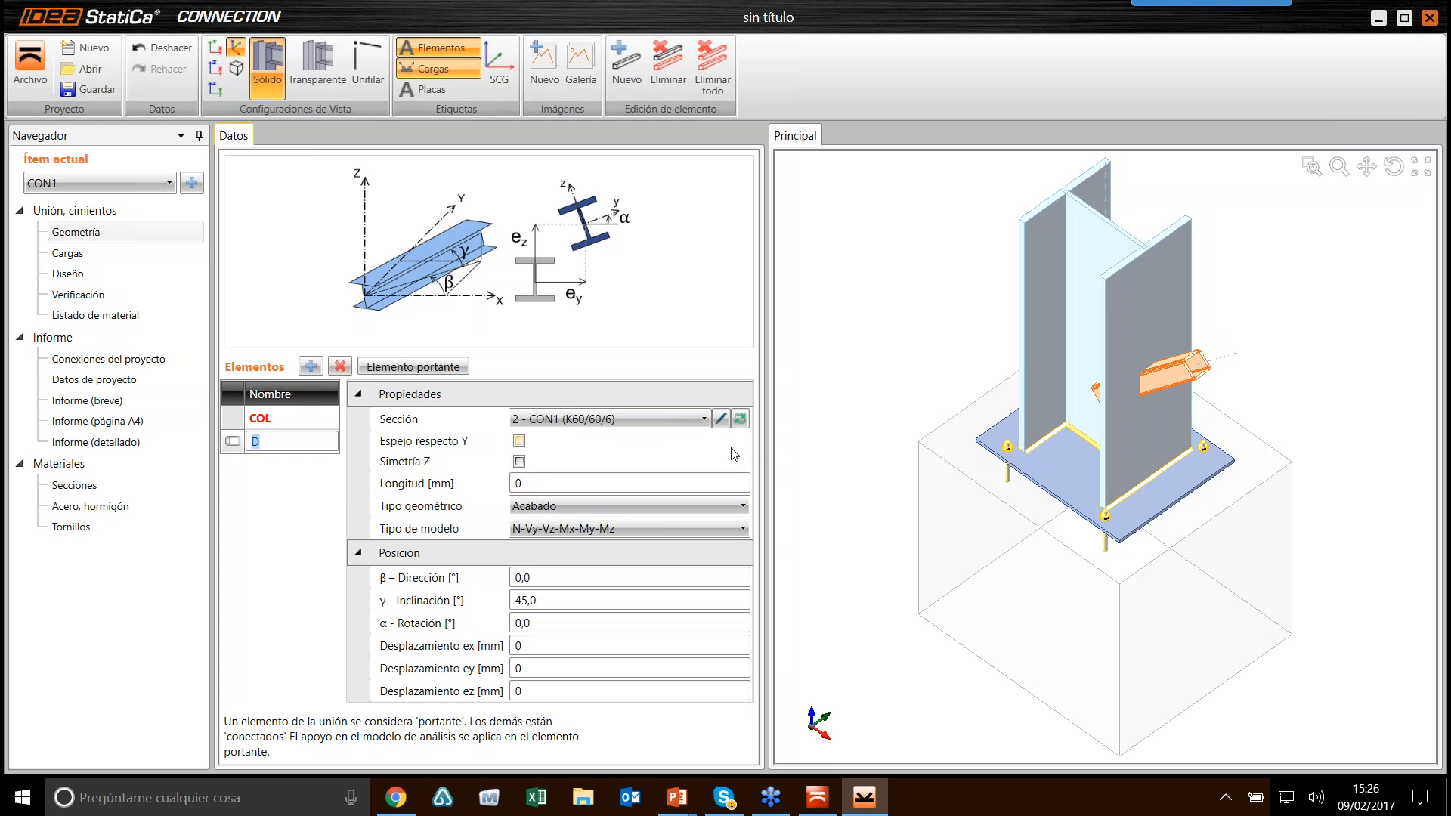
scroll(1218, 550, "down", 2)
middle_click_drag(1218, 550, 1176, 525)
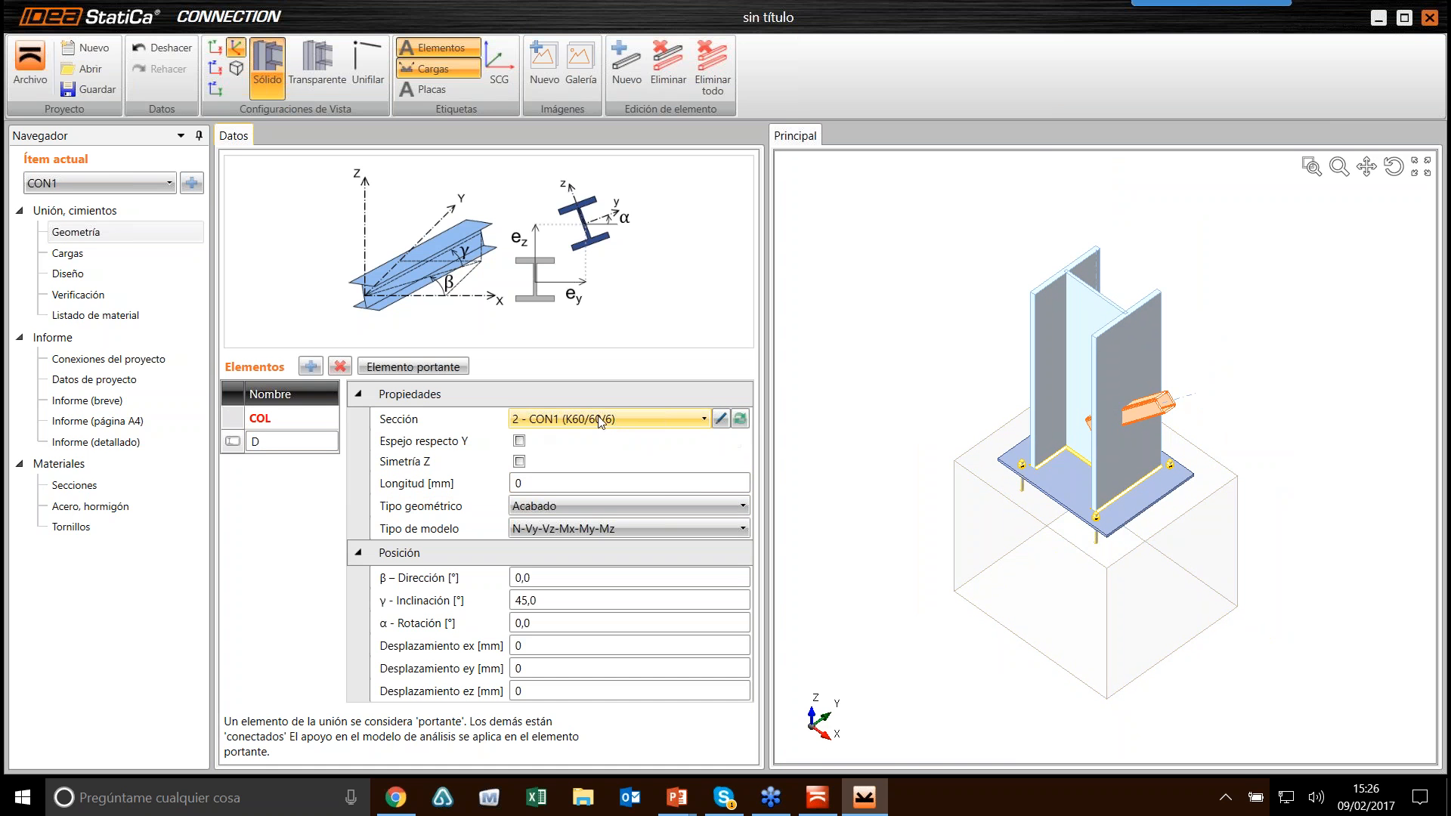
left_click(742, 423)
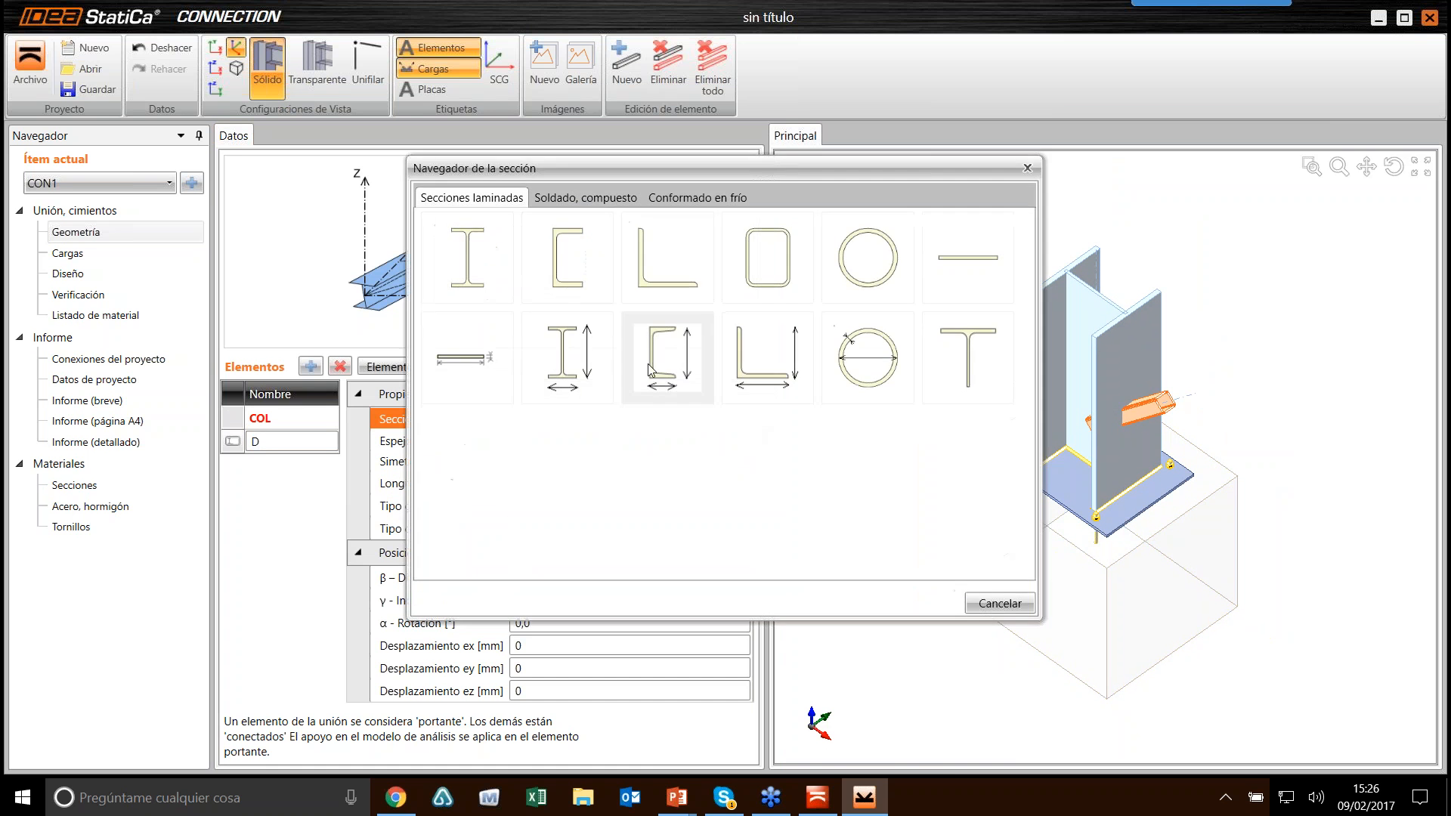
left_click(487, 269)
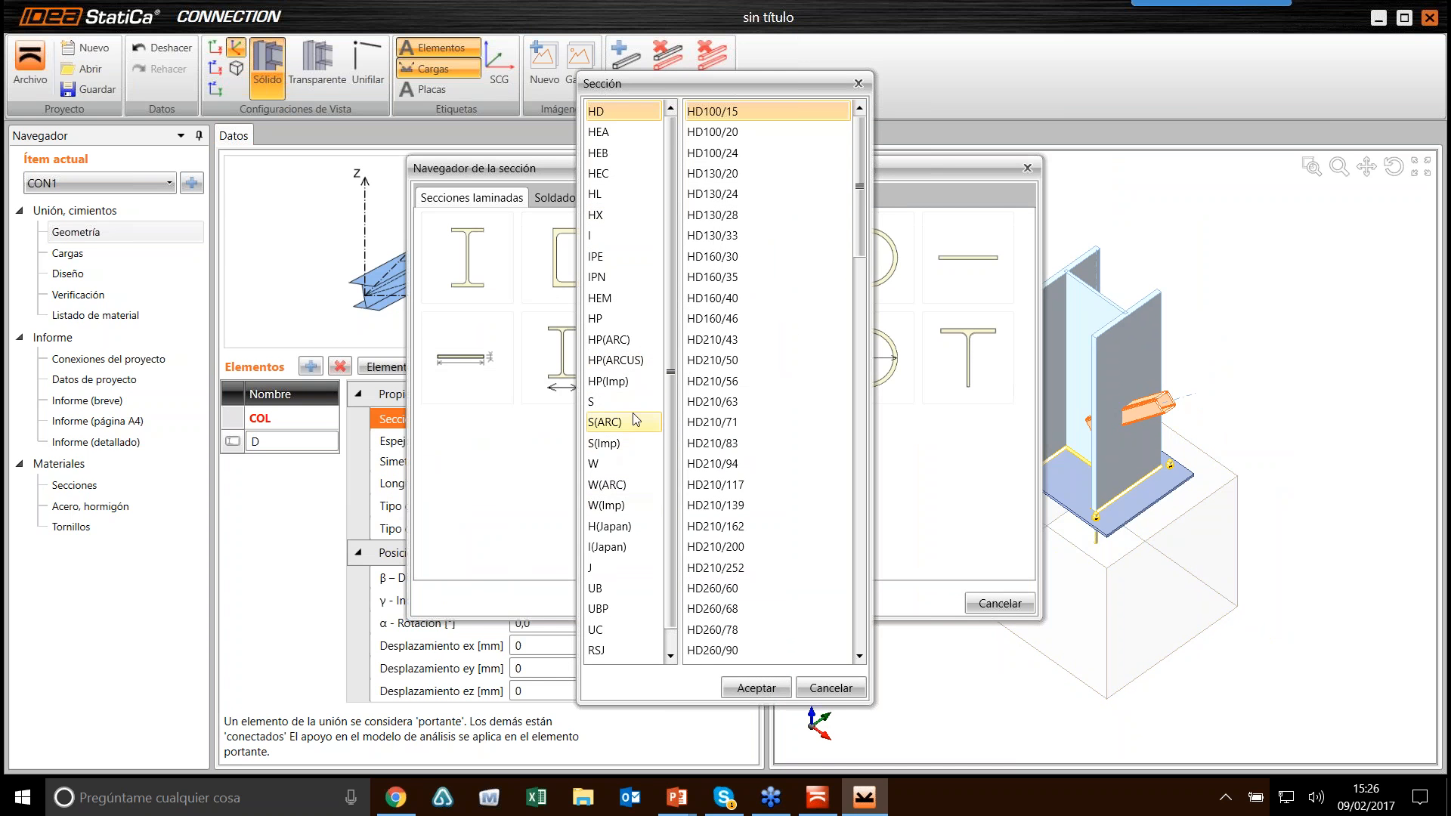
scroll(634, 435, "down", 1)
scroll(633, 445, "up", 1)
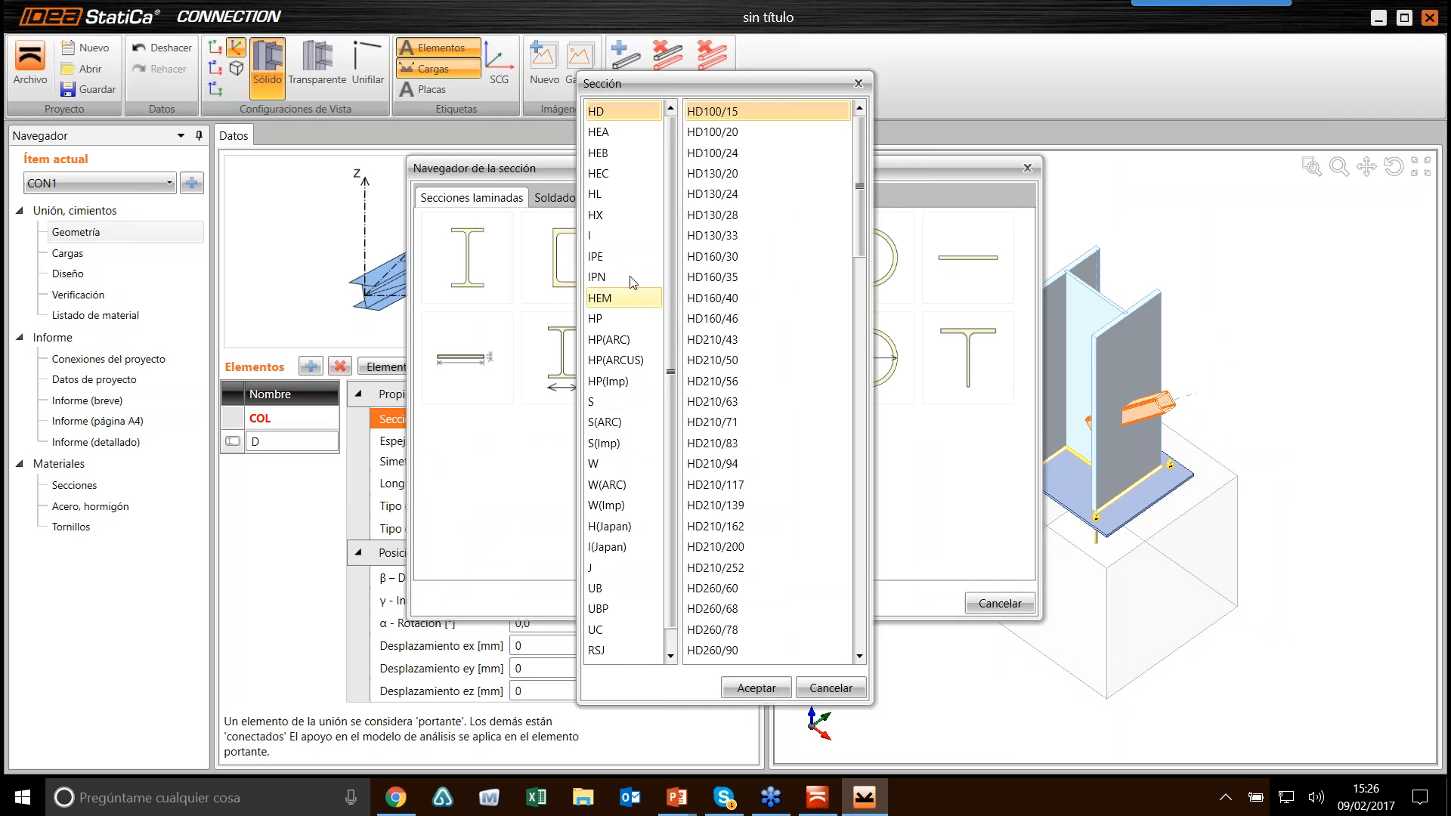
left_click(859, 83)
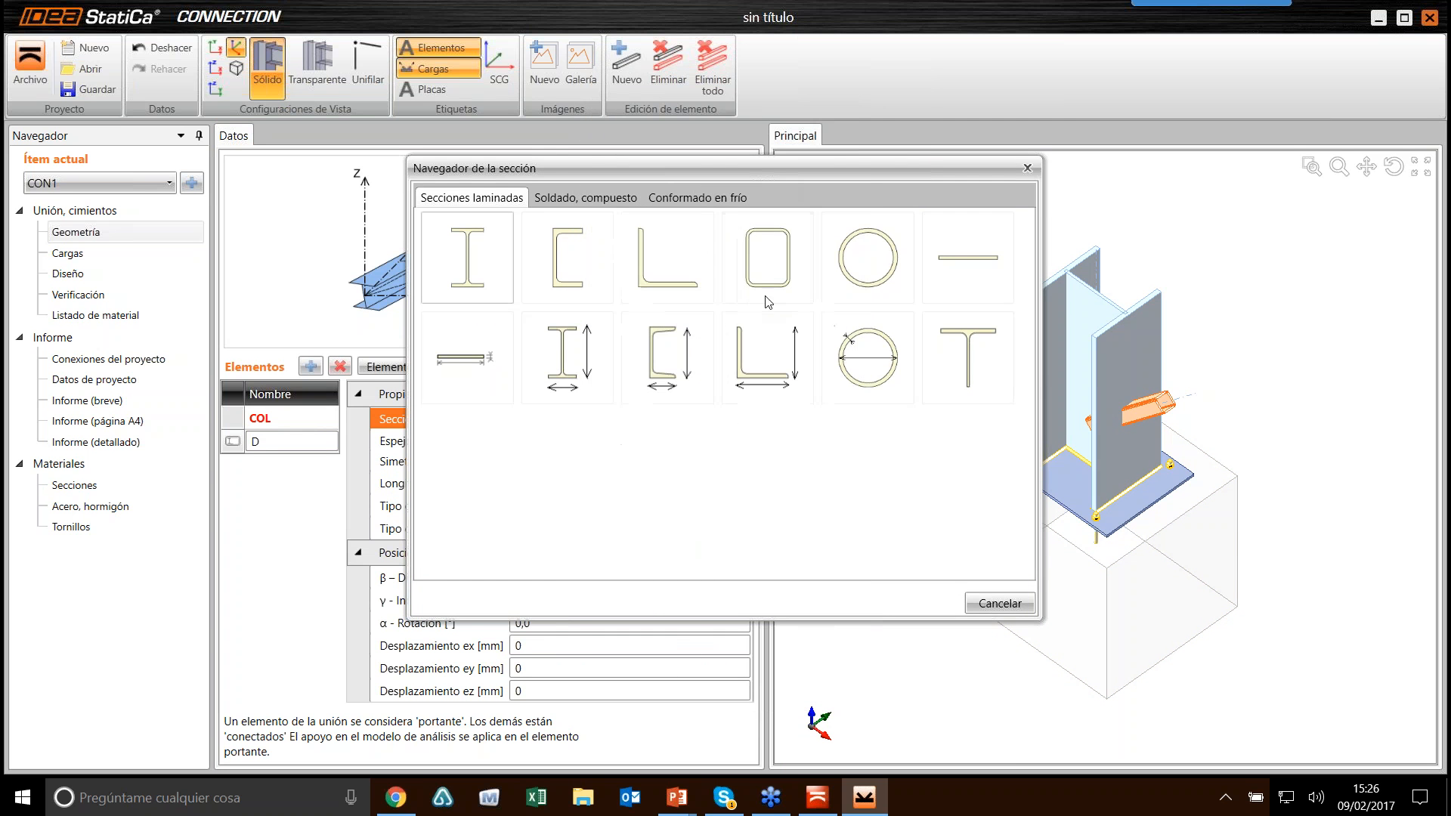
Step: Assign the rectangular hollow section K80/80/4 from the K family to diagonal D
left_click(766, 283)
left_click(639, 192)
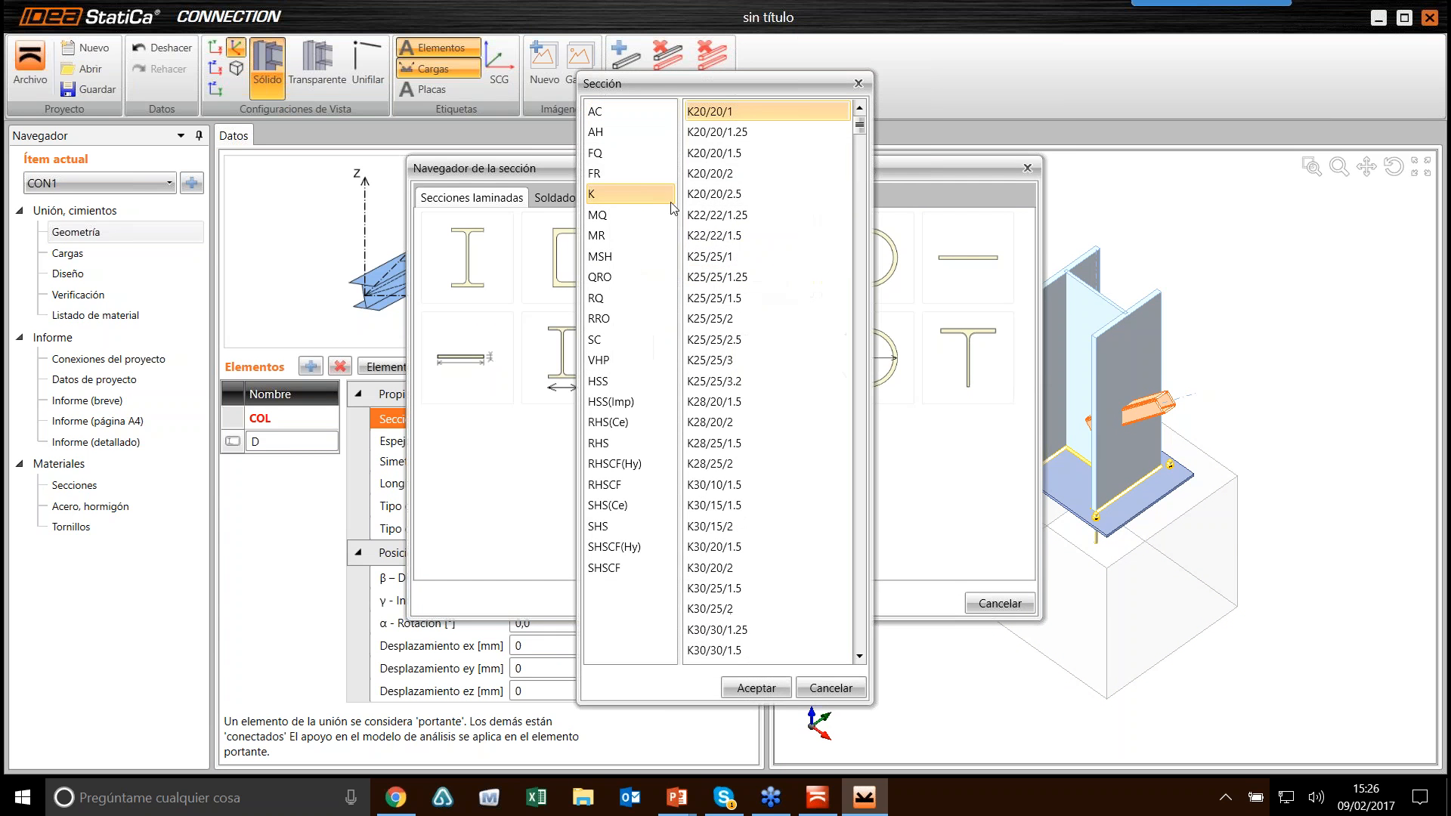
left_click_drag(862, 127, 859, 288)
scroll(789, 349, "down", 1)
left_click(755, 425)
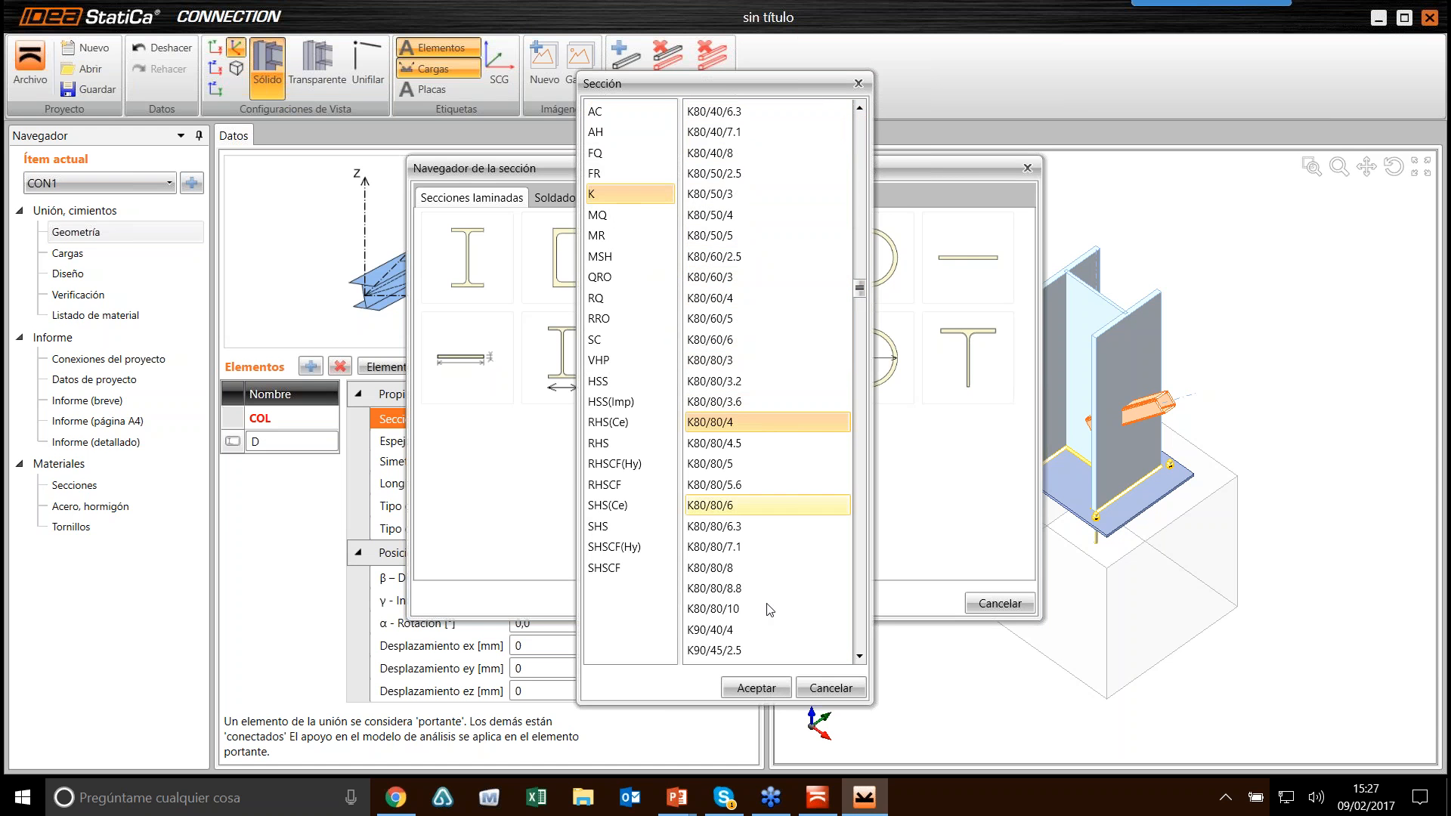
left_click(757, 688)
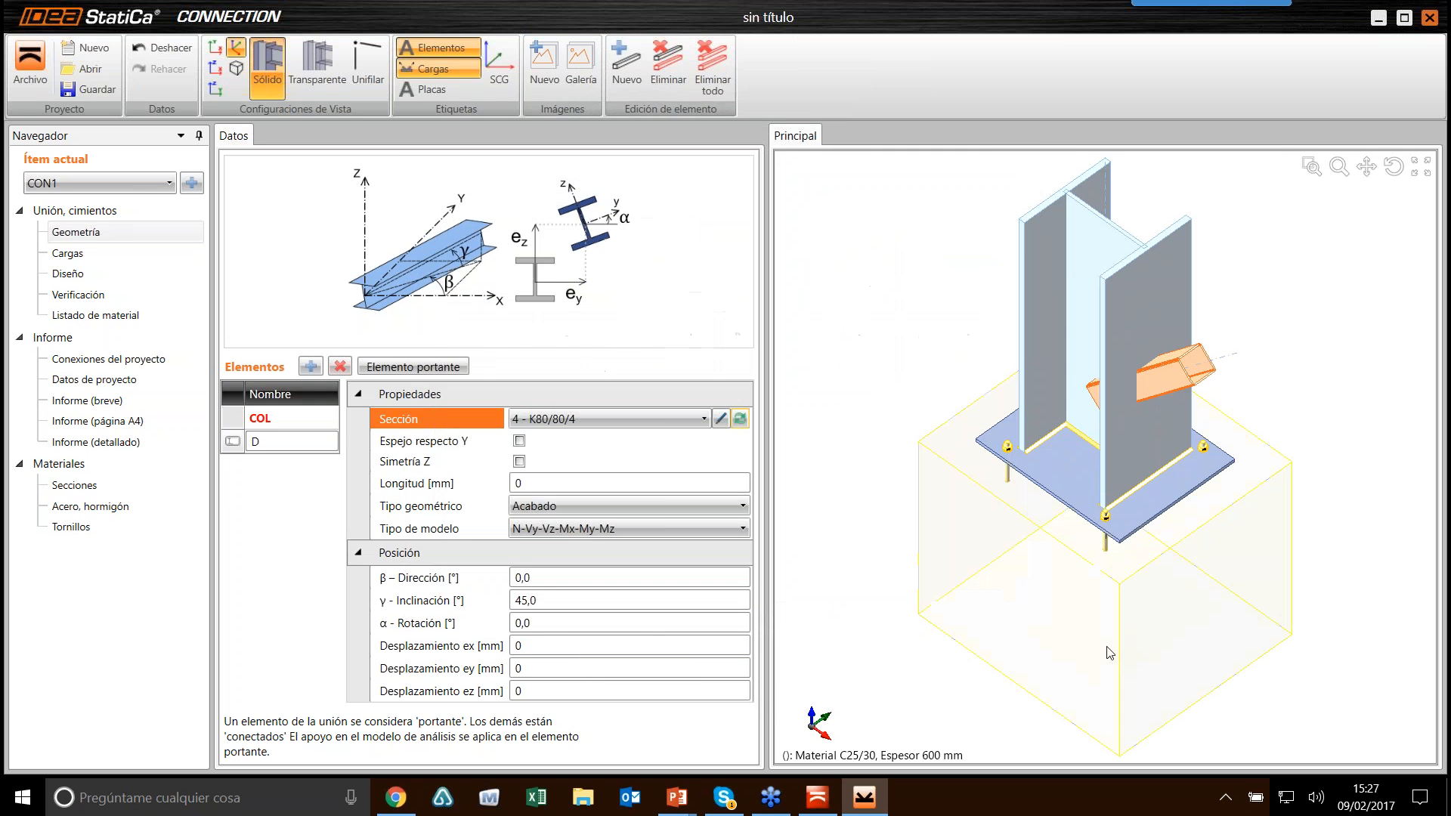
Step: Set diagonal D's length to 700 mm and its model type to N, axial force only
left_click(455, 484)
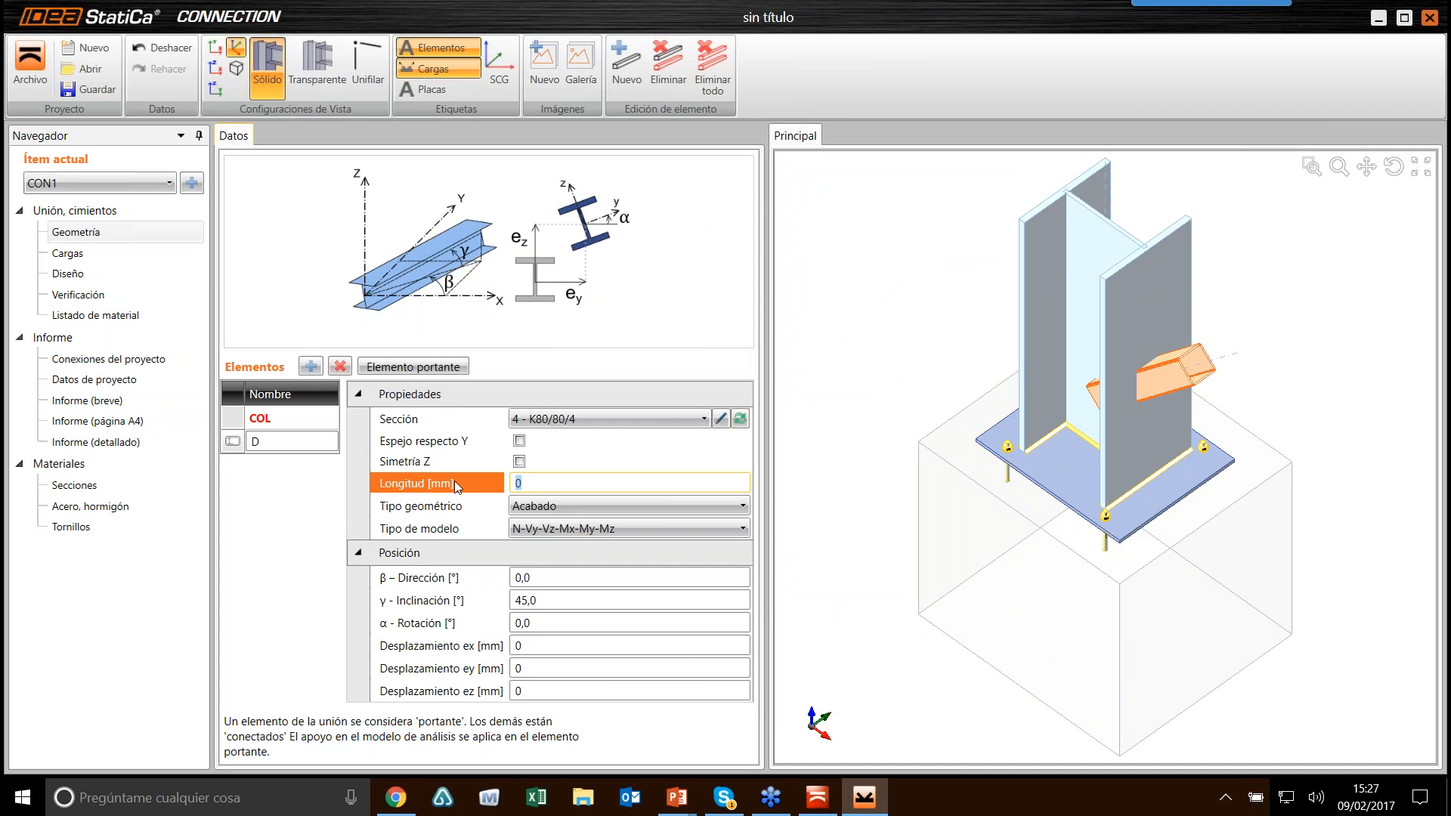
type("700")
key("Tab")
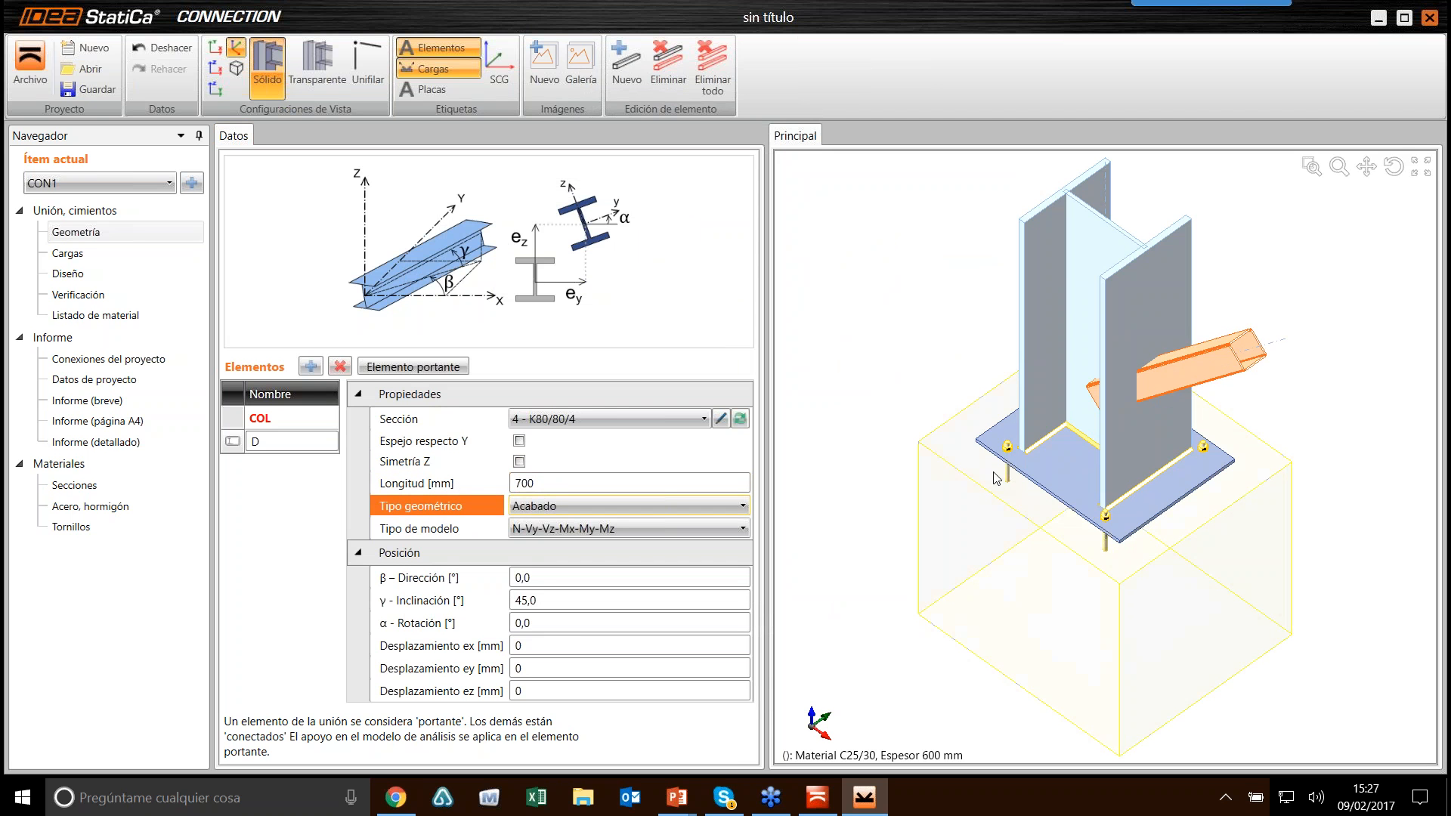
left_click(568, 529)
left_click(568, 529)
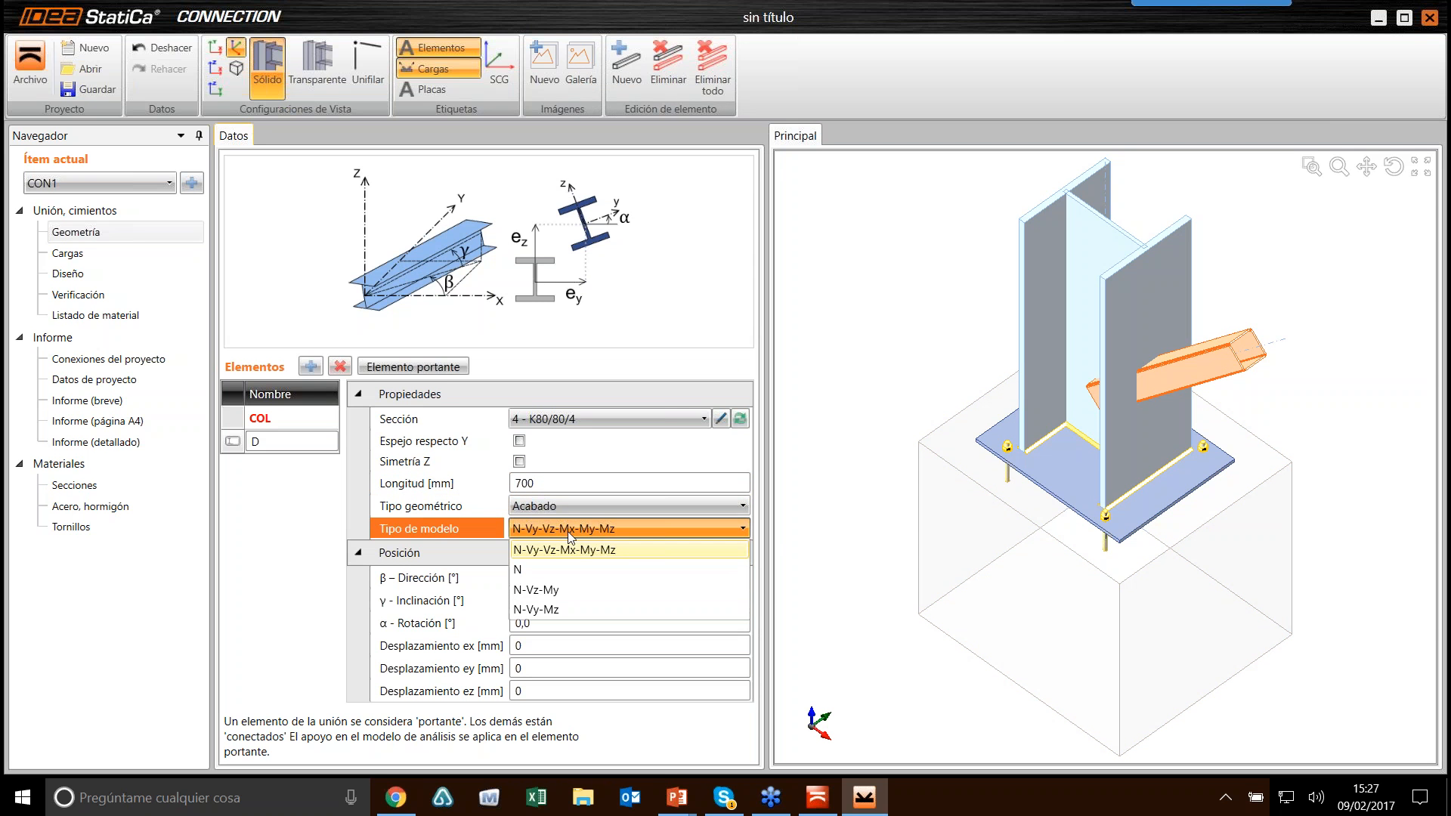
left_click(594, 571)
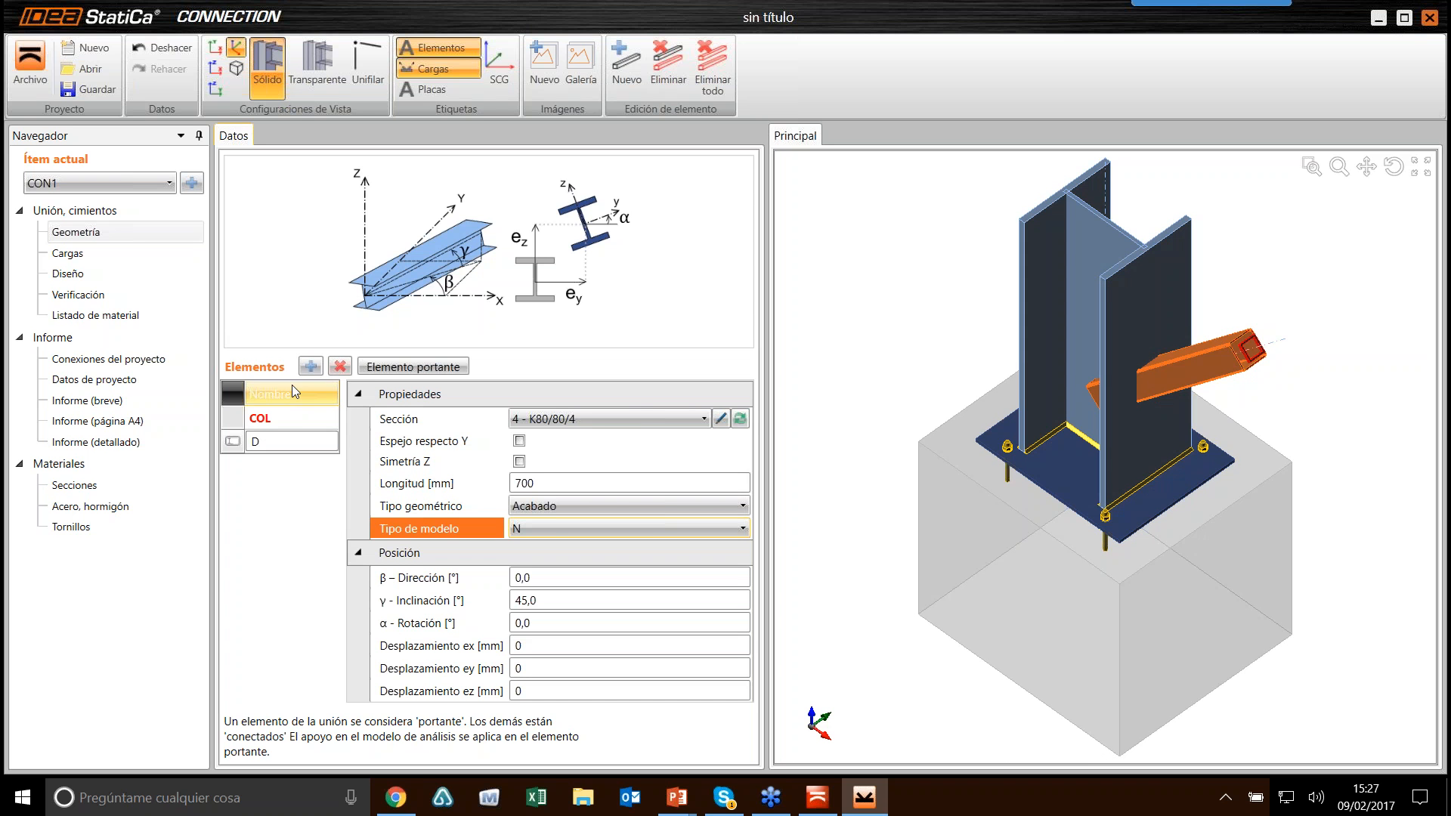
Step: Add a new member M3 and set its ex offset to 0 mm and its inclination to 0°
left_click(312, 368)
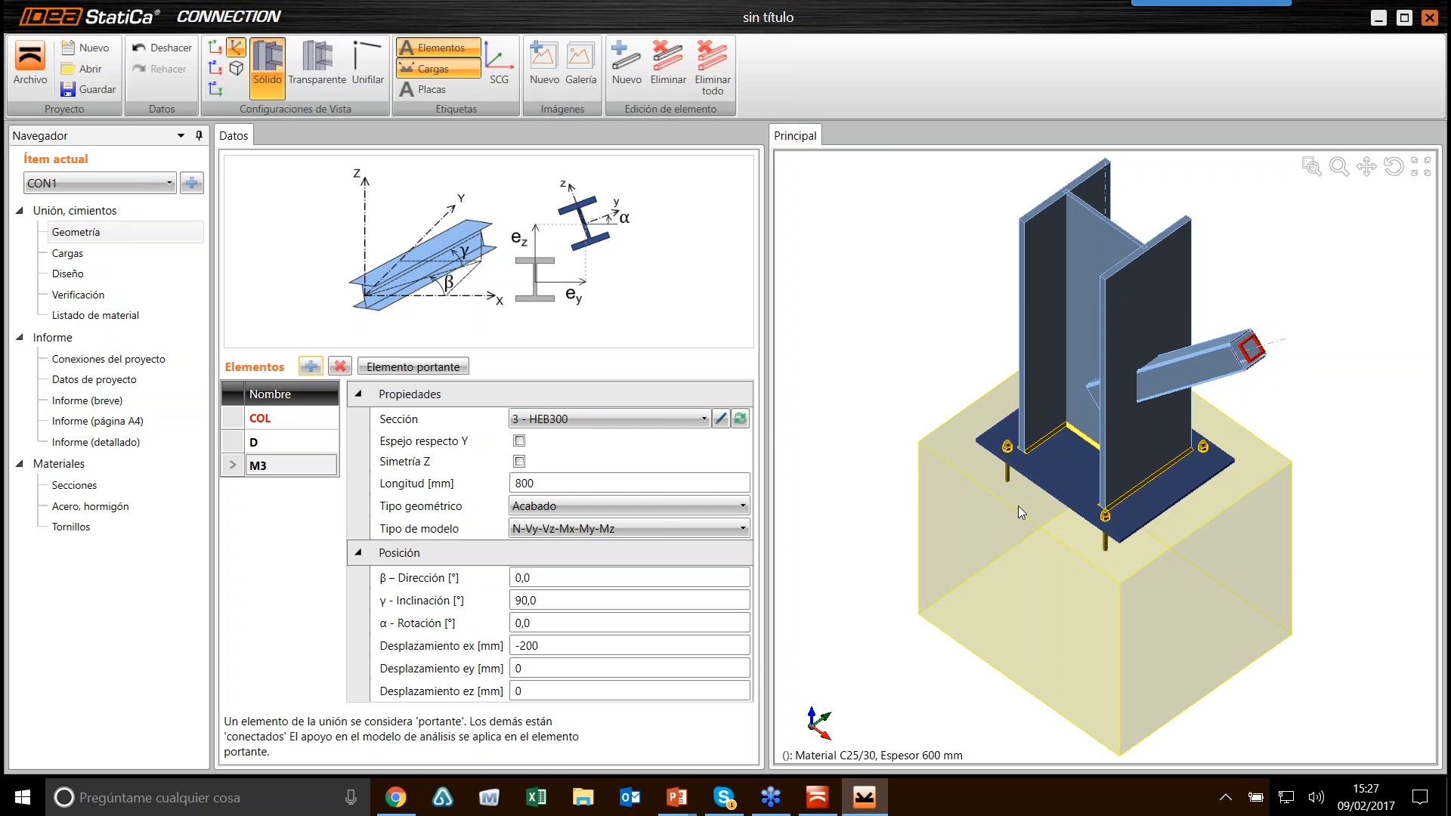
left_click(557, 644)
type("0")
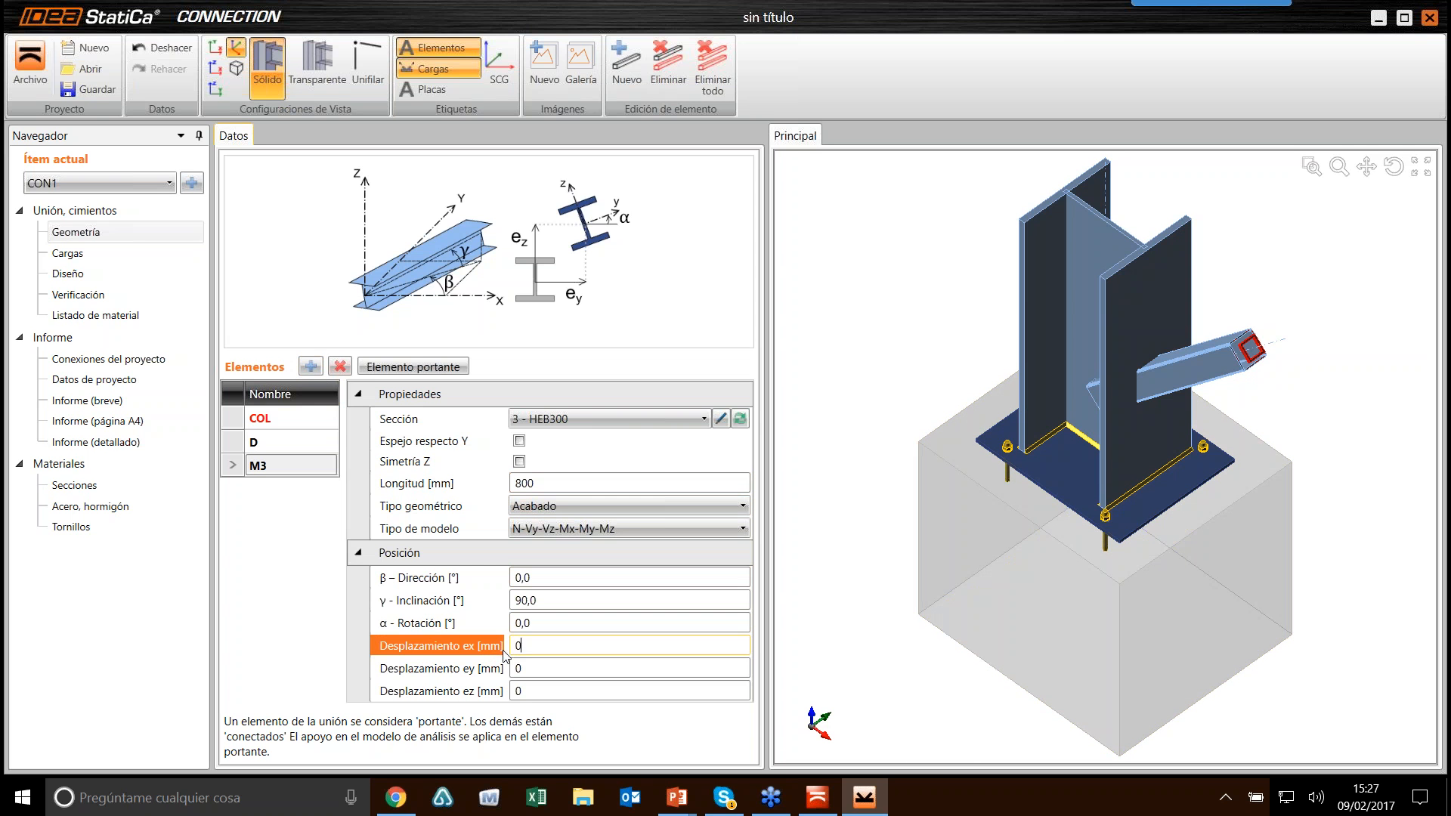
left_click(574, 625)
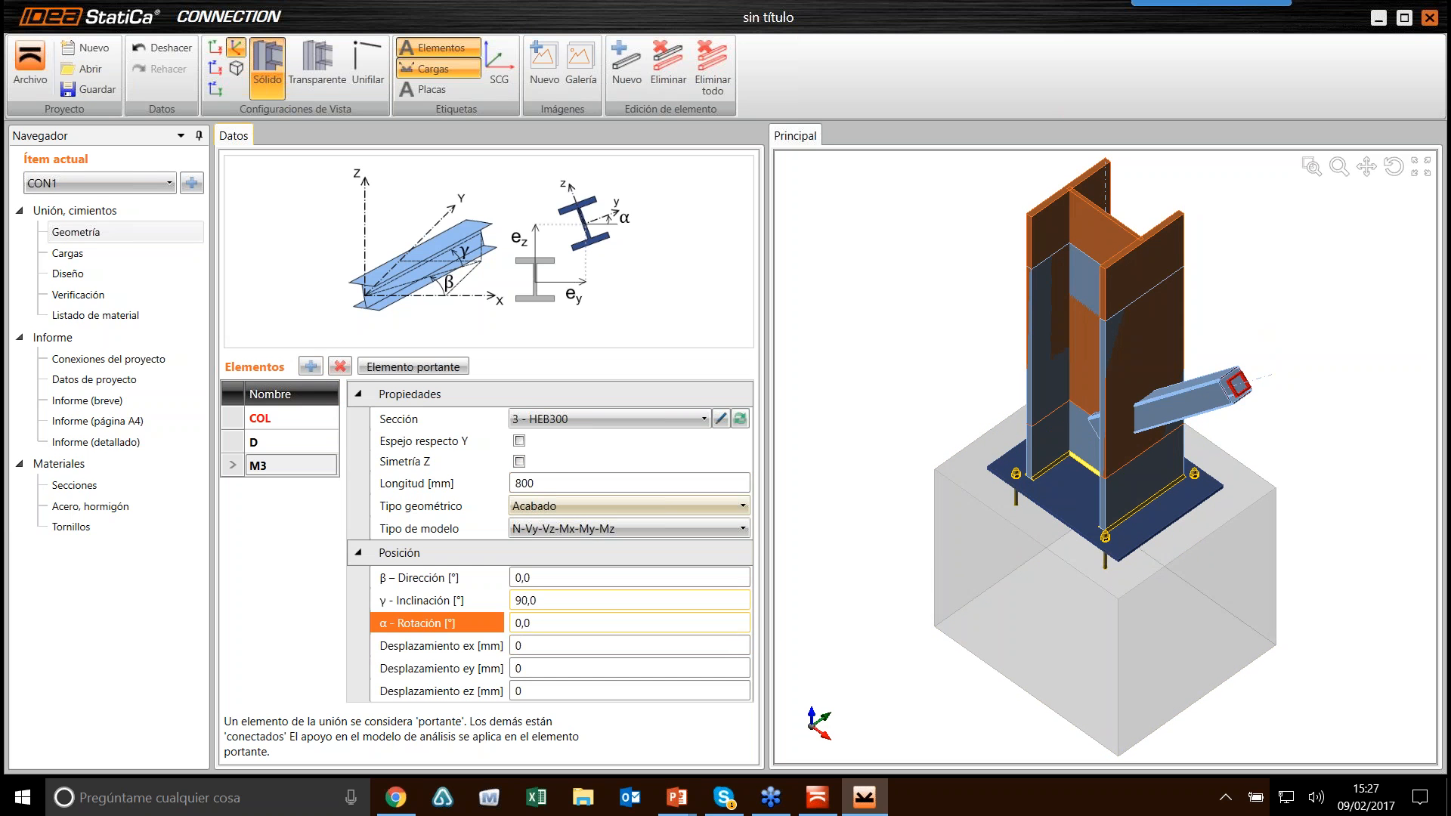
left_click(541, 602)
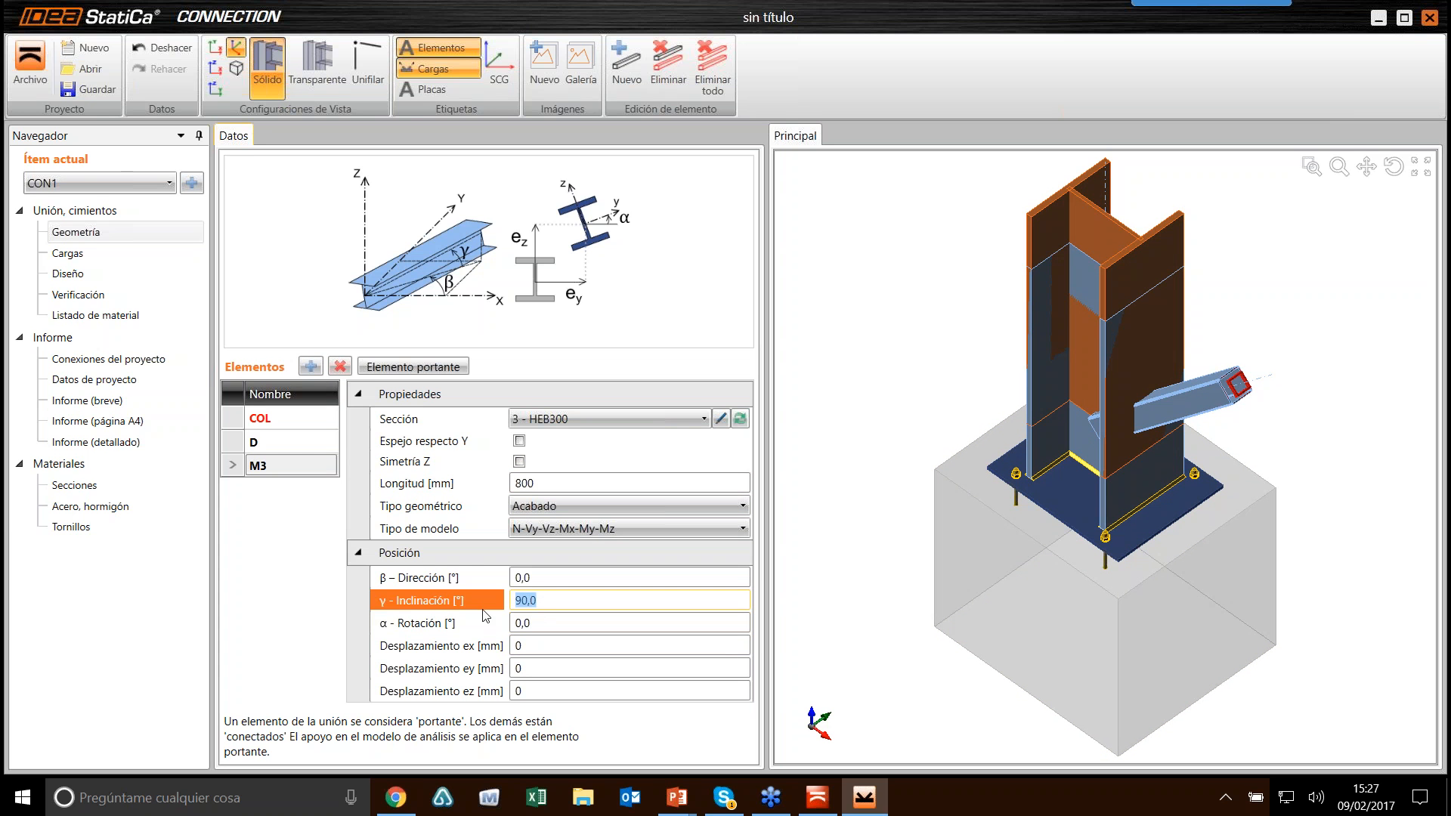
type("0")
left_click(570, 628)
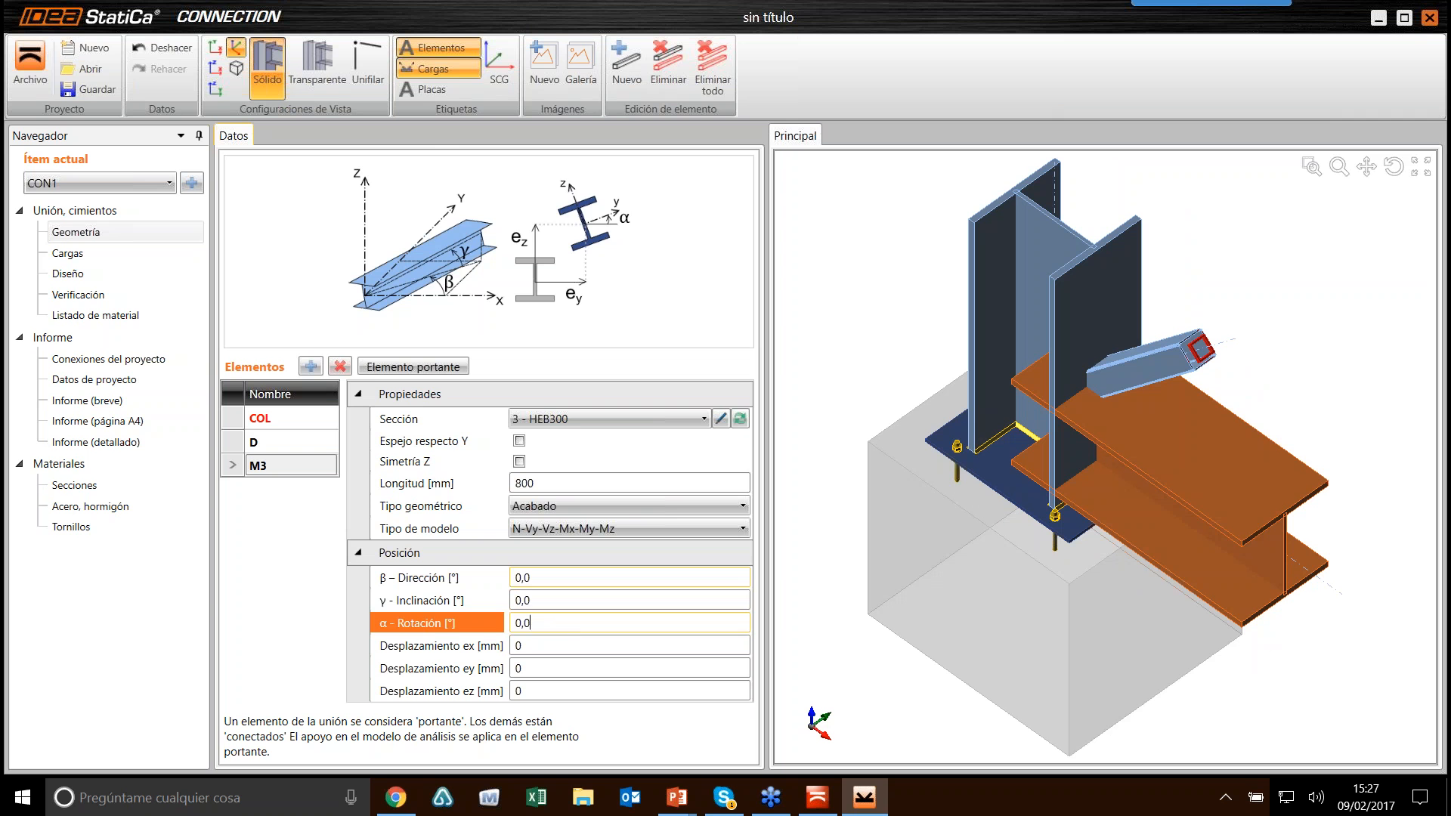
Step: Assign the rolled I-section HEB200 from the HEB family to member M3
left_click(740, 419)
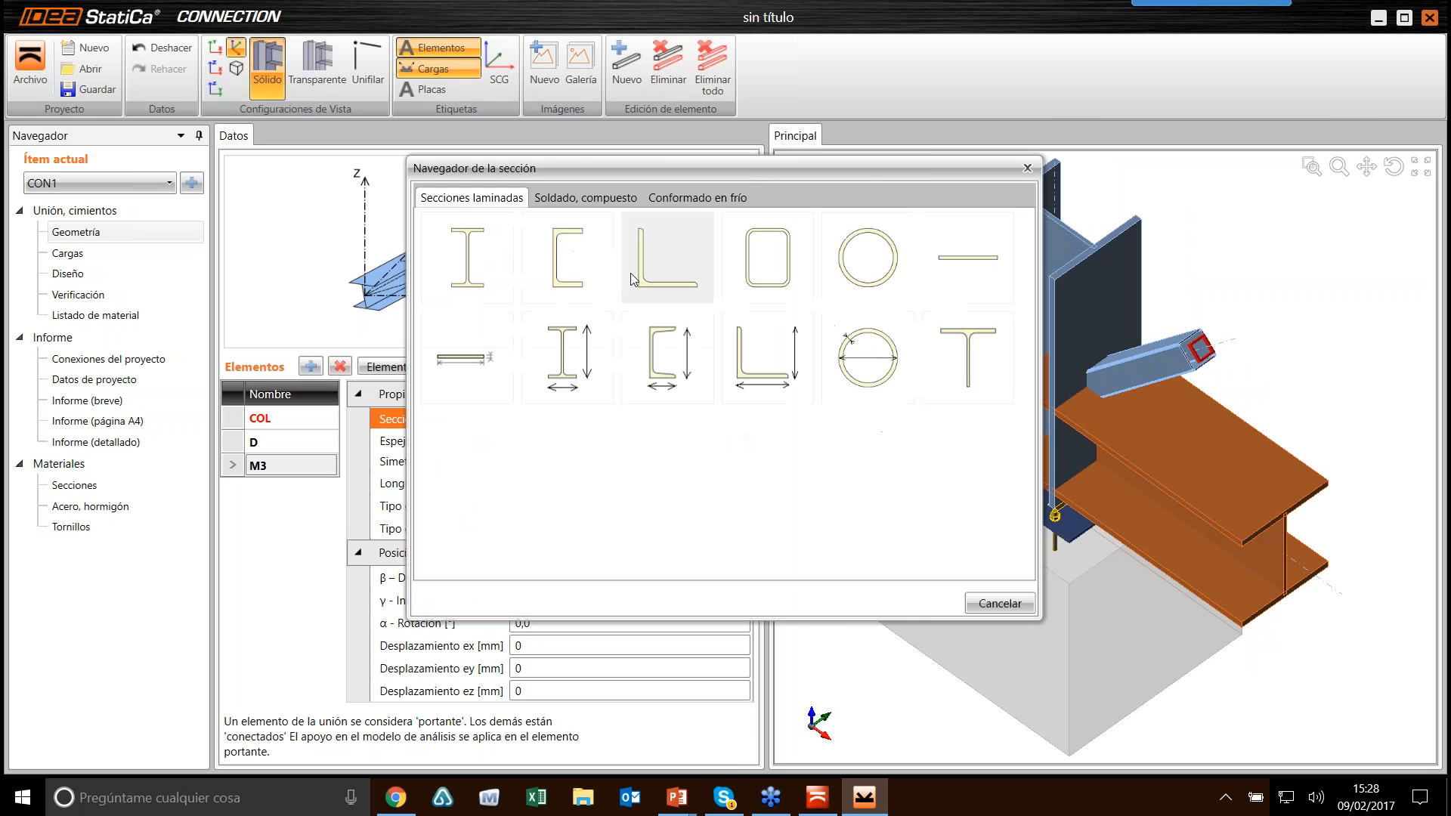
left_click(497, 250)
left_click(642, 152)
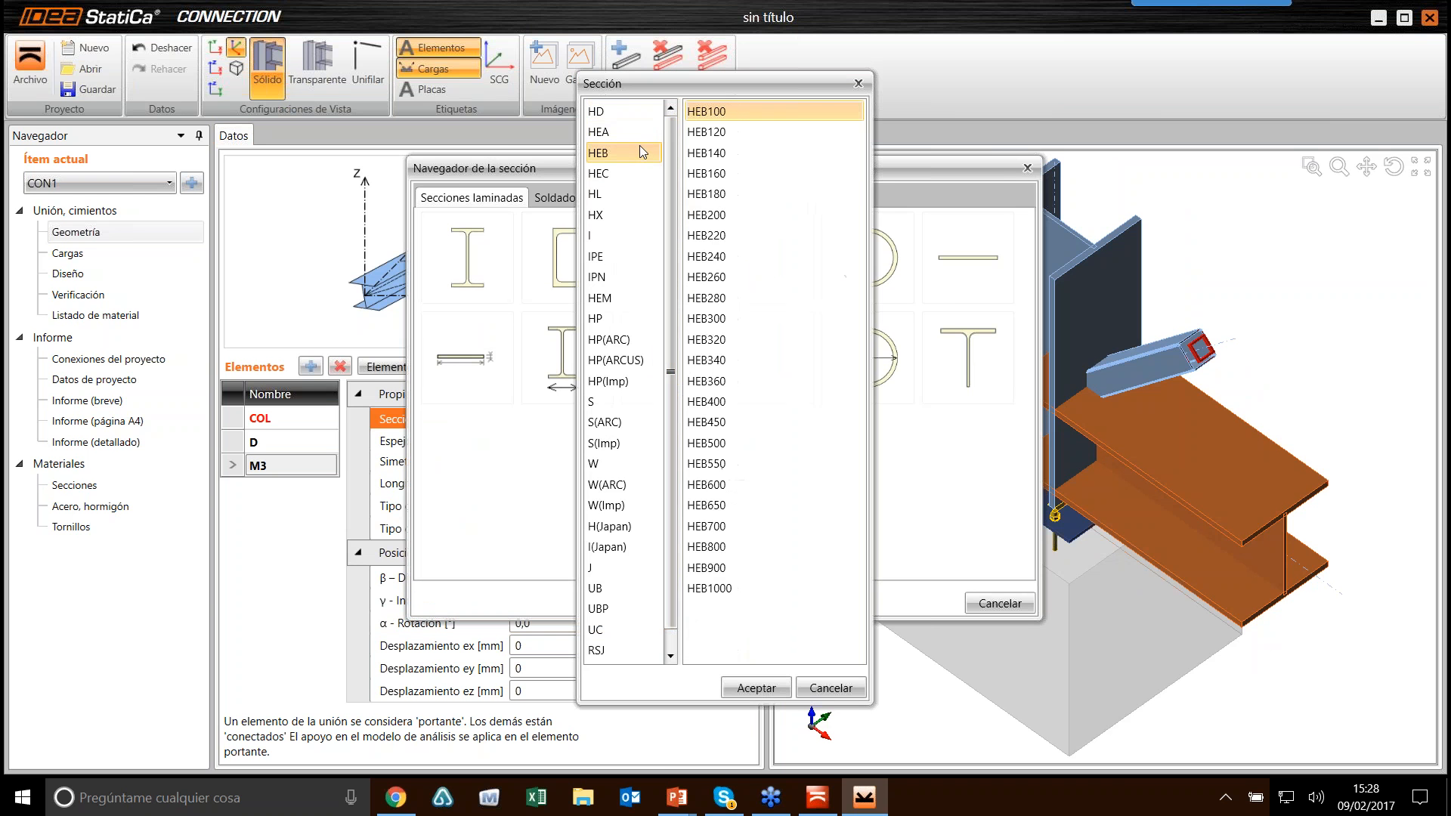
left_click(770, 216)
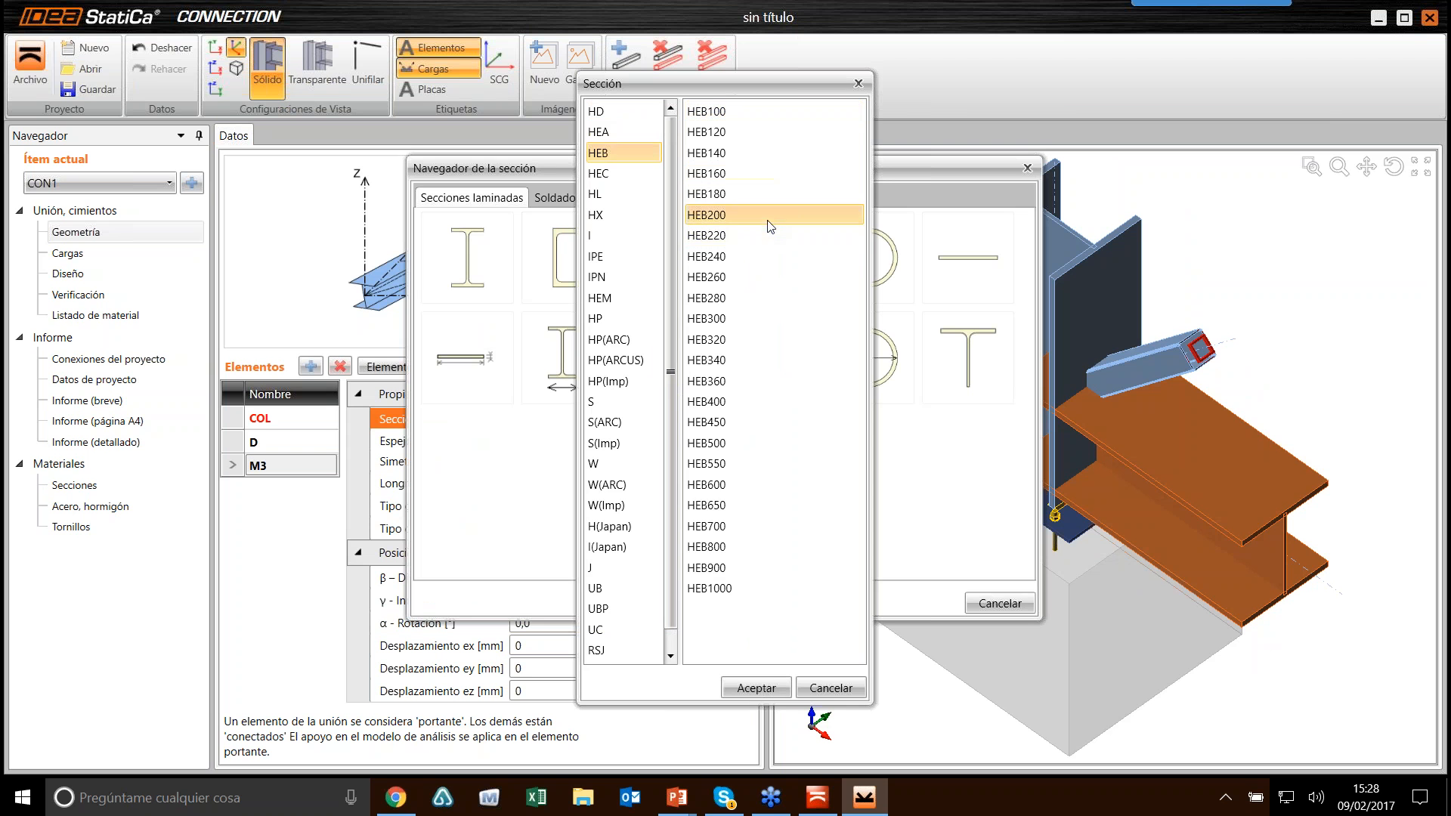
left_click(767, 690)
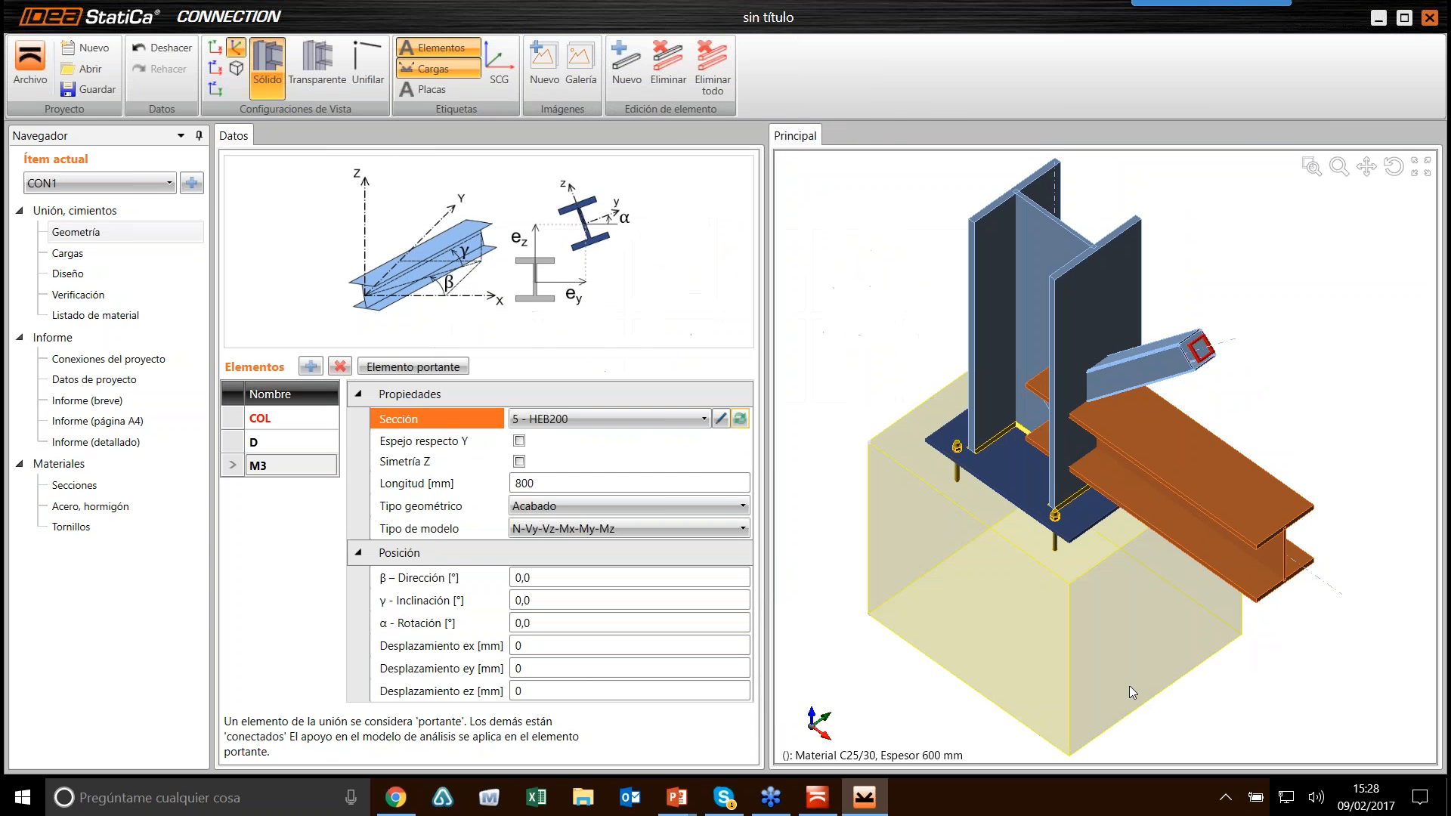
Step: Set the length of member M3 to 600 mm
left_click(628, 482)
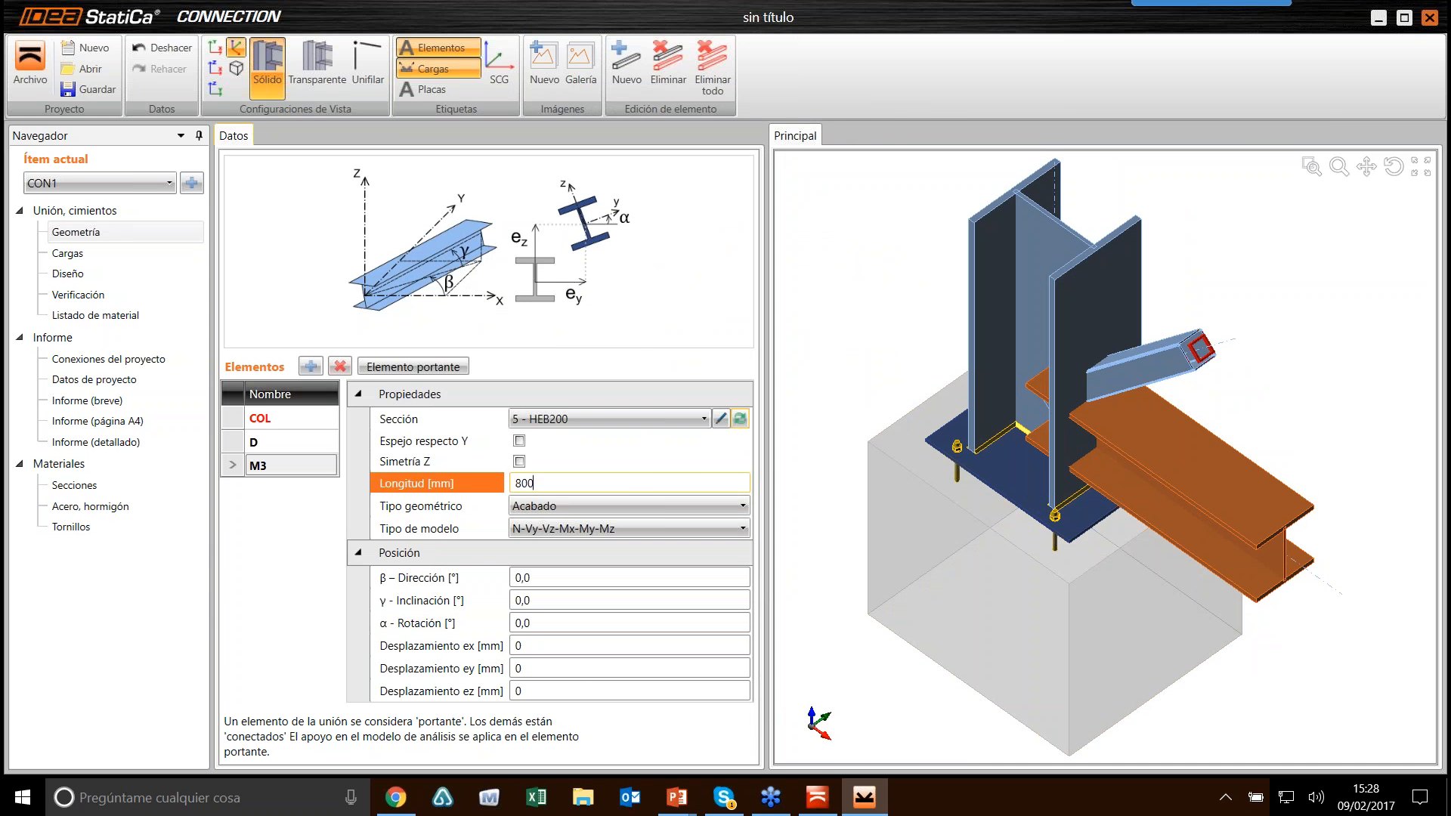
type("600")
key("Tab")
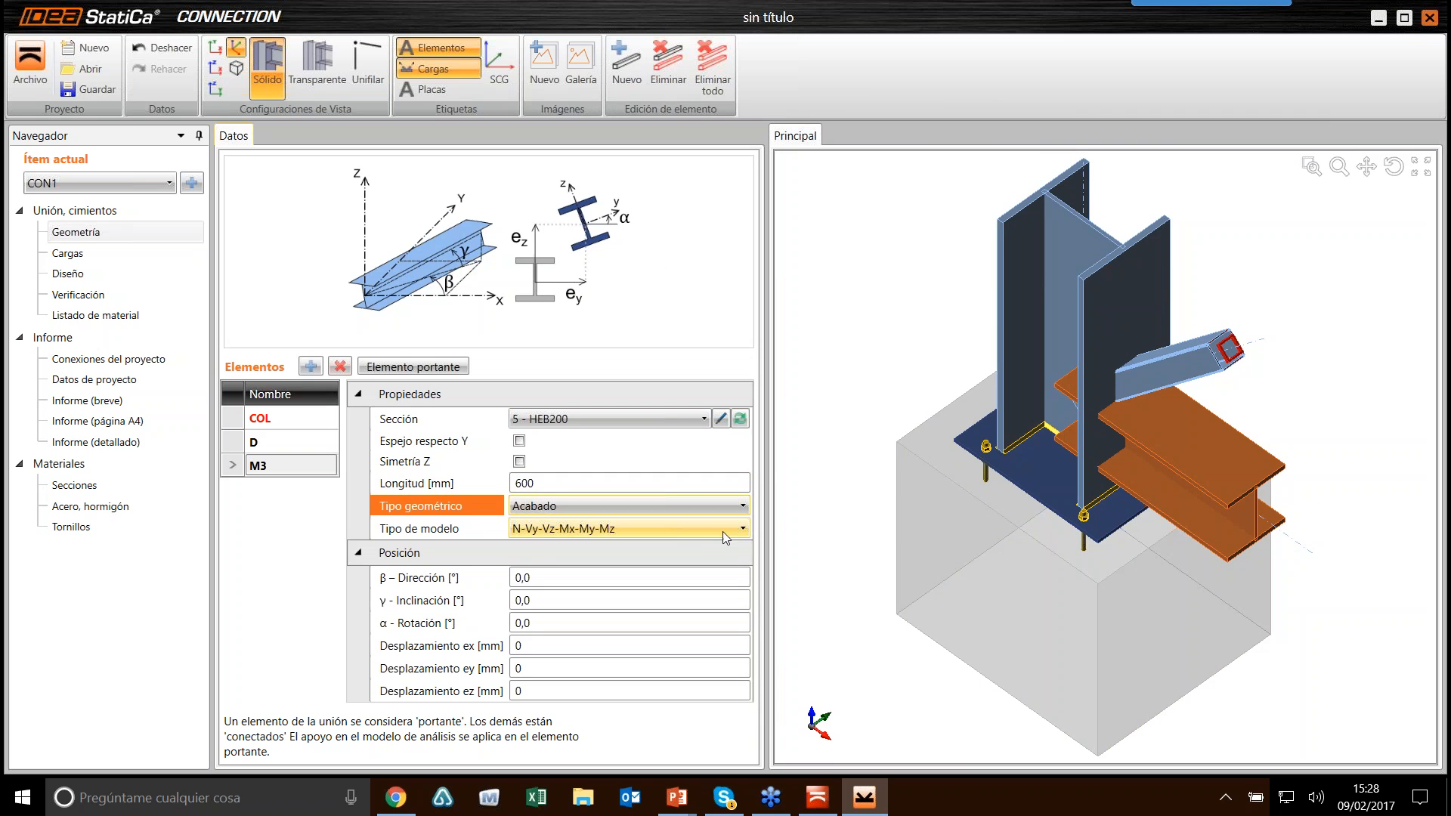
right_click_drag(1100, 608, 994, 571)
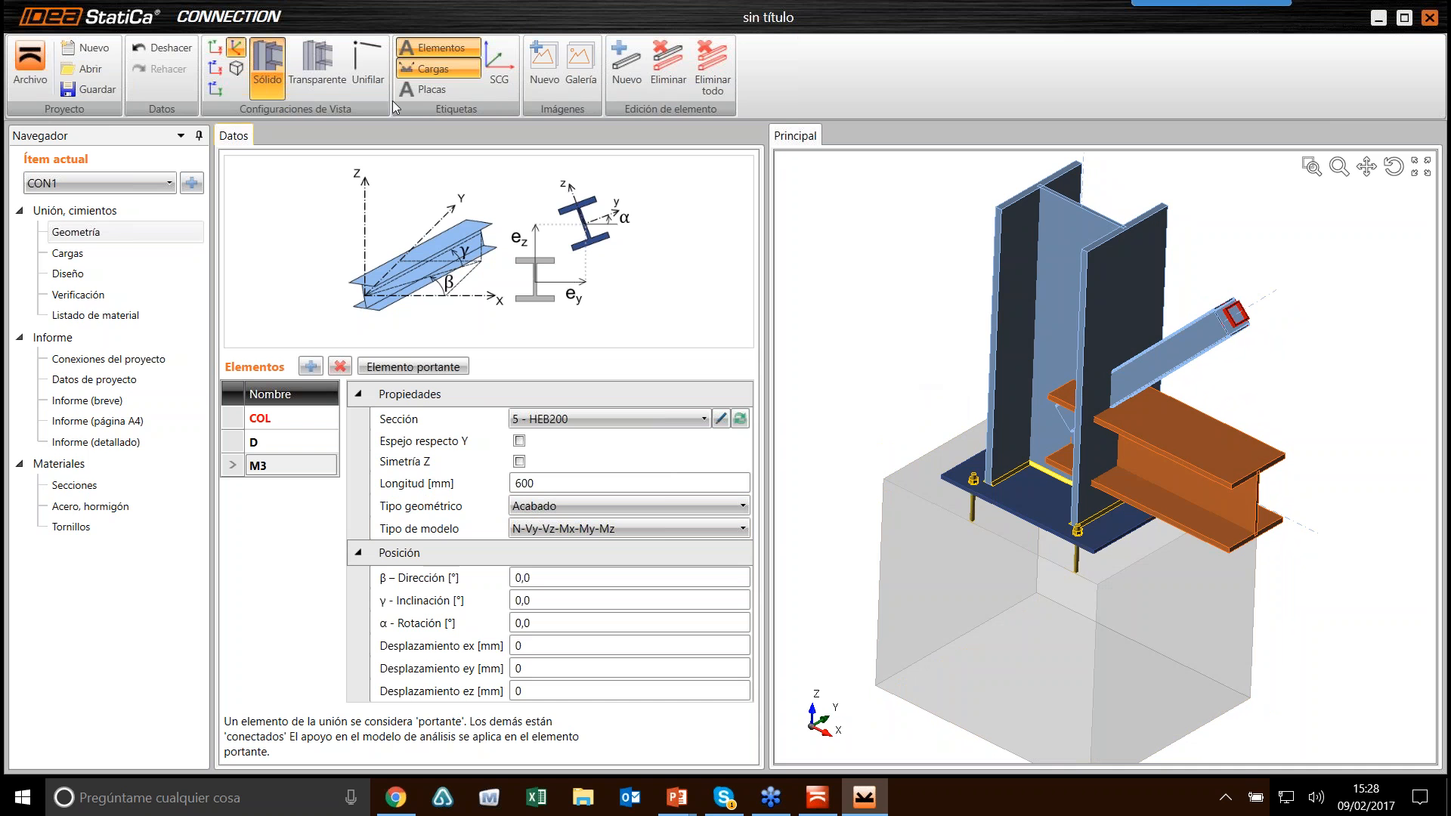
Step: In load case LE1, enter axial forces N of -250 kN for COL, 30 kN for D and 10 kN for M3
left_click(89, 255)
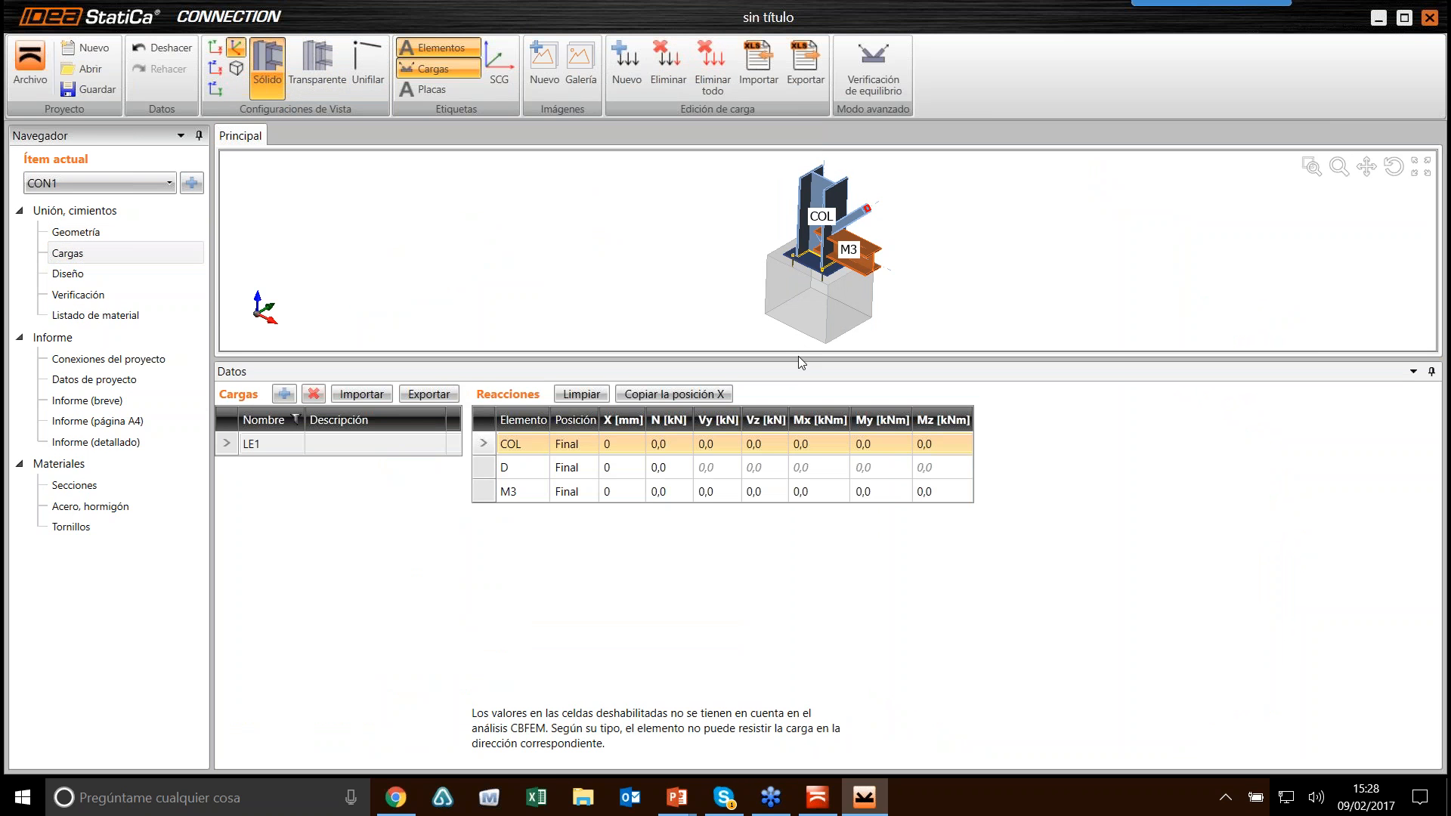
left_click_drag(794, 477, 795, 478)
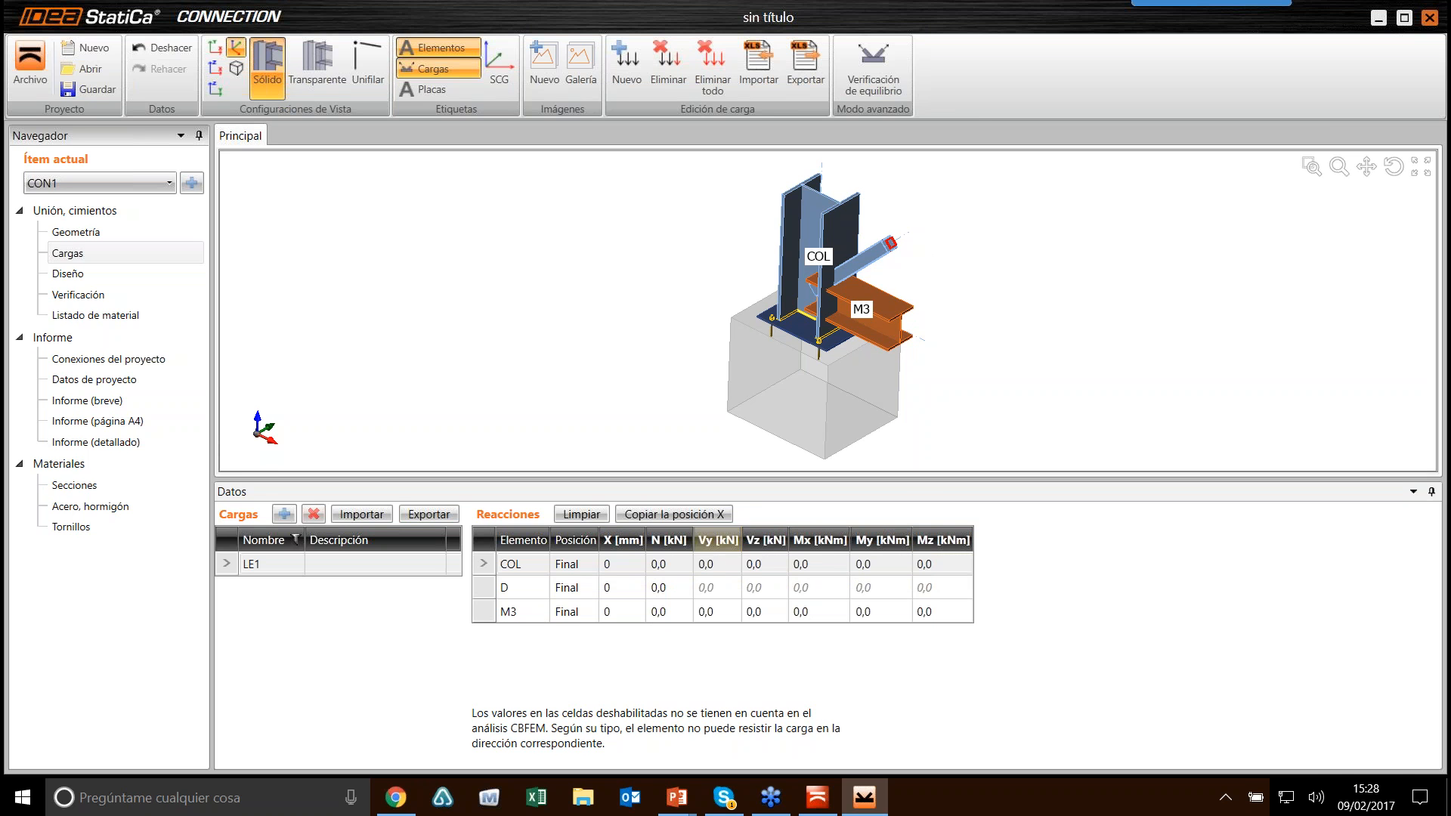
left_click(673, 564)
type("-250")
key("Return")
type("30")
key("Return")
type("10")
key("Tab")
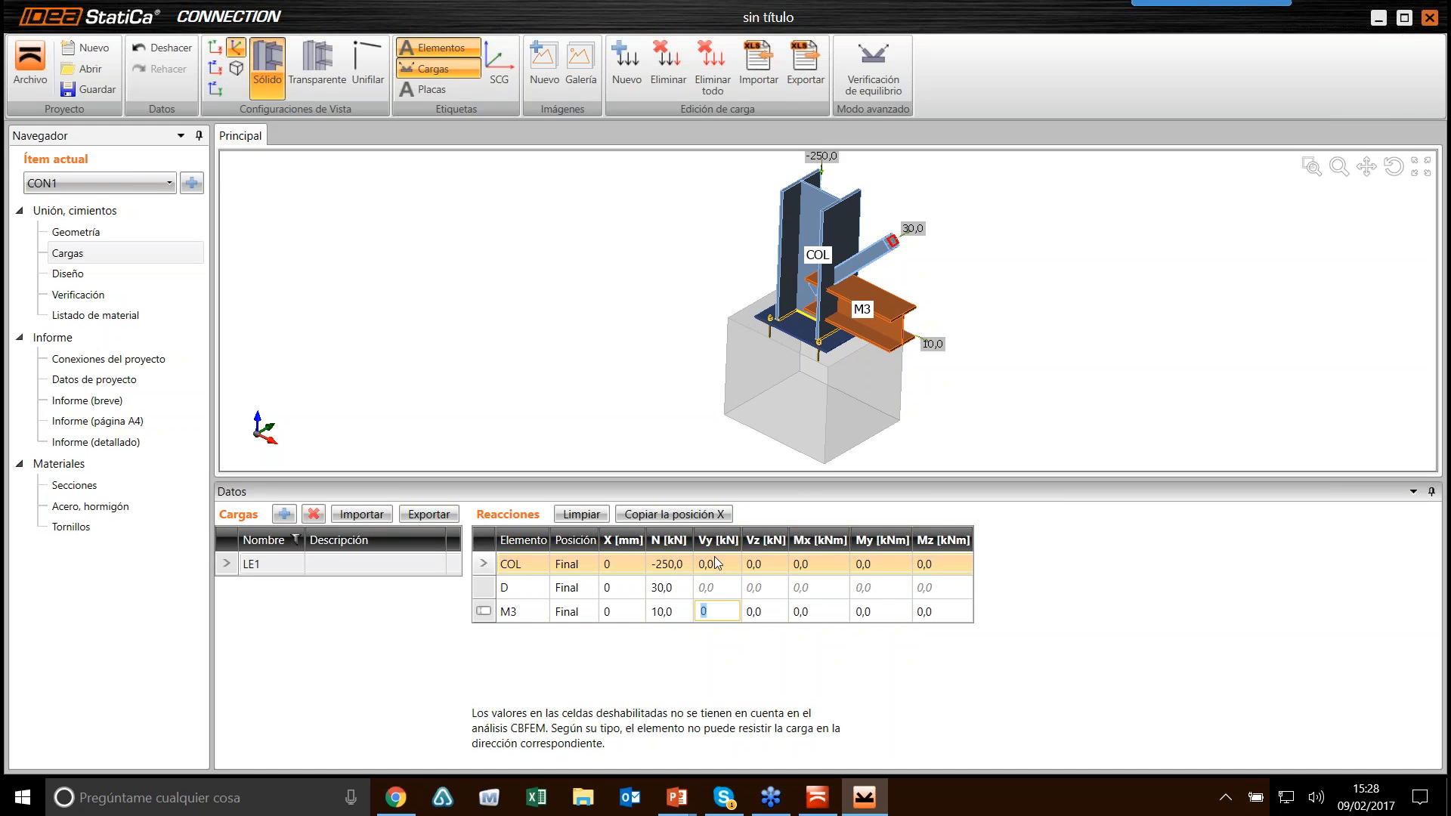
Step: Enter a shear force Vz of -20 kN and a bending moment My of 50 kNm for member M3
key("Tab")
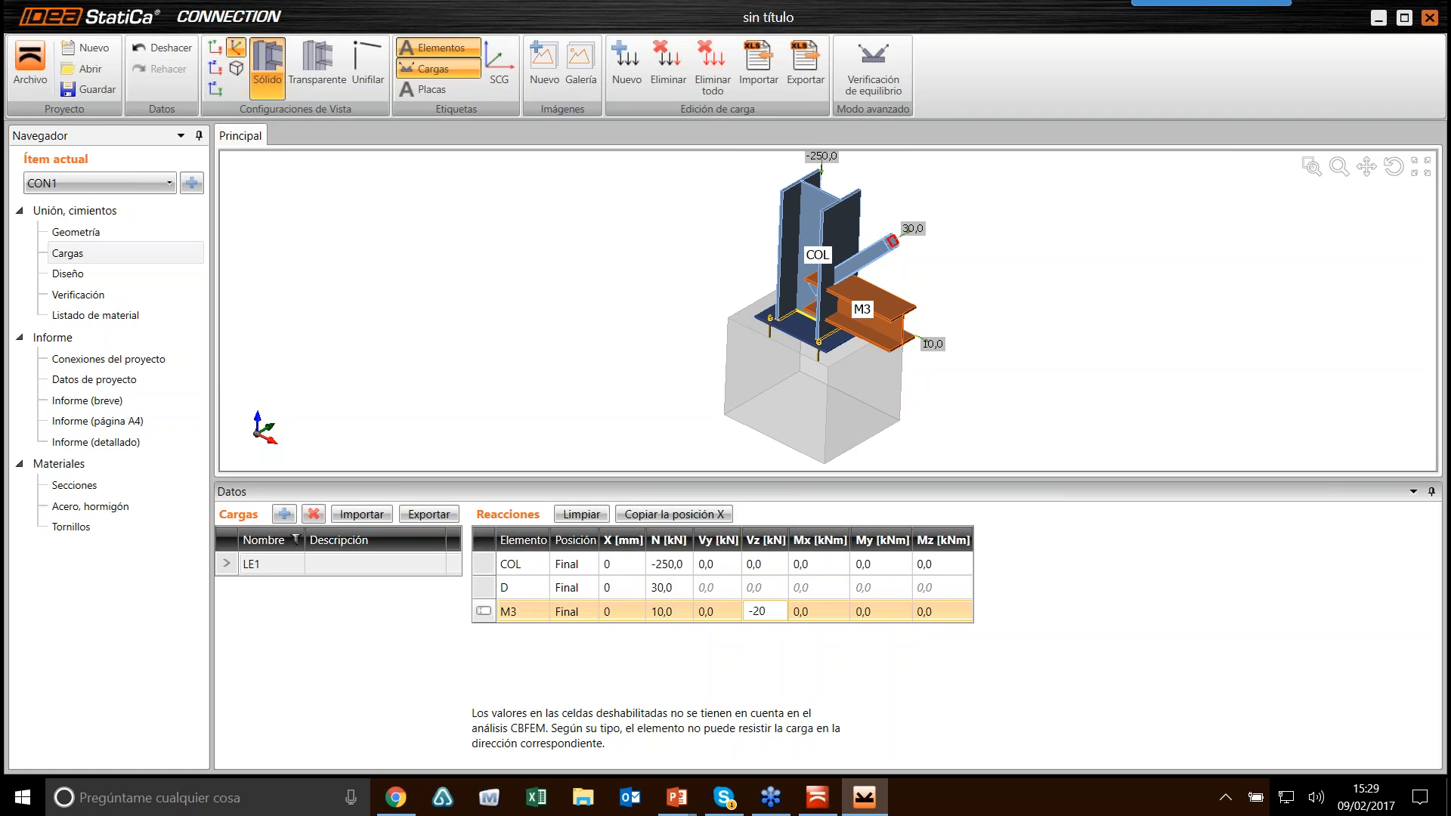
key("Tab")
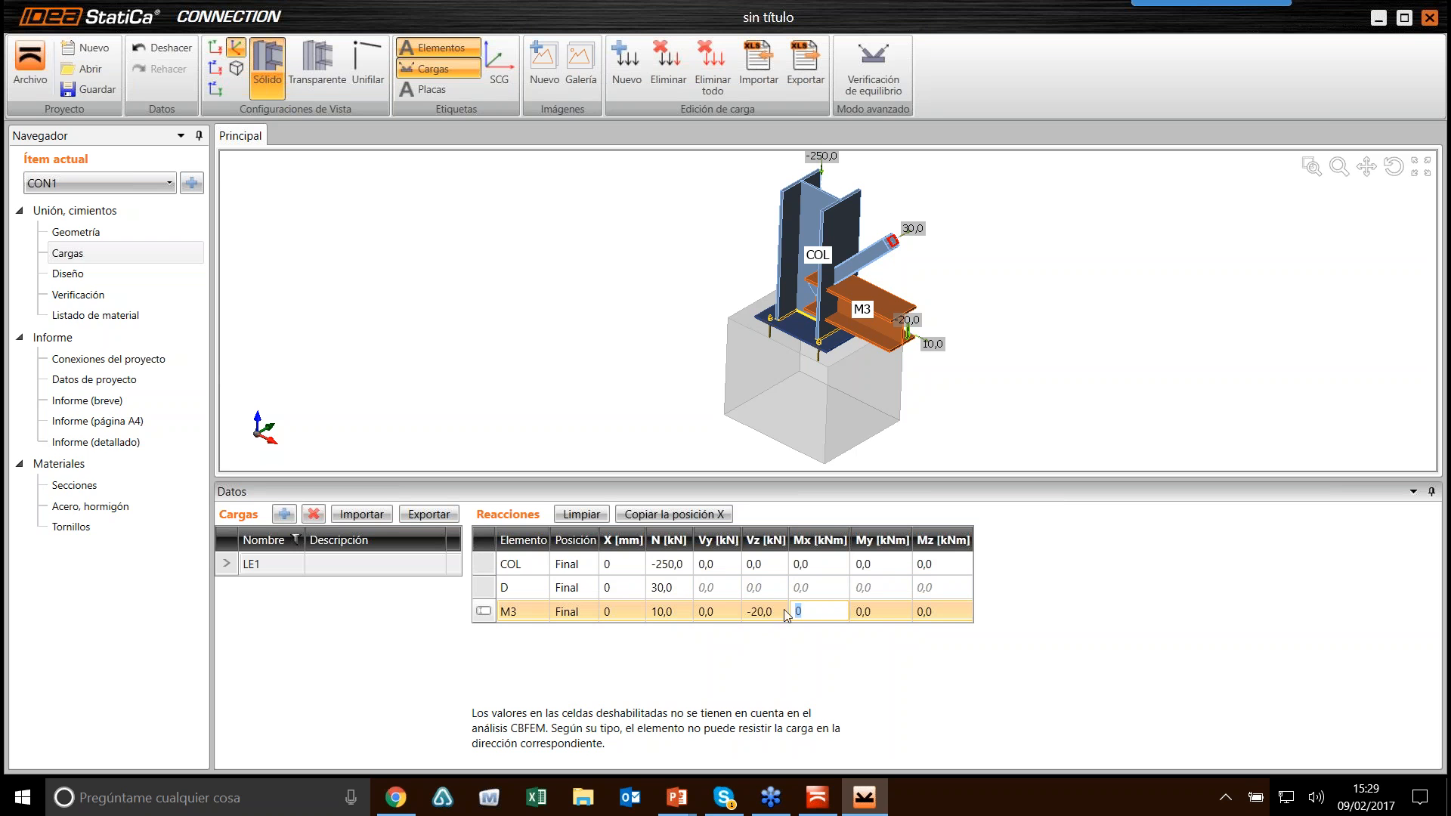
key("Tab")
type("50")
left_click(839, 565)
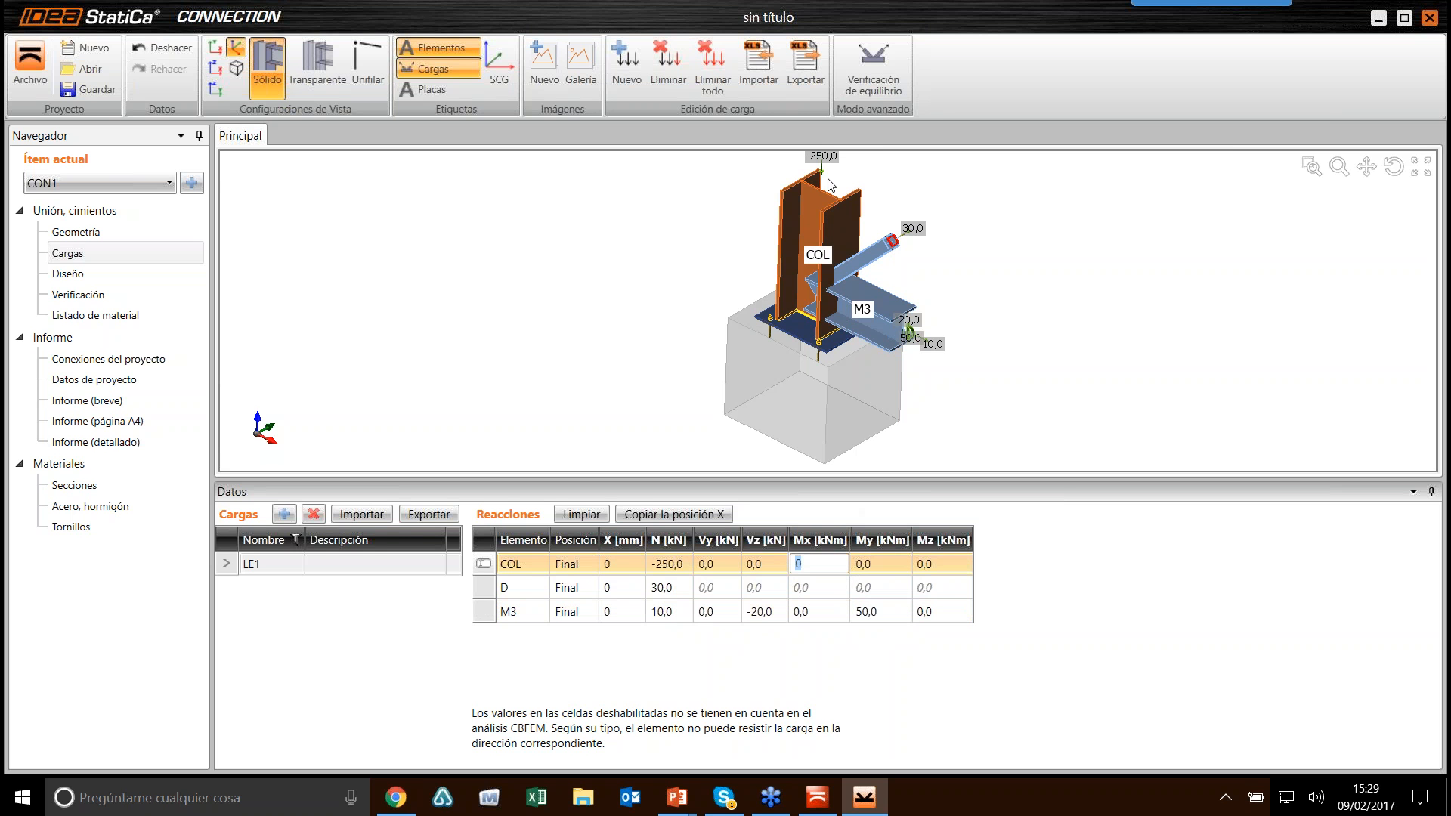
Step: Examine the directions of the force and moment arrows at the end of member M3 in the 3D model
scroll(832, 181, "up", 5)
scroll(831, 181, "down", 3)
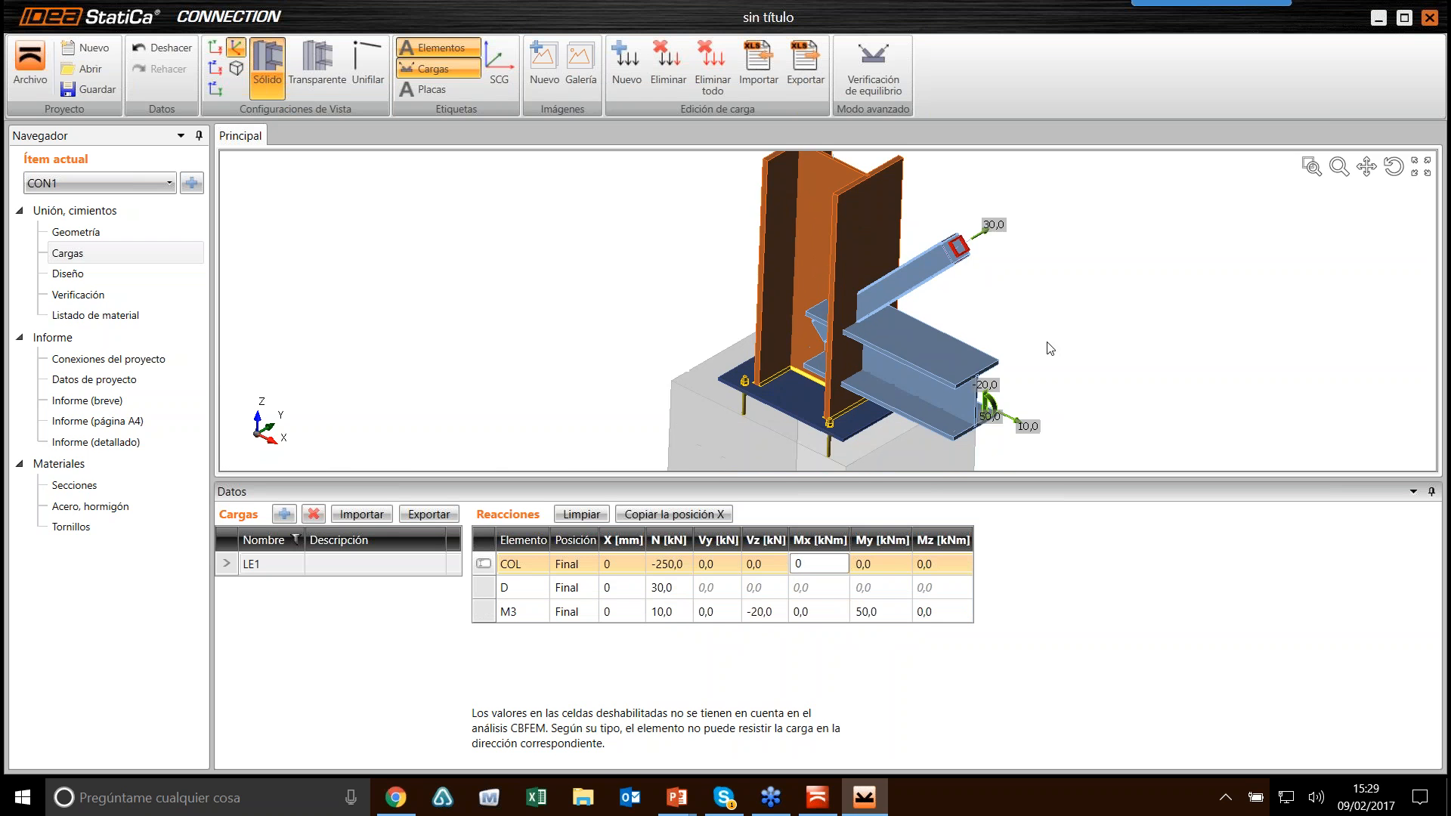
scroll(998, 353, "up", 5)
scroll(952, 270, "down", 8)
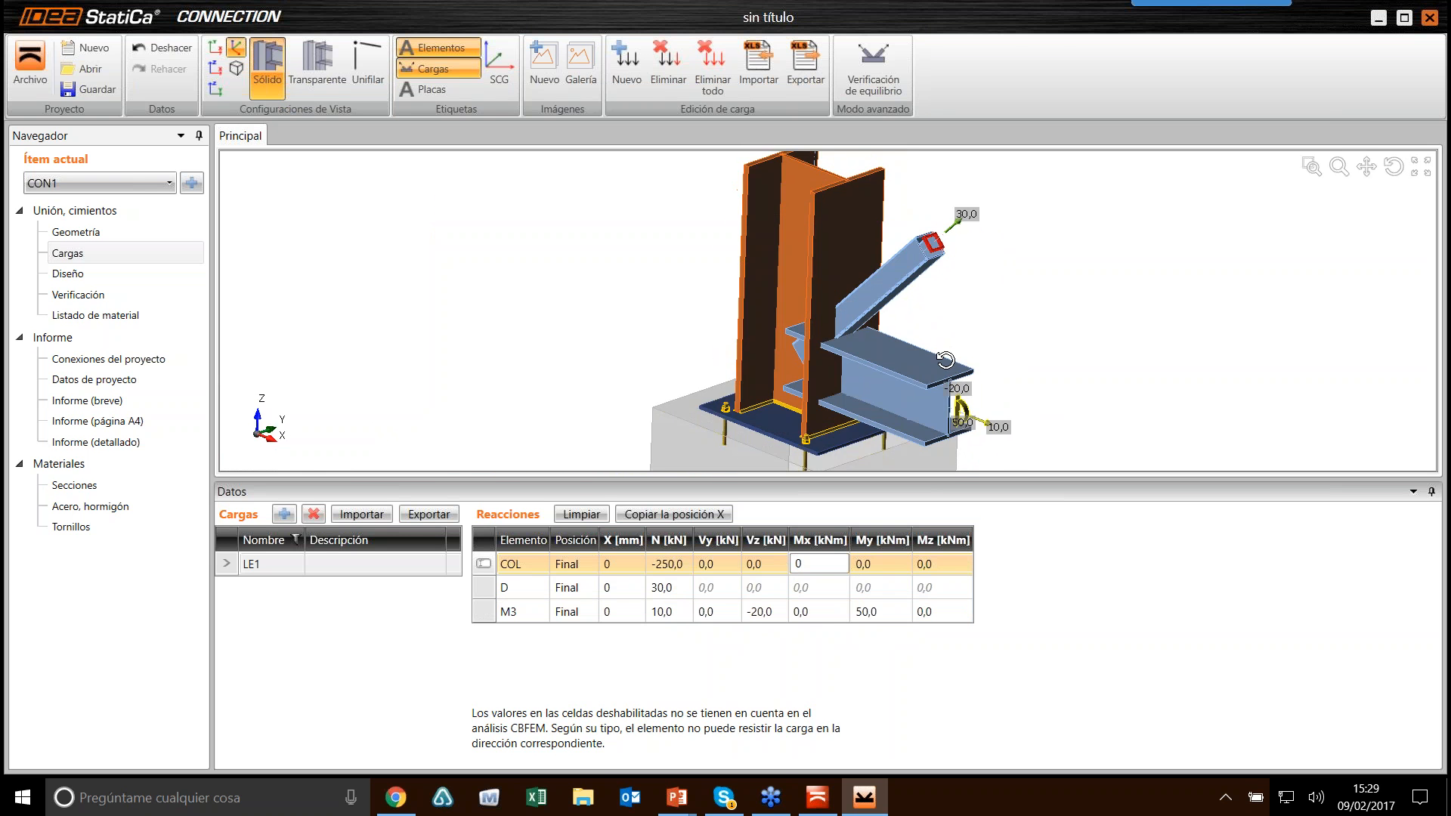
left_click_drag(943, 478, 944, 524)
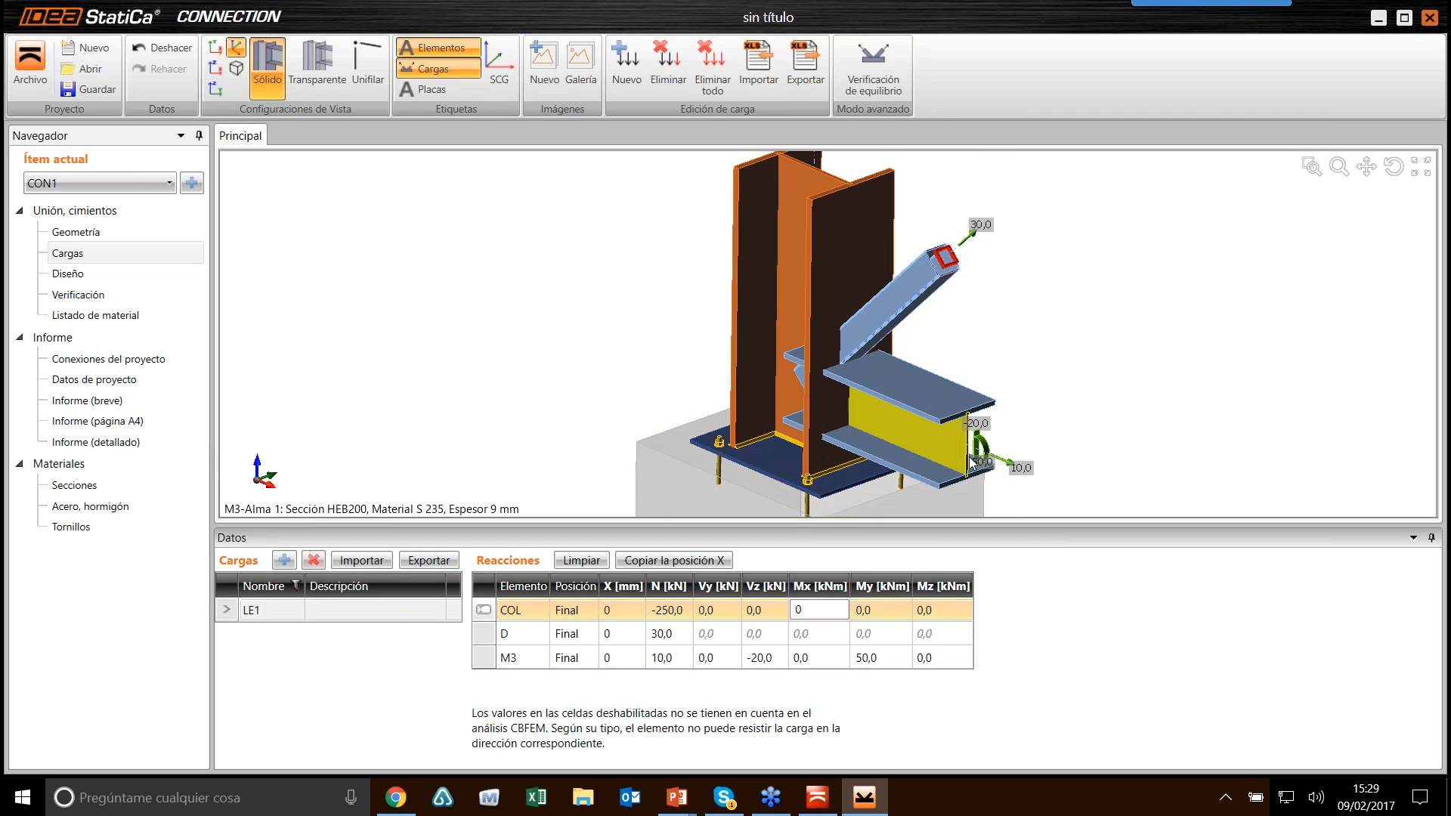
scroll(944, 408, "up", 6)
scroll(943, 406, "down", 6)
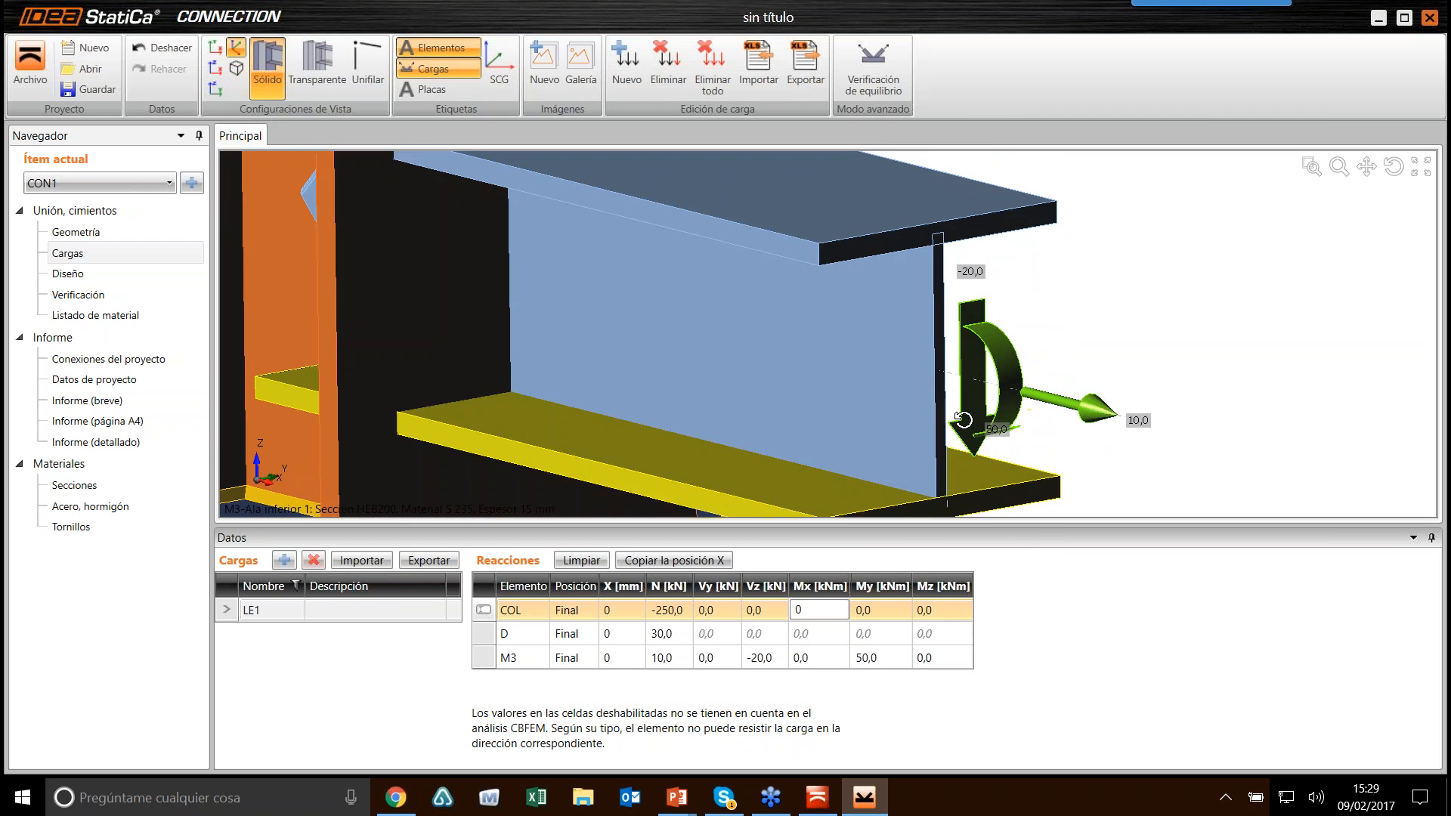
middle_click_drag(804, 309, 799, 349)
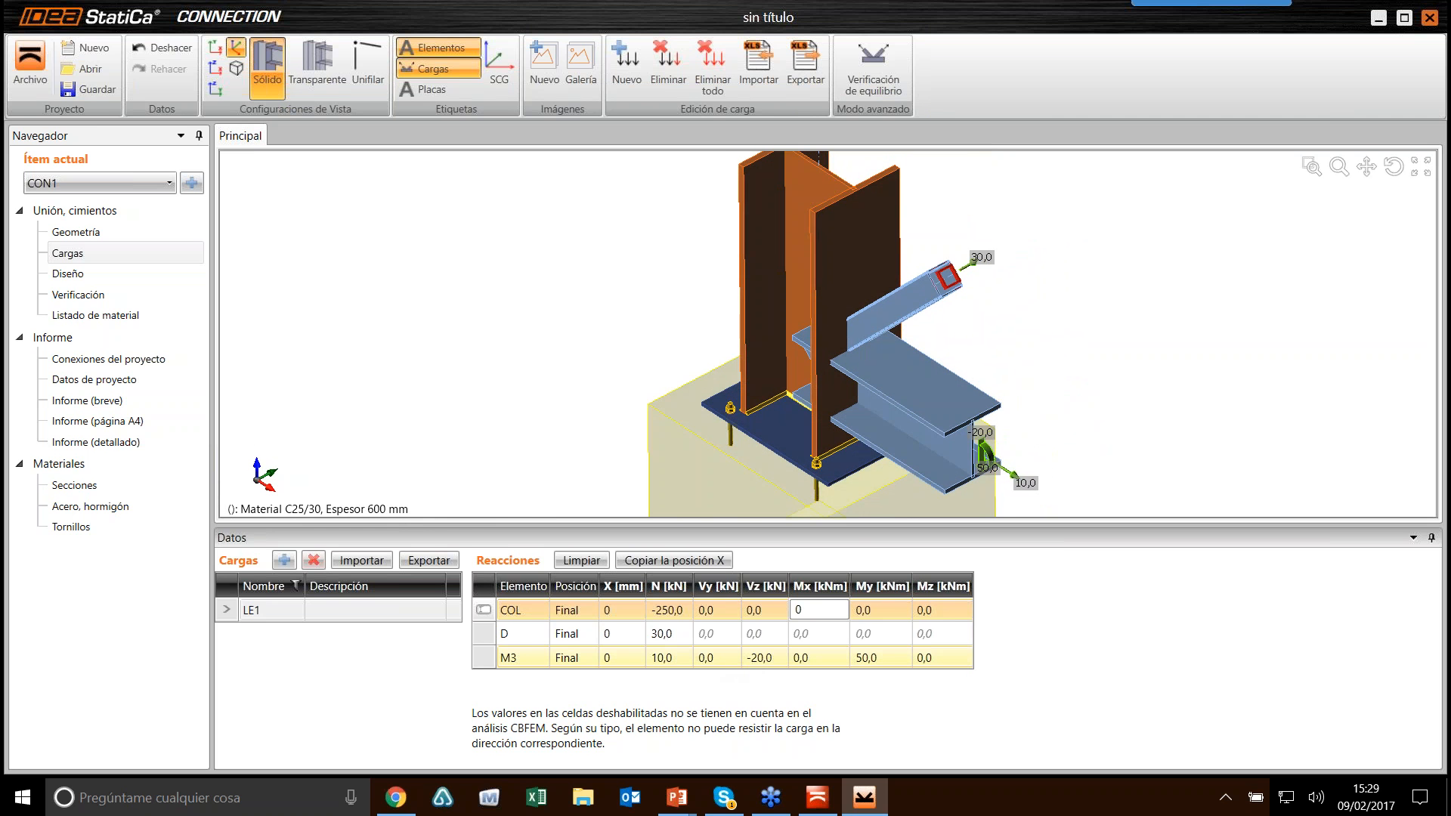
Step: Try a shear force Vy of -10 kN on member M3, keeping Vz at -20 kN, and inspect its arrow in the model
left_click(720, 660)
type("-10")
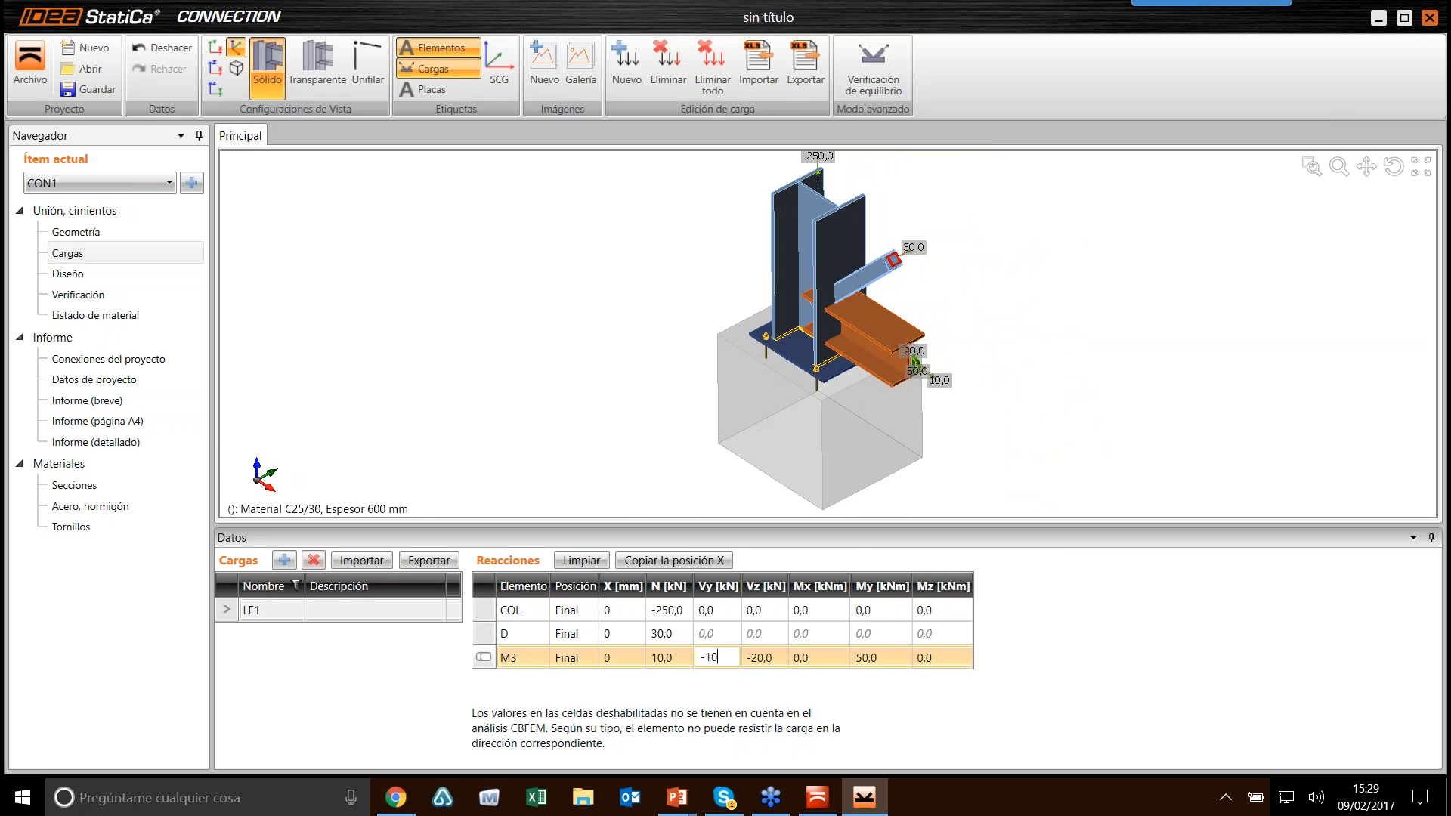
key("Tab")
type("-20")
scroll(884, 351, "up", 5)
scroll(944, 376, "down", 5)
middle_click_drag(943, 377, 865, 323)
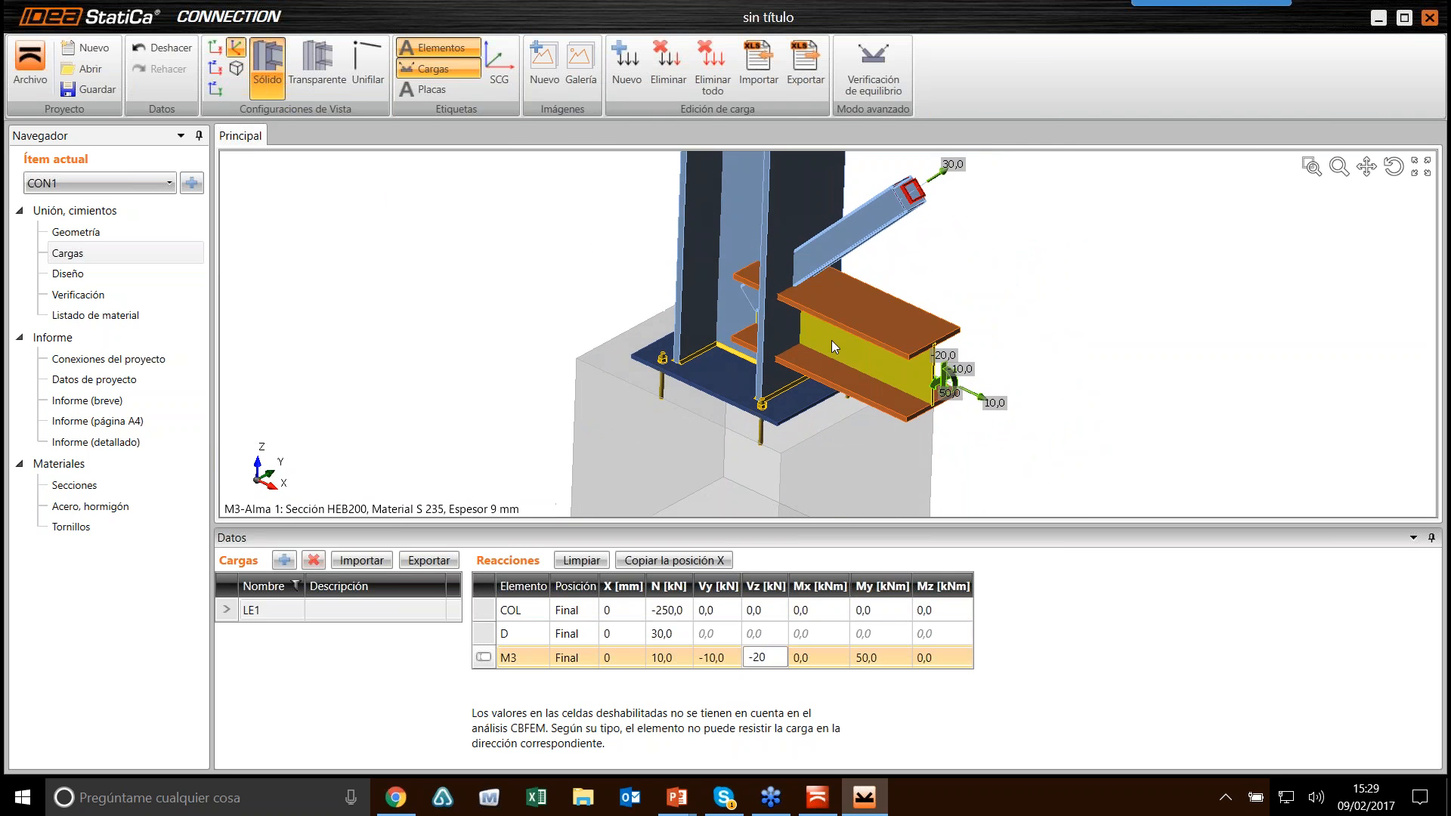
scroll(816, 367, "up", 2)
Step: Reset the shear force Vy of member M3 to 0 kN
key("shift+Tab")
type("0")
key("Tab")
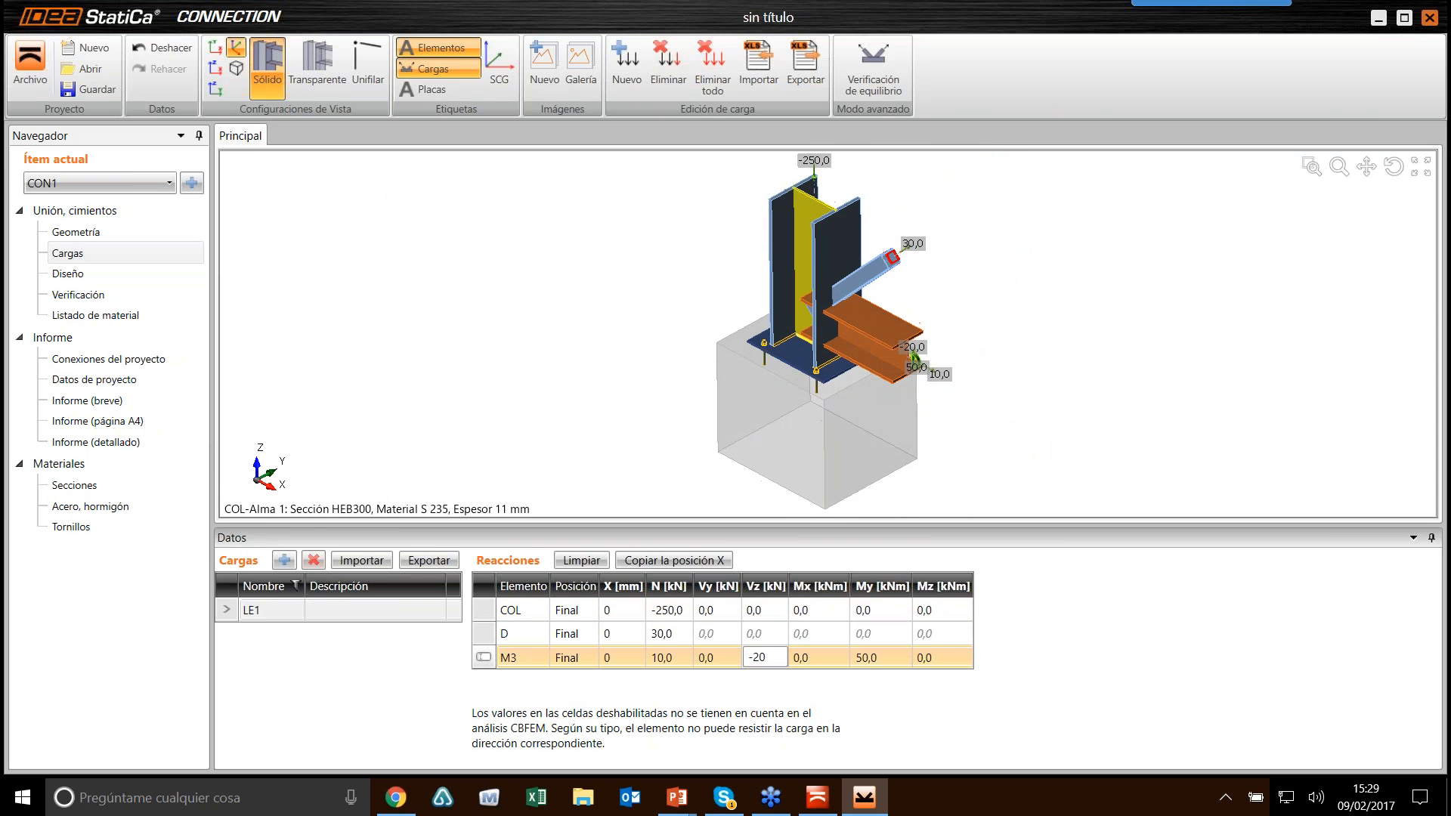
Step: Open the connection's design operations, enlarge the base plate BP1 property area and display the model as transparent
left_click(65, 273)
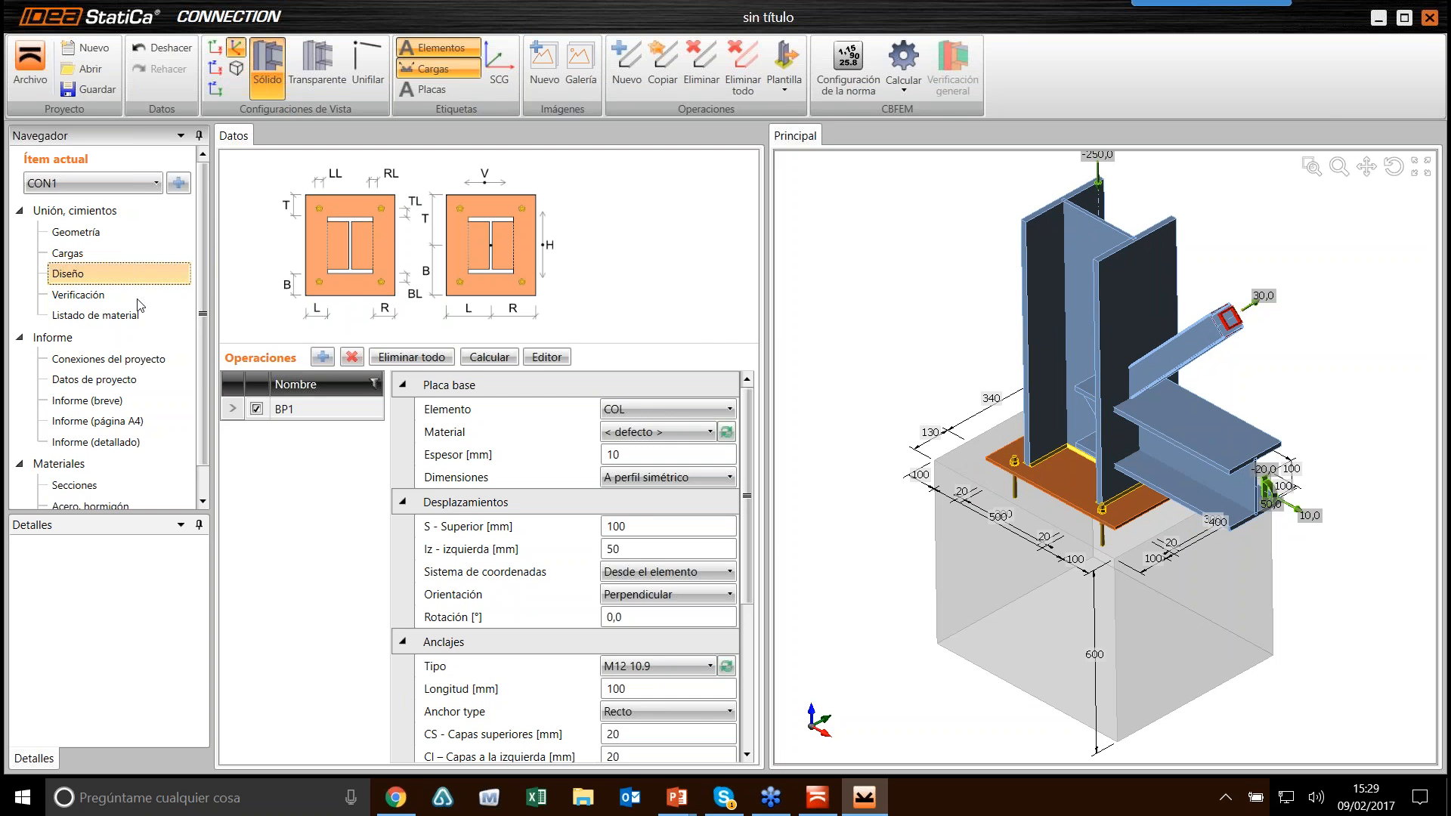
mouse_move(1051, 469)
middle_mouse_down("ctrl")
mouse_move(1111, 465)
mouse_move(1069, 461)
mouse_move(1095, 450)
mouse_move(1082, 447)
mouse_move(1047, 451)
mouse_move(1042, 467)
middle_mouse_up("ctrl")
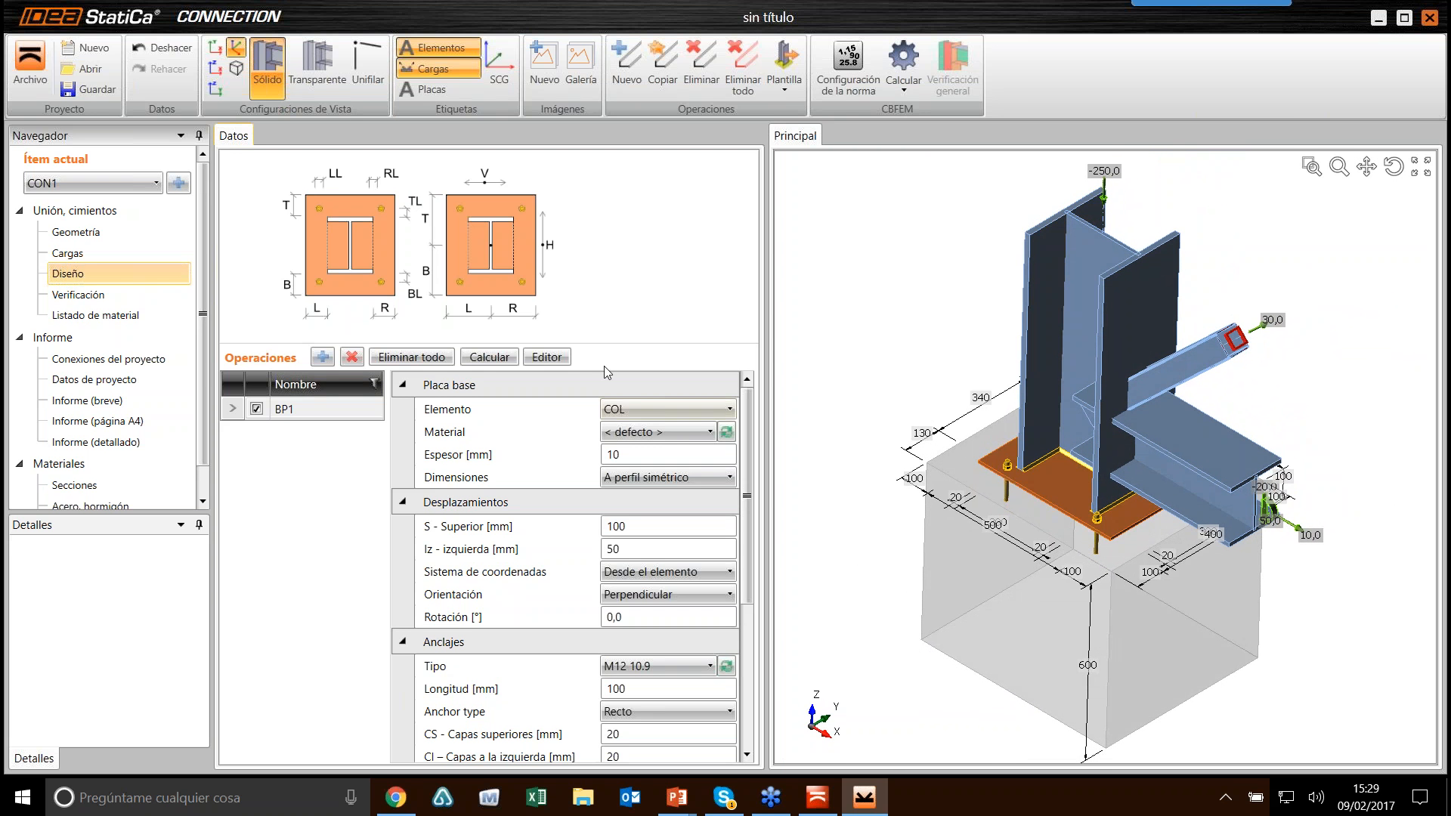
left_click_drag(606, 343, 576, 216)
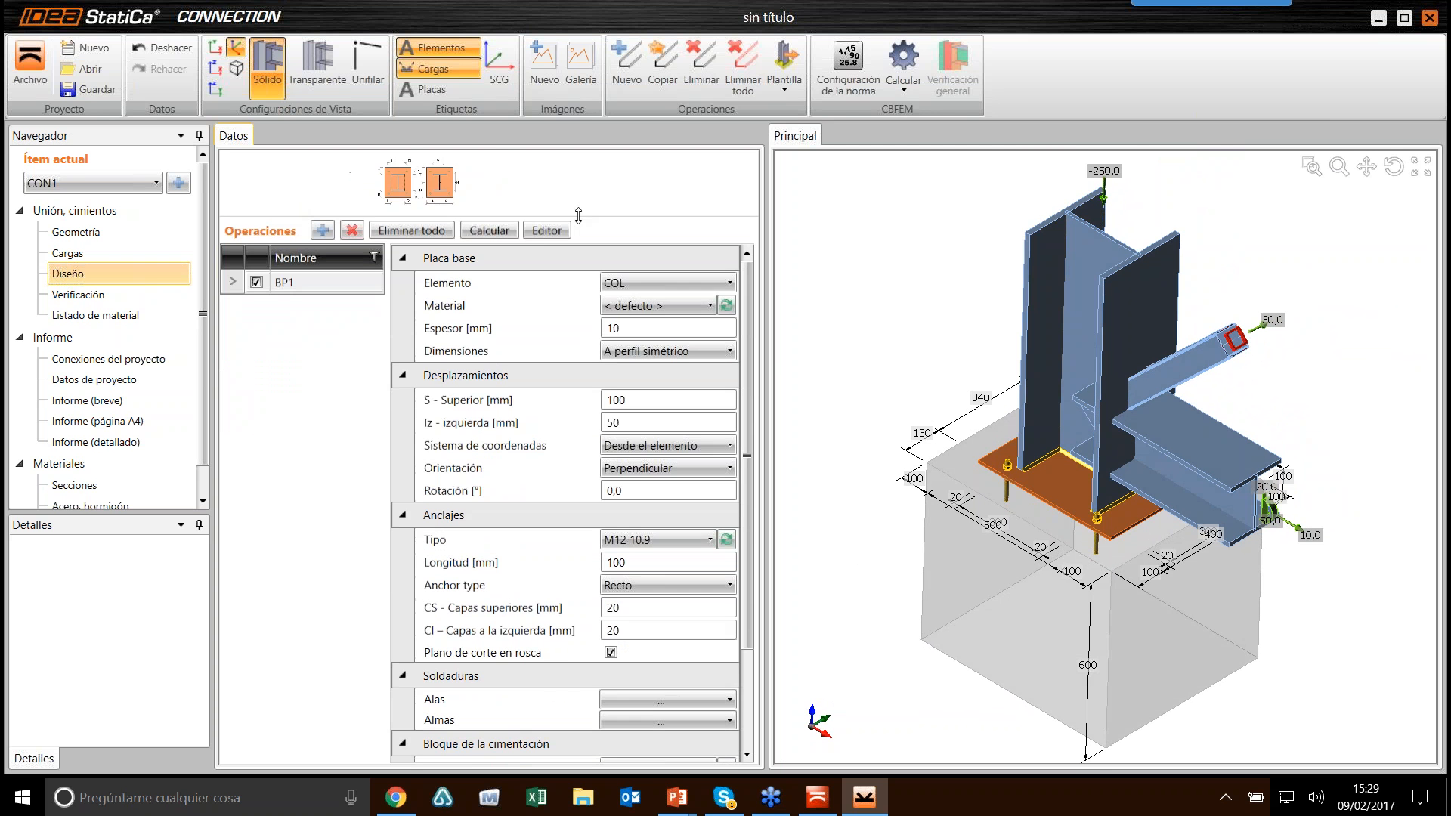
left_click(317, 68)
middle_click_drag(1073, 356, 1122, 372, "ctrl")
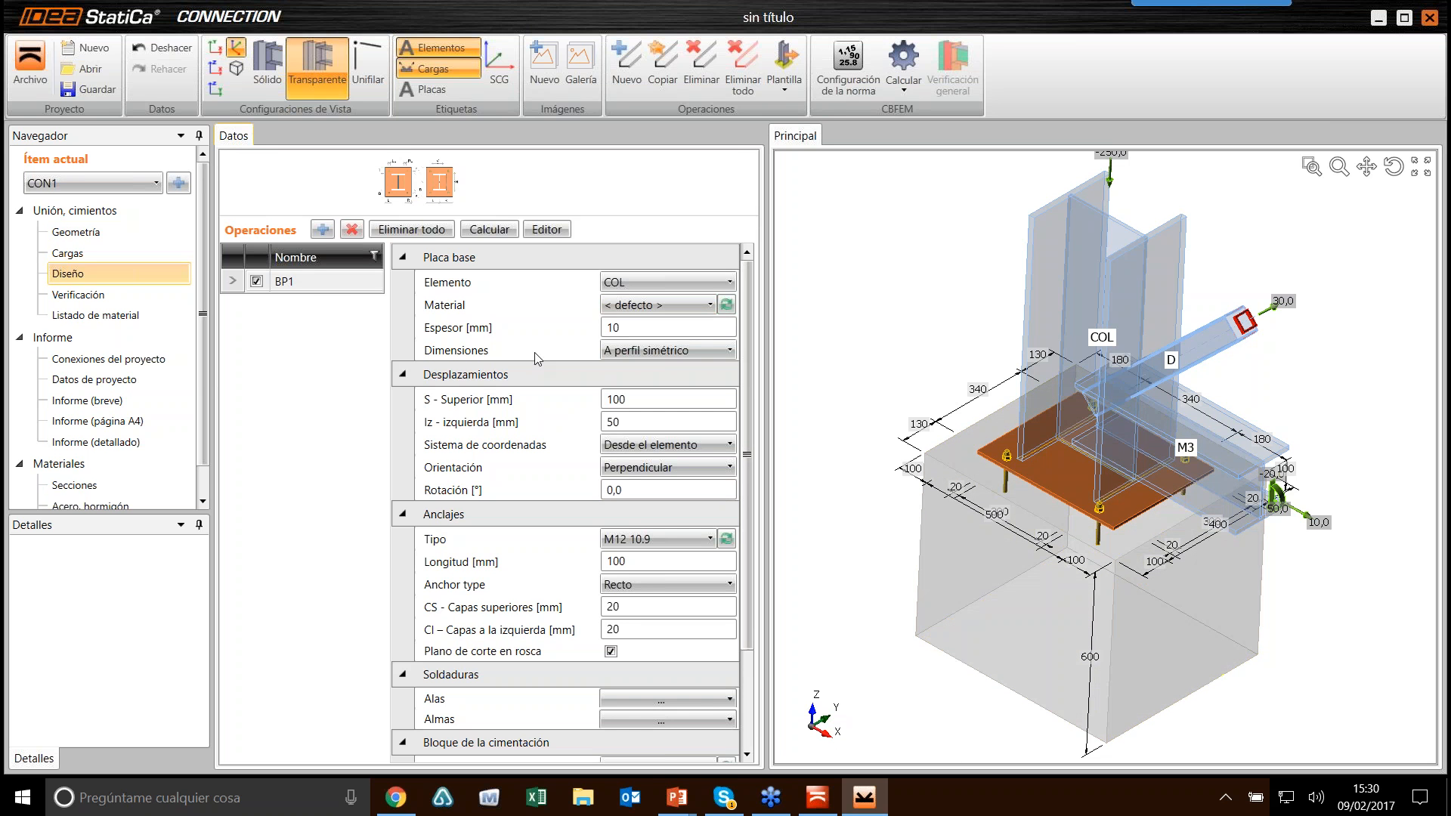
Step: Set the thickness of base plate BP1 to 40 mm
left_click(562, 328)
type("40")
key("Tab")
key("Tab")
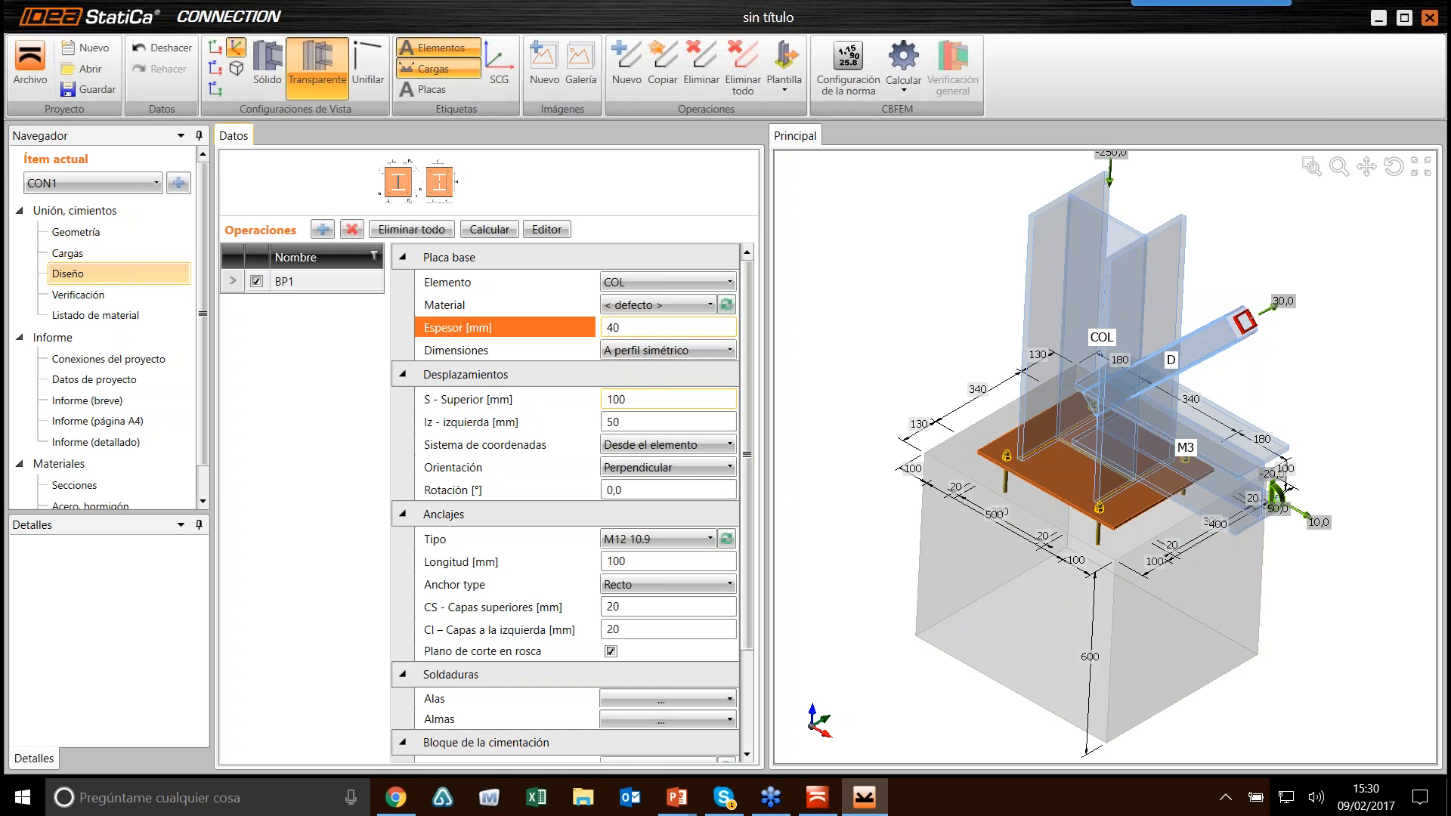
Step: Set the upper and left offsets of base plate BP1 to 120 mm each
double_click(671, 399)
type("12")
key("BackSpace")
key("BackSpace")
type("120")
key("Tab")
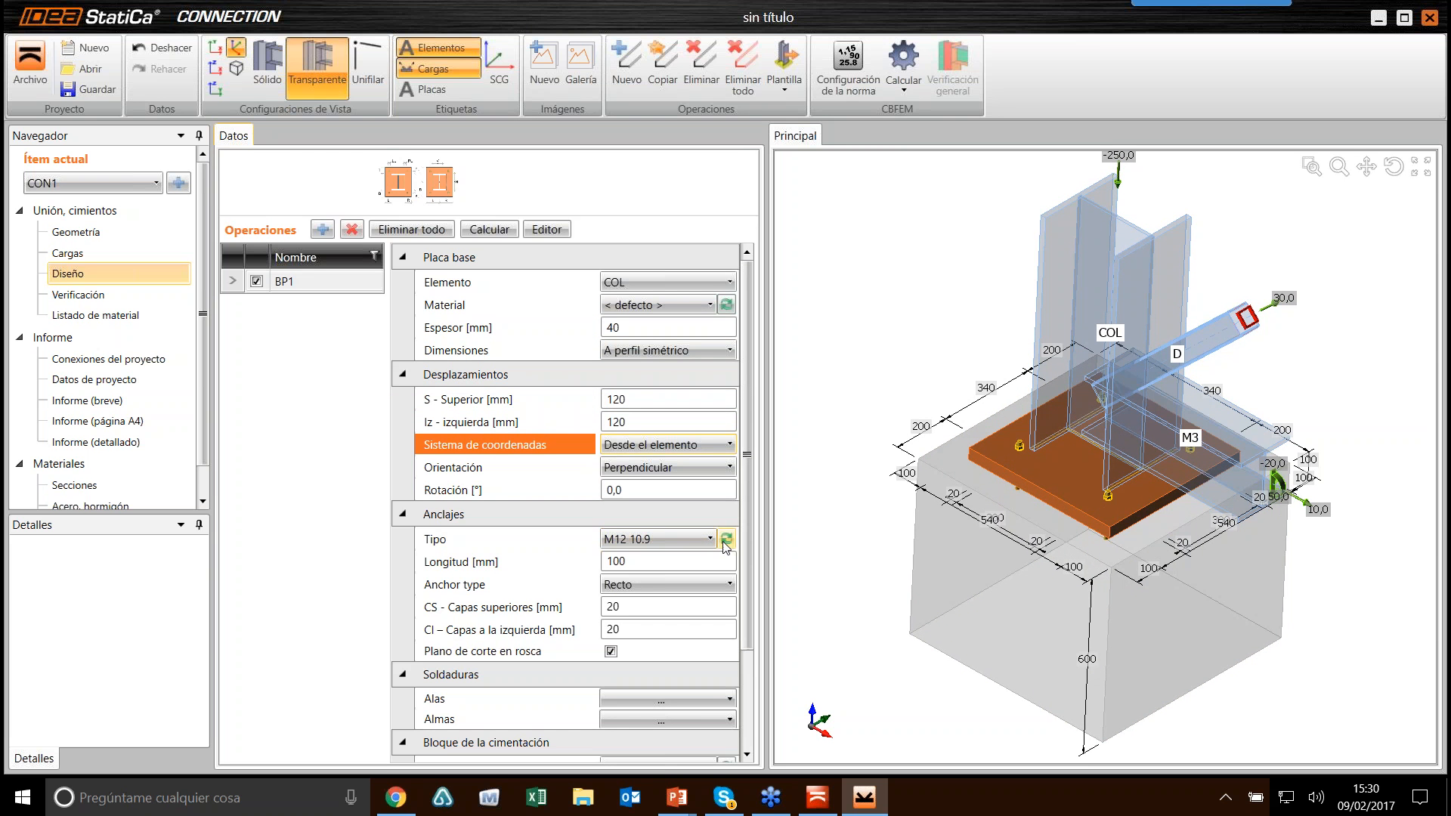
Step: Change the anchor type of base plate BP1 to the M30 10.9 bolt assembly
scroll(1125, 503, "up", 4)
scroll(1072, 484, "down", 3)
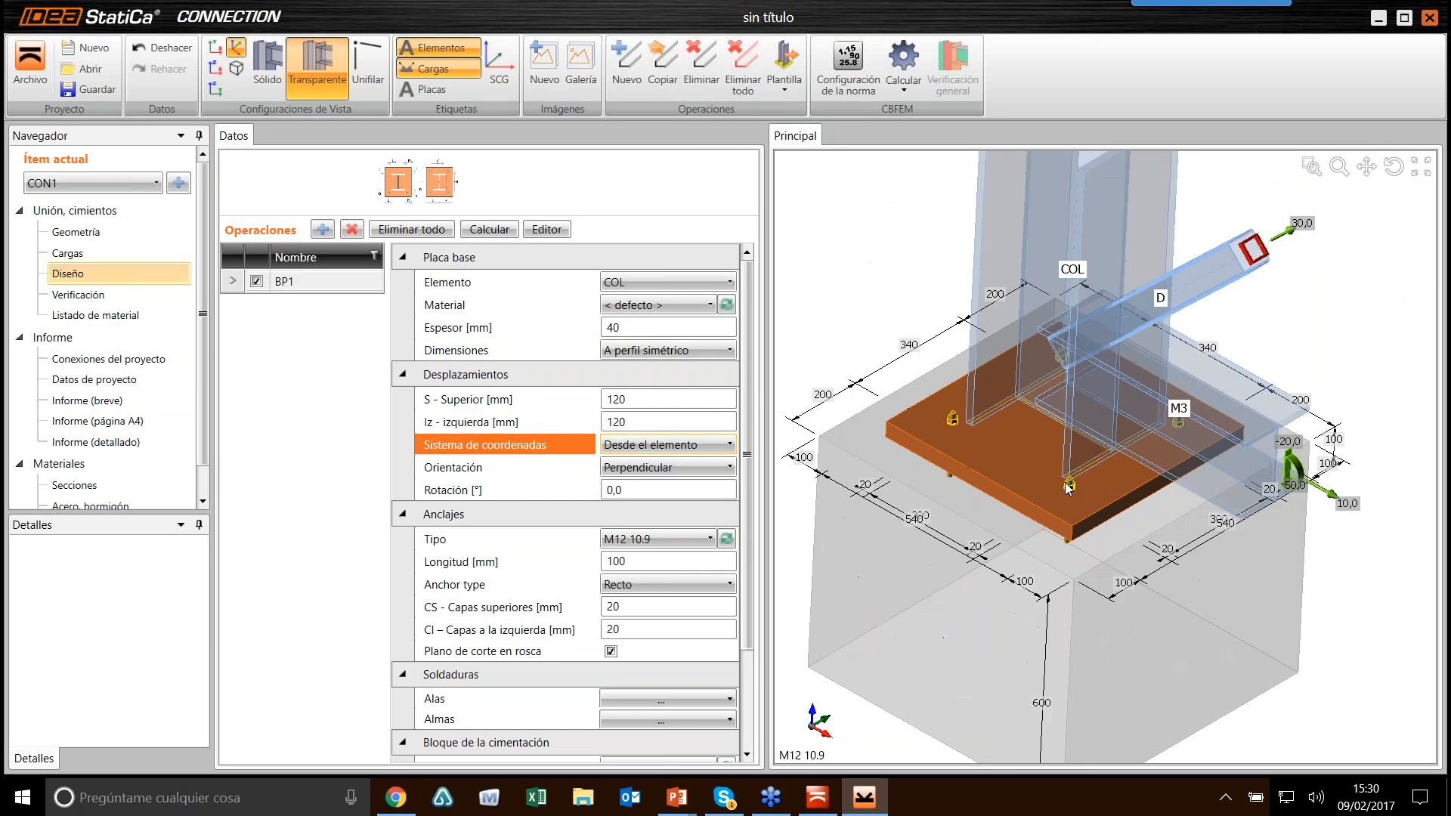
left_click(727, 540)
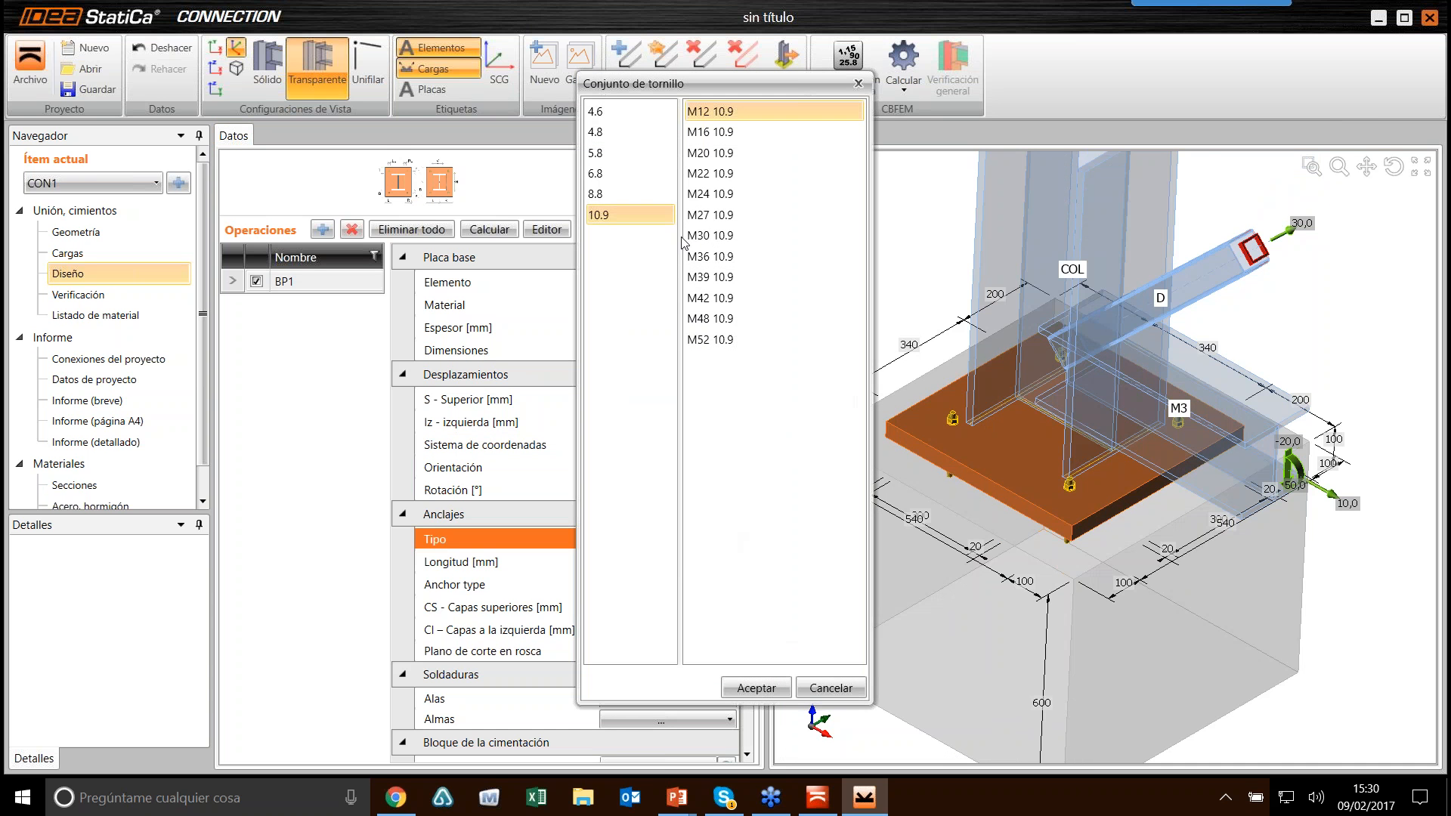
left_click(718, 235)
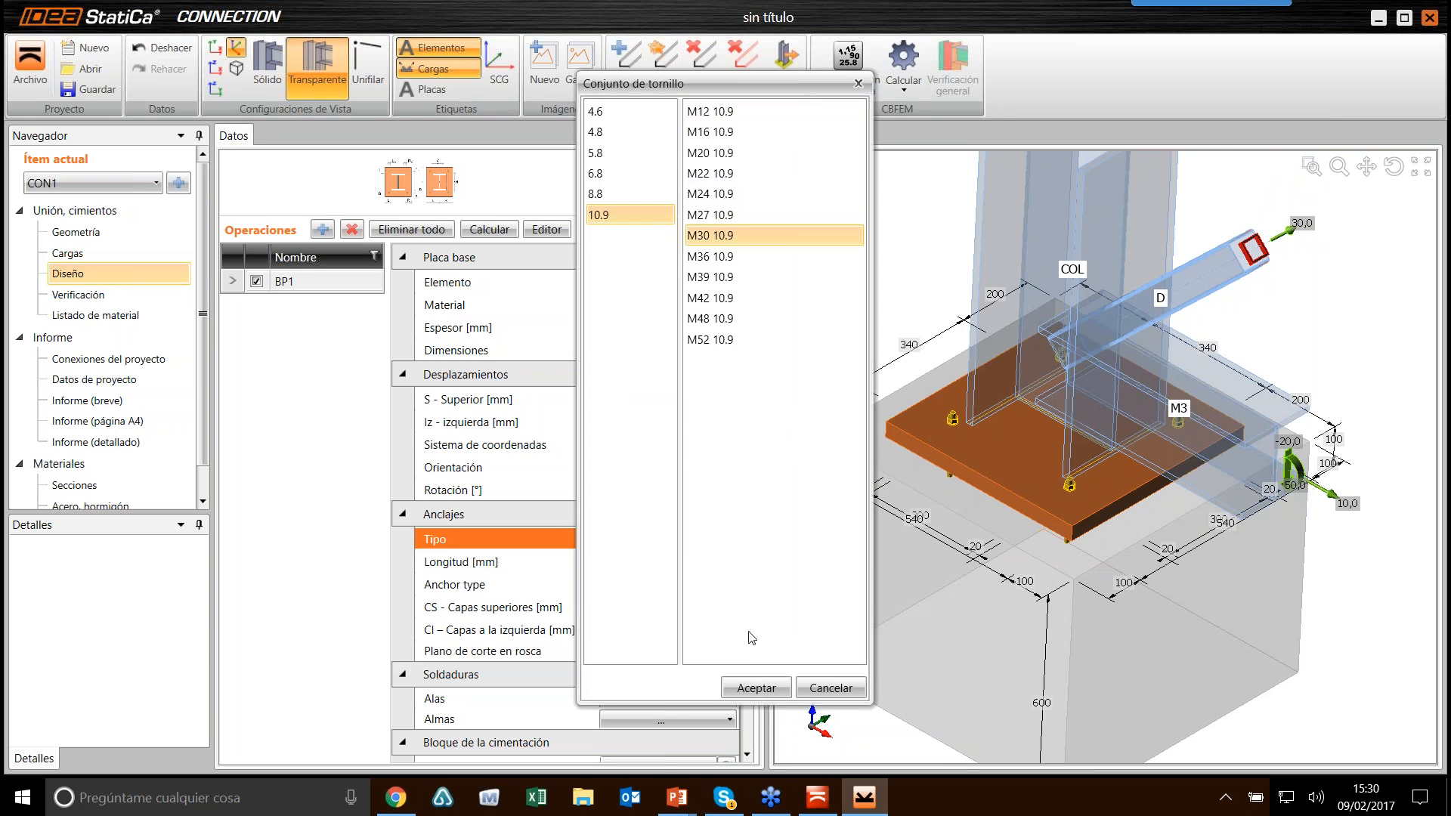
left_click(756, 688)
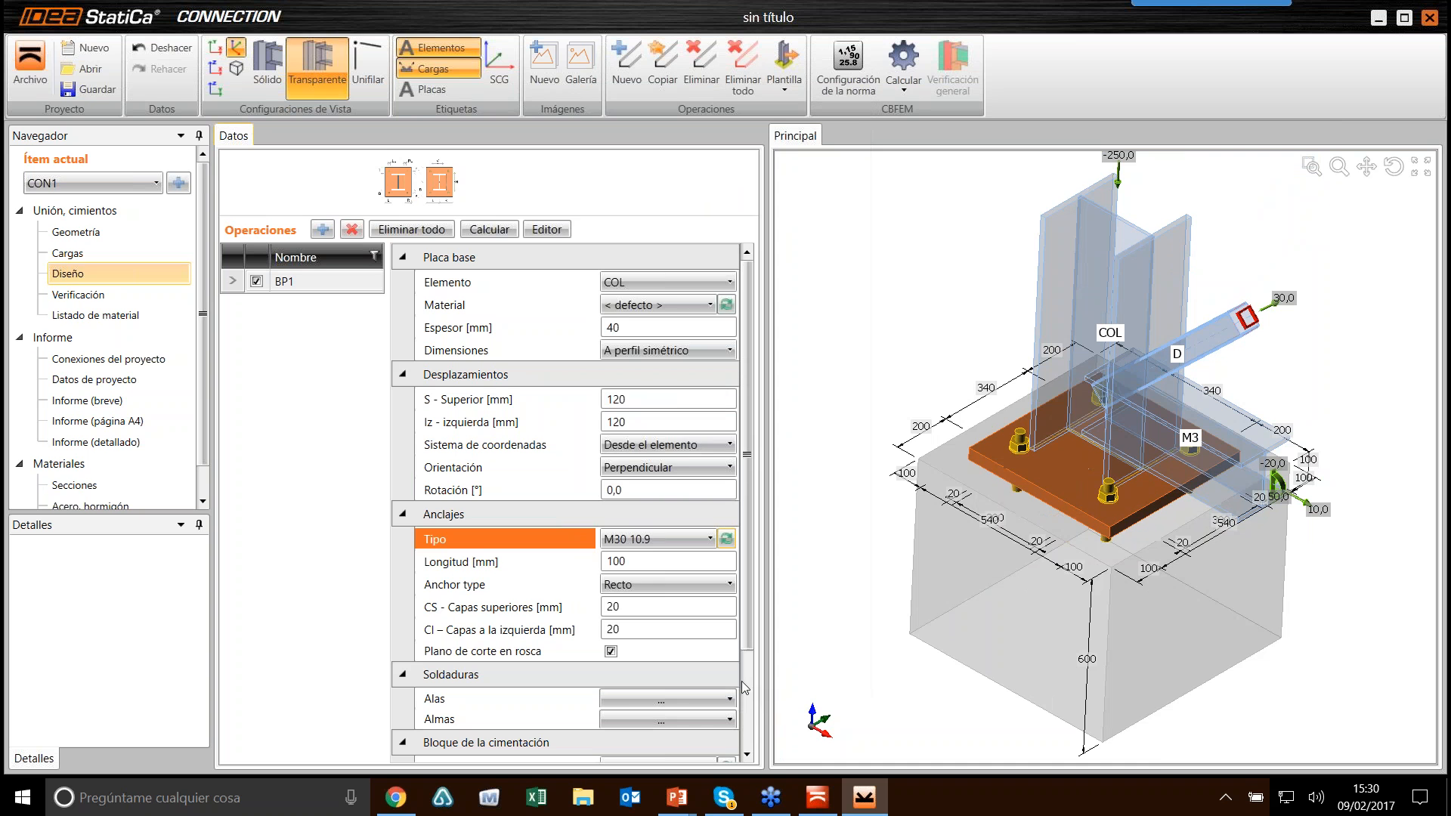
Step: Set the length of the BP1 anchors to 450 mm and their upper and left layers to 50 mm each
left_click(657, 565)
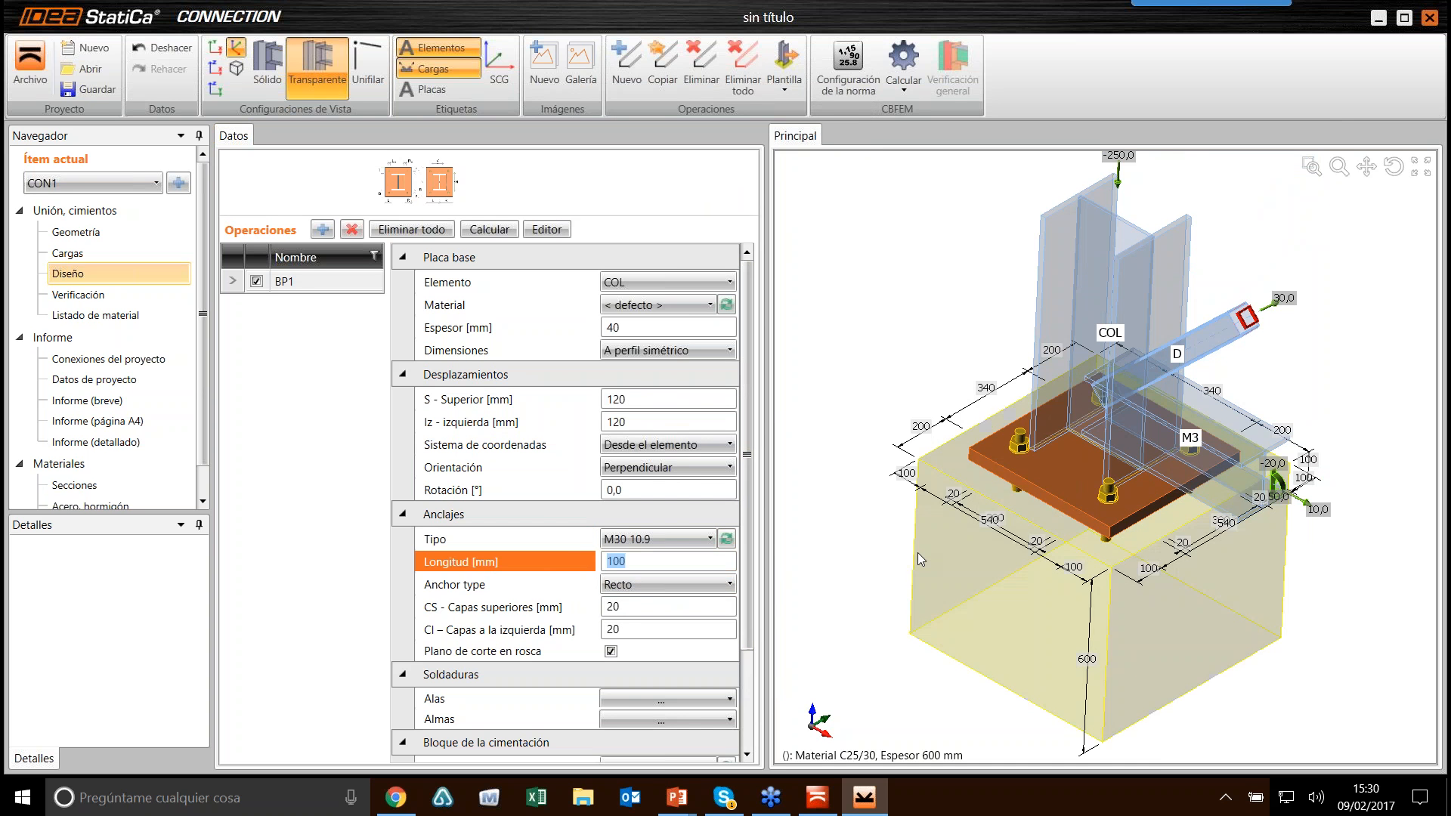
type("450")
left_click(703, 605)
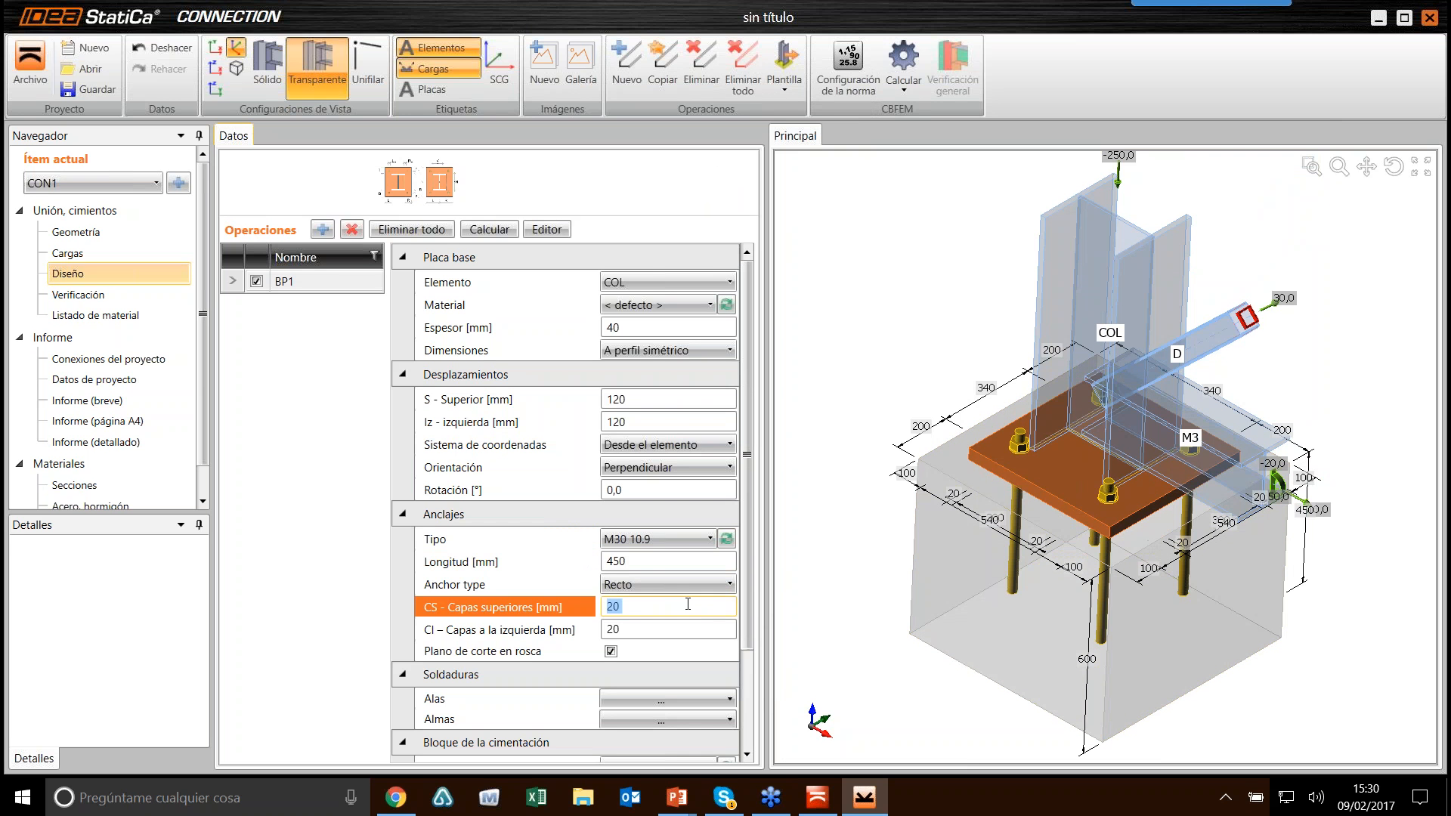
type("50")
key("Tab")
type("50")
key("Tab")
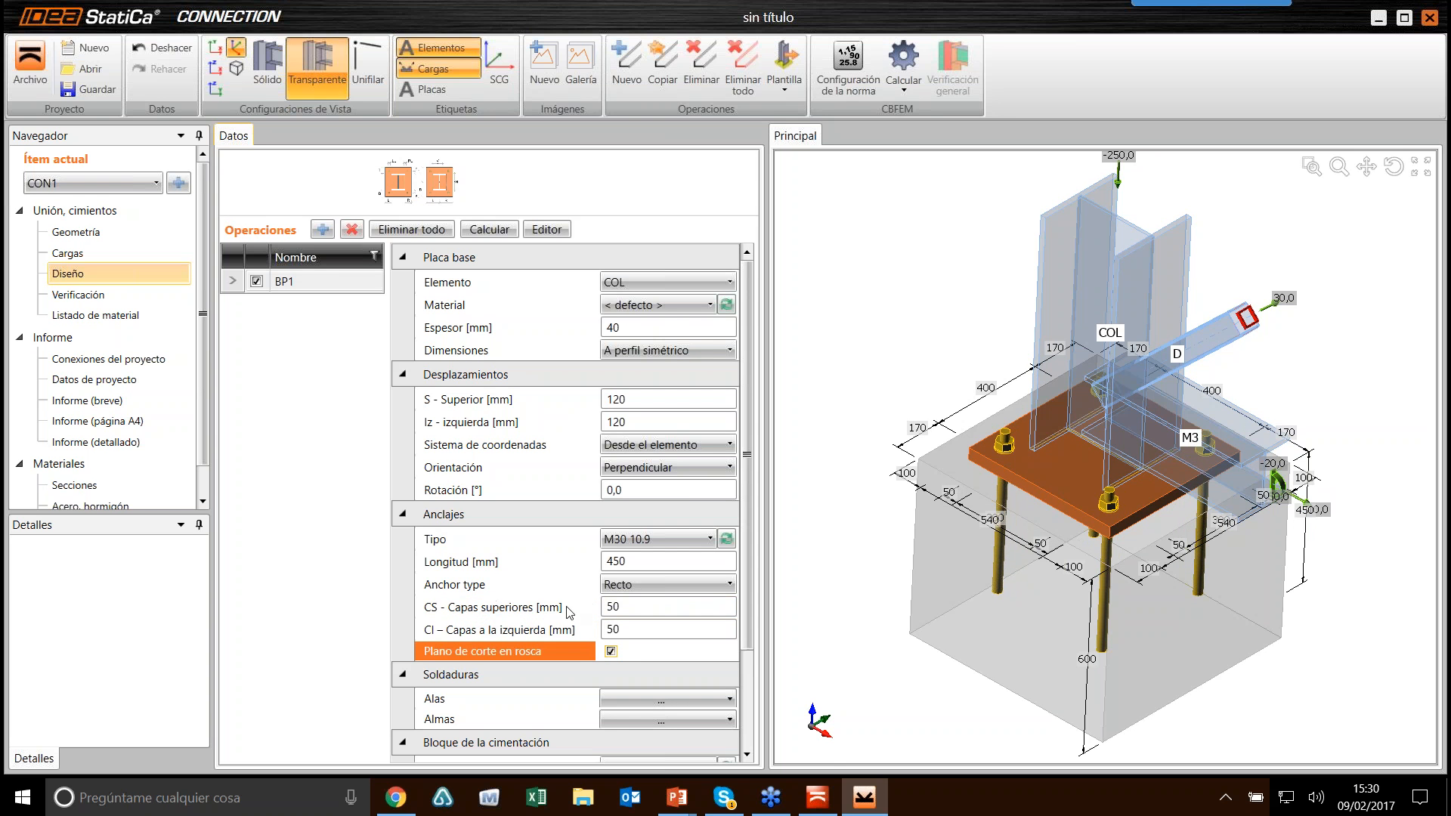
mouse_move(914, 464)
middle_mouse_down("ctrl")
mouse_move(914, 514)
mouse_move(912, 481)
middle_mouse_up("ctrl")
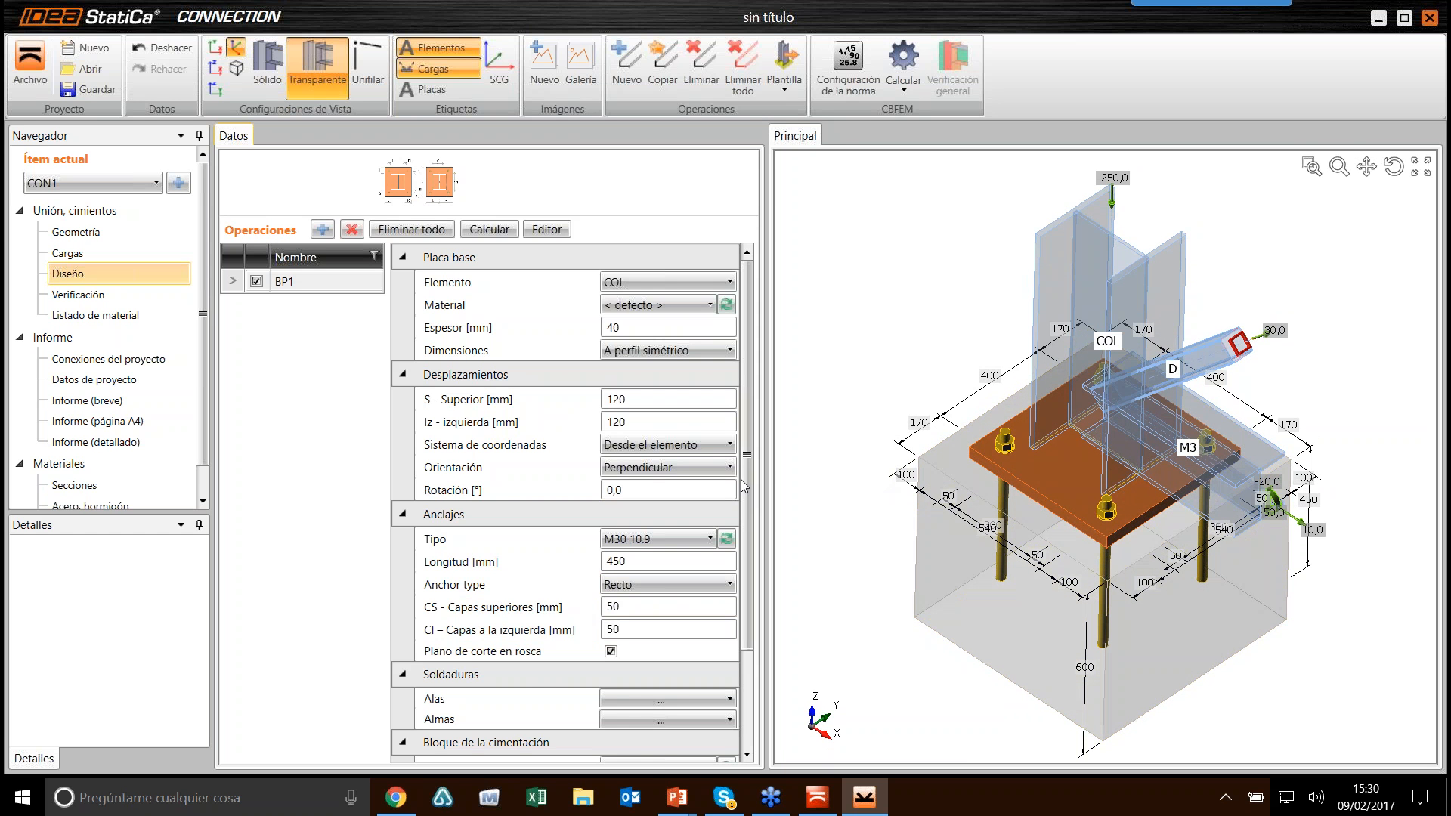
Step: Set the foundation block of BP1 to an offset of 600 mm and a depth of 1000 mm
scroll(737, 535, "down", 3)
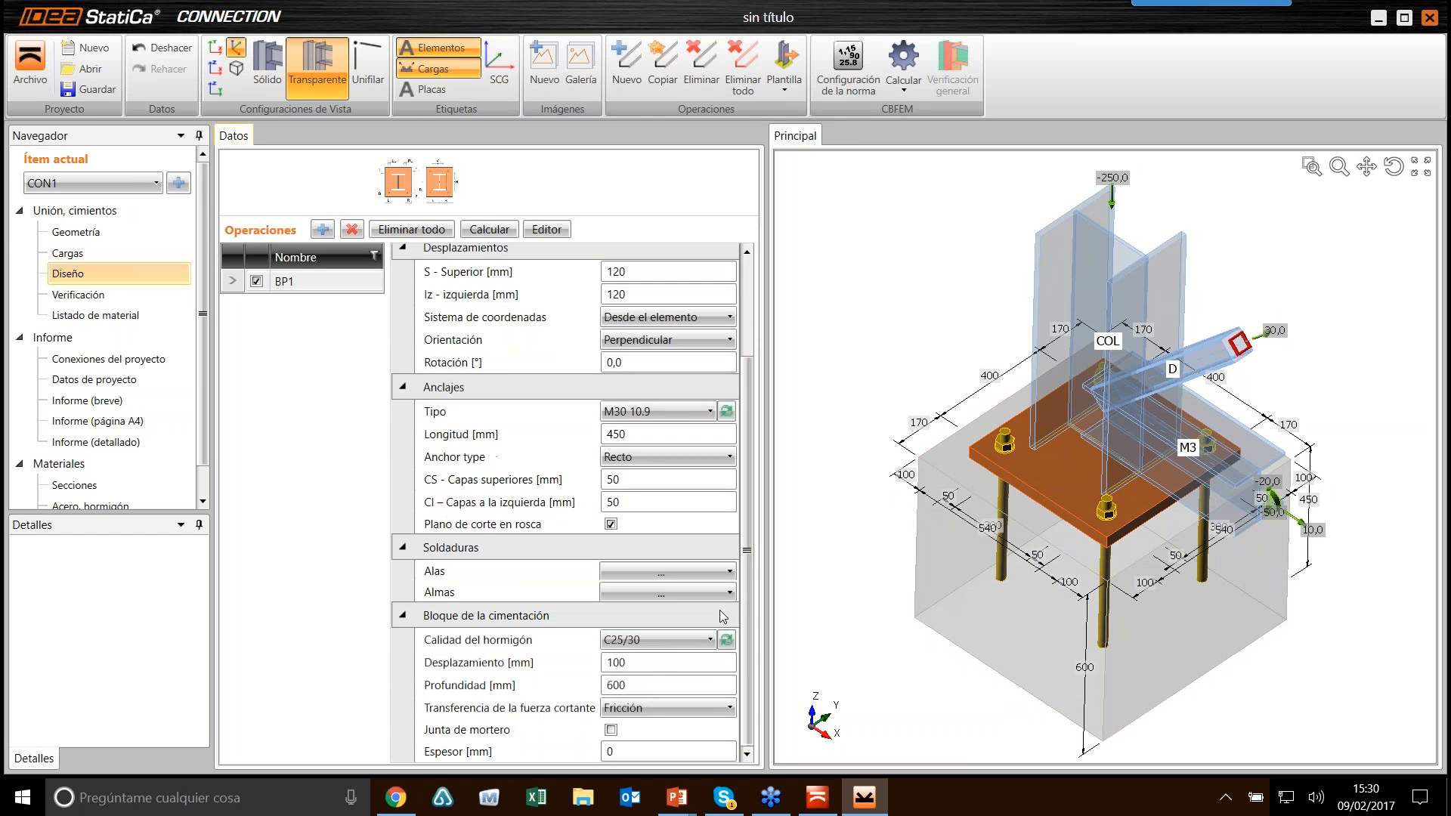
left_click(652, 662)
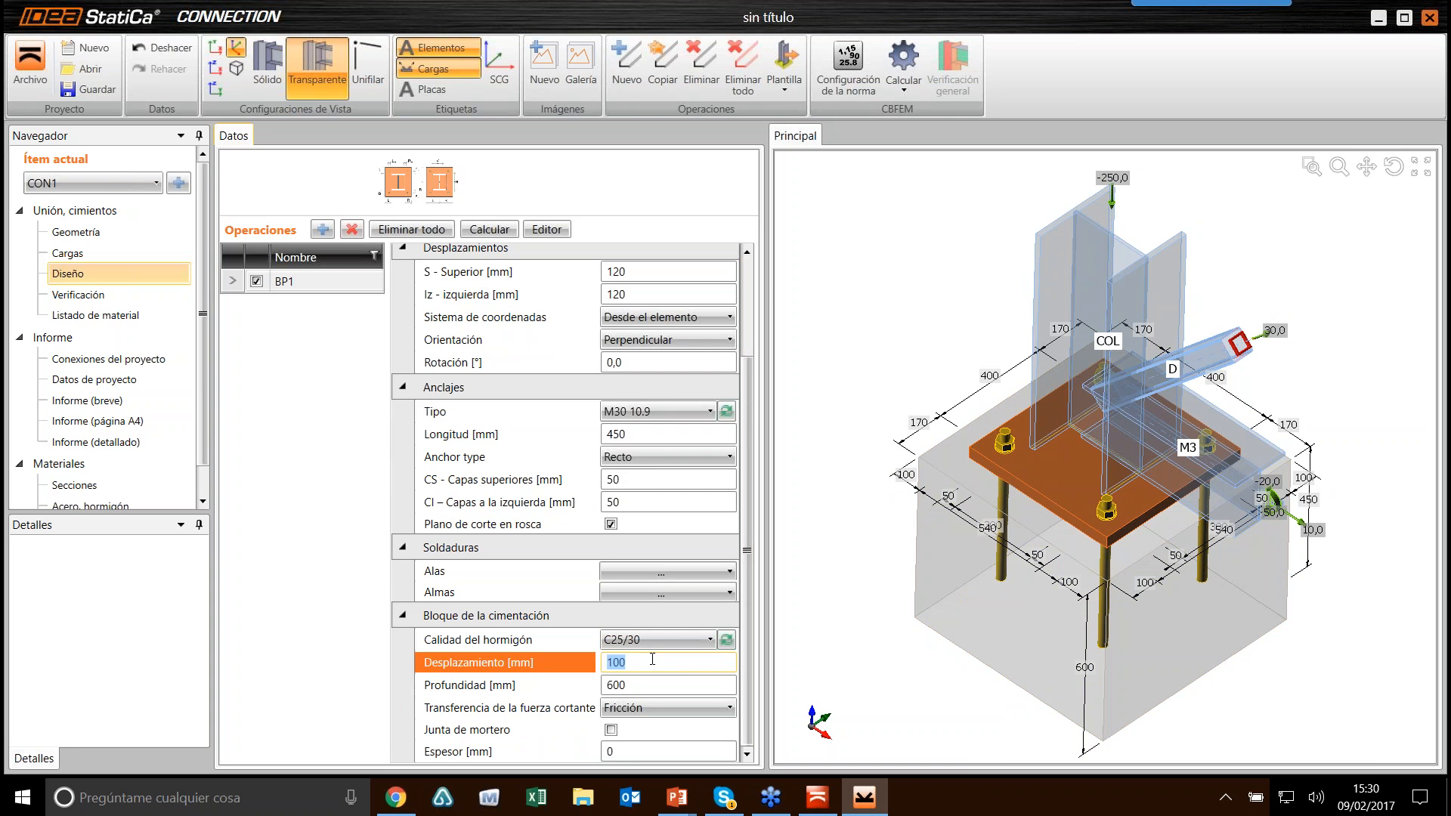
type("600")
key("Tab")
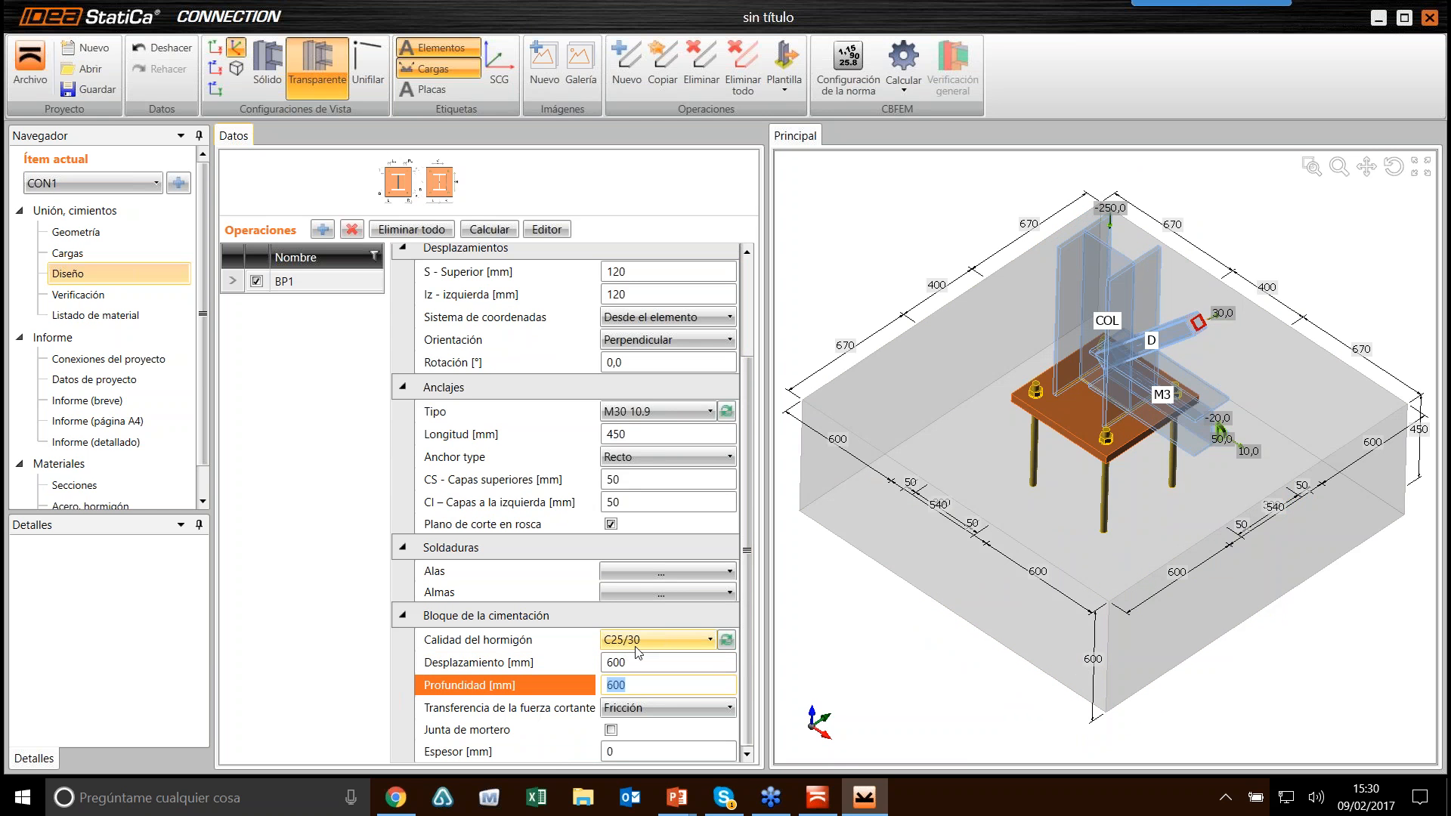
type("1000")
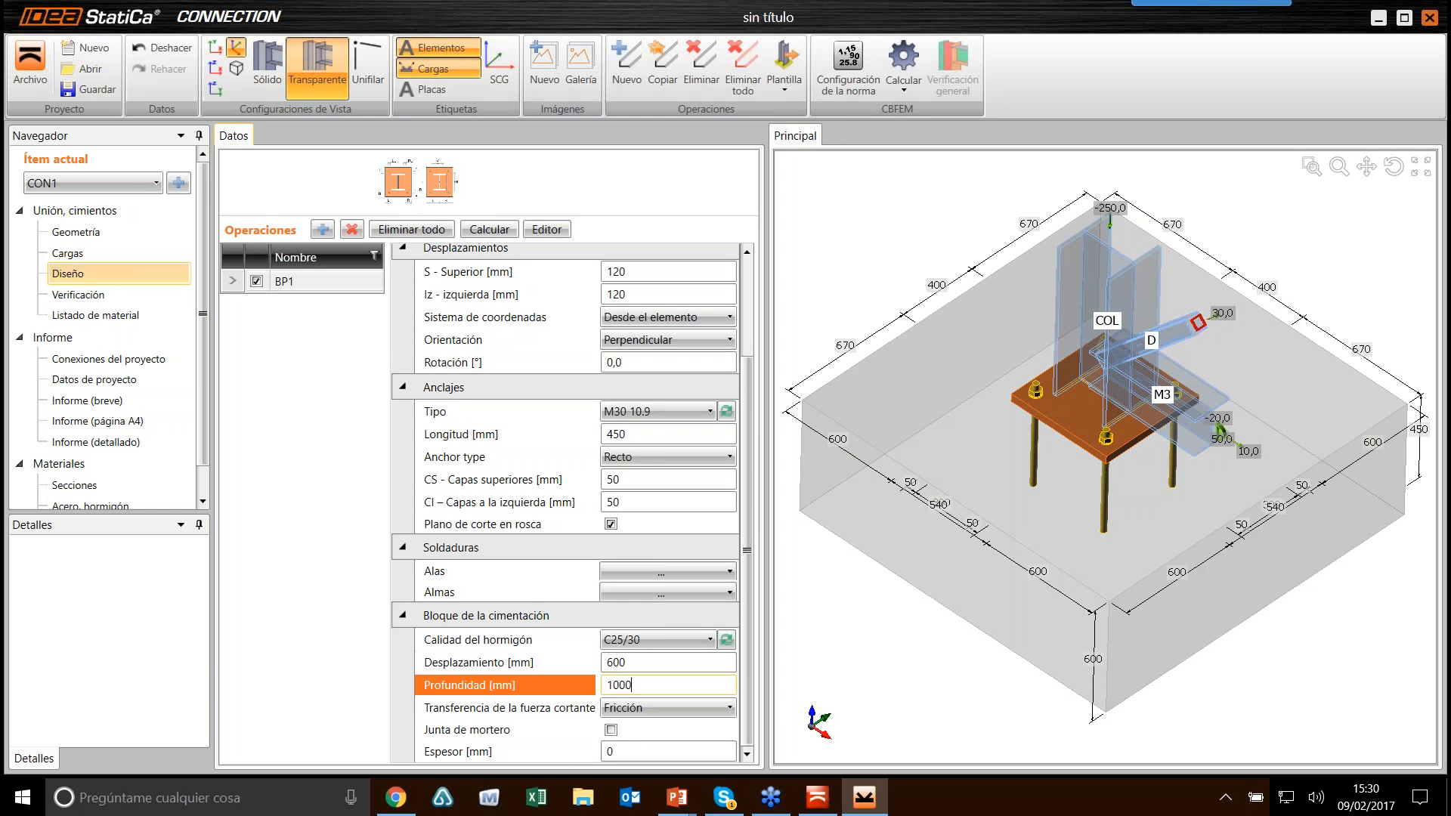
key("Tab")
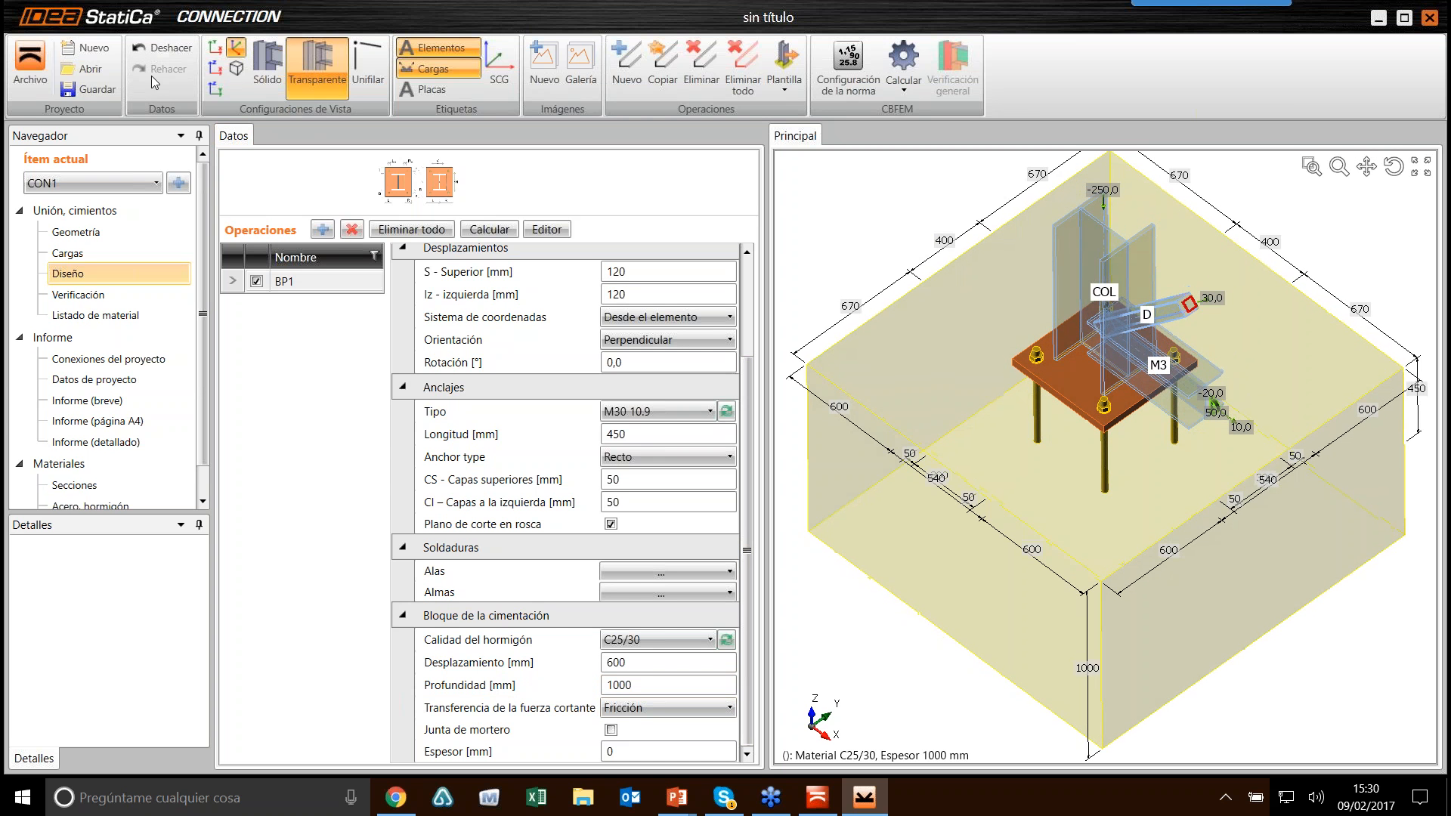
Step: Display the connection model as solid and view it from slightly above
left_click(255, 72)
right_click_drag(1216, 423, 1269, 426)
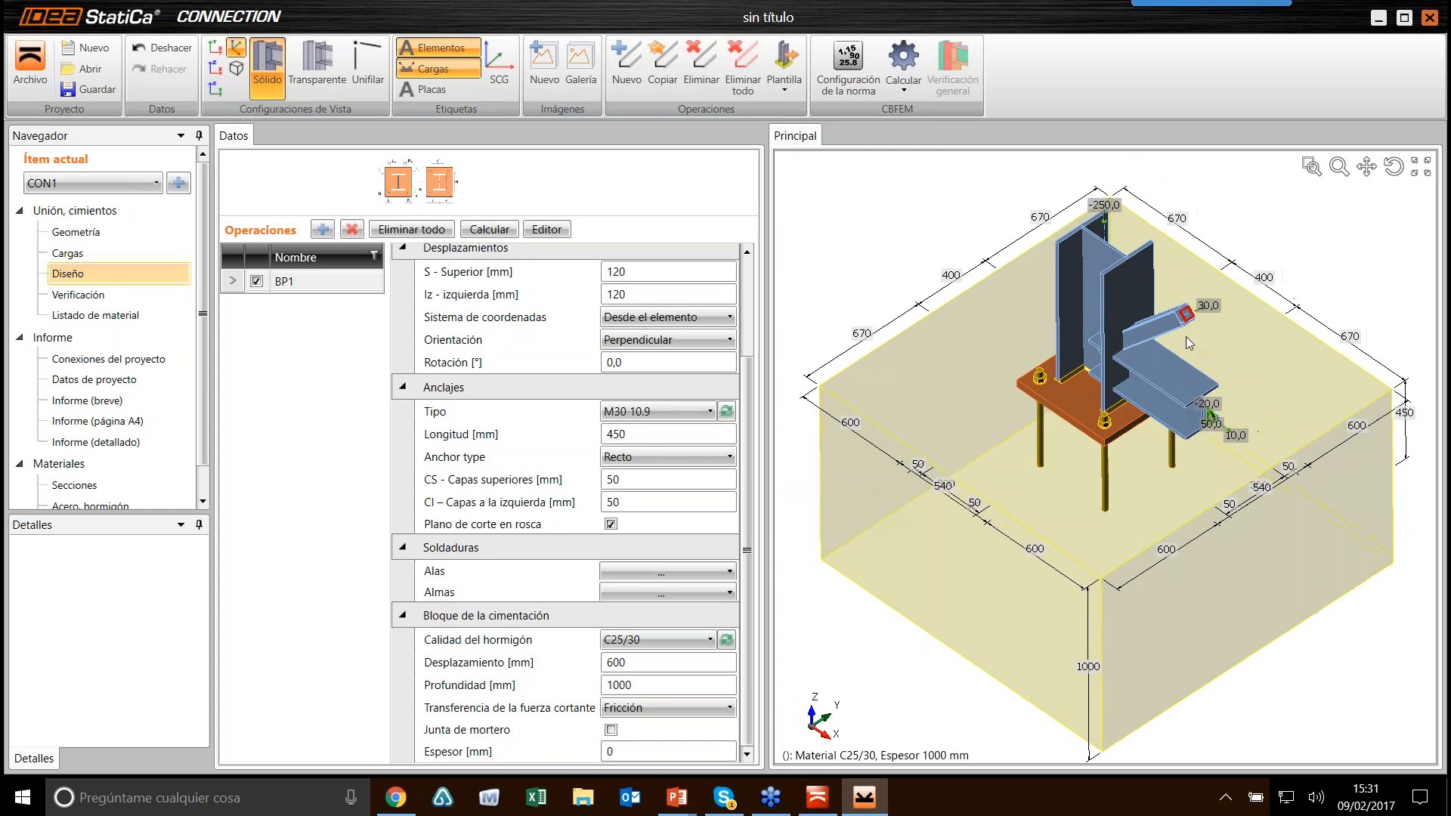
right_click_drag(933, 330, 954, 332)
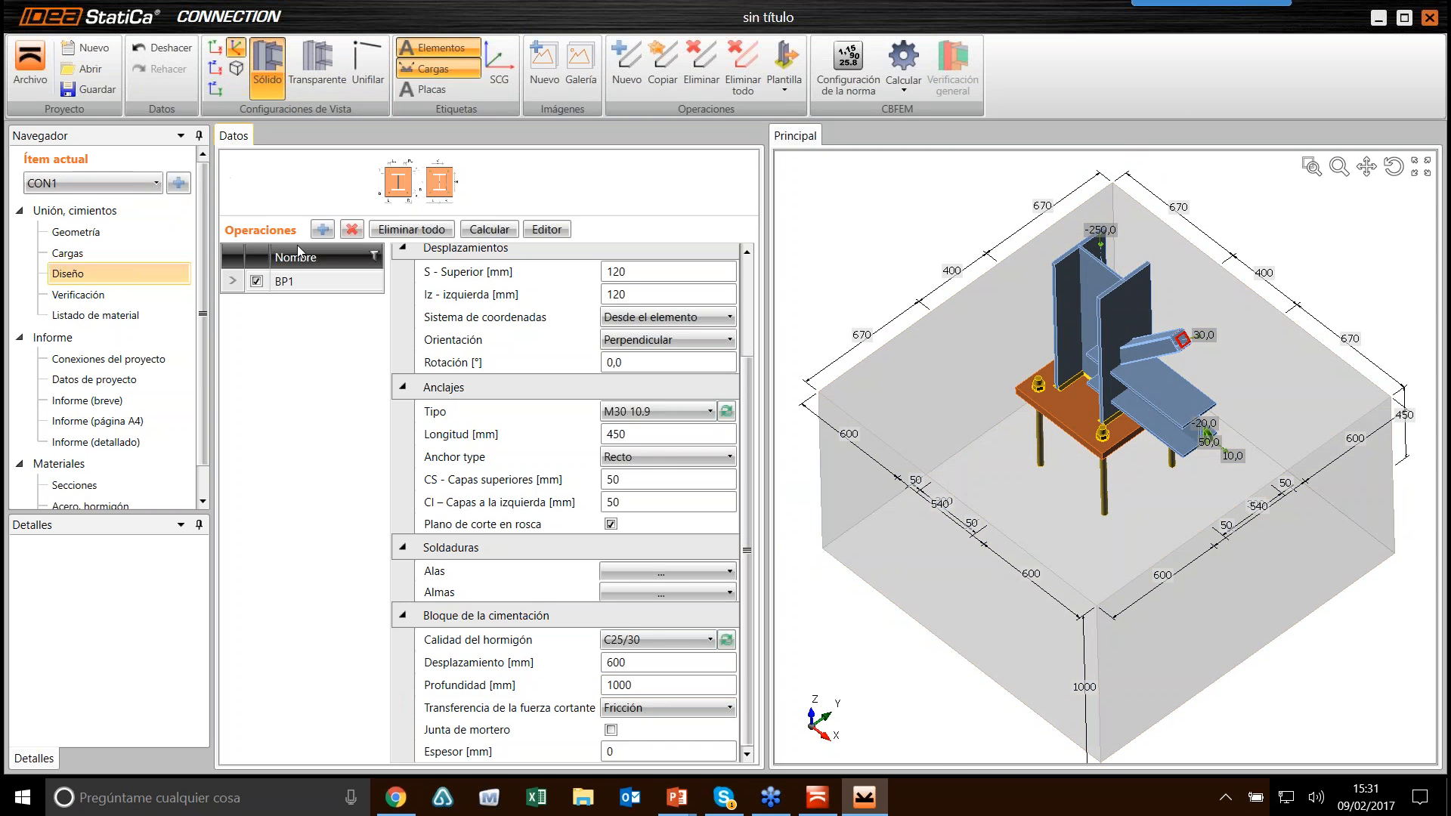
Step: Add an end plate operation and assign it to member M3, connected to the column COL
left_click(317, 233)
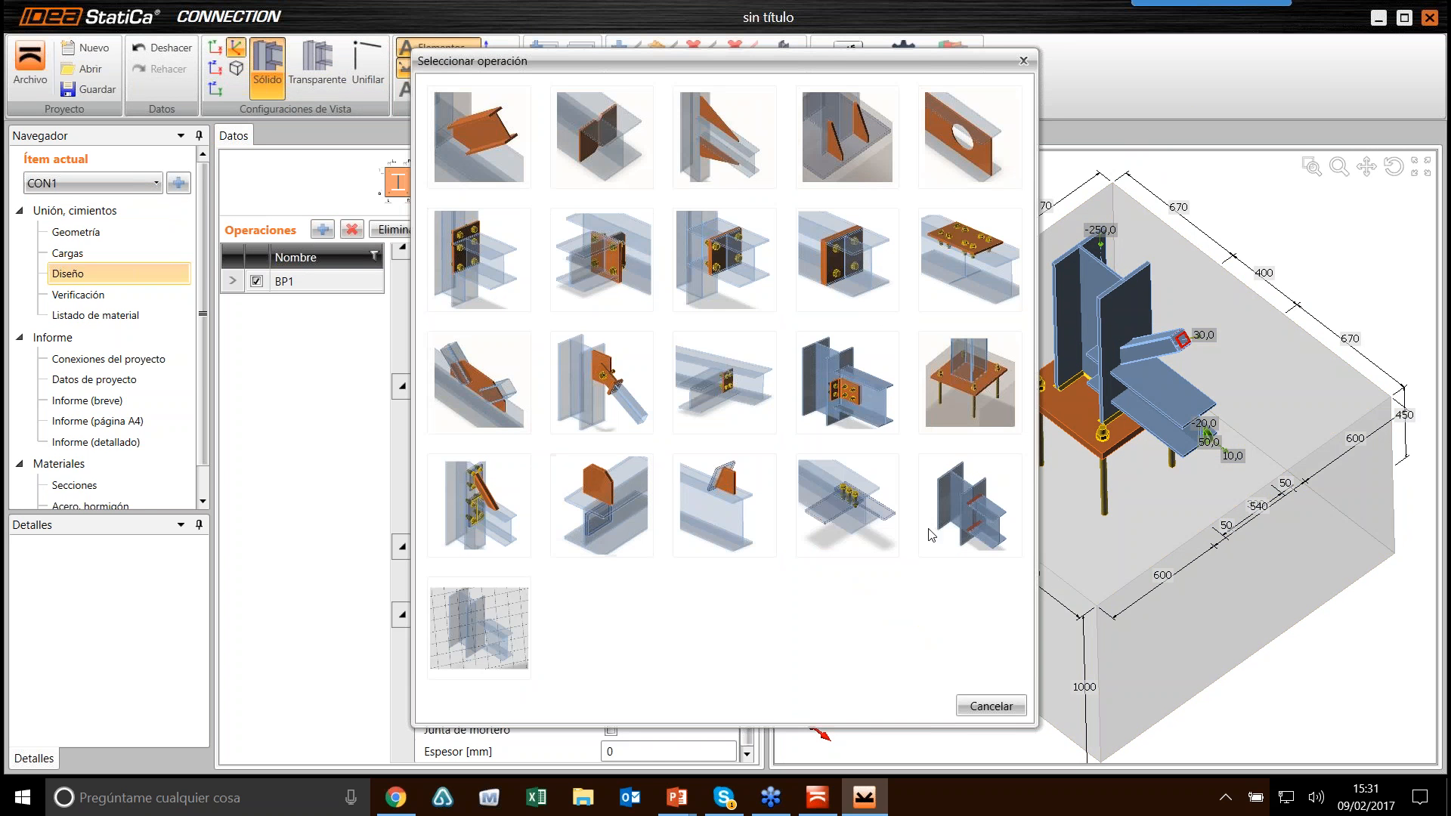
left_click(479, 266)
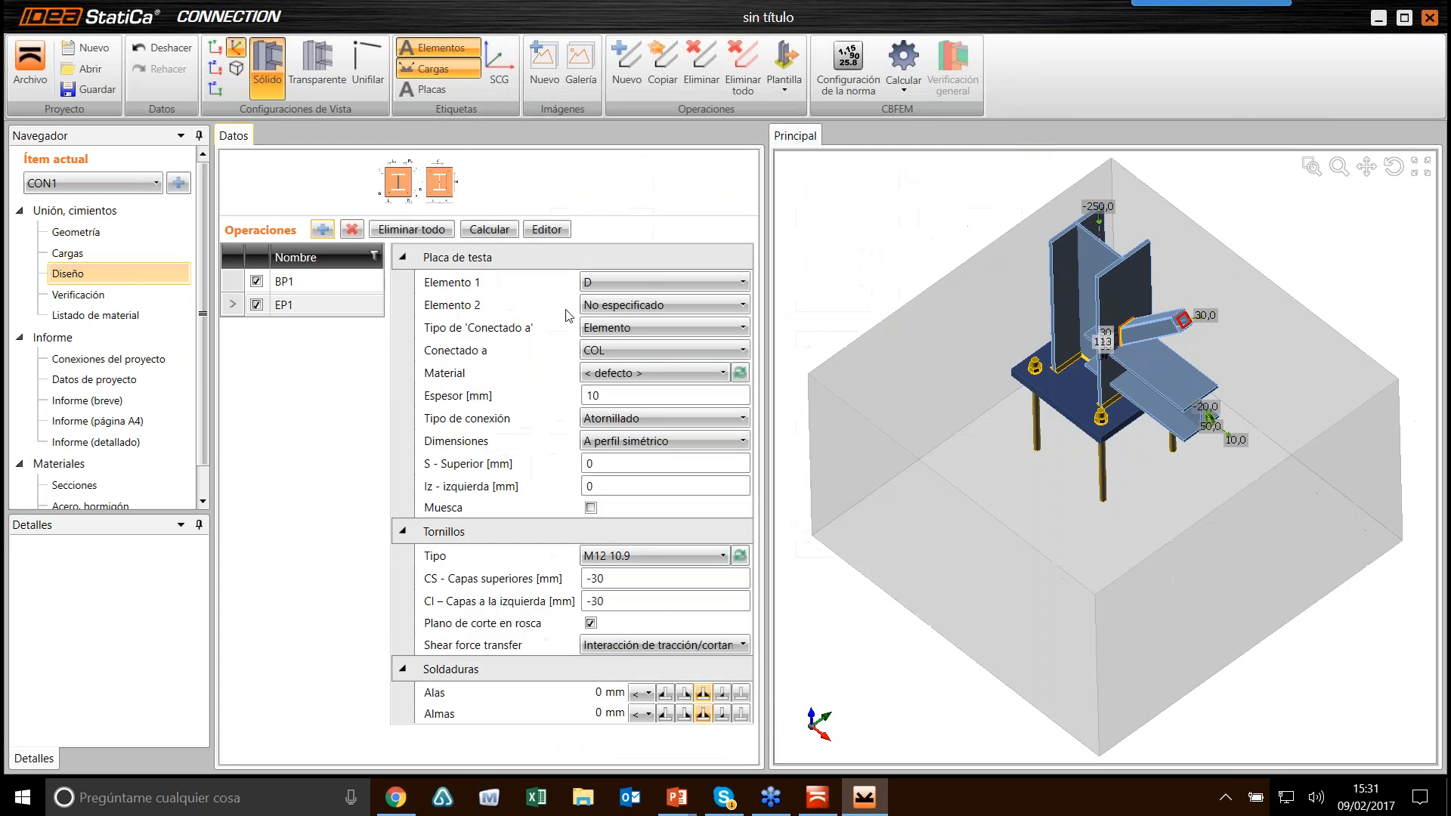
scroll(1216, 352, "up", 6)
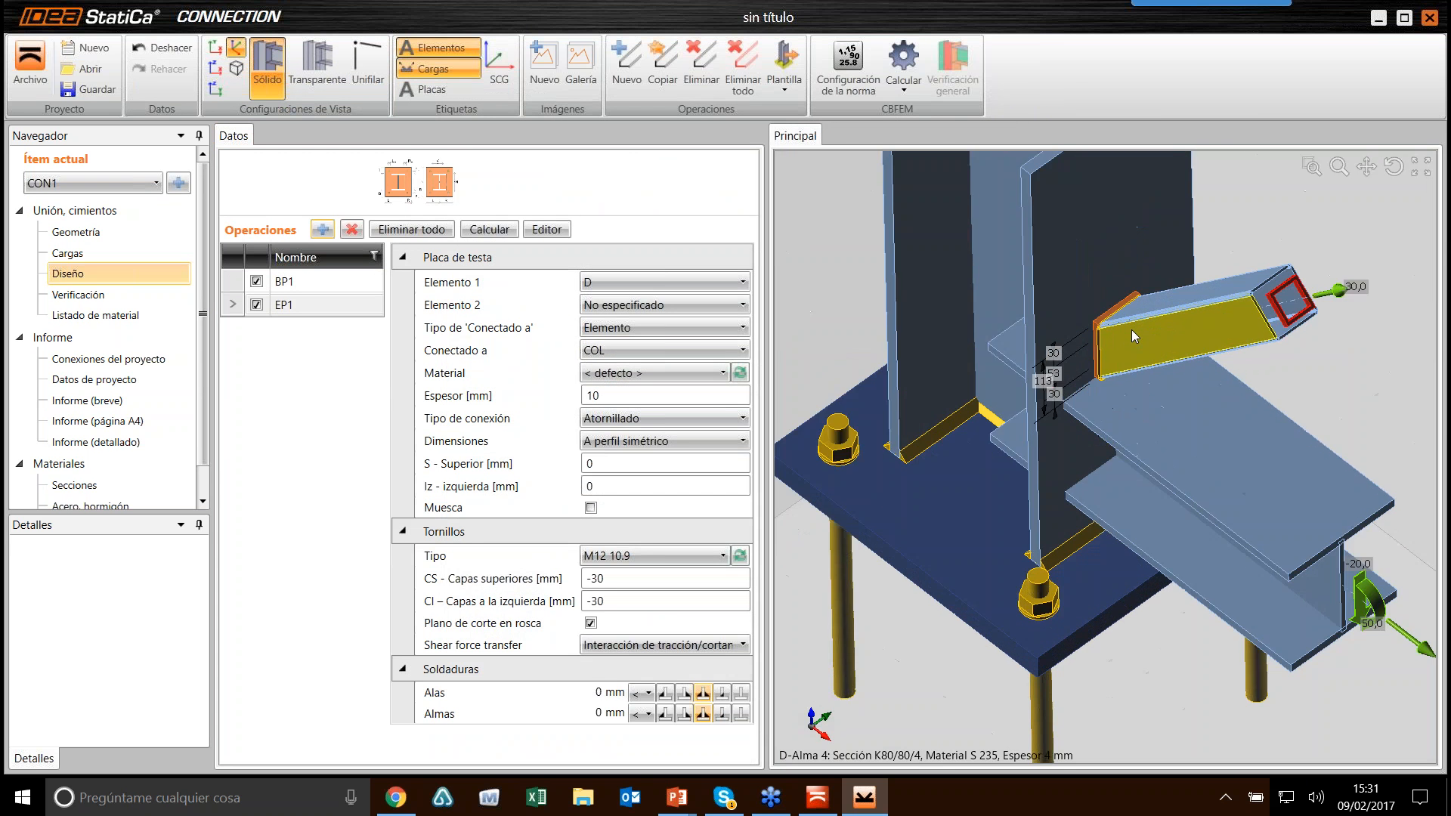
right_click_drag(1136, 336, 1092, 318)
scroll(1128, 294, "down", 4)
scroll(1092, 317, "down", 2)
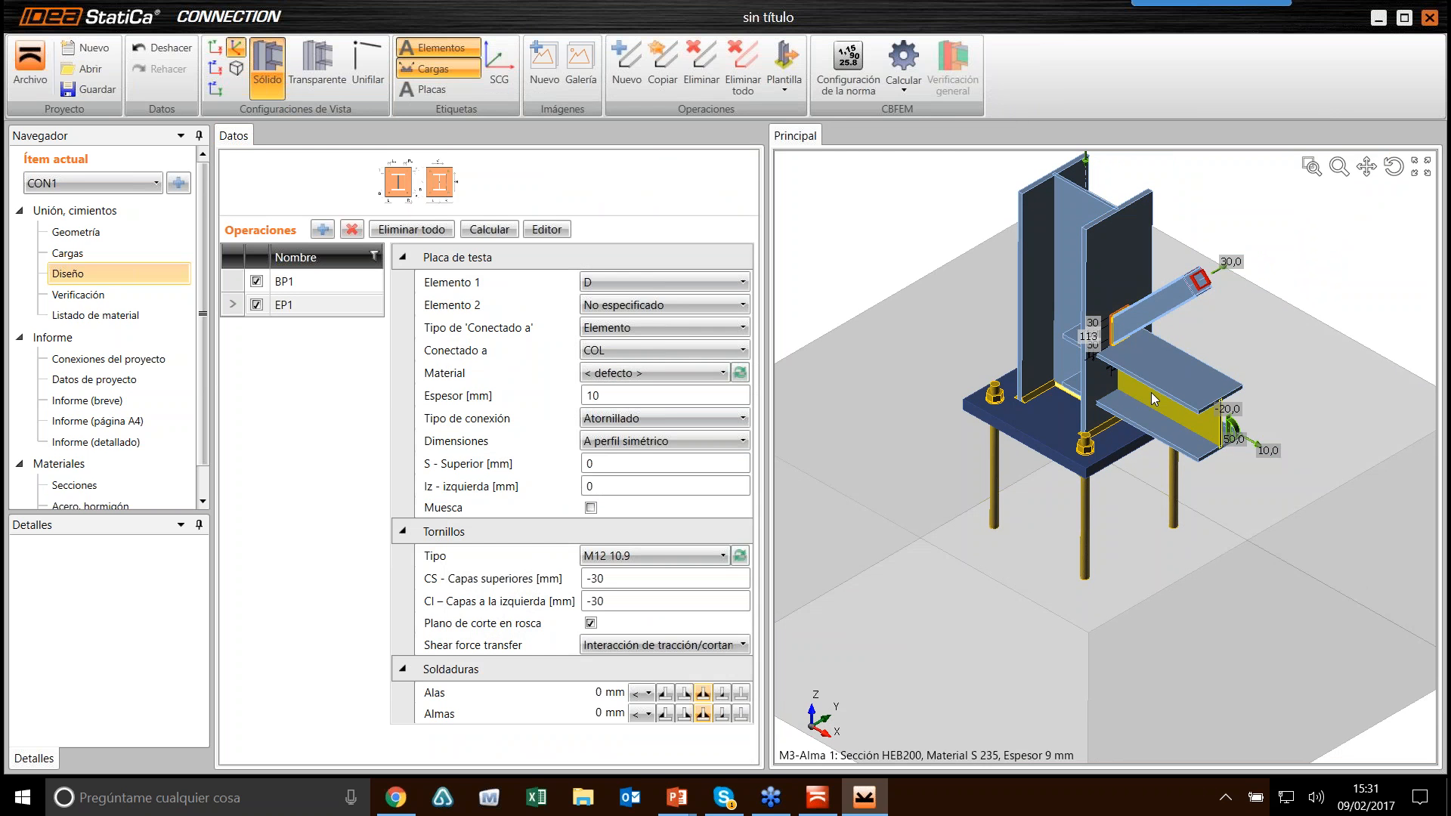
left_click(646, 284)
left_click(637, 342)
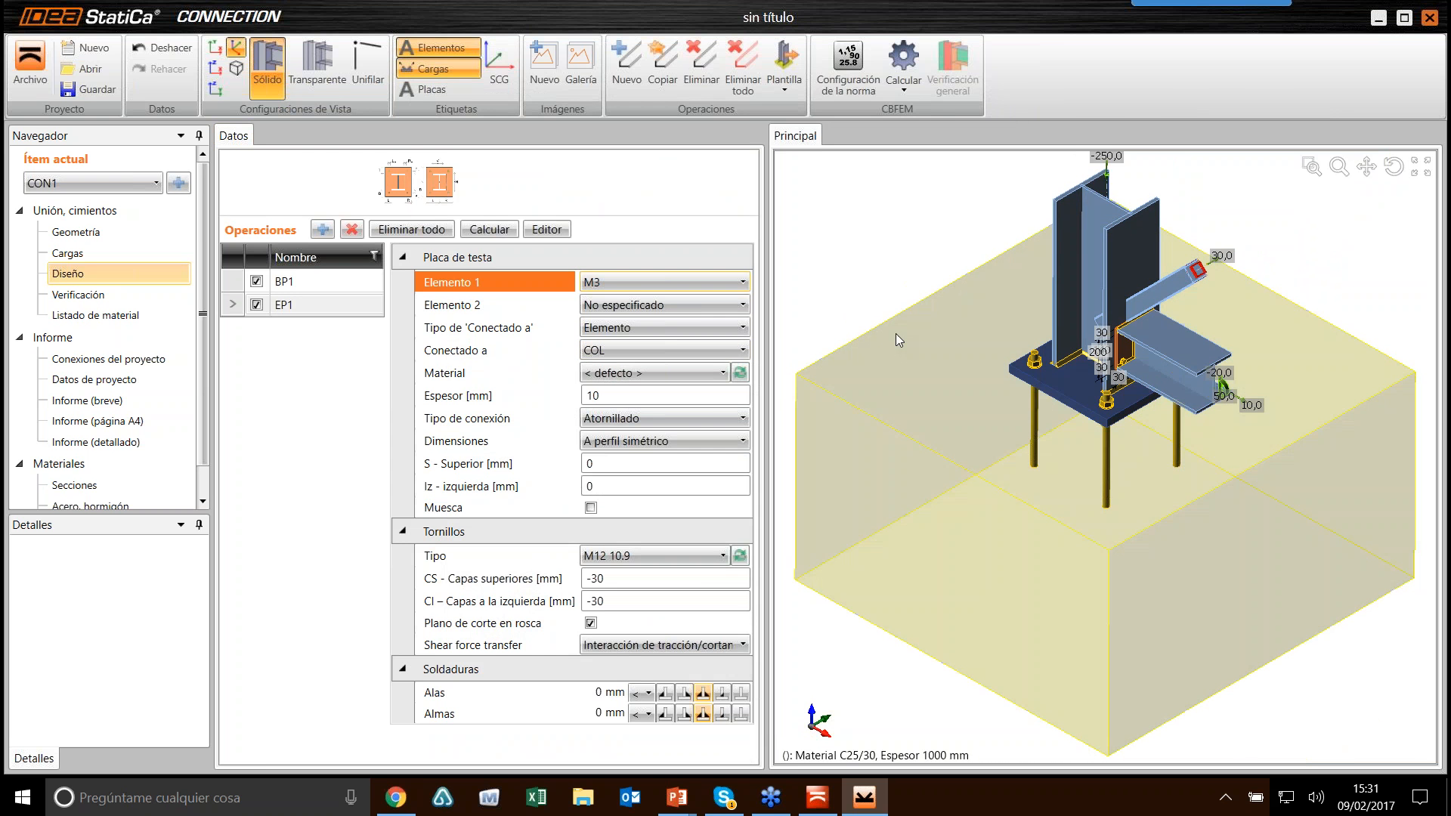
scroll(1138, 340, "up", 3)
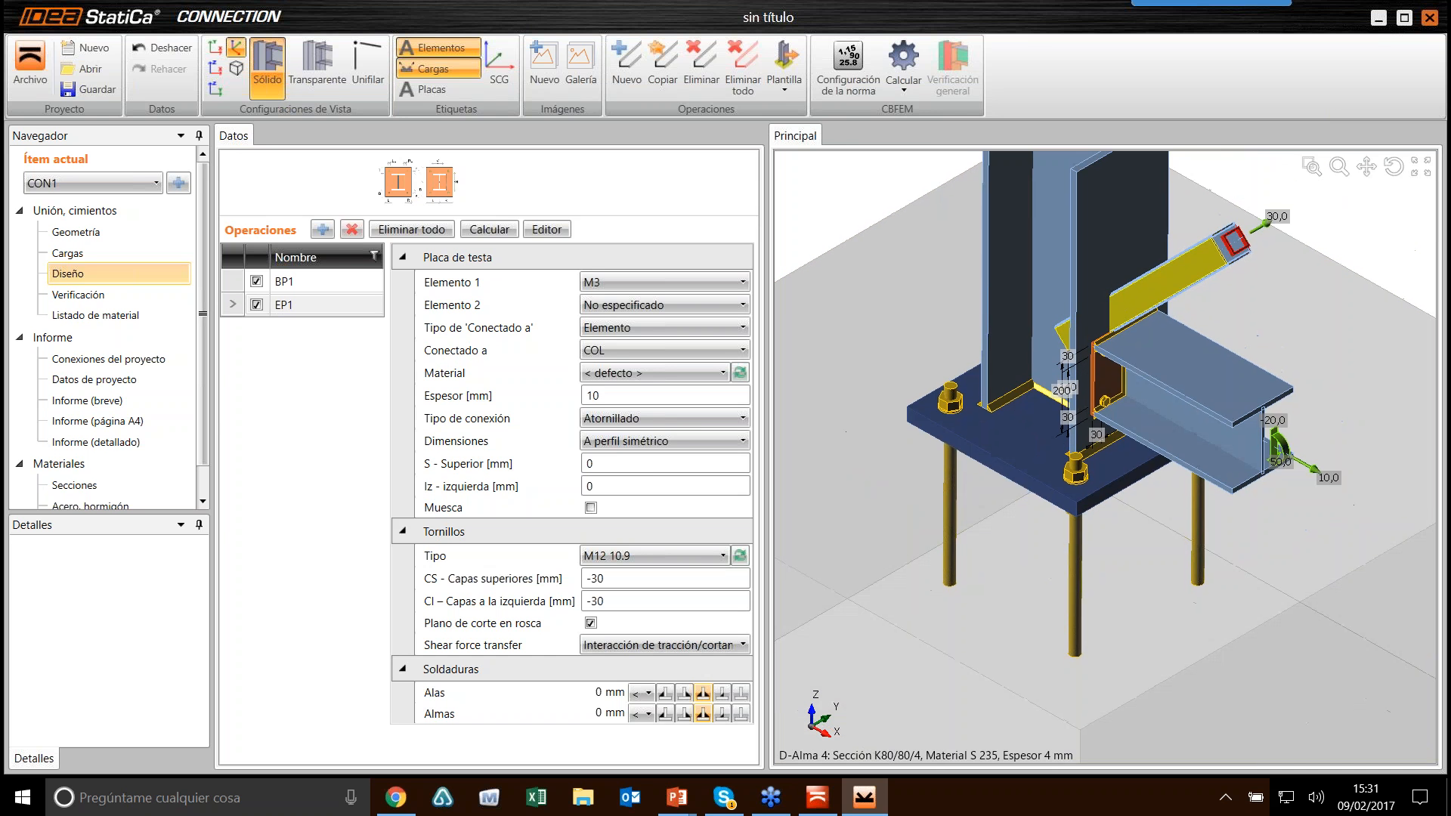
scroll(1151, 300, "down", 3)
Step: Set the thickness of M3's end plate to 20 mm
left_click(635, 394)
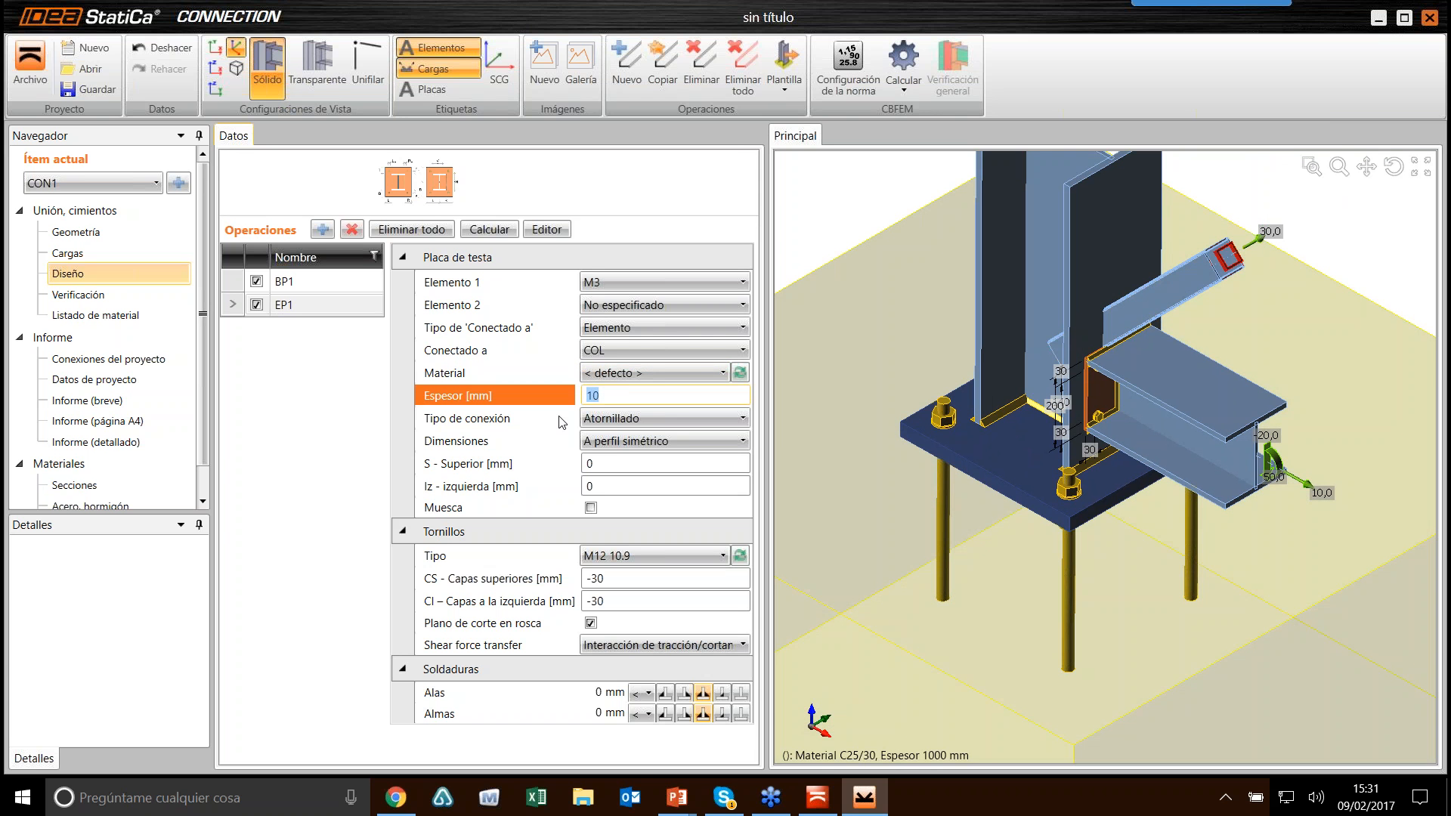
type("20")
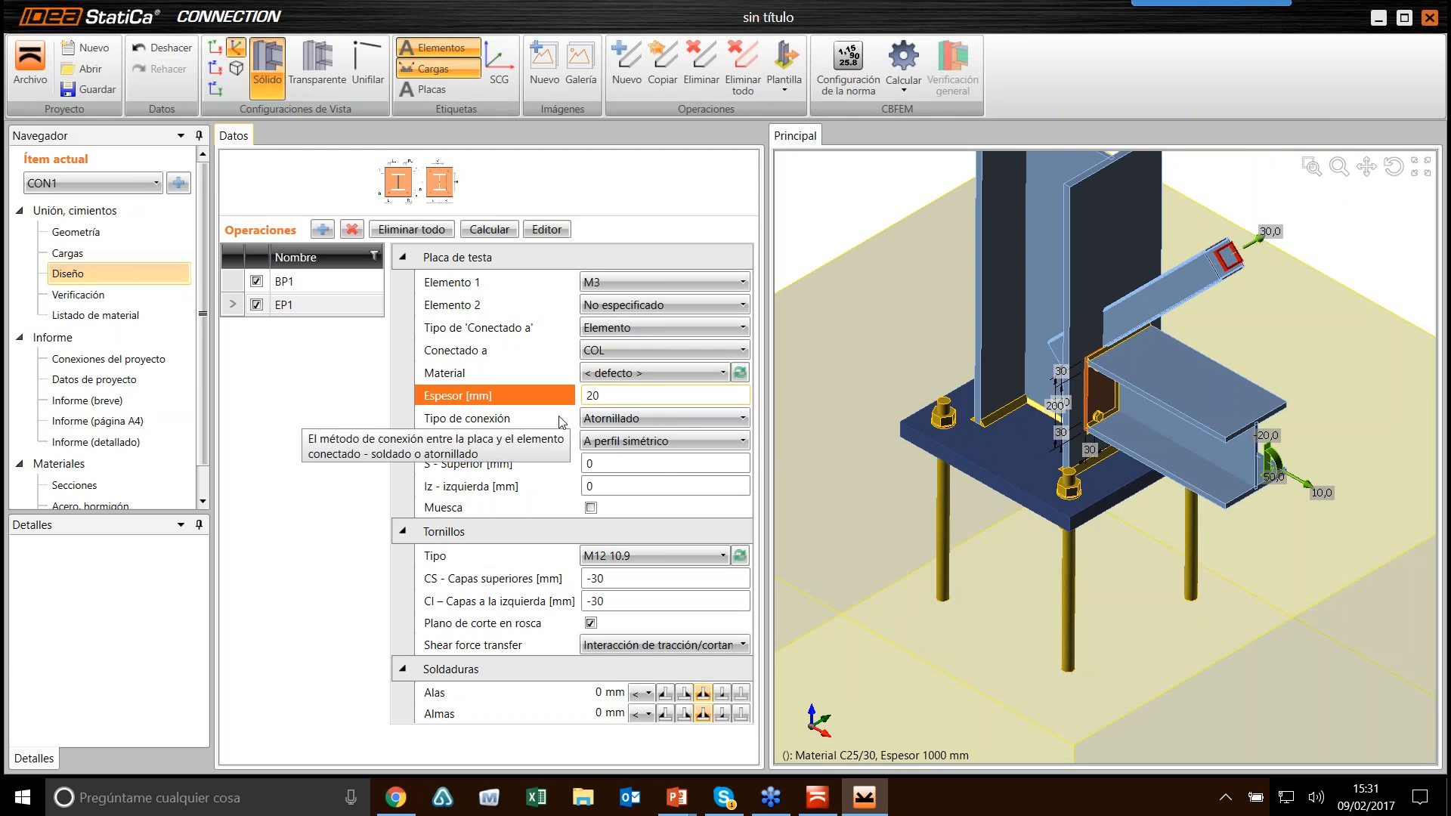
left_click(658, 464)
Step: Switch the end plate's dimensions to "A perfil" and set its upper offset to 250 mm
scroll(1036, 338, "down", 3)
left_click(672, 485)
left_click(658, 464)
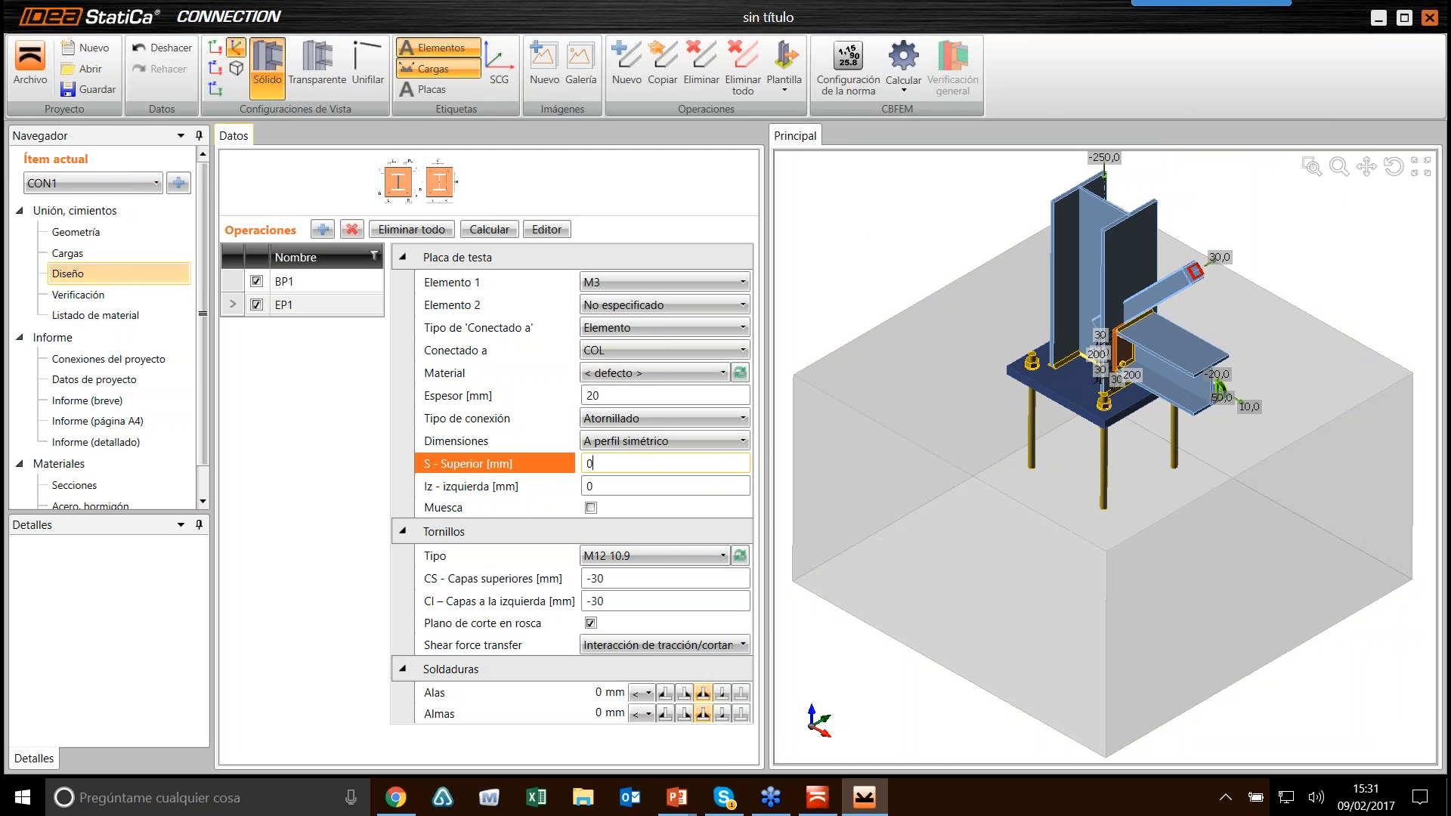
left_click(650, 451)
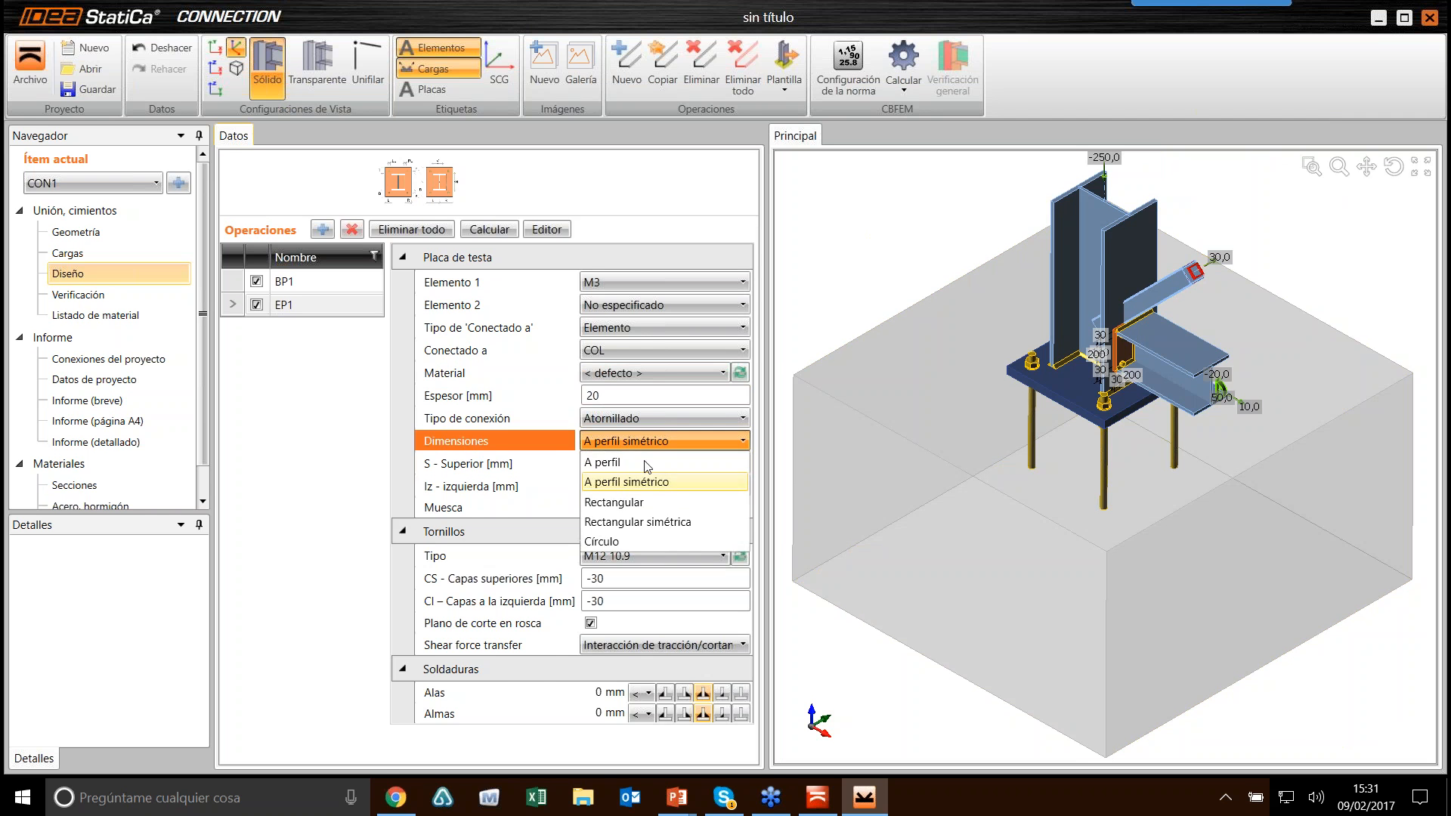
left_click(644, 464)
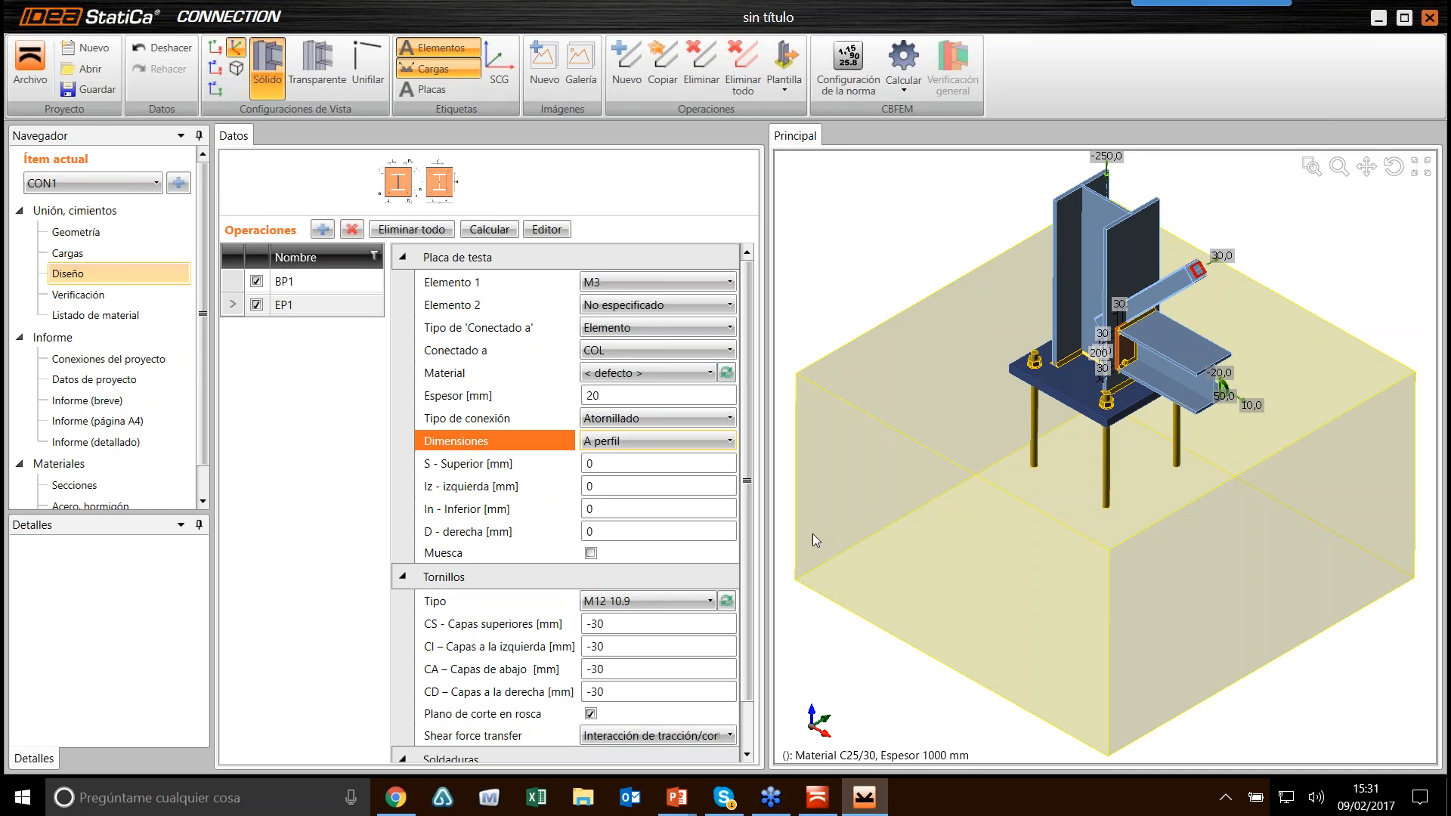
key("Tab")
type("250")
key("Tab")
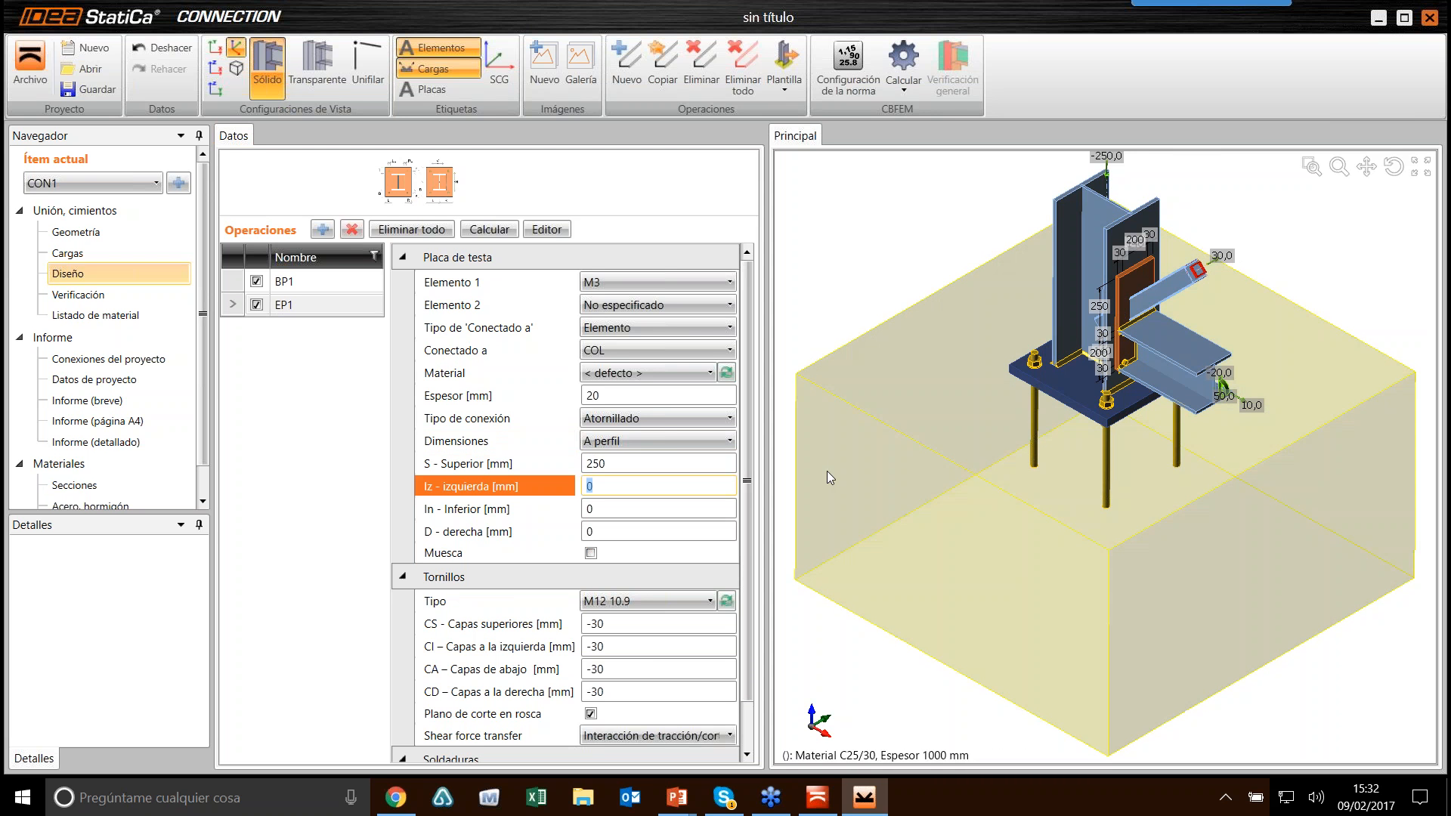
left_click(605, 624)
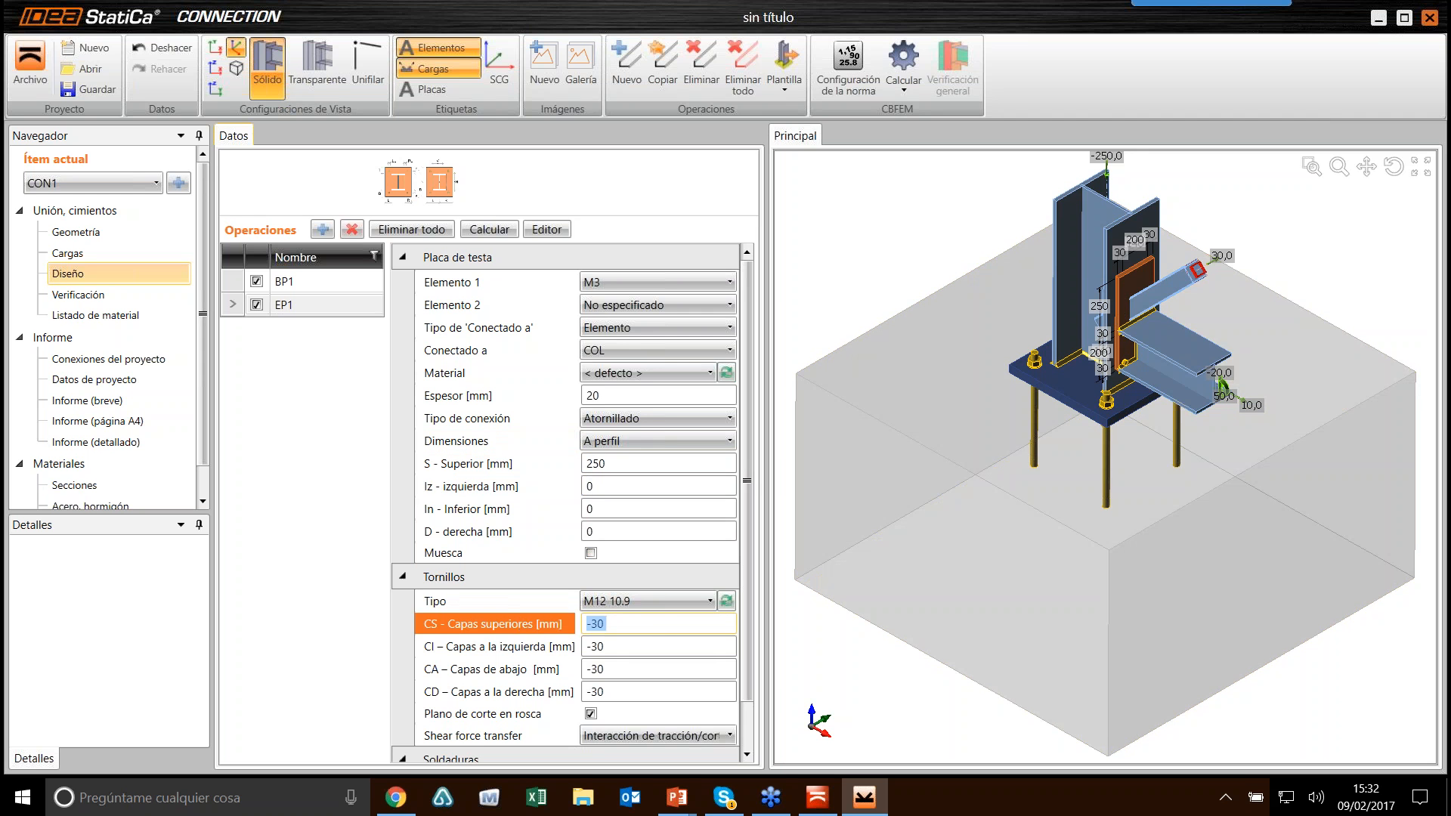
type("-")
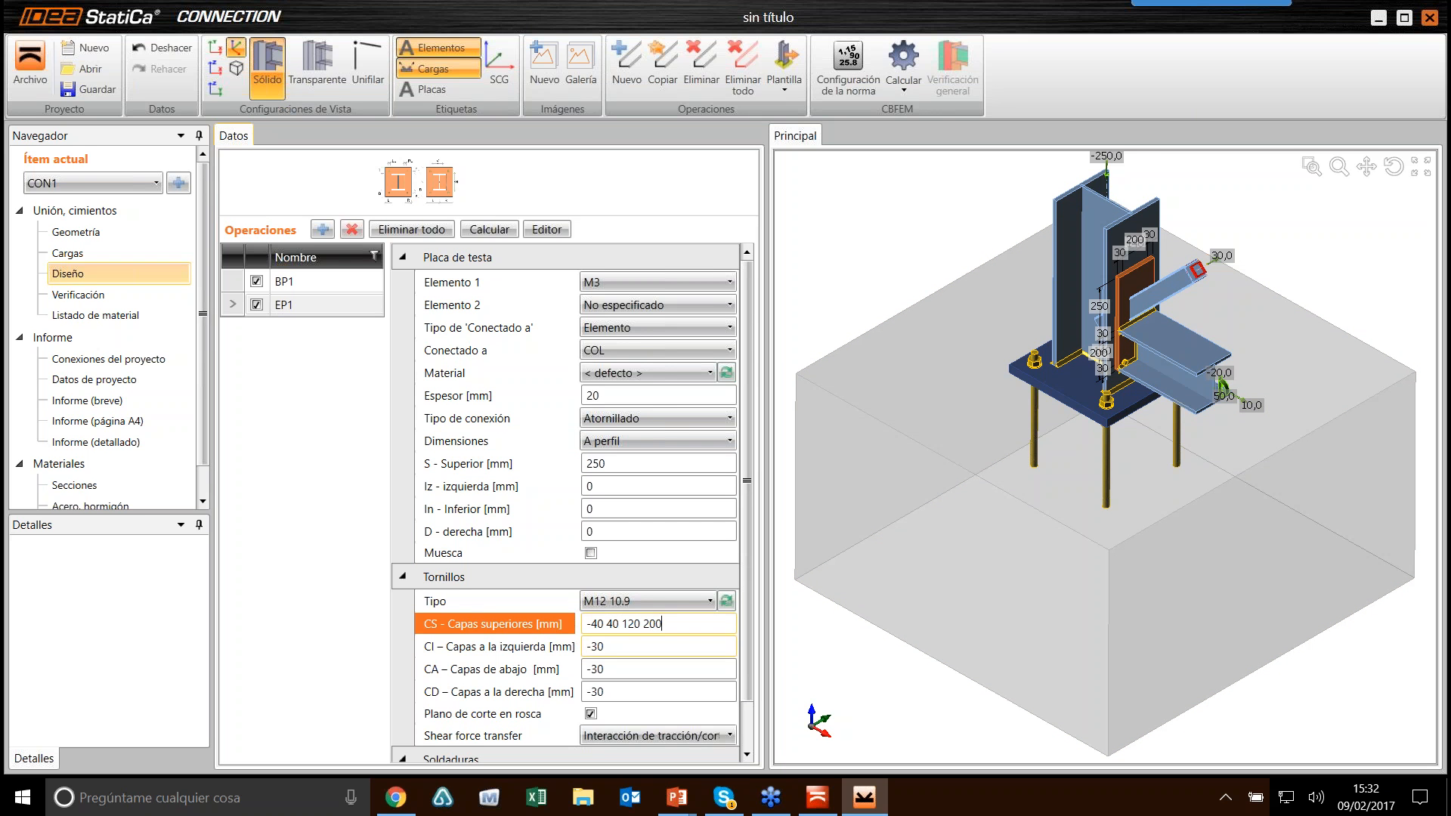
left_click(581, 647)
left_click(613, 669)
double_click(599, 669)
type("40")
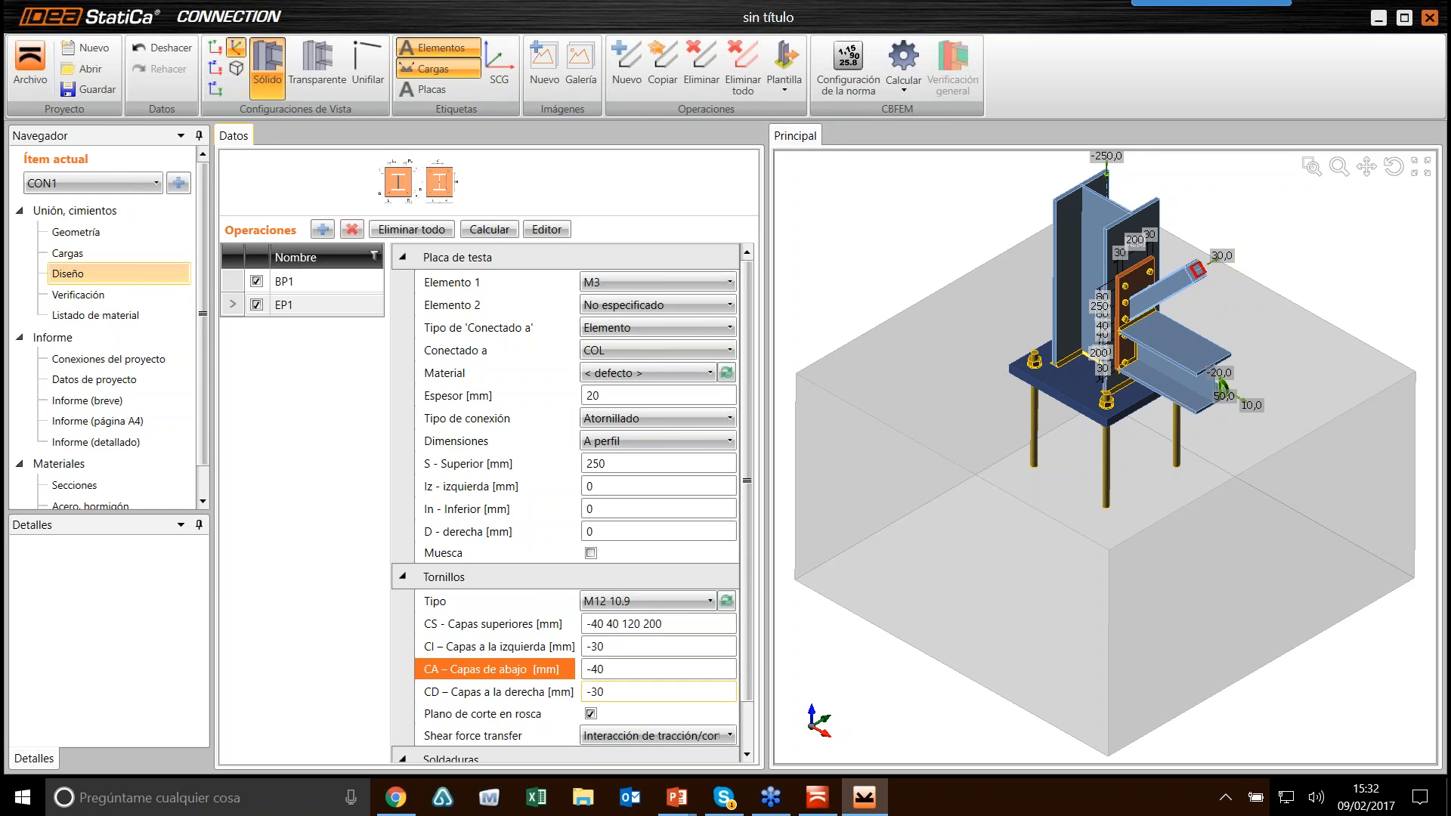
key("Tab")
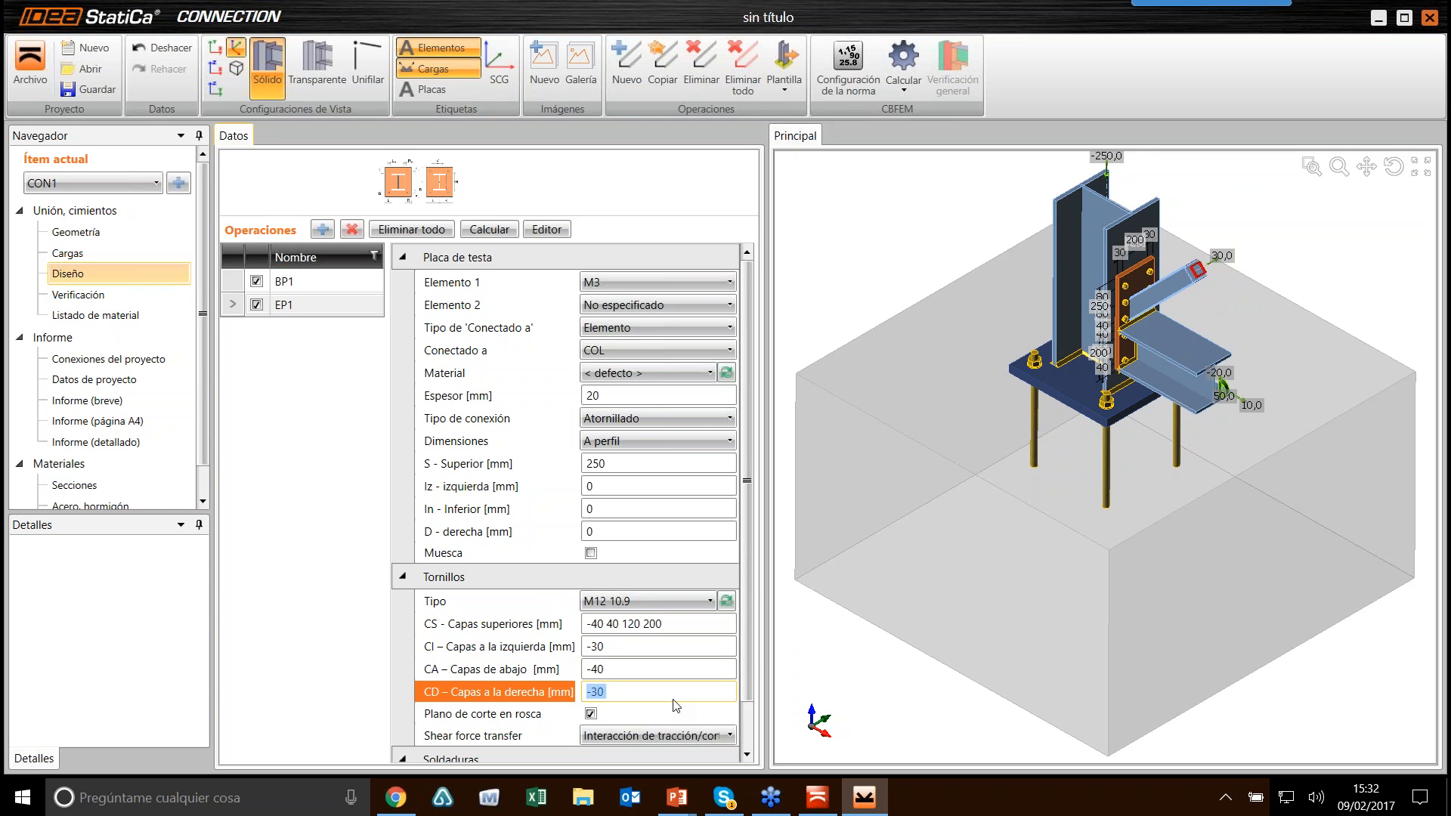
Step: Inspect M3's bolted end plate in the model, and open its plate editor to examine the bolt coordinates
scroll(1176, 310, "up", 5)
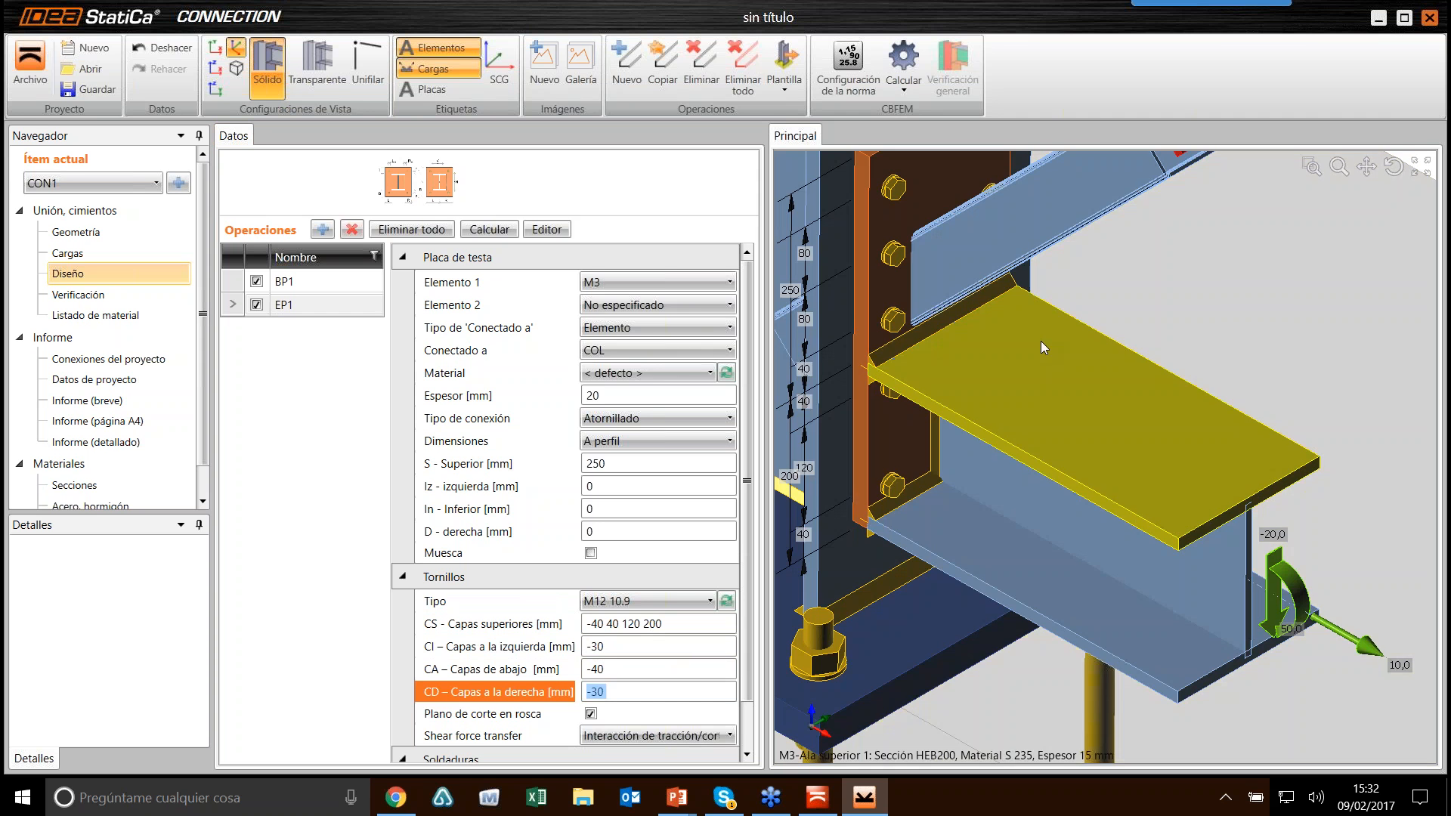
right_click_drag(996, 308, 1017, 329)
scroll(1016, 330, "down", 4)
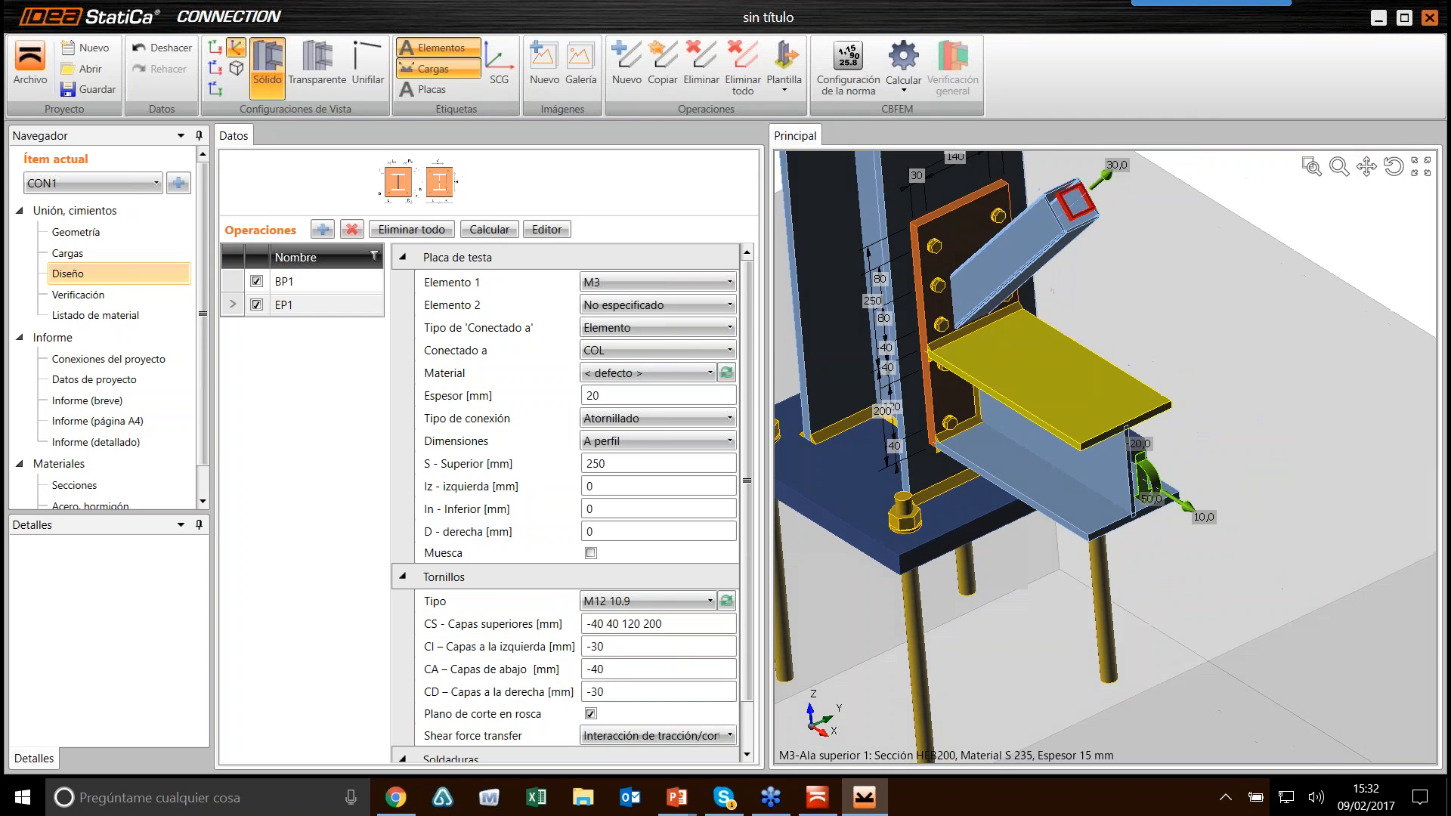
left_click(538, 231)
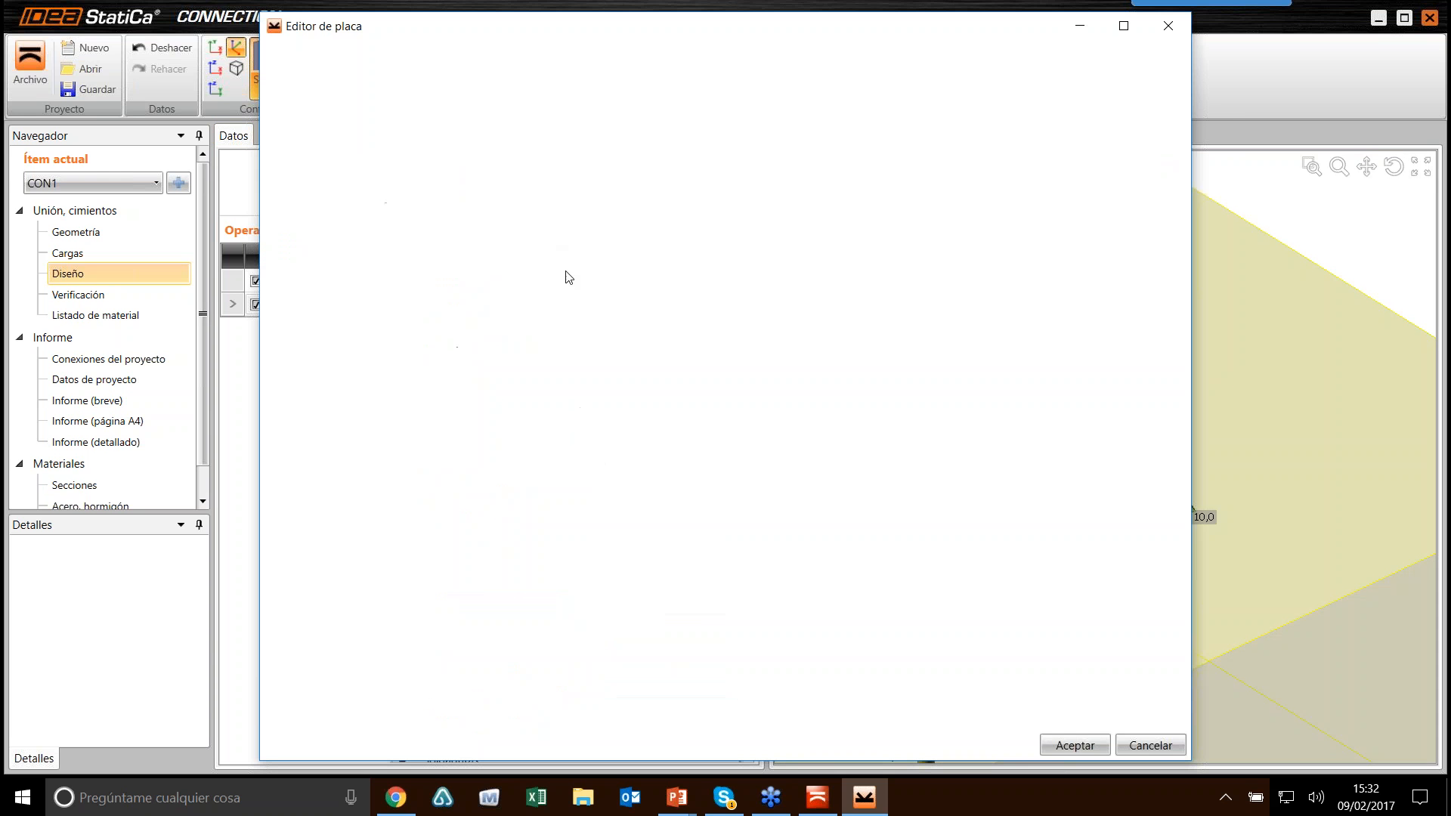
left_click(868, 167)
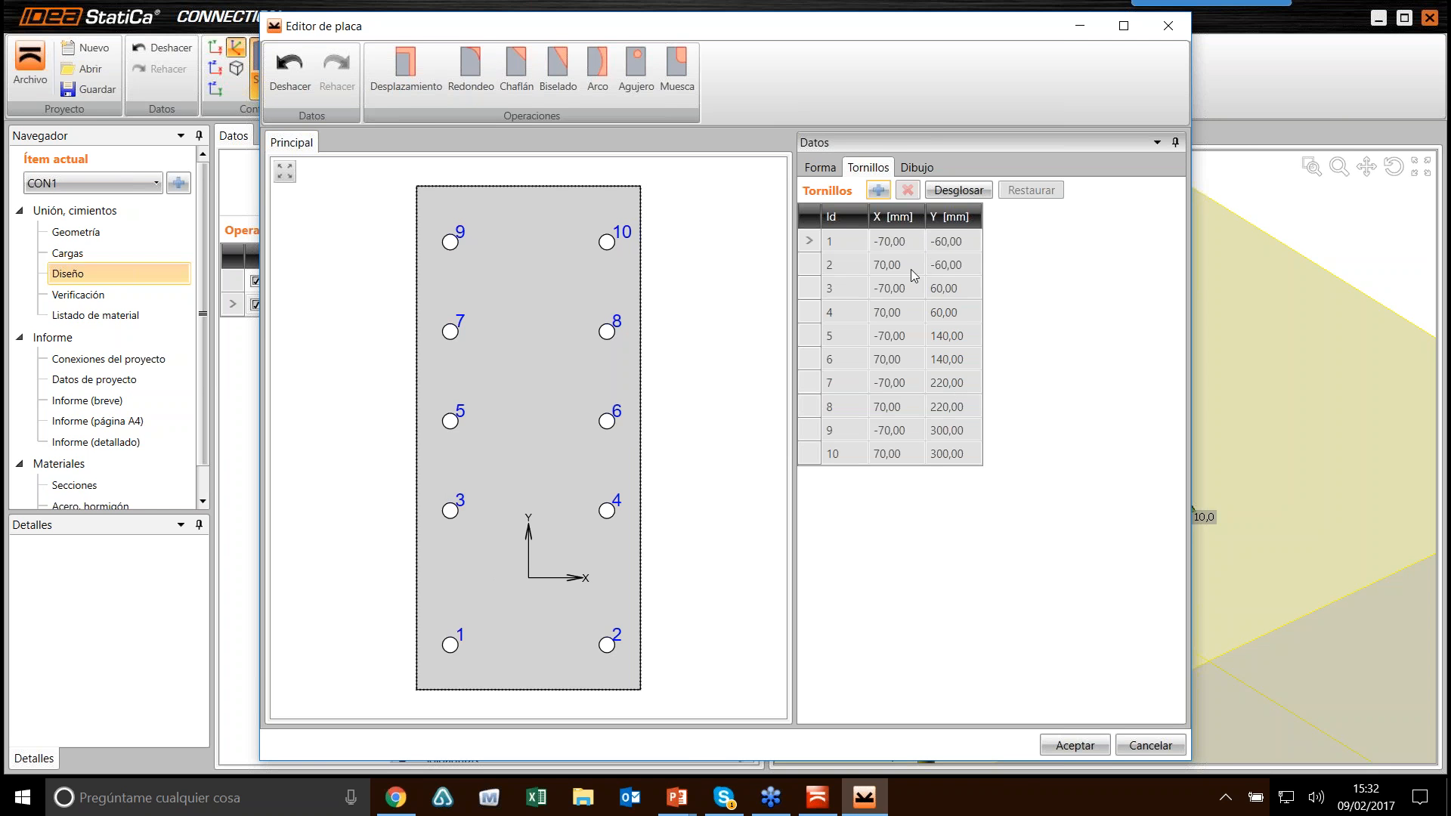
Step: Leave the plate editor without changes and inspect M3's end plate and its bolts in the 3D model
left_click(1151, 745)
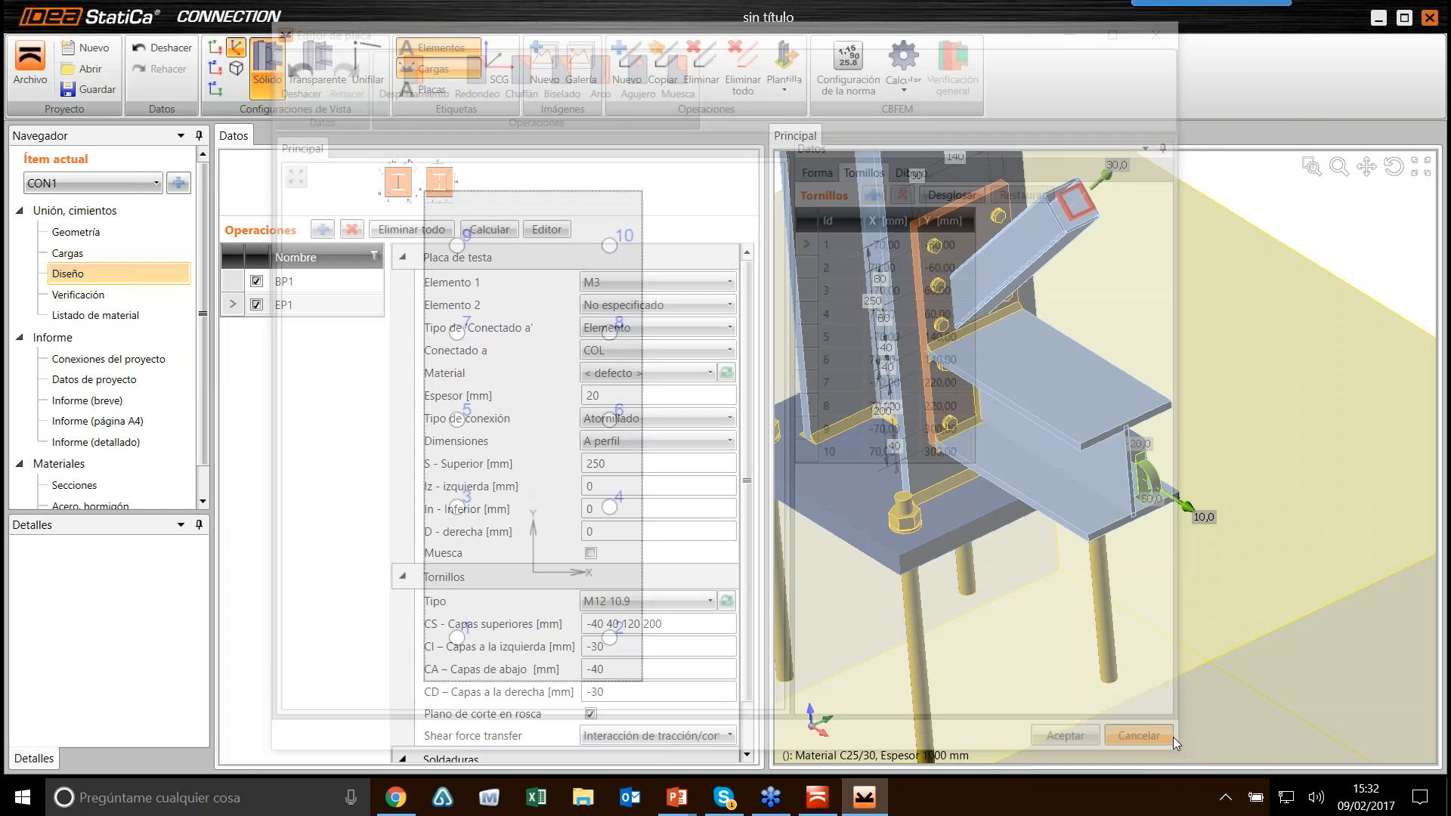
middle_click_drag(934, 447, 981, 449)
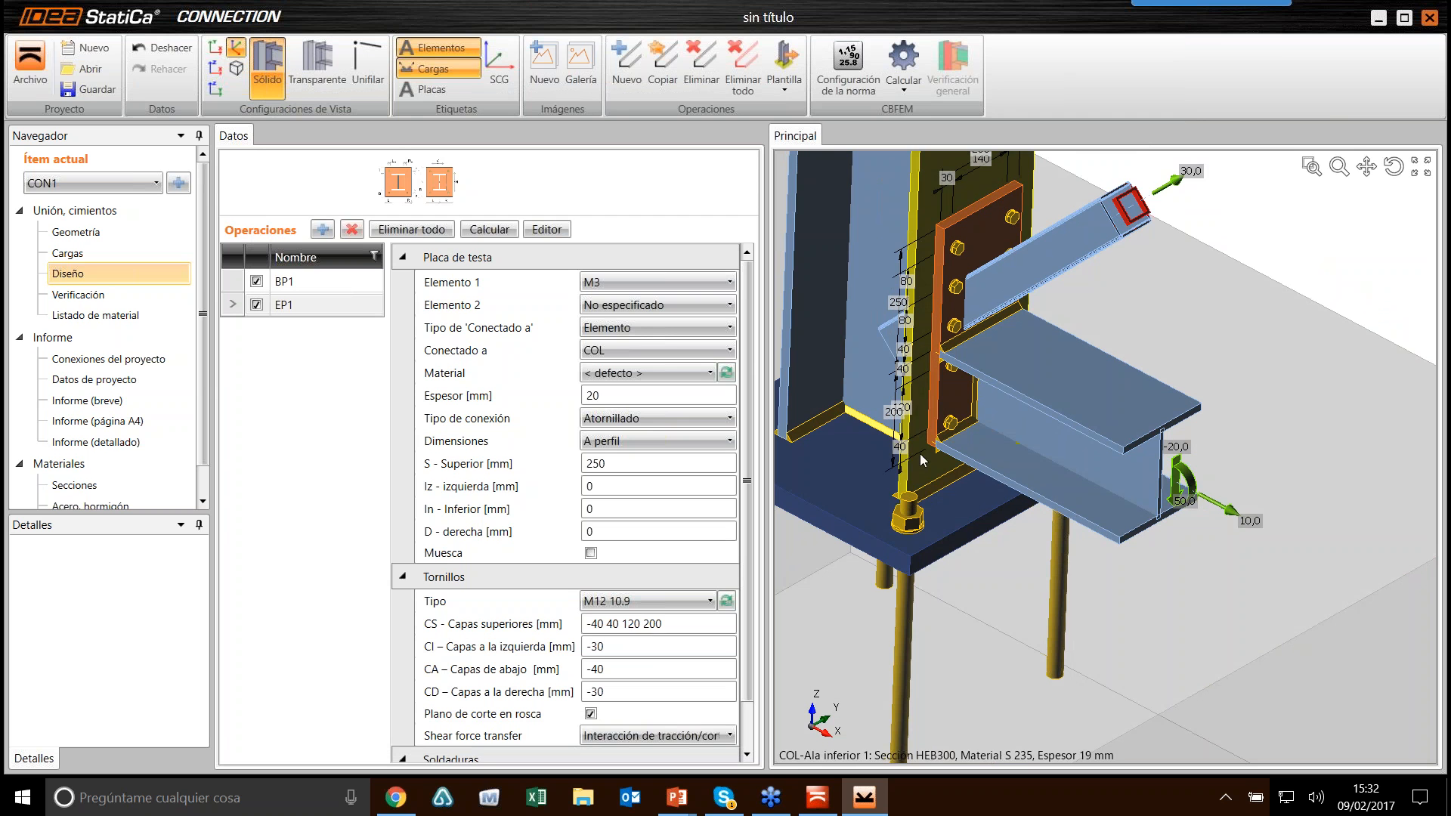
middle_click_drag(927, 493, 913, 490)
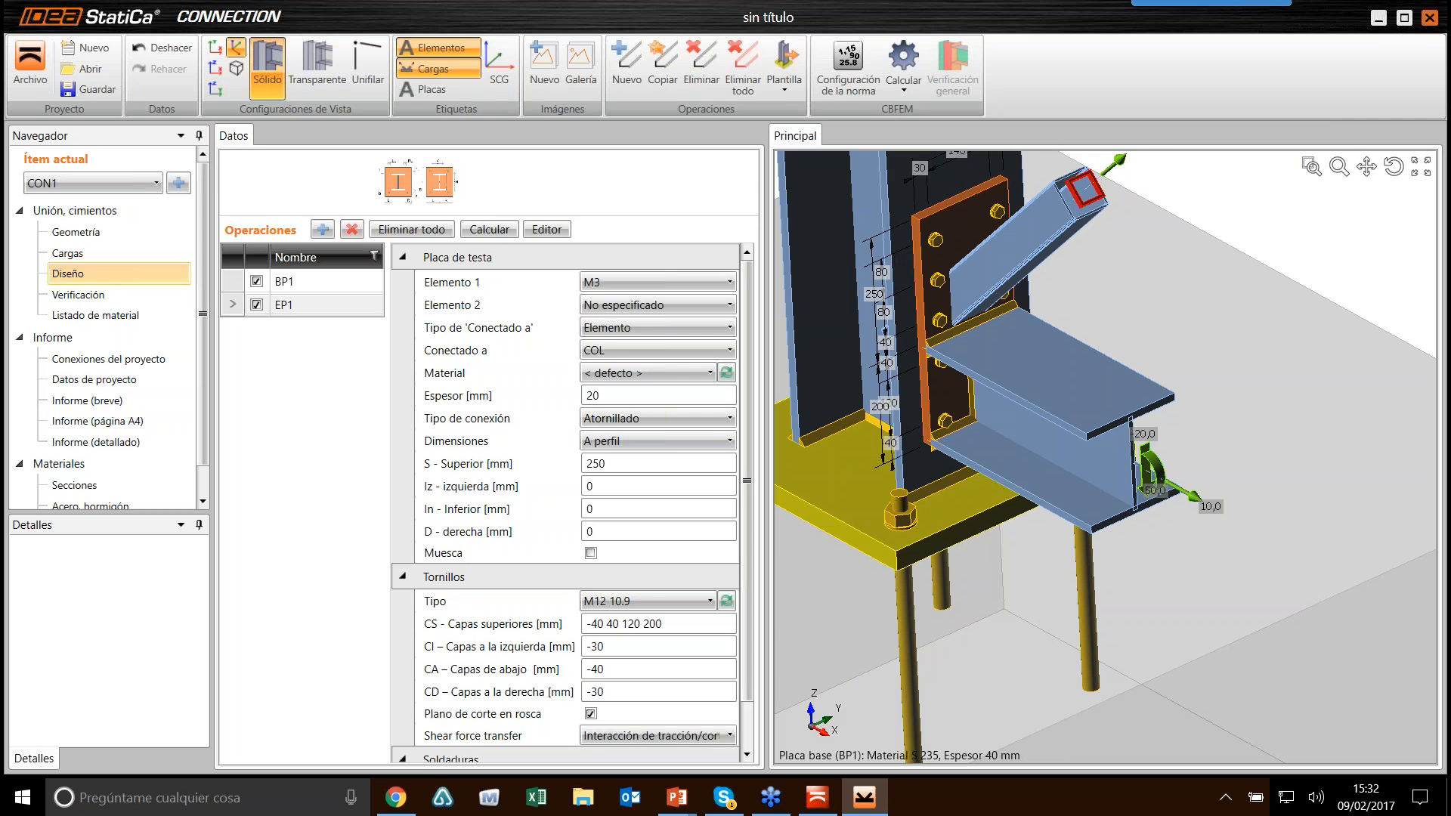
middle_click_drag(906, 488, 946, 509, "ctrl")
scroll(1100, 470, "down", 4)
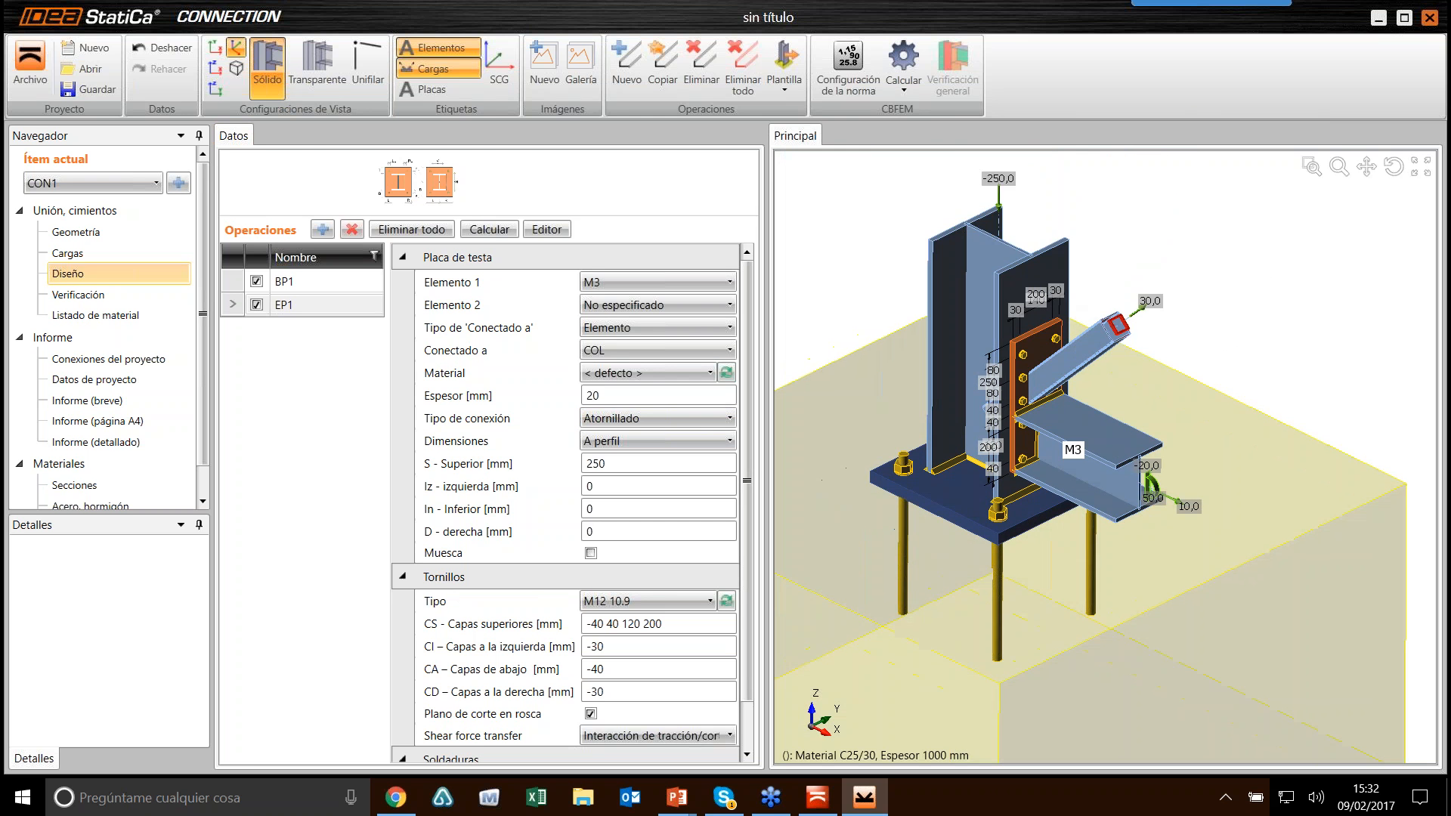
Step: Add a connection plate operation and assign it to the diagonal D
left_click(322, 229)
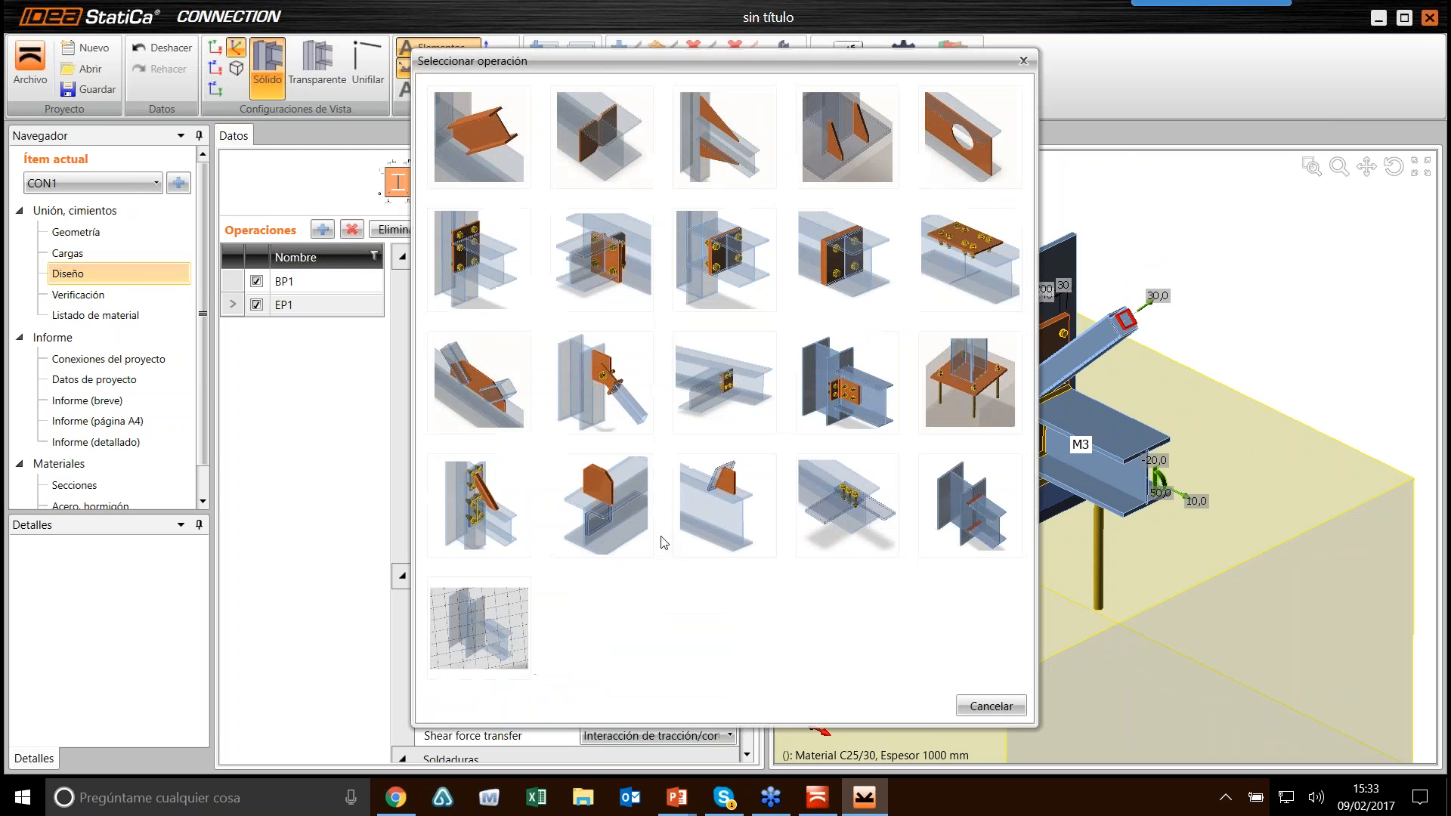
left_click(618, 388)
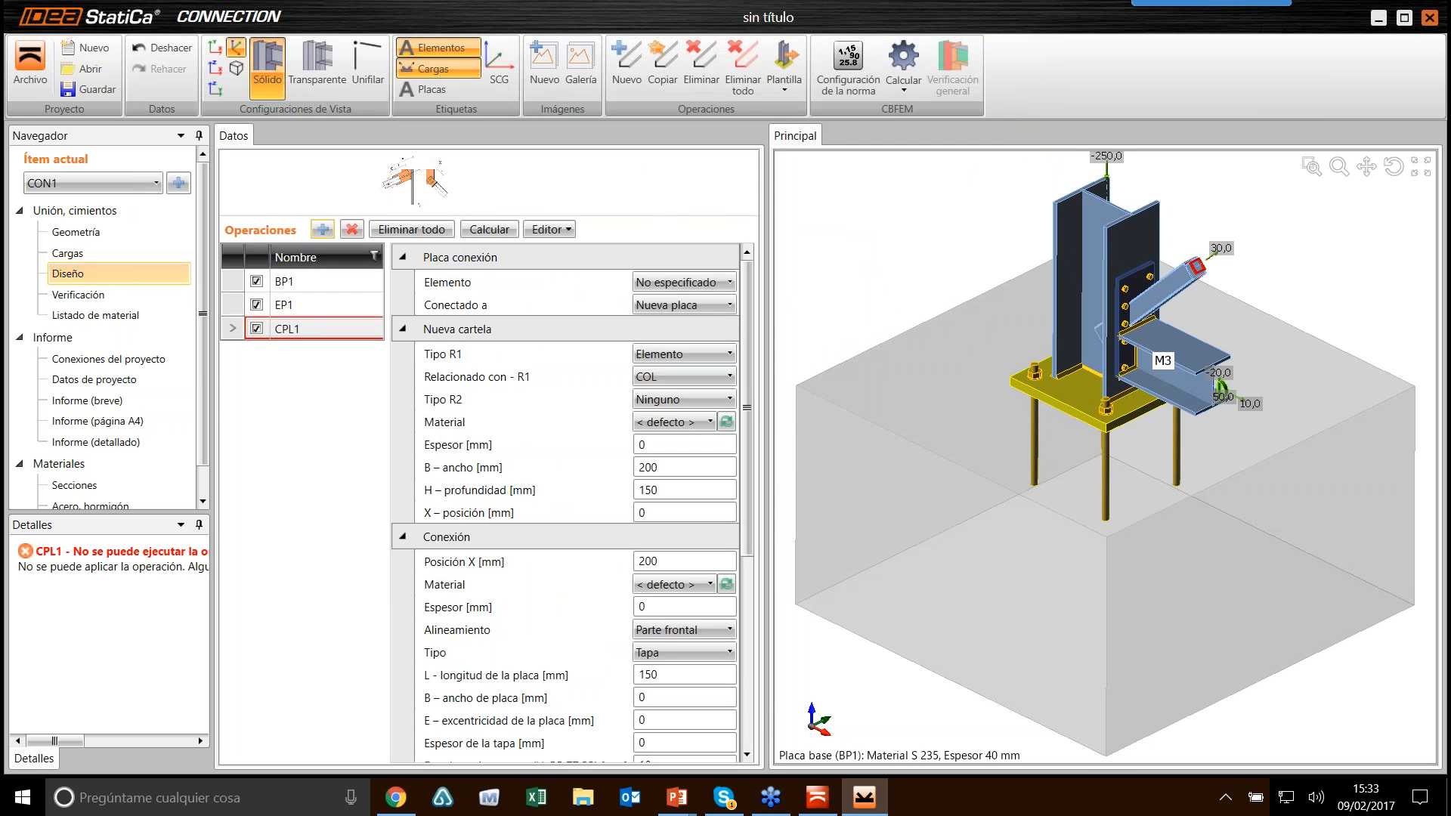
left_click(703, 286)
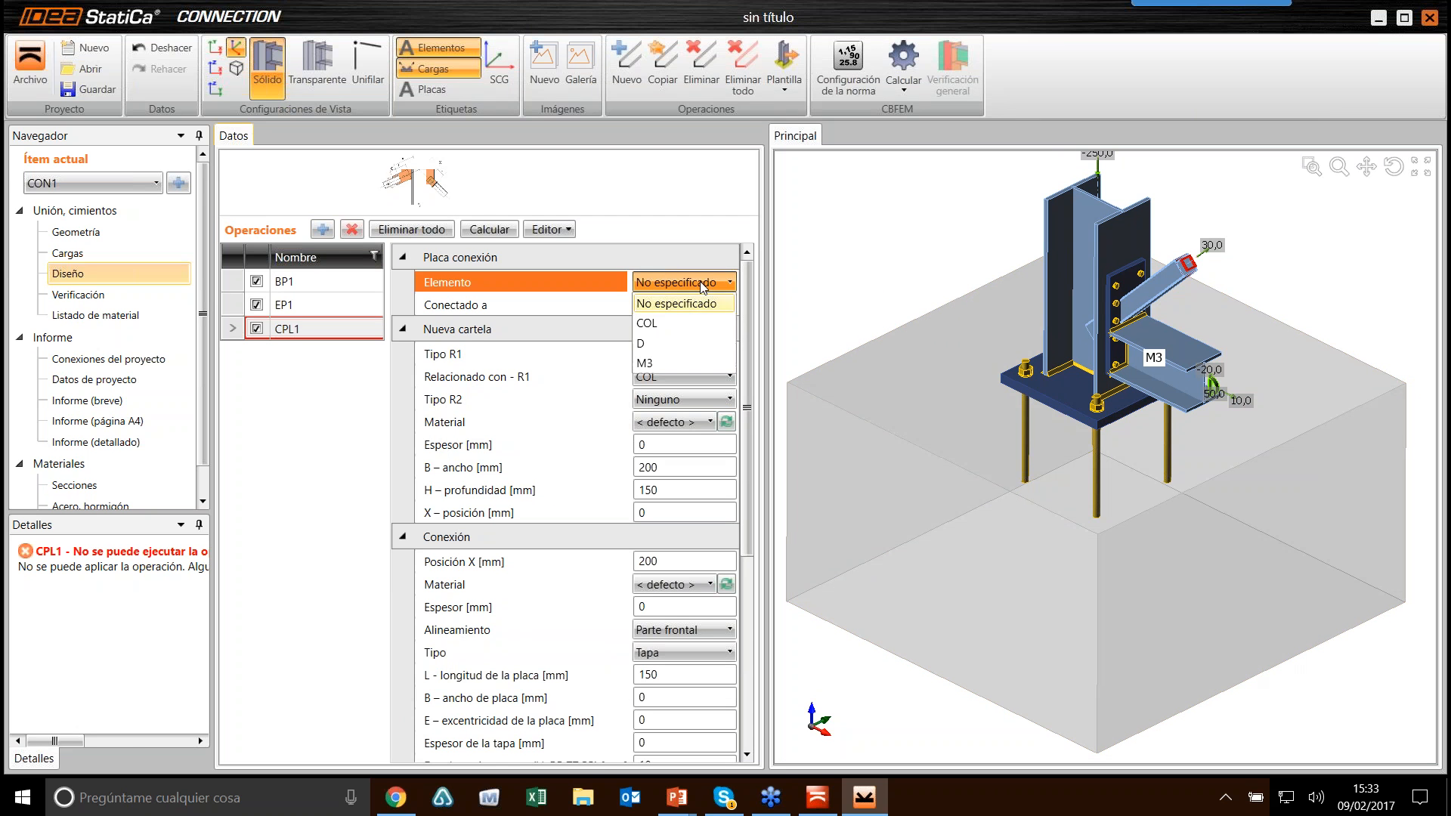
left_click(665, 343)
Step: Display the model as transparent and inspect how D's new gusset and connection plate sit against the column
scroll(1209, 322, "up", 6)
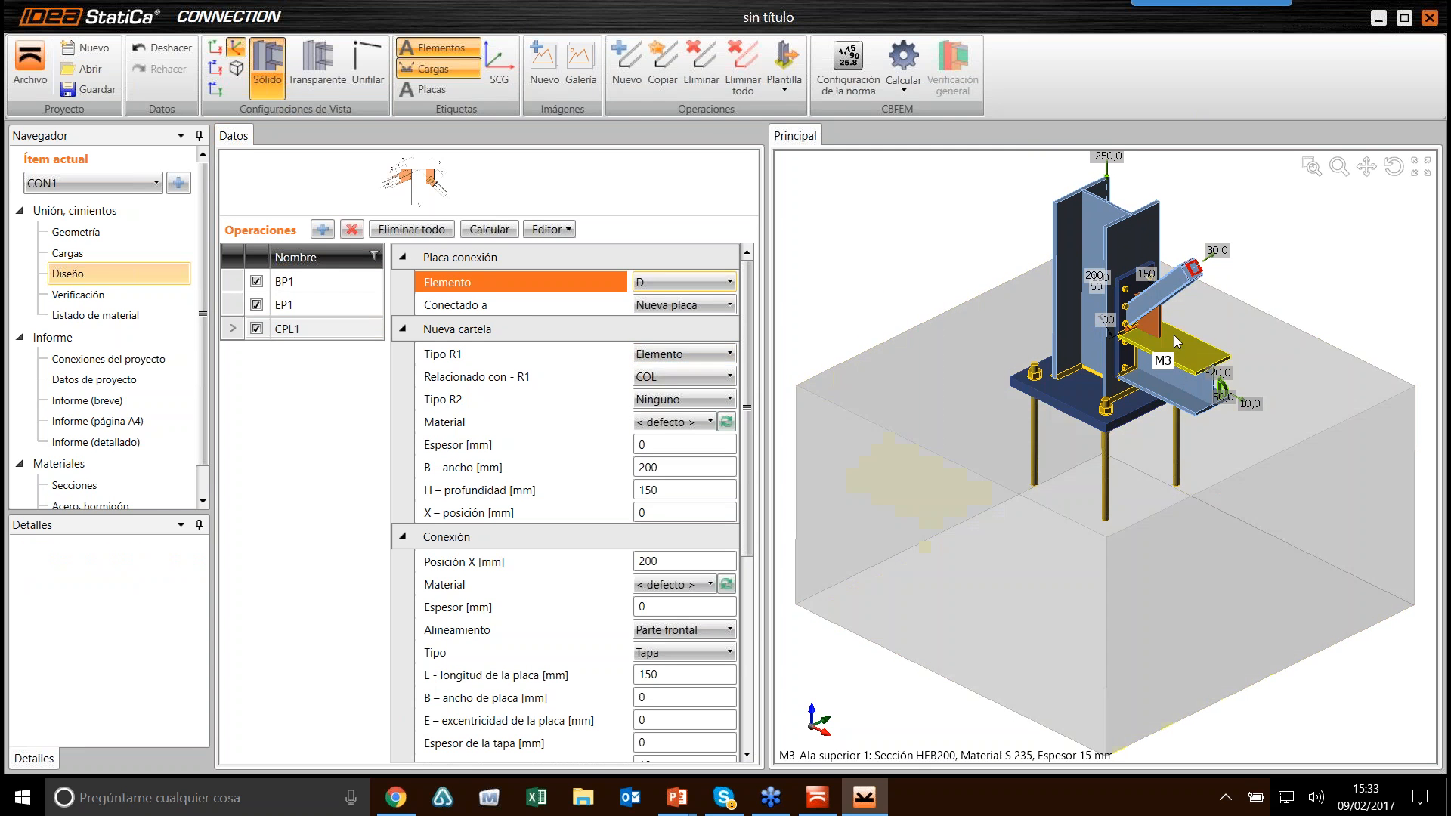
scroll(1204, 323, "down", 6)
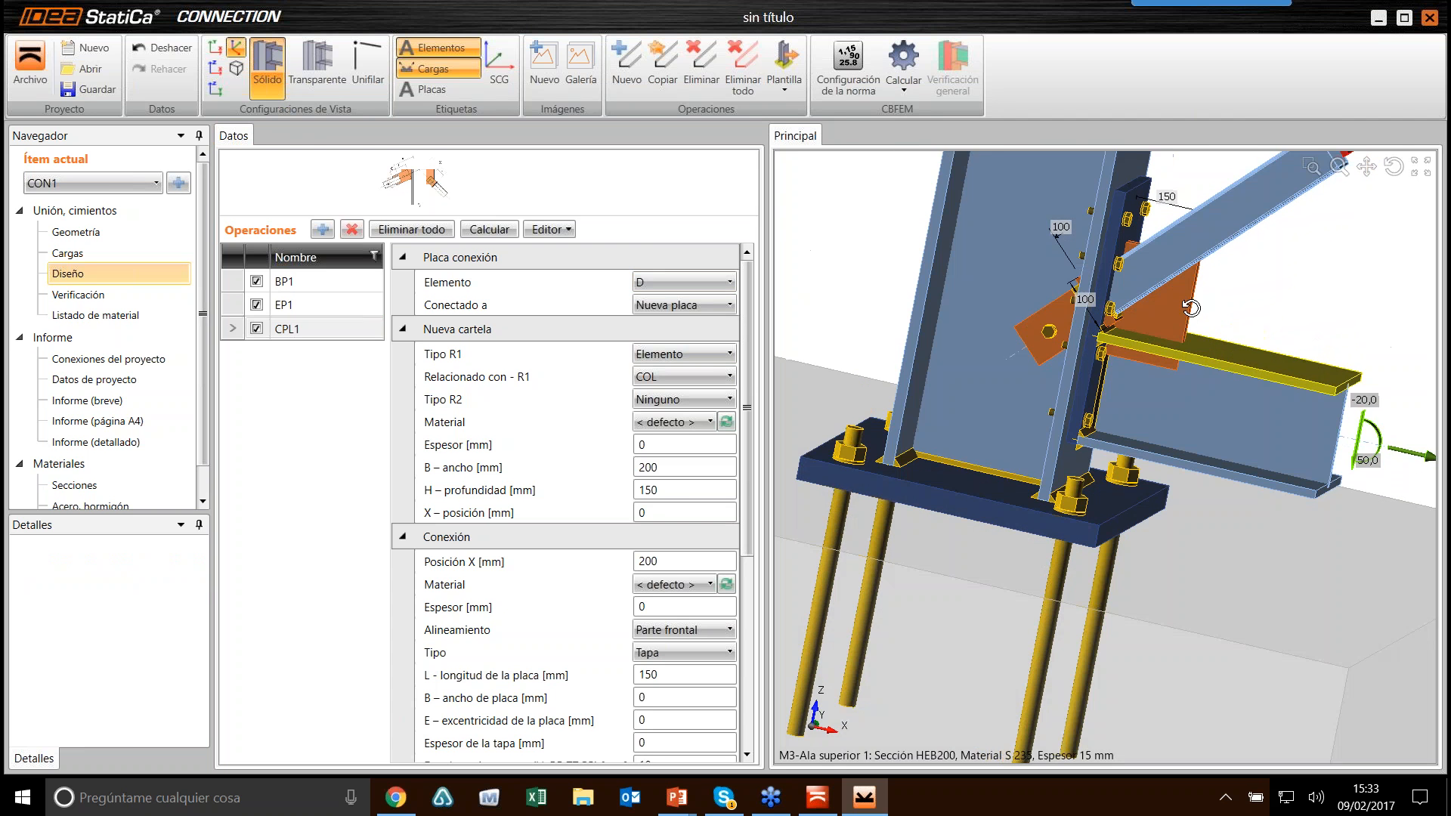
left_click(317, 68)
scroll(1105, 302, "up", 5)
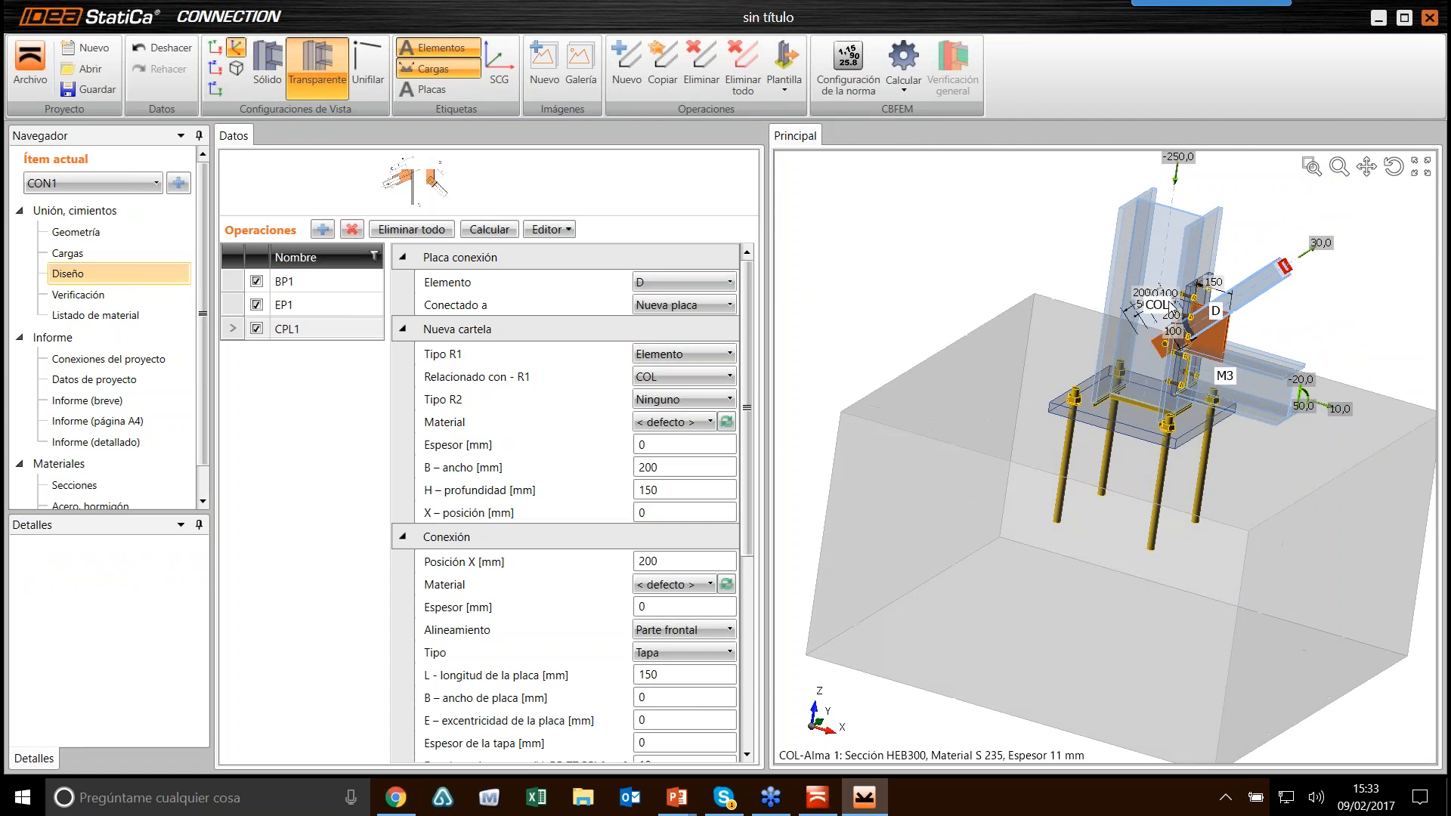
scroll(1209, 287, "down", 5)
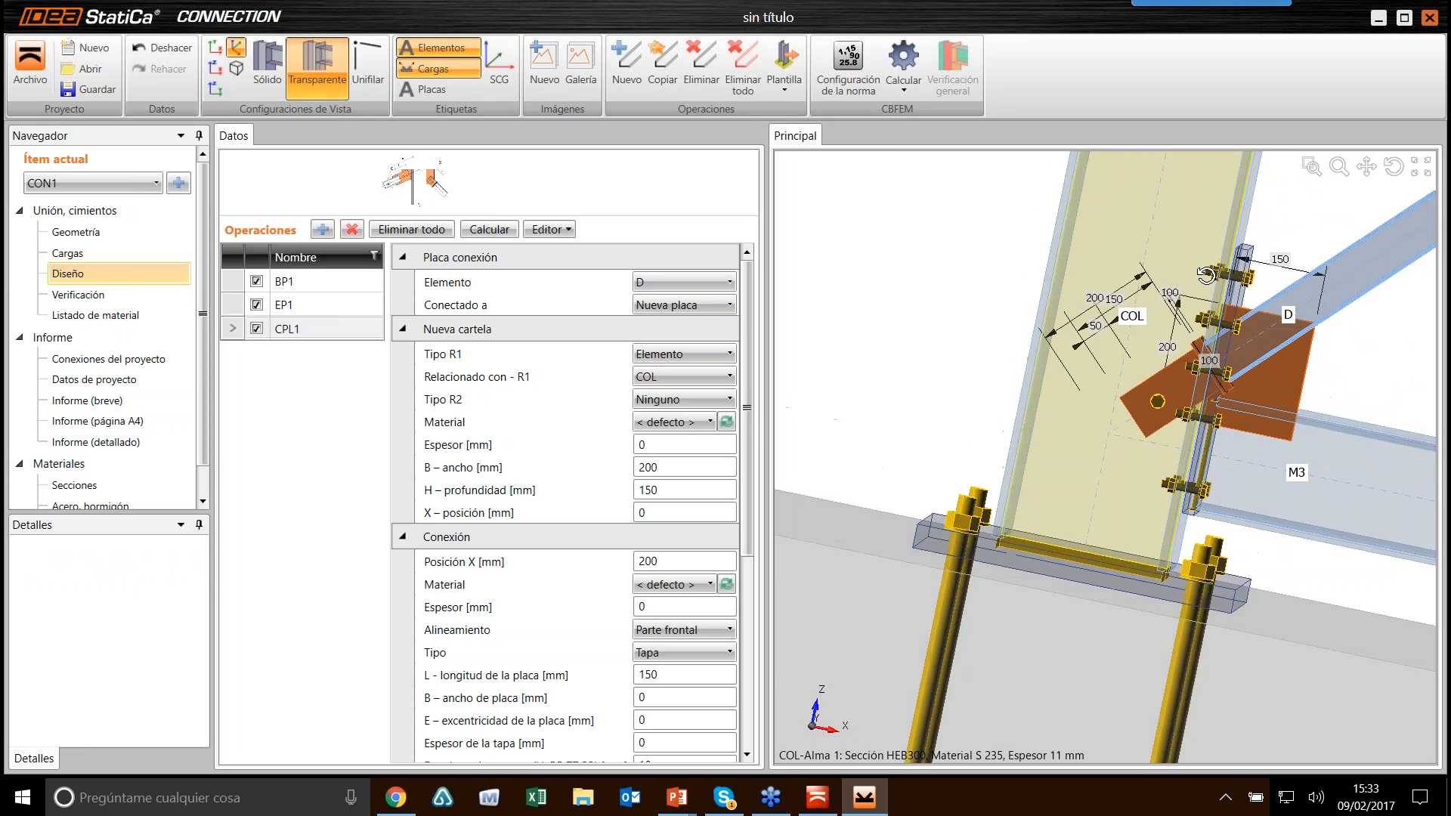
middle_click_drag(1159, 308, 1090, 322)
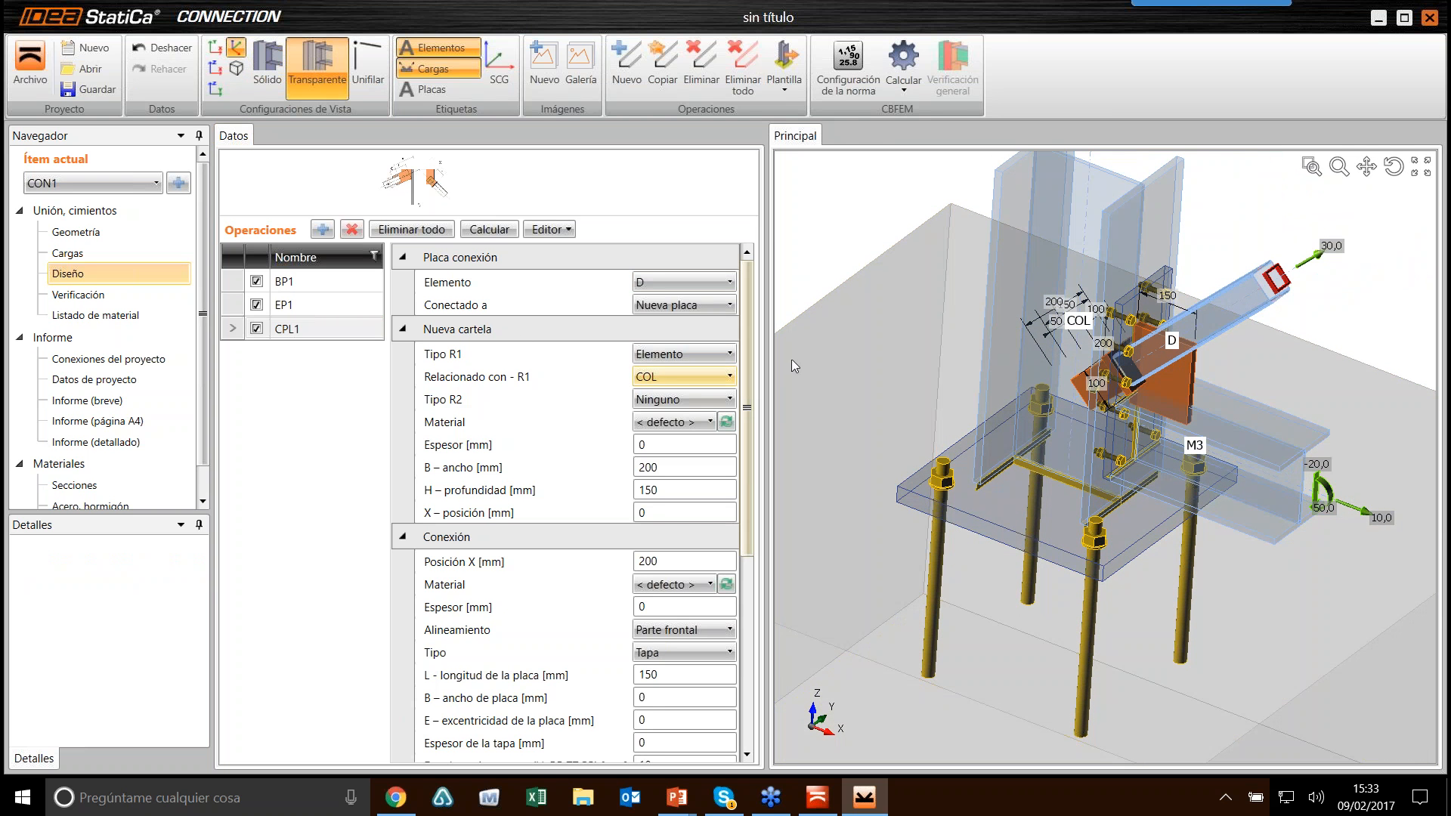
Step: Relate the new gusset of CPL1 to member M3 and check its position on the beam
left_click(650, 382)
left_click(649, 442)
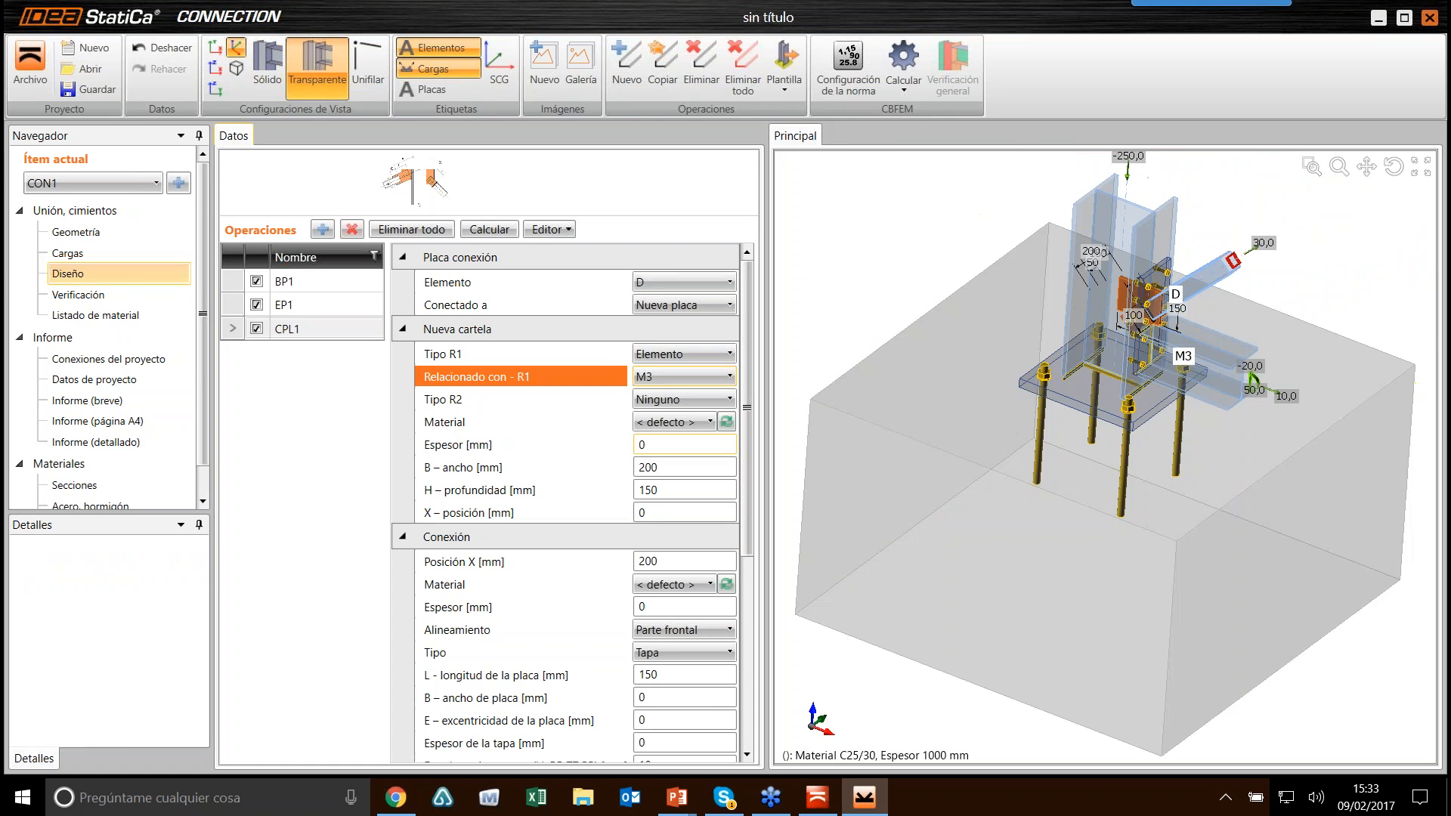
scroll(1164, 333, "up", 5)
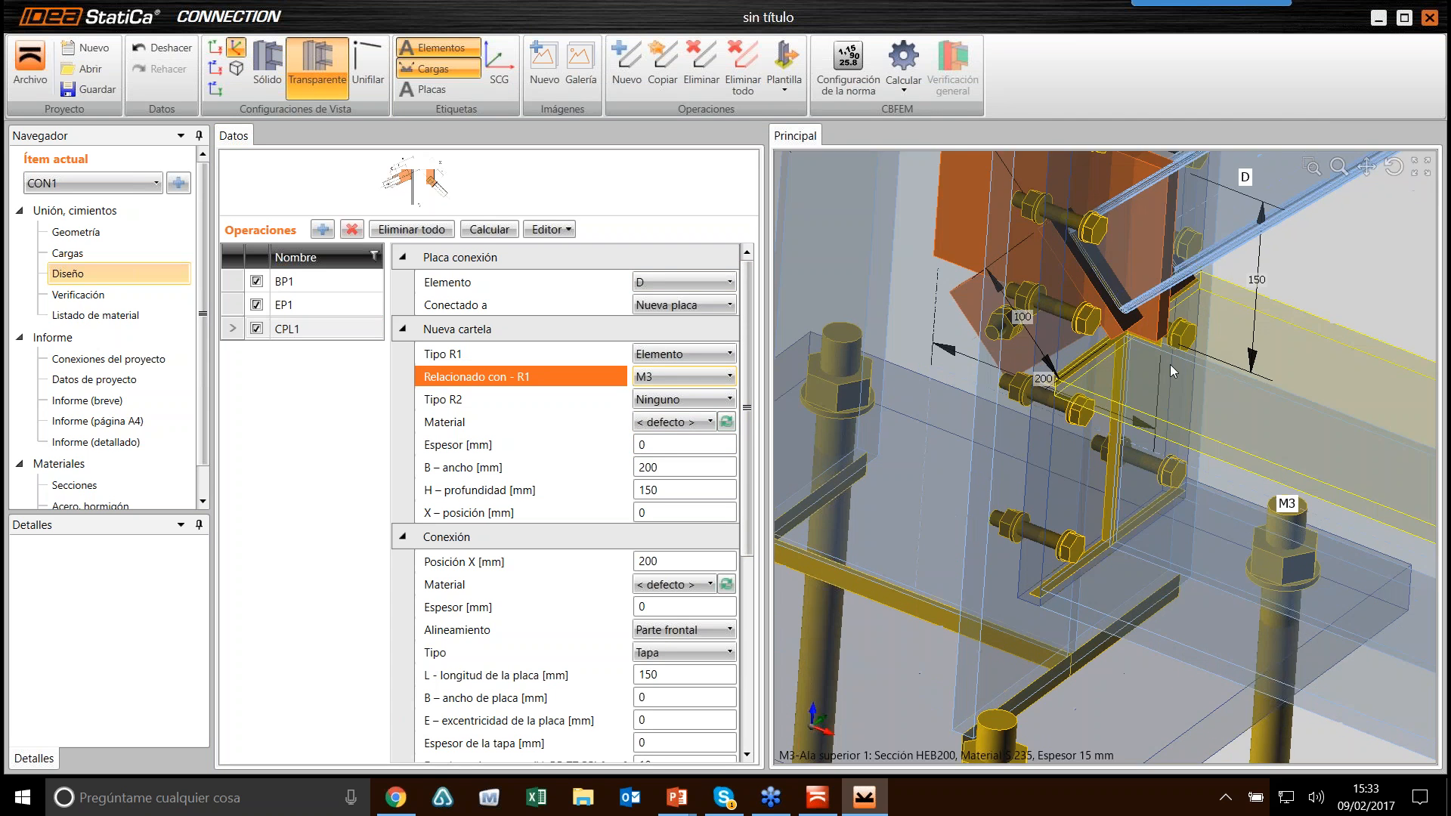
scroll(1164, 376, "down", 5)
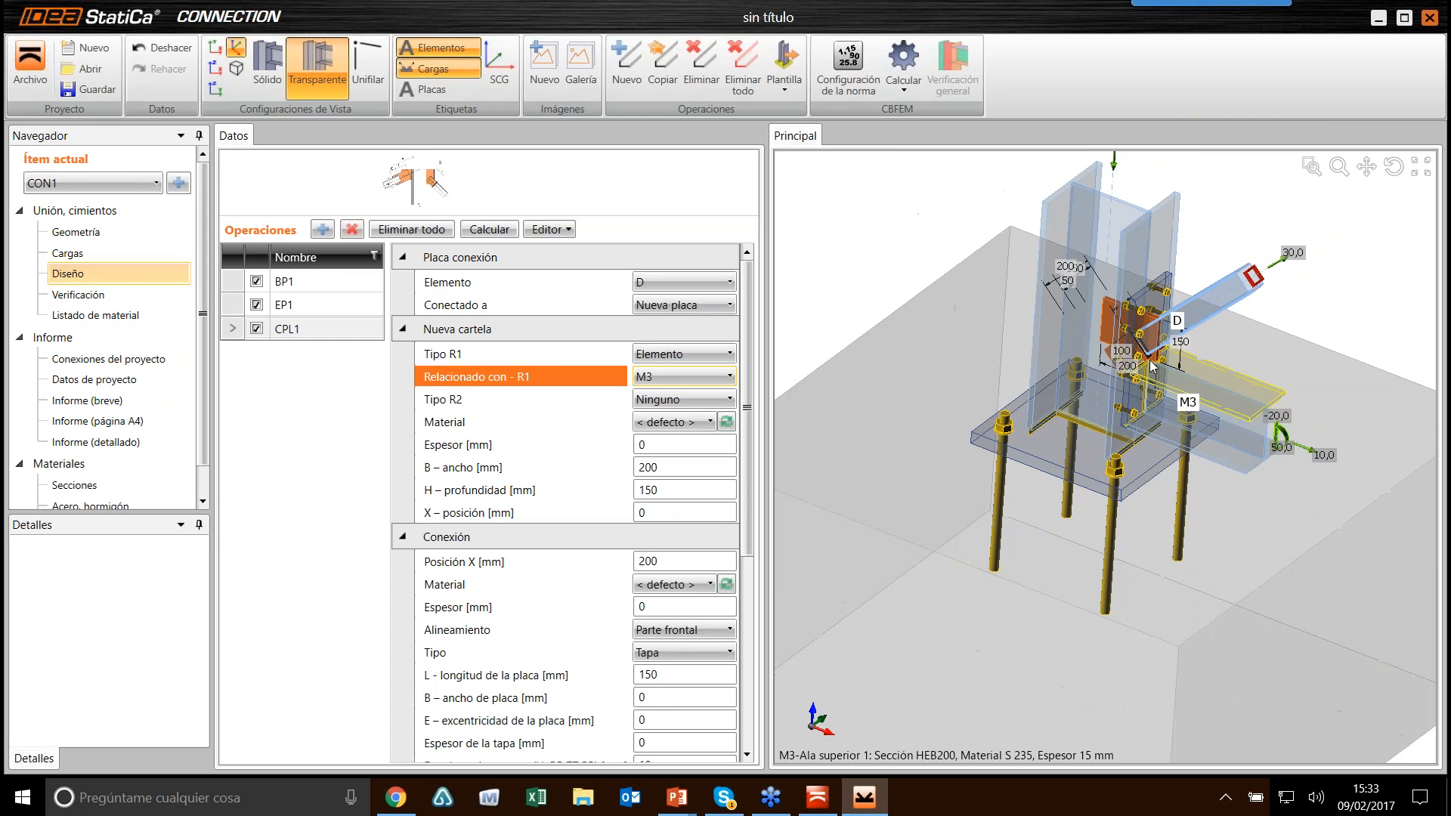
Step: Set the gusset's second relation type to "Placa" and relate it to end plate EP1
left_click(692, 408)
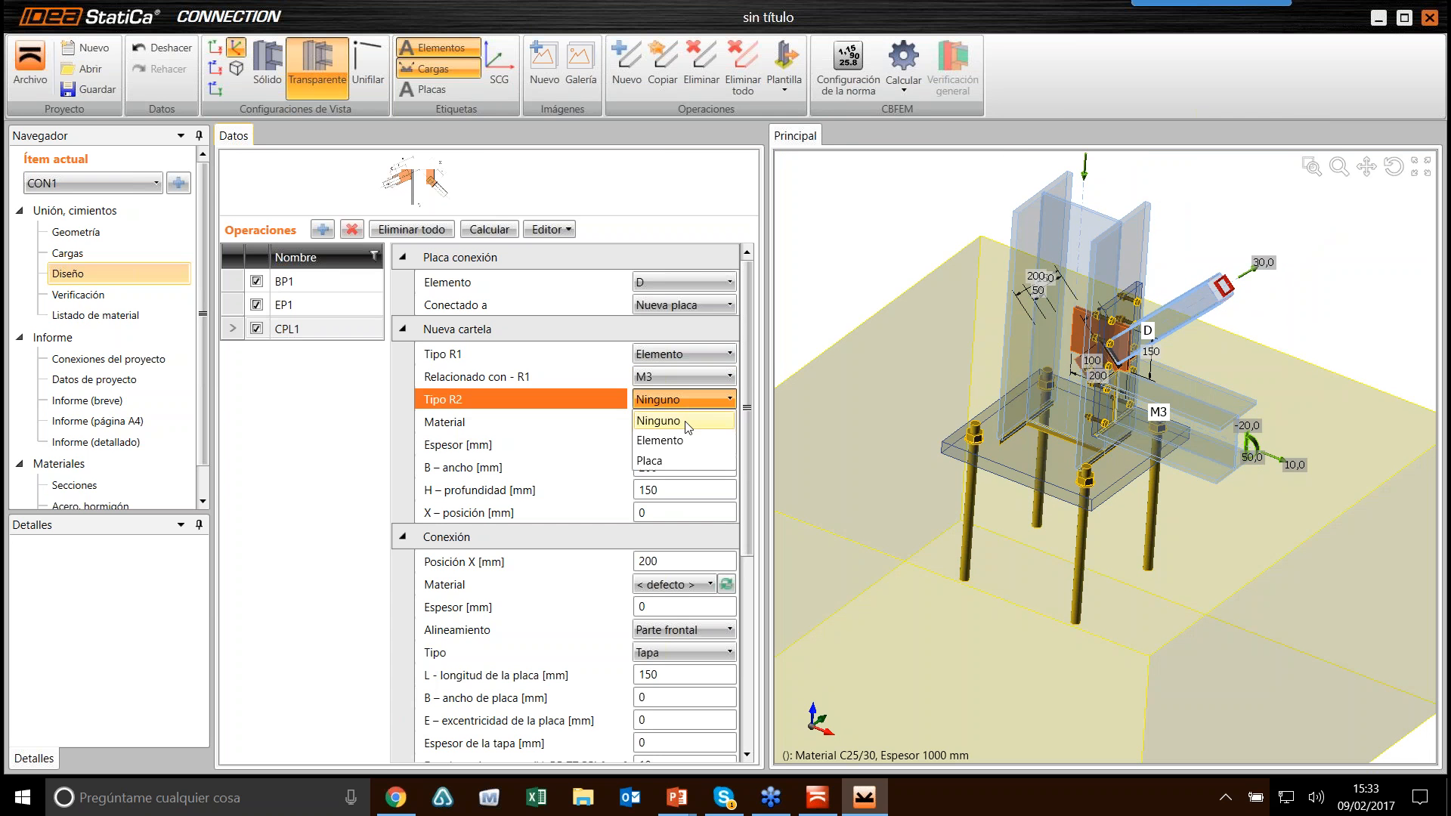
left_click(682, 461)
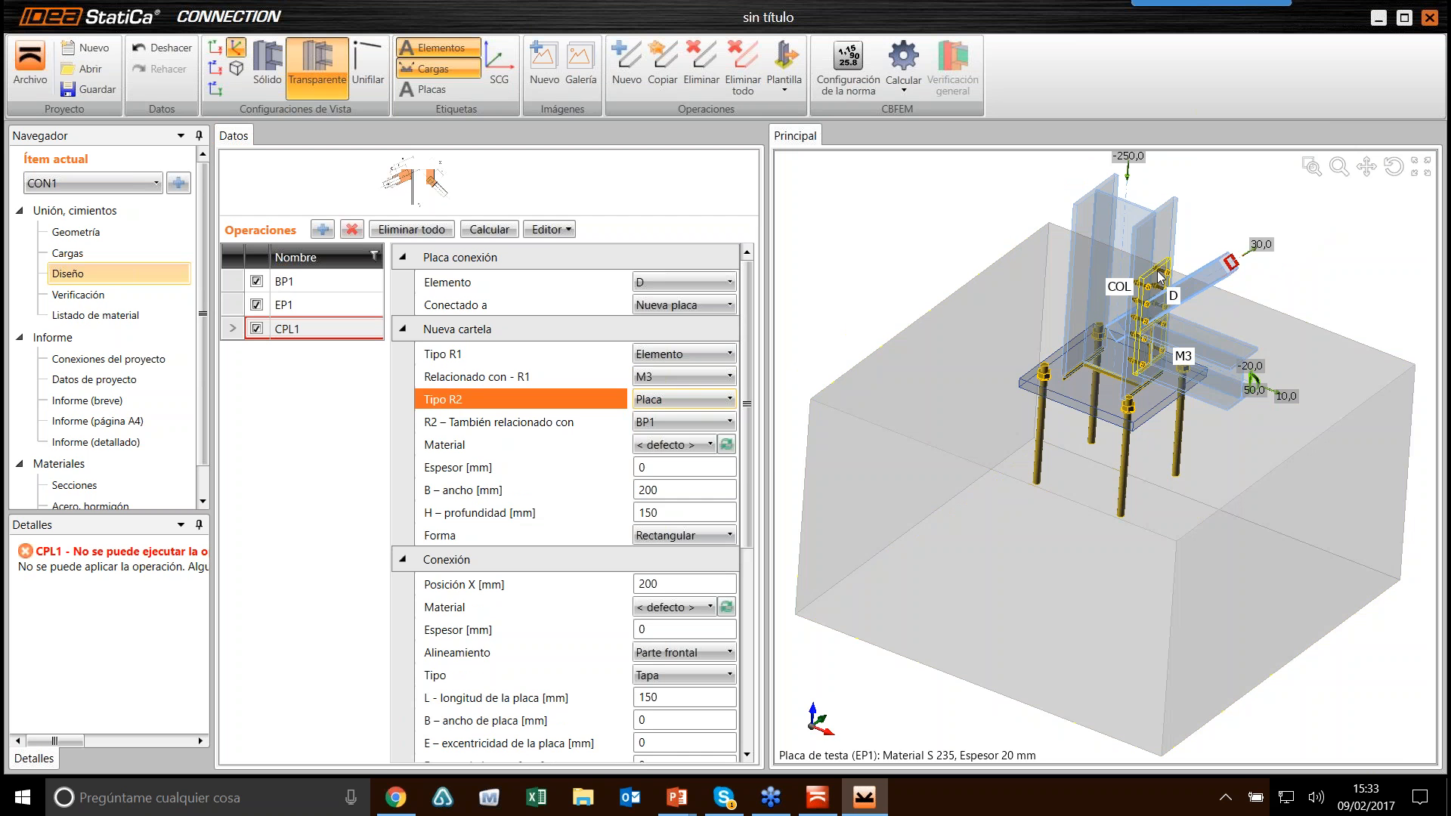
left_click(729, 421)
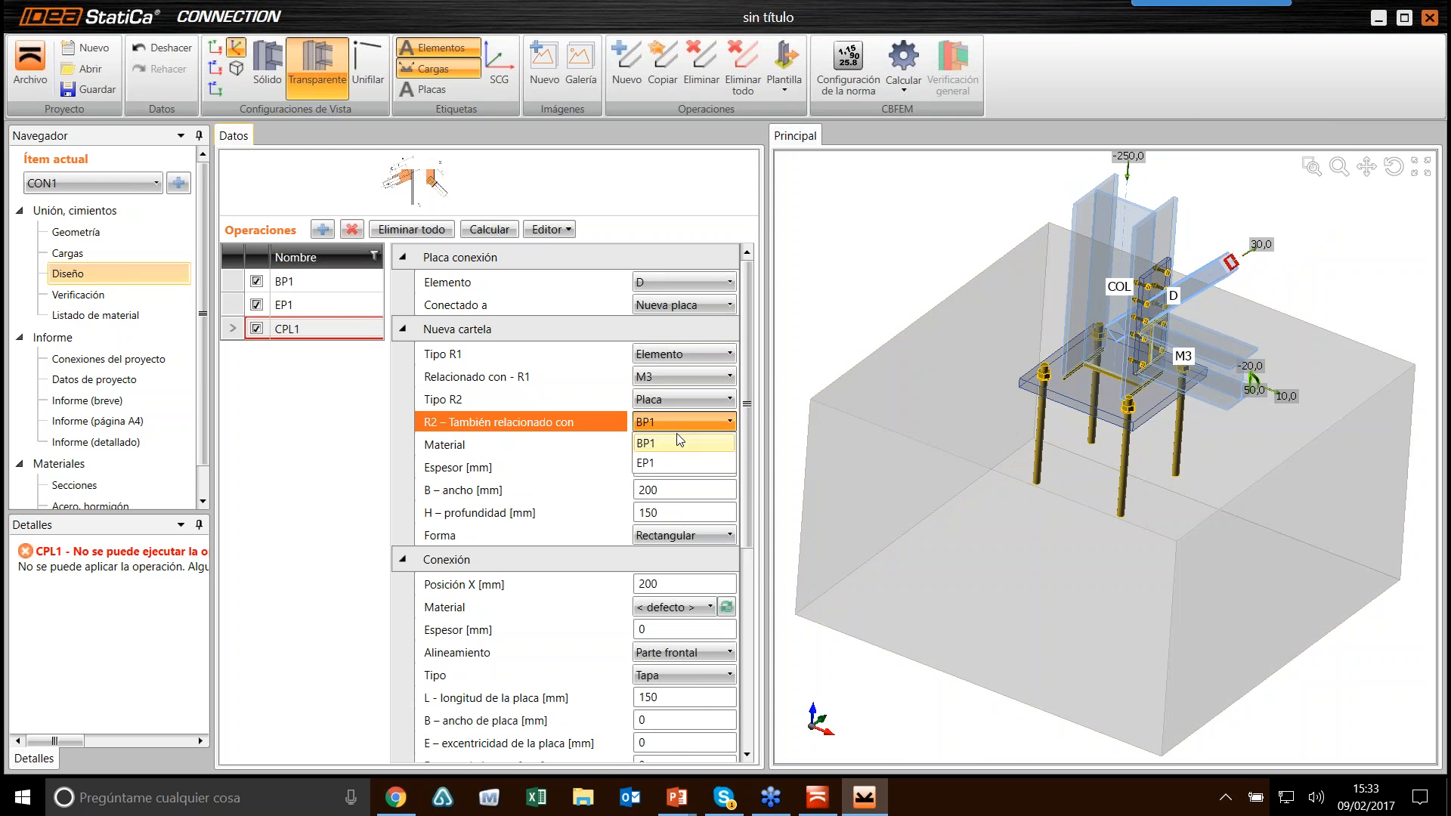
left_click(666, 465)
scroll(1119, 312, "up", 5)
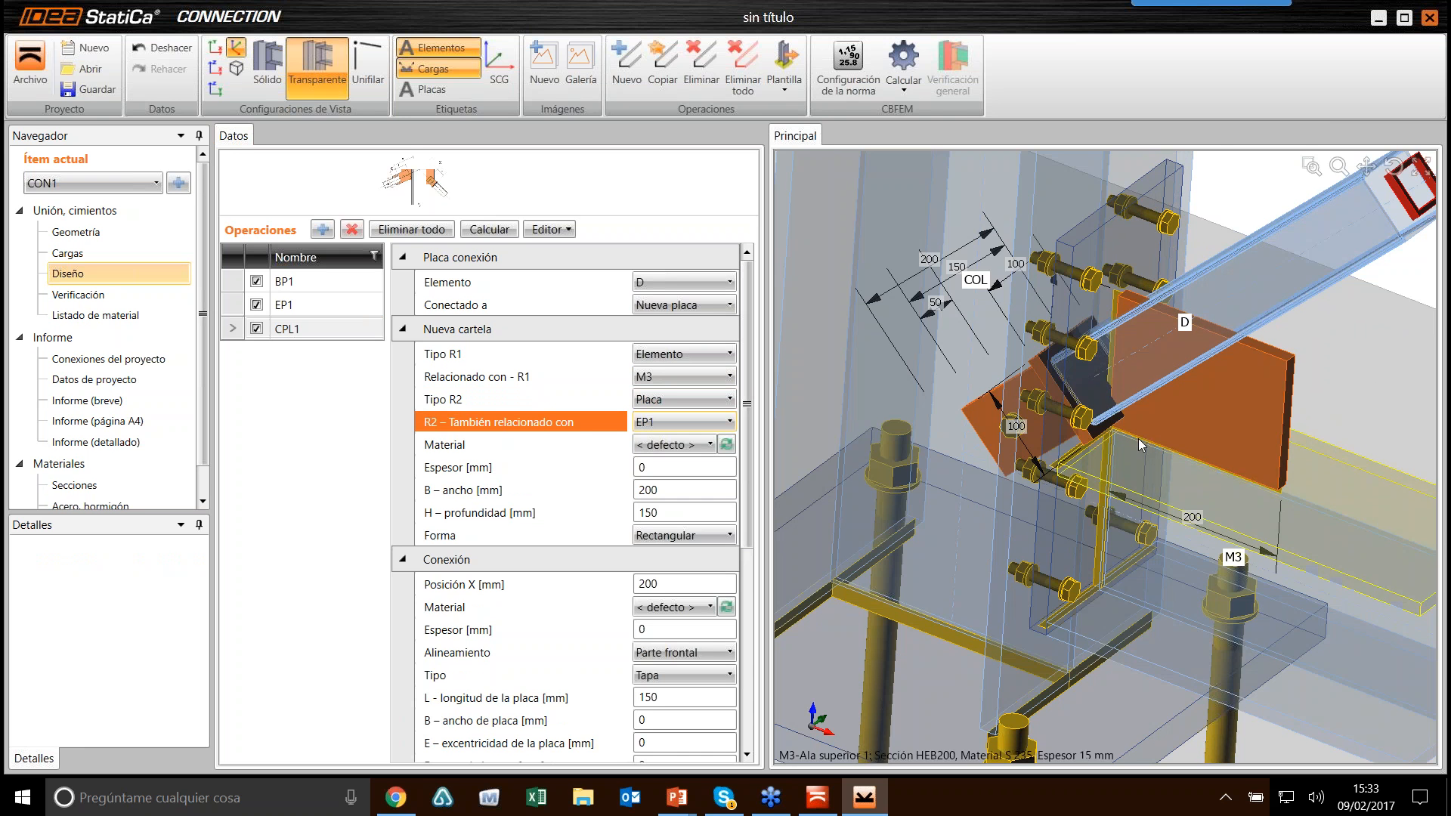
scroll(1251, 450, "down", 3)
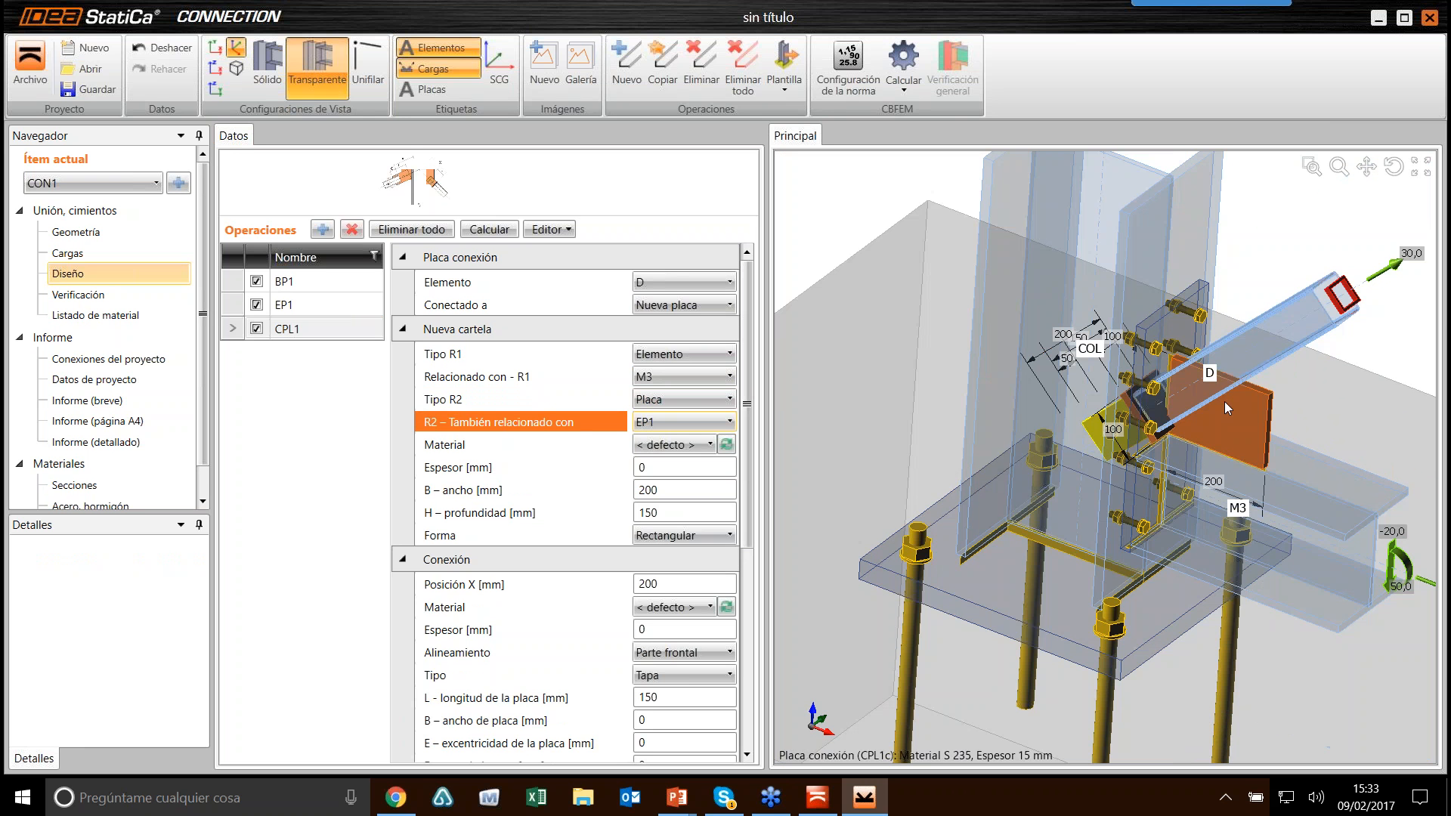
scroll(1140, 408, "down", 2)
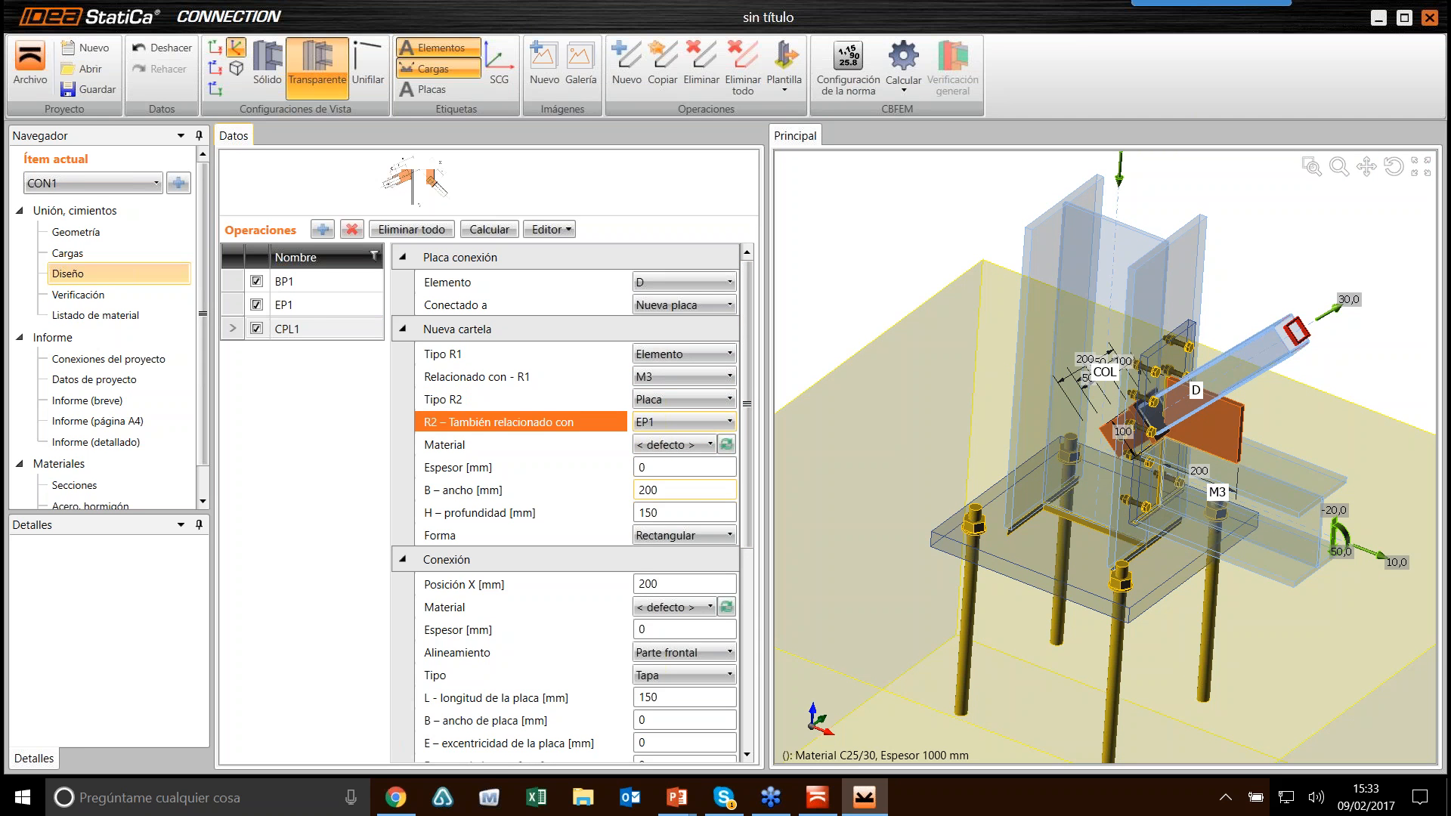
Step: Set the gusset's width to 180 mm and its depth to 250 mm
left_click(684, 490)
type("180")
left_click(701, 512)
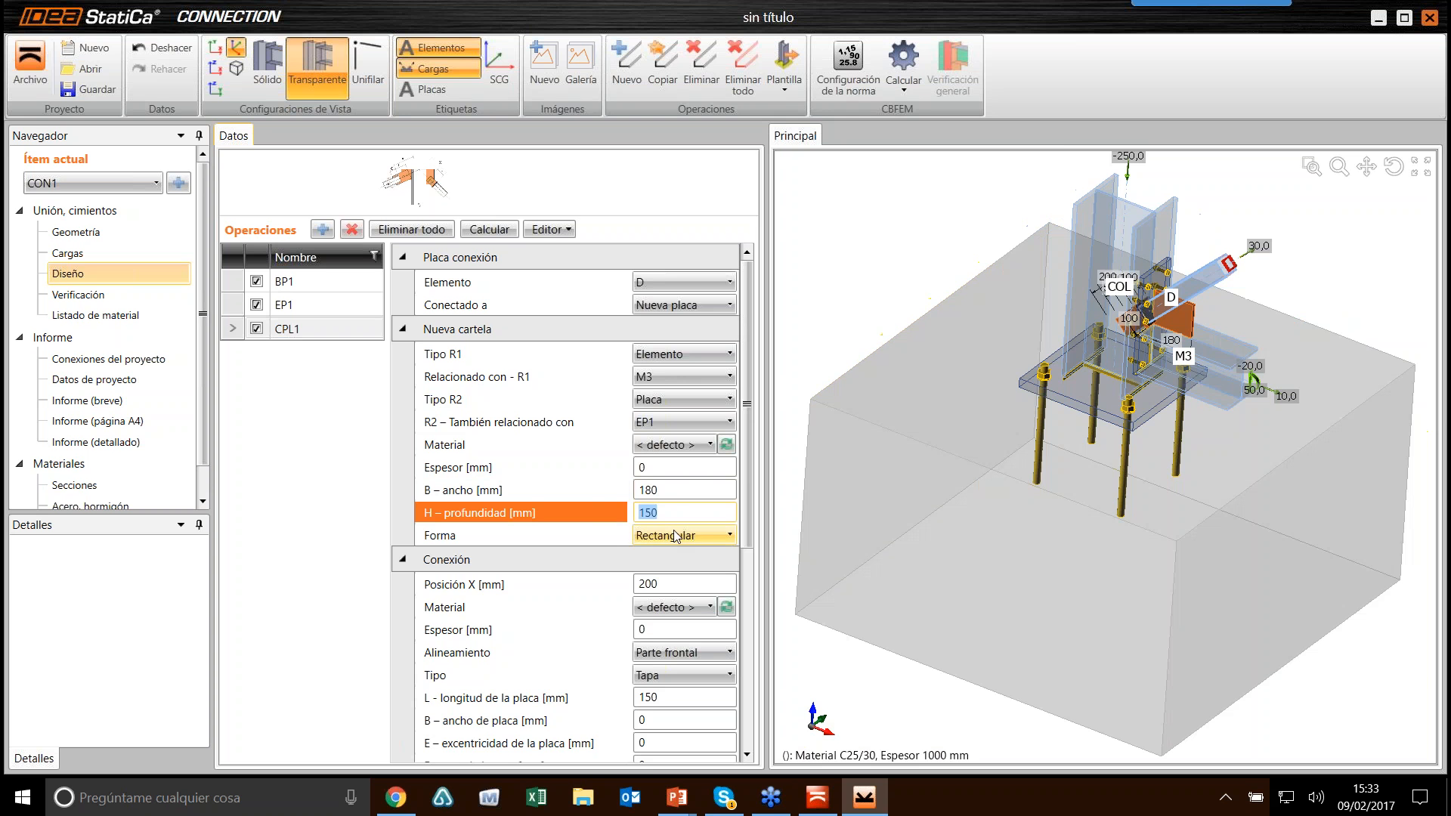
type("250")
key("Tab")
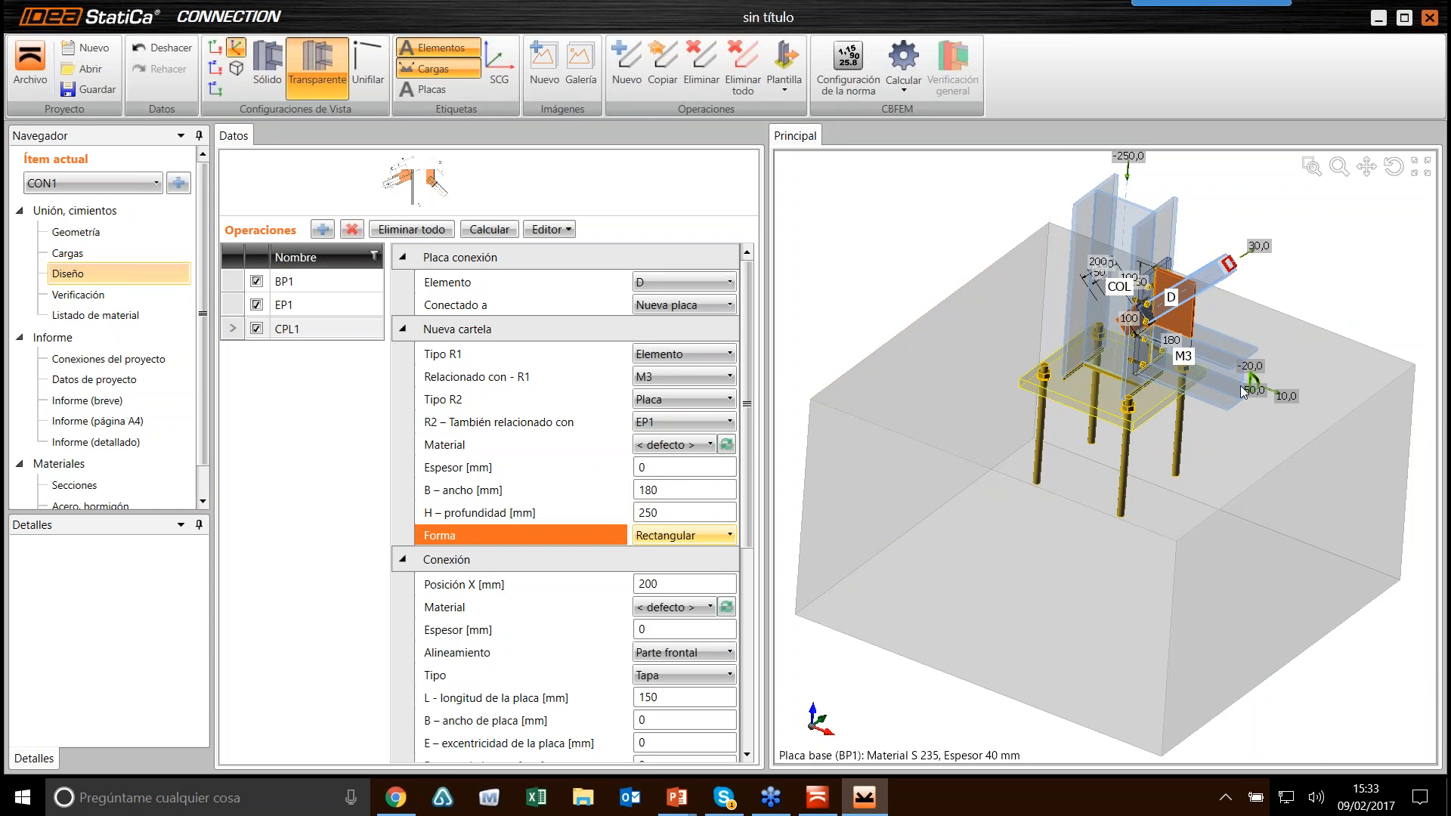
Step: Set the connection's X position along D to 460 mm and check the connection plate's placement on the gusset
scroll(1295, 298, "up", 2)
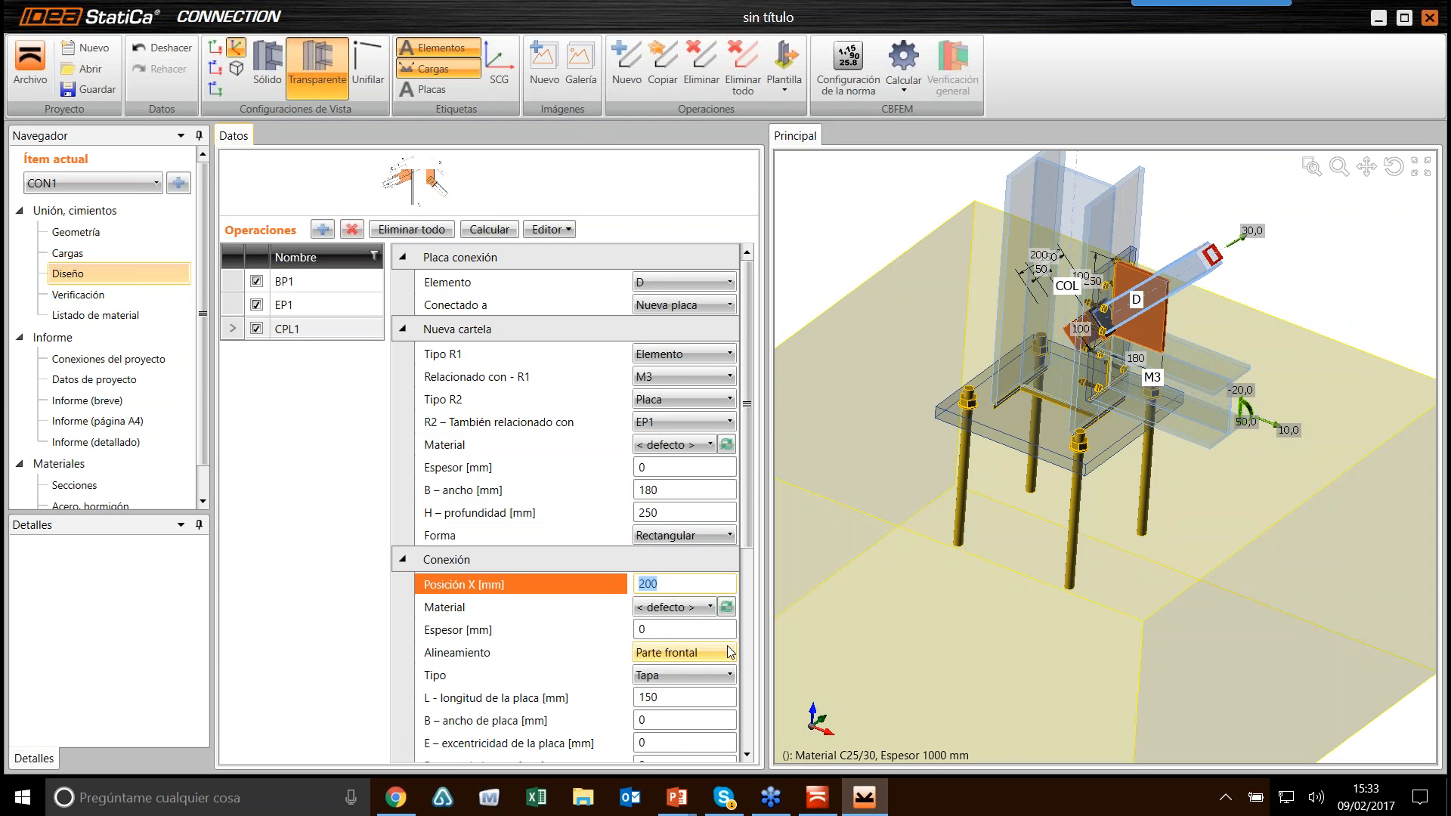
key("Tab")
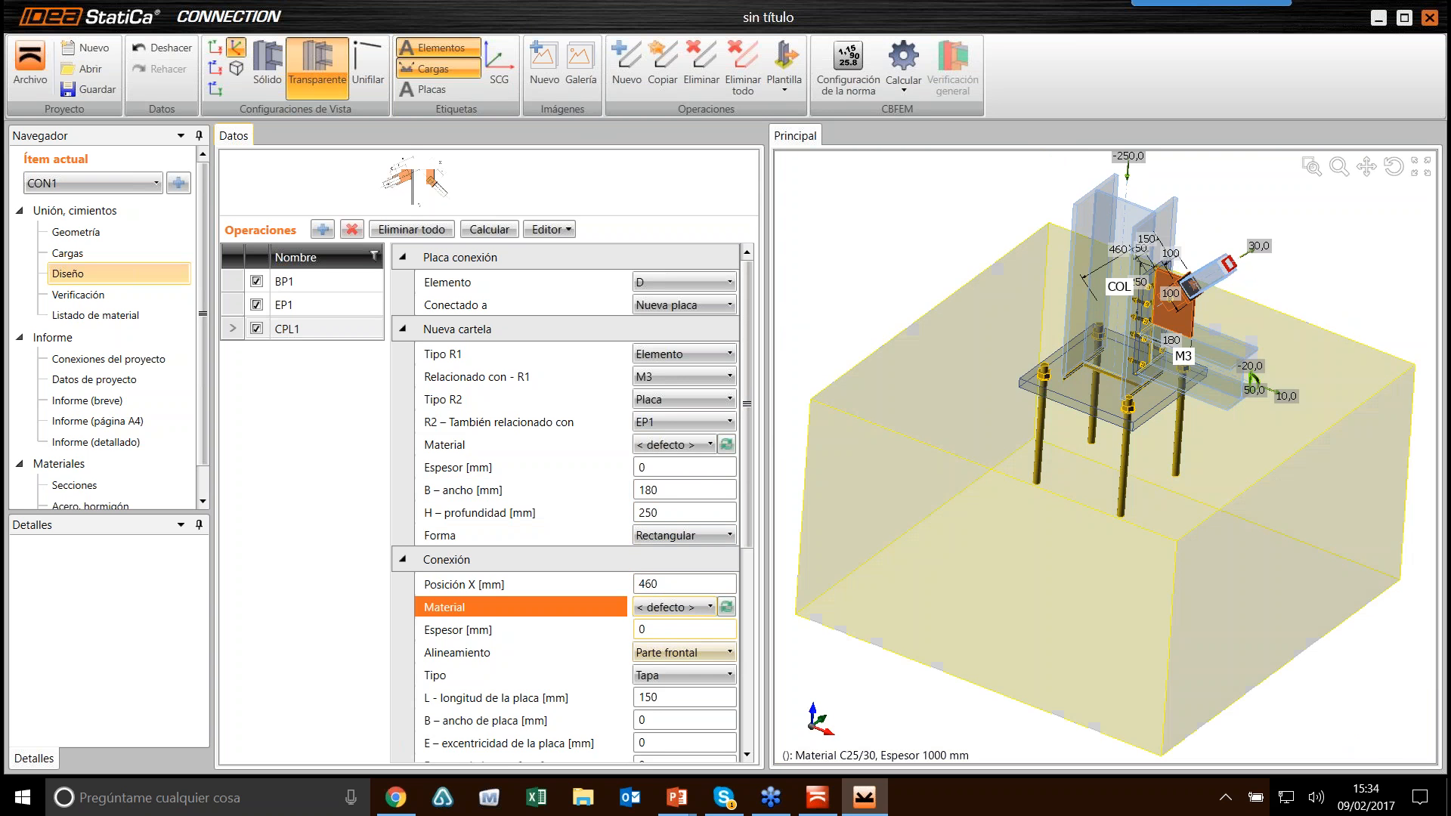
scroll(1288, 309, "up", 5)
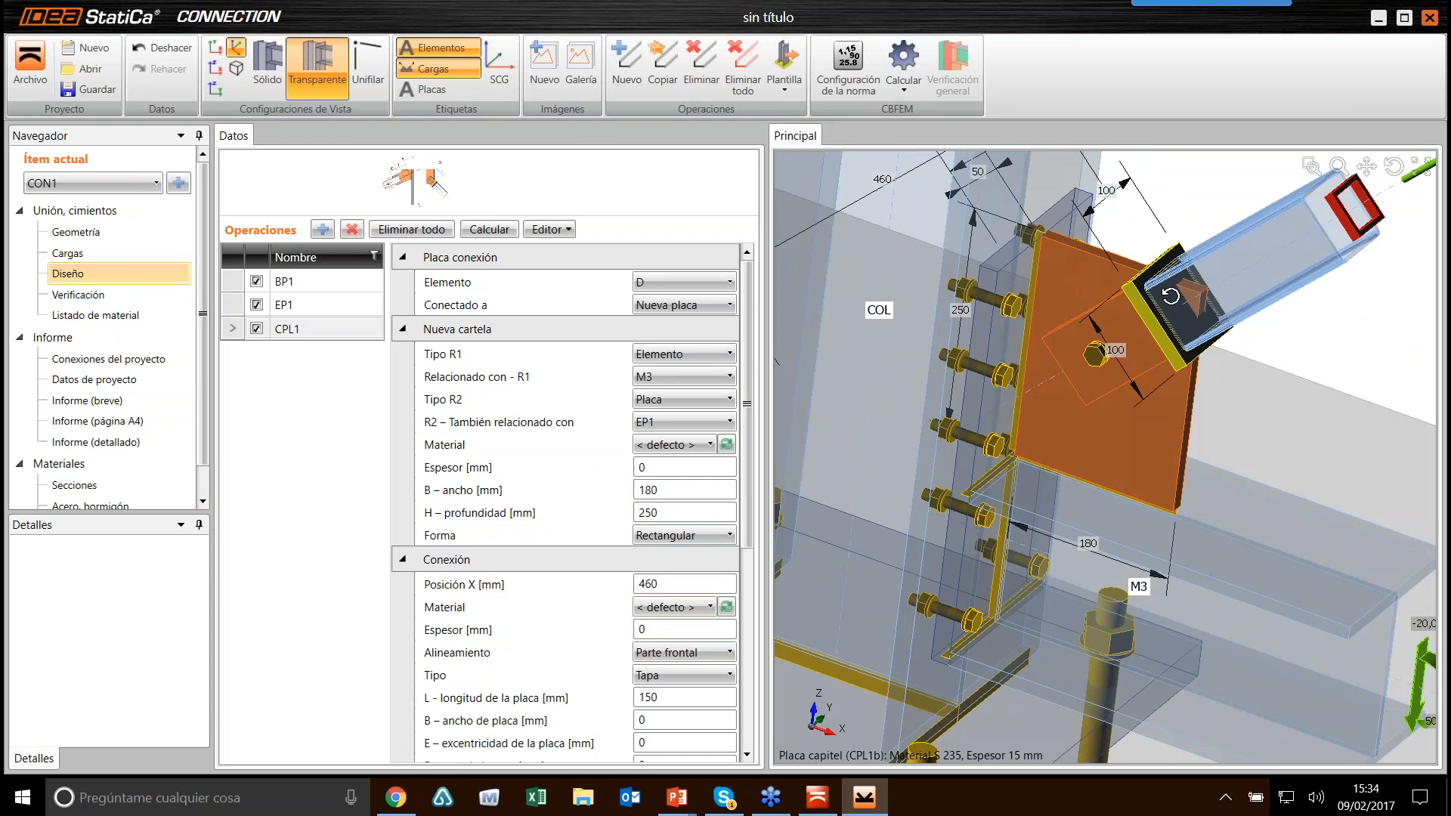
scroll(1170, 295, "up", 5)
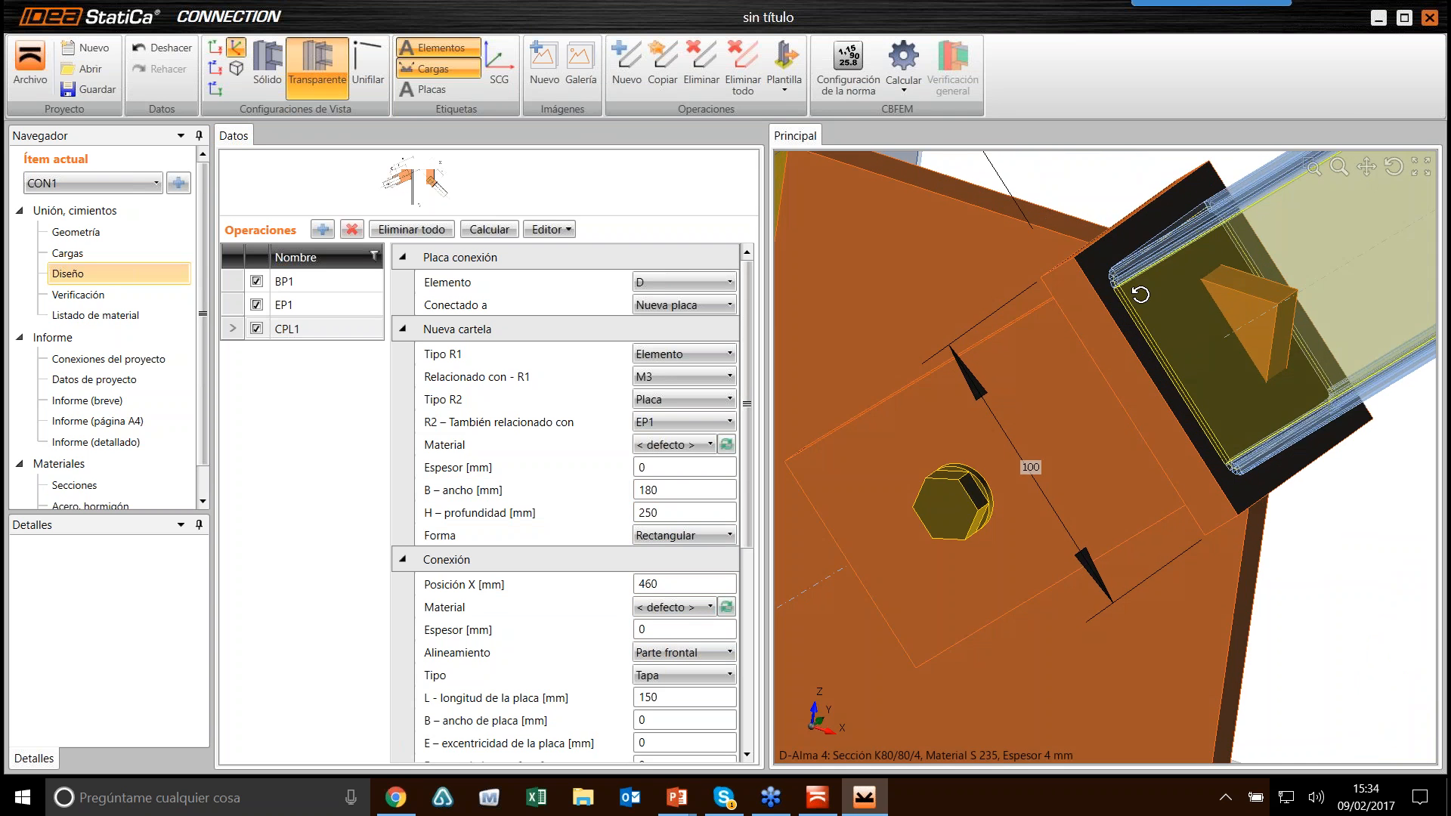
scroll(990, 294, "down", 2)
mouse_move(1005, 287)
right_mouse_down()
mouse_move(1096, 340)
mouse_move(1076, 363)
mouse_move(1062, 353)
mouse_move(1115, 347)
mouse_move(1017, 308)
right_mouse_up()
scroll(1021, 302, "down", 6)
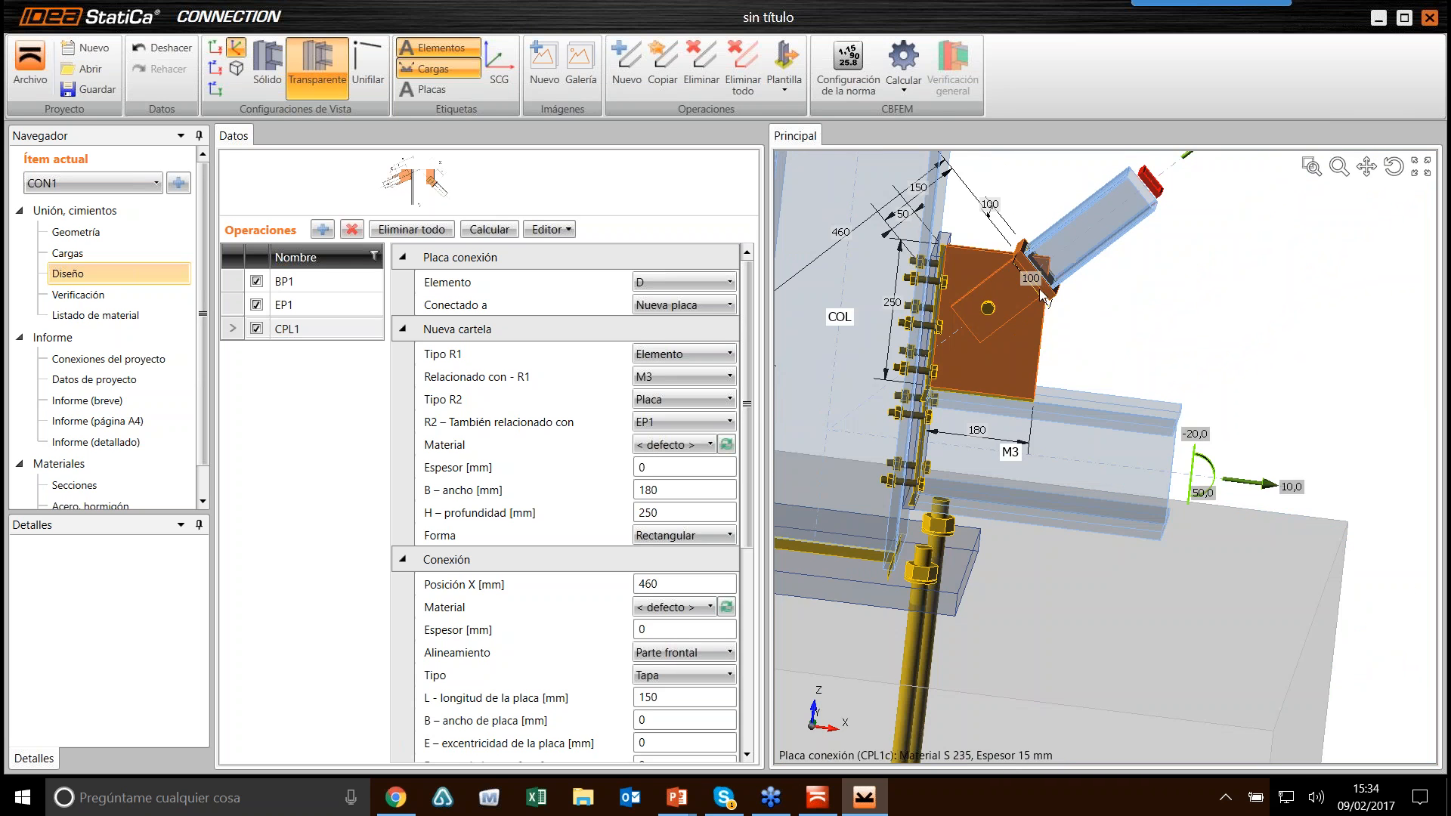
right_click_drag(1028, 274, 1058, 265)
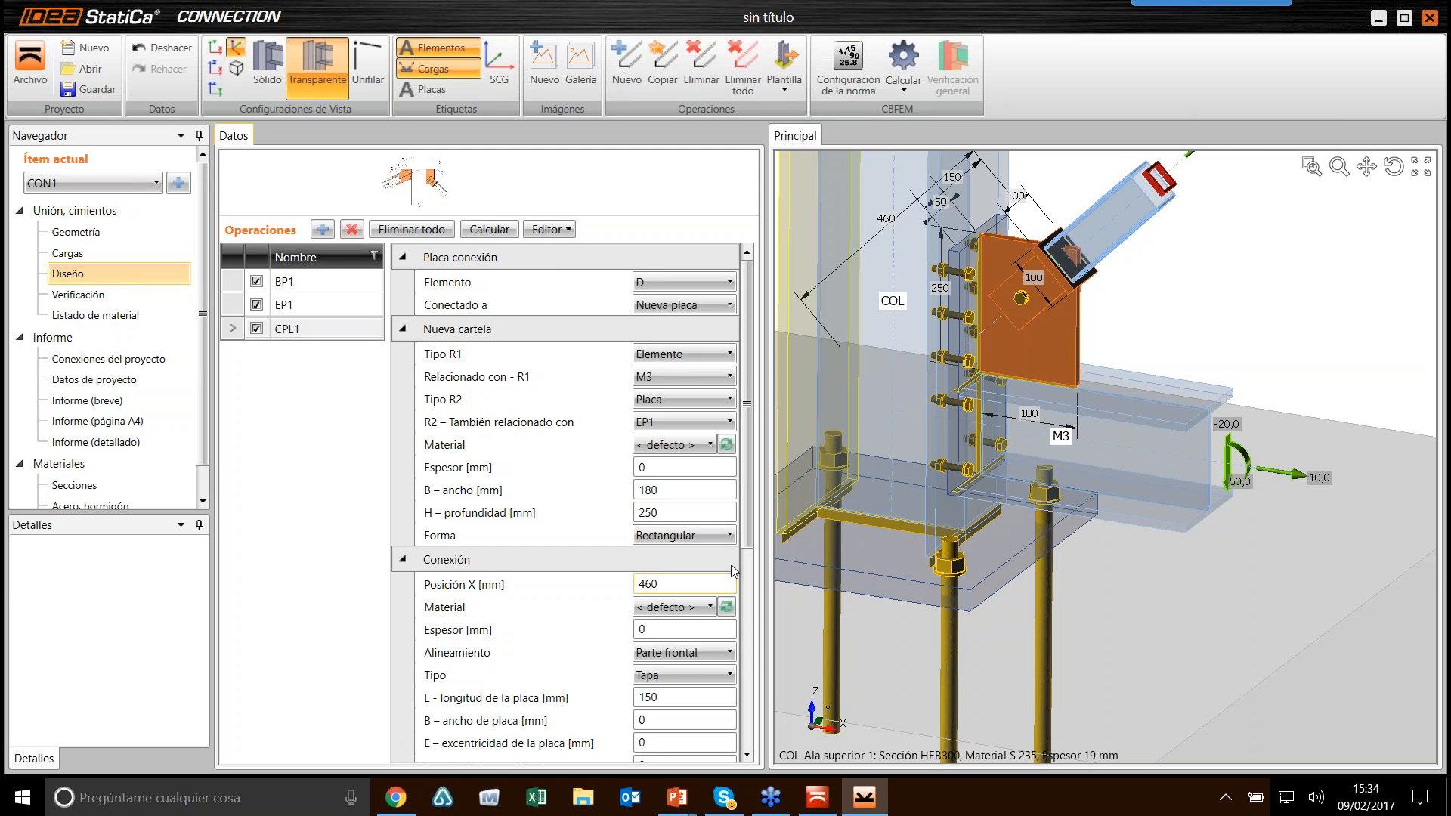
Step: Try the "Tapa 2x" connection type for CPL1 and inspect the plates at D's end
scroll(751, 548, "down", 1)
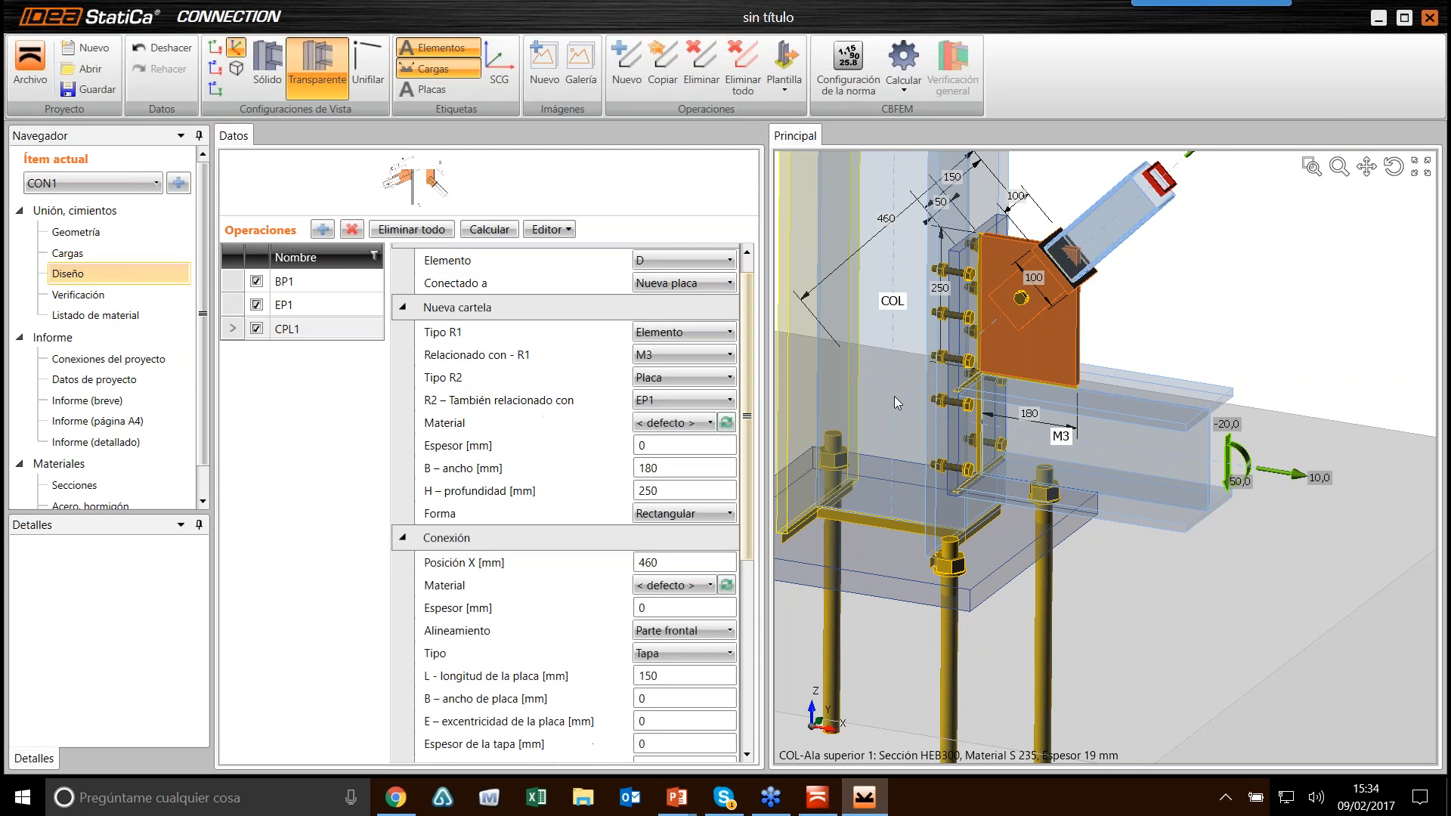
middle_click_drag(1042, 325, 875, 363)
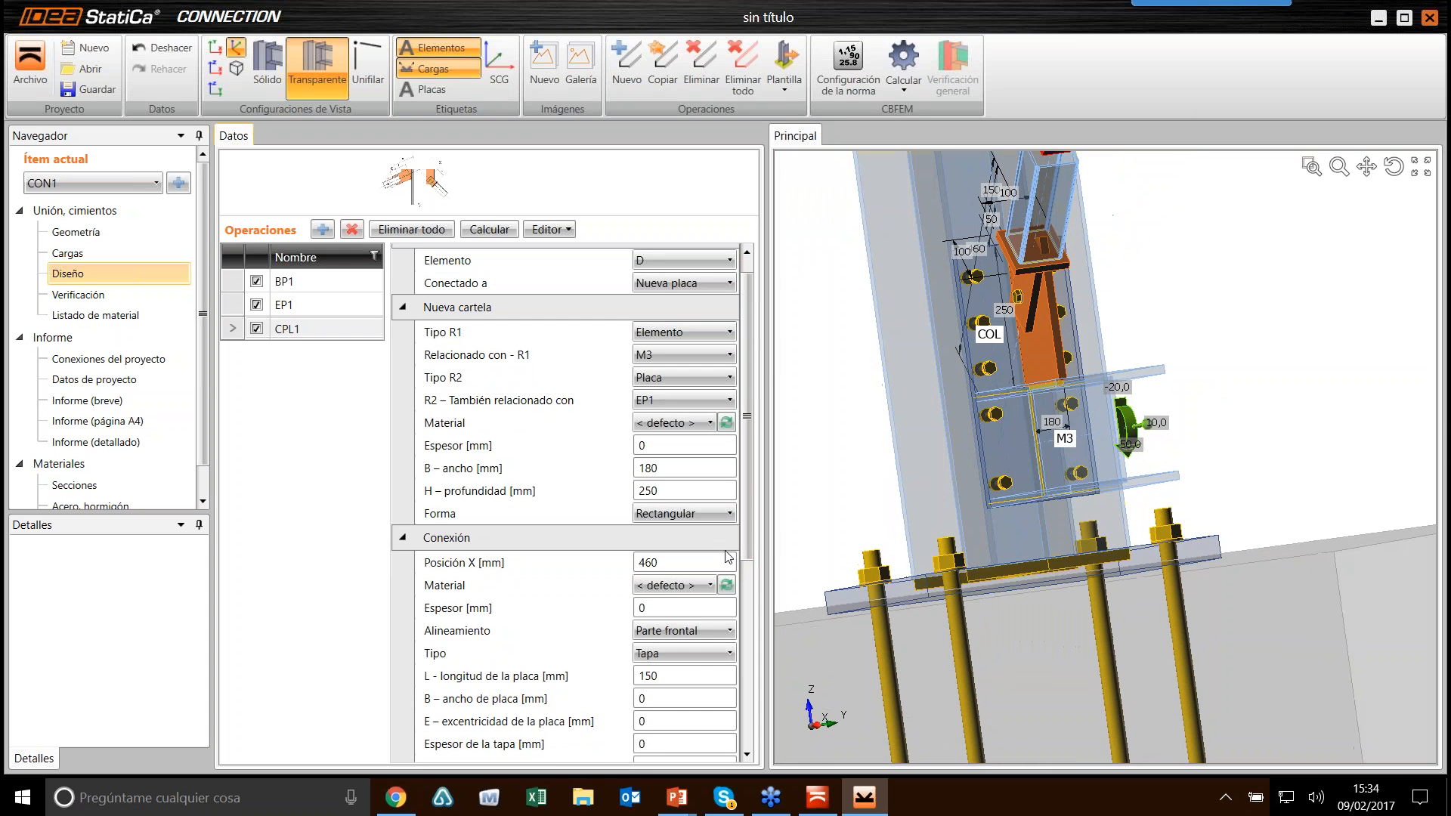
left_click(703, 659)
left_click(665, 674)
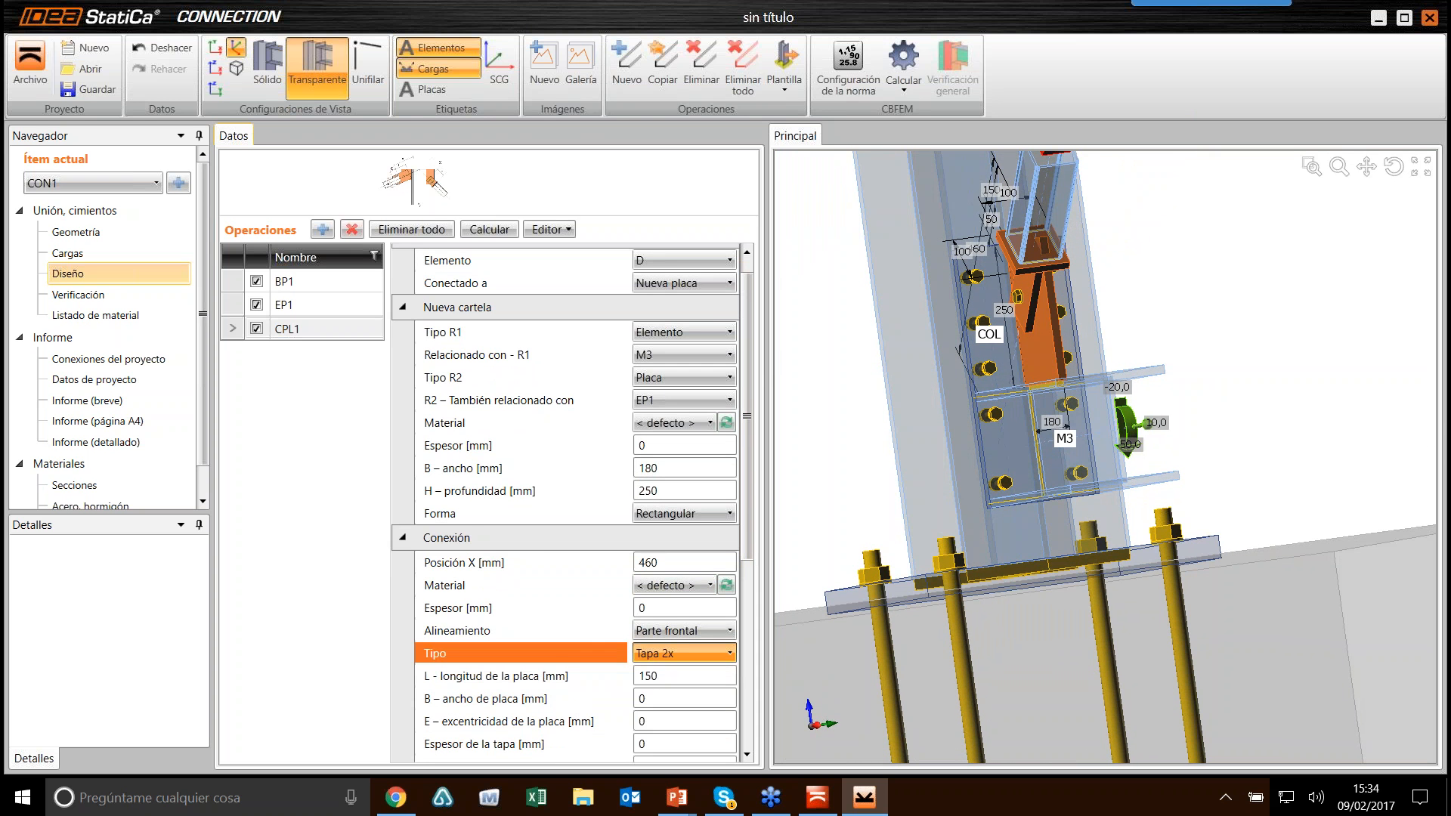
scroll(1098, 269, "up", 5)
middle_click_drag(1098, 269, 1082, 301)
Step: Keep the alignment at "Parte frontal" and try the "Elemento con mue…" connection type, inspecting D's joint with the gusset
left_click(684, 630)
left_click(665, 651)
left_click(684, 652)
left_click(688, 715)
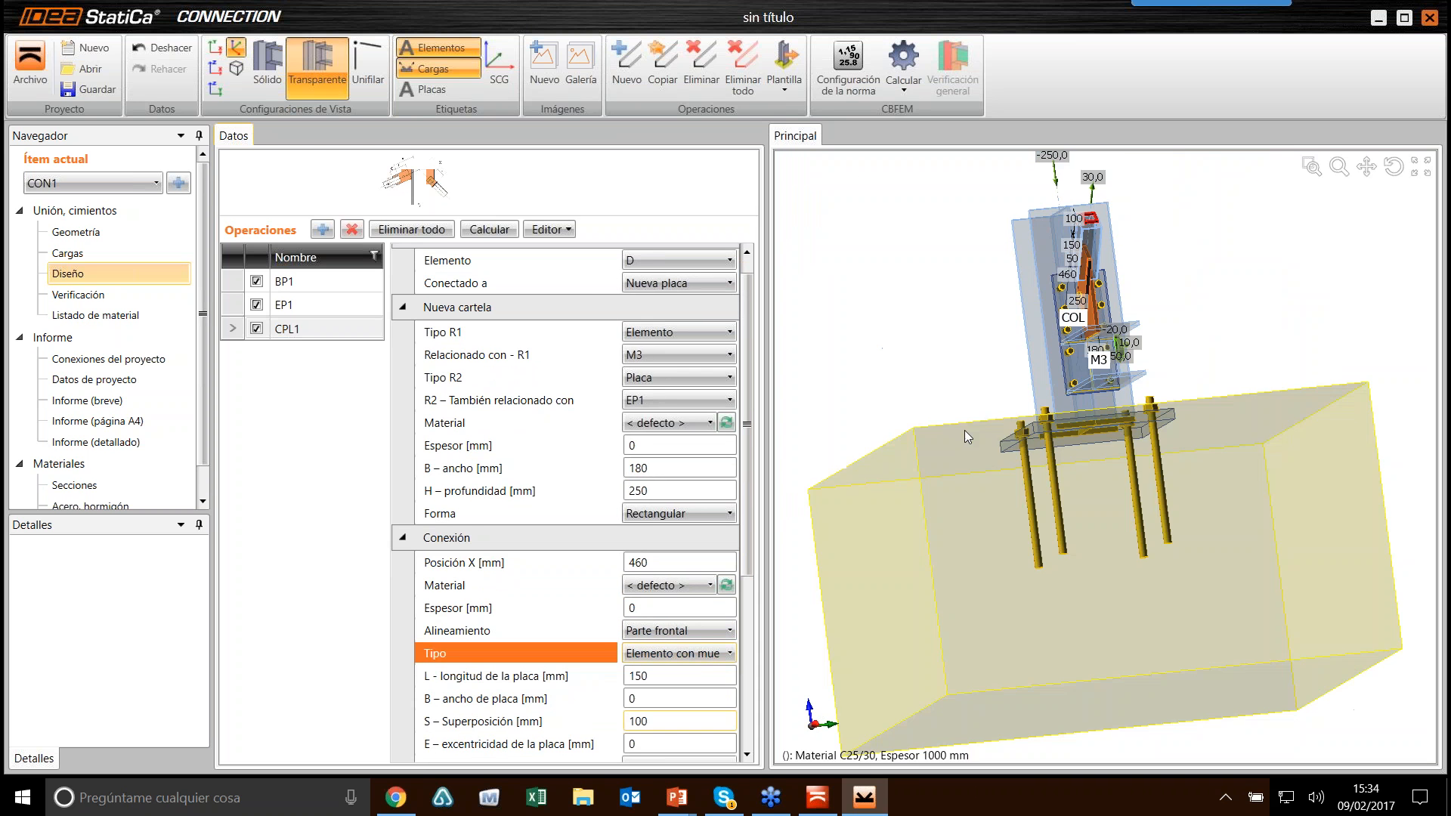
scroll(1138, 265, "up", 6)
middle_click_drag(1139, 264, 1158, 290)
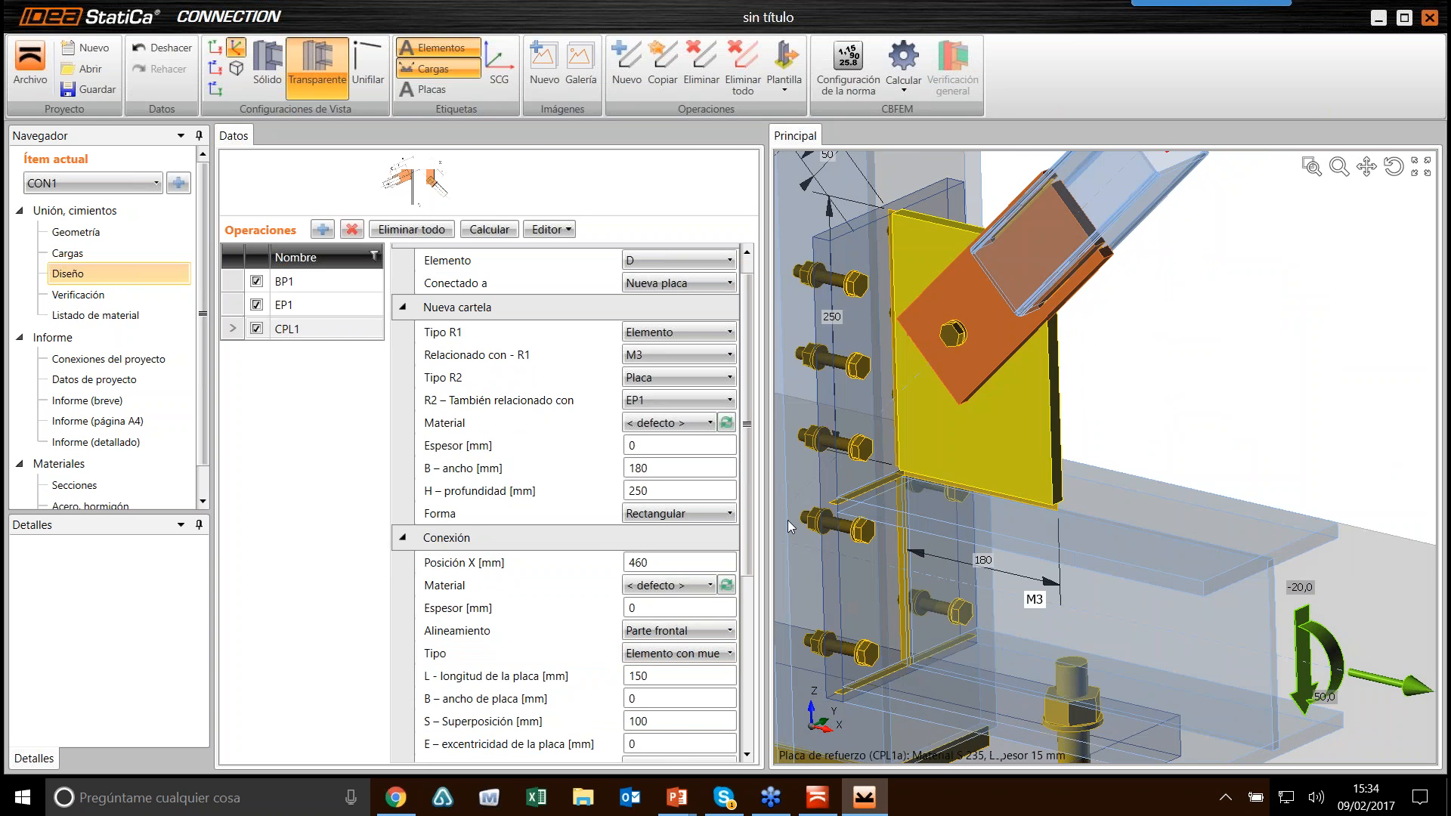
Step: Set CPL1's connection type to the slotted-member option "Elemento con entalladu…"
left_click(684, 653)
left_click(672, 754)
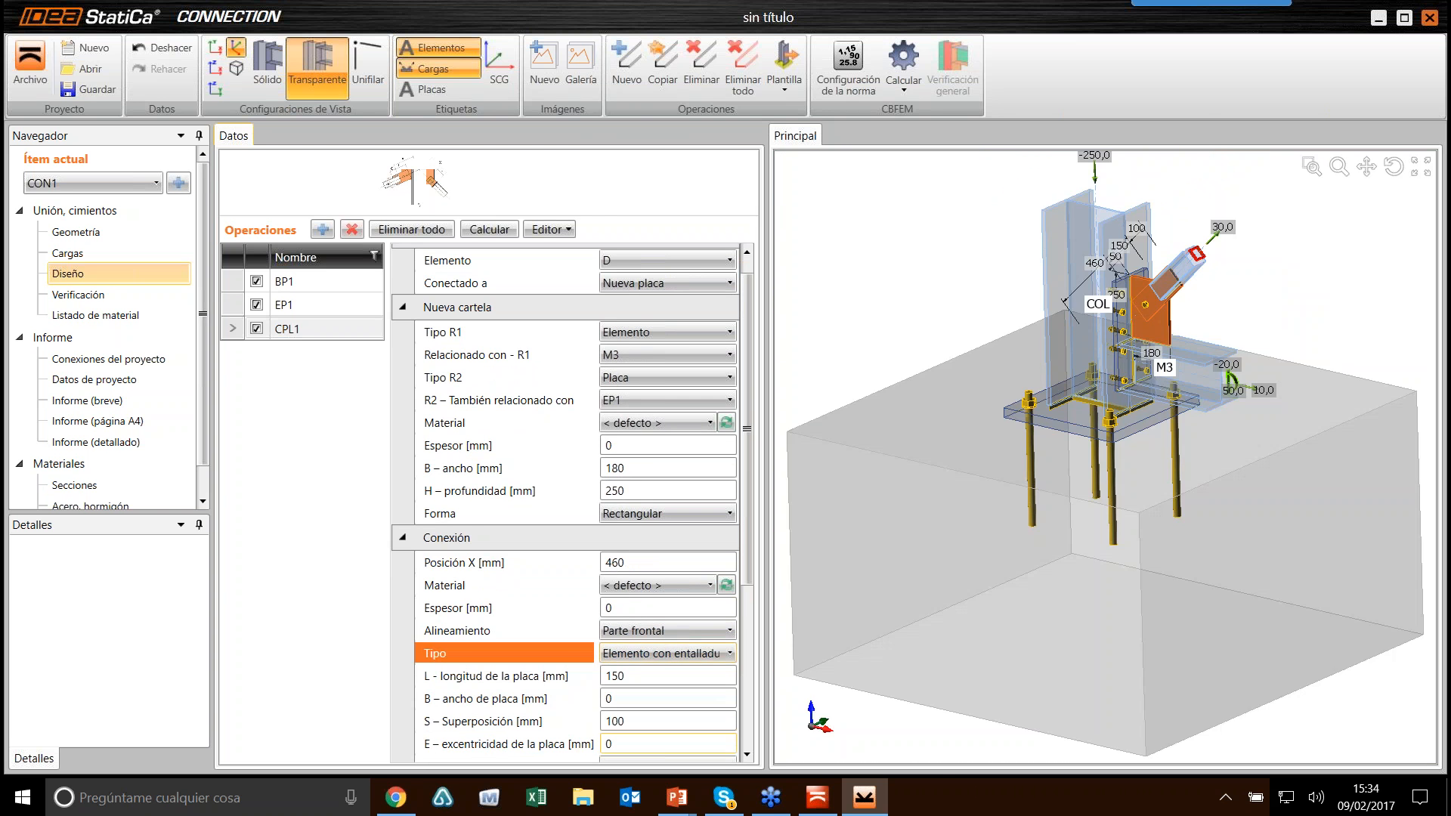
Step: Return CPL1's connection type to "Tapa 2x" and inspect the plates joining D to the gusset
scroll(1188, 283, "up", 6)
middle_click_drag(1188, 283, 1084, 257)
left_click(676, 656)
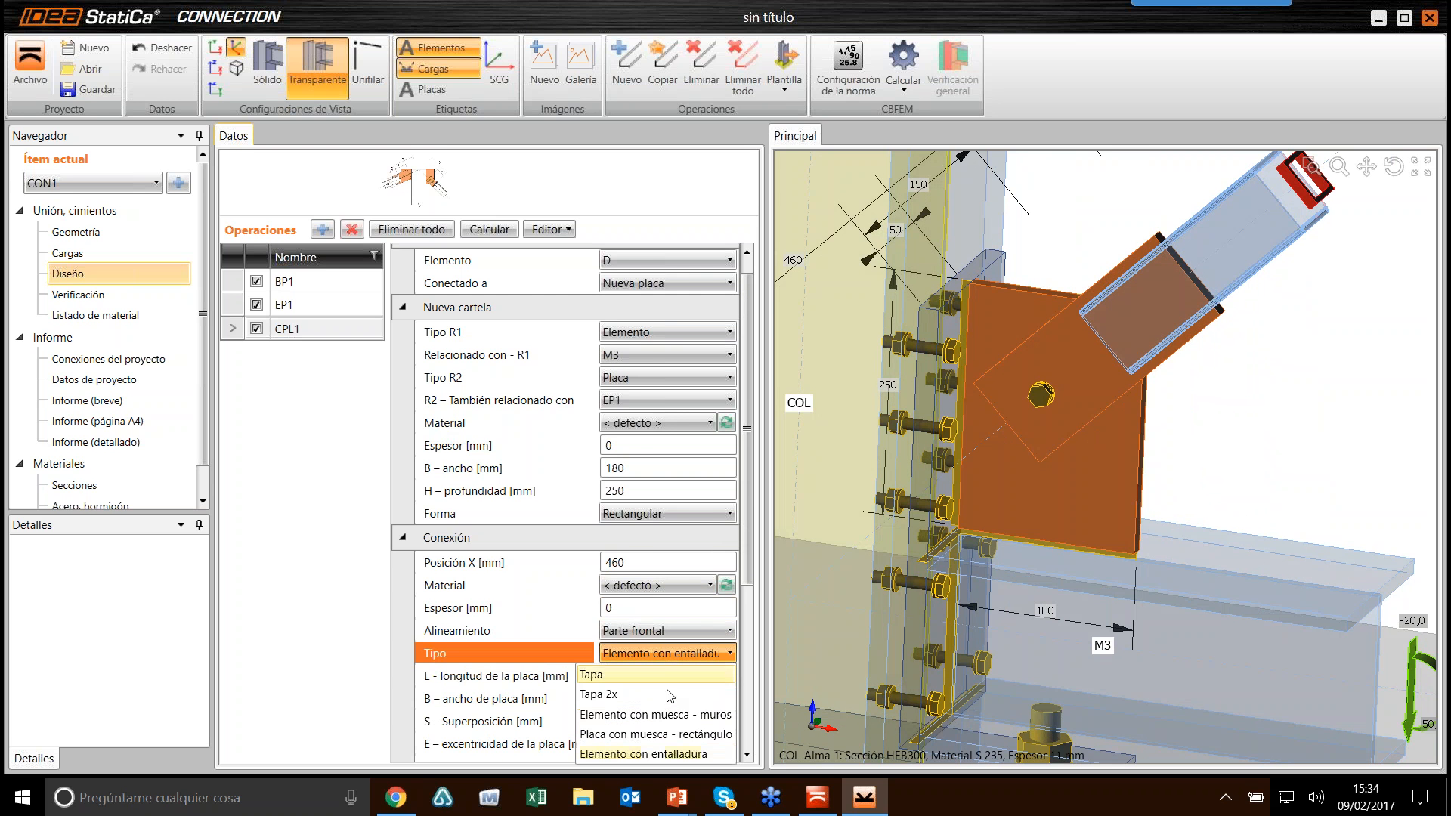
left_click(669, 693)
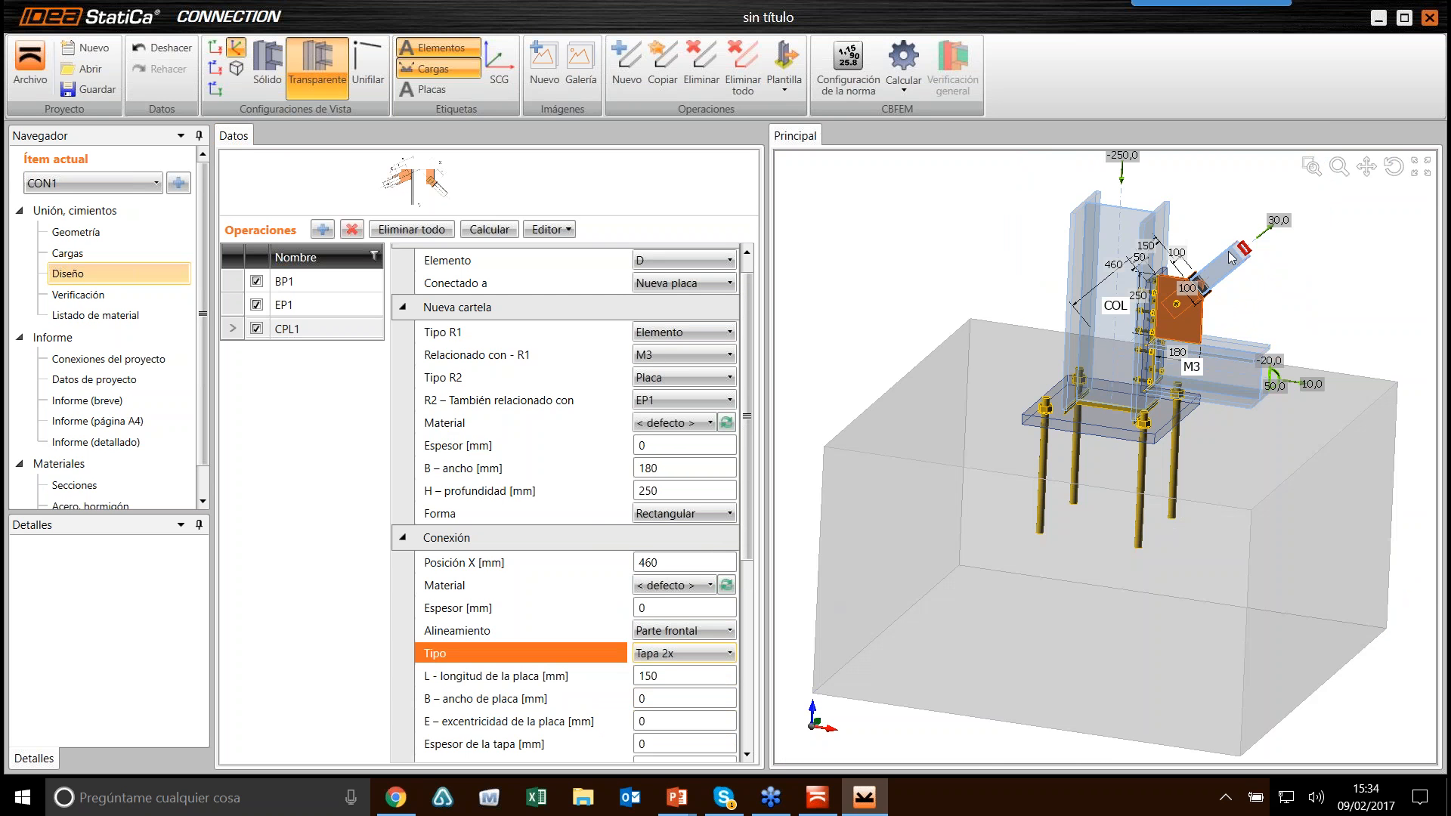
scroll(1230, 257, "up", 5)
middle_click_drag(1230, 258, 1066, 311)
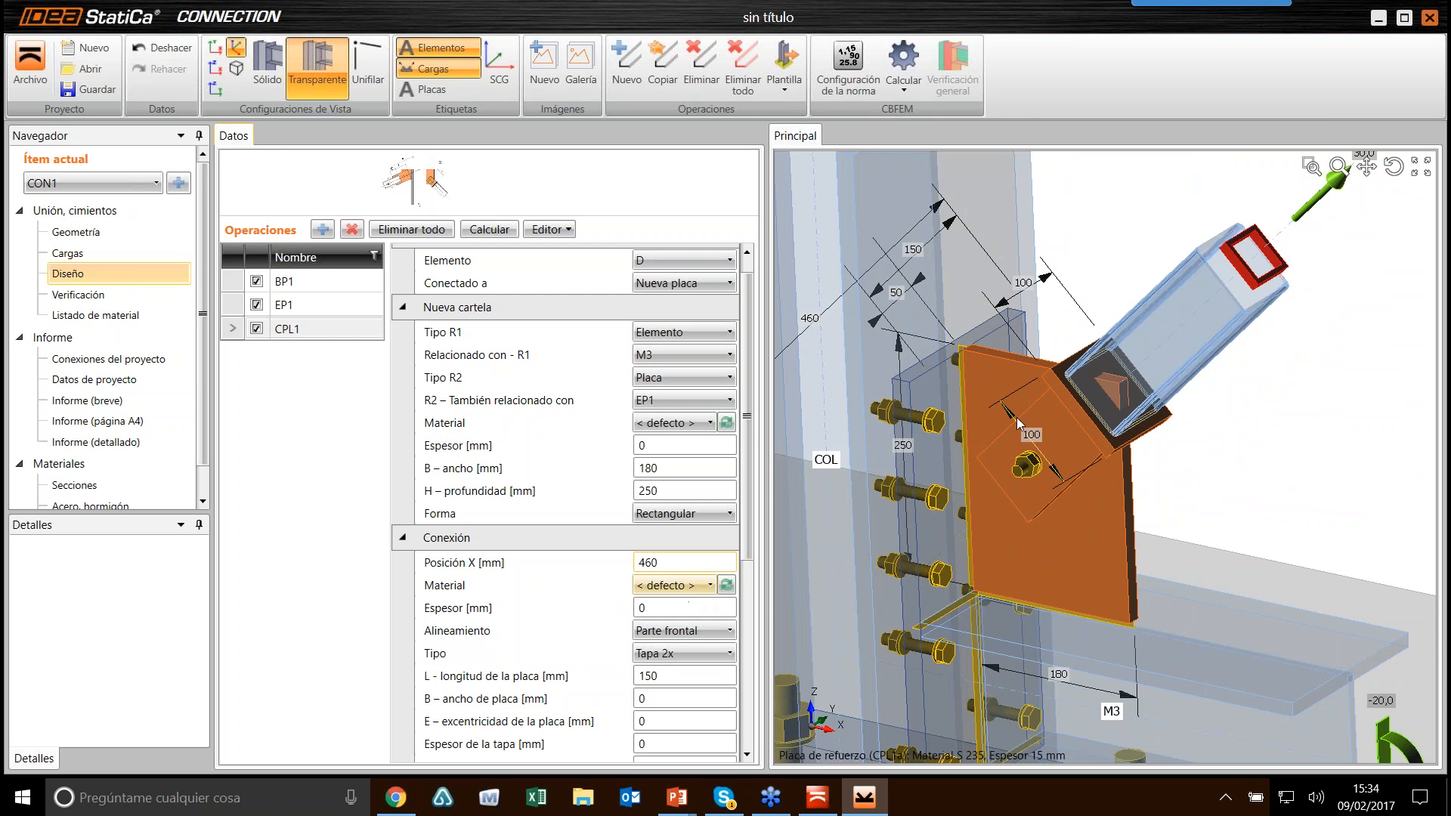
middle_click_drag(1027, 419, 888, 518)
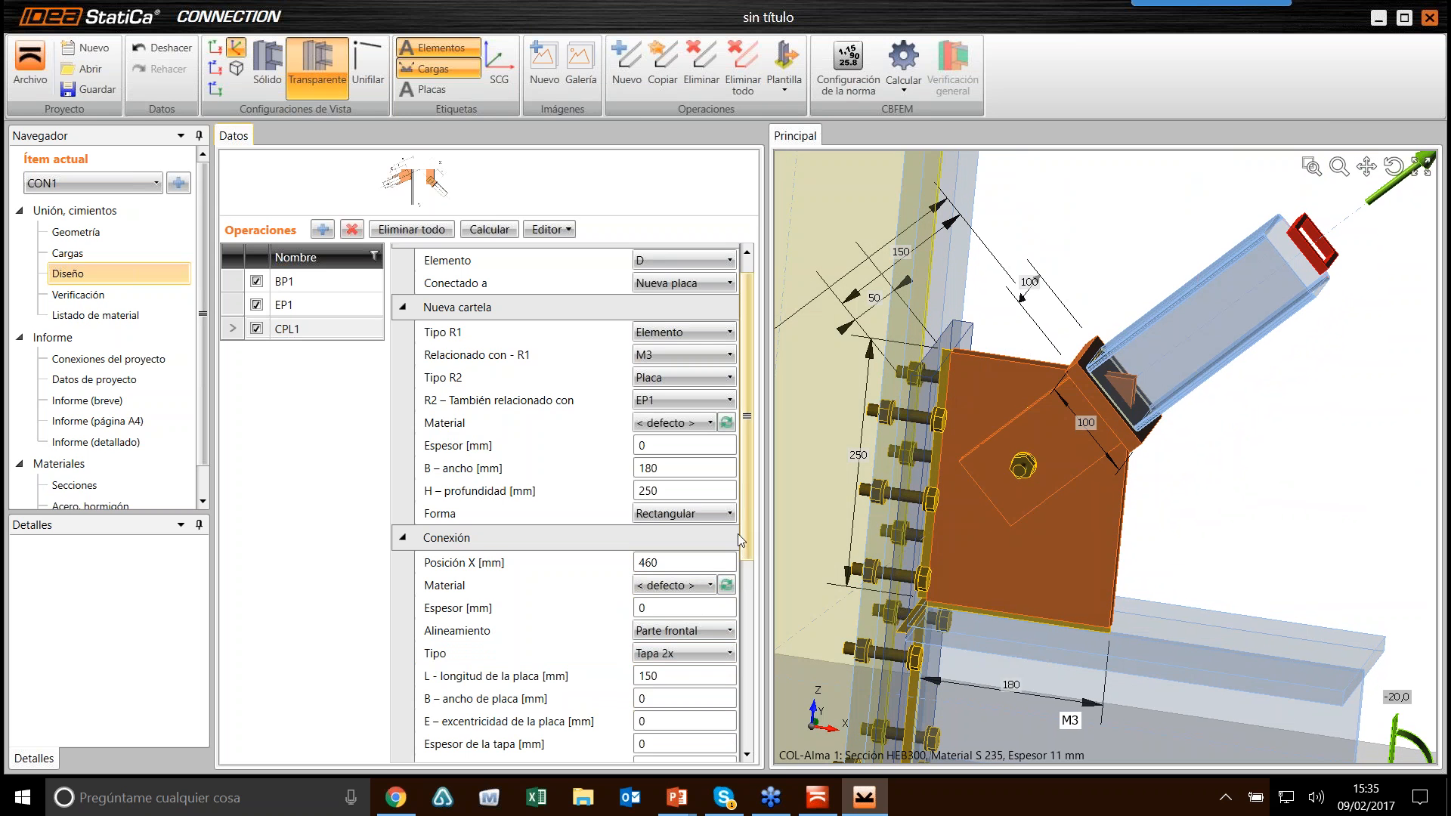
Step: Set CPL1's bolt positions to 50 50 mm for two bolts along the diagonal's axis
left_click_drag(745, 529, 745, 712)
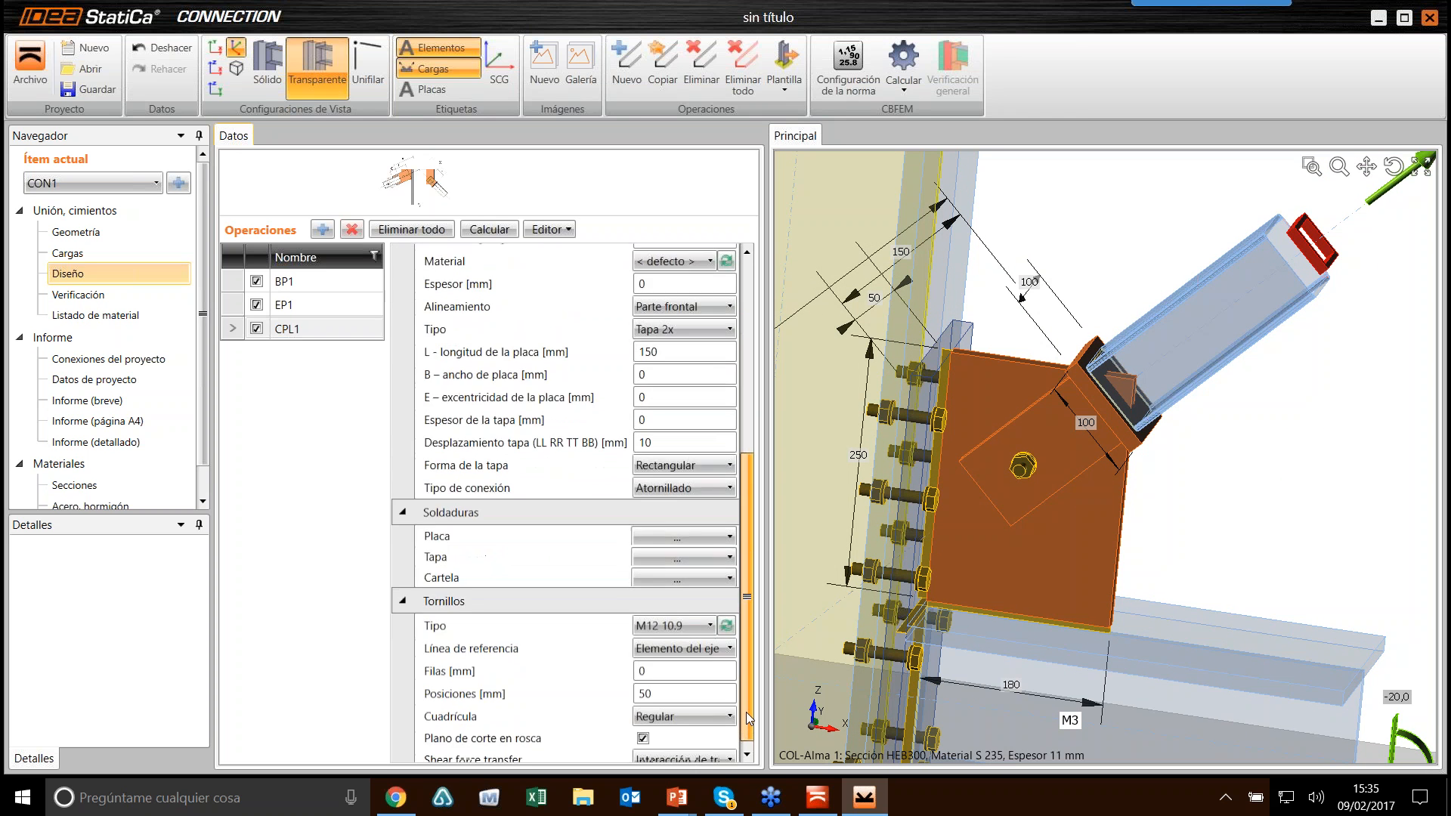
left_click(687, 689)
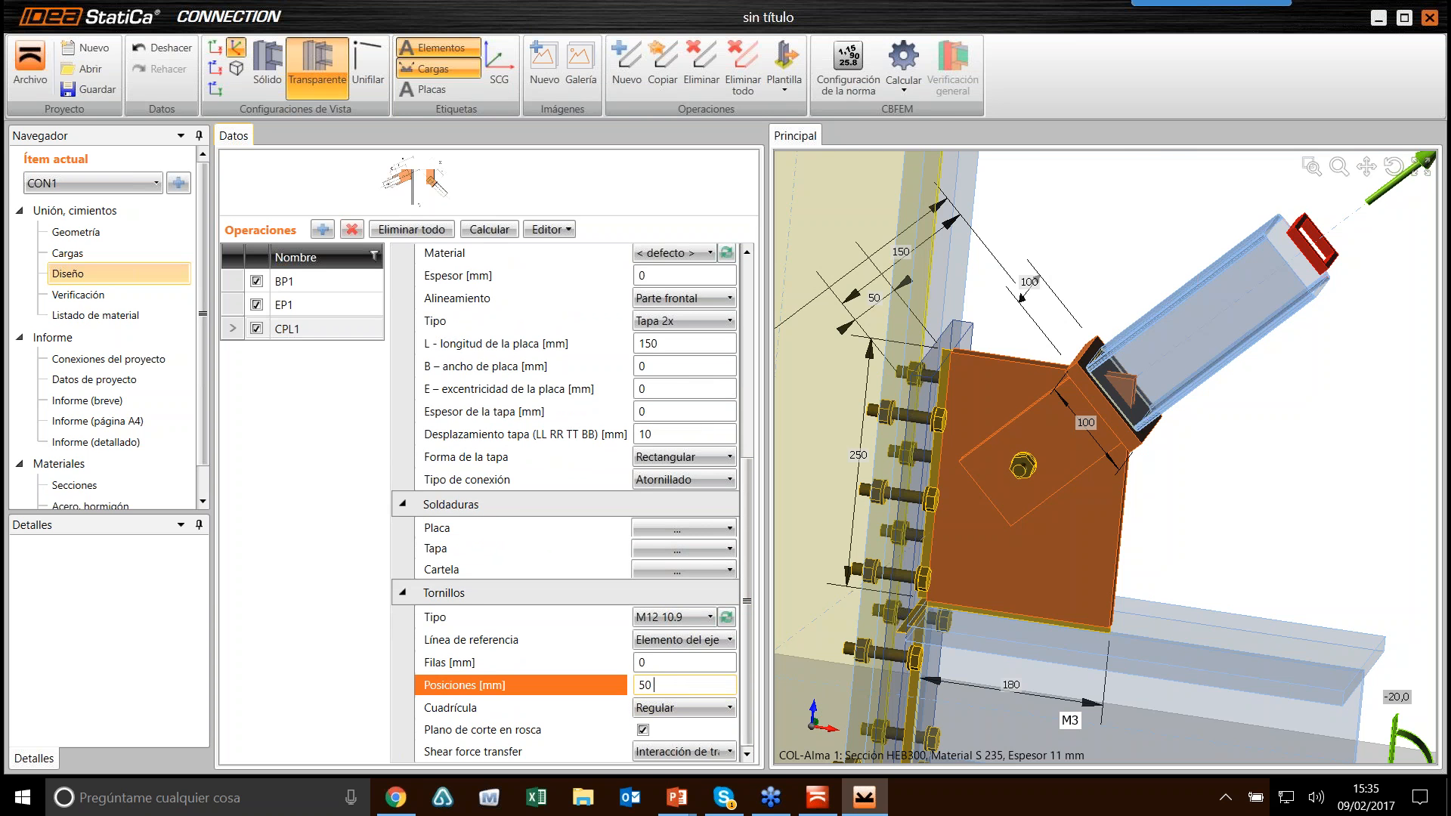
left_click(696, 666)
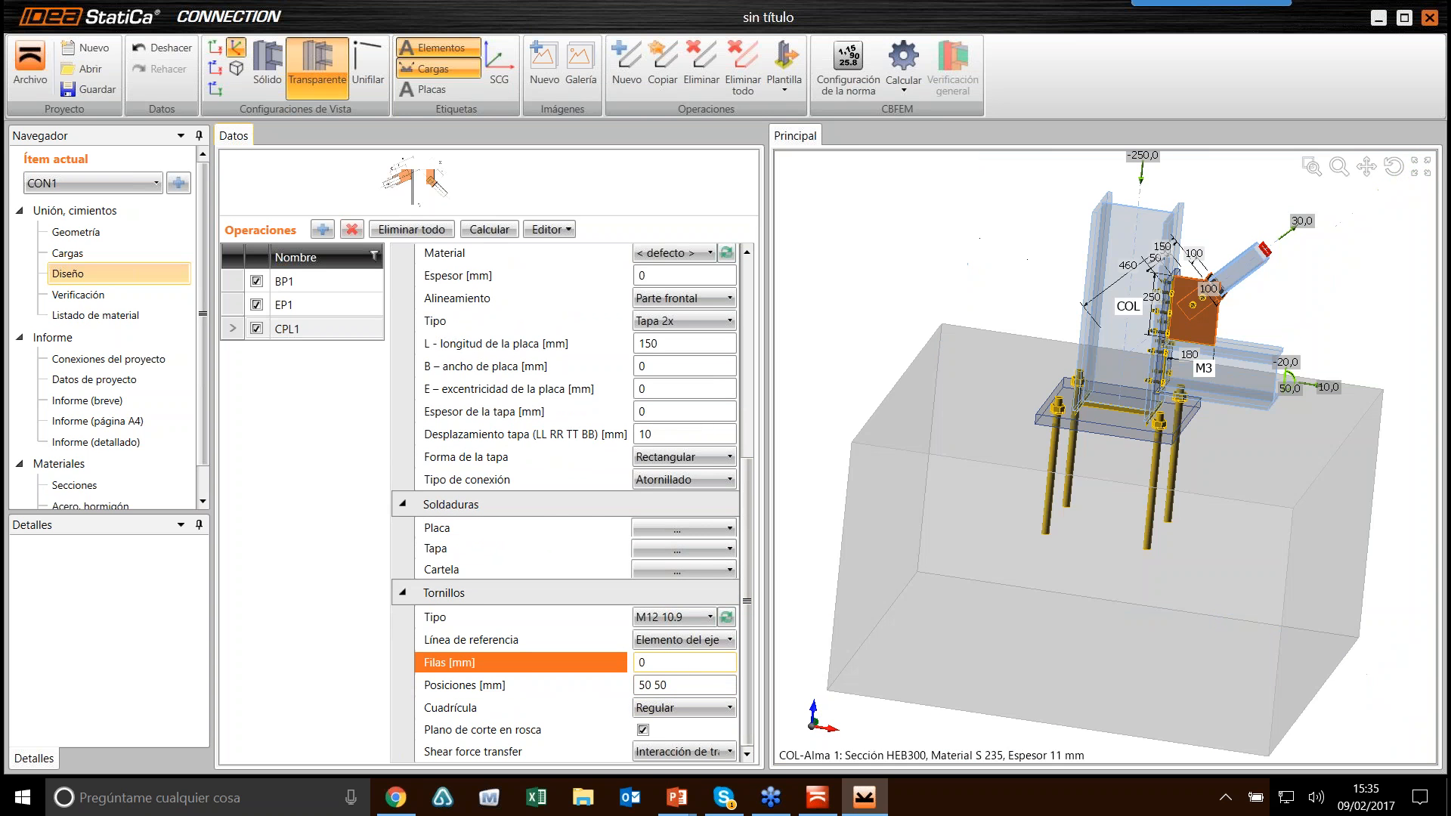
scroll(1234, 301, "up", 5)
scroll(1233, 302, "up", 4)
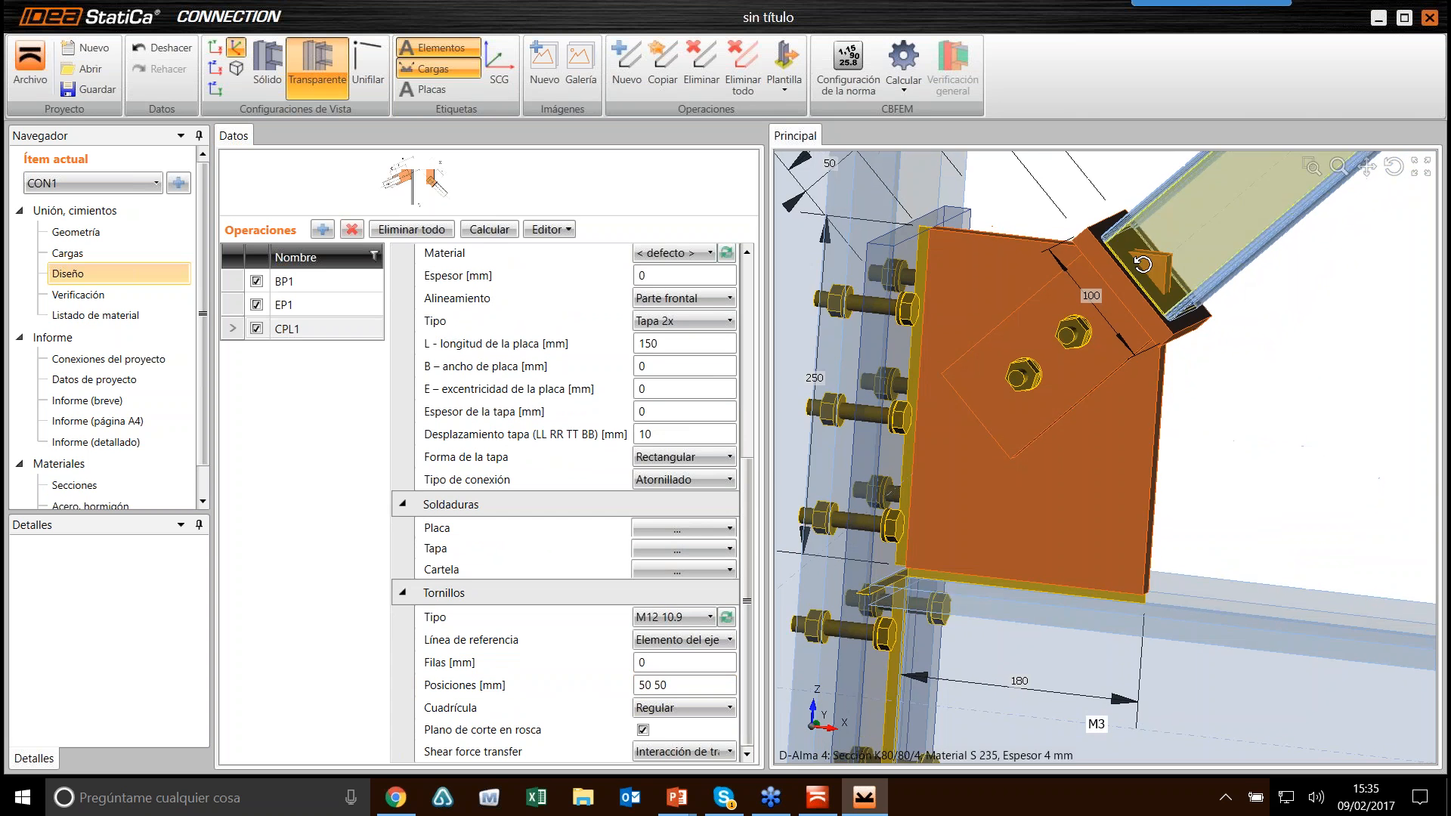
Step: Change CPL1's bolt assembly to M16 10.9
left_click(727, 616)
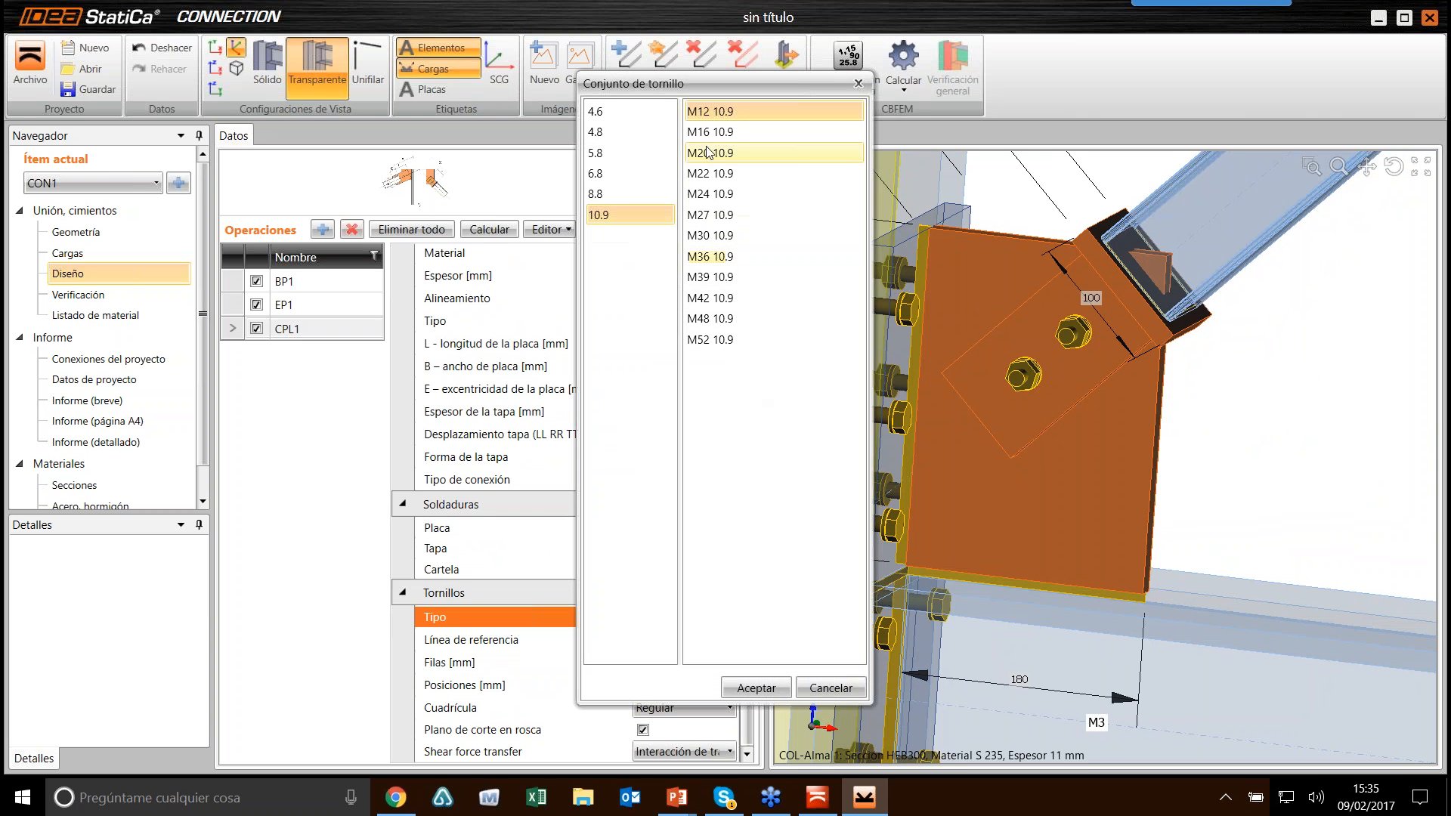
left_click(709, 132)
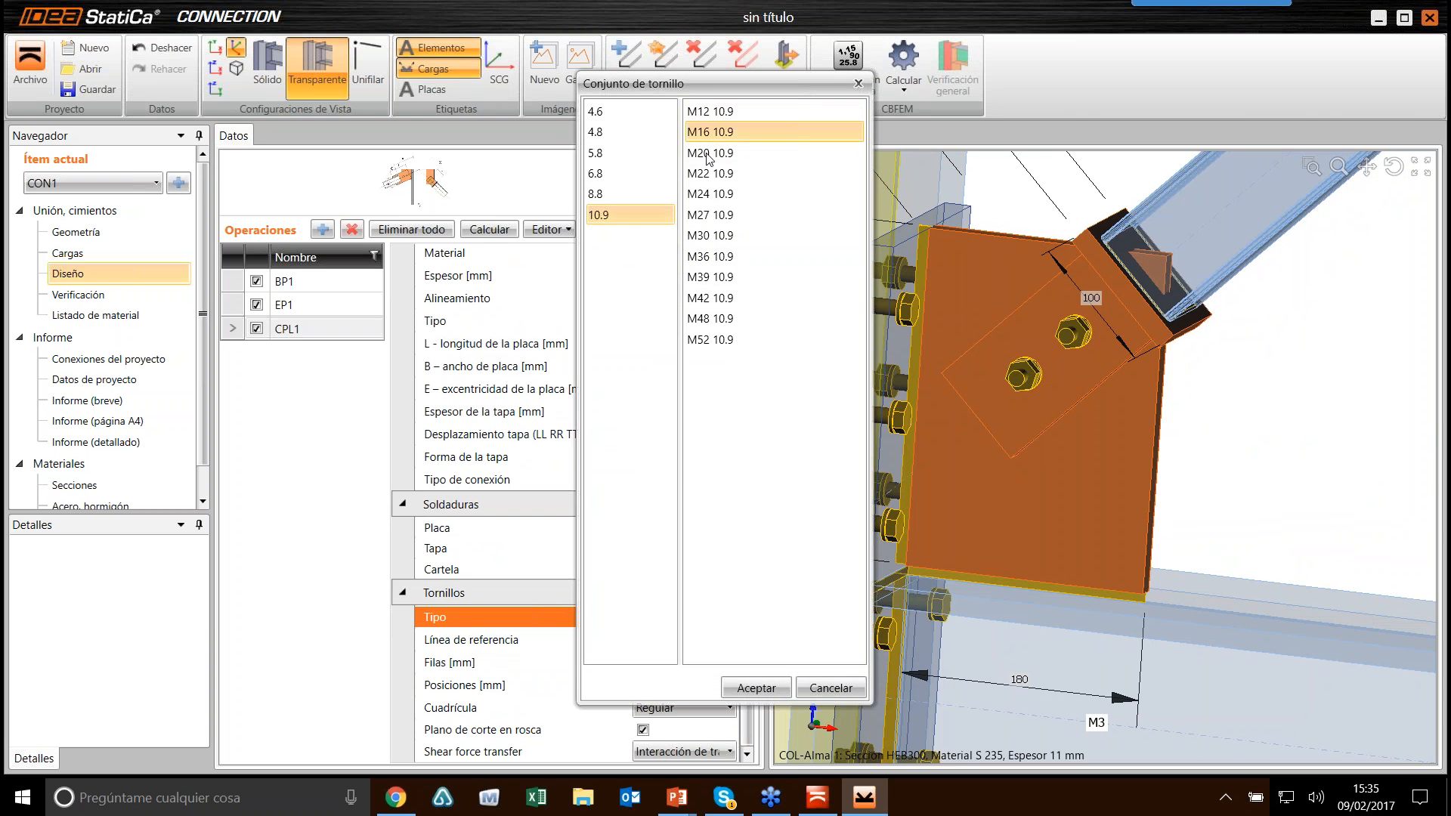
left_click(756, 688)
scroll(1252, 275, "up", 5)
right_click_drag(1252, 275, 1206, 296)
scroll(1209, 305, "down", 3)
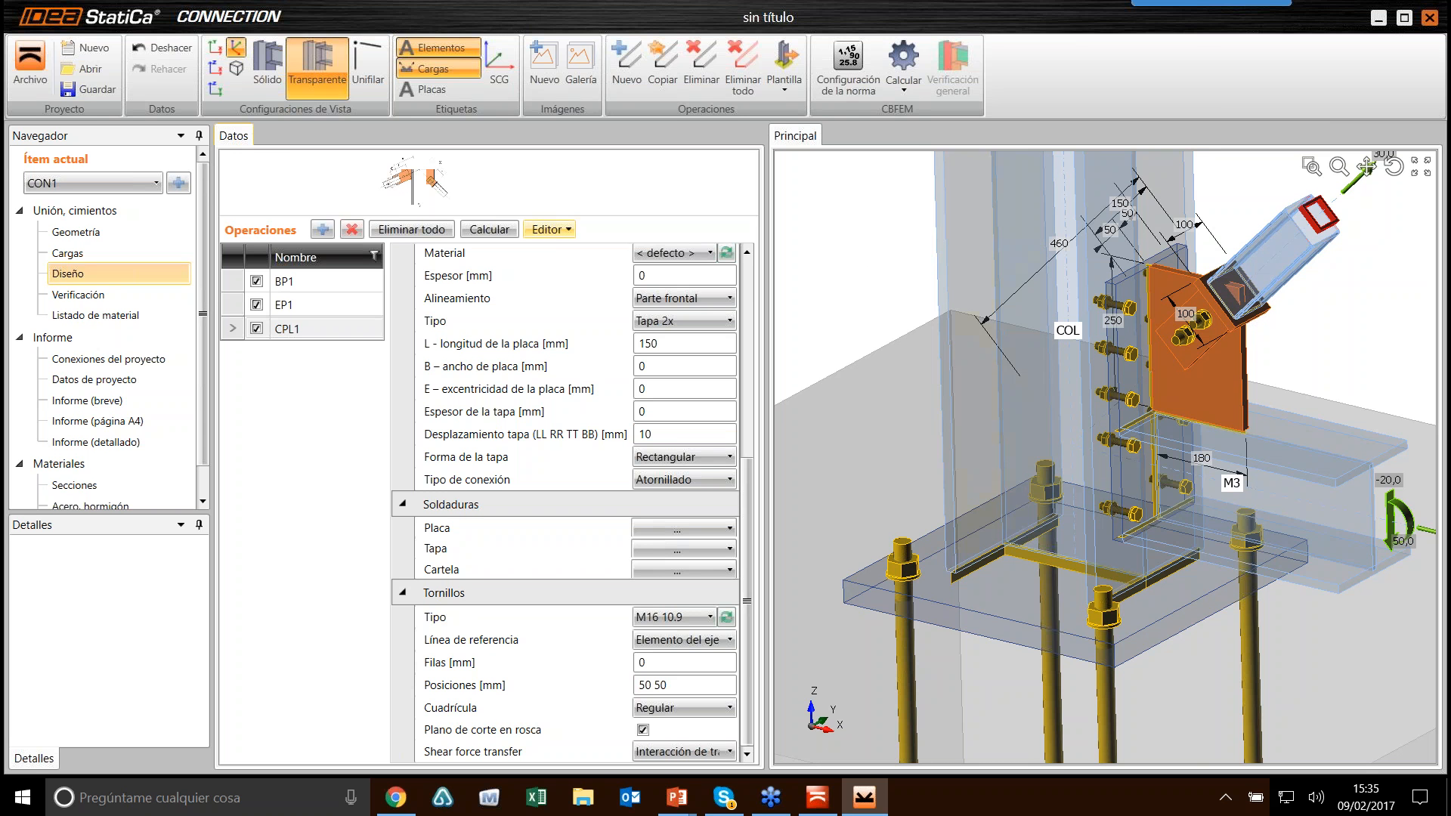
Step: Chamfer only corner 2 of the gusset by 75 mm in the plate editor, apply it and inspect the plate in the model
left_click(548, 229)
left_click(552, 274)
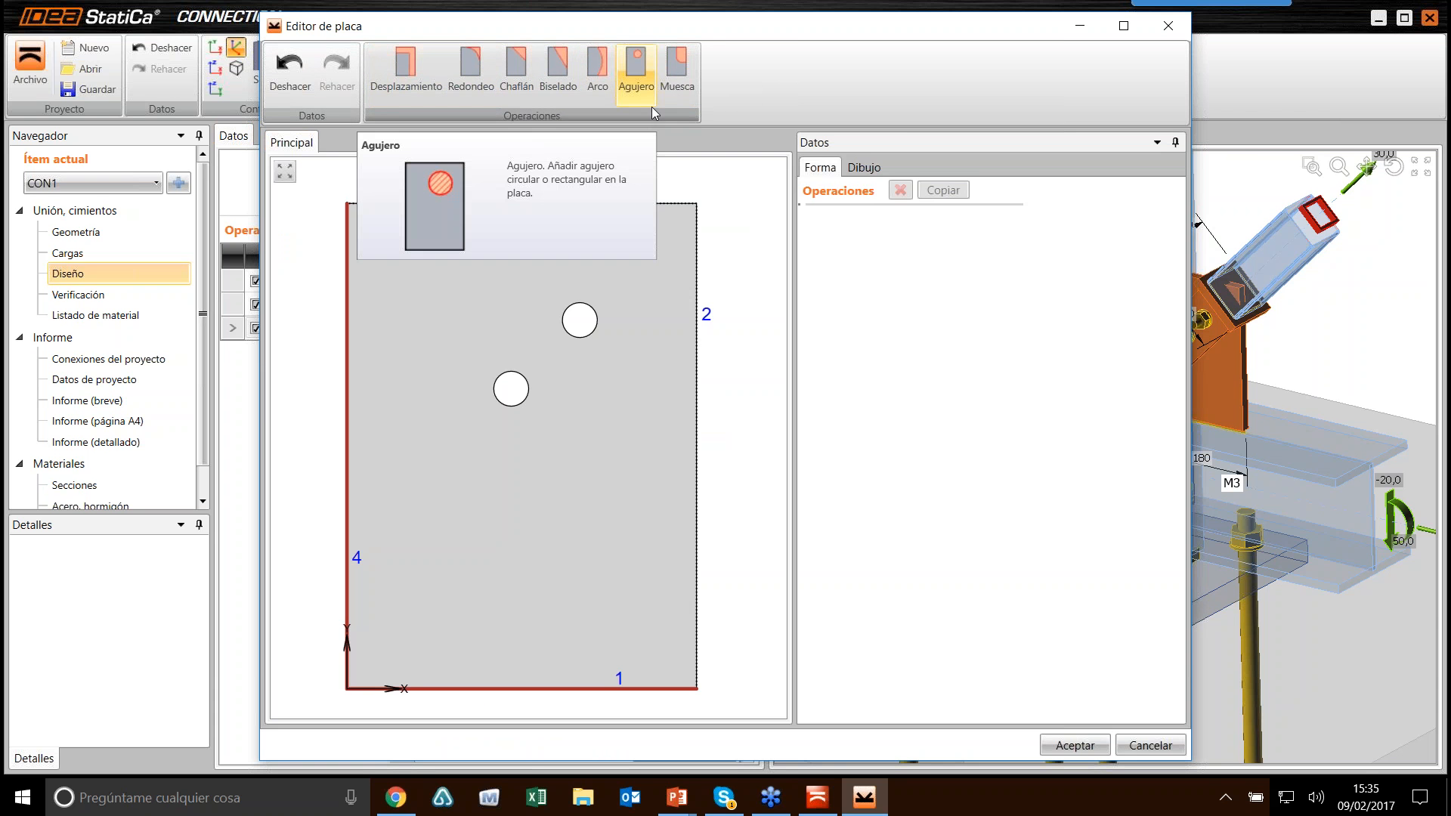
left_click(517, 72)
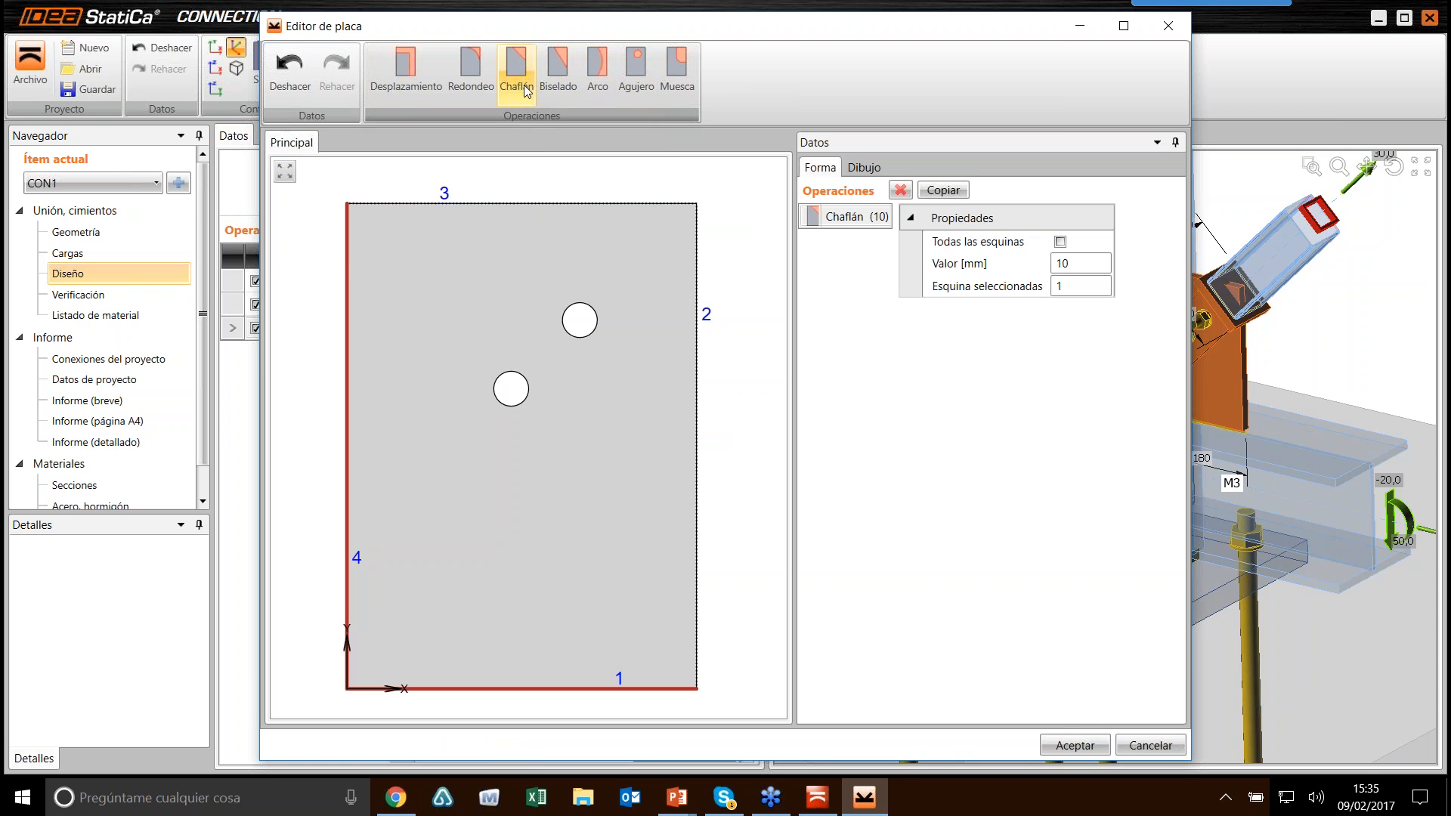
left_click(1022, 289)
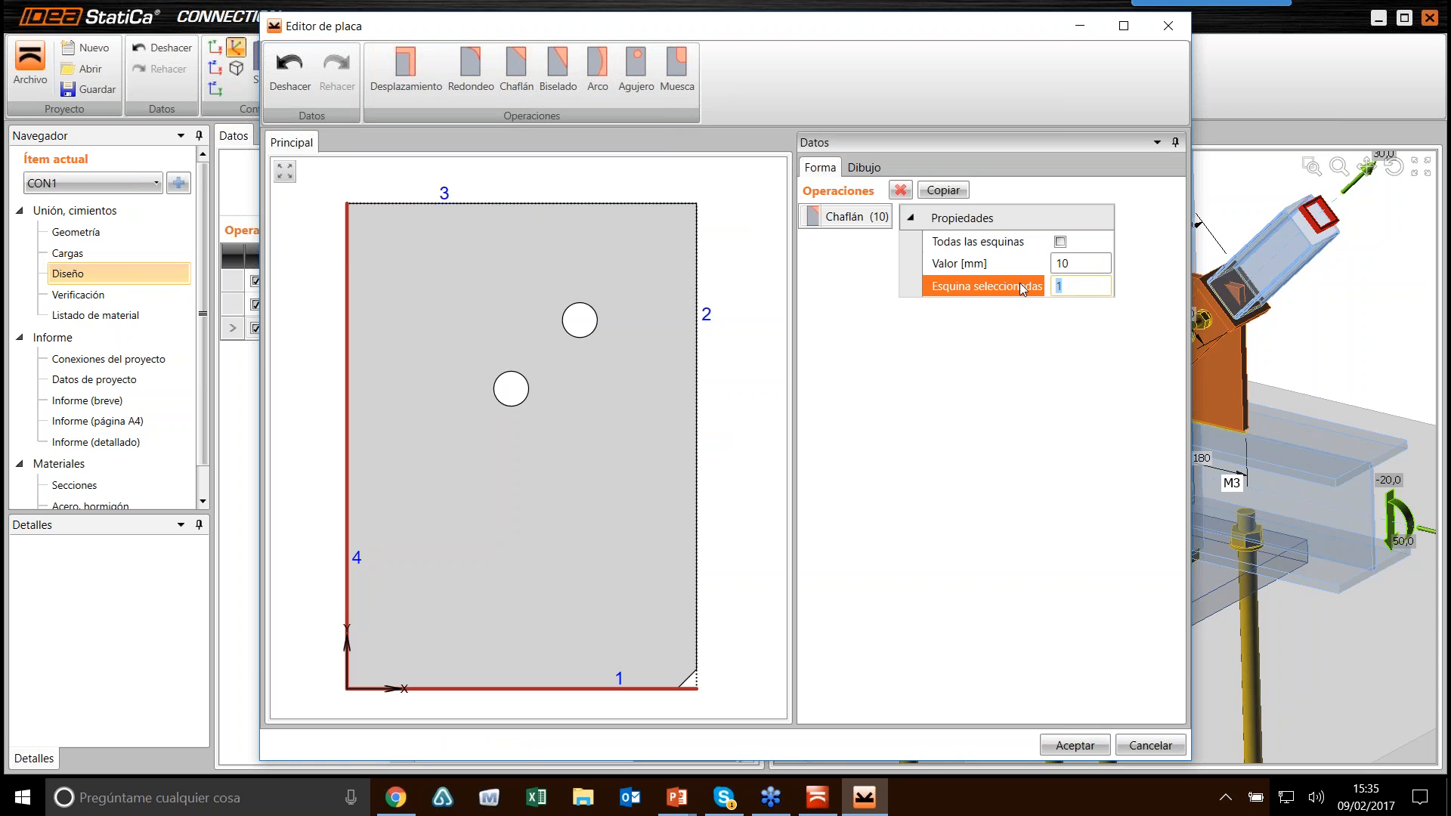
left_click(1085, 264)
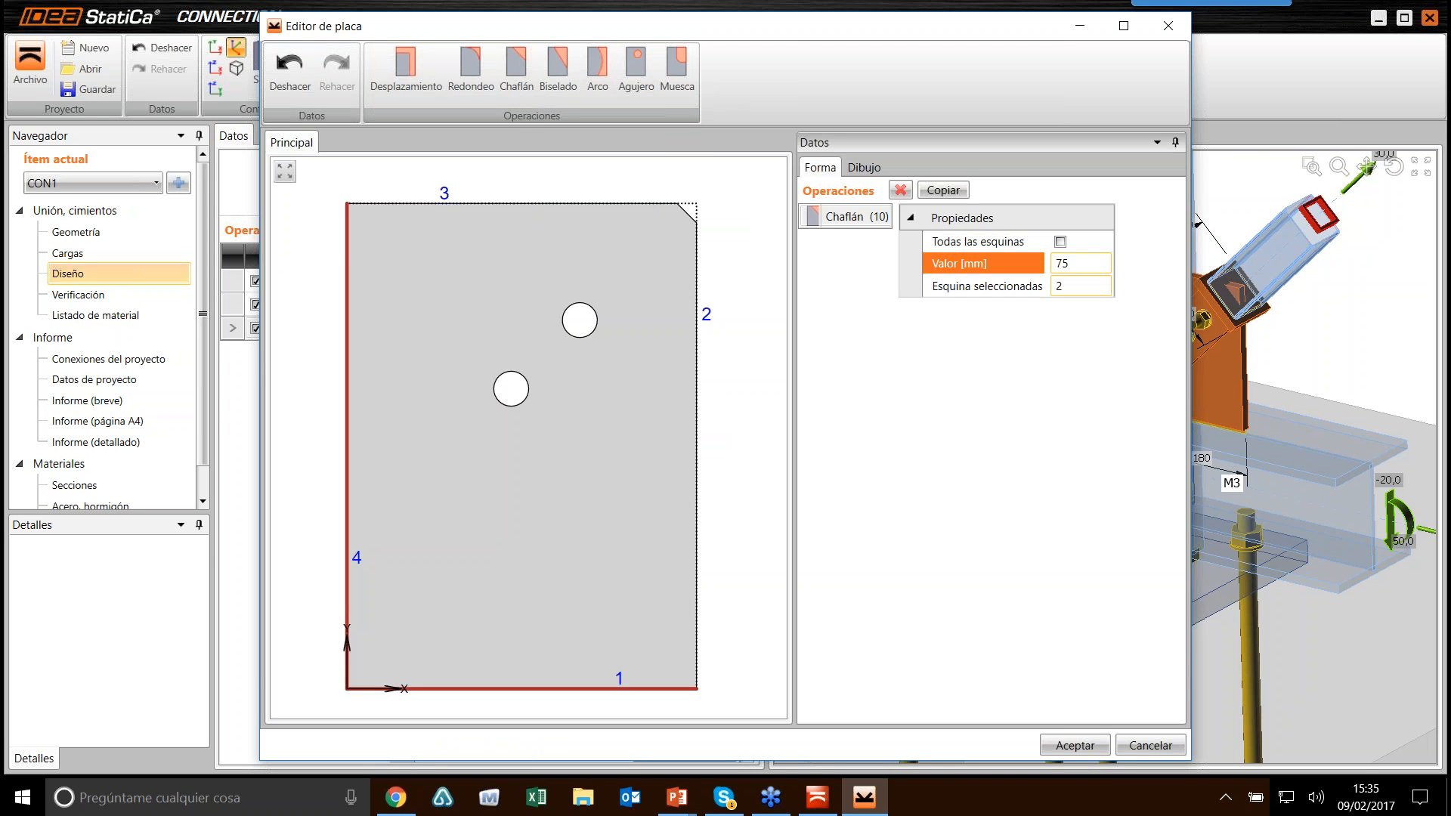
left_click(1057, 286)
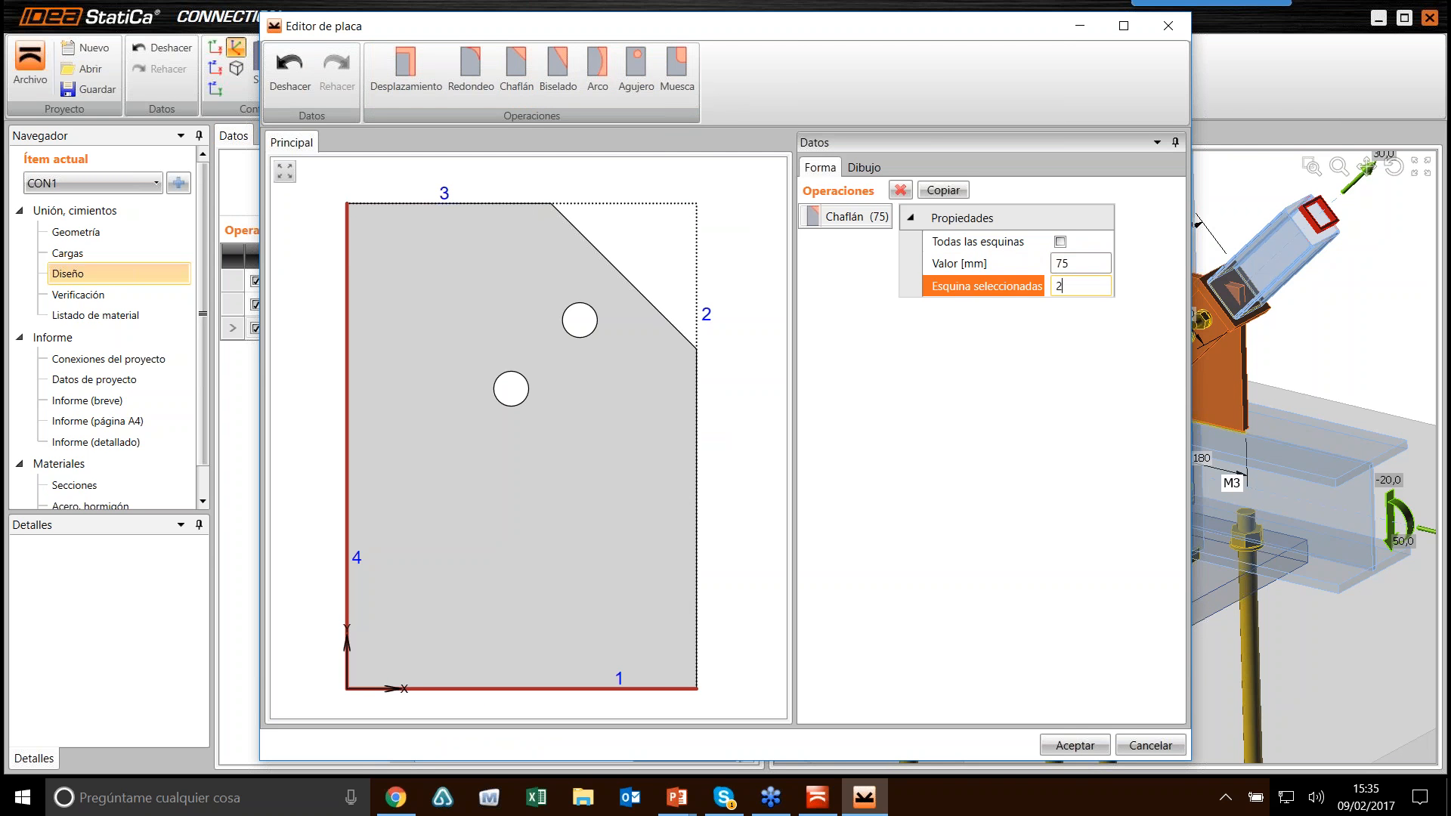
left_click(1076, 744)
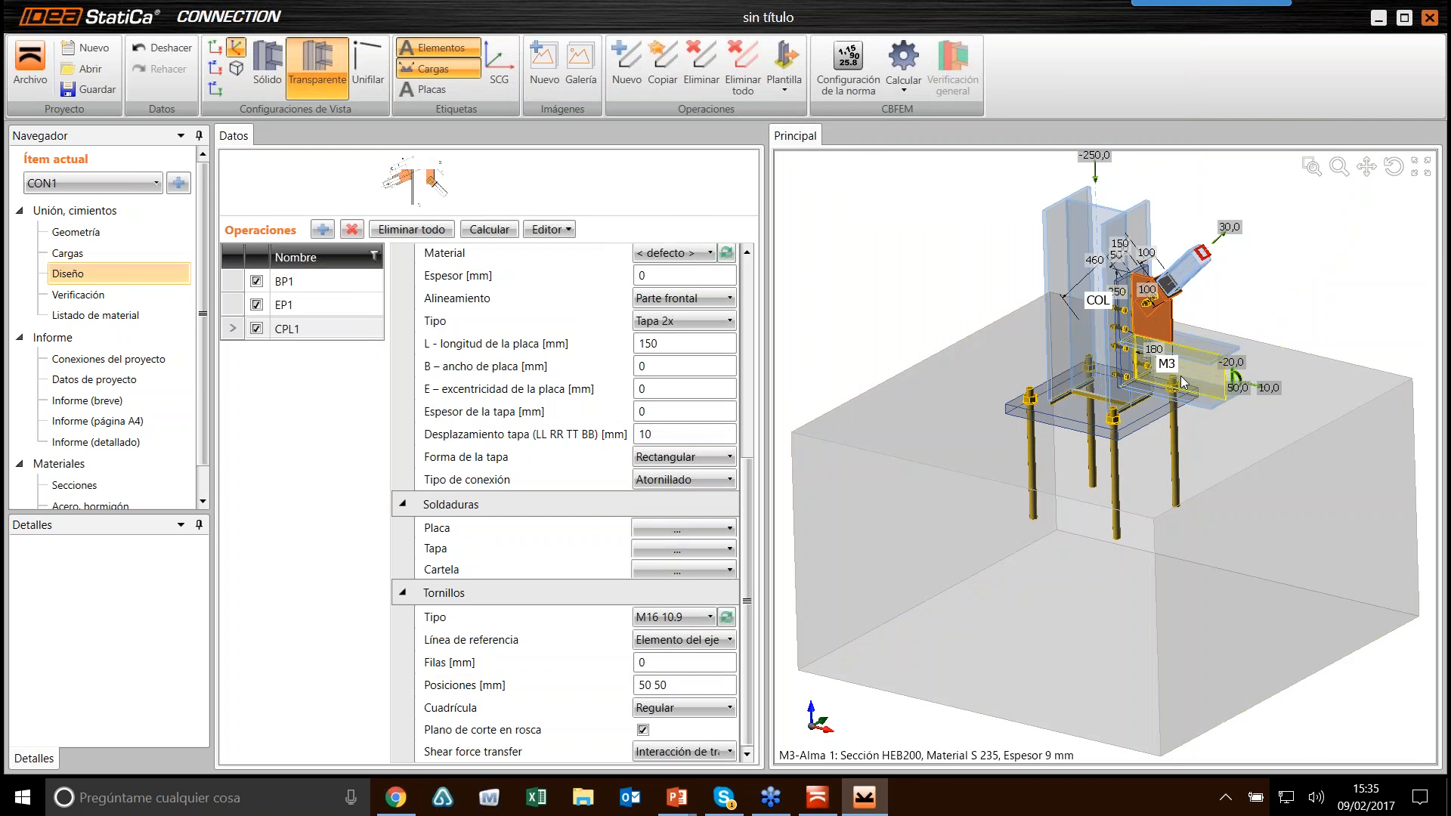
scroll(1162, 279, "up", 10)
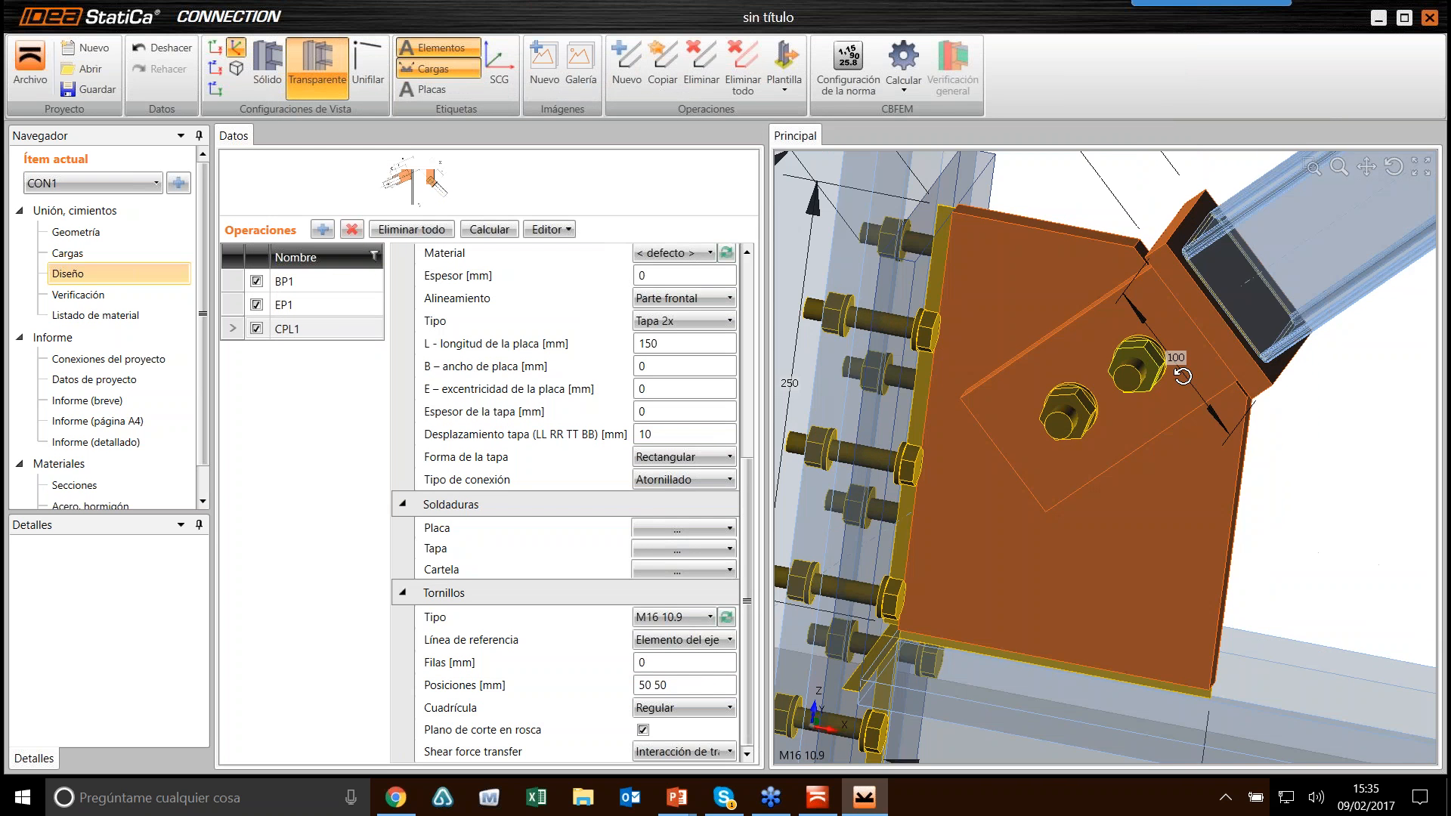
mouse_move(1191, 363)
right_mouse_down()
mouse_move(1220, 348)
mouse_move(1024, 316)
mouse_move(1171, 346)
right_mouse_up()
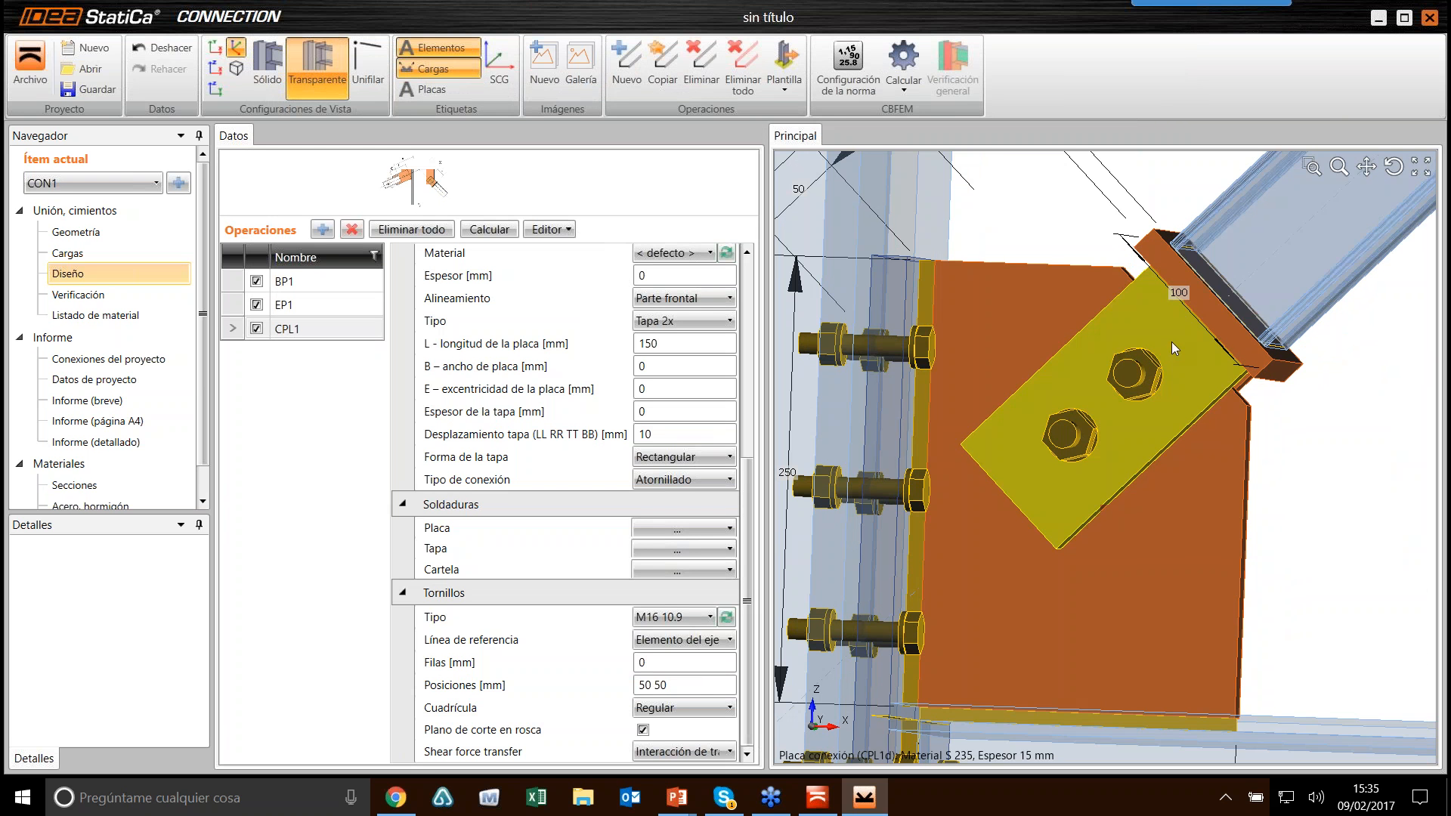
scroll(1147, 347, "down", 5)
right_click_drag(1108, 333, 1053, 350)
scroll(1075, 341, "down", 3)
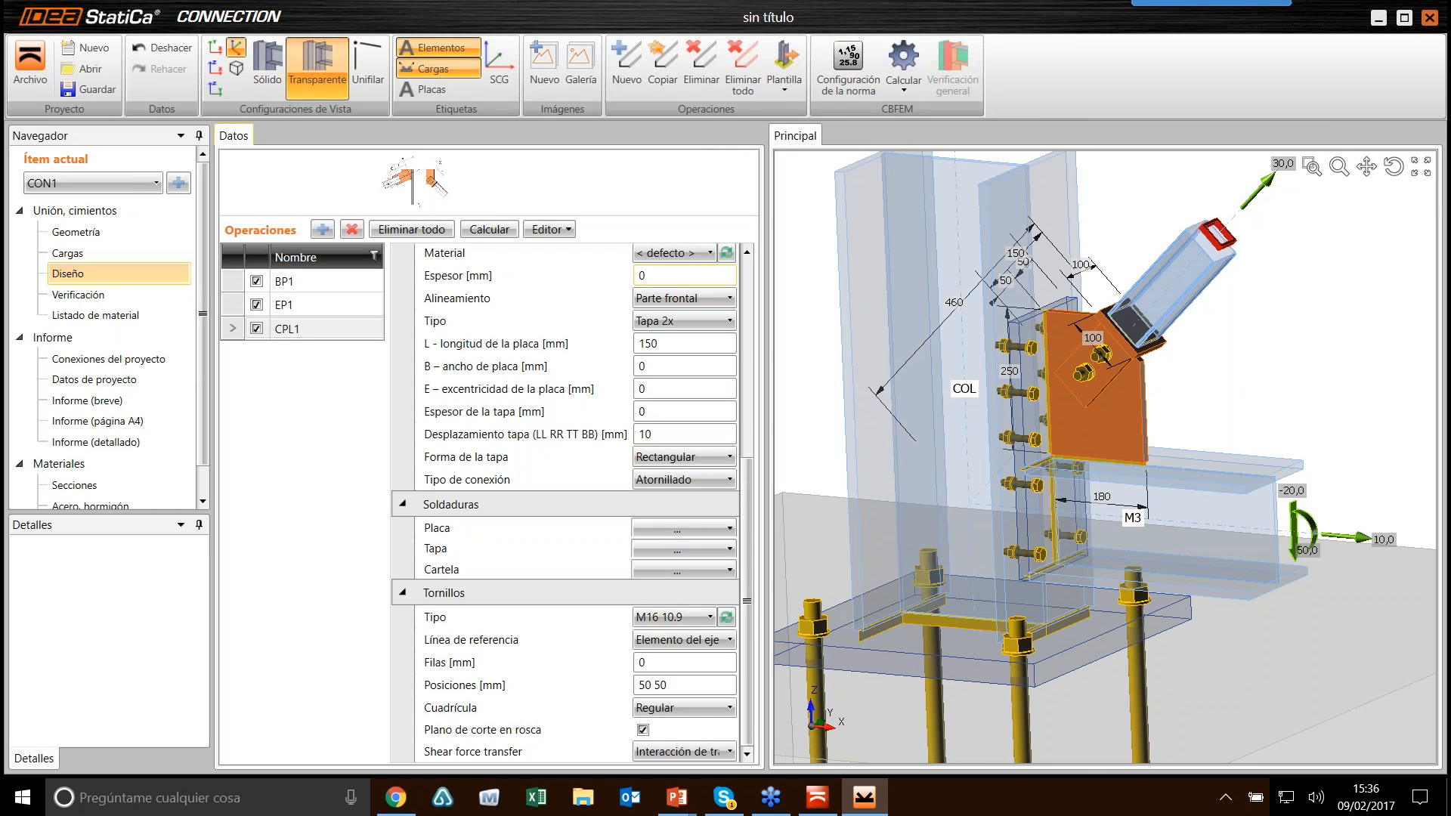
Step: Set the thickness of CPL1's connection plate to 15 mm and check the joint in the model
left_click(562, 282)
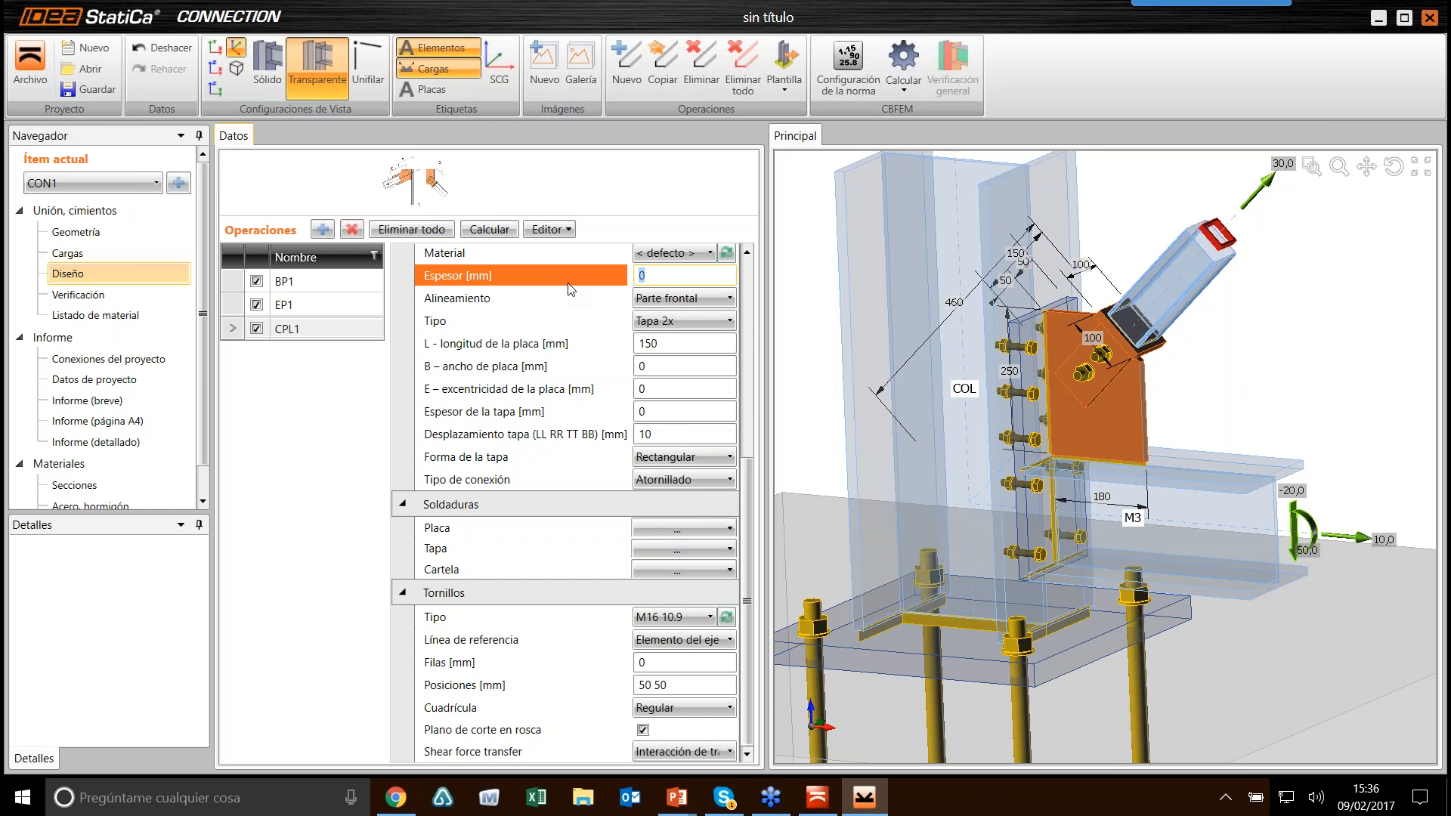
key("Tab")
scroll(1093, 298, "up", 8)
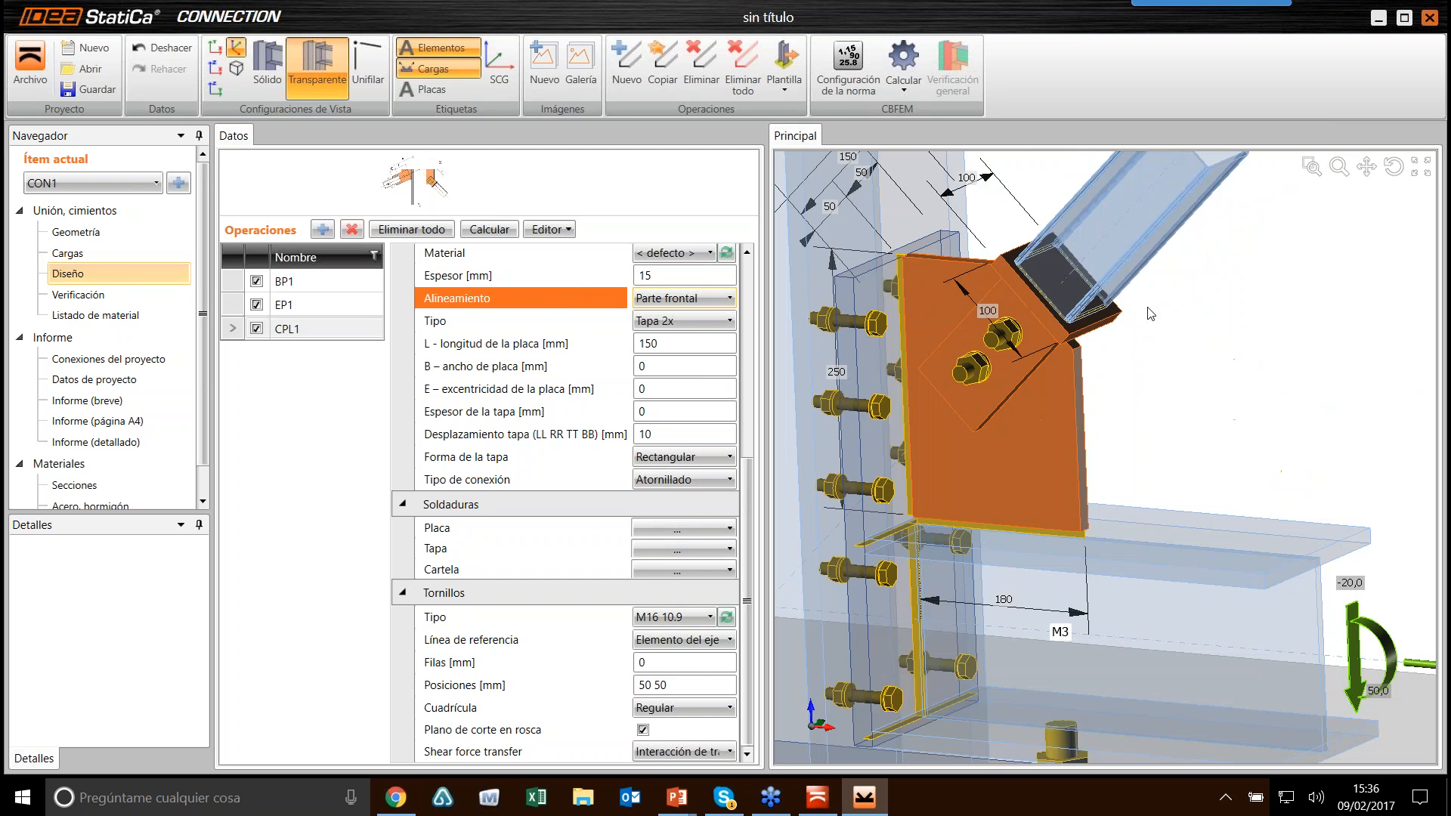
scroll(1093, 298, "down", 8)
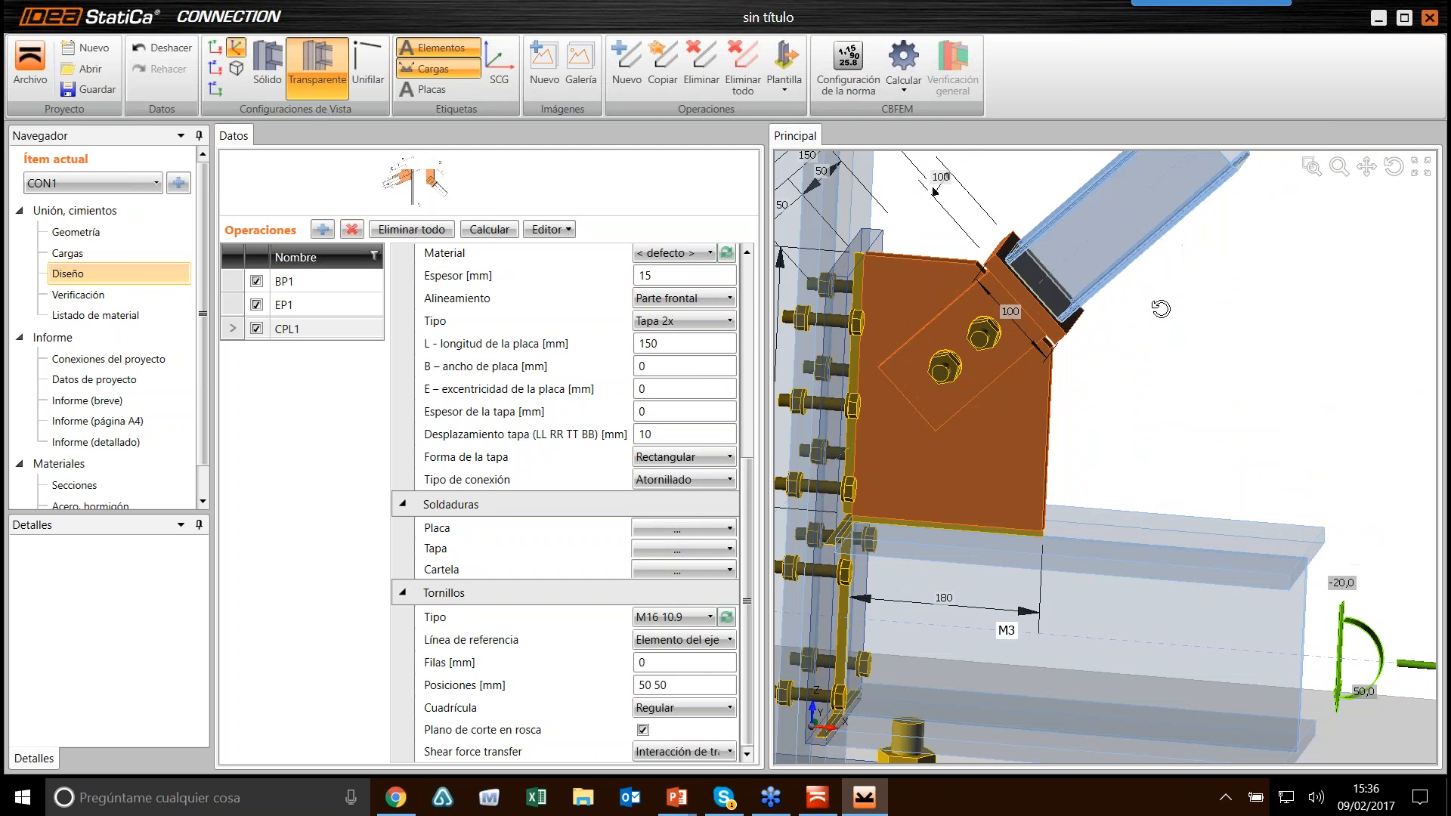
middle_click_drag(1103, 341, 1090, 382)
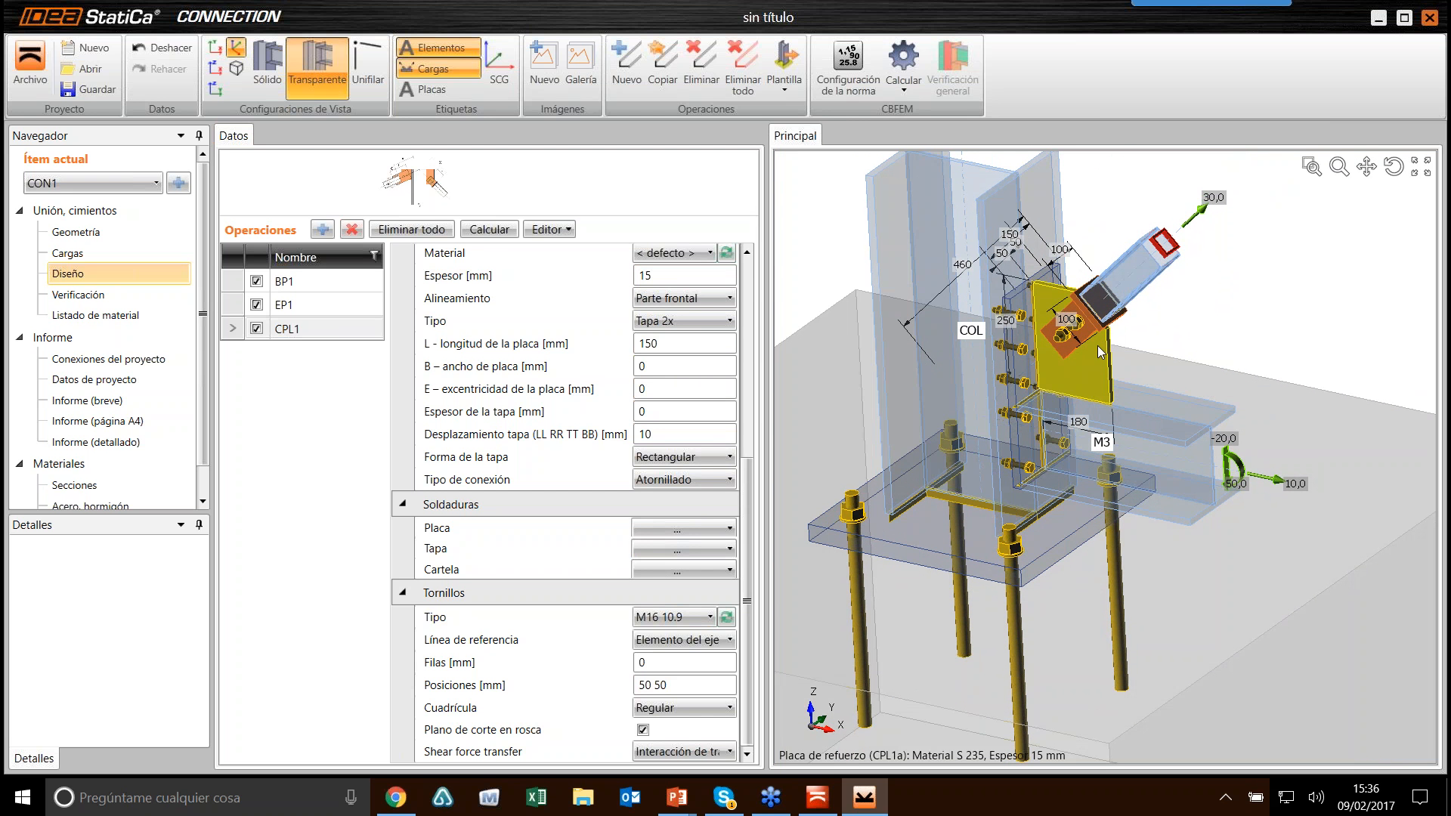
middle_click_drag(1005, 389, 1097, 331)
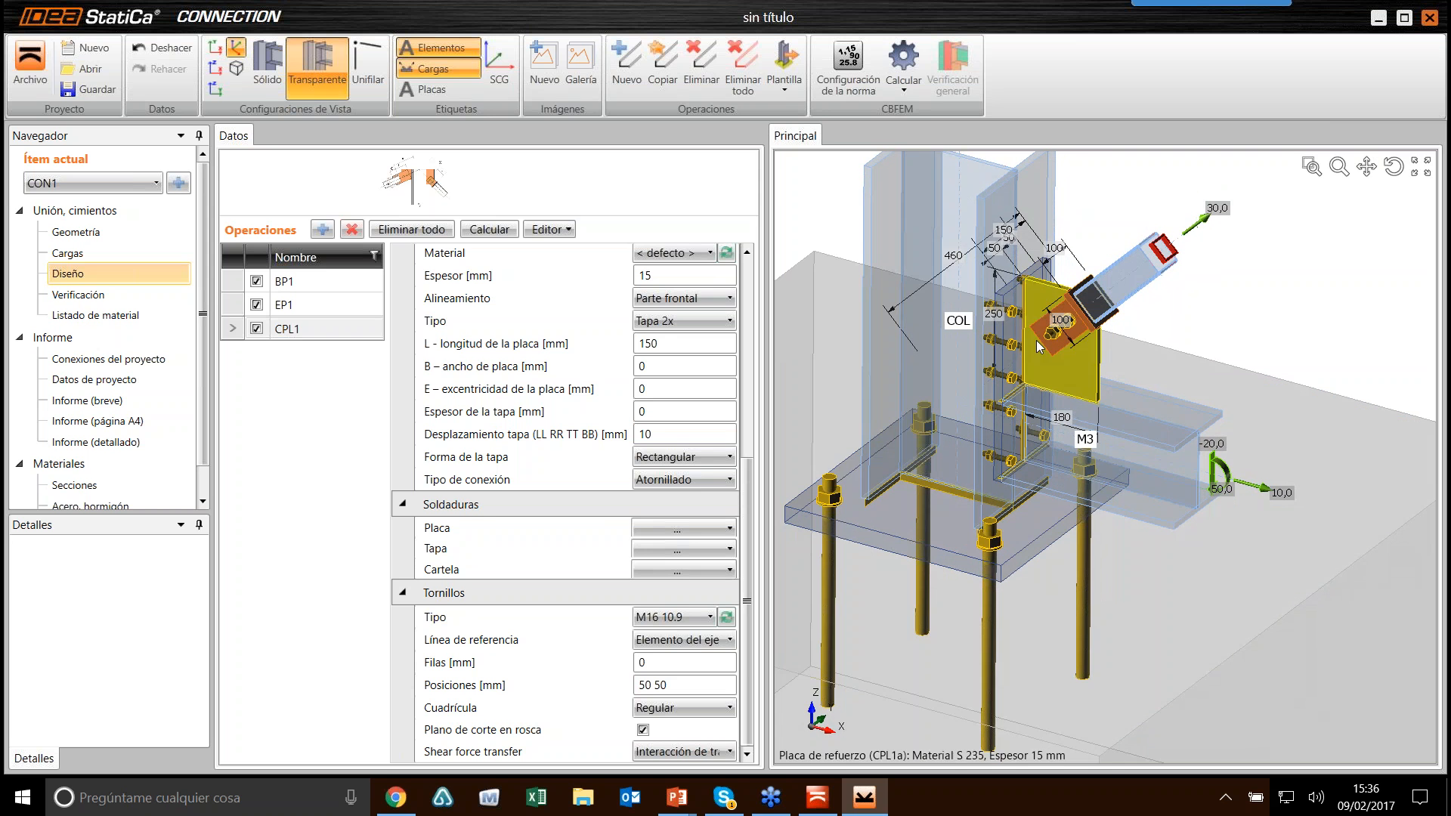
Step: Add a stiffener operation to column COL
left_click(322, 229)
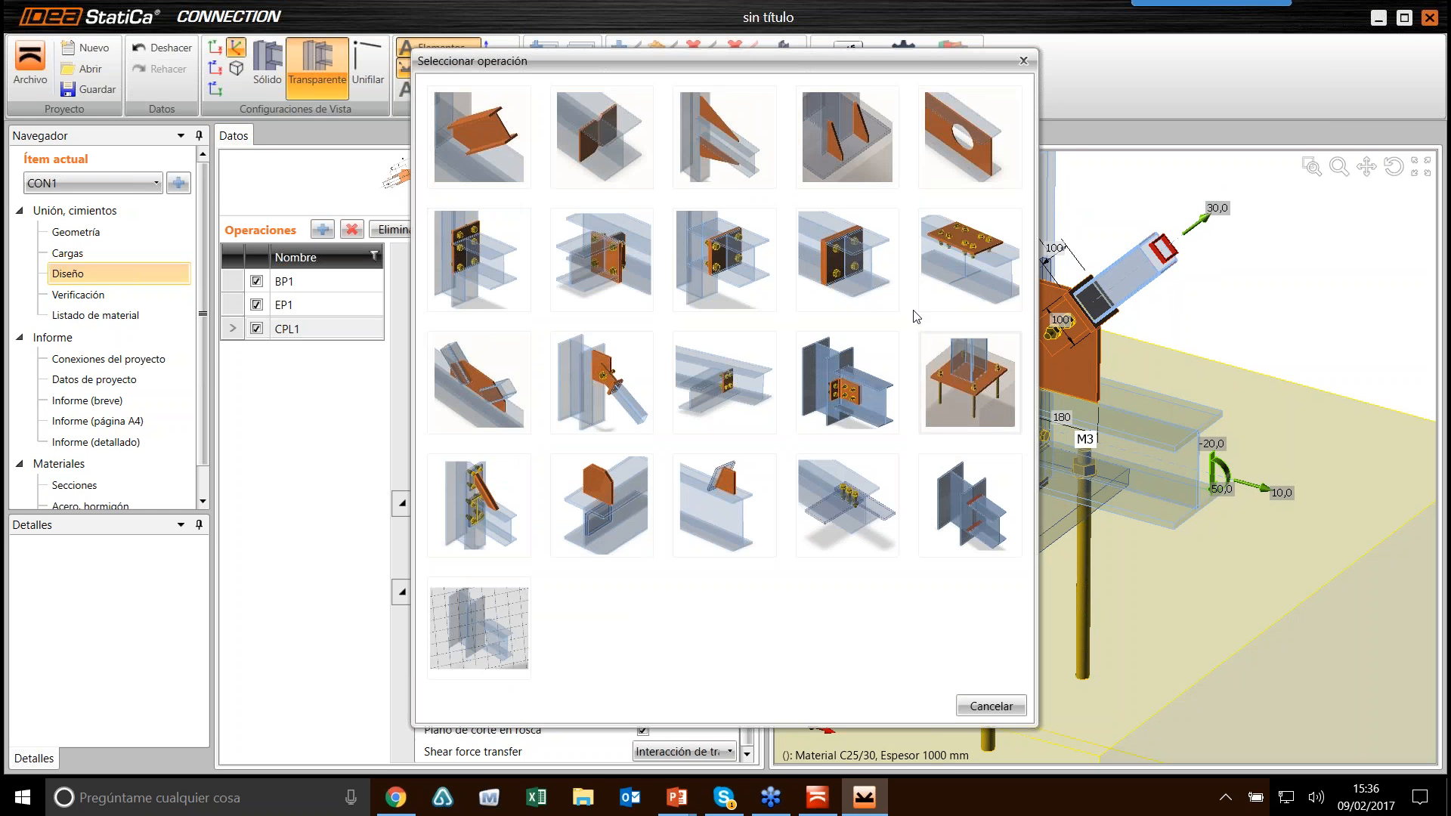
left_click(640, 166)
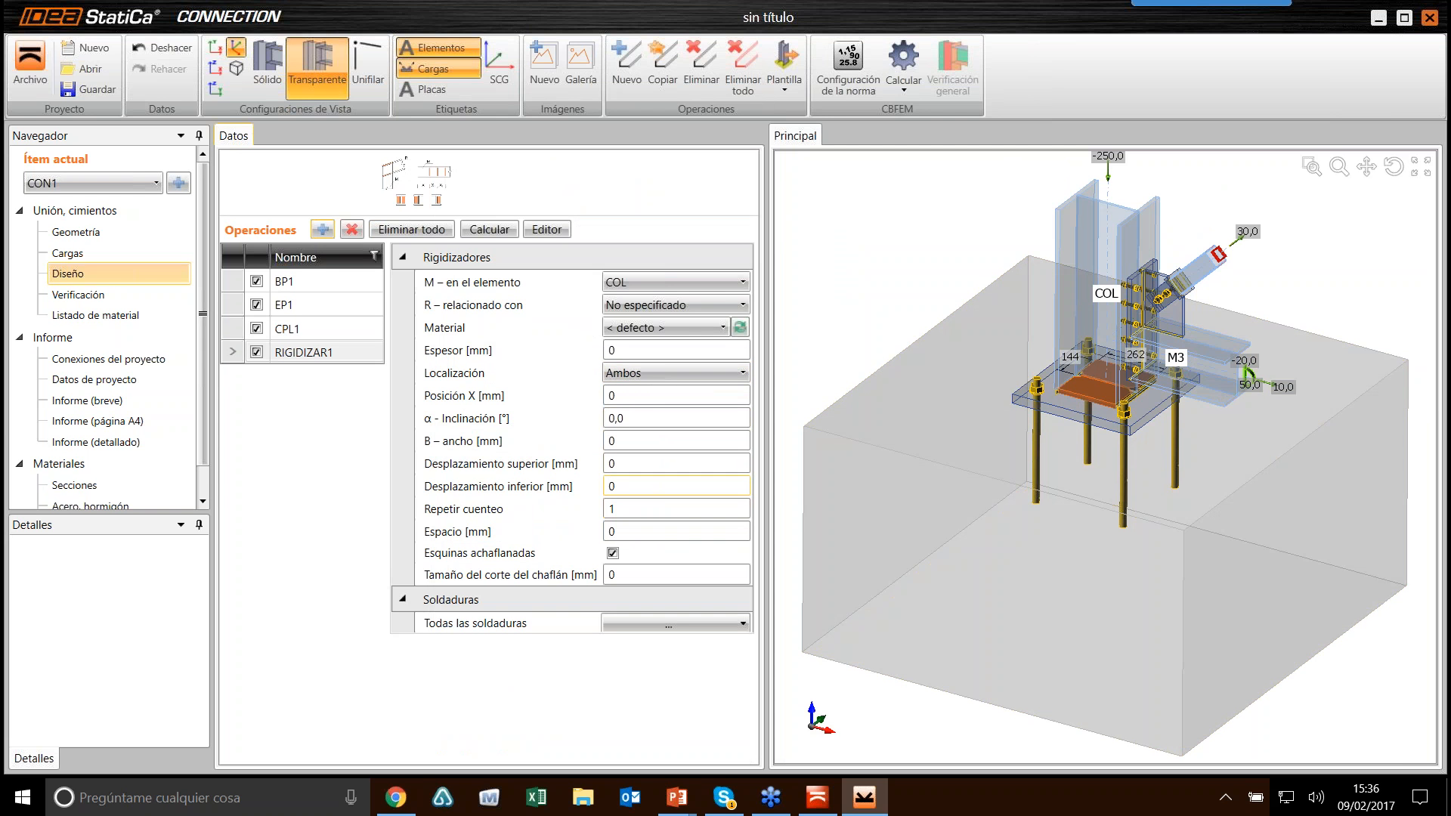
Step: Try X positions of 50 mm and 150 mm for the column stiffeners
left_click(632, 395)
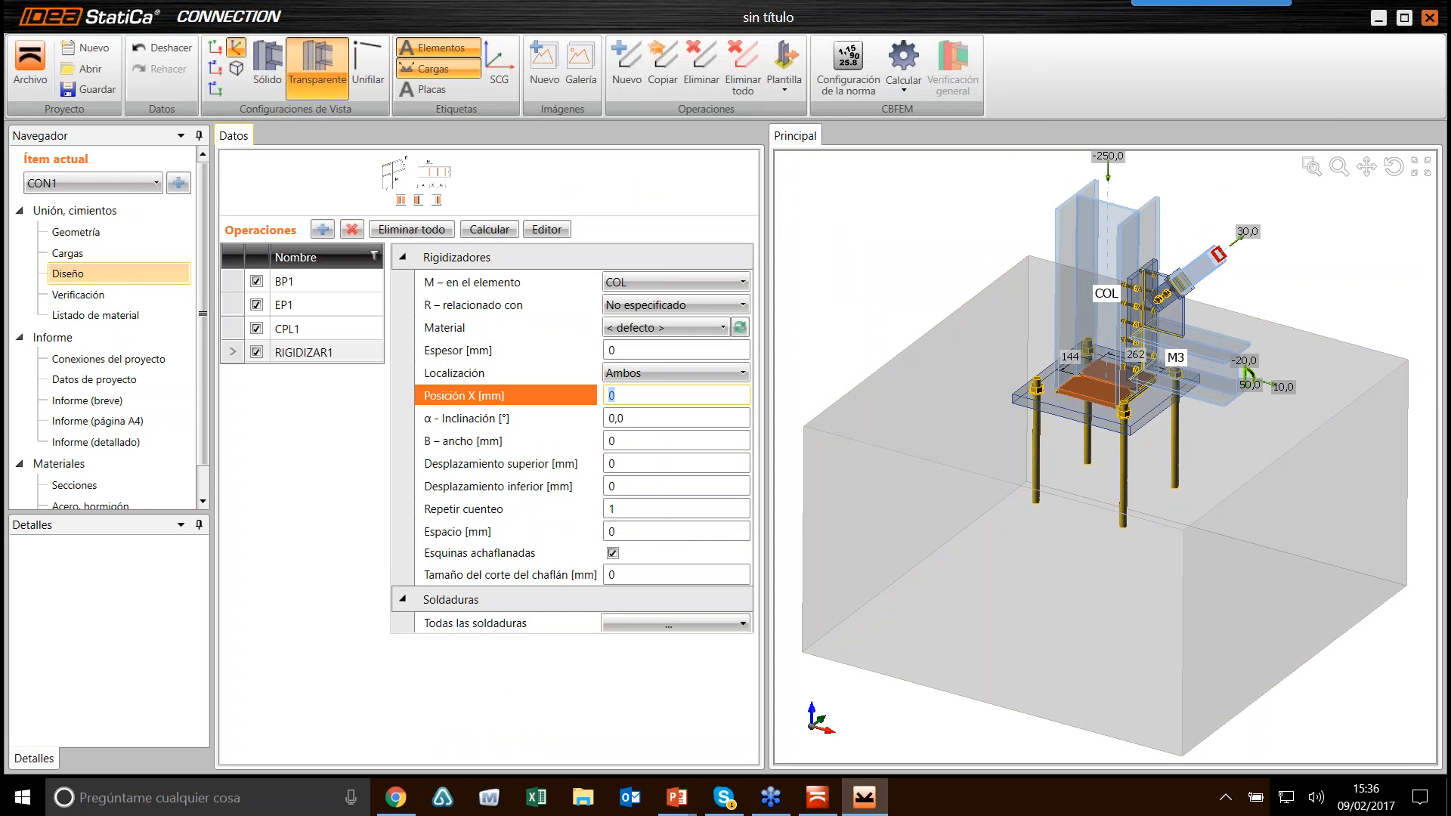
type("50")
key("Tab")
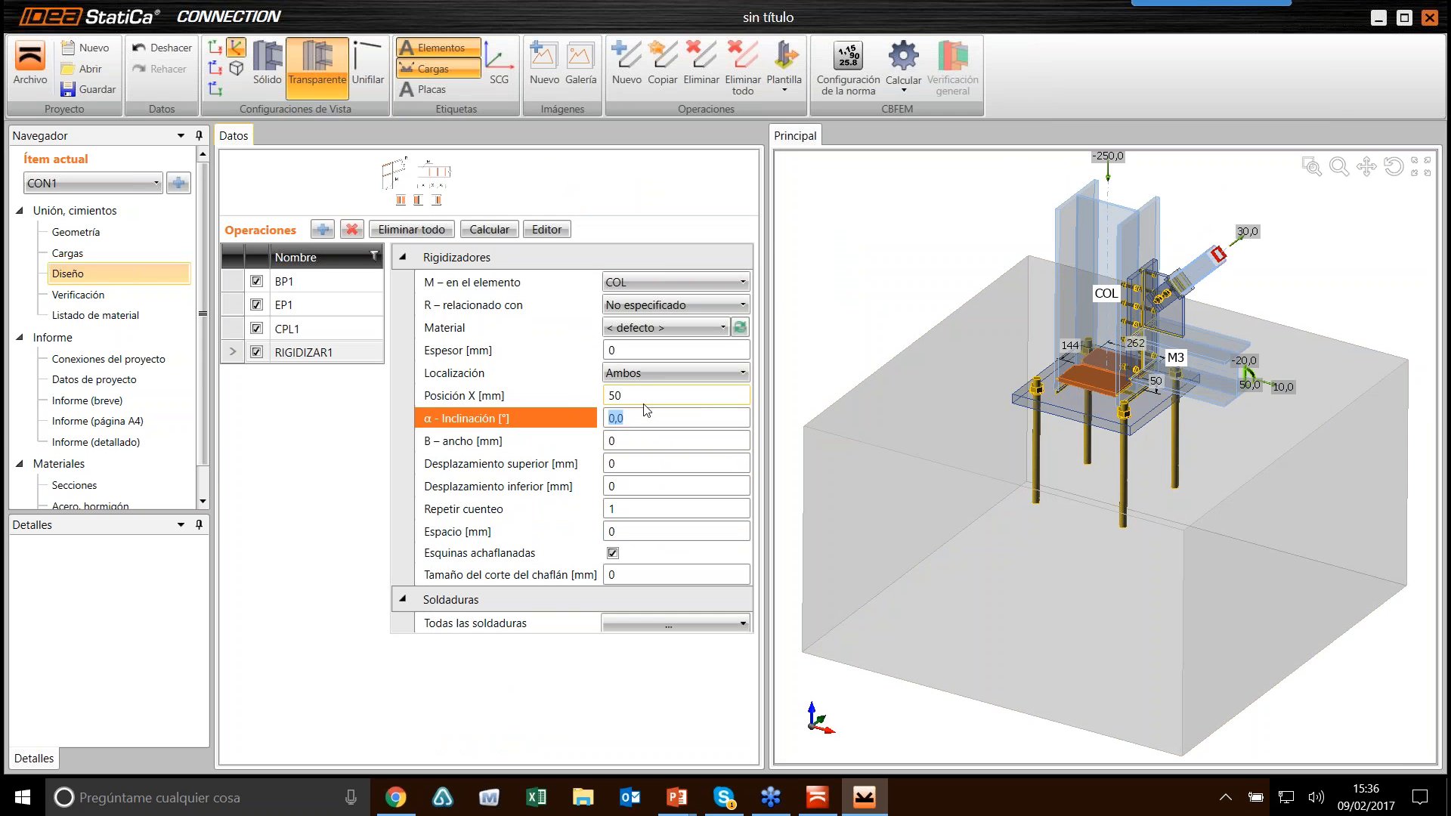
left_click(507, 392)
type("150")
key("Tab")
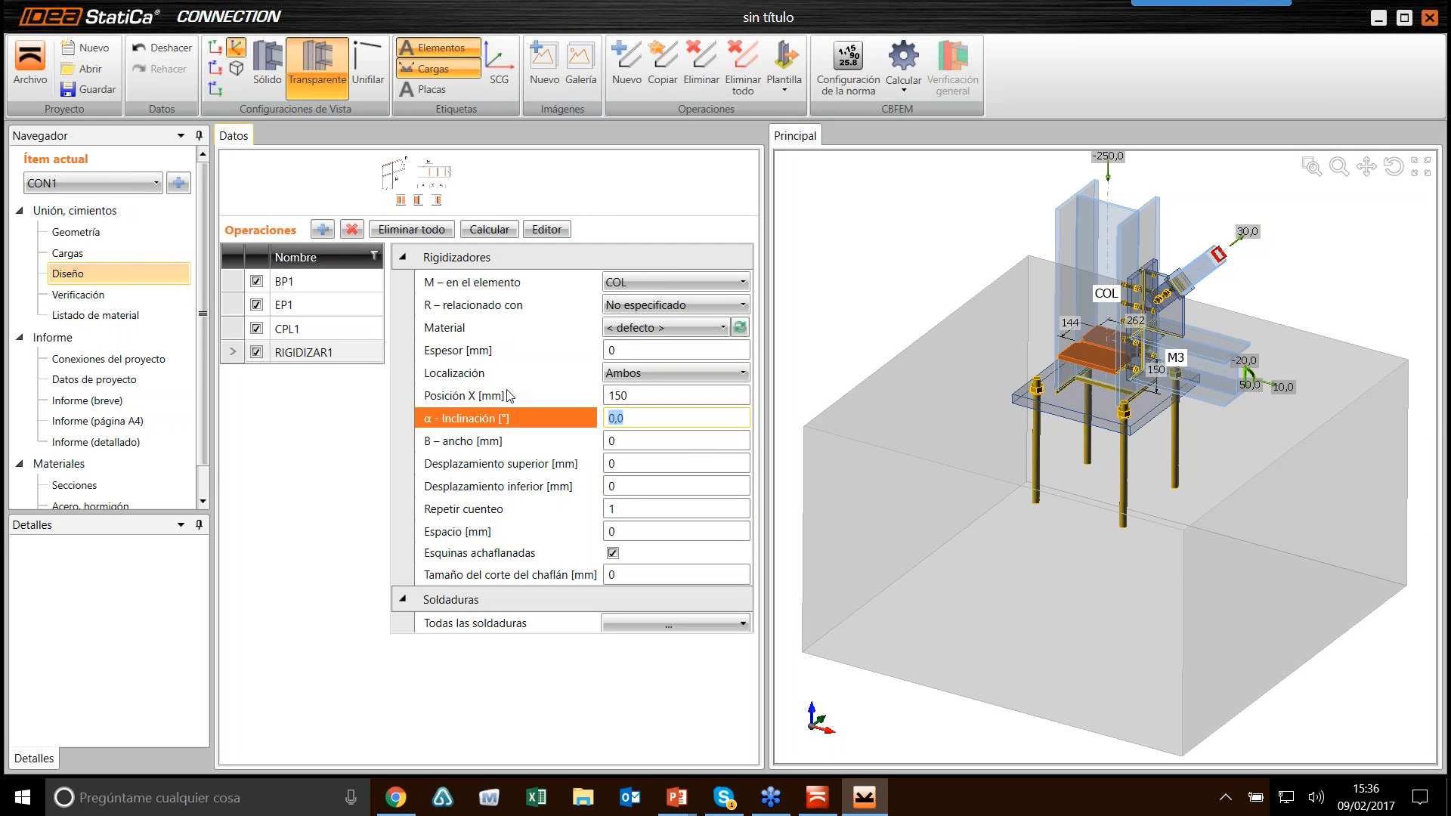
left_click(653, 396)
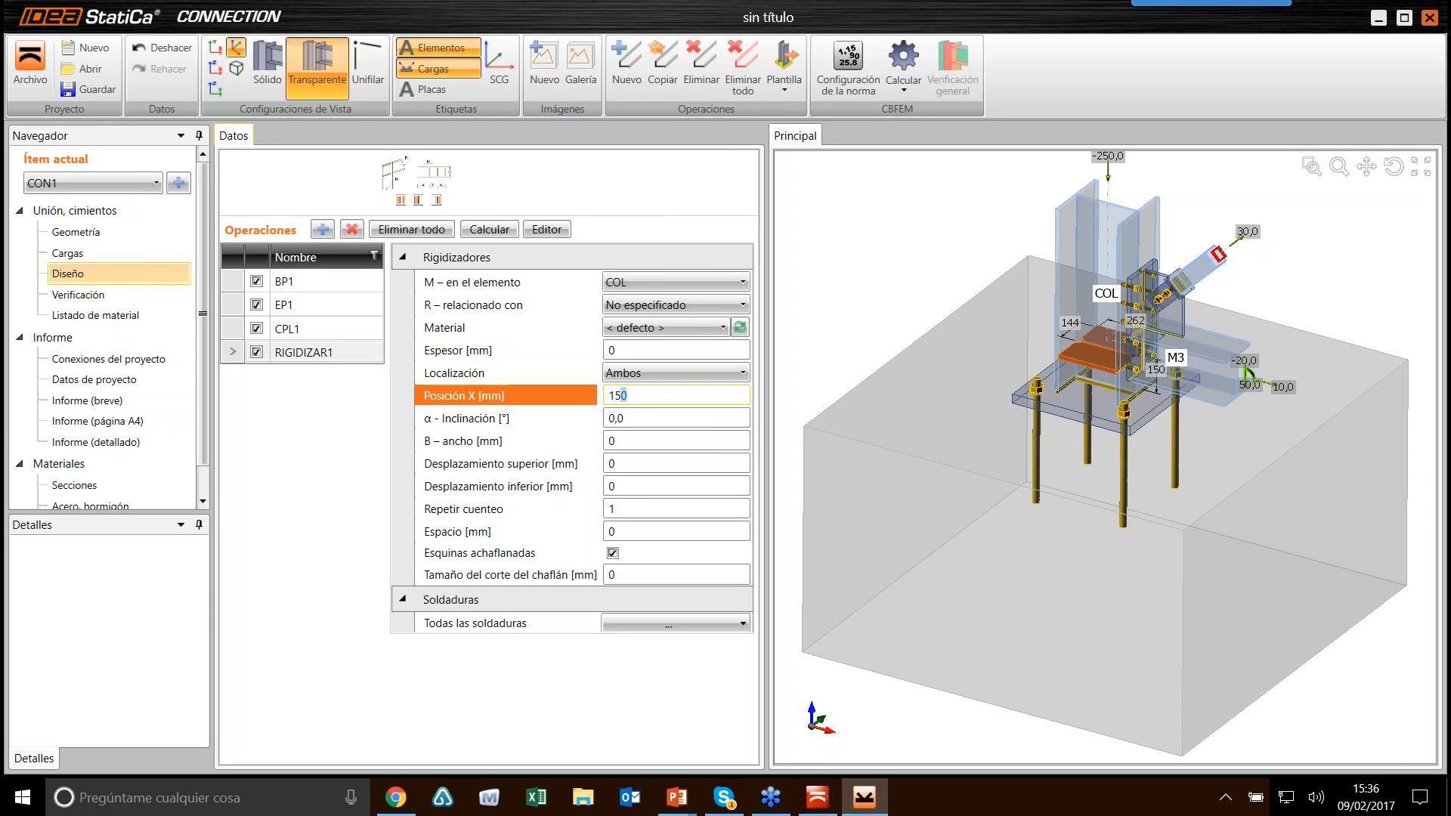
Step: Relate the column stiffeners to beam M3 and inspect their alignment with its flanges
left_click(657, 310)
left_click(637, 388)
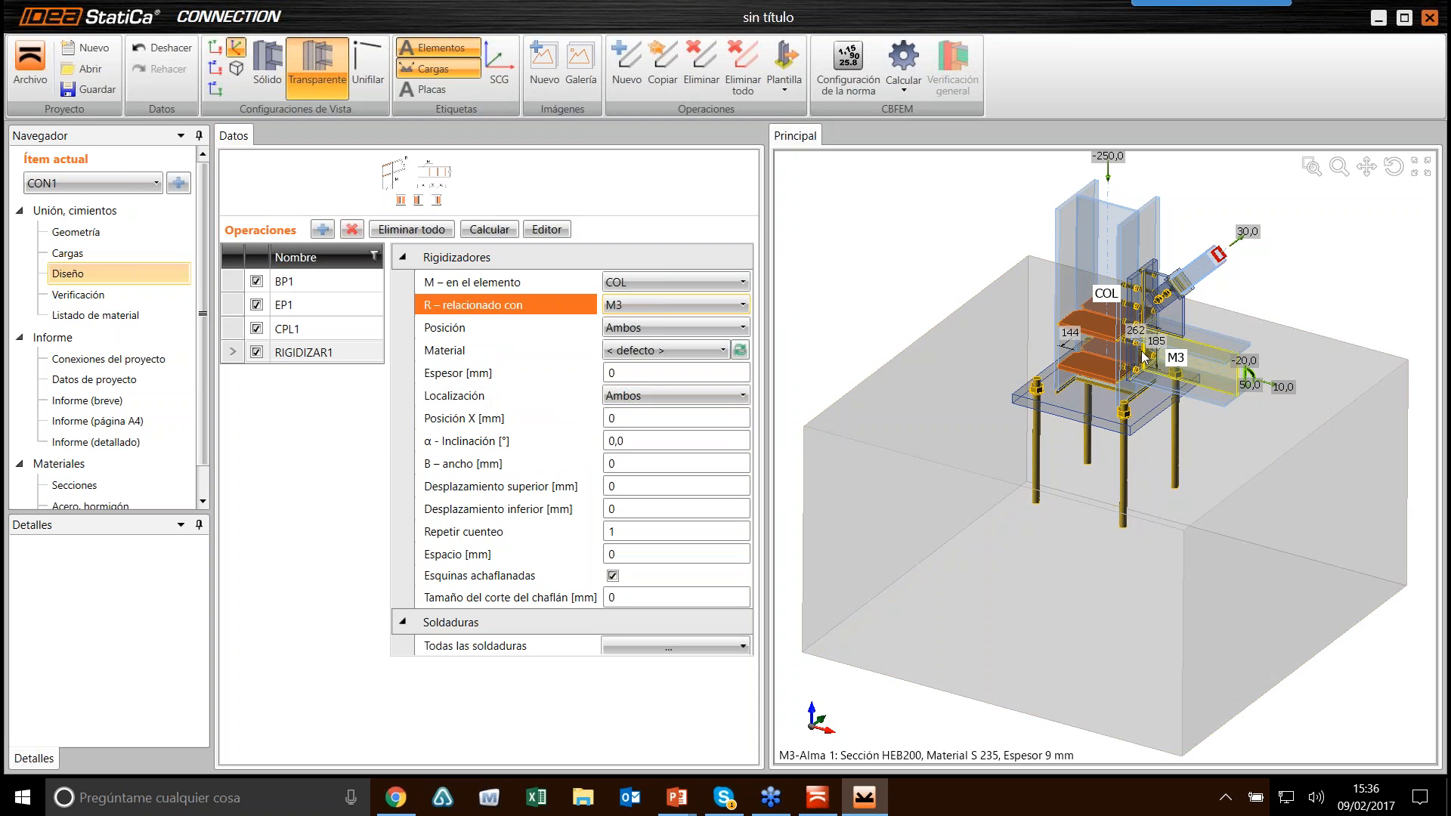
scroll(1077, 407, "up", 5)
middle_click_drag(1078, 407, 1136, 356, "ctrl")
scroll(1120, 302, "down", 4)
scroll(1132, 355, "up", 2)
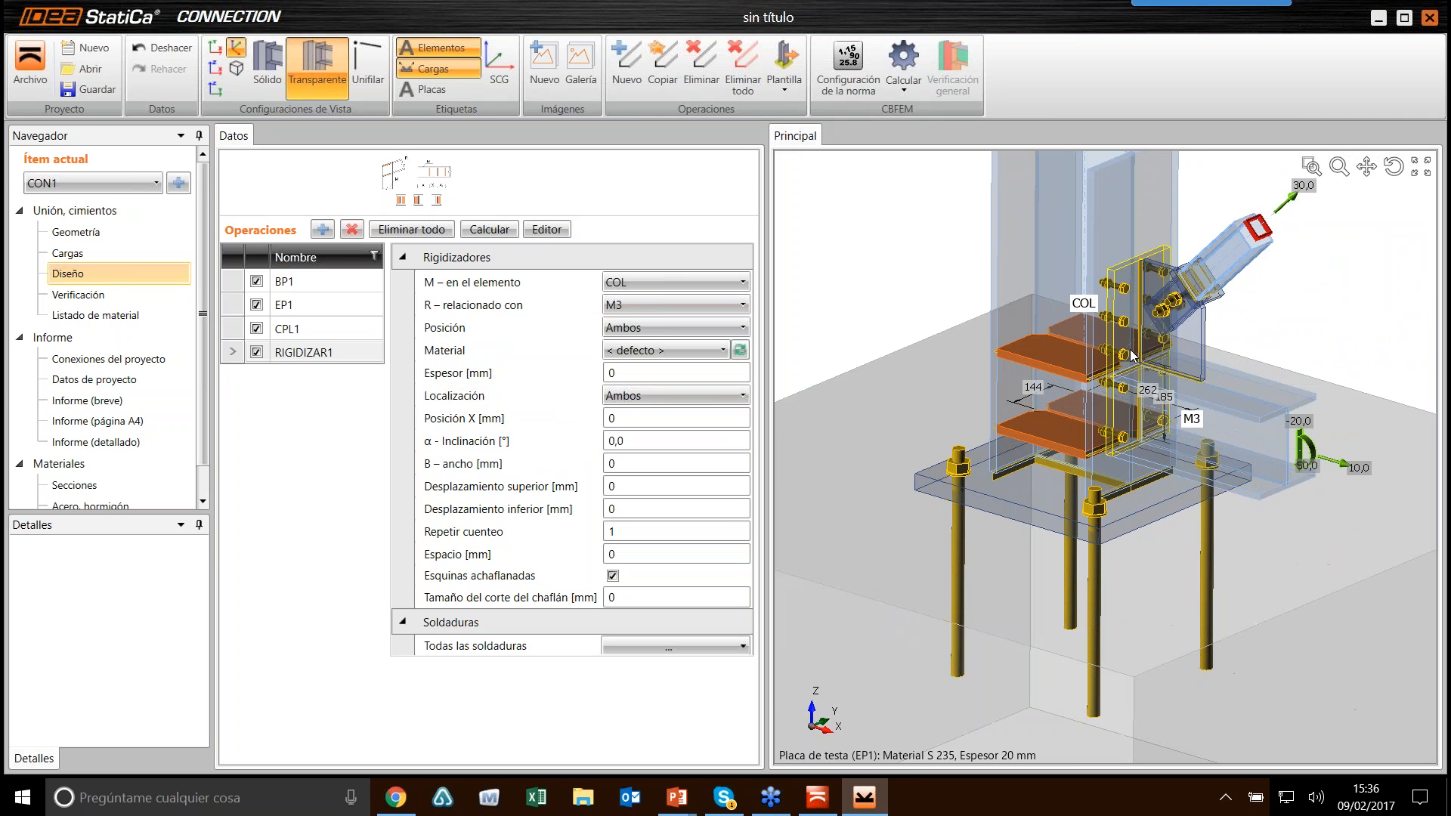
Step: Set the stiffeners' position relative to M3 to "Superior" and check them in the model
left_click(703, 330)
left_click(688, 369)
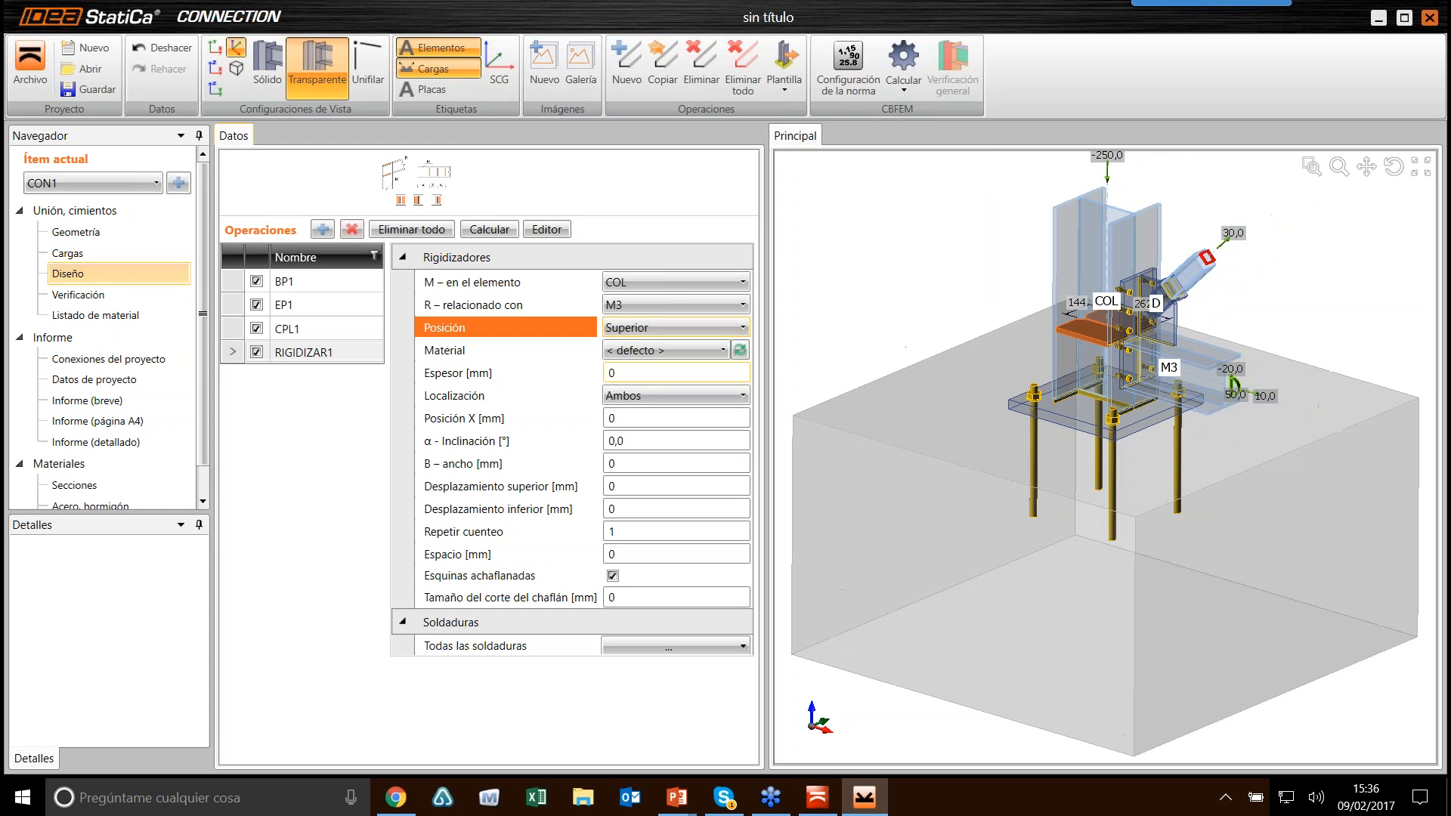
scroll(1133, 355, "up", 6)
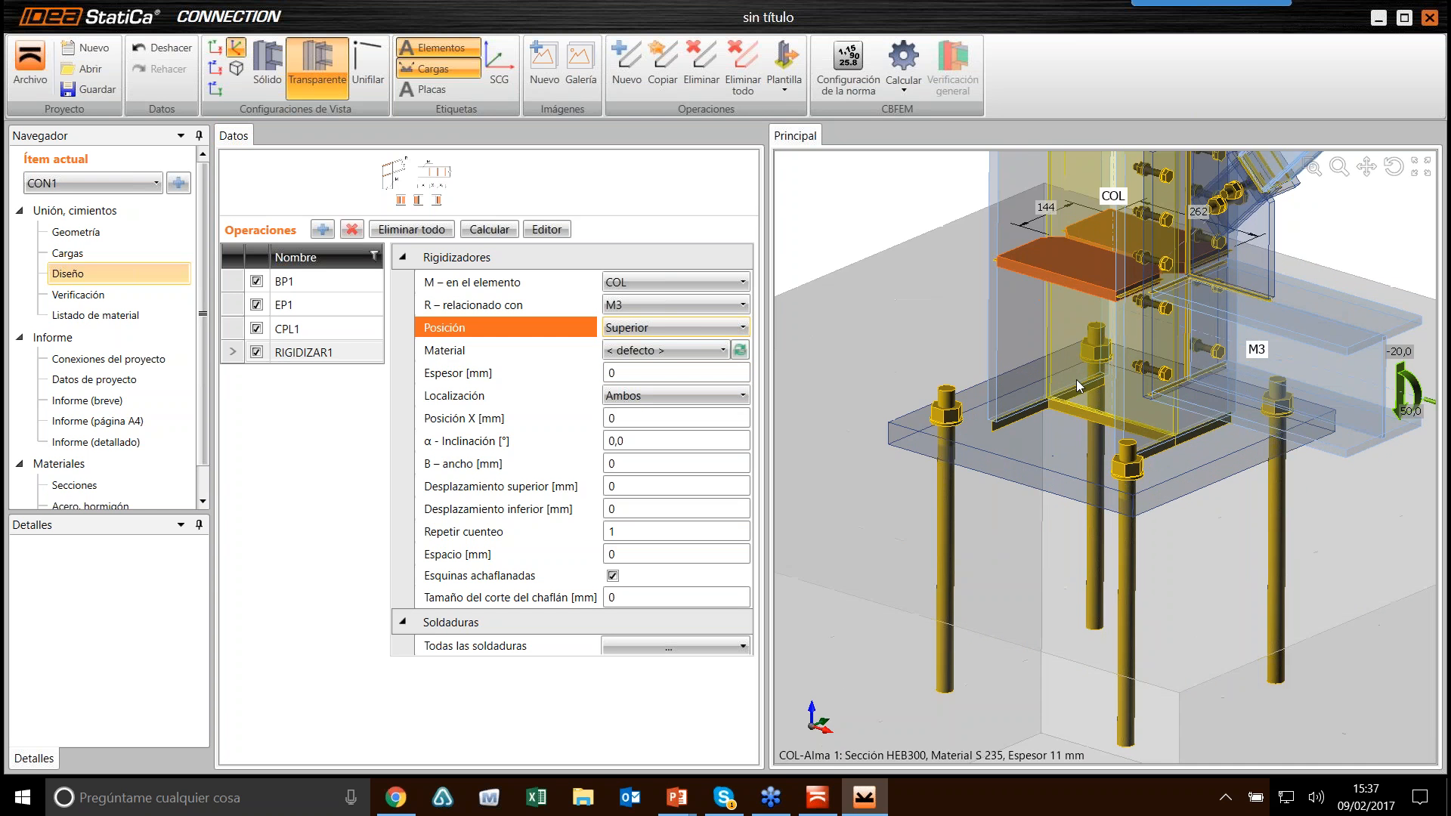
Step: Calculate the connection with its column stiffeners and enlarge the check details to show the values and statuses
scroll(1092, 372, "down", 8)
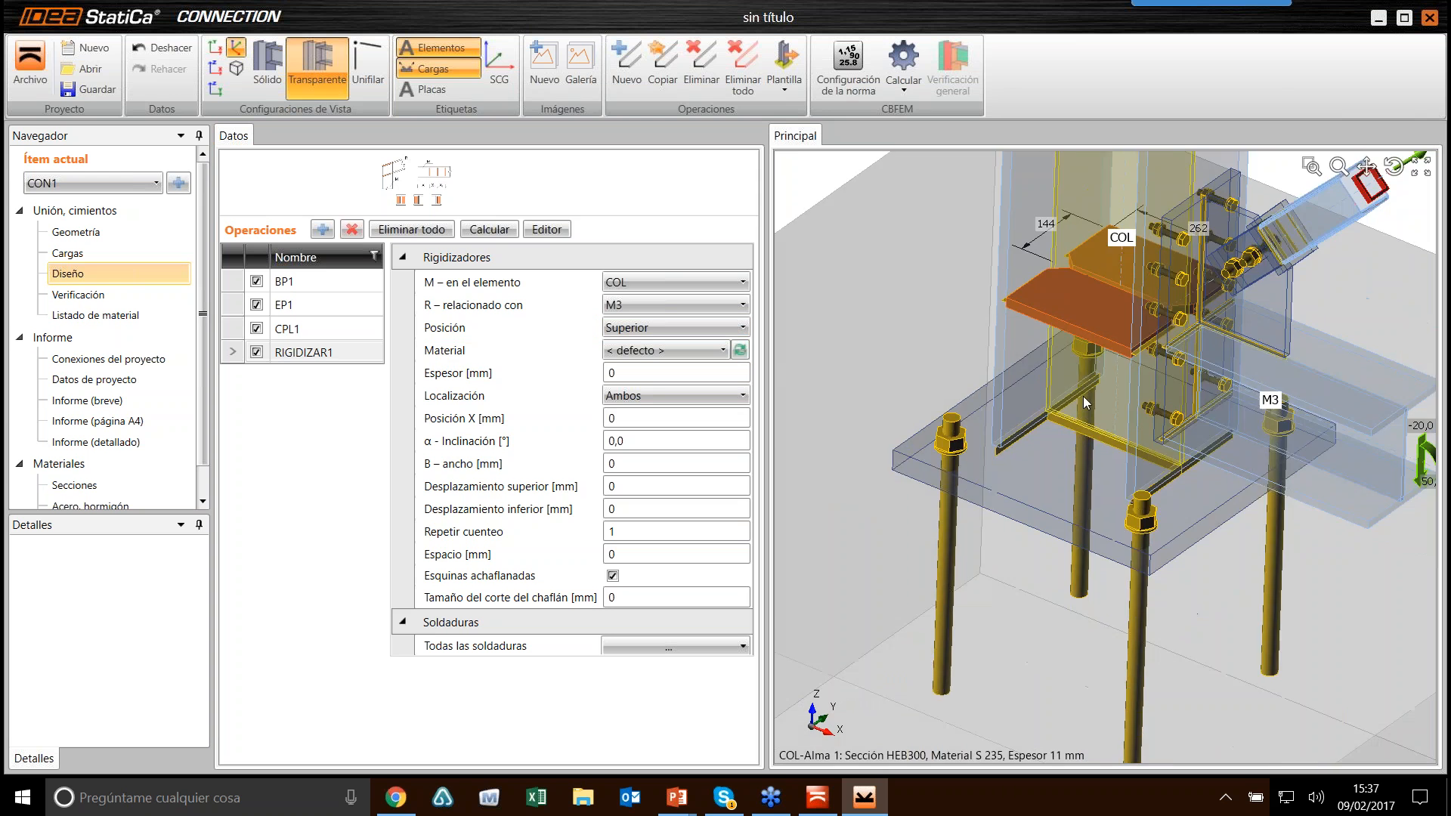
scroll(1086, 392, "down", 4)
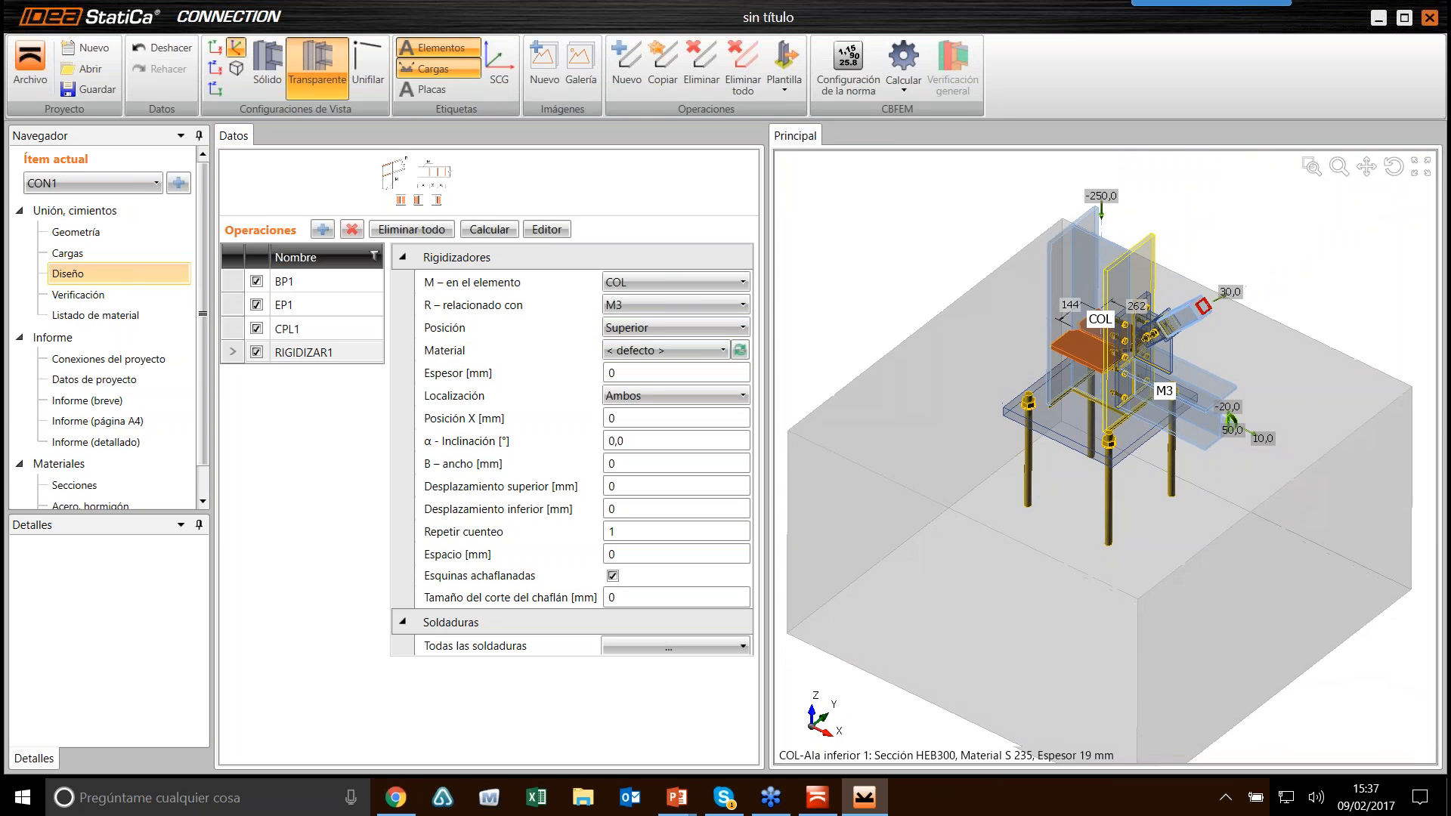
left_click(900, 56)
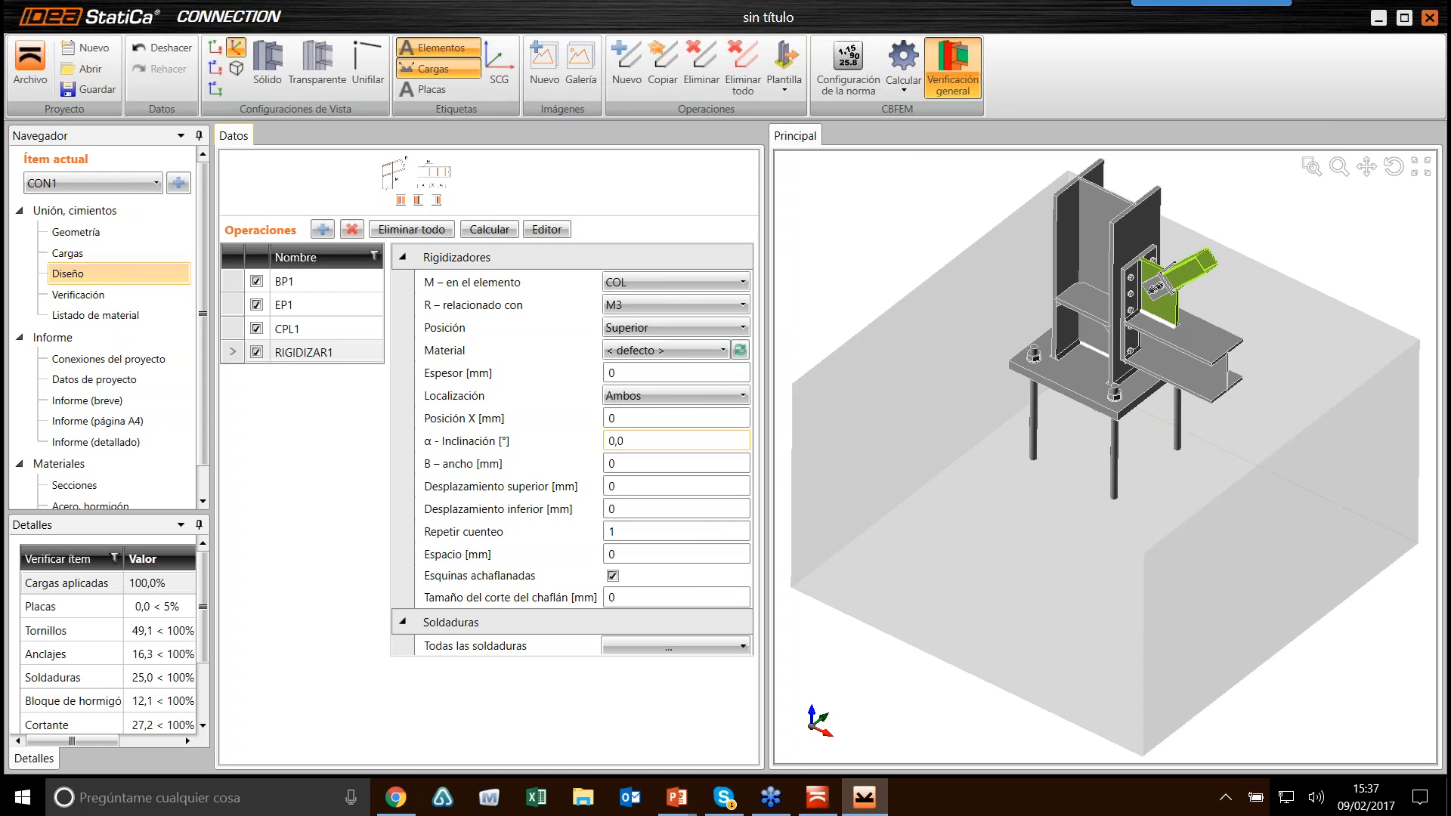
left_click_drag(212, 384, 341, 384)
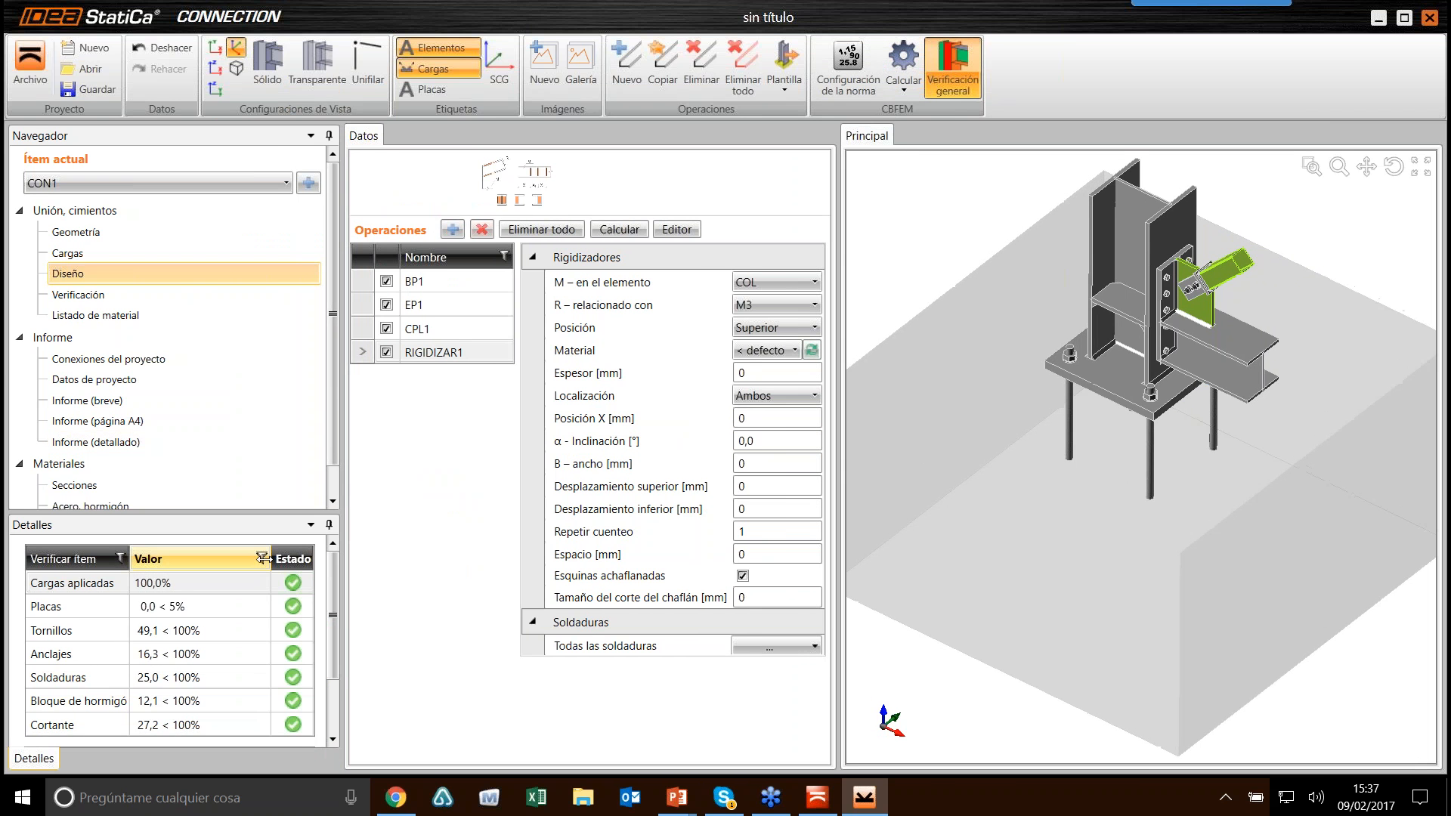
left_click_drag(248, 559, 243, 558)
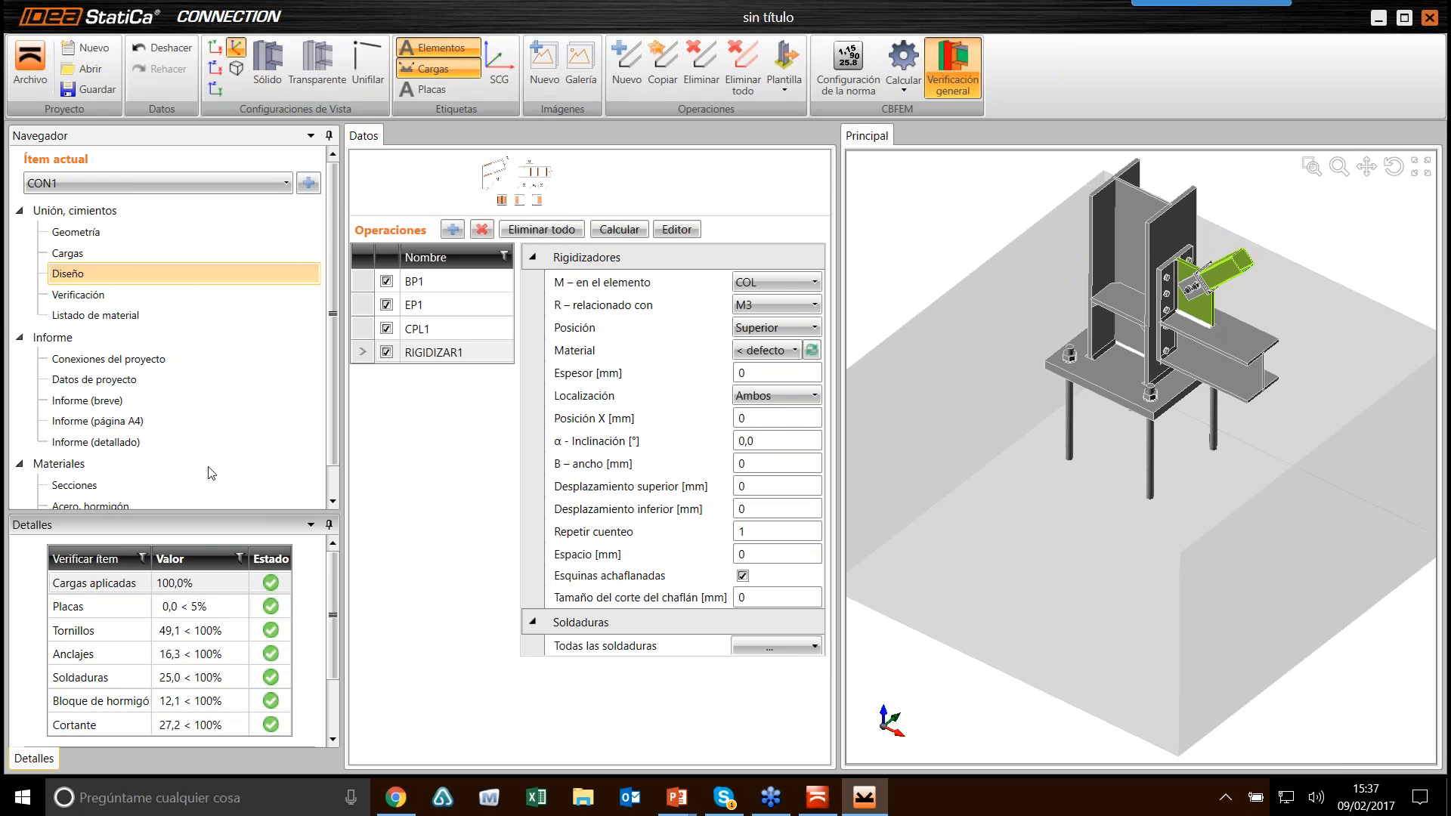
Step: Open the connection's verification results and display equivalent stress with the finite element mesh on the 3D model
left_click(175, 293)
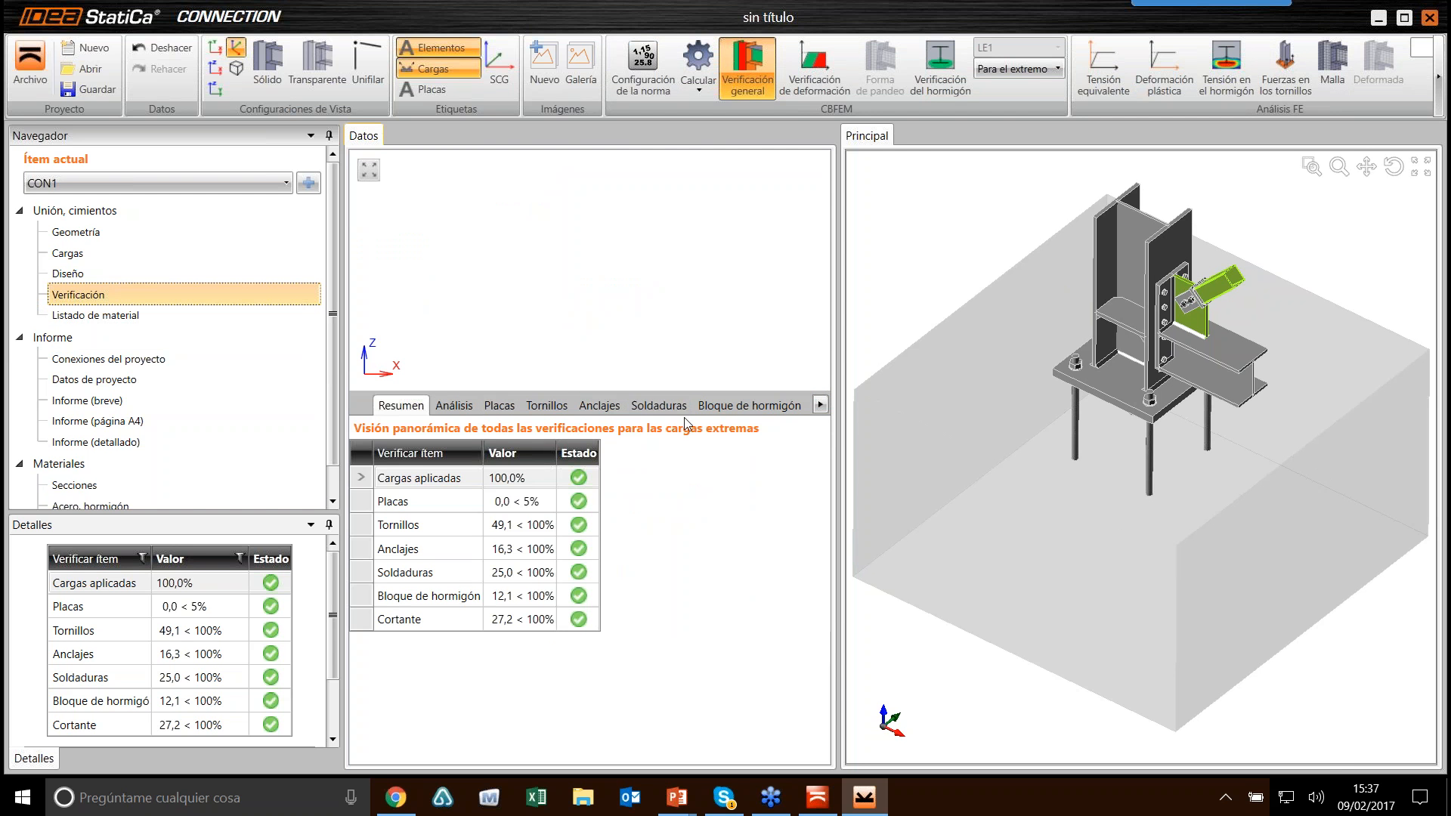
left_click(1107, 85)
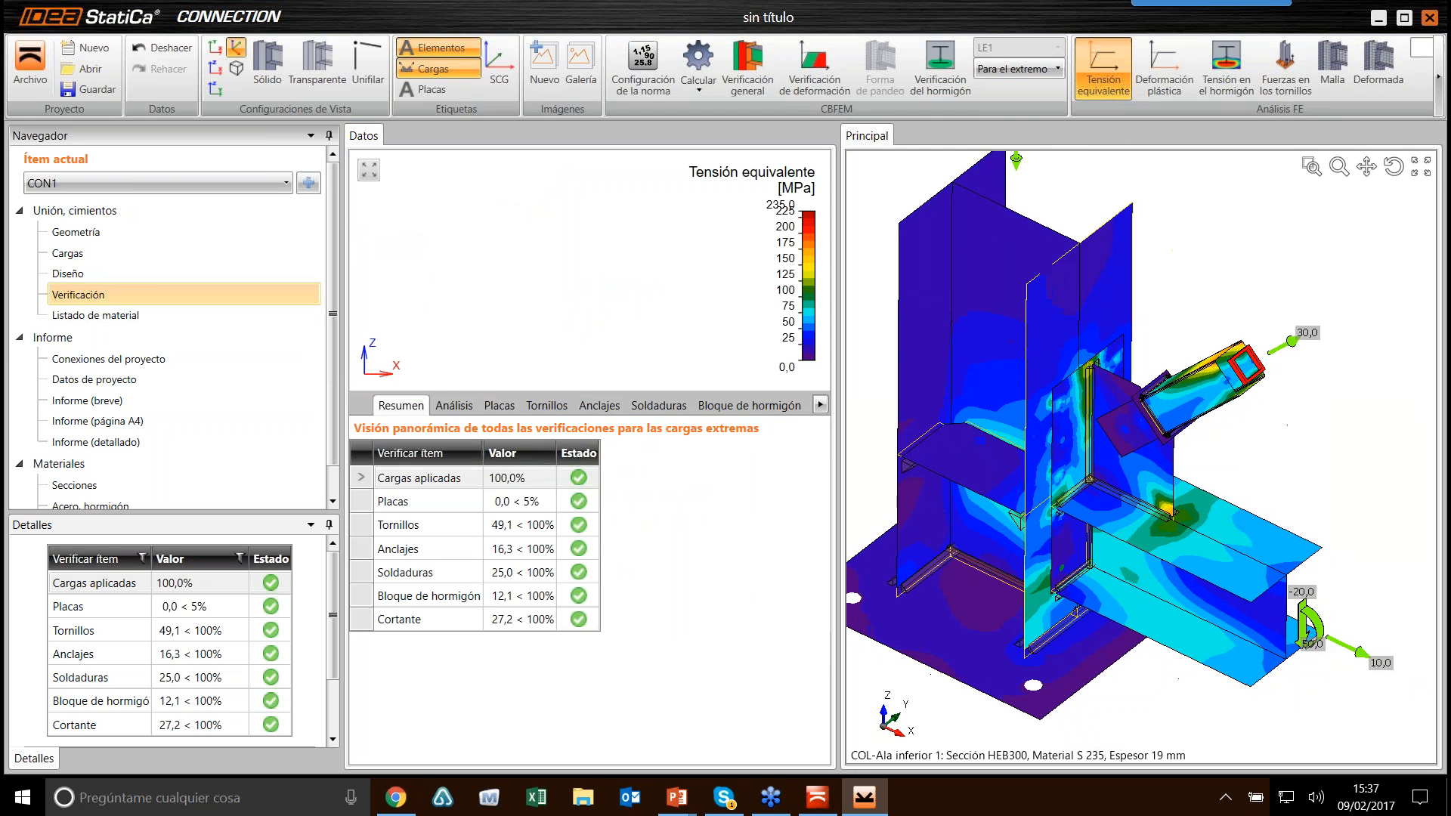
left_click(1330, 91)
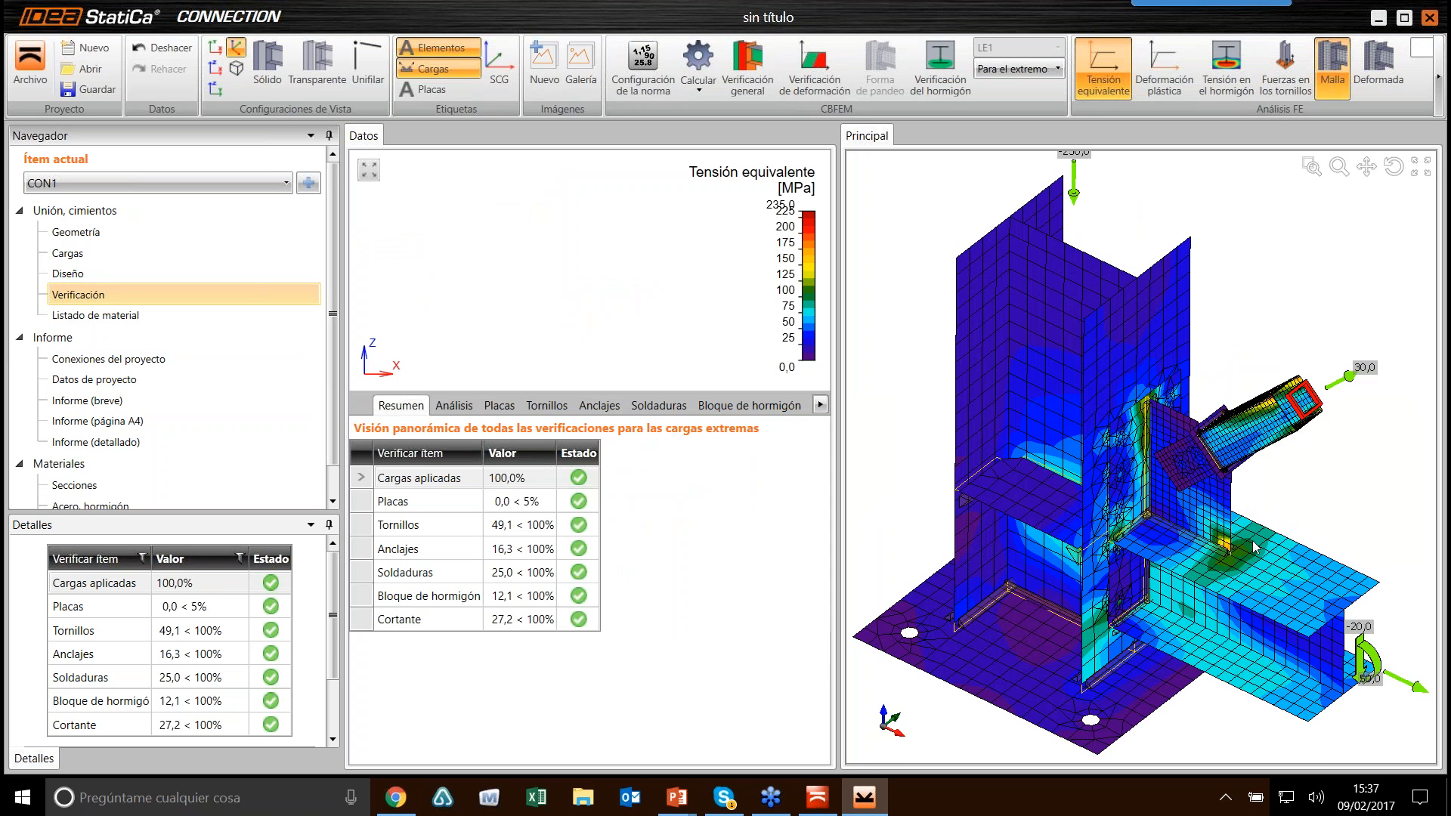
middle_click_drag(1243, 500, 1234, 512)
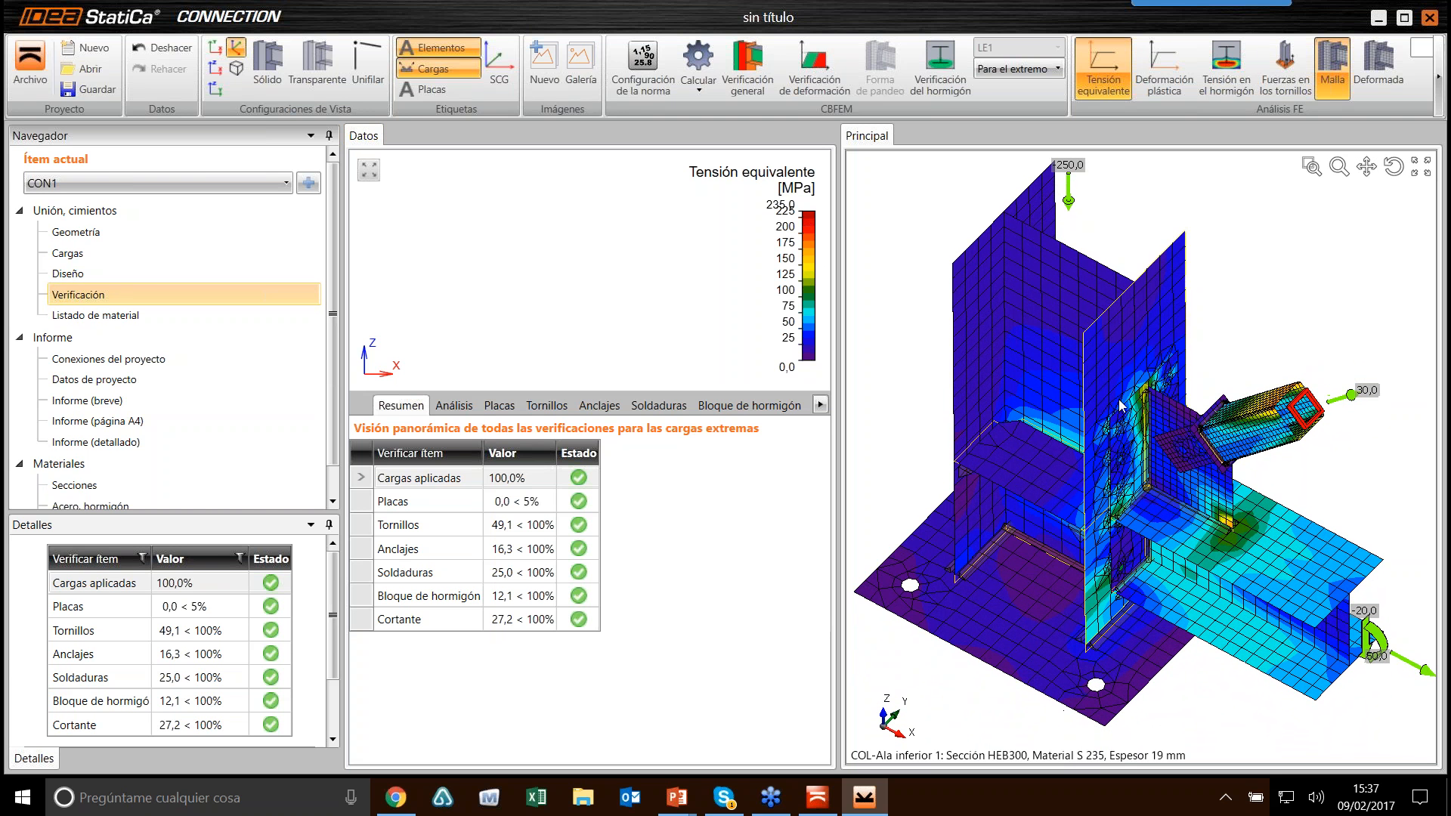
Step: Review the plate stress and strain checks and show the equivalent stress plot for member D
left_click(510, 408)
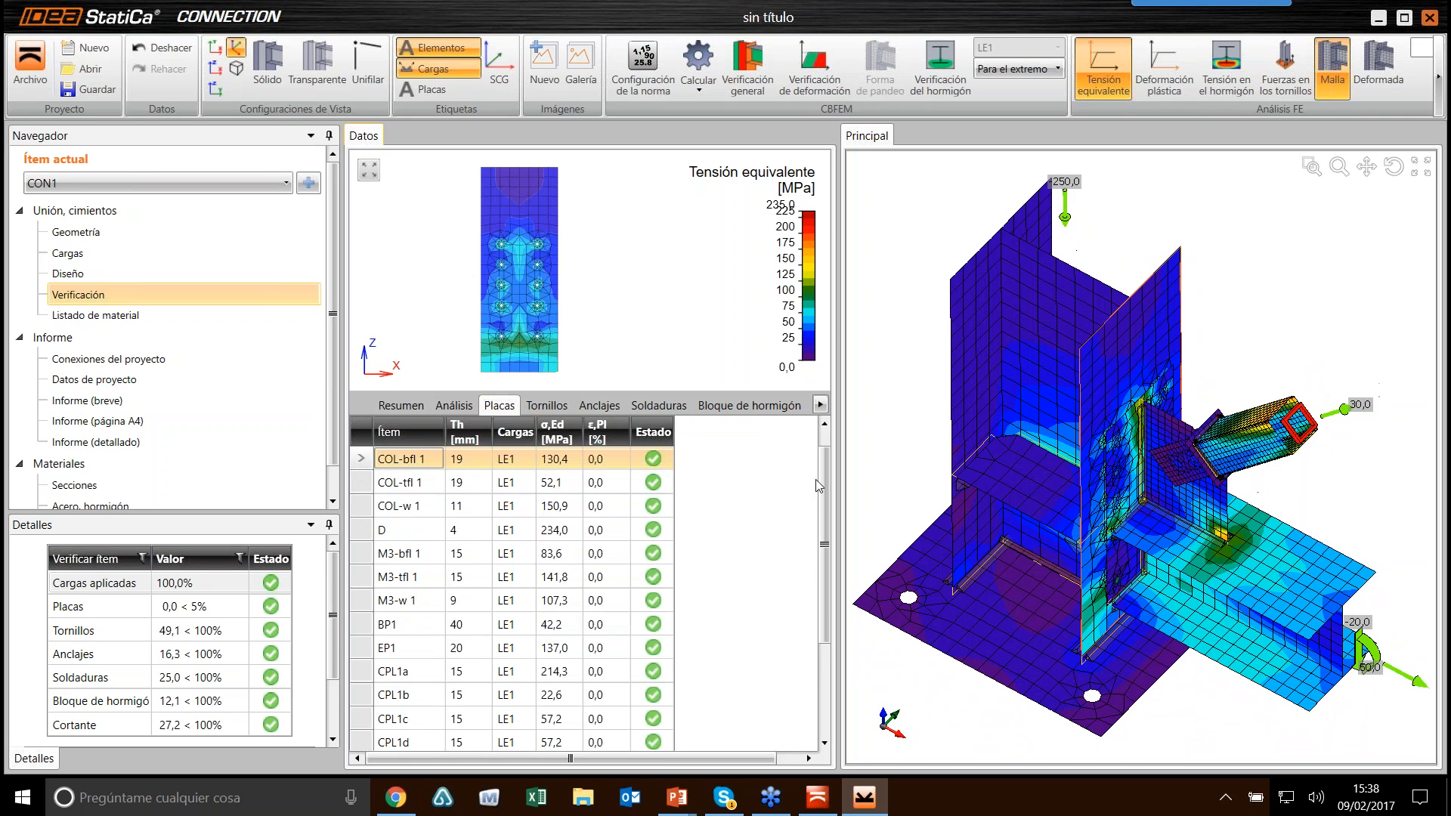
mouse_move(823, 486)
left_mouse_down()
mouse_move(827, 538)
mouse_move(826, 476)
left_mouse_up()
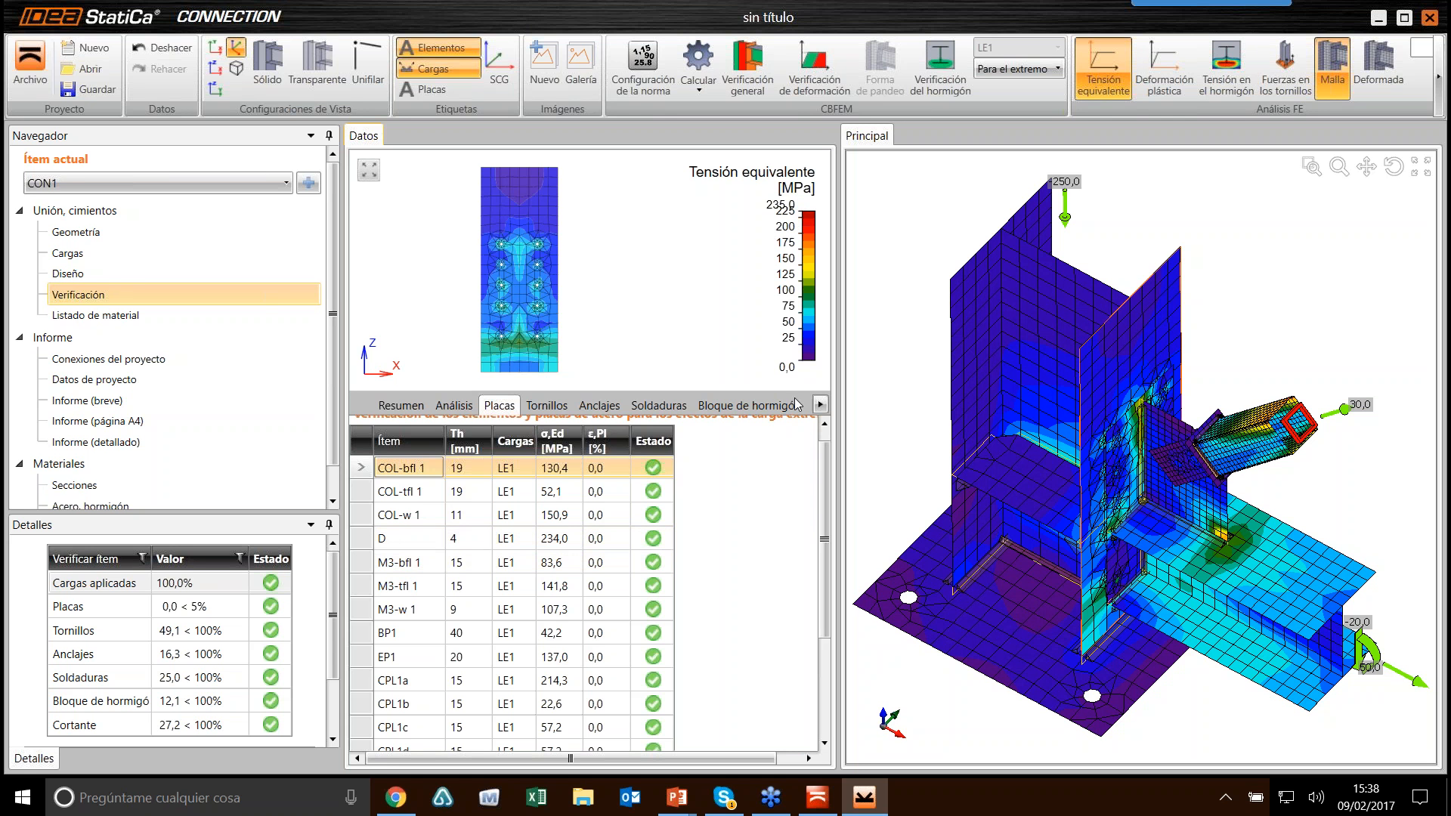
mouse_move(827, 473)
left_mouse_down()
mouse_move(827, 532)
mouse_move(827, 468)
left_mouse_up()
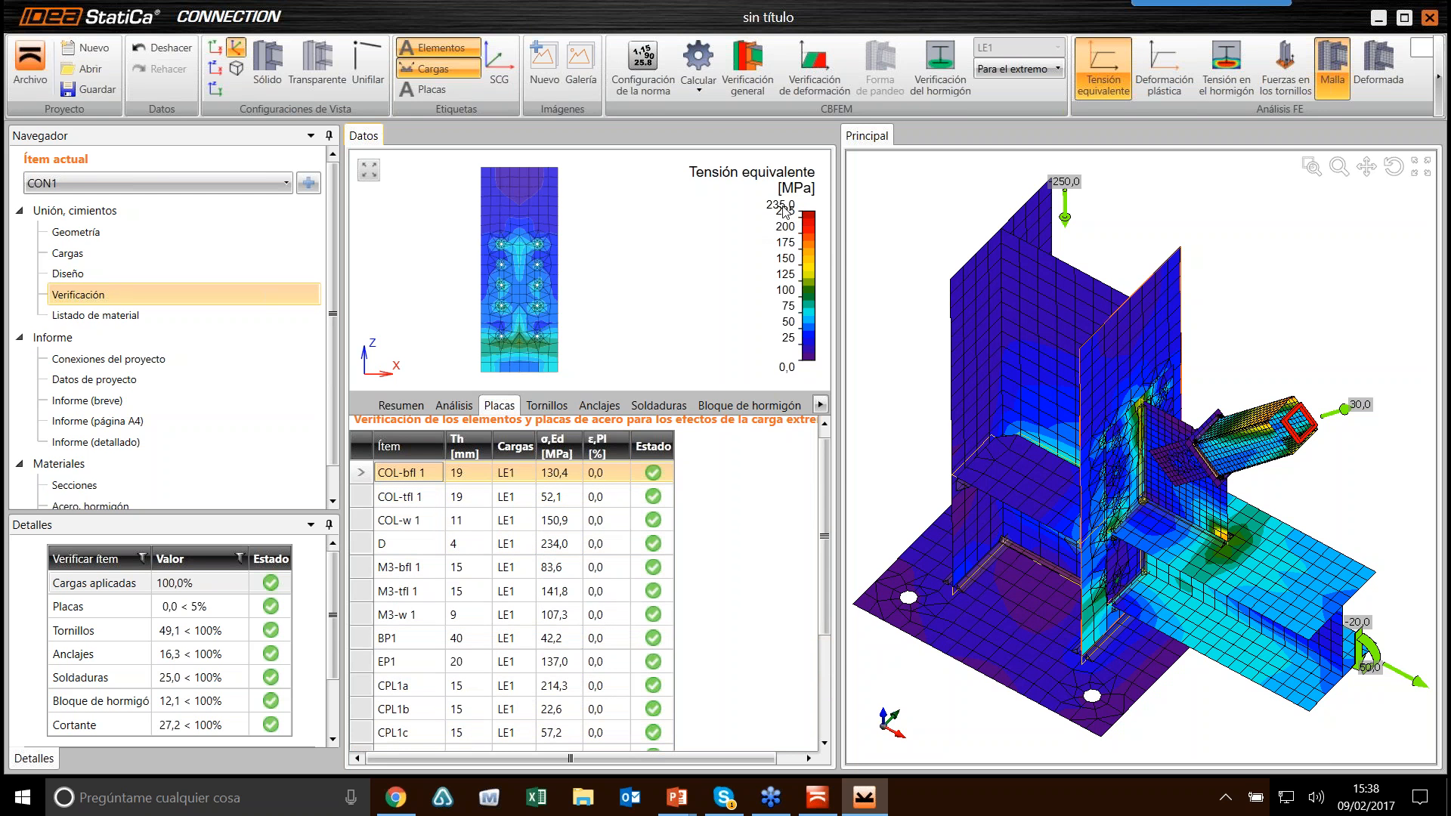
left_click_drag(828, 508, 827, 472)
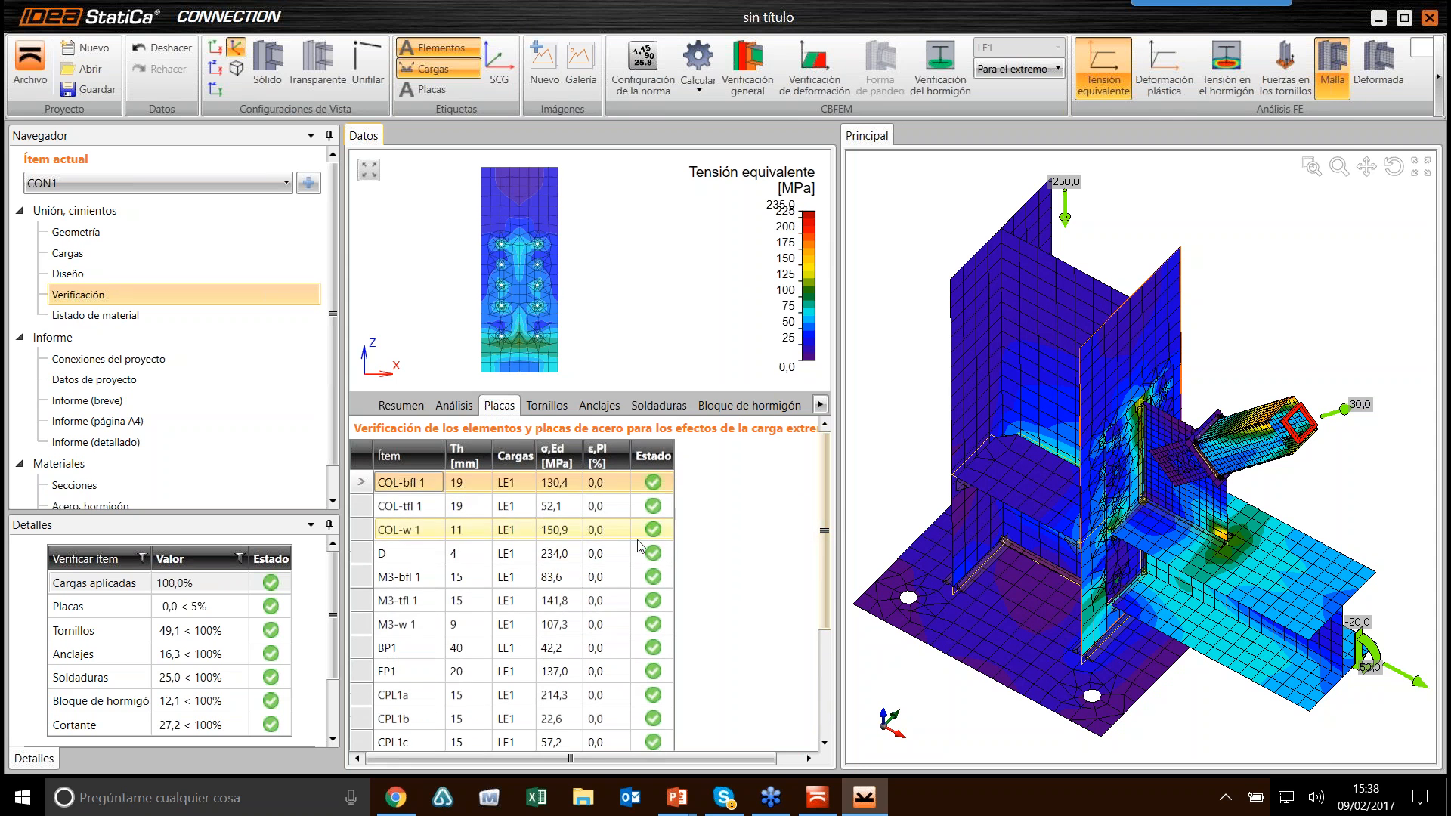
left_click(570, 552)
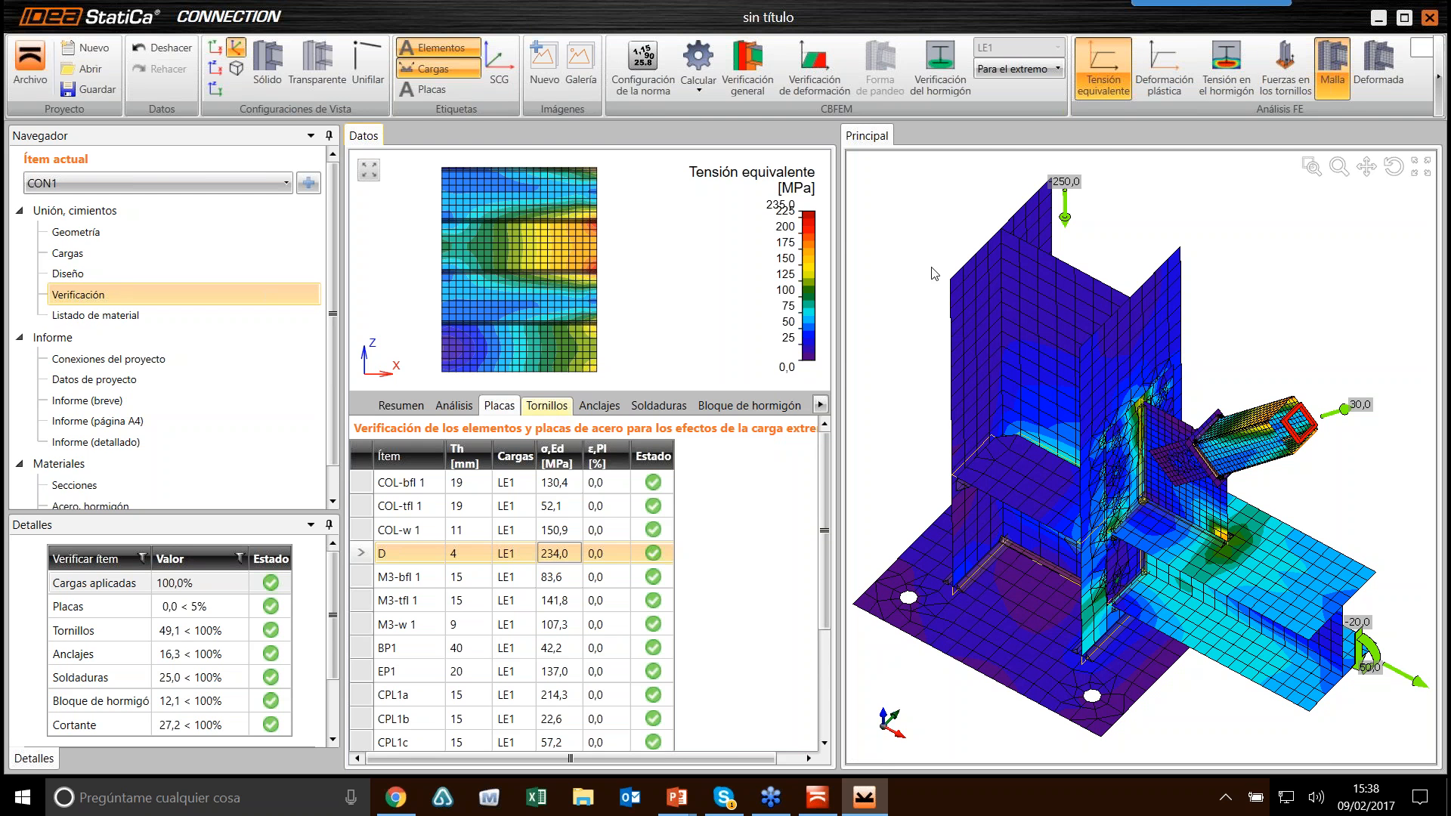
Step: Review the bolt checks, display the bolt forces on the model, and examine the end plate's stress plot
left_click(547, 405)
left_click(1281, 85)
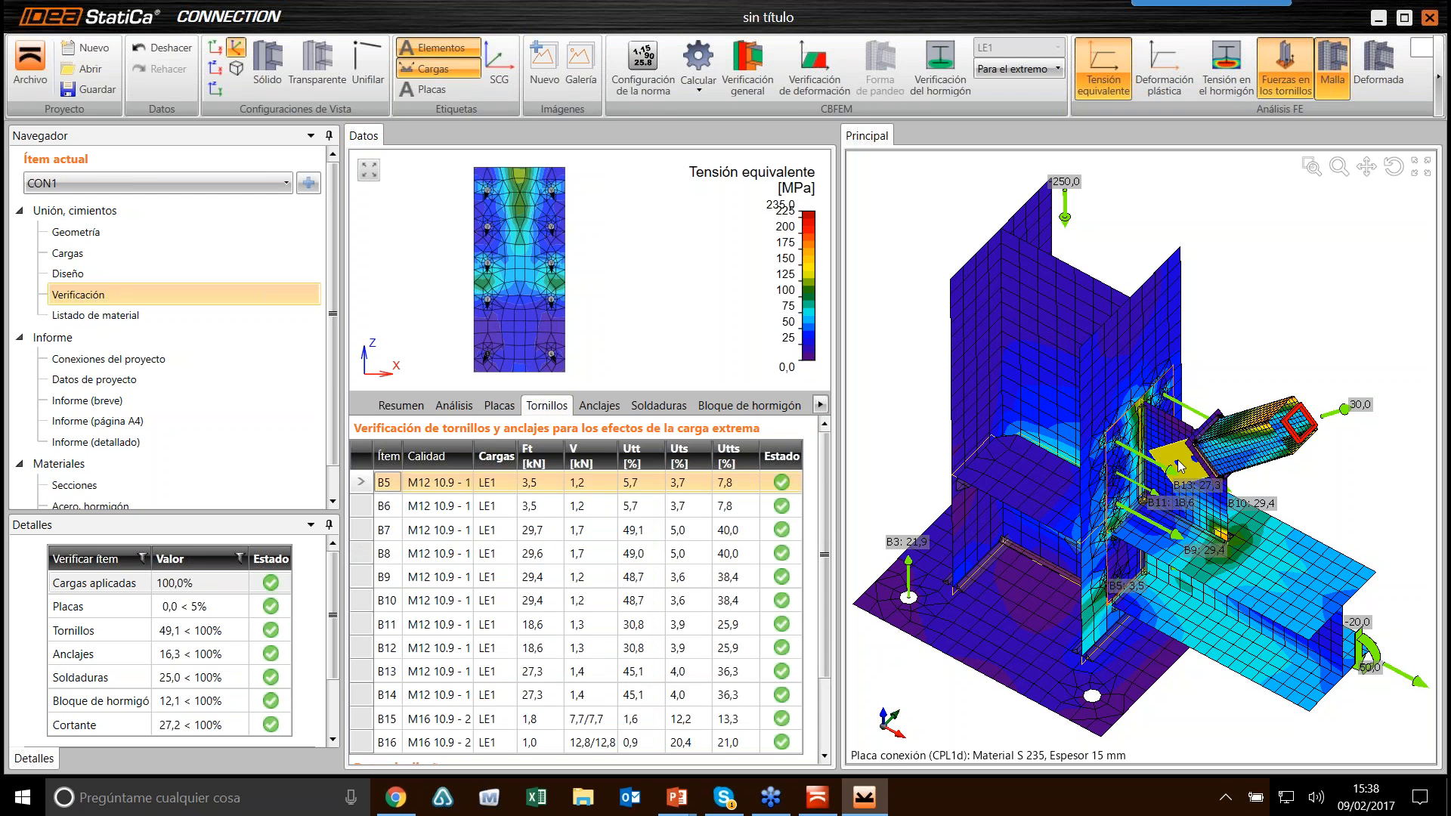
middle_click_drag(1182, 482, 1160, 426)
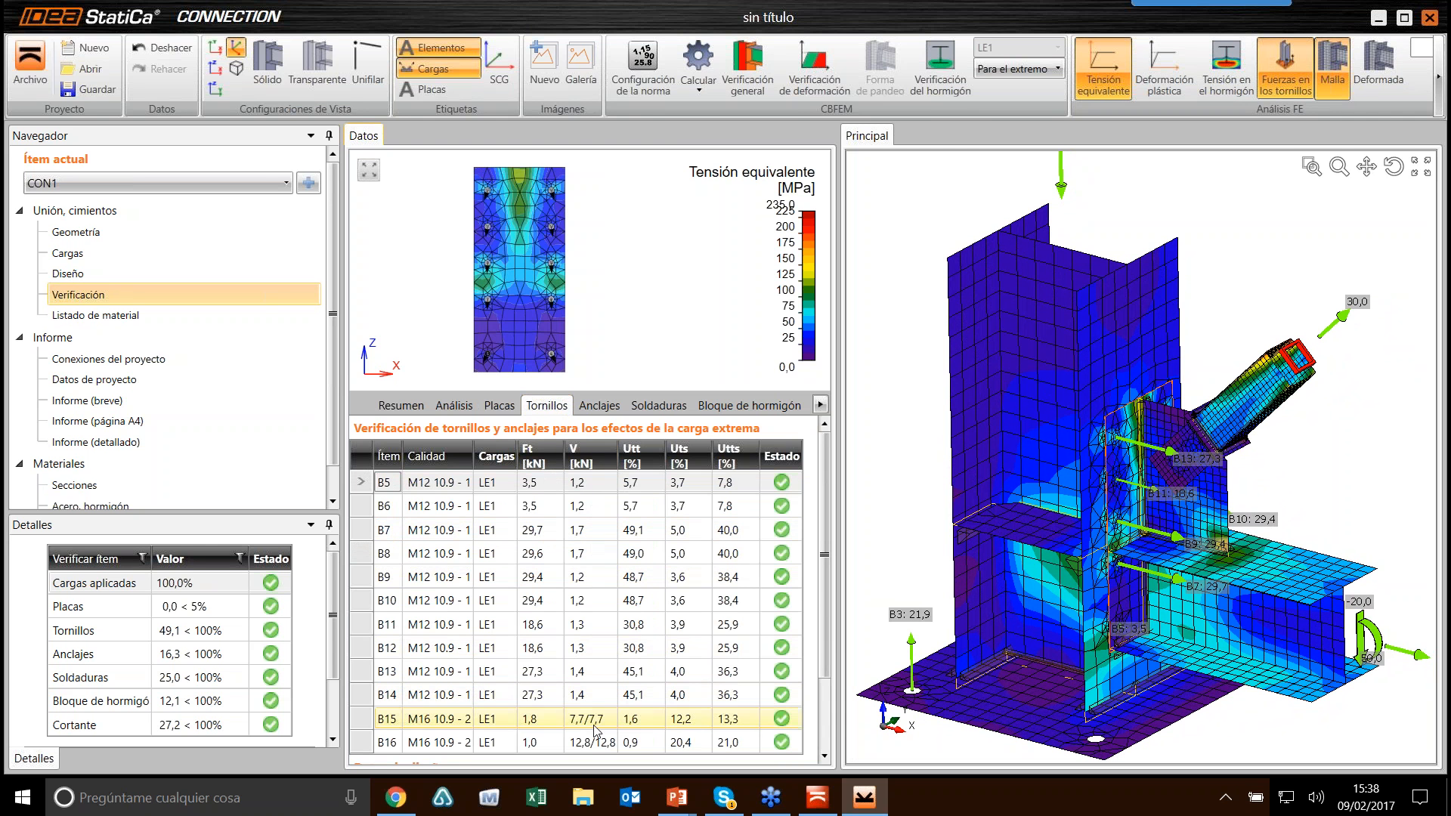
scroll(460, 201, "up", 5)
scroll(460, 201, "down", 3)
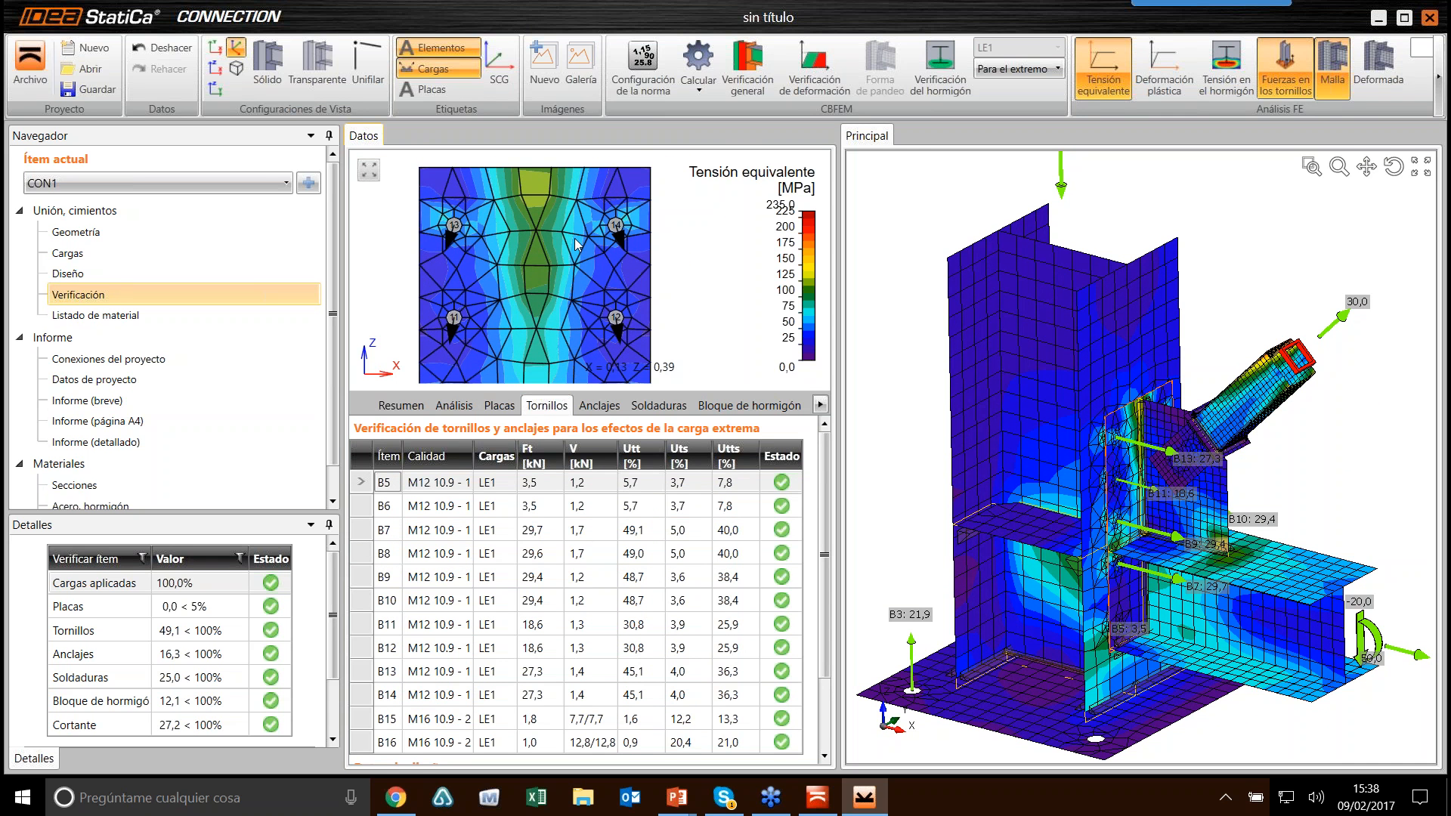
scroll(576, 244, "down", 4)
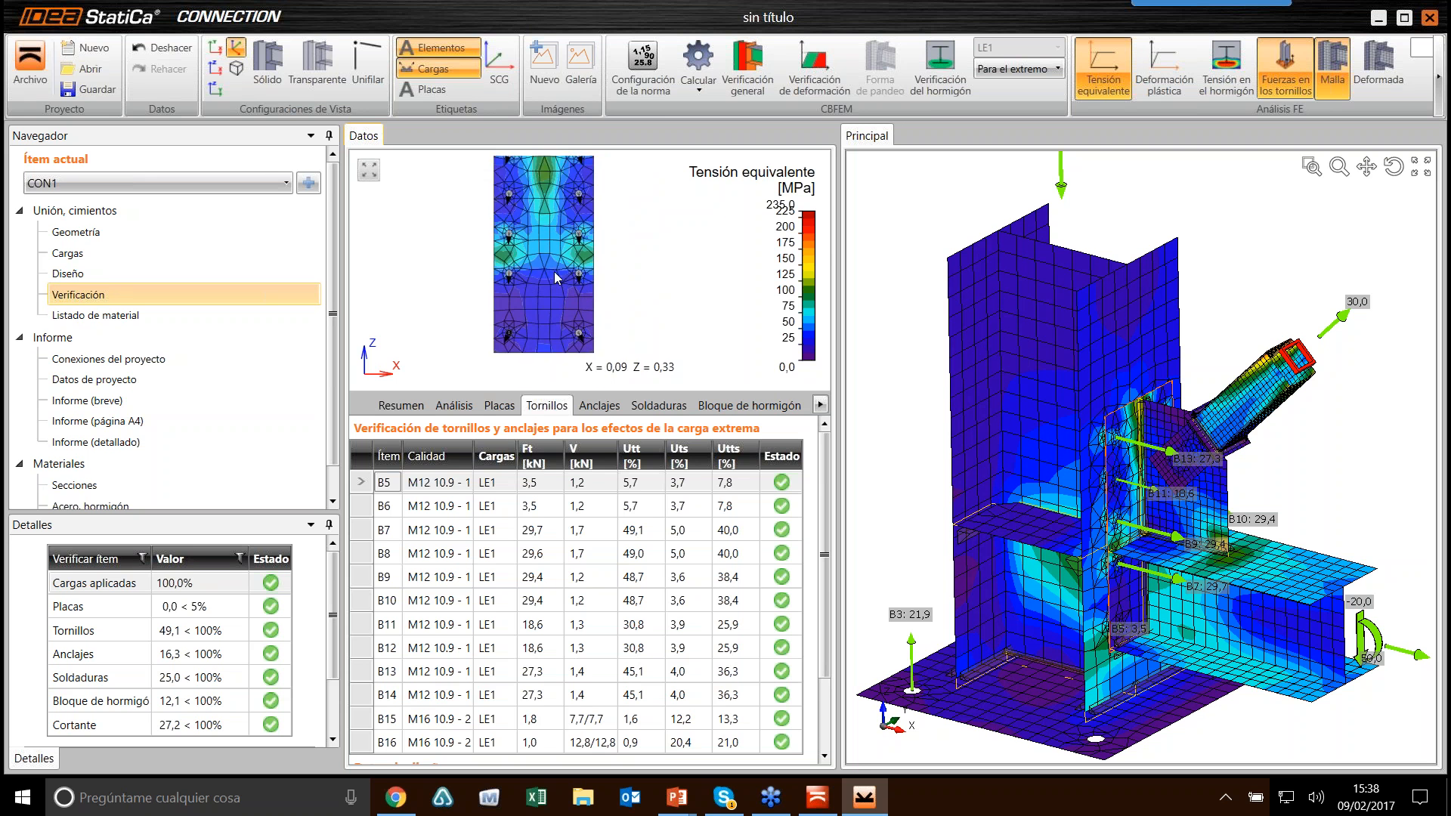
scroll(559, 291, "up", 2)
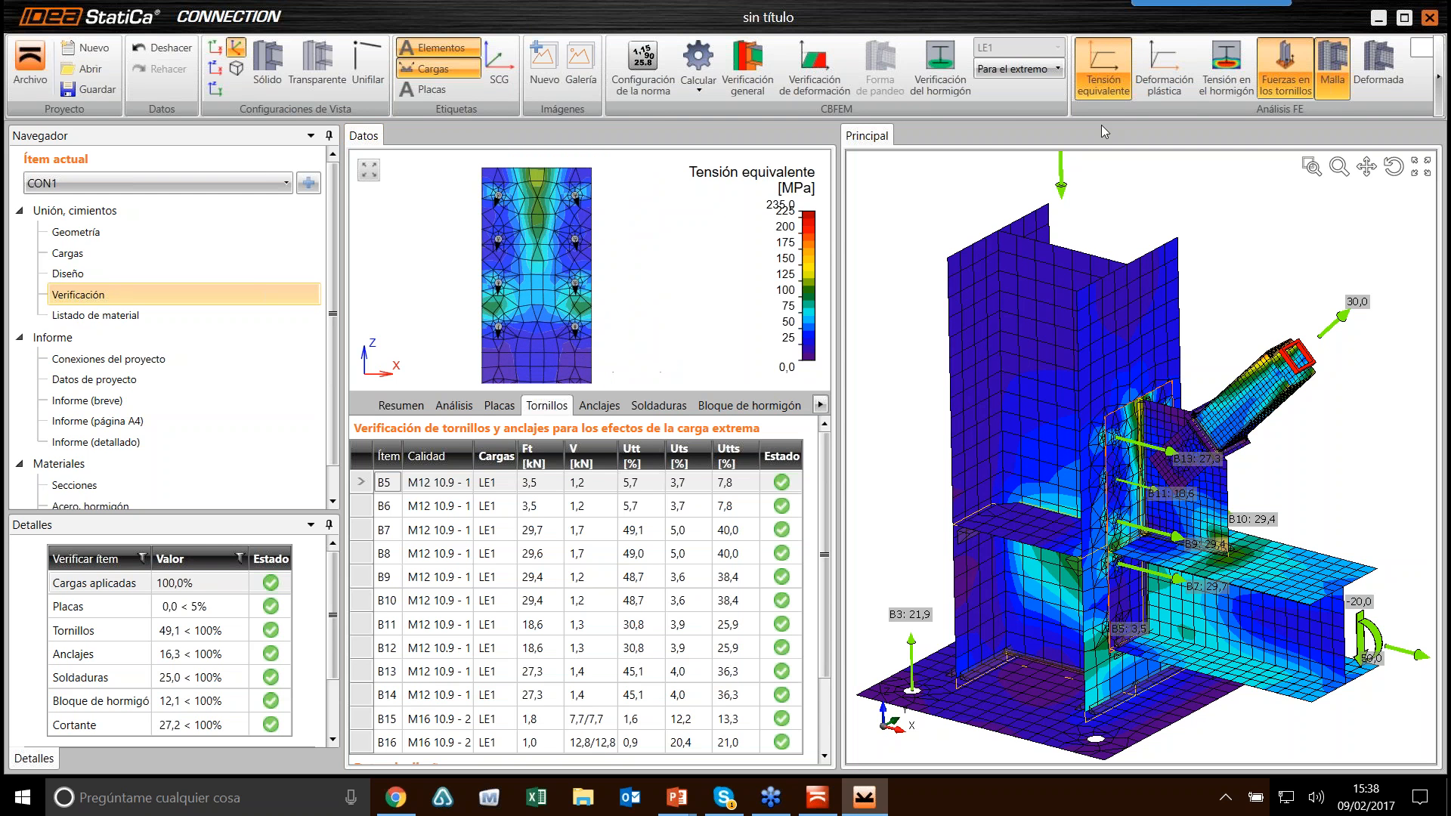
Step: Display plastic strain on the model and examine the gusset plate's lower edge where it meets beam M3
left_click(1166, 83)
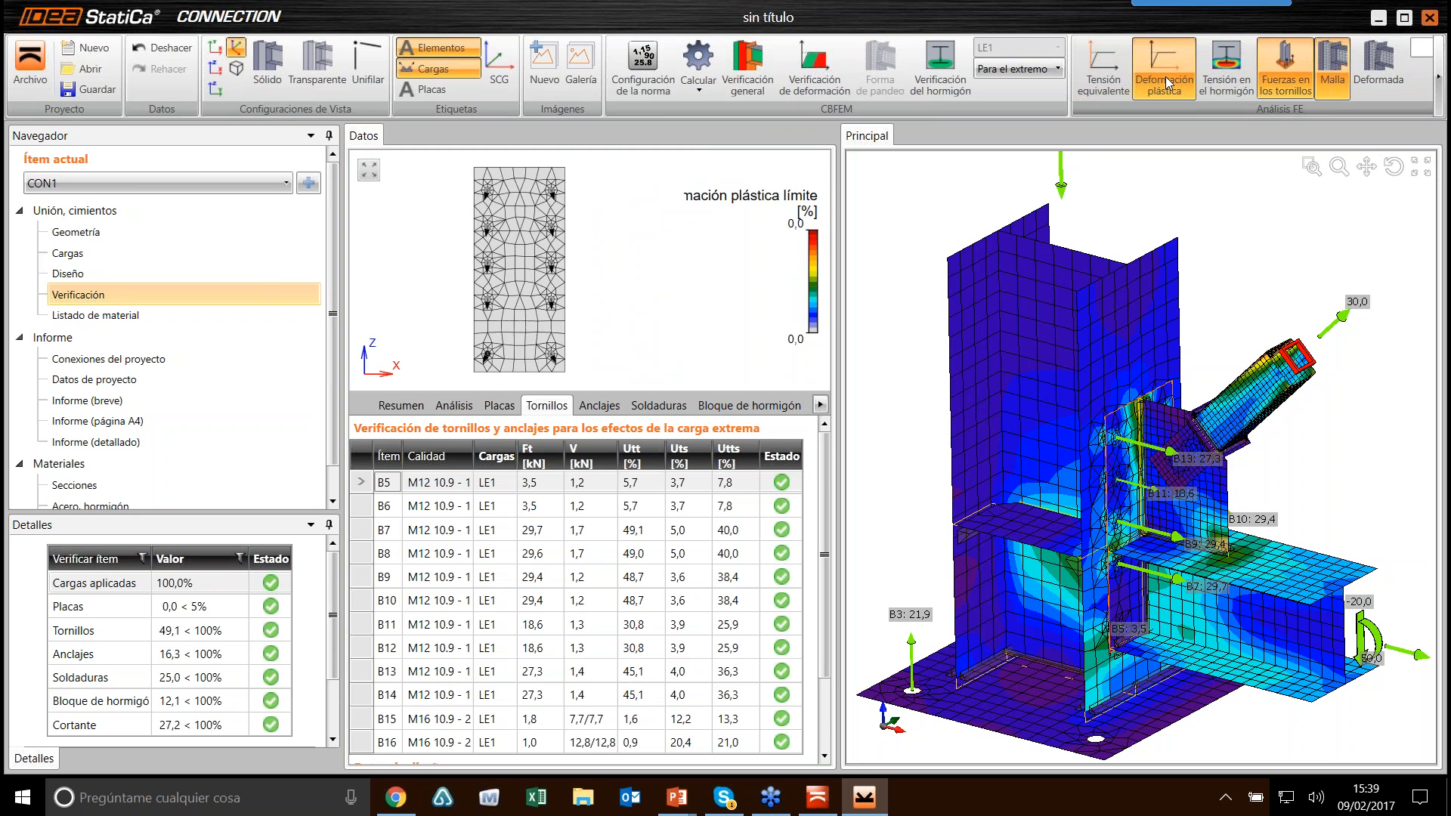
scroll(1214, 520, "up", 5)
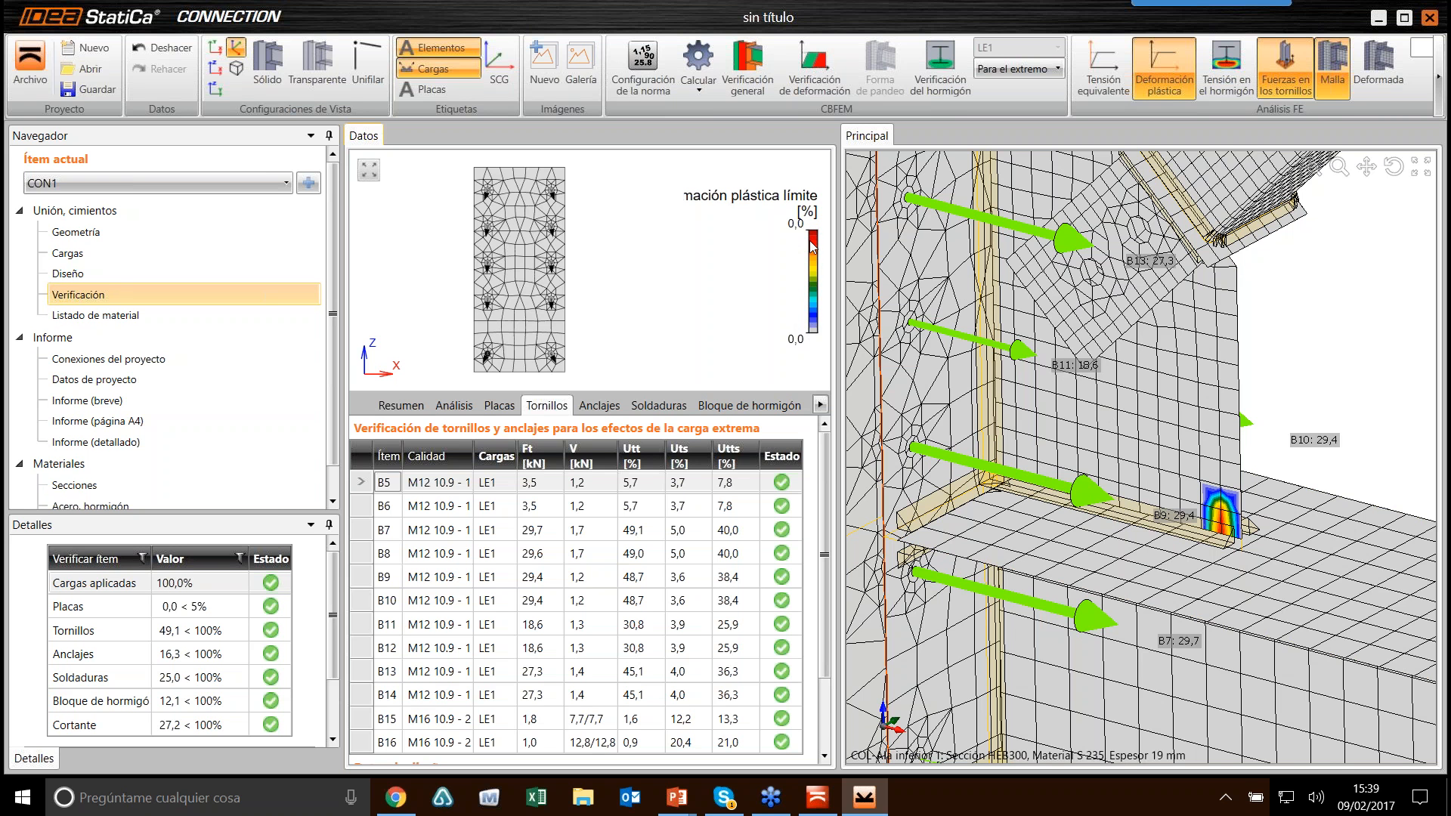
scroll(1169, 365, "down", 5)
scroll(1169, 365, "up", 3)
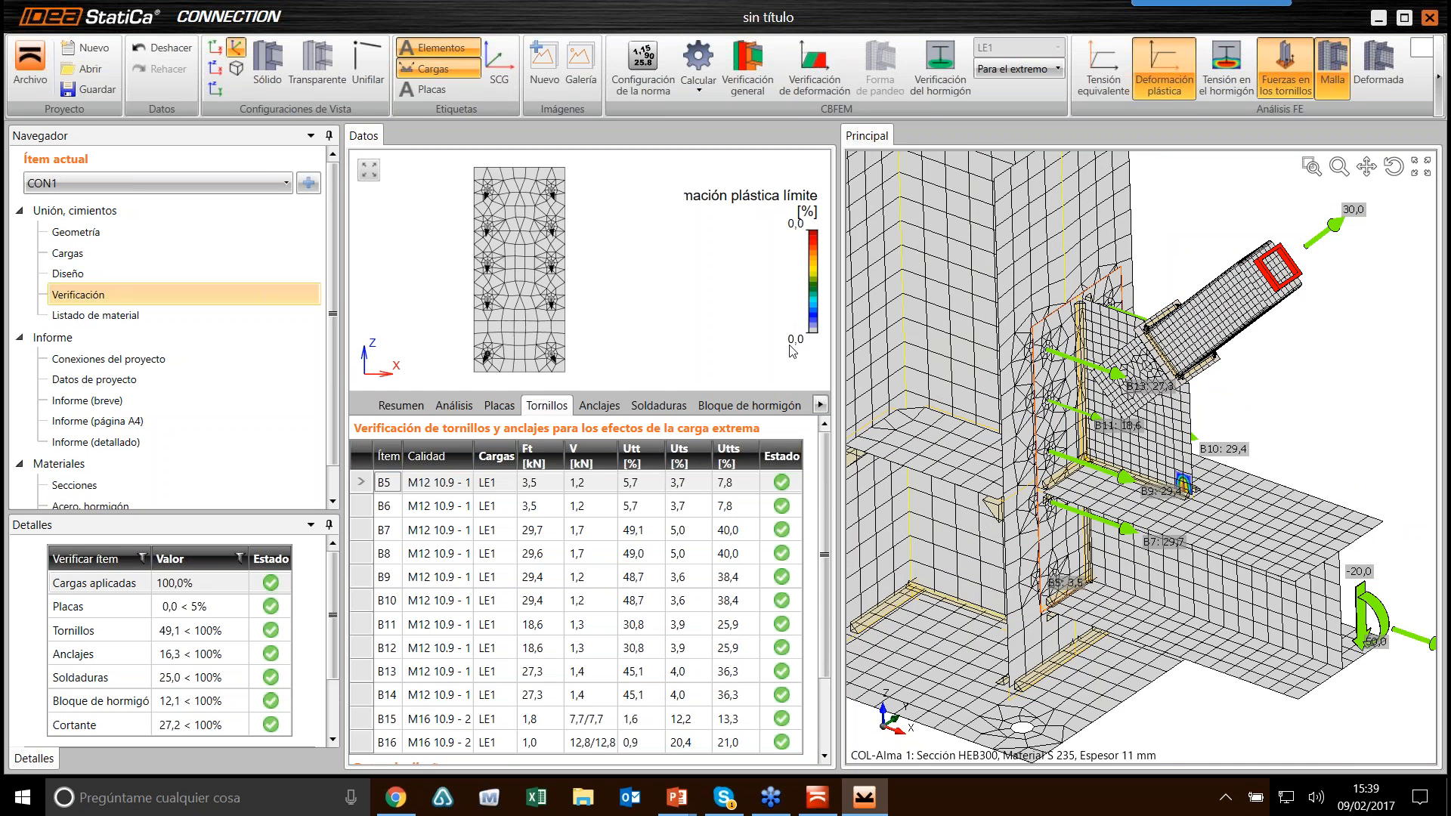
Step: Review the anchor checks, enlarging the results area to show every column of the table
left_click(610, 408)
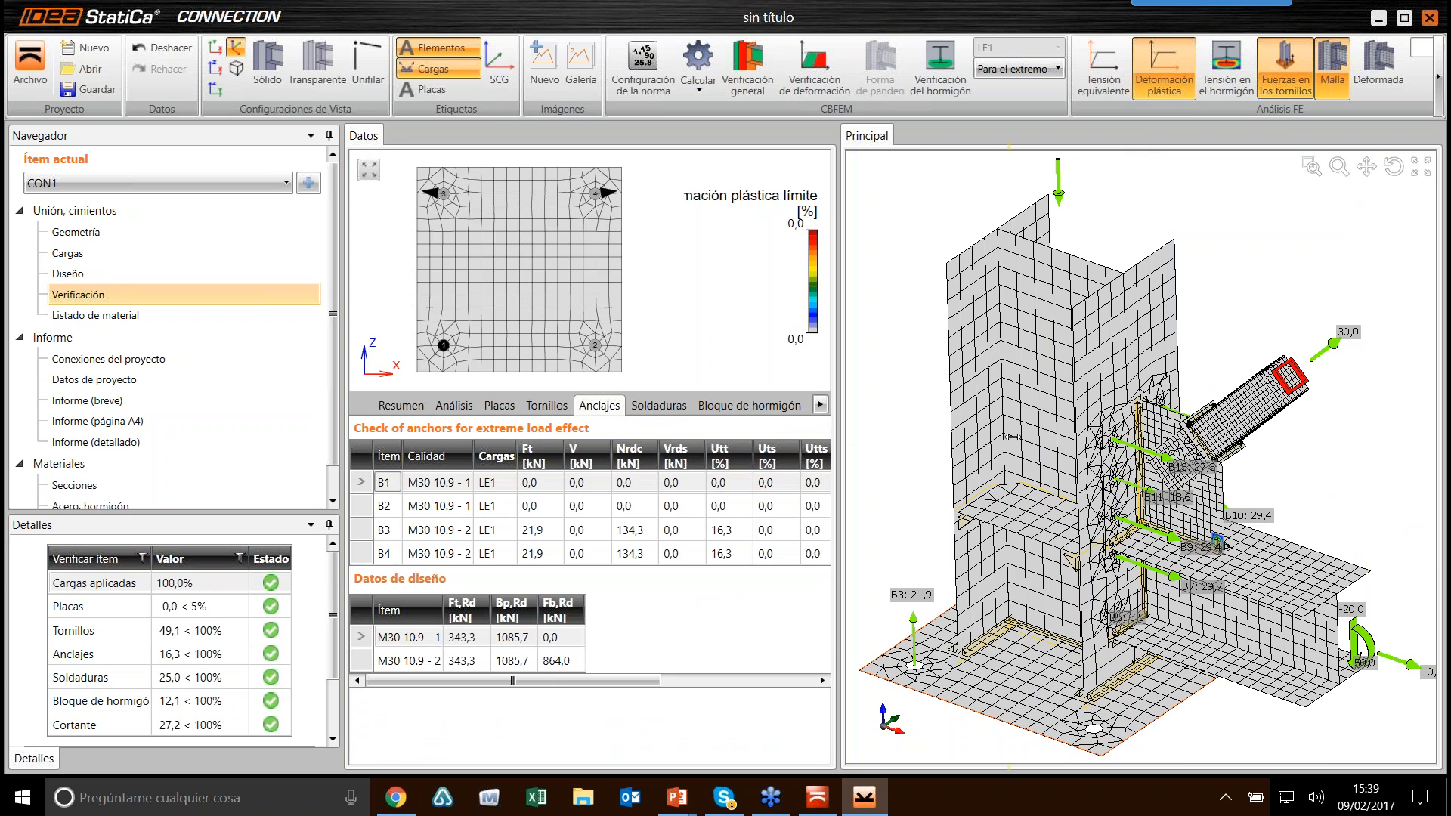
left_click_drag(1075, 436, 1077, 436)
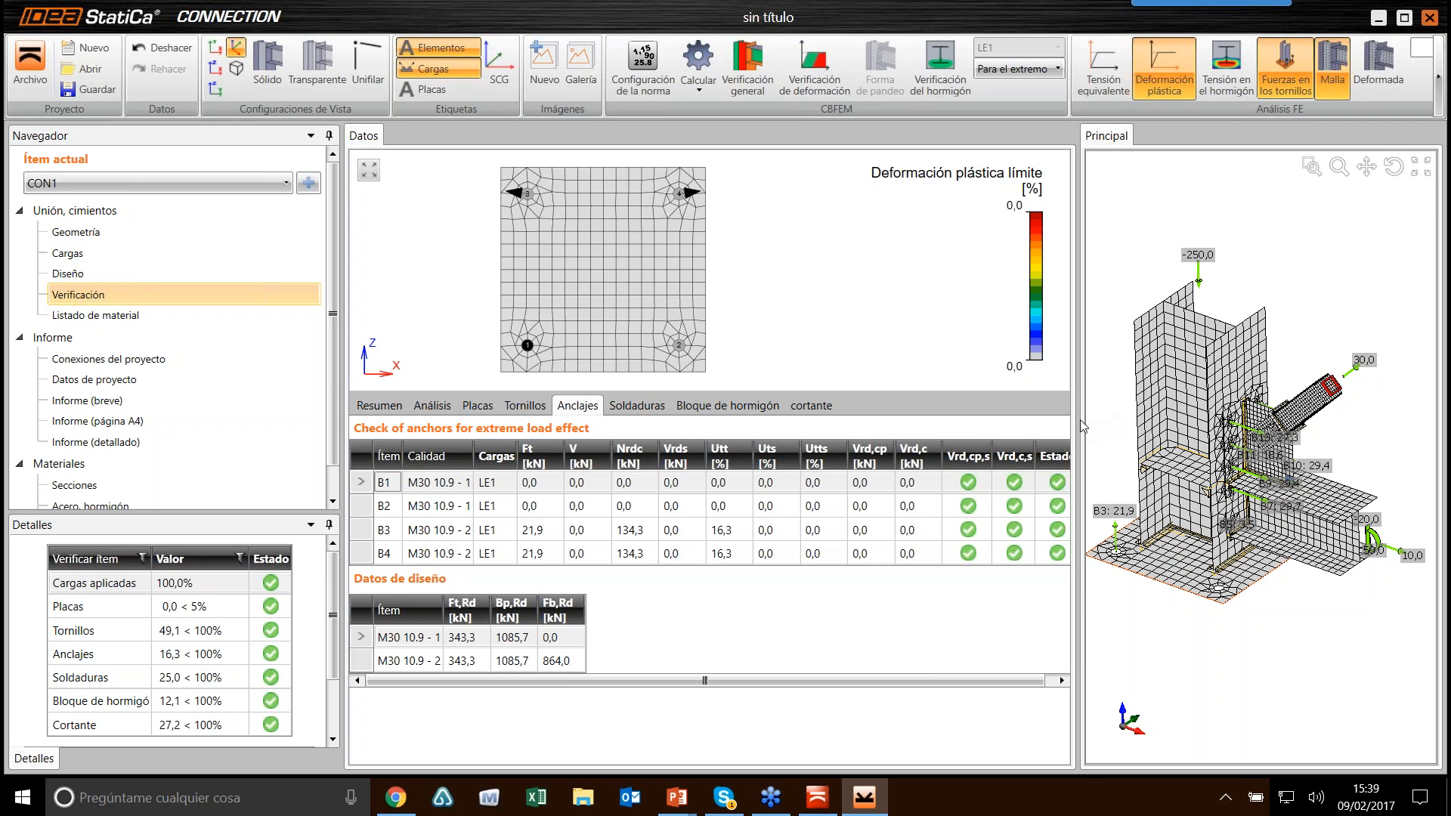
left_click_drag(1082, 427, 1108, 434)
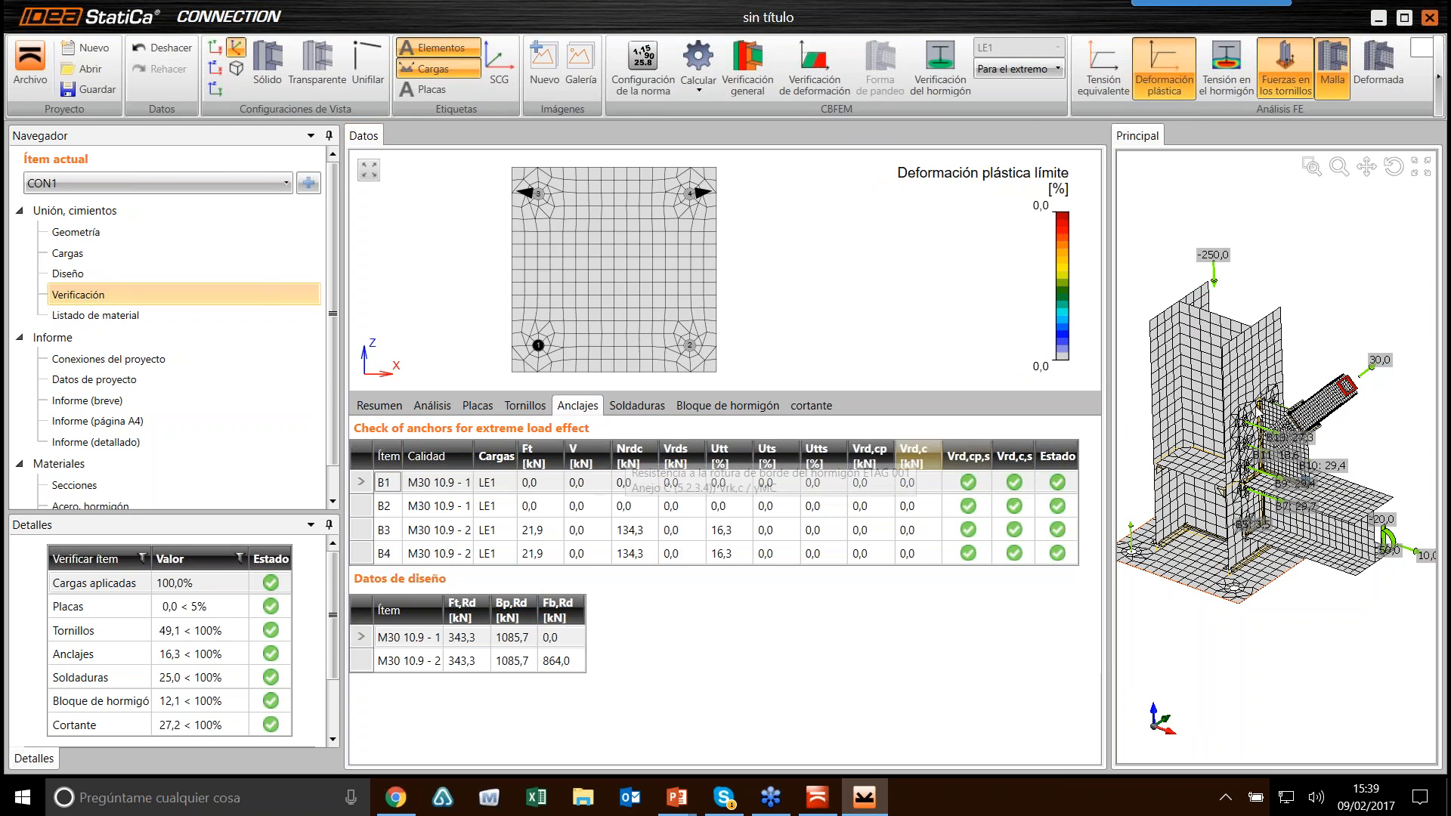
scroll(1278, 385, "down", 3)
scroll(1278, 385, "up", 1)
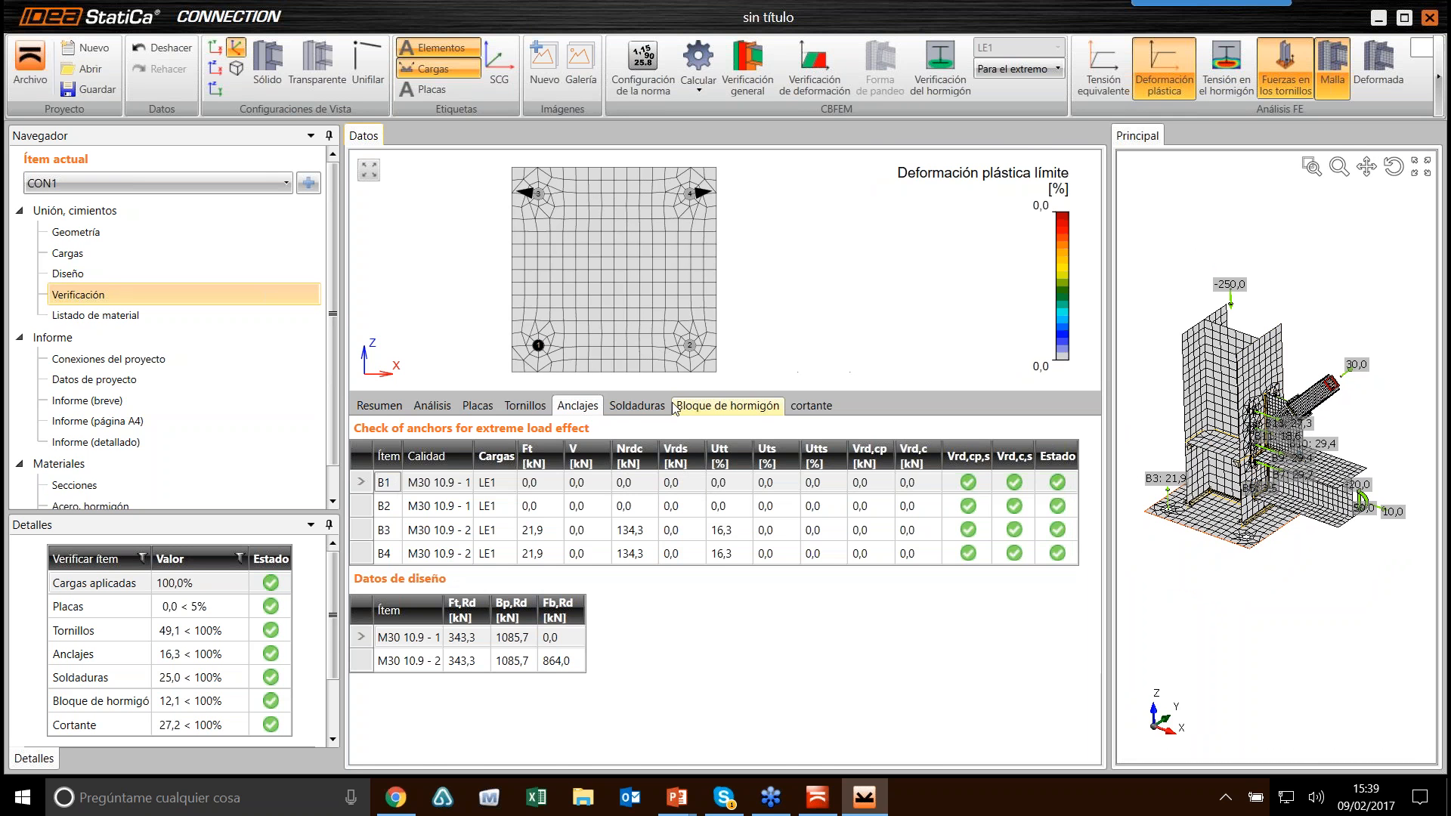
Step: Review the weld checks and switch the model back to equivalent stress
left_click(637, 406)
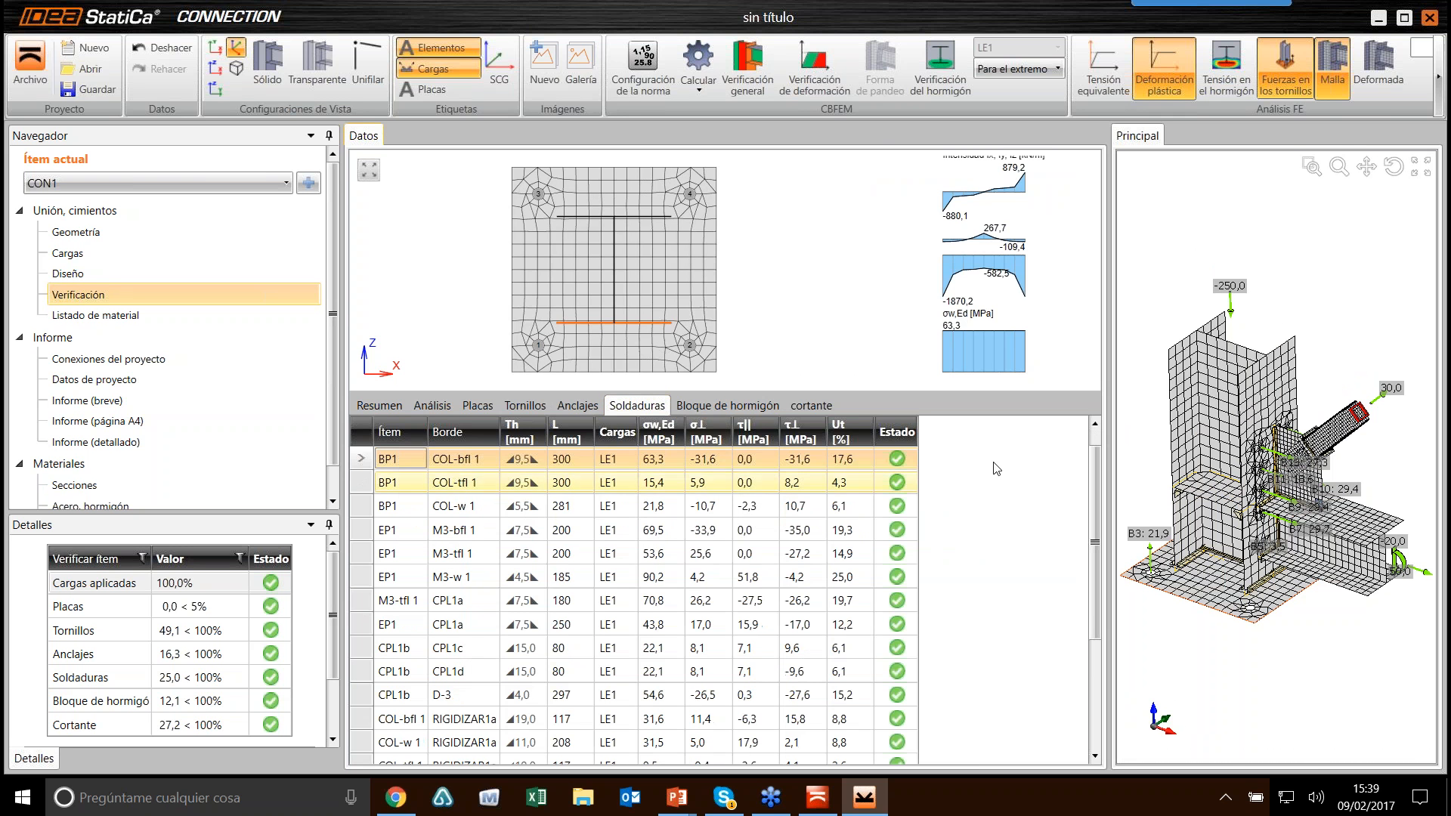
mouse_move(1096, 448)
left_mouse_down()
mouse_move(1089, 529)
mouse_move(1090, 446)
left_mouse_up()
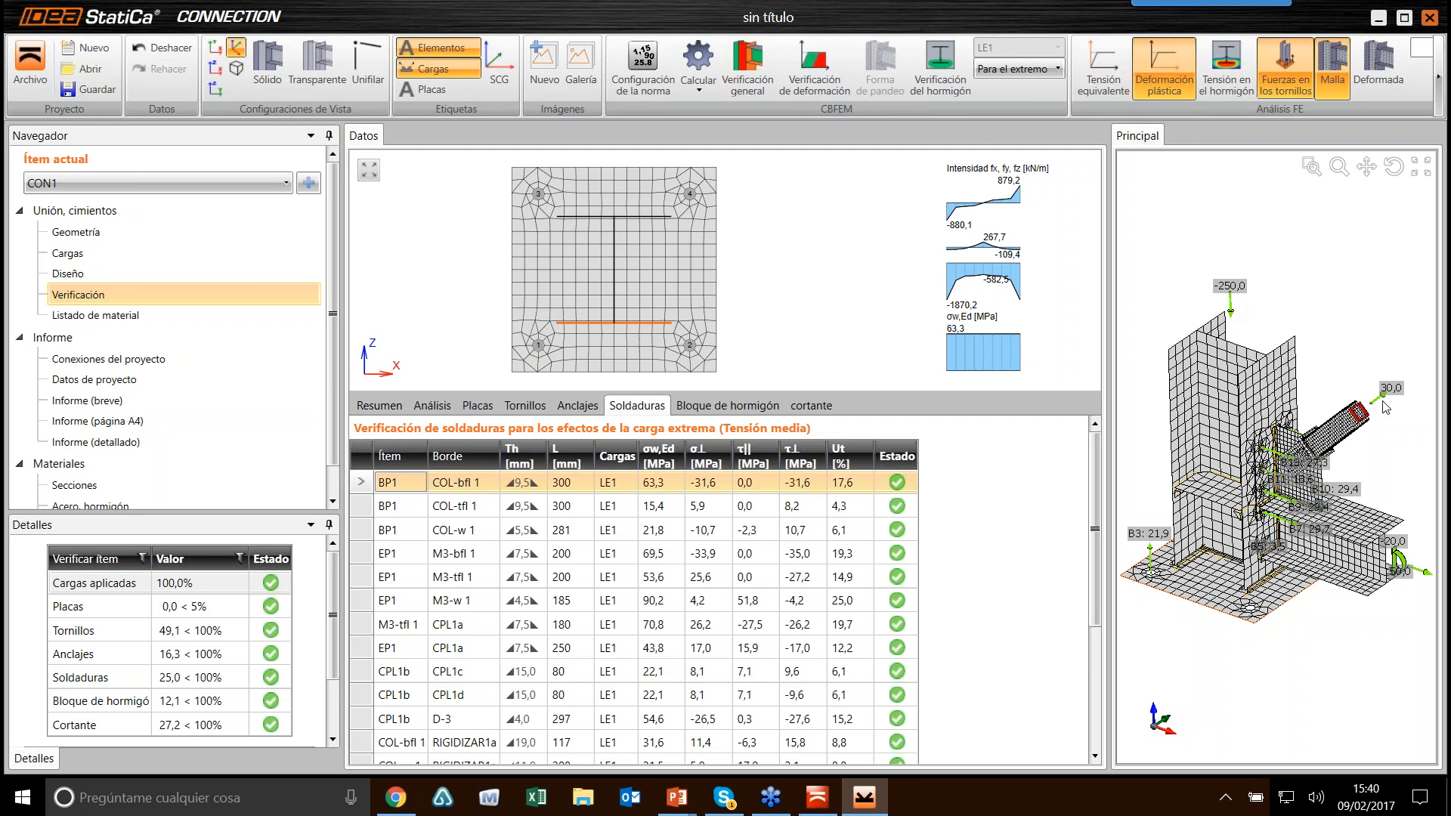
left_click(1103, 72)
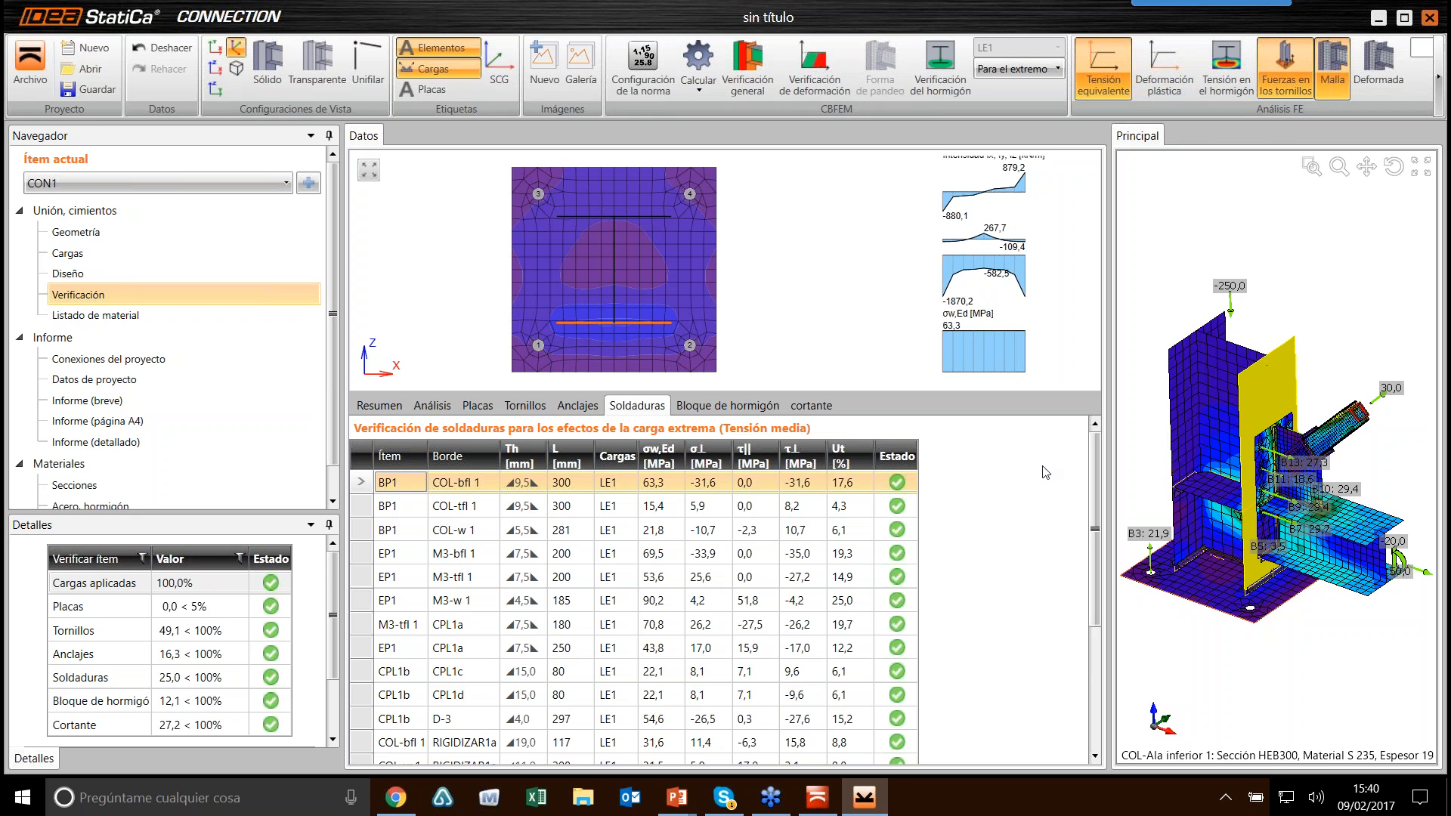
Step: Switch to the PowerPoint slideshow and advance to the live demonstration slide on tools for seismic joints
mouse_move(681, 808)
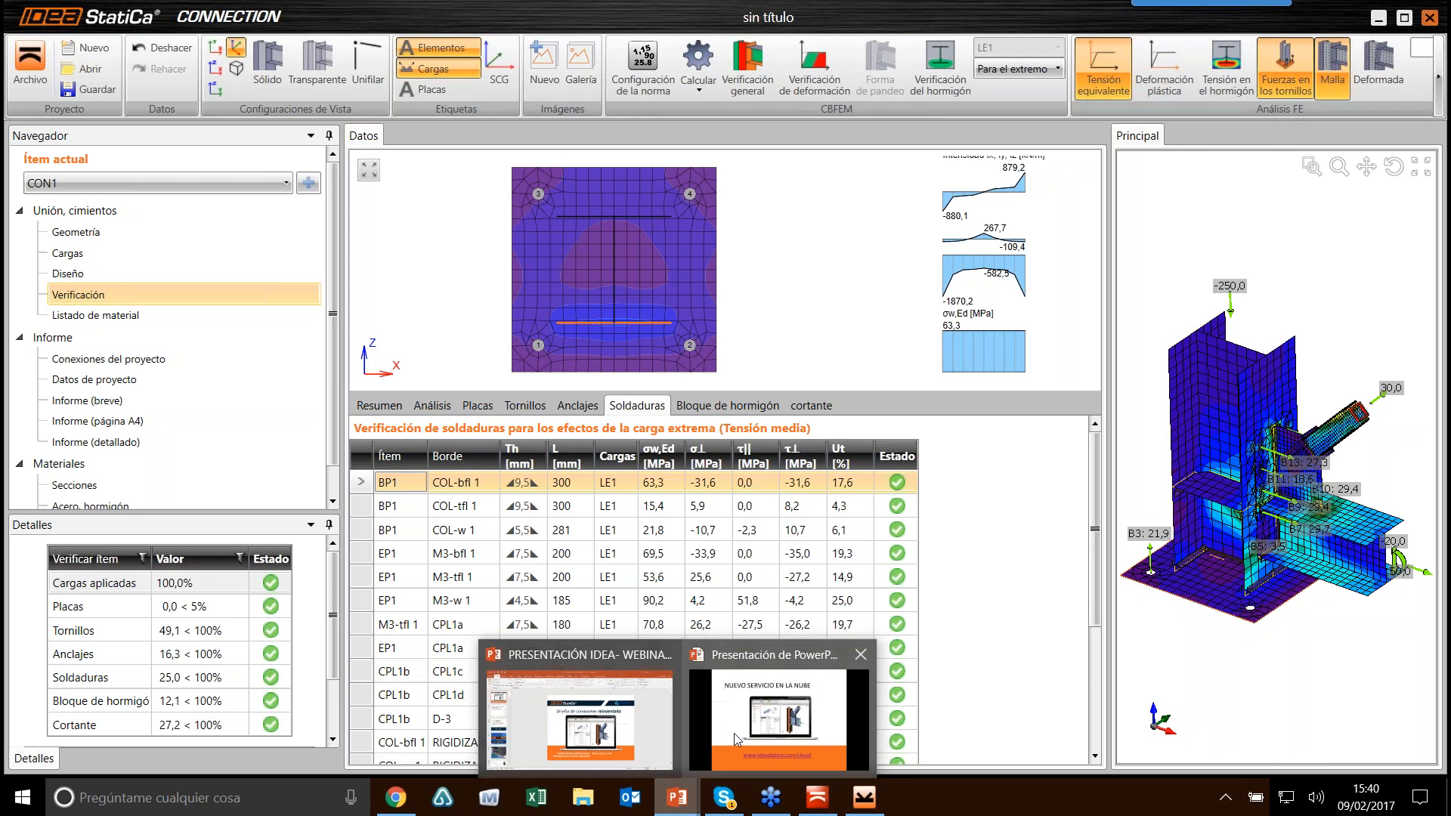
left_click(713, 751)
left_click(1217, 557)
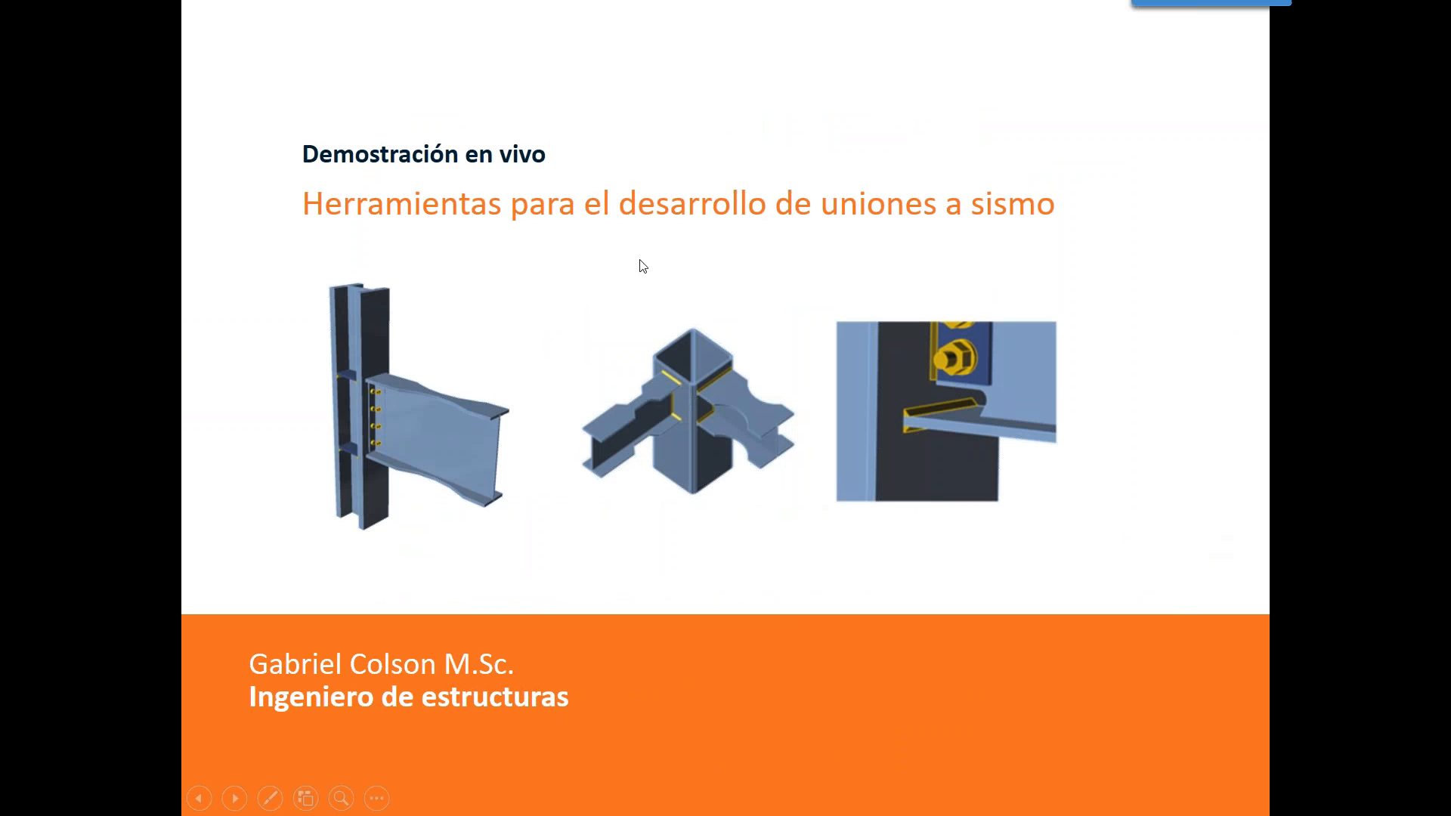
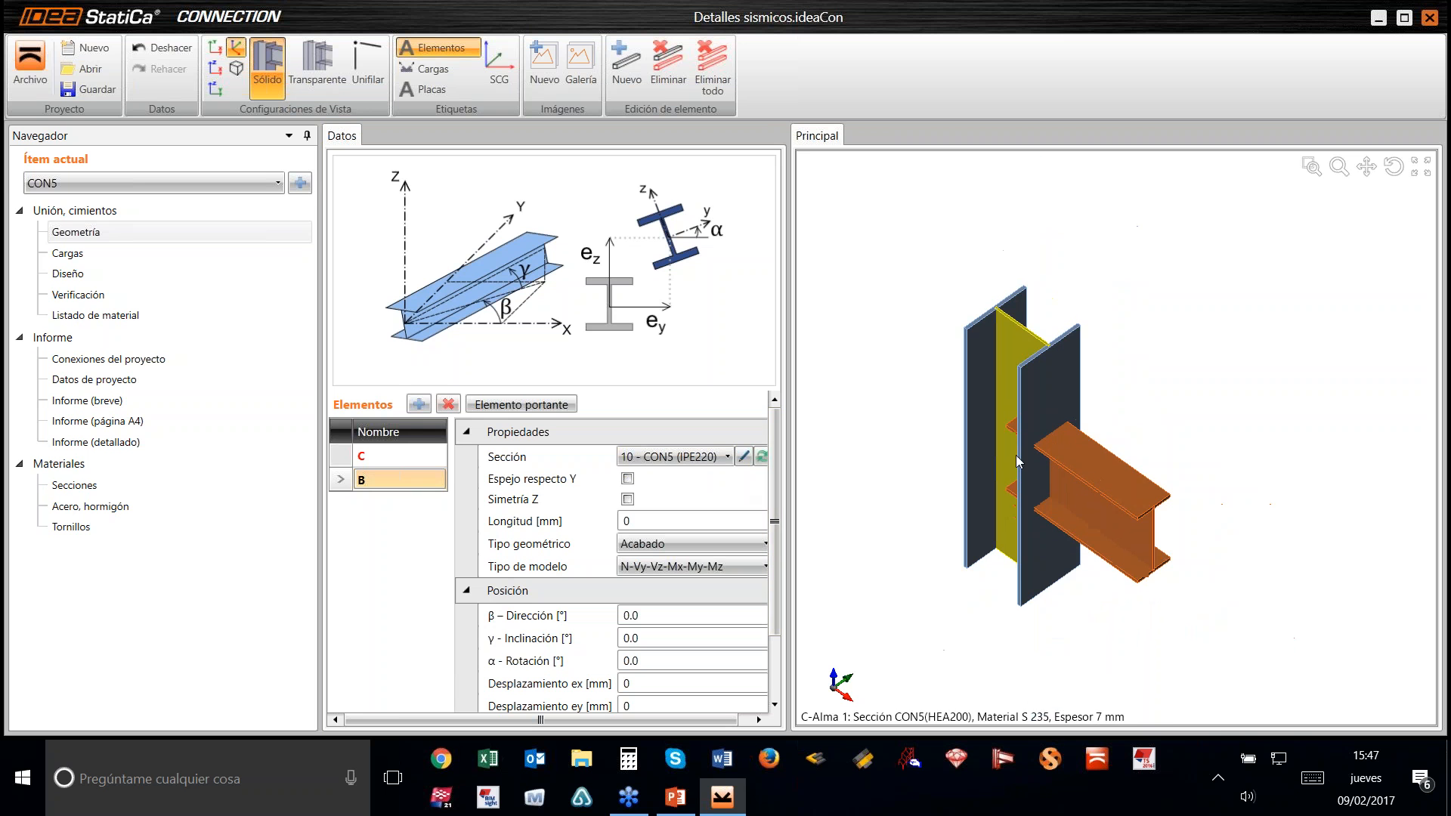
Step: Inspect connection CON5 in Detalles sismicos.ideaCon, open its load data and show the load labels on the model
middle_click_drag(1016, 454, 1004, 438)
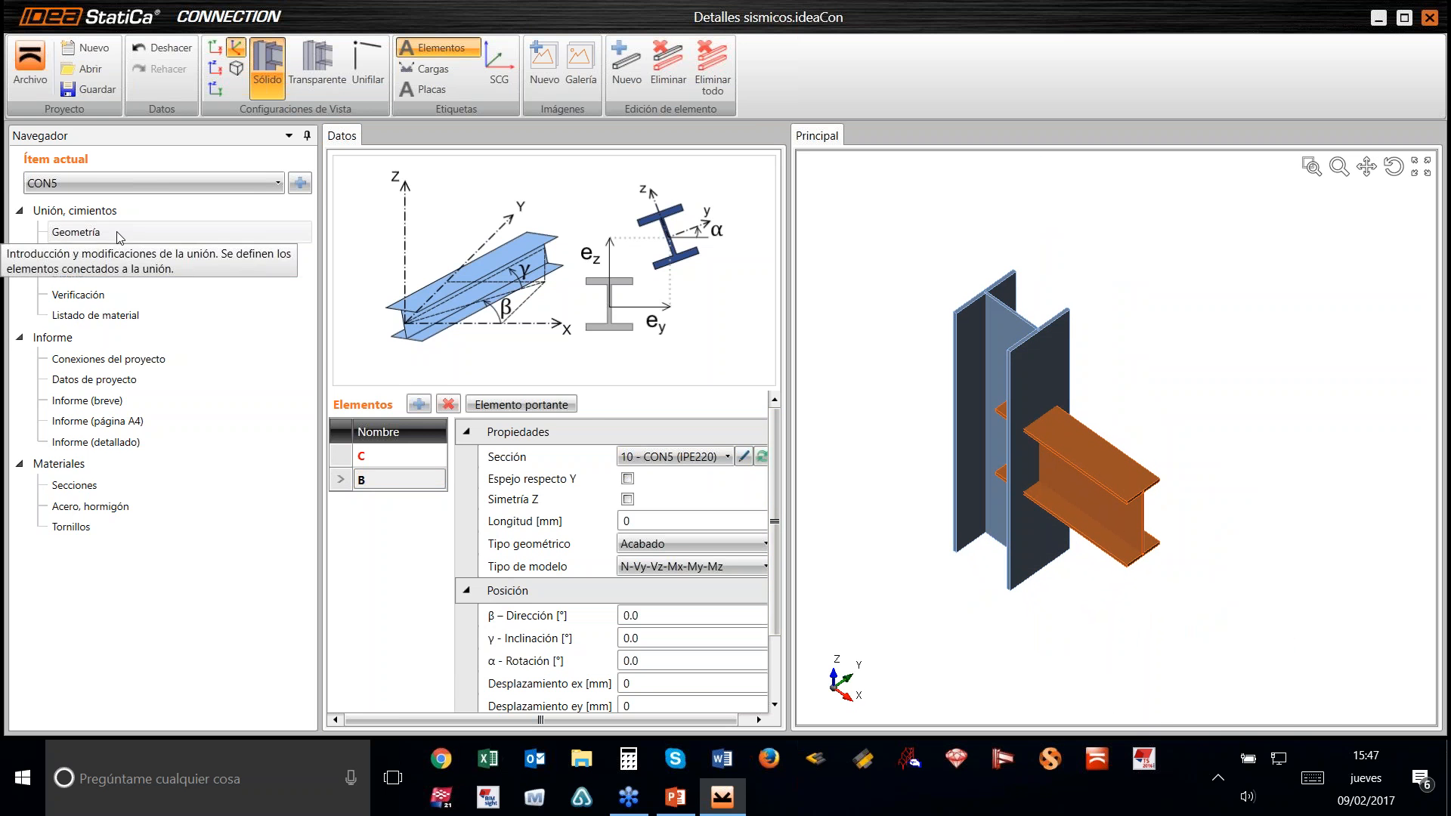
left_click(101, 257)
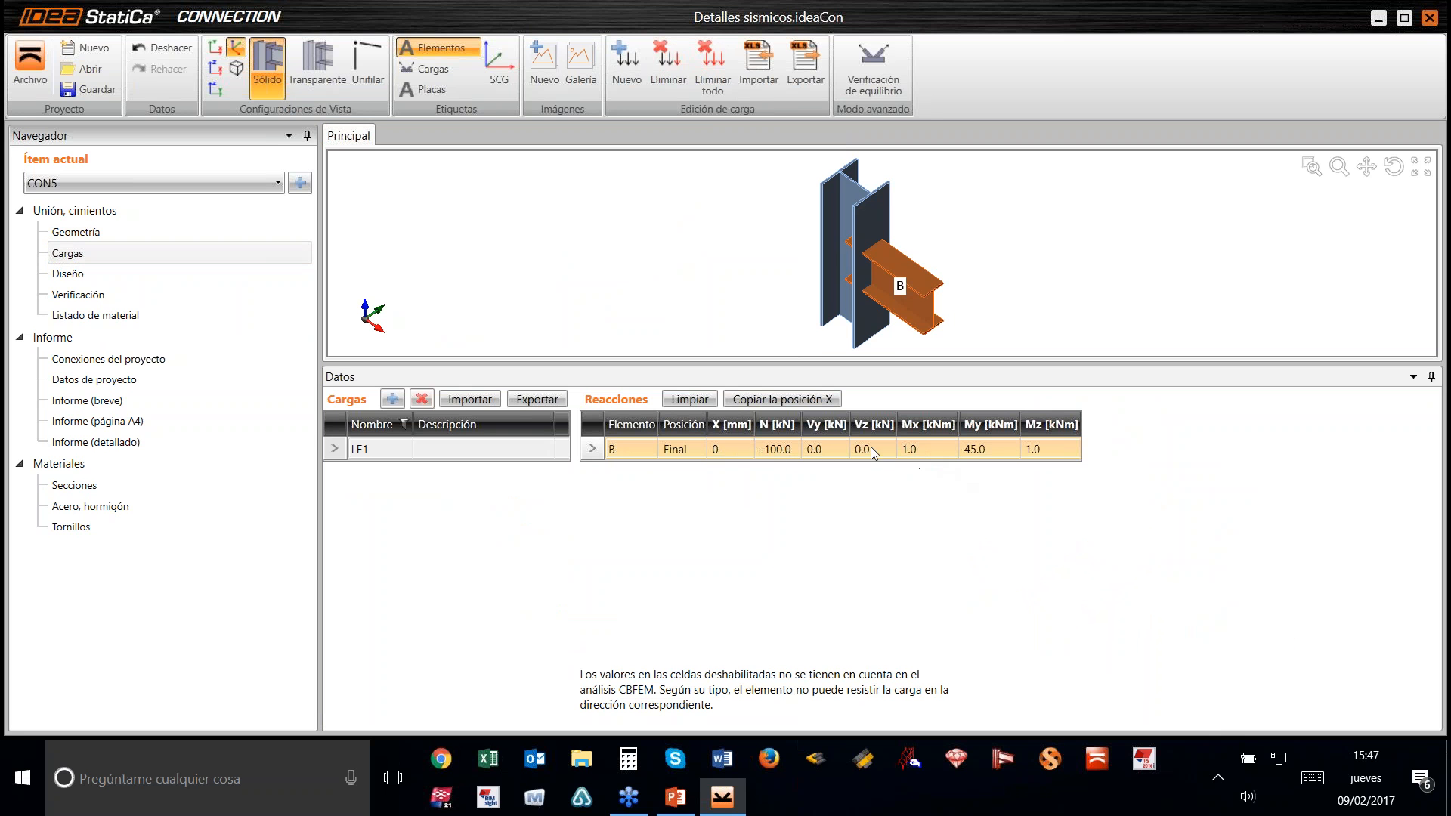
left_click(438, 70)
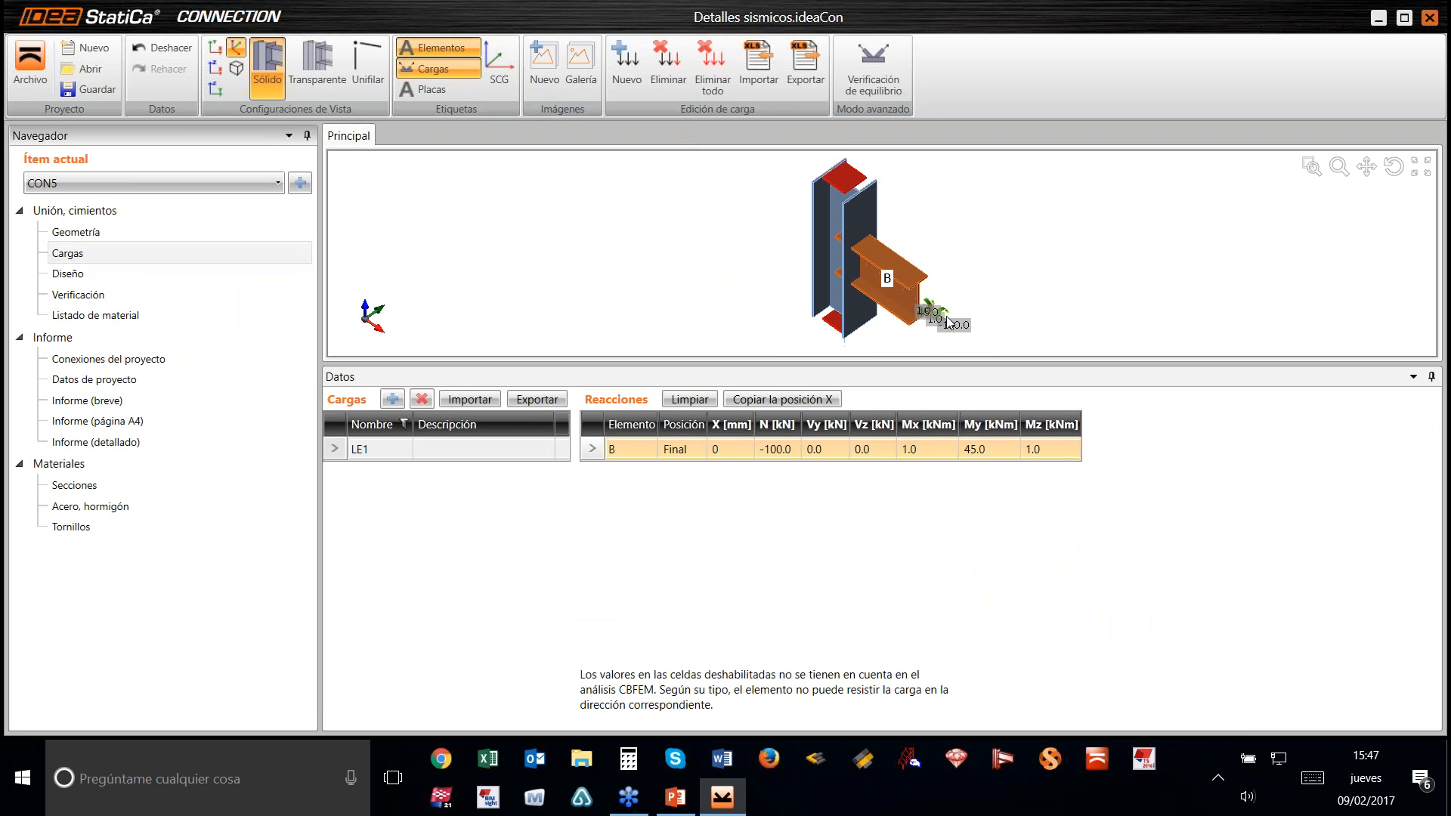
Step: Add an end plate operation to CON5 that connects beam B to column C
scroll(947, 323, "up", 5)
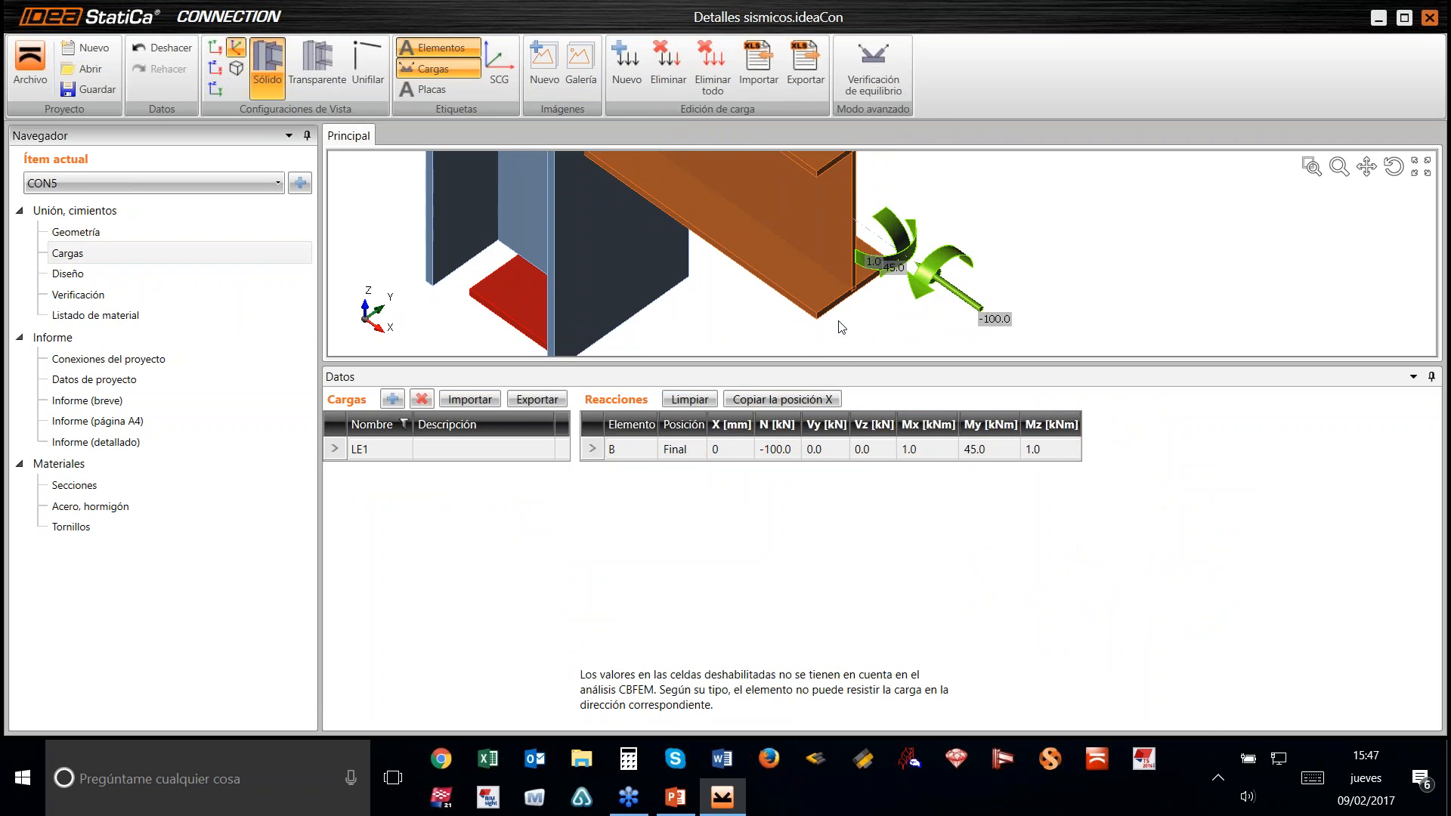
scroll(841, 326, "down", 3)
left_click_drag(756, 362, 756, 423)
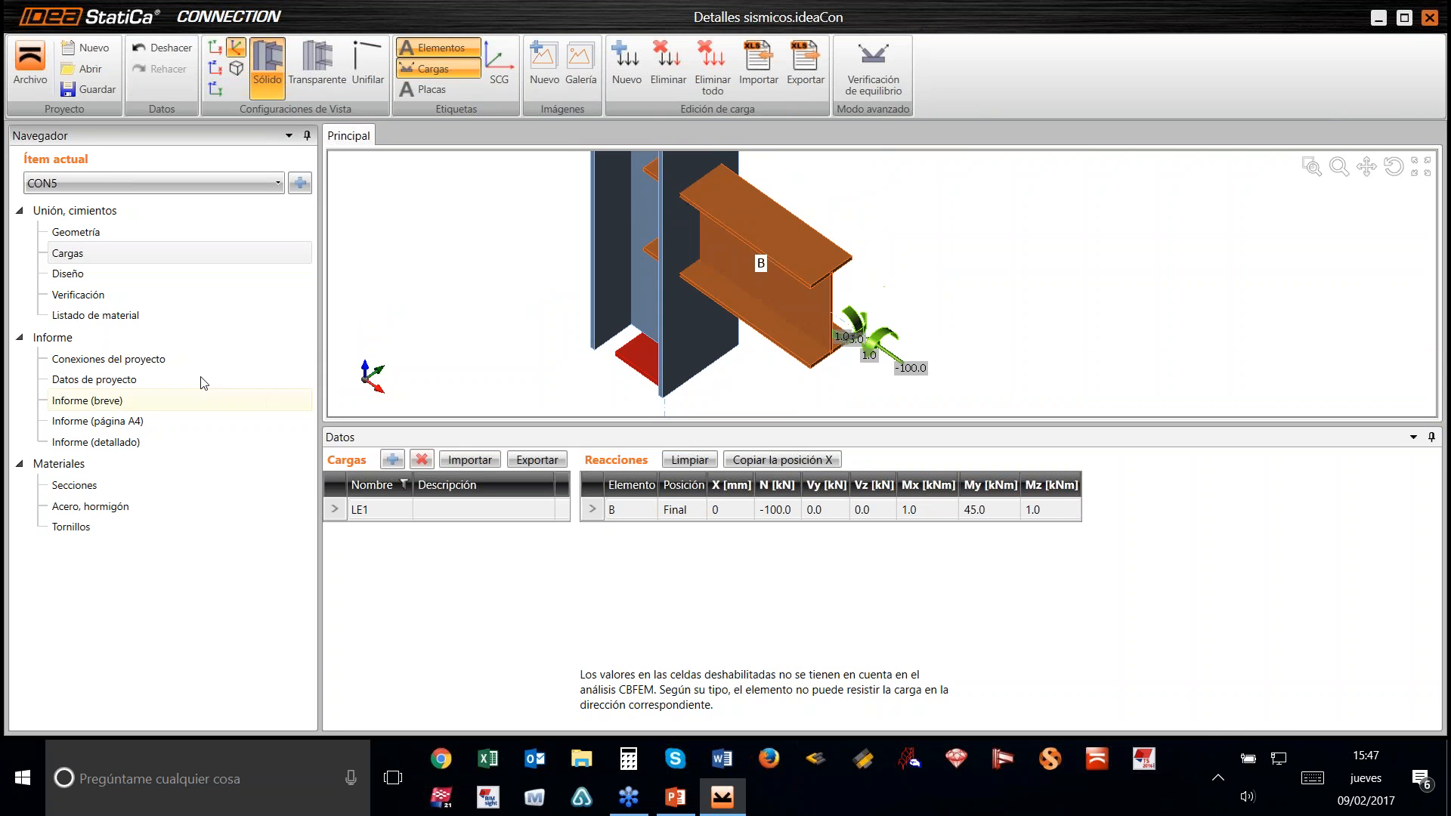
left_click(76, 273)
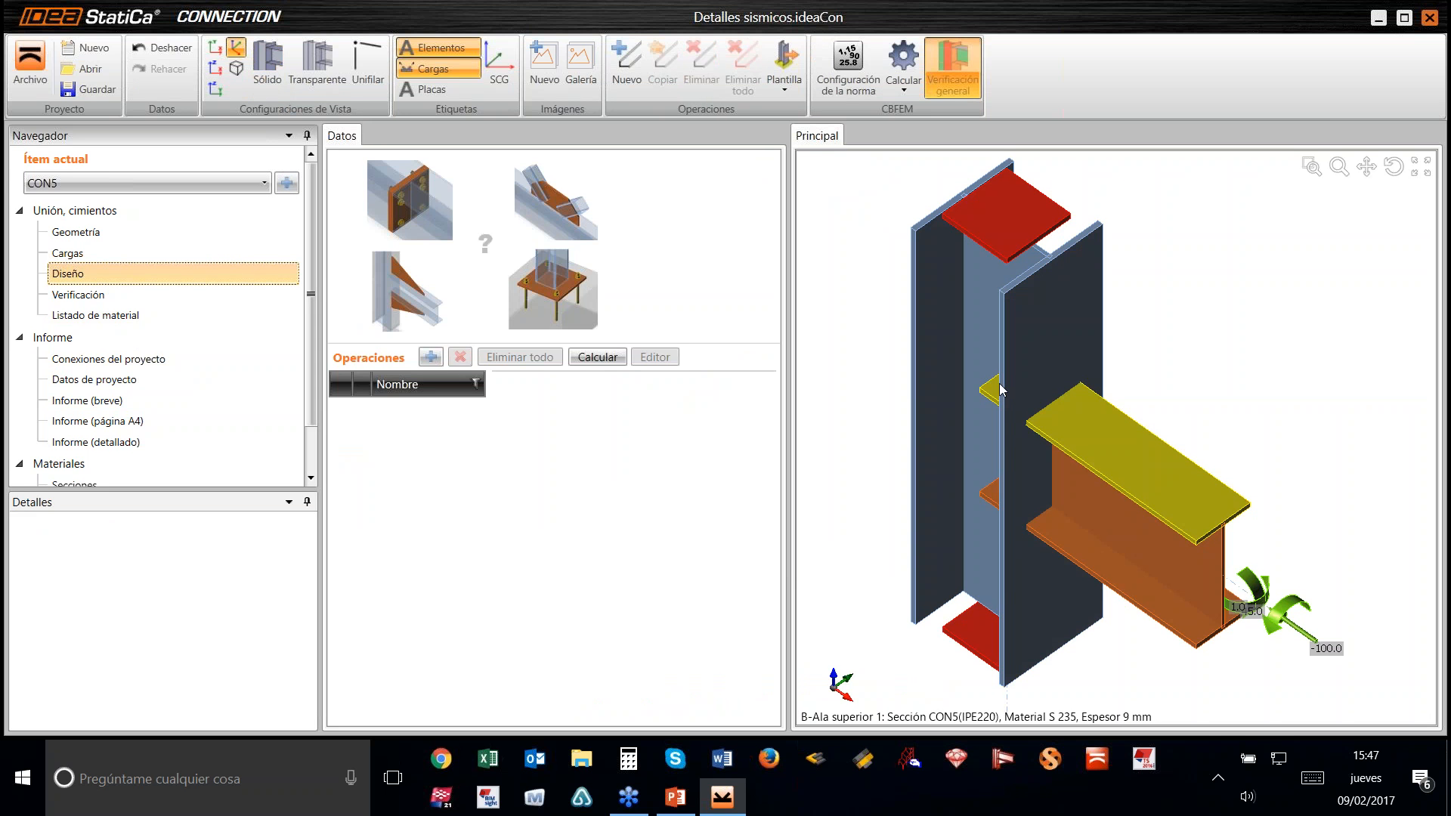
left_click(431, 356)
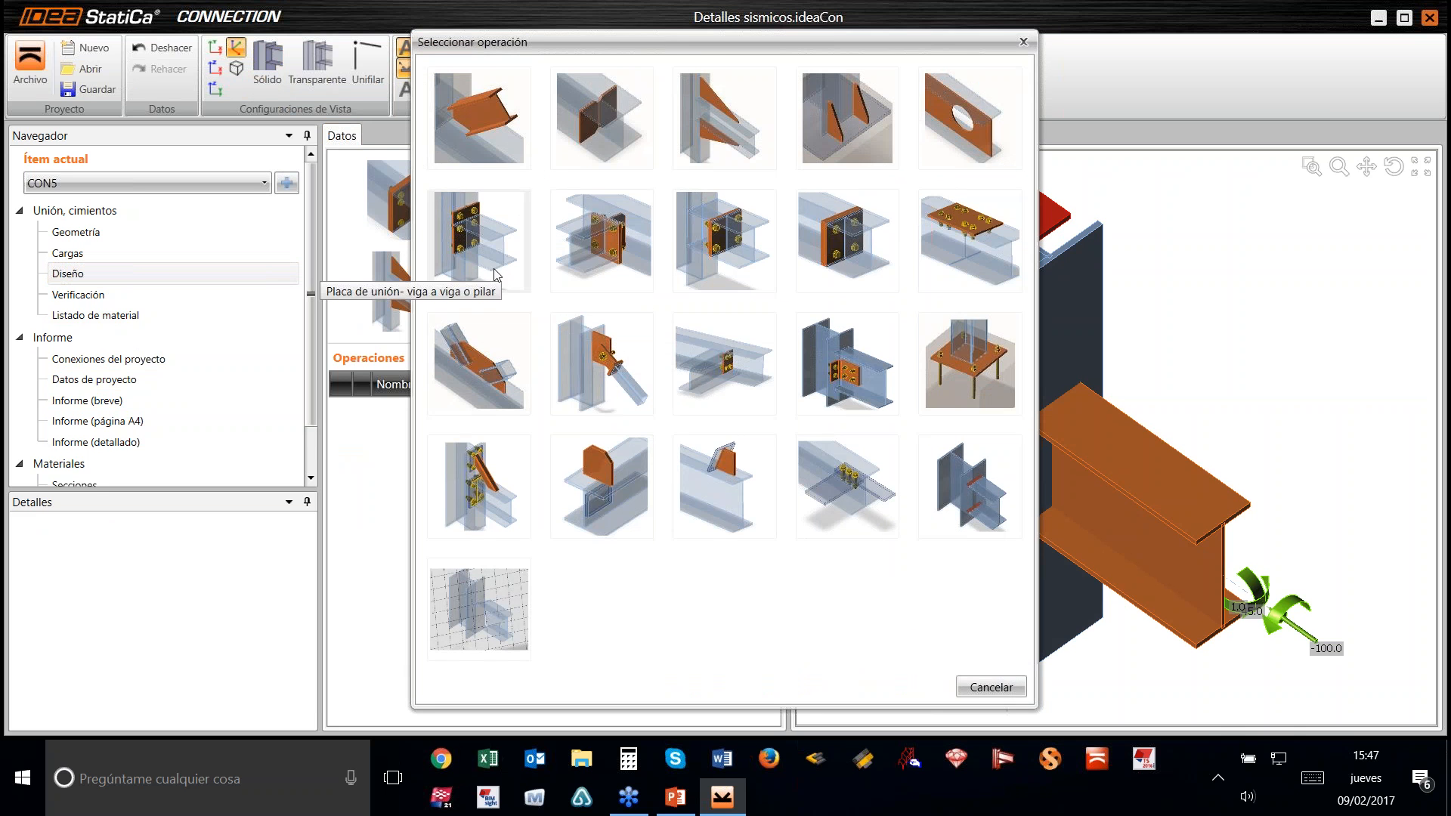
left_click(495, 252)
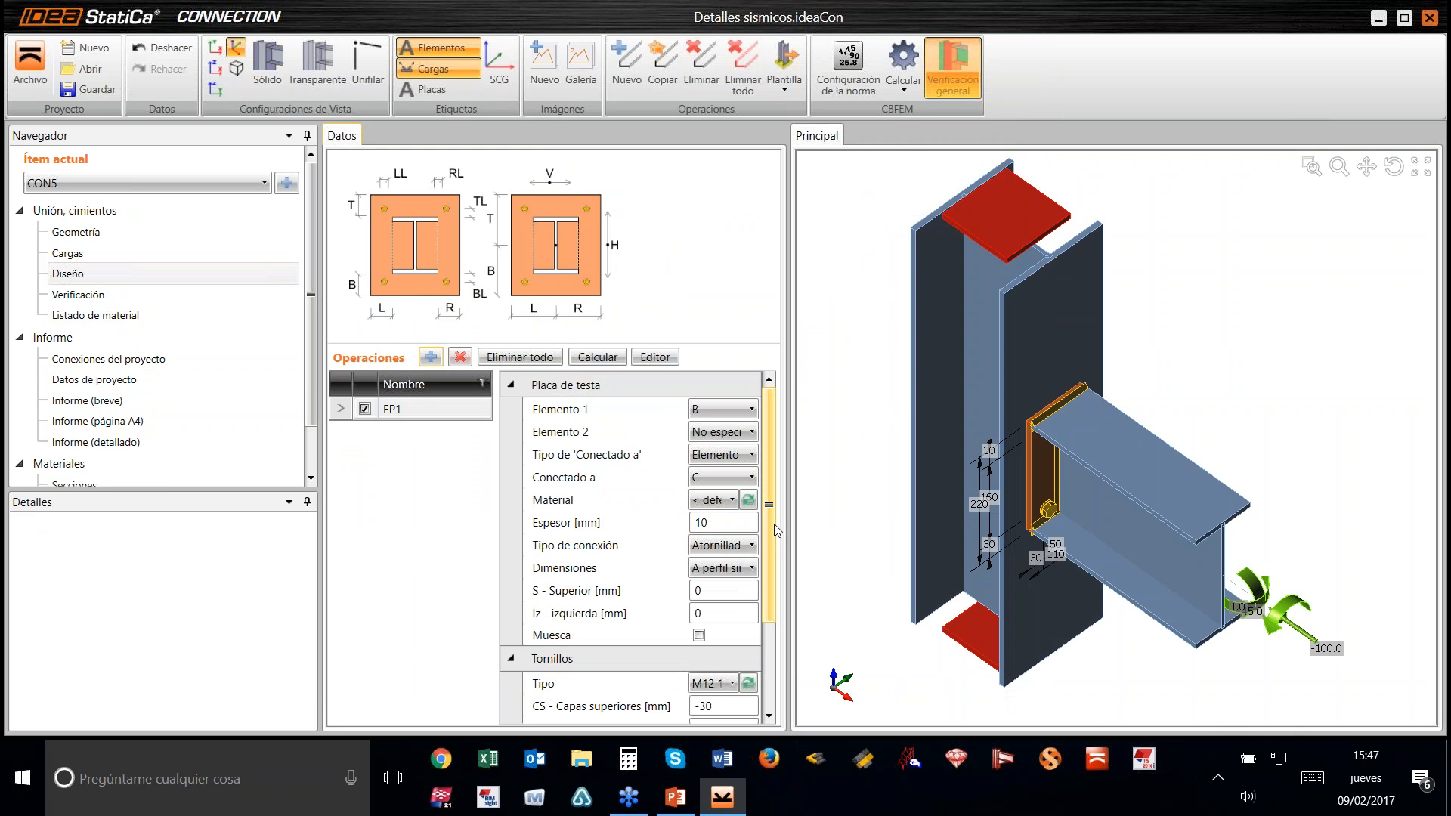
Step: Set the end plate's upper extension beyond the beam profile (S - Superior) to 60 mm
left_click_drag(844, 500, 862, 503)
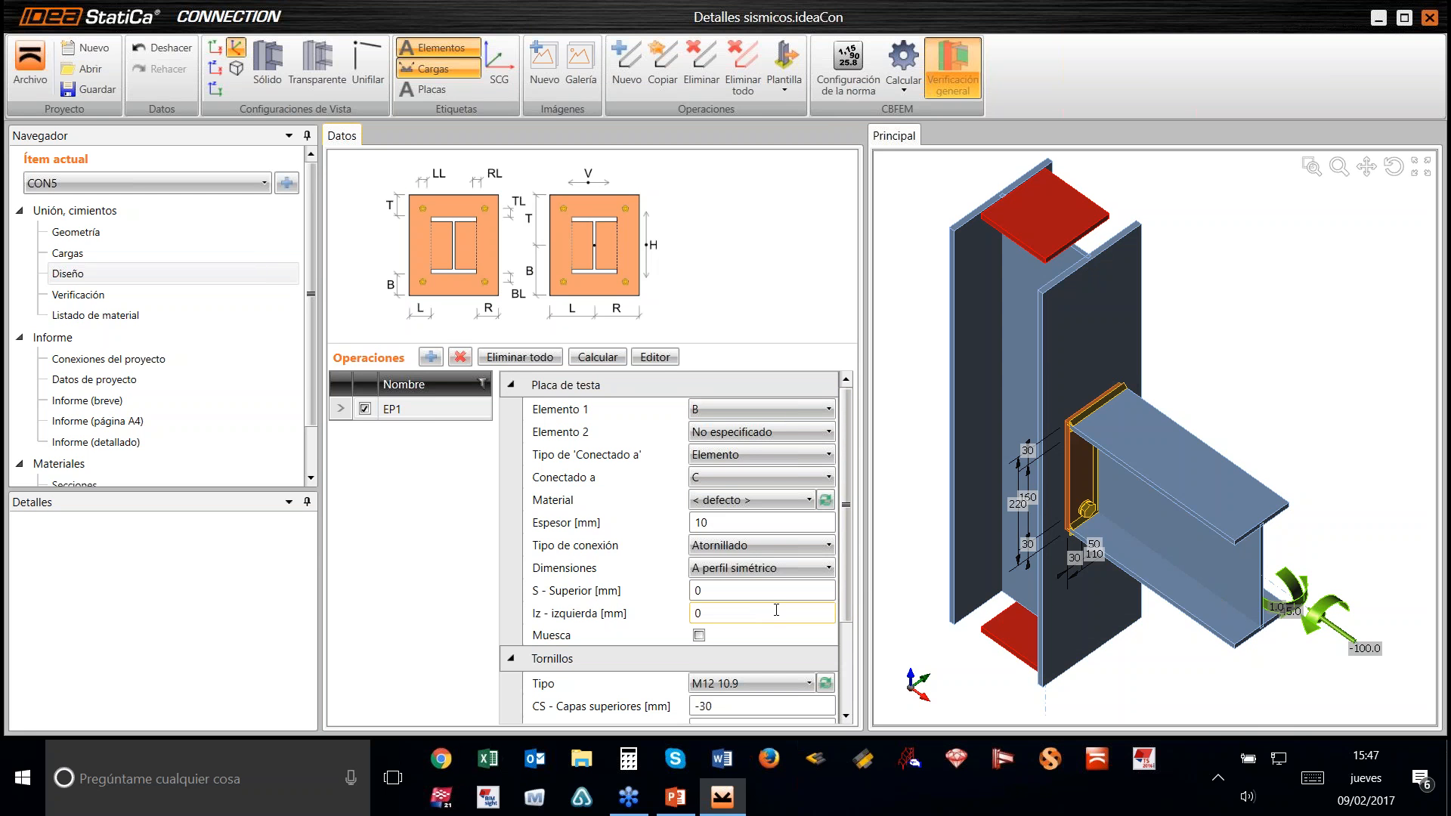
left_click(755, 597)
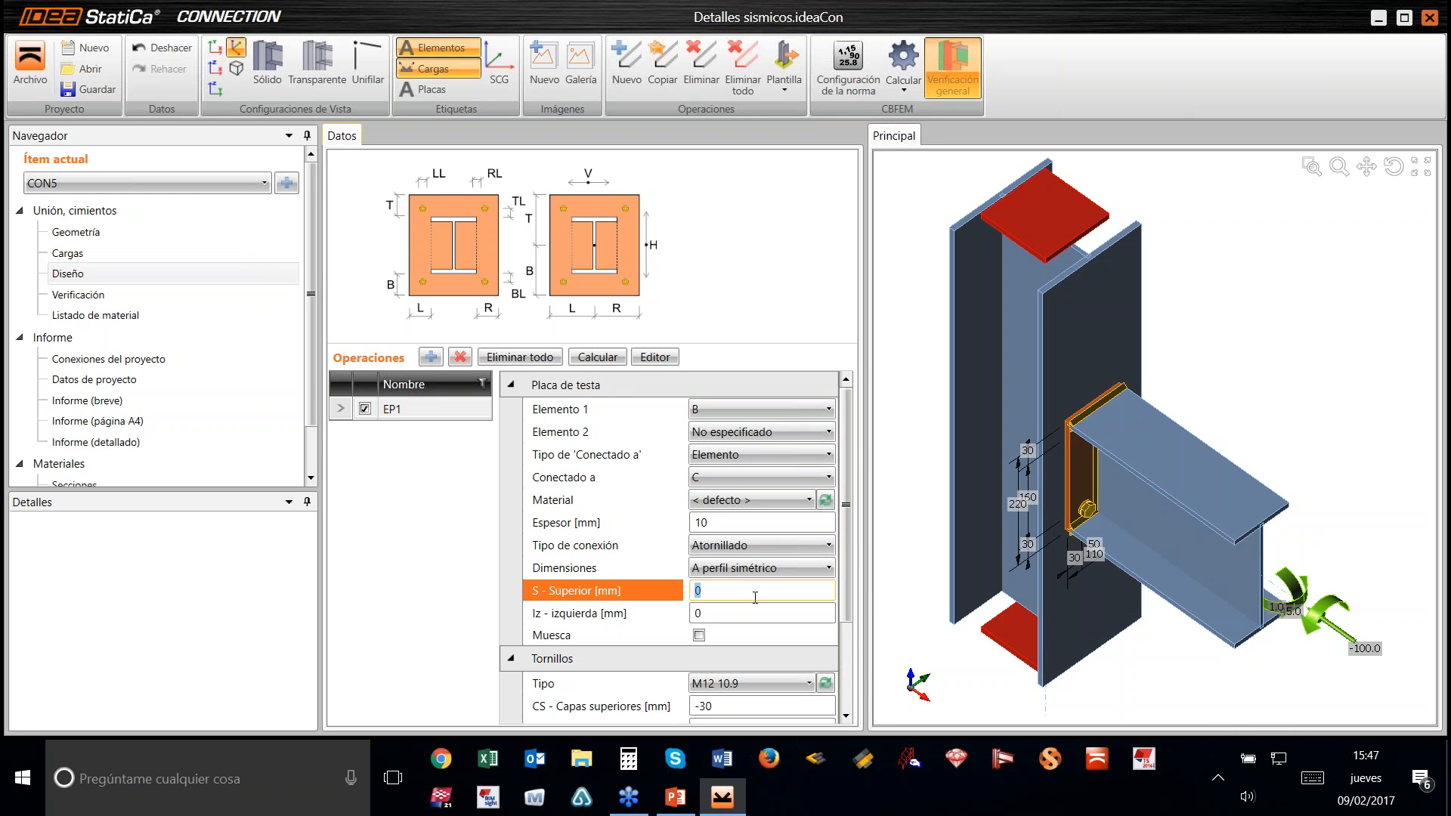
type("60")
key("Tab")
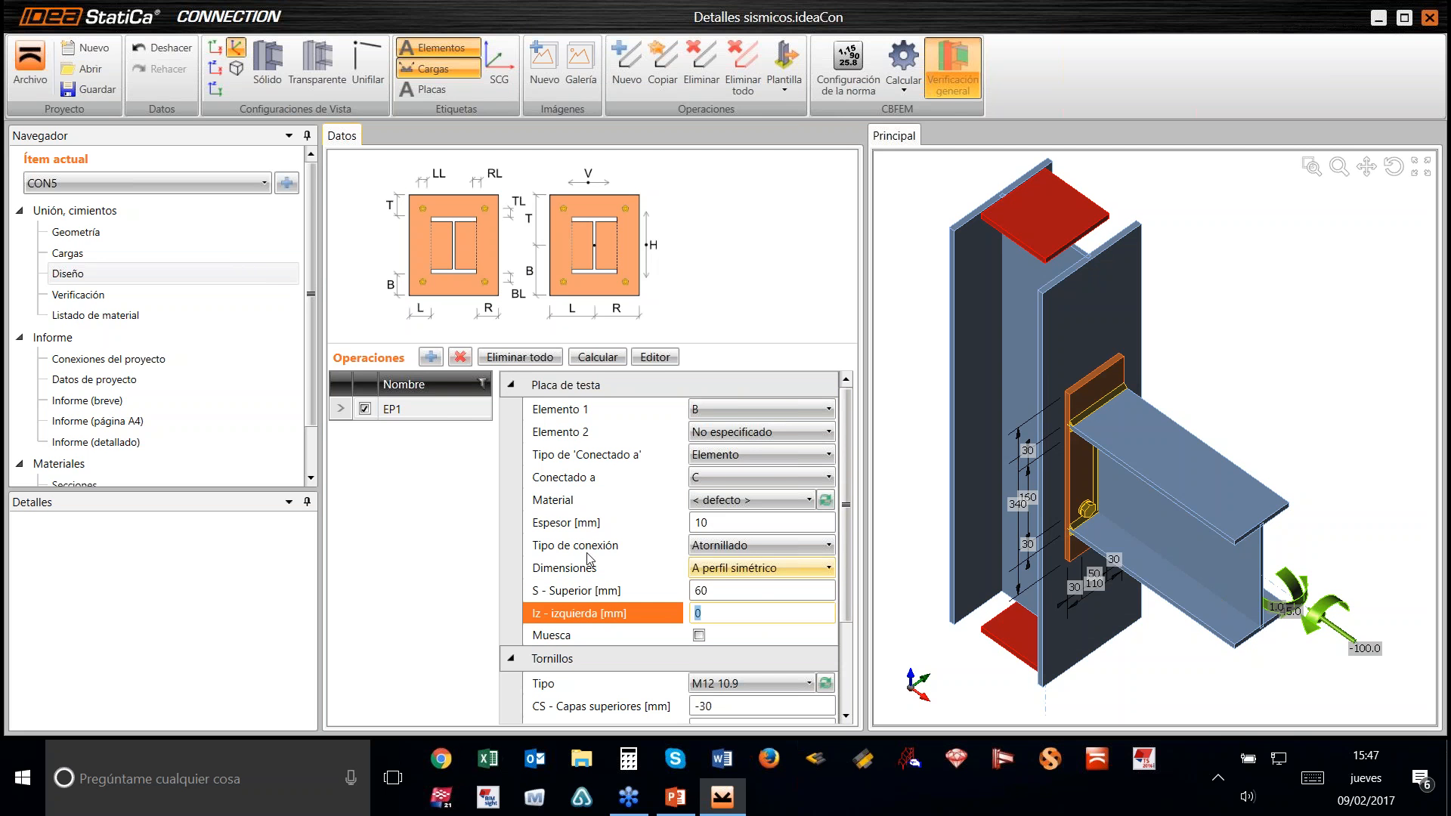
Step: Set the end plate's upper bolt layers (CS - Capas superiores) to -35 30 mm and inspect the bolt layout
scroll(679, 622, "down", 3)
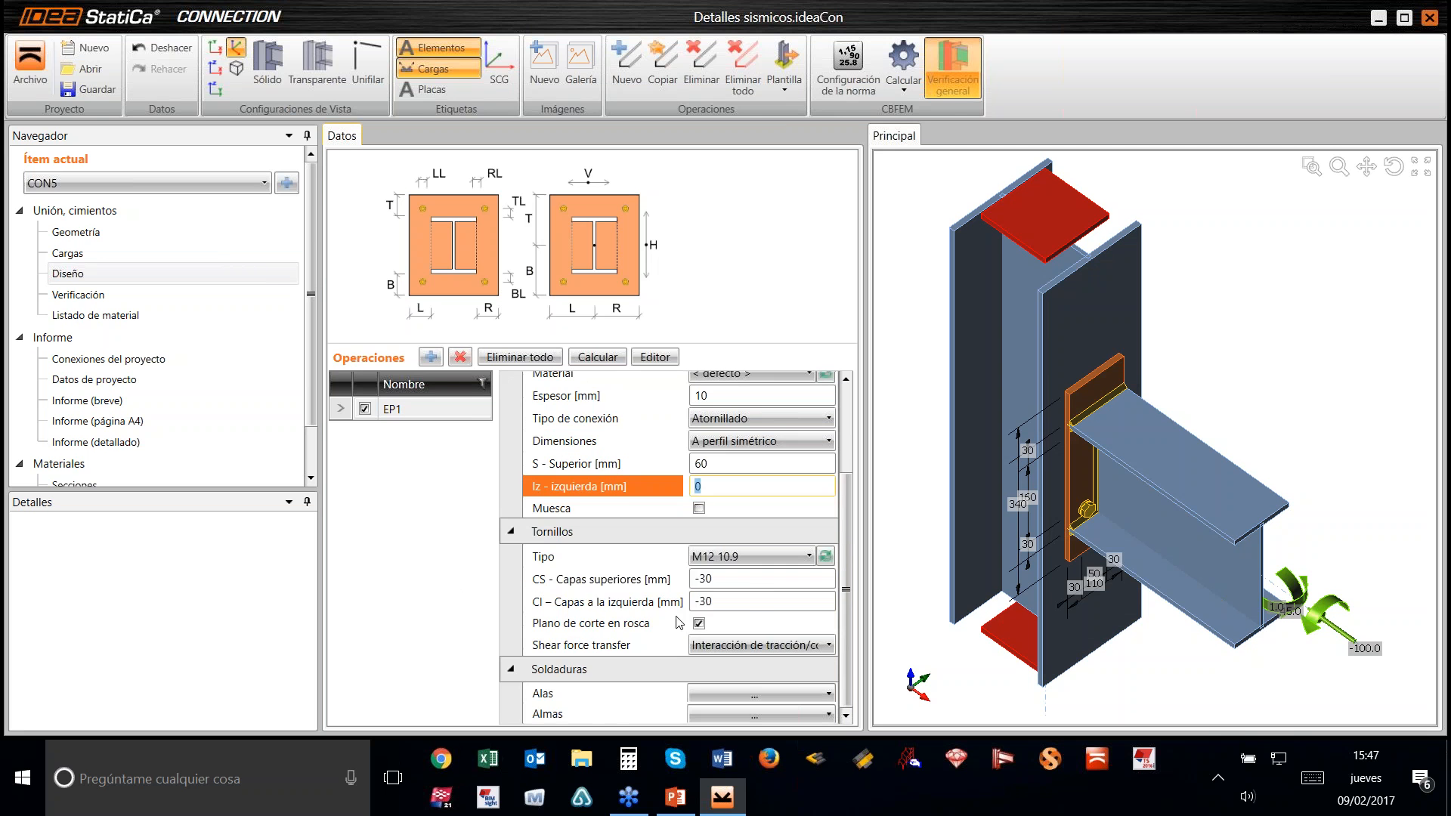
left_click(766, 579)
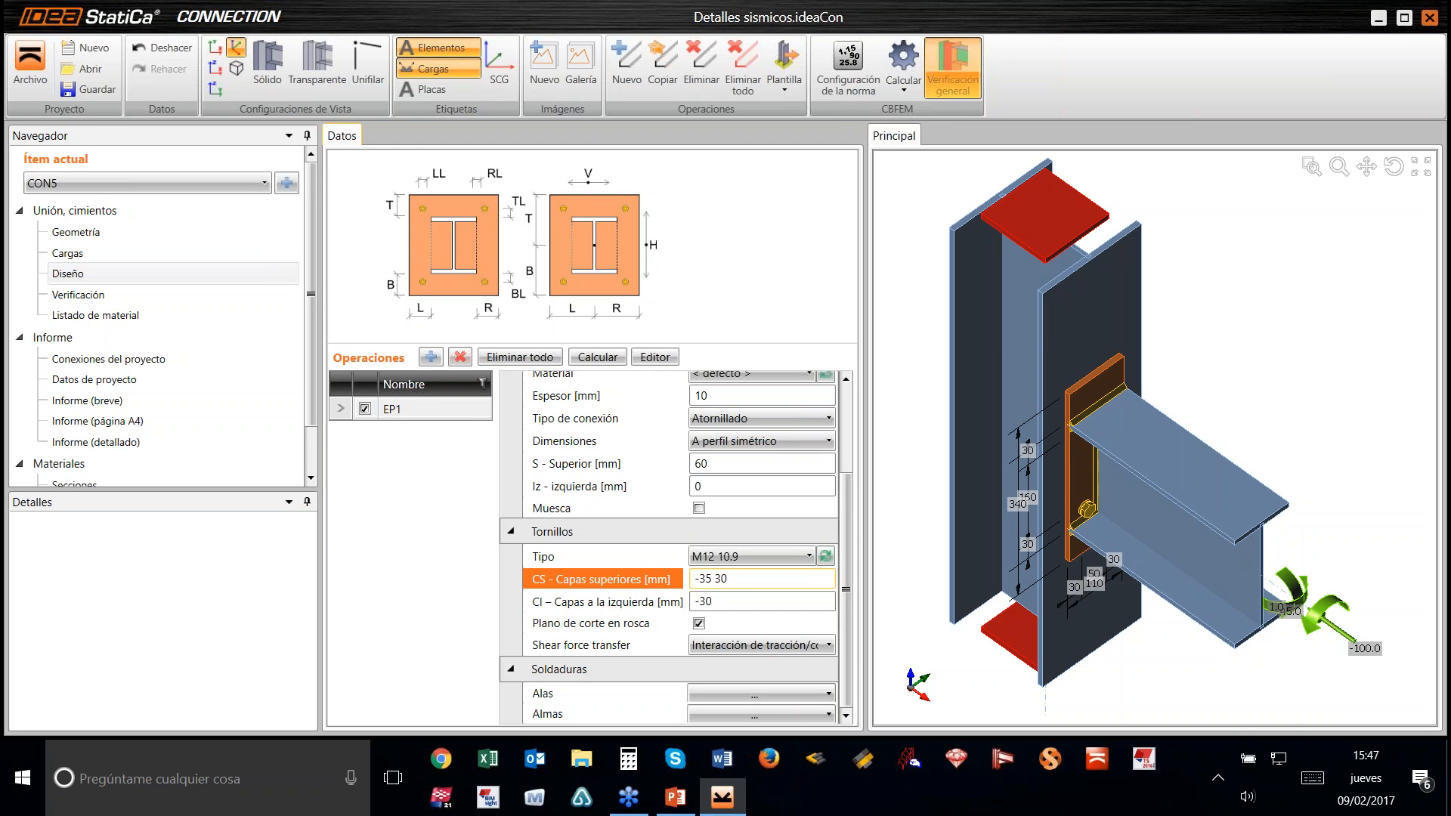
key("Tab")
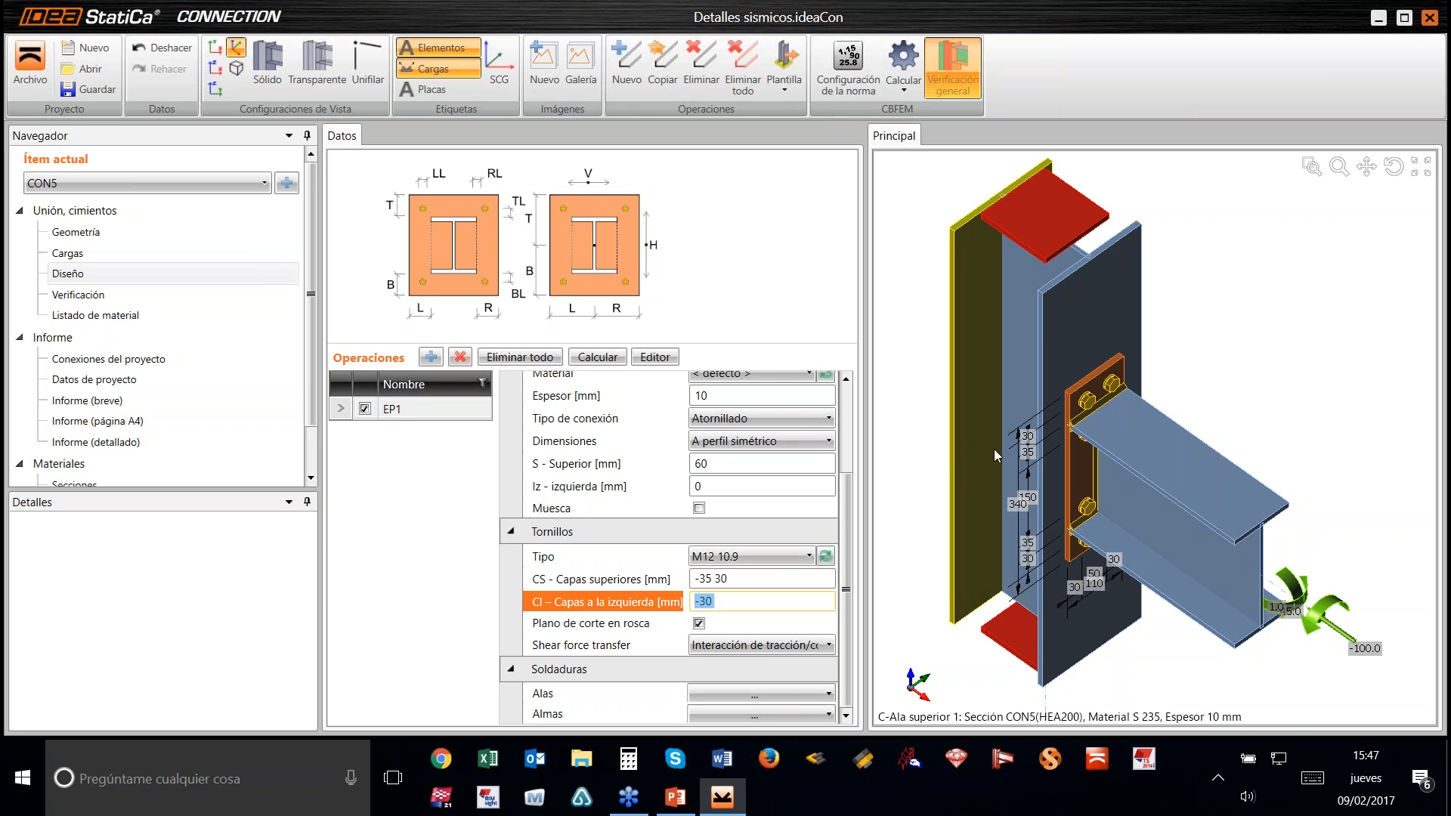
mouse_move(1080, 436)
middle_mouse_down()
mouse_move(1066, 371)
mouse_move(1067, 440)
middle_mouse_up()
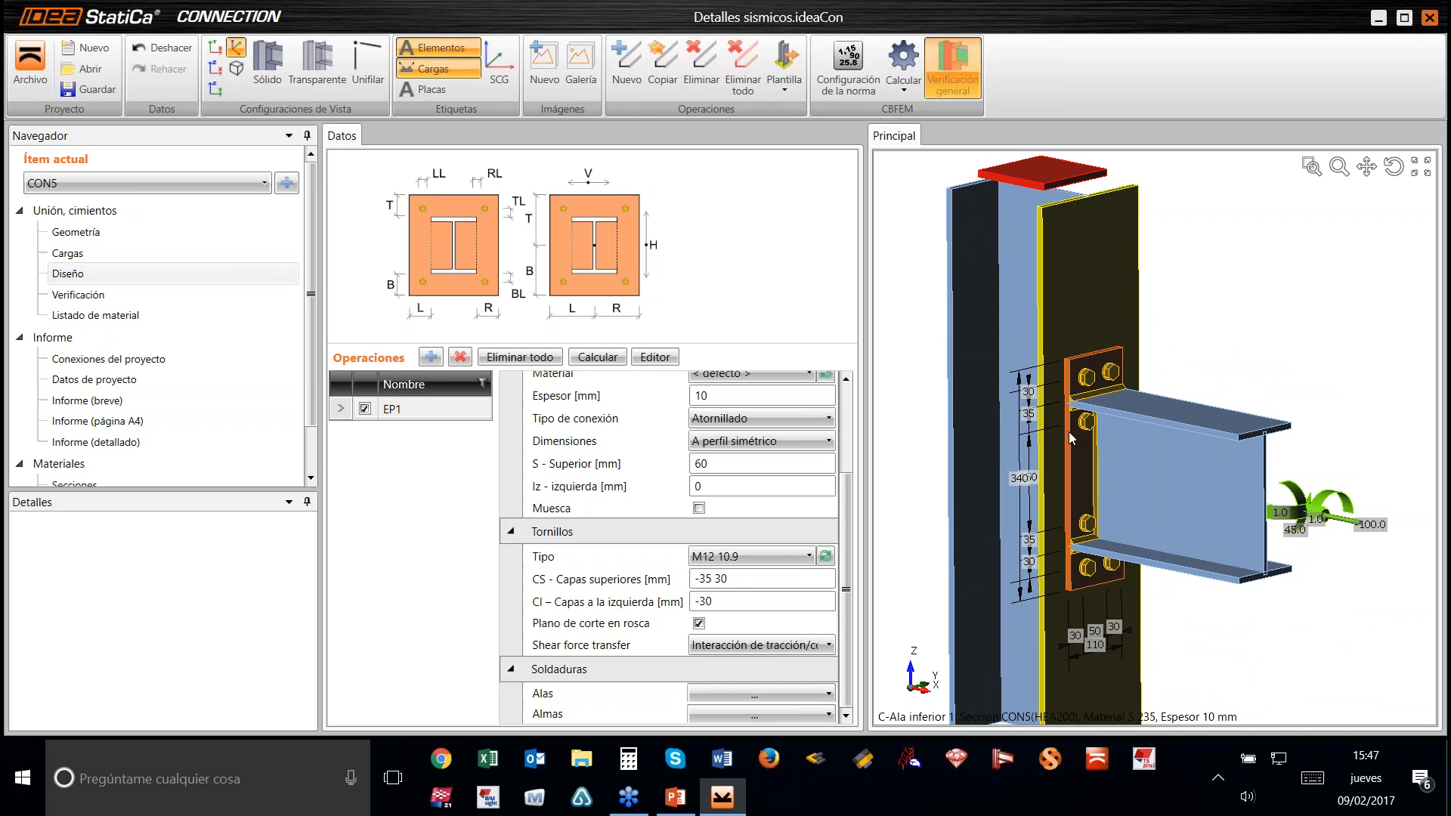
scroll(1174, 424, "down", 2)
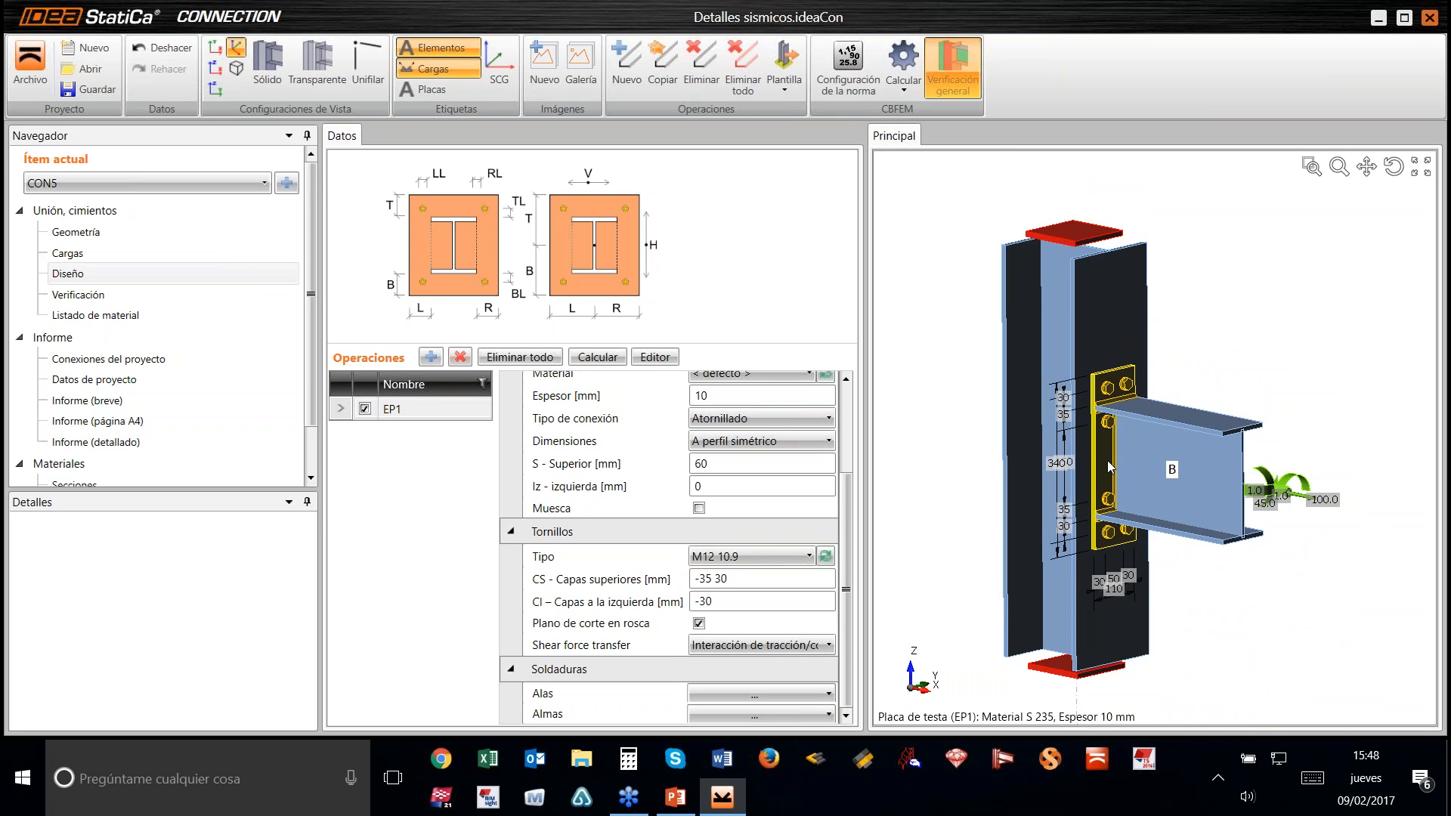
mouse_move(1105, 458)
middle_mouse_down()
mouse_move(1062, 464)
mouse_move(1119, 473)
mouse_move(1101, 476)
mouse_move(1114, 500)
mouse_move(1105, 525)
mouse_move(1101, 469)
middle_mouse_up()
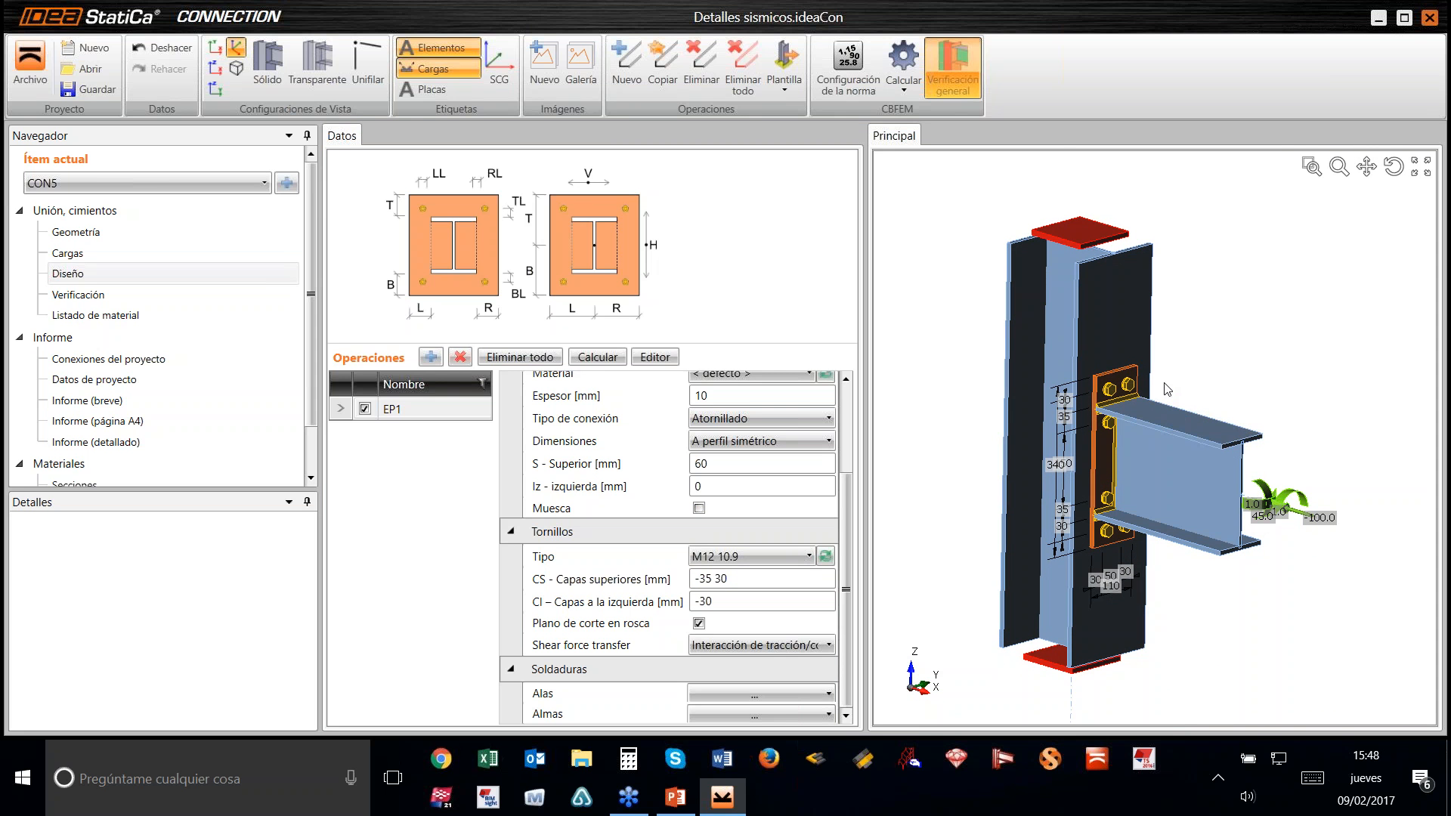
Step: Run the calculation of CON5 from its verification view and widen the 3D model area
left_click(189, 359)
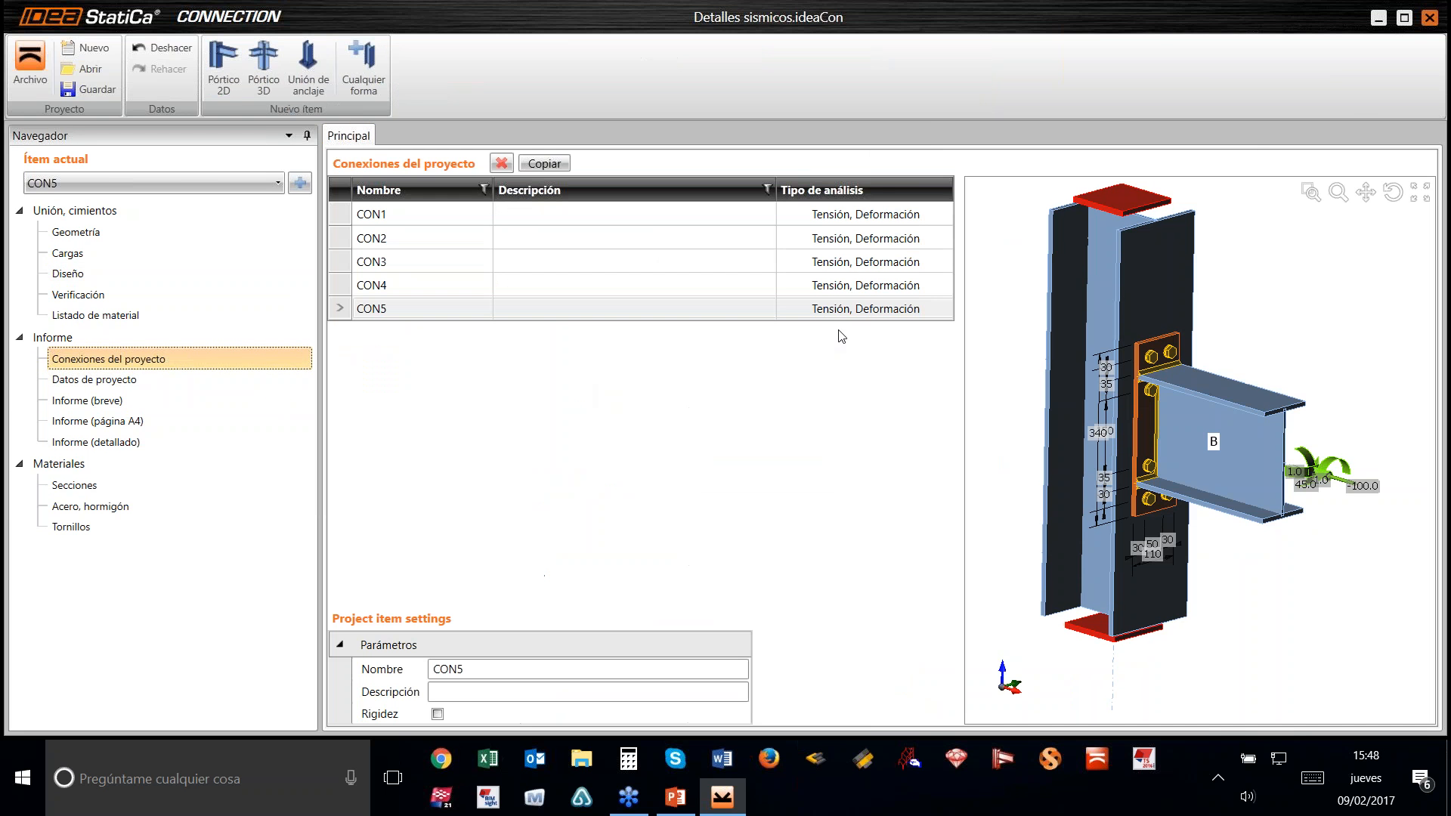
left_click(113, 294)
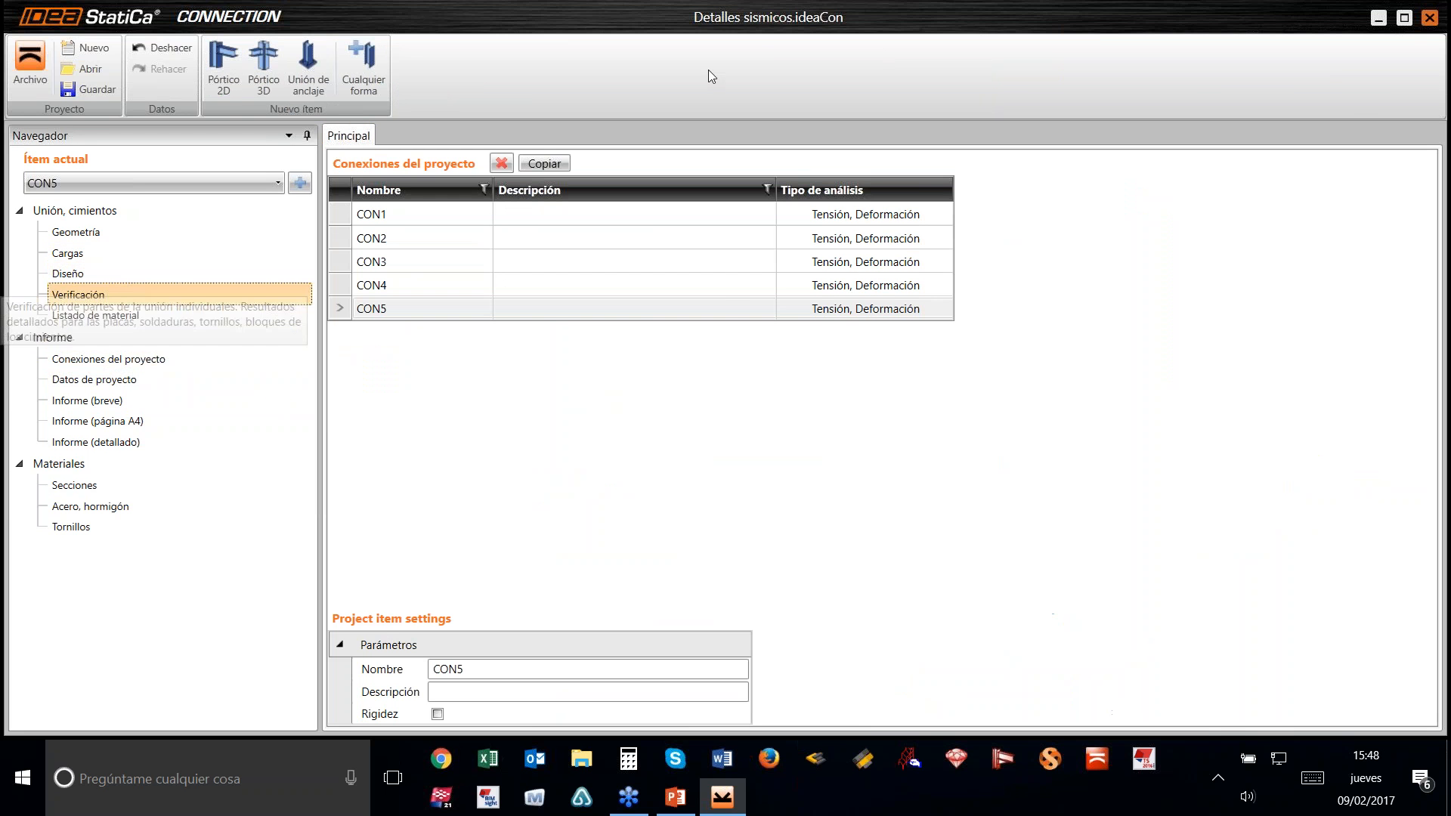
left_click(697, 61)
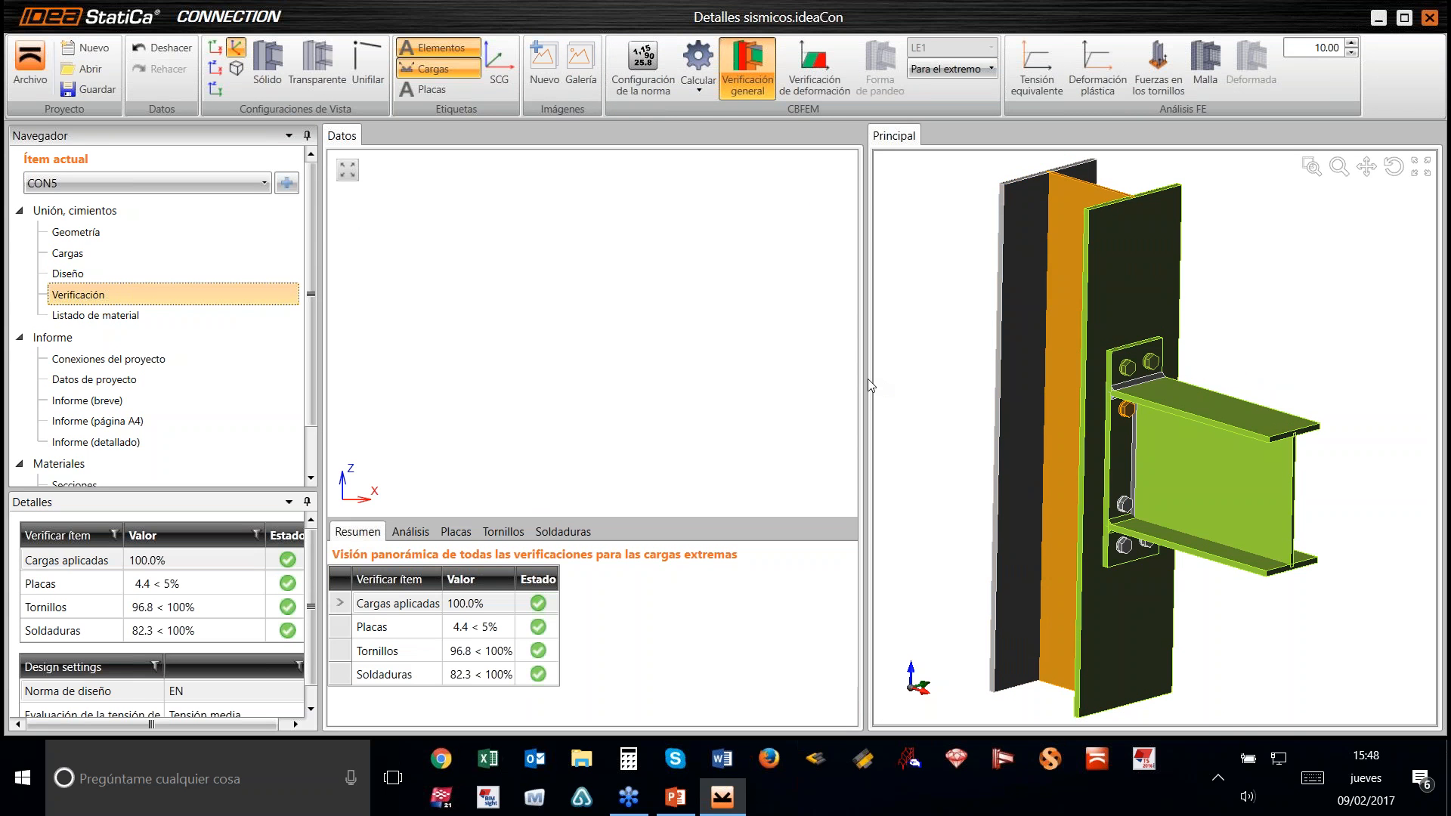
left_click_drag(867, 378, 656, 389)
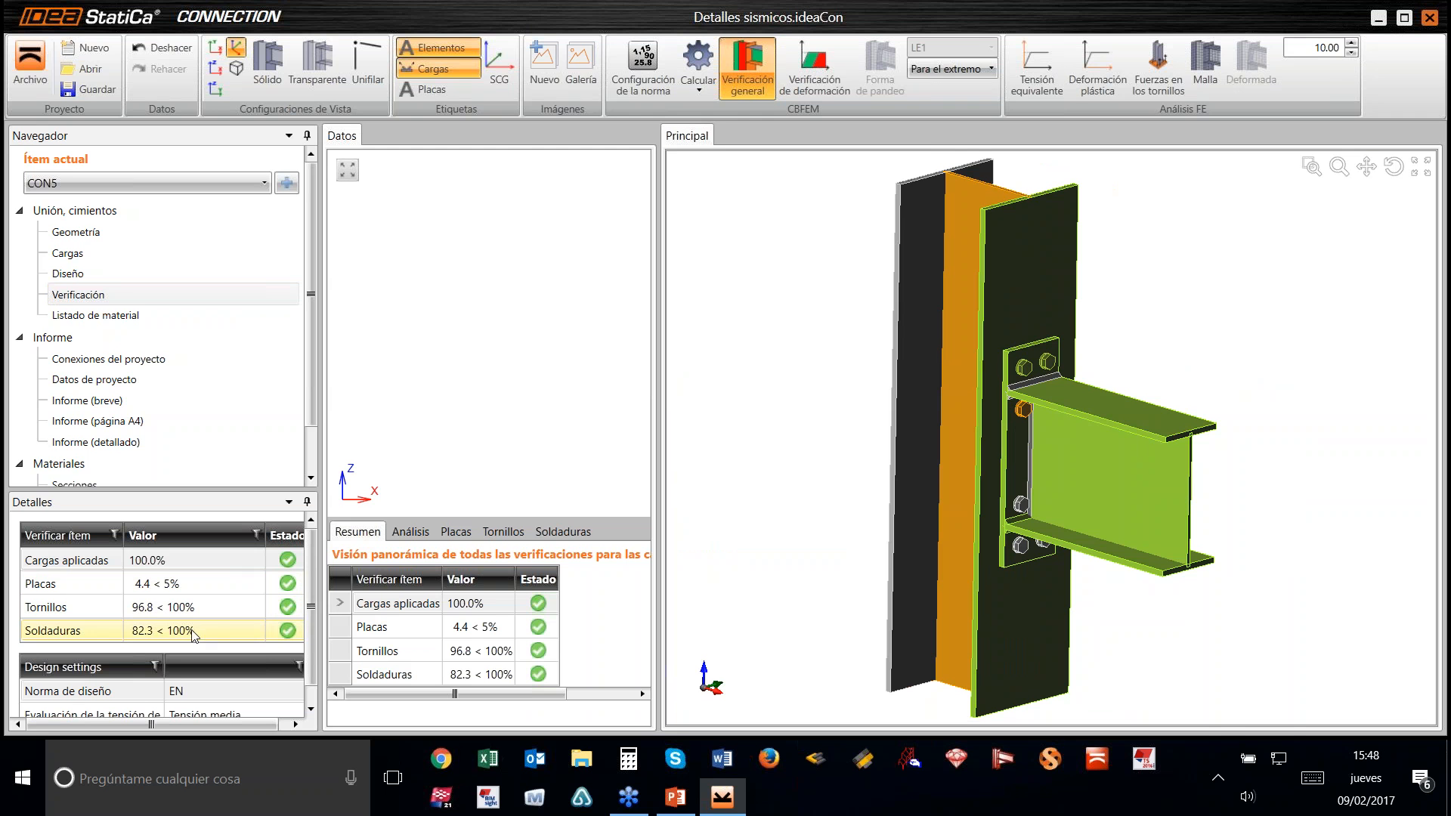
Step: Display equivalent stress with the mesh and deformed shape, and examine the column and beam around the joint
left_click(1027, 93)
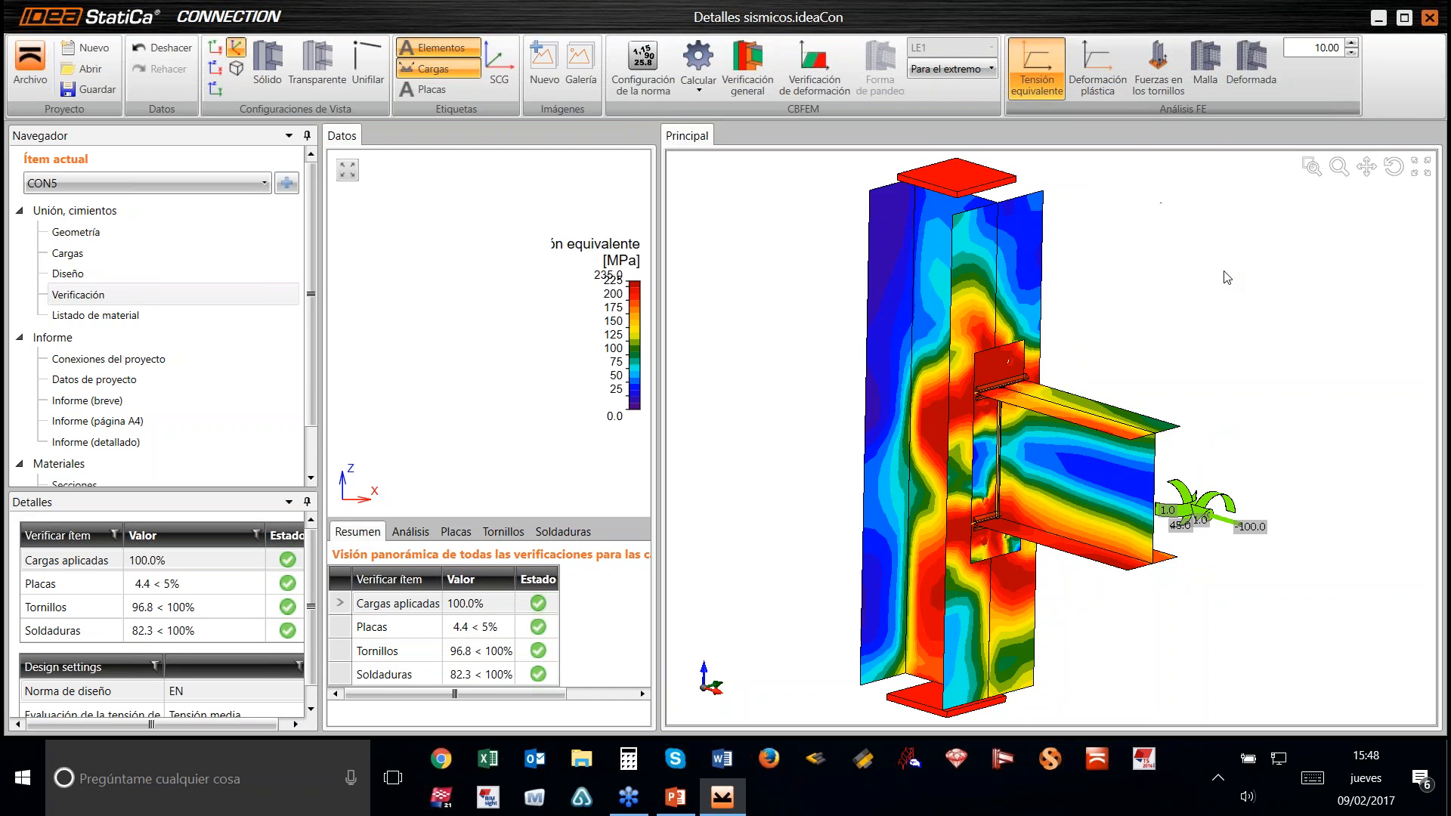
left_click(1214, 79)
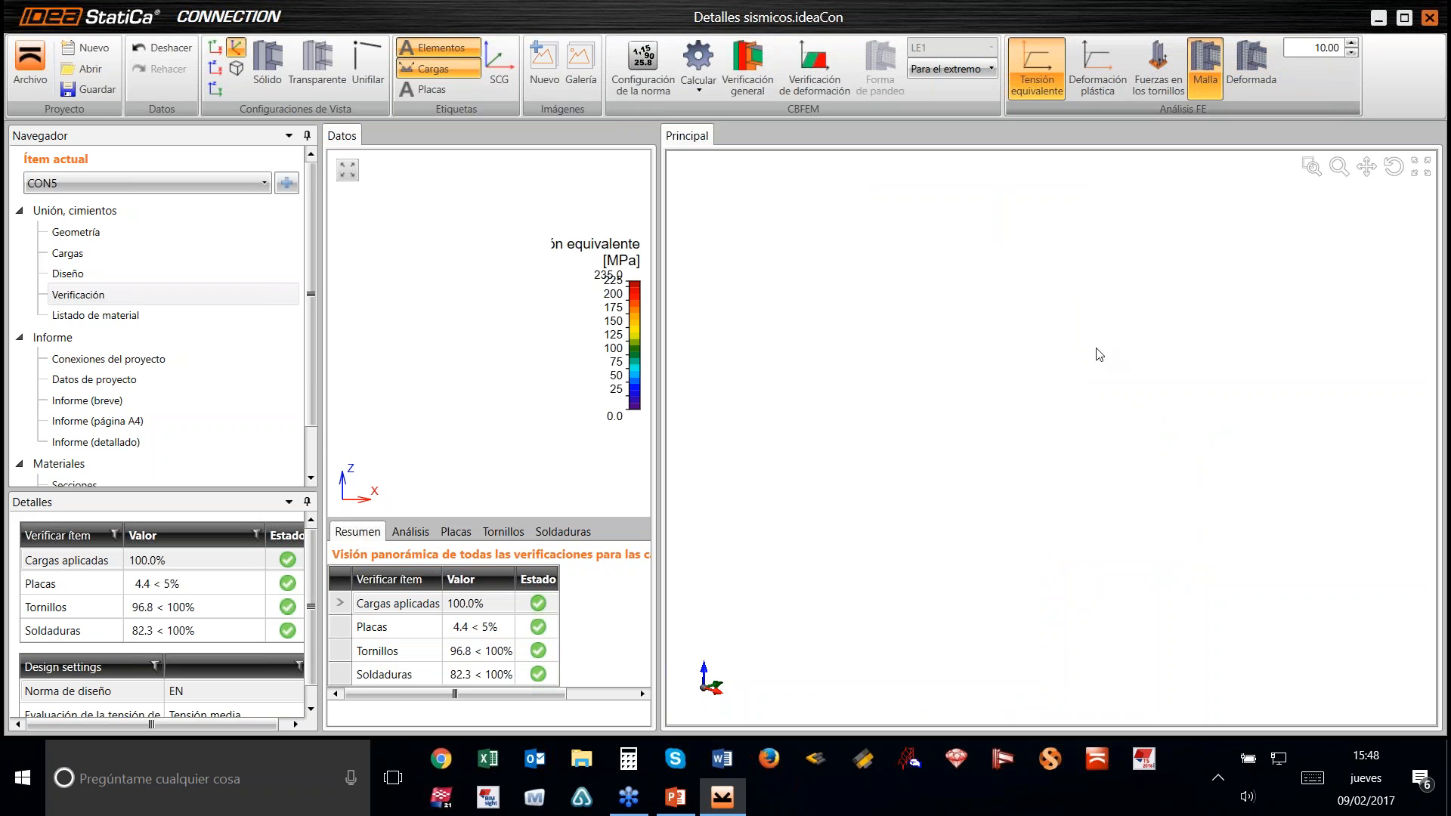
mouse_move(1049, 451)
right_mouse_down()
mouse_move(1132, 408)
mouse_move(1069, 445)
right_mouse_up()
left_click(1237, 78)
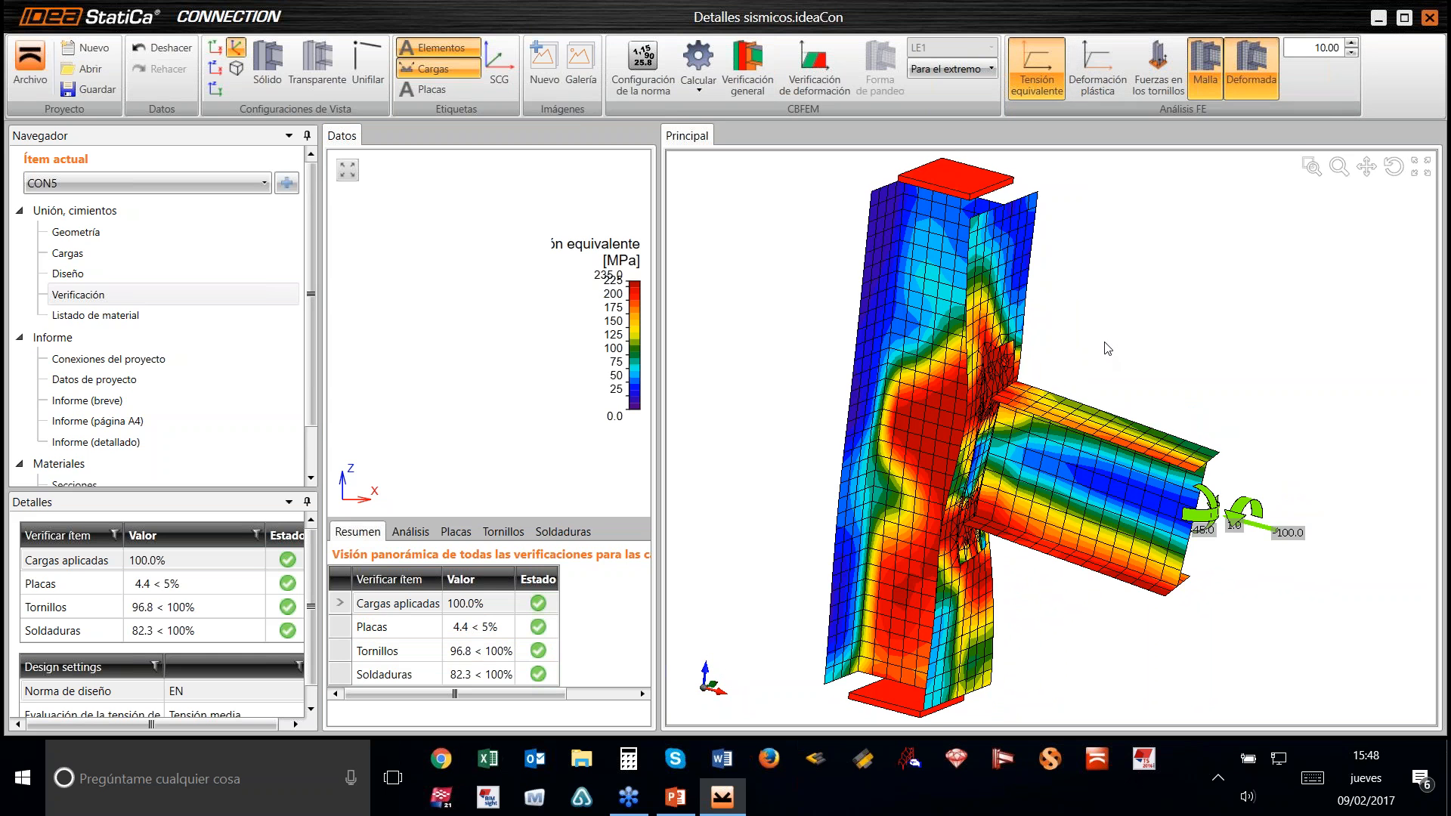
right_click_drag(1074, 421, 1108, 456)
scroll(1002, 397, "up", 5)
scroll(991, 396, "down", 3)
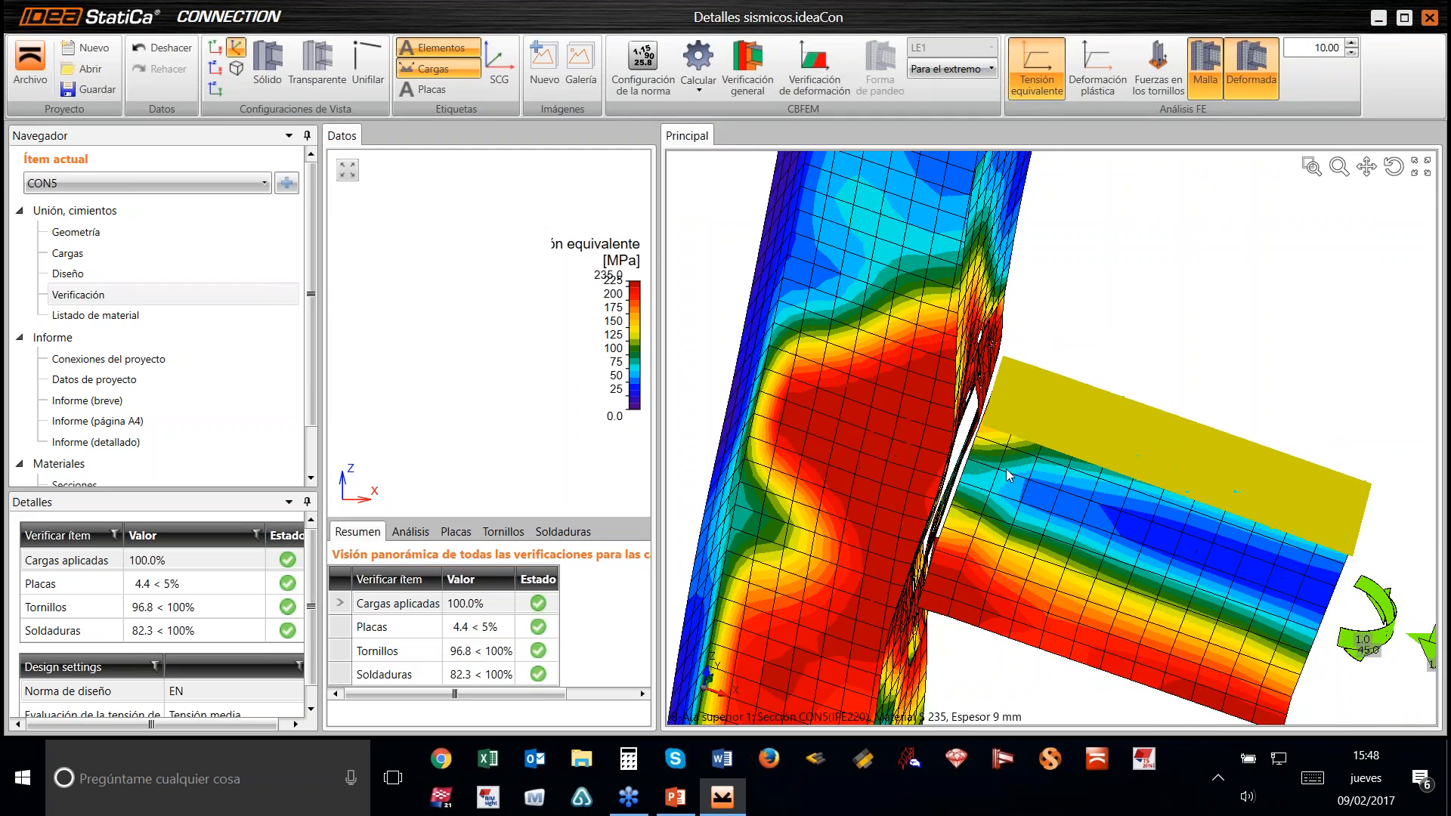
right_click_drag(1009, 474, 1092, 453)
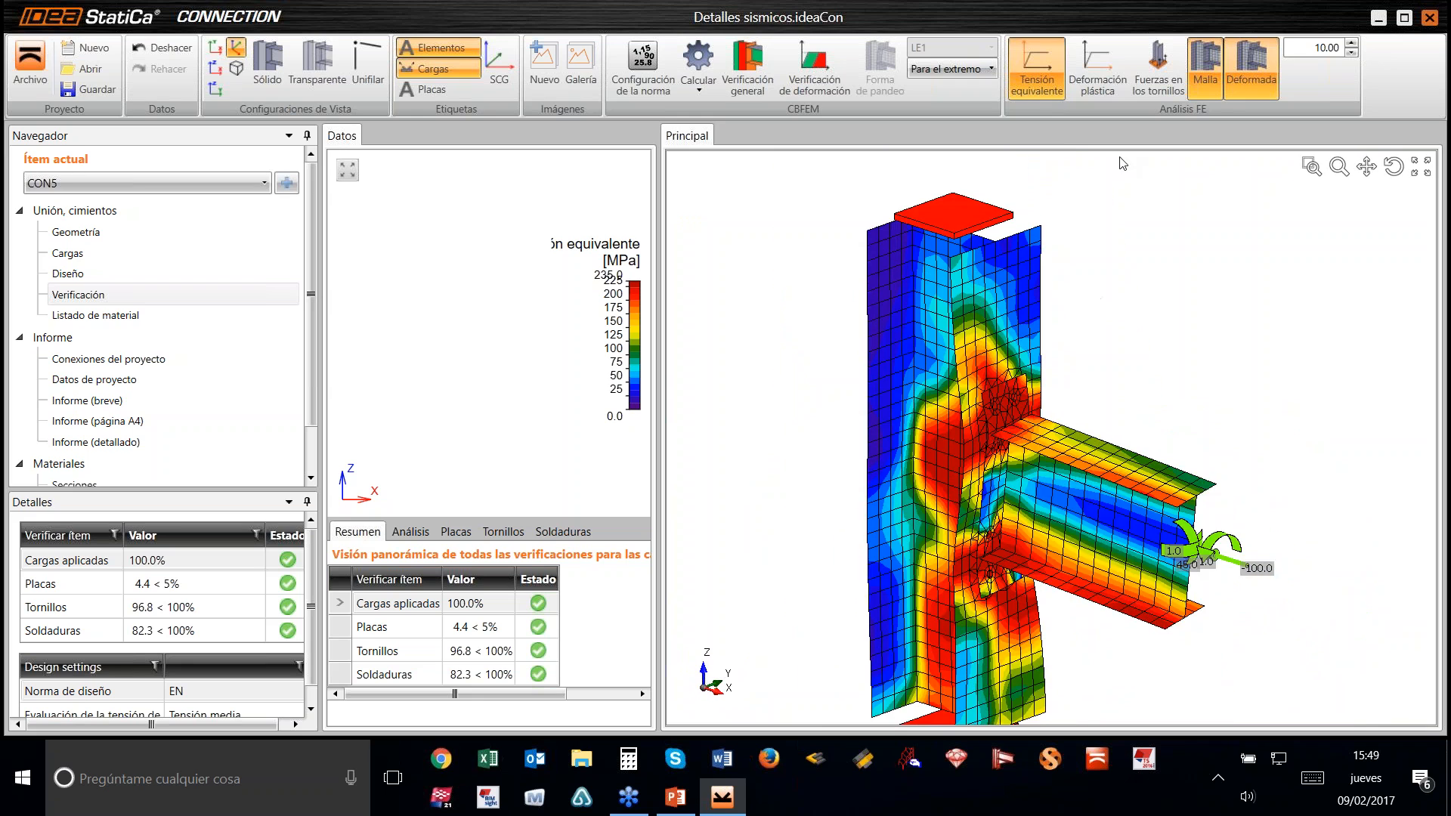
Step: Switch the model results to plastic strain and show the plate checks with the result for beam B's web
left_click(1108, 94)
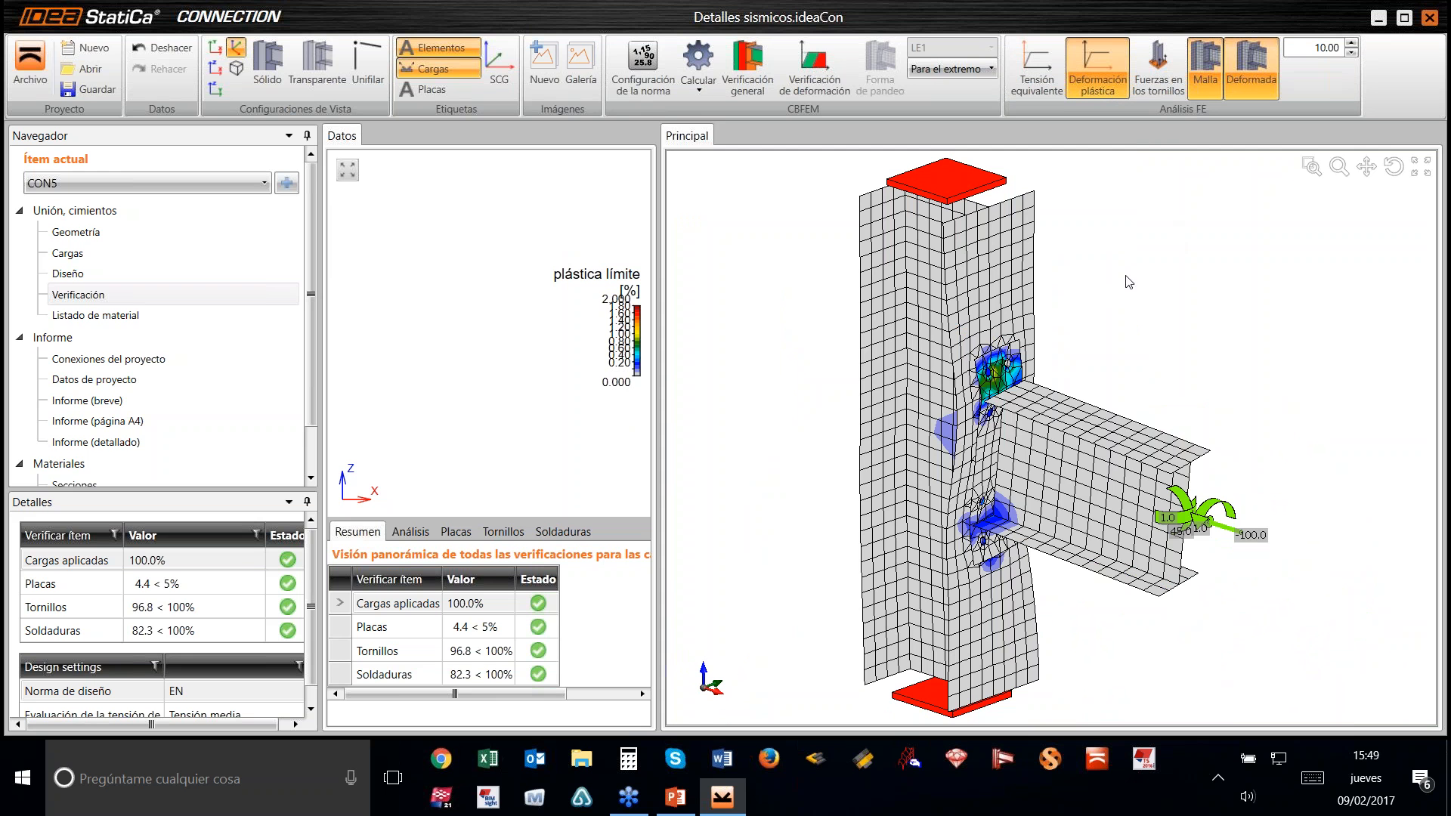
left_click(1013, 476)
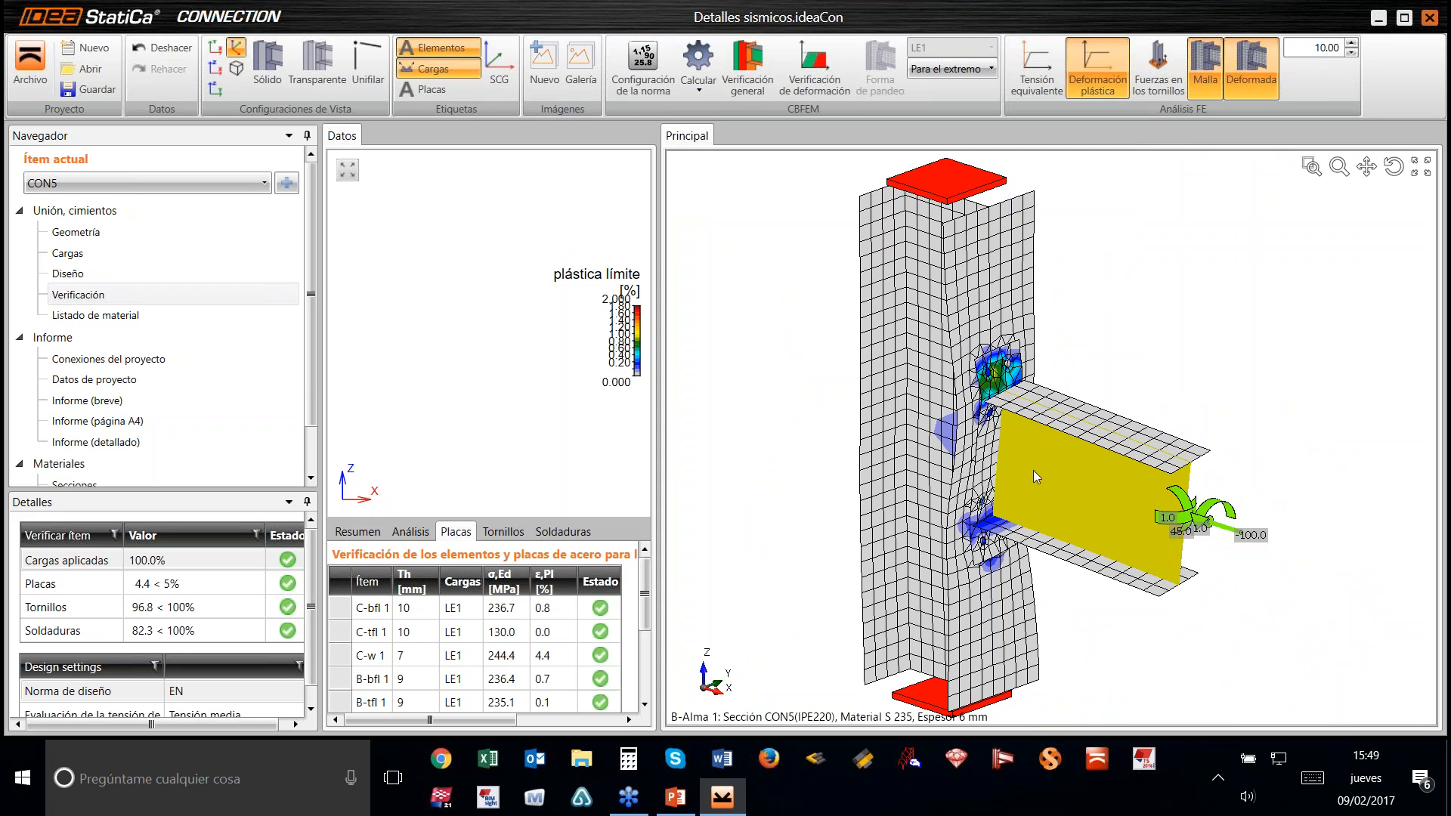
right_click_drag(1046, 436, 1143, 402)
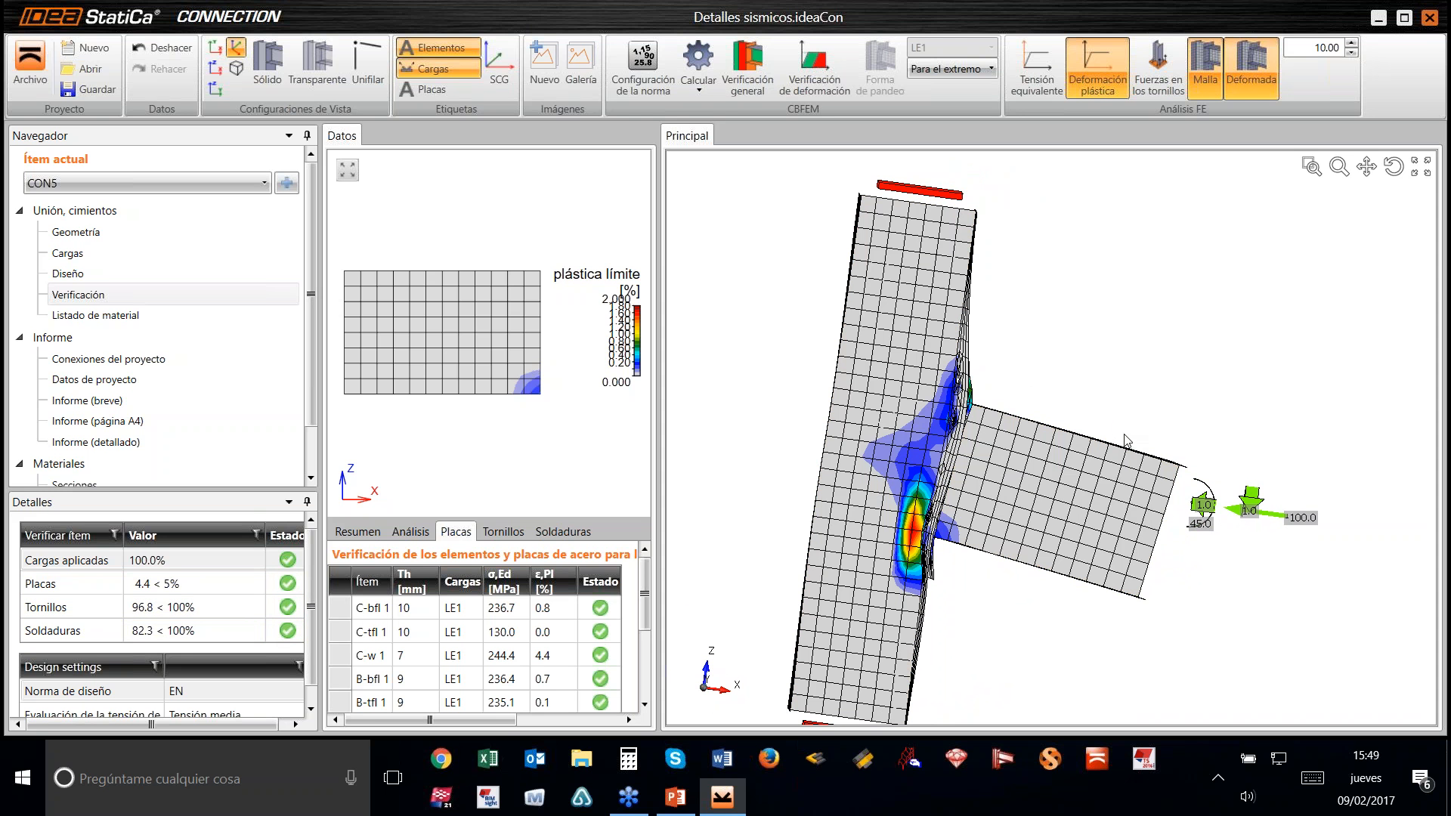
right_click_drag(1124, 436, 1081, 477)
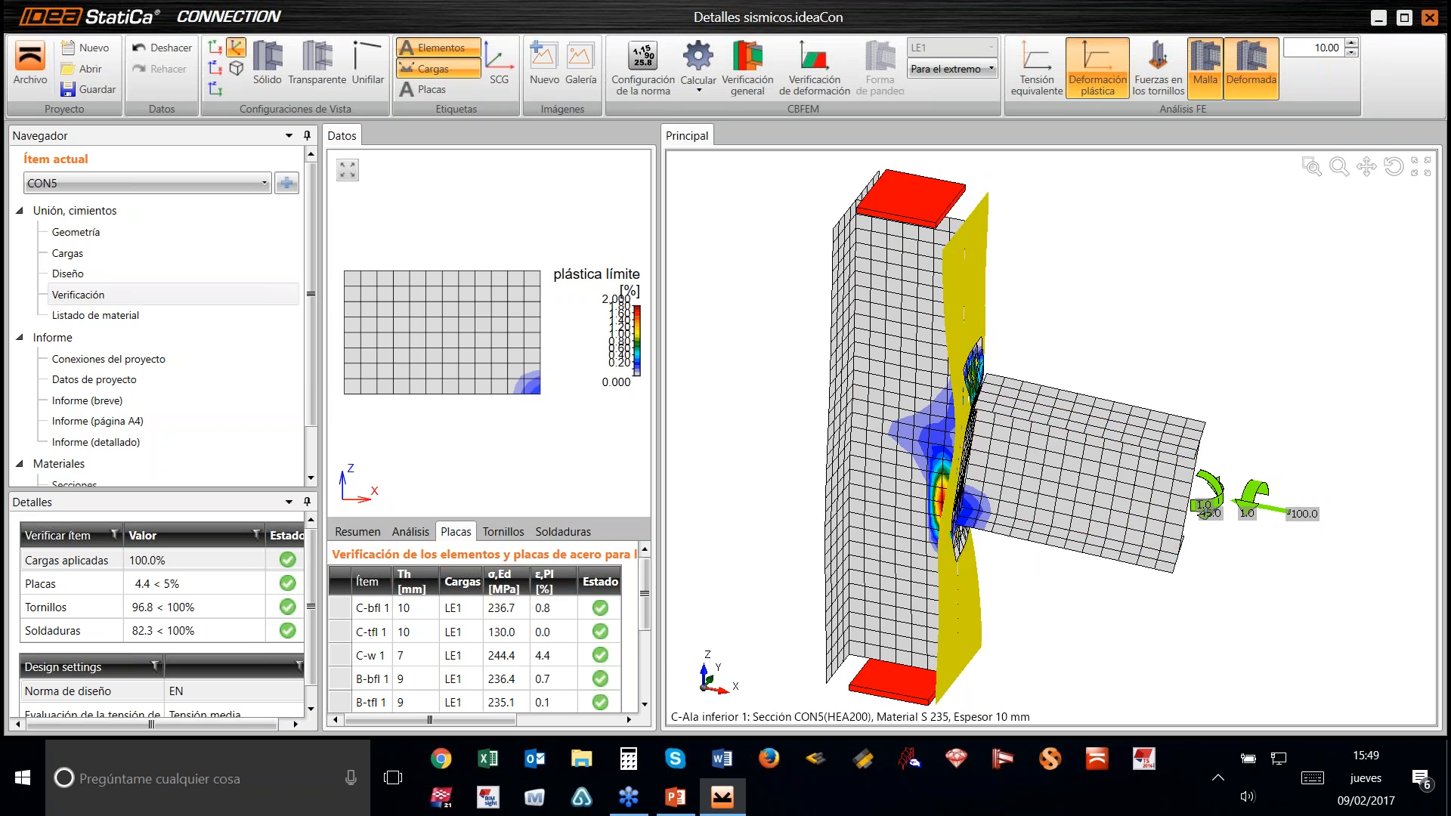
Step: Examine the plastic strain in the column web, column flange and end plate around the beam joint, close up and overall
middle_click_drag(926, 570, 937, 524)
scroll(938, 523, "up", 4)
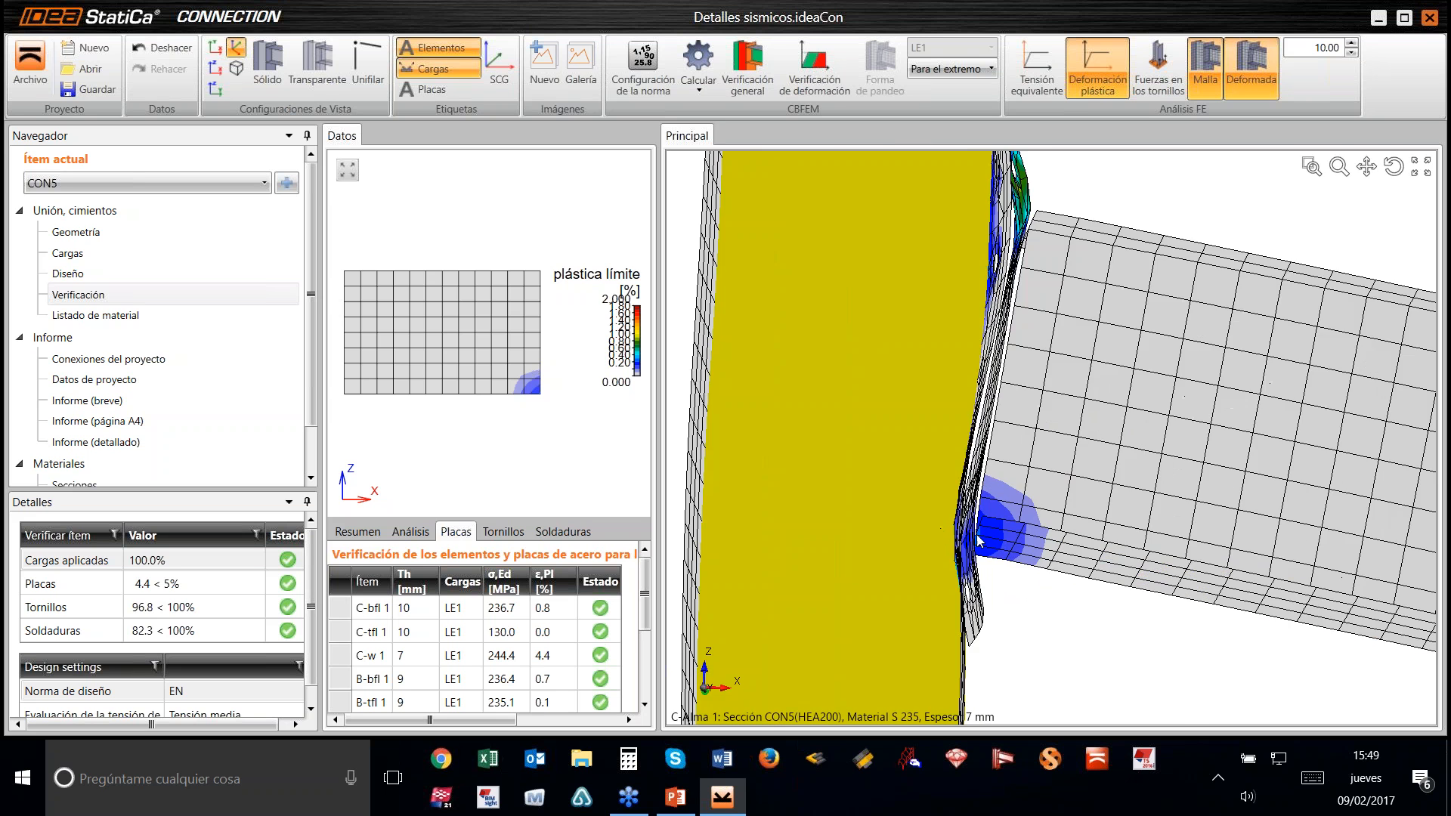
scroll(979, 541, "down", 4)
middle_click_drag(1050, 547, 1117, 386)
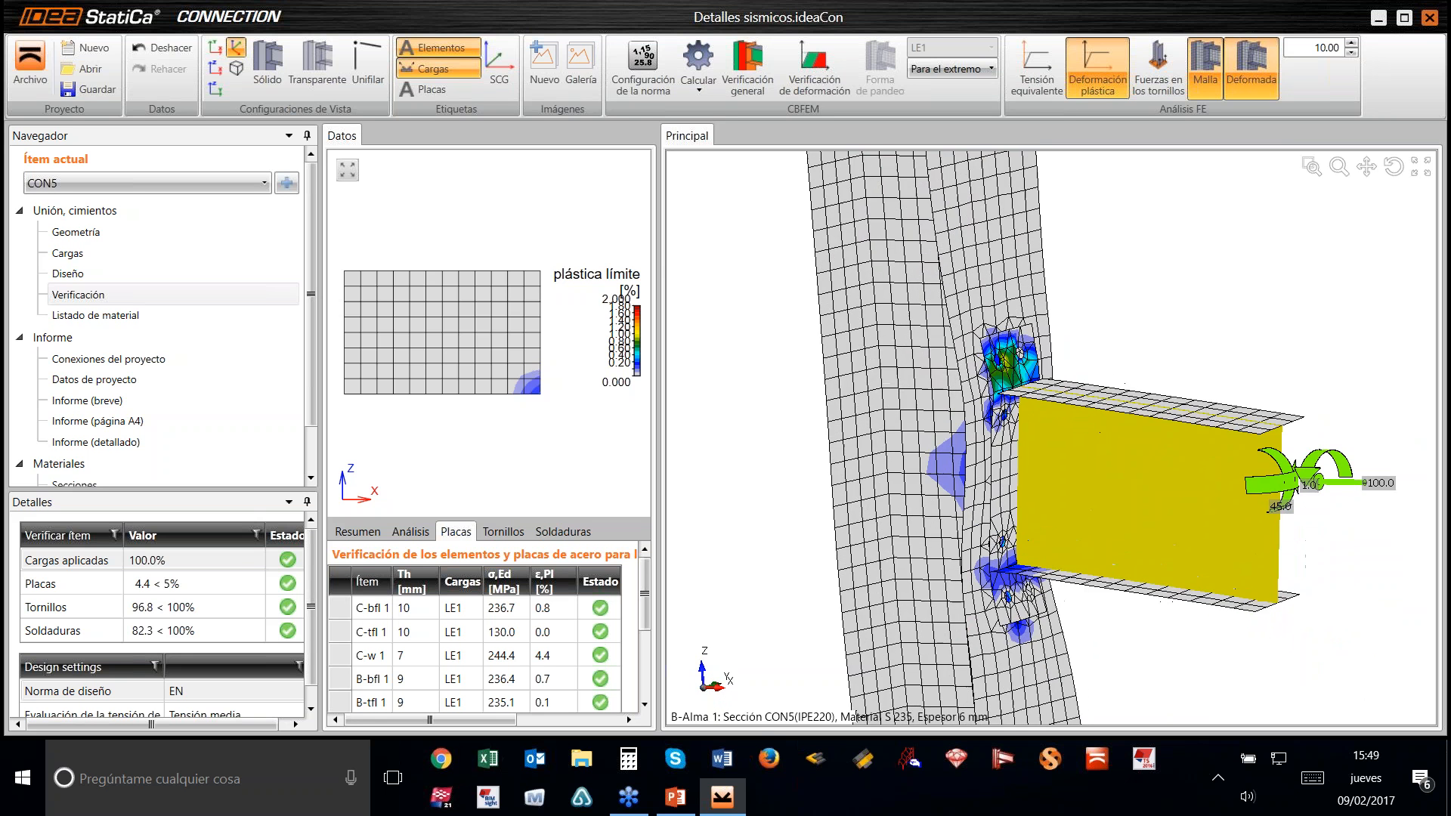
scroll(1110, 397, "down", 4)
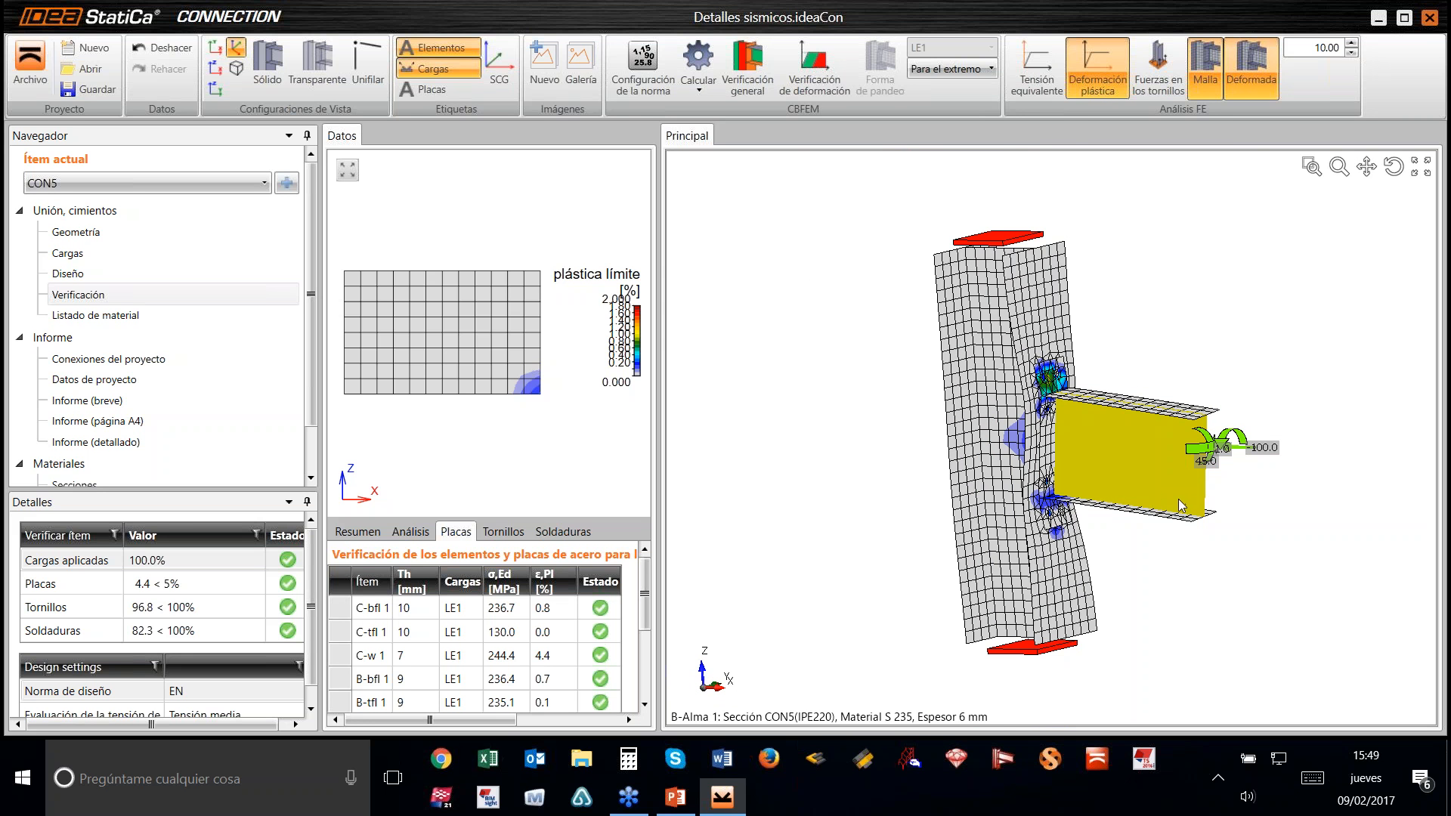
scroll(1169, 499, "up", 2)
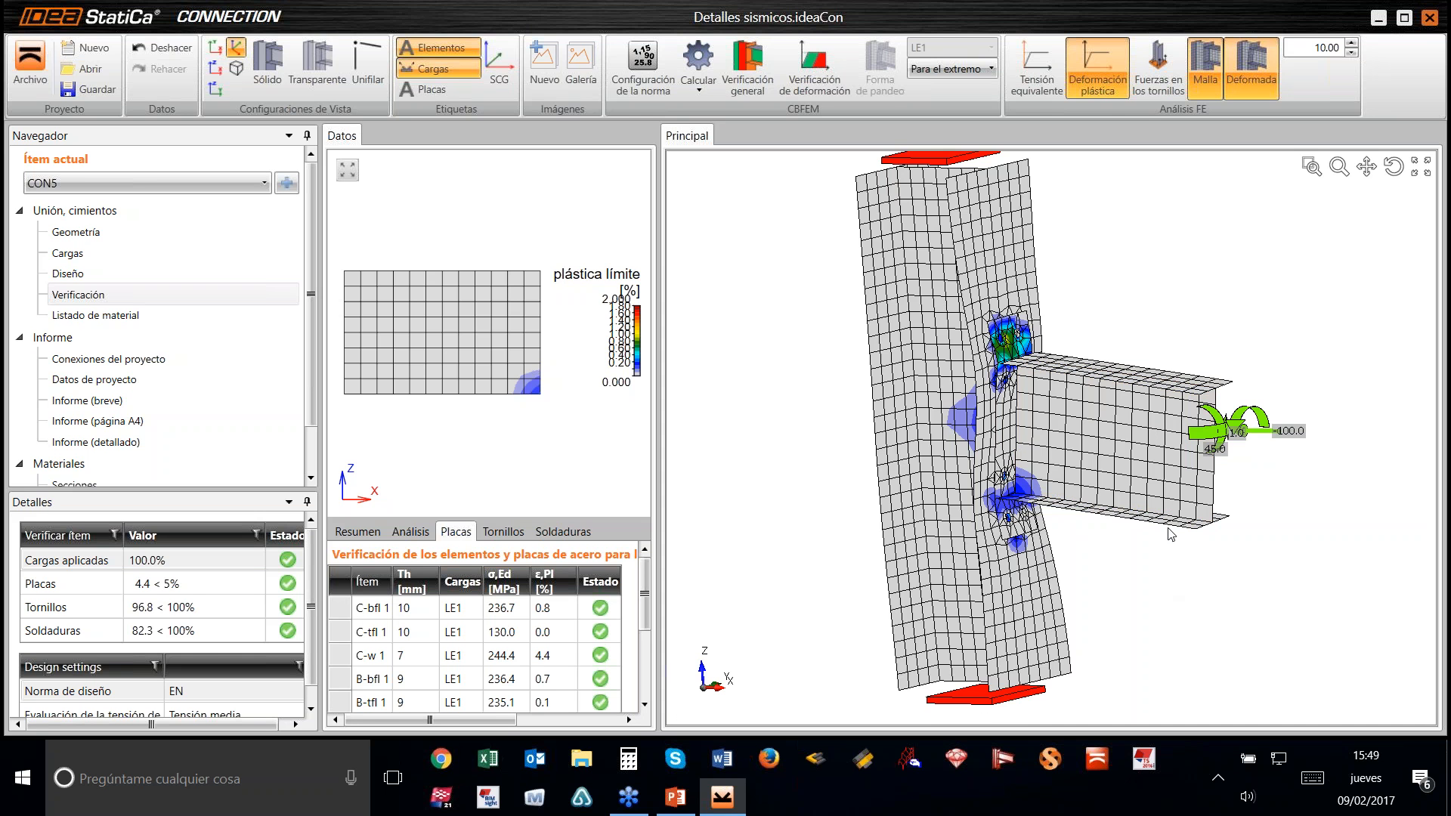
scroll(1163, 533, "down", 2)
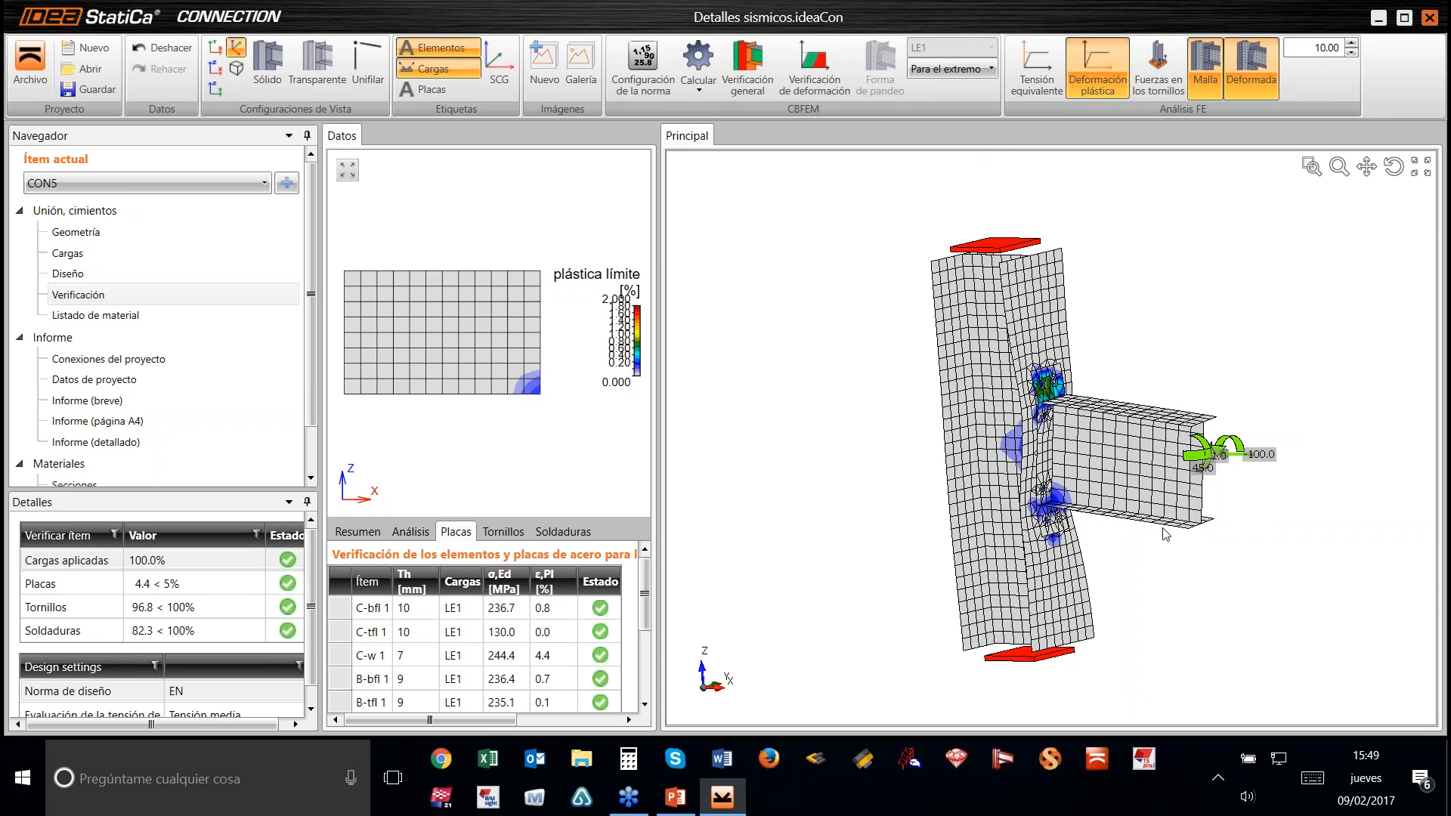
right_click_drag(1096, 534, 1139, 552)
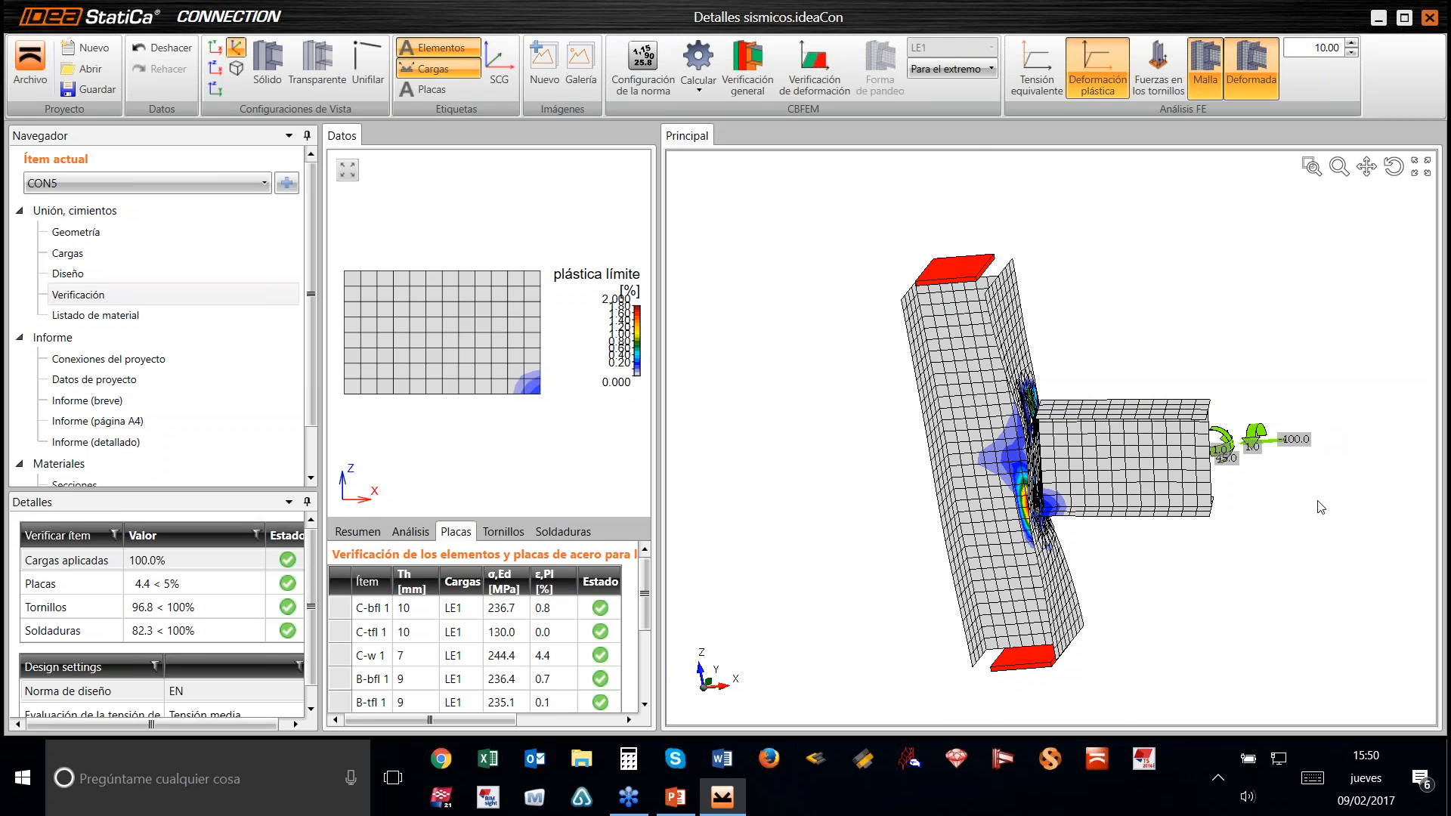
right_click_drag(1289, 527, 1271, 538)
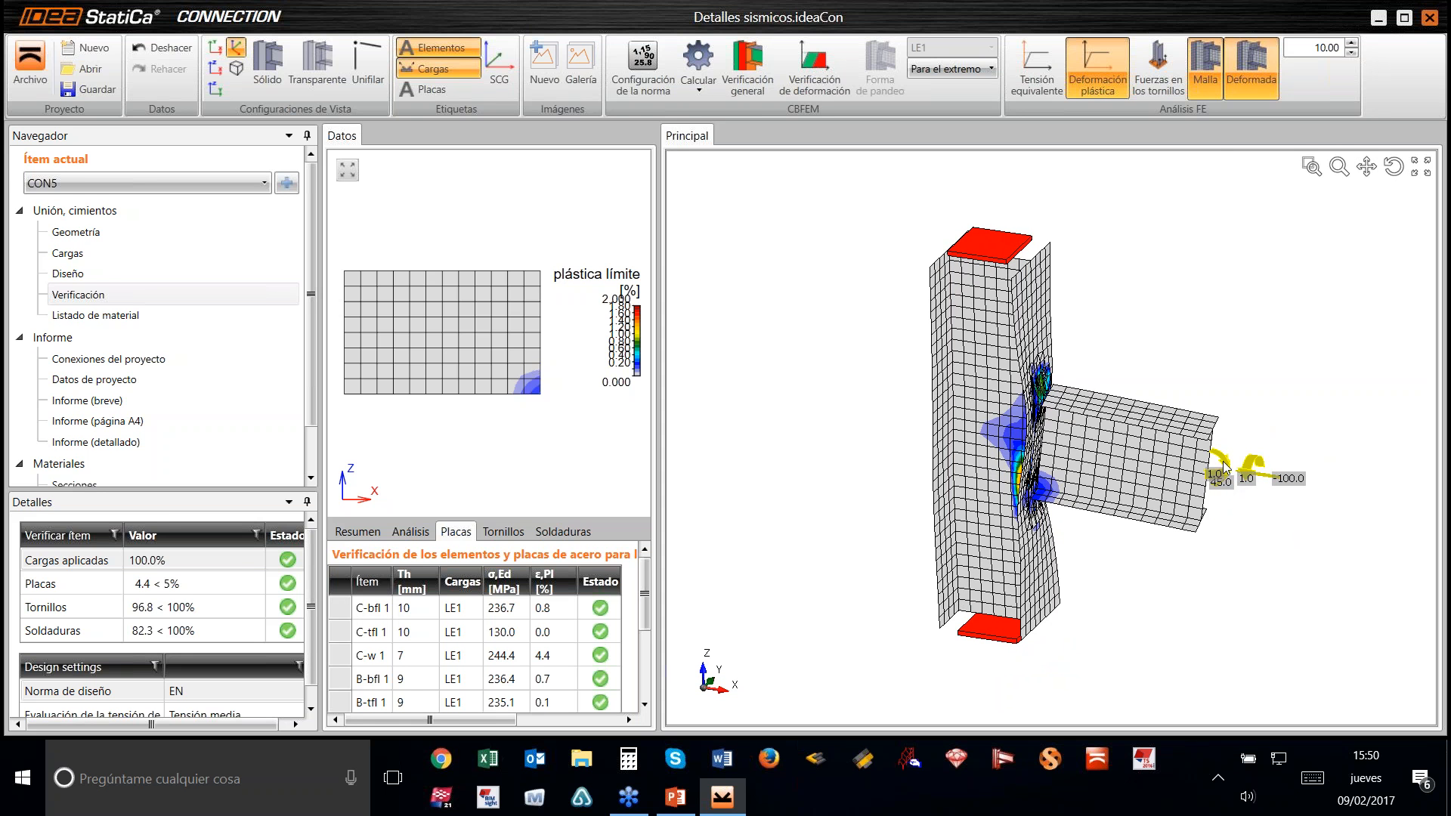
Step: Return CON5 to its design view in solid display and add a stiffener operation to the joint
left_click(147, 276)
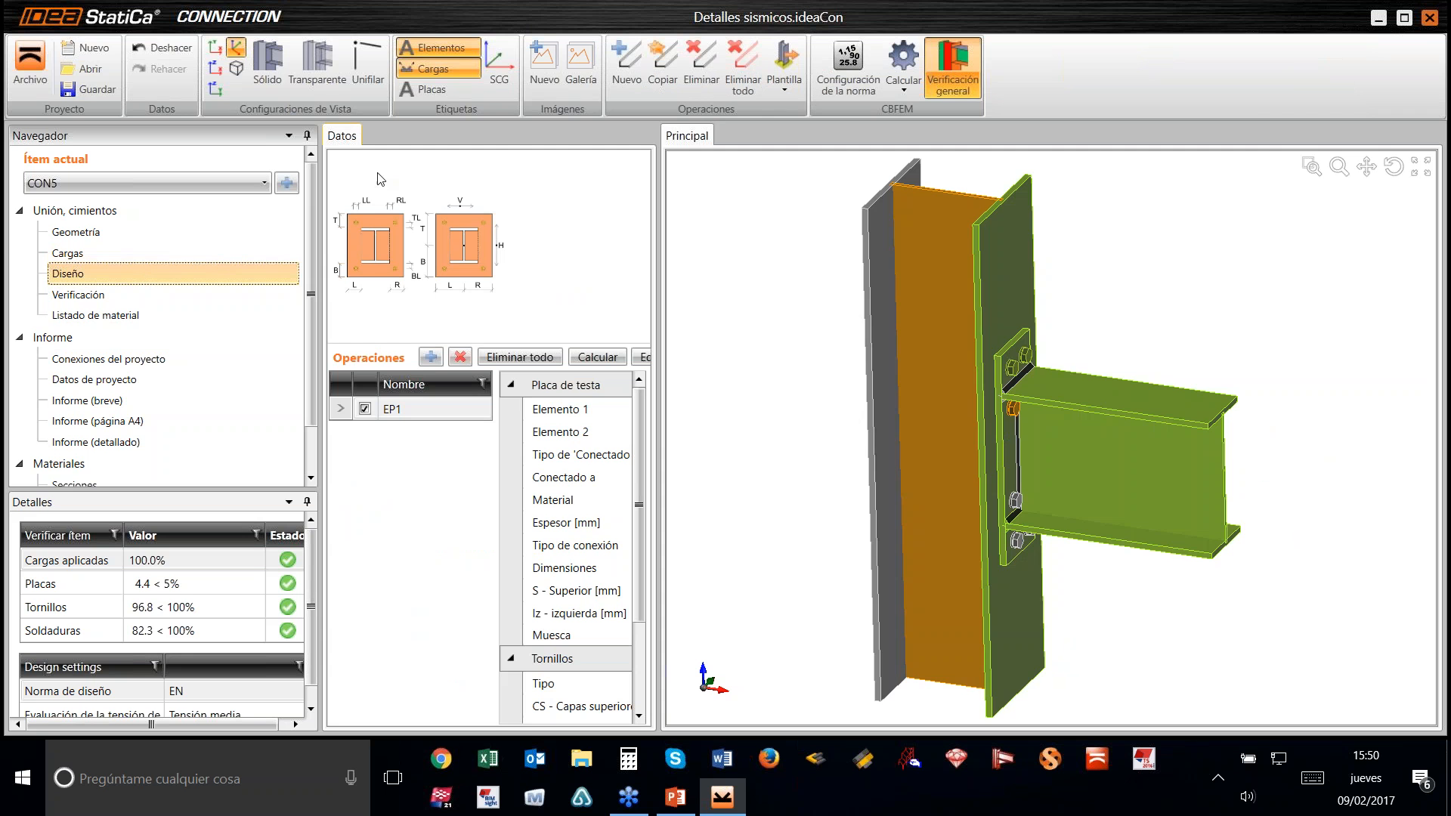
left_click(272, 72)
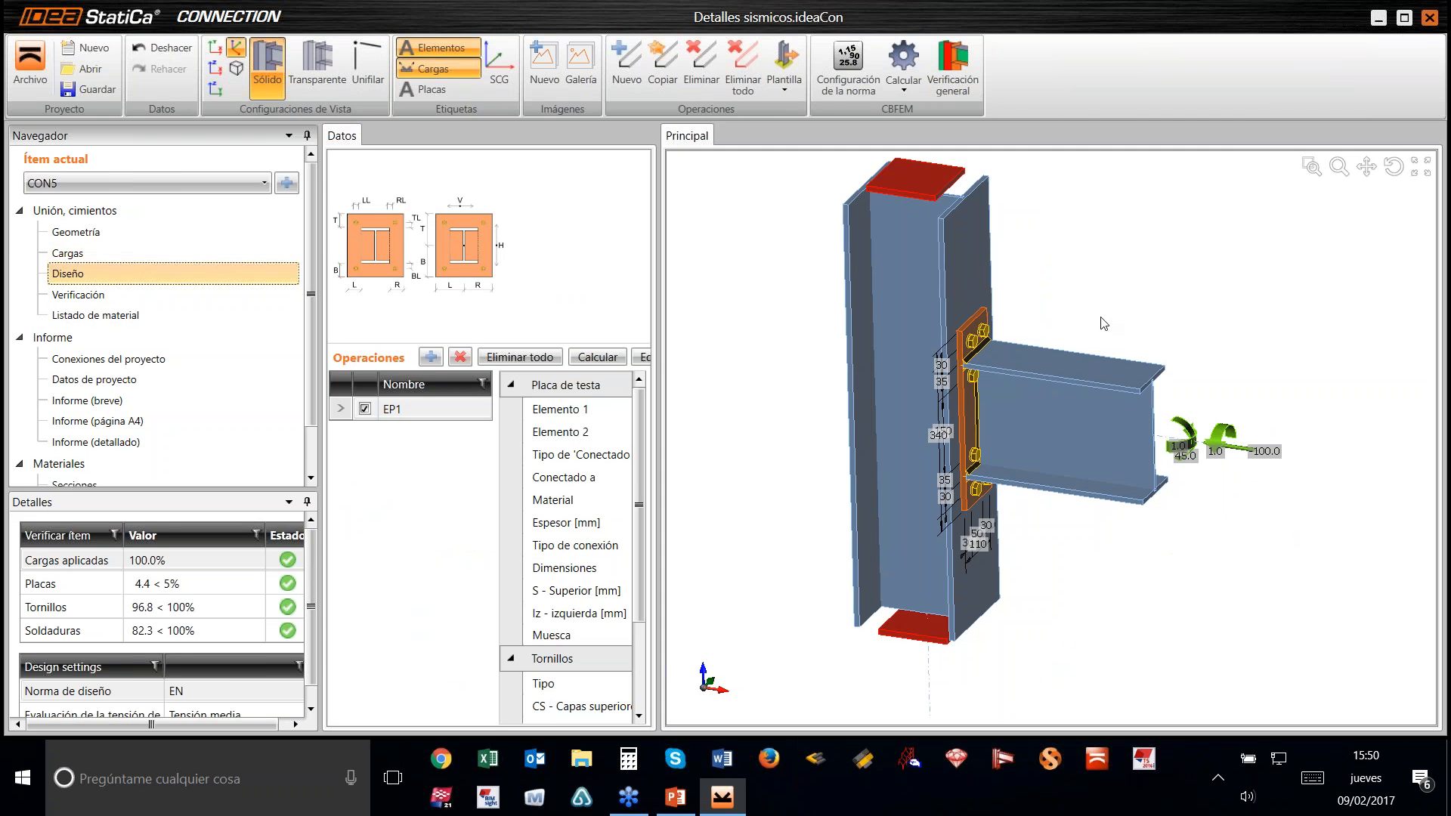
middle_click_drag(1097, 348, 1103, 423)
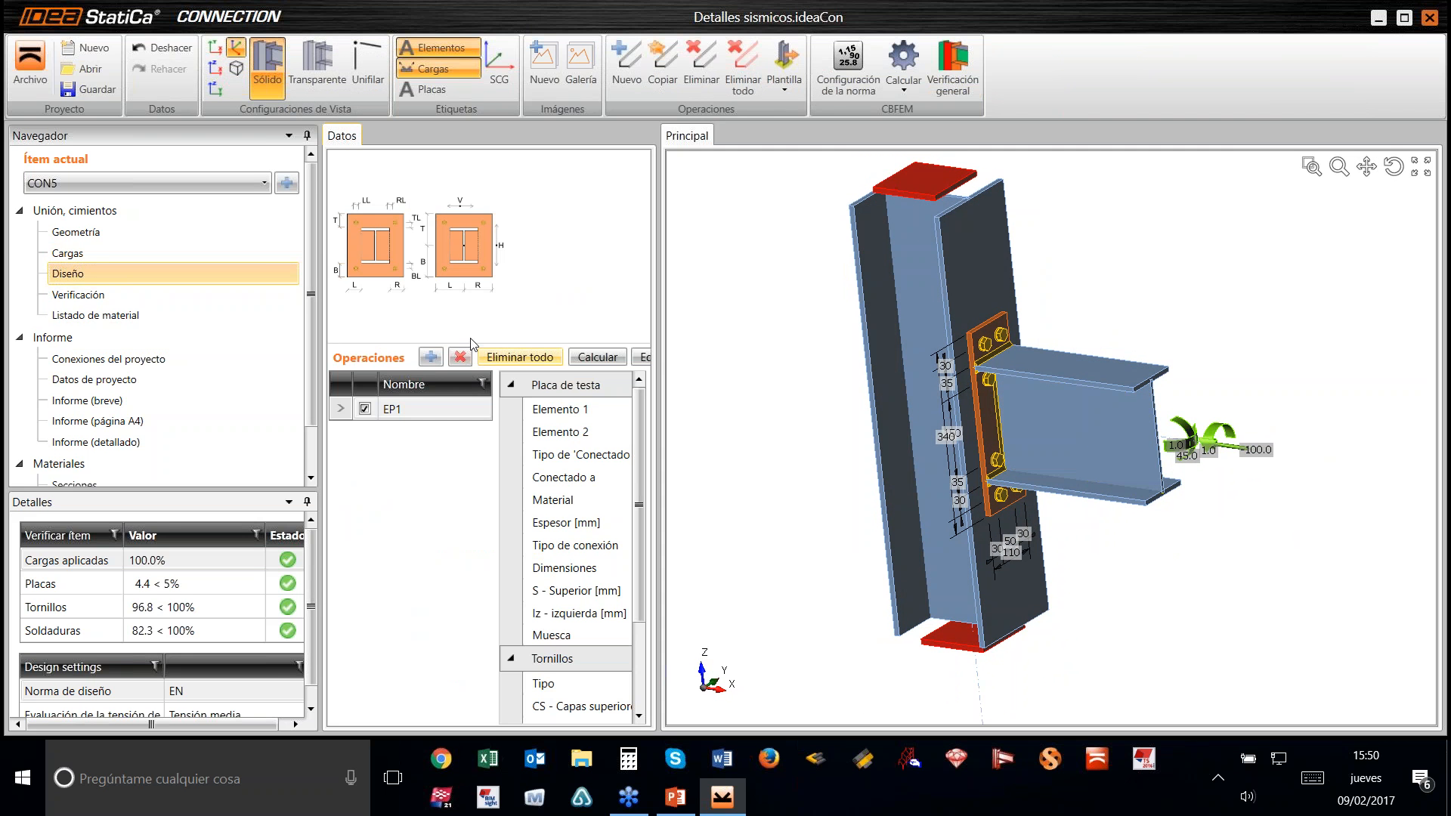
left_click(429, 357)
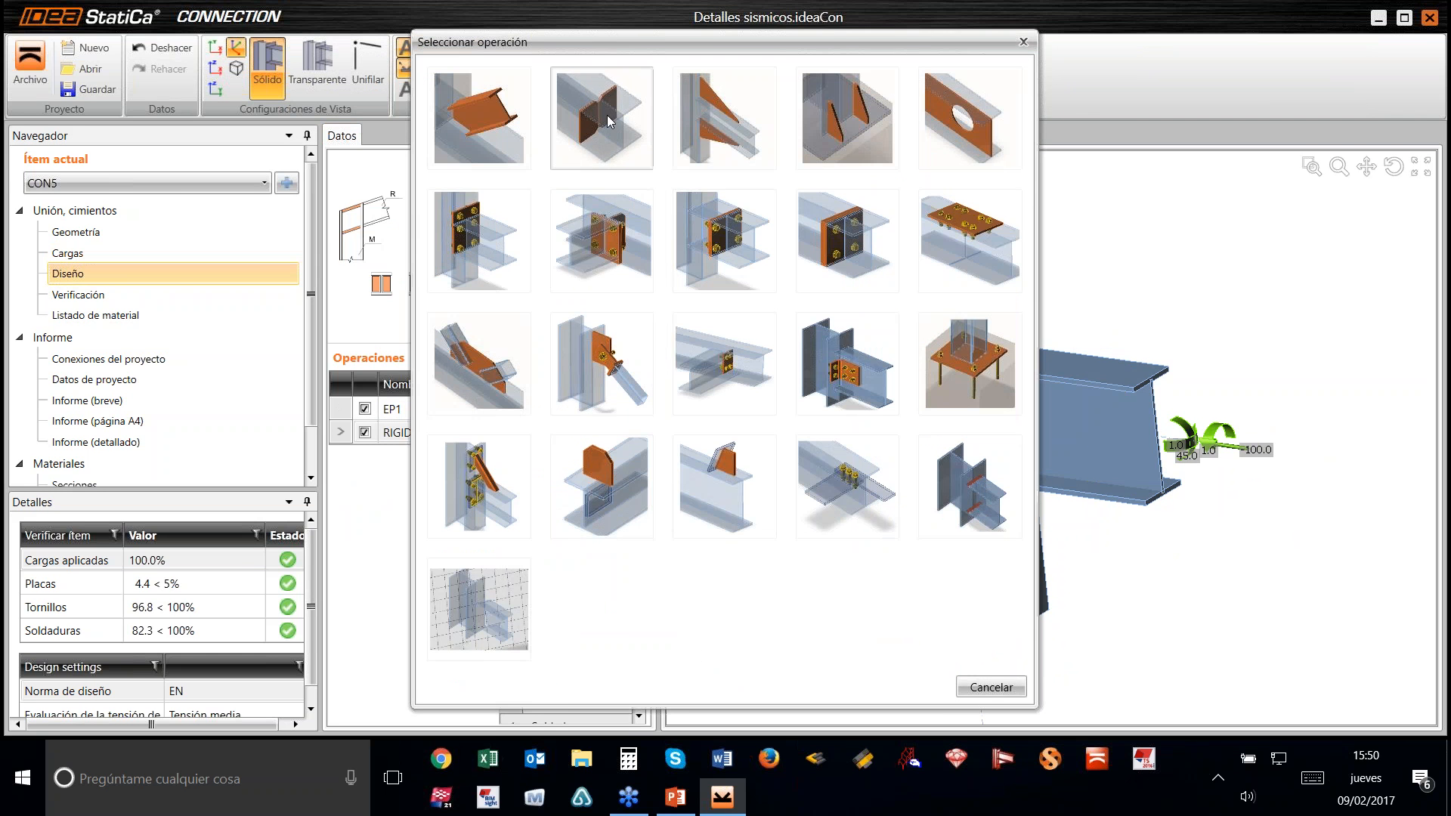
left_click(608, 121)
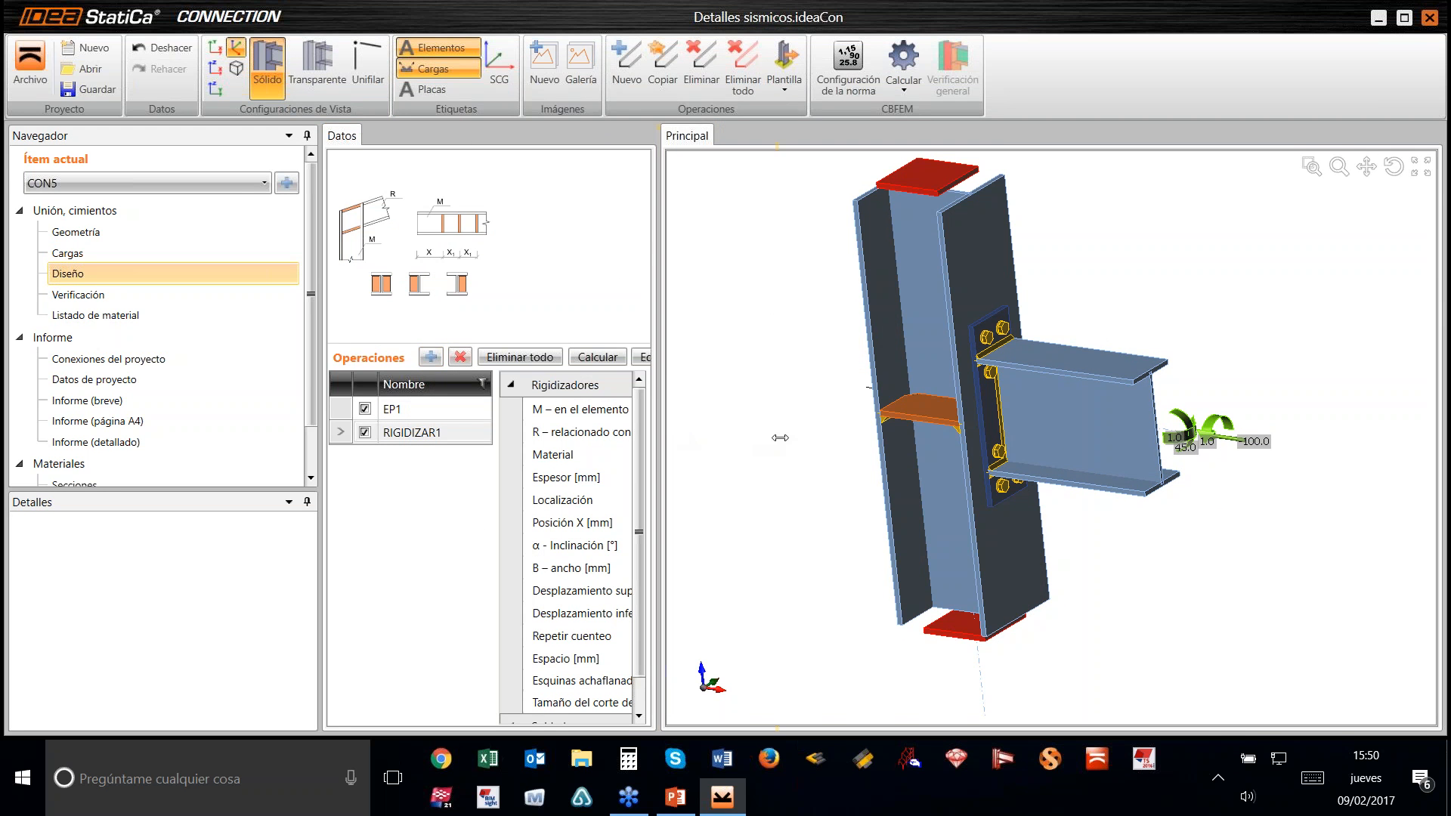
Step: Widen the data area and relate the stiffeners on column C to beam B
left_click_drag(780, 438, 843, 415)
left_click(803, 412)
left_click(801, 431)
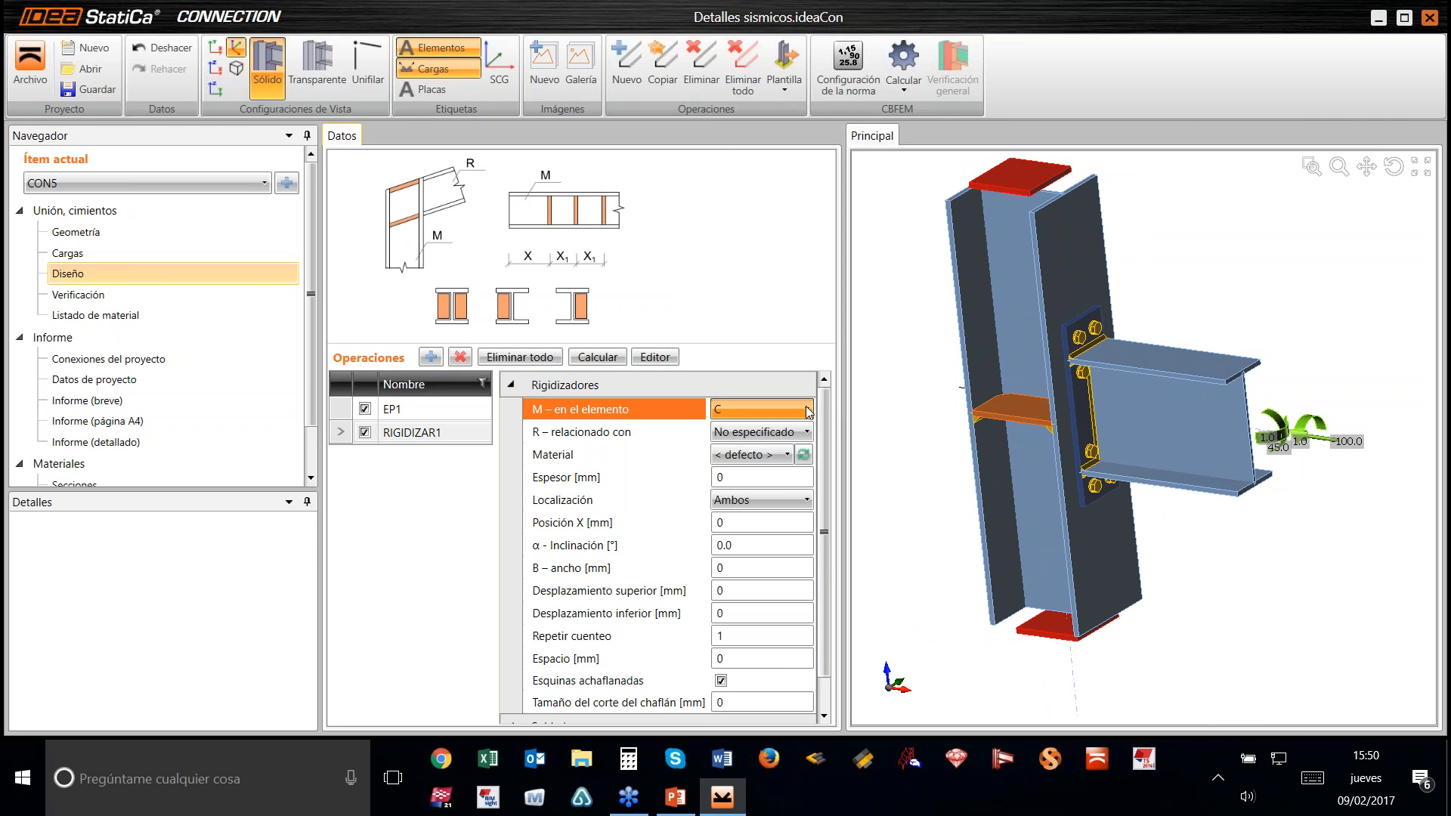
left_click(783, 433)
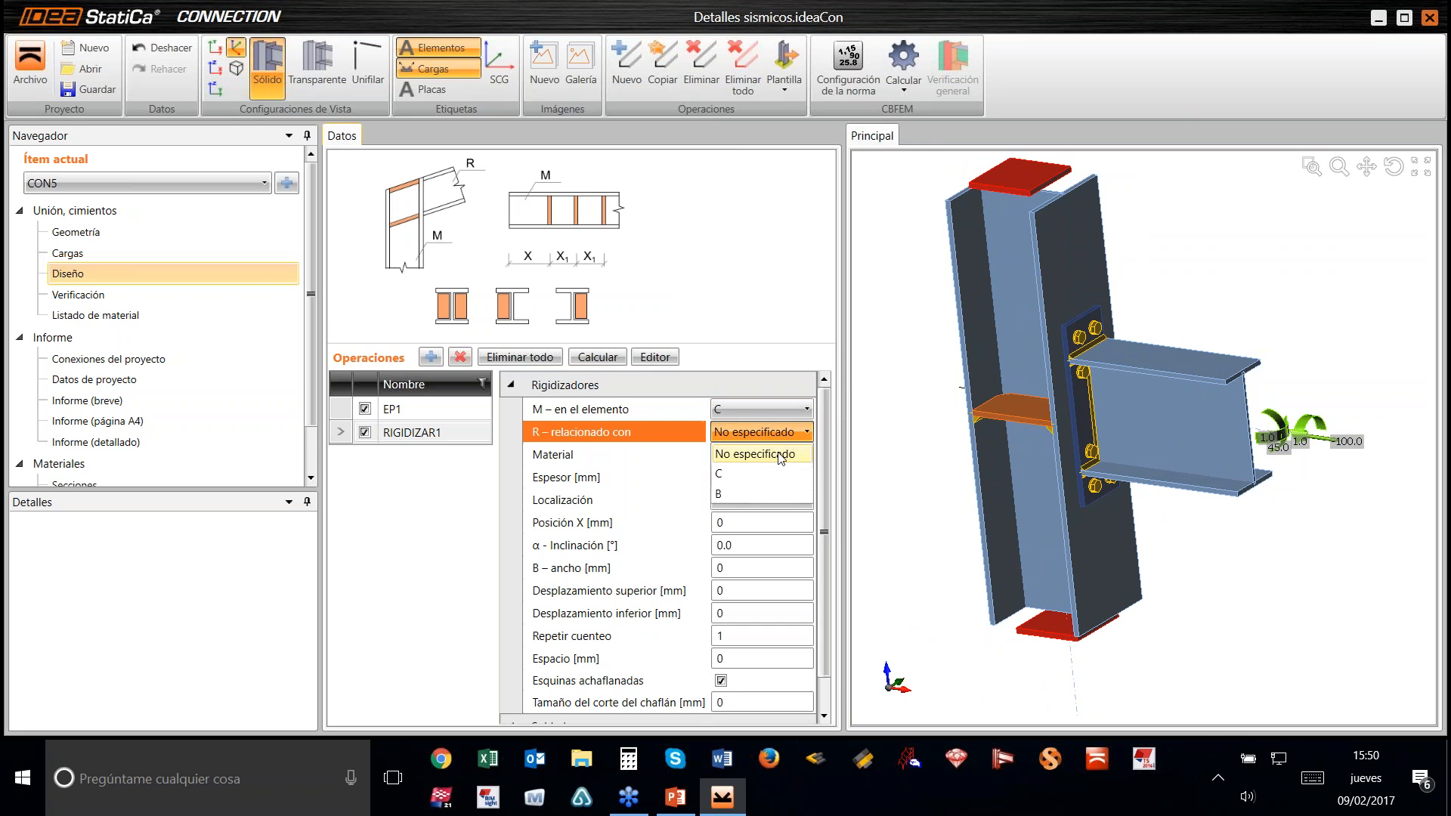
left_click(750, 499)
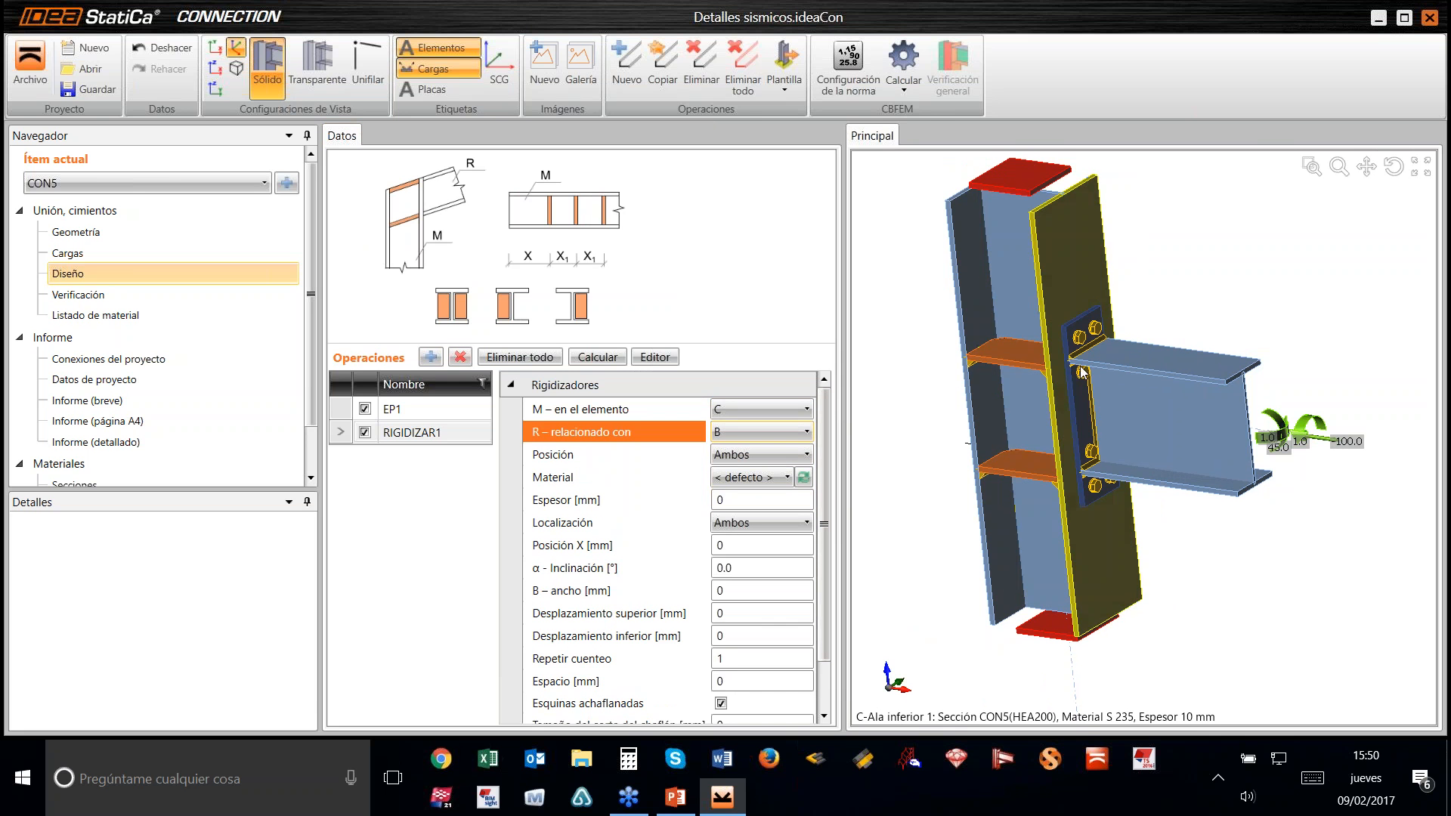
Step: Set all welds of the column stiffeners to fillets on both sides
middle_click_drag(1120, 359, 1058, 333)
scroll(826, 605, "down", 3)
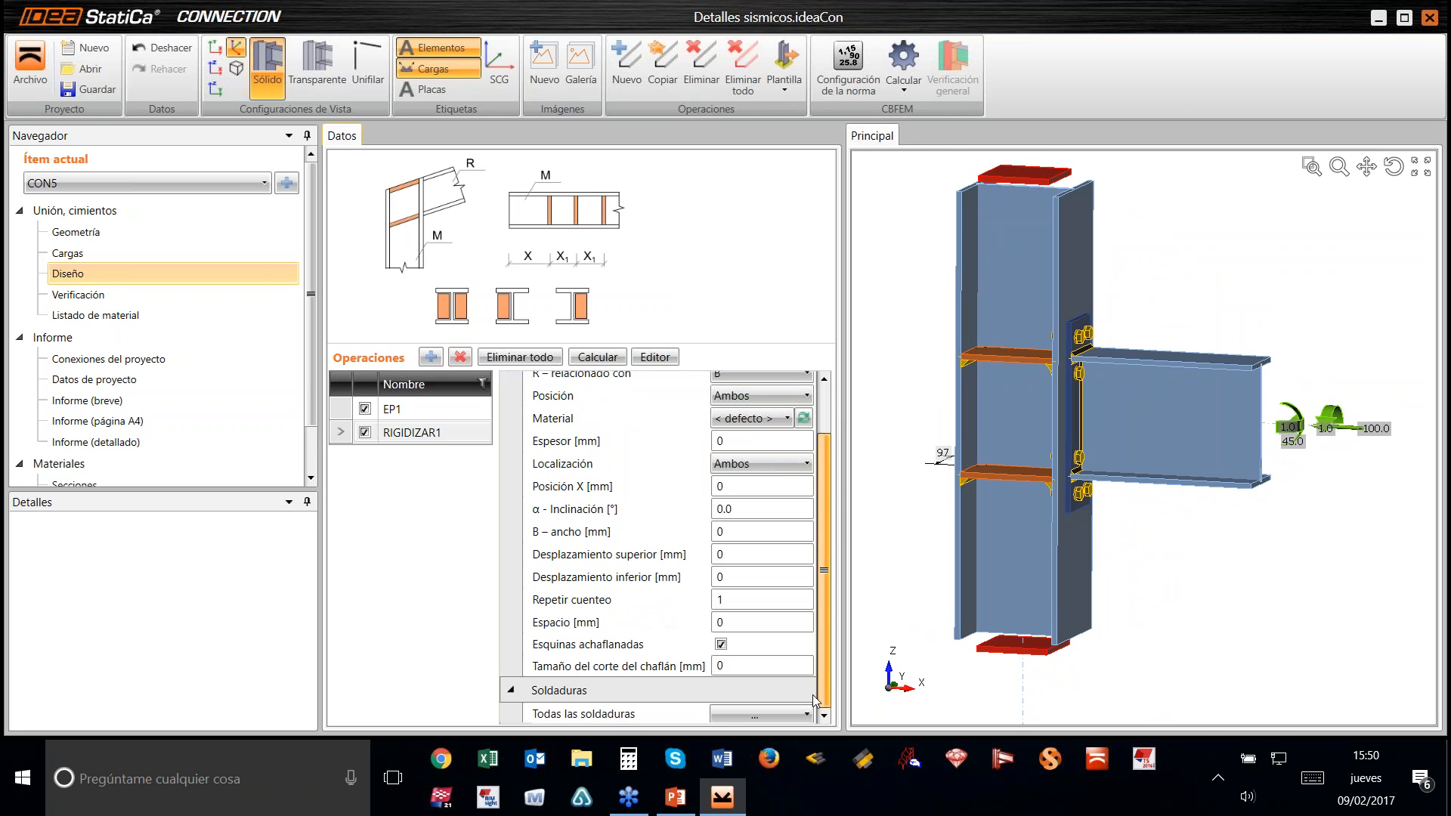
left_click(759, 714)
left_click(806, 714)
left_click(765, 736)
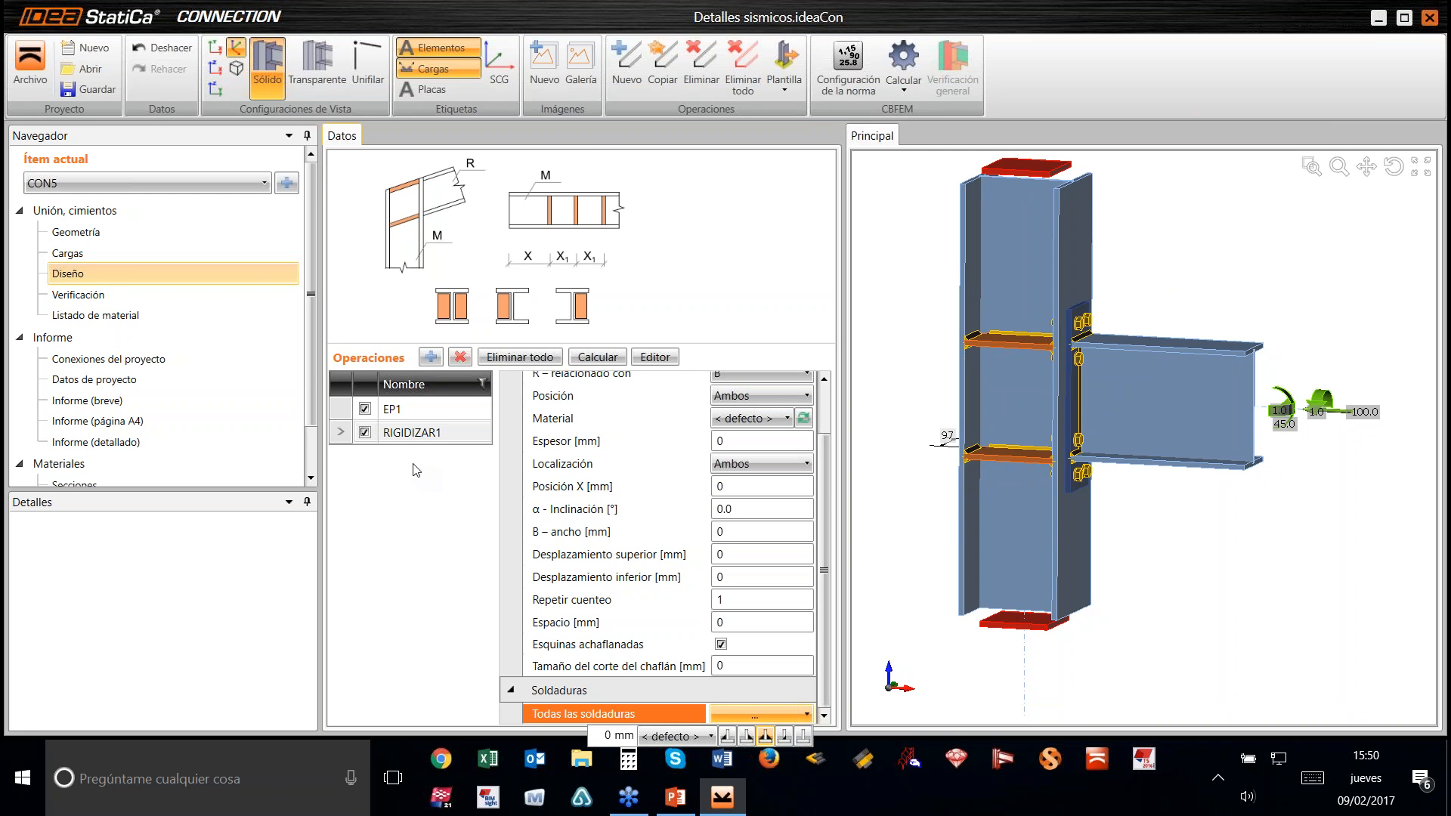
Step: Add a continuity stiffener (Rigidizadores de continuidad) operation and apply it to beam B, related to column C
left_click(432, 358)
left_click(432, 357)
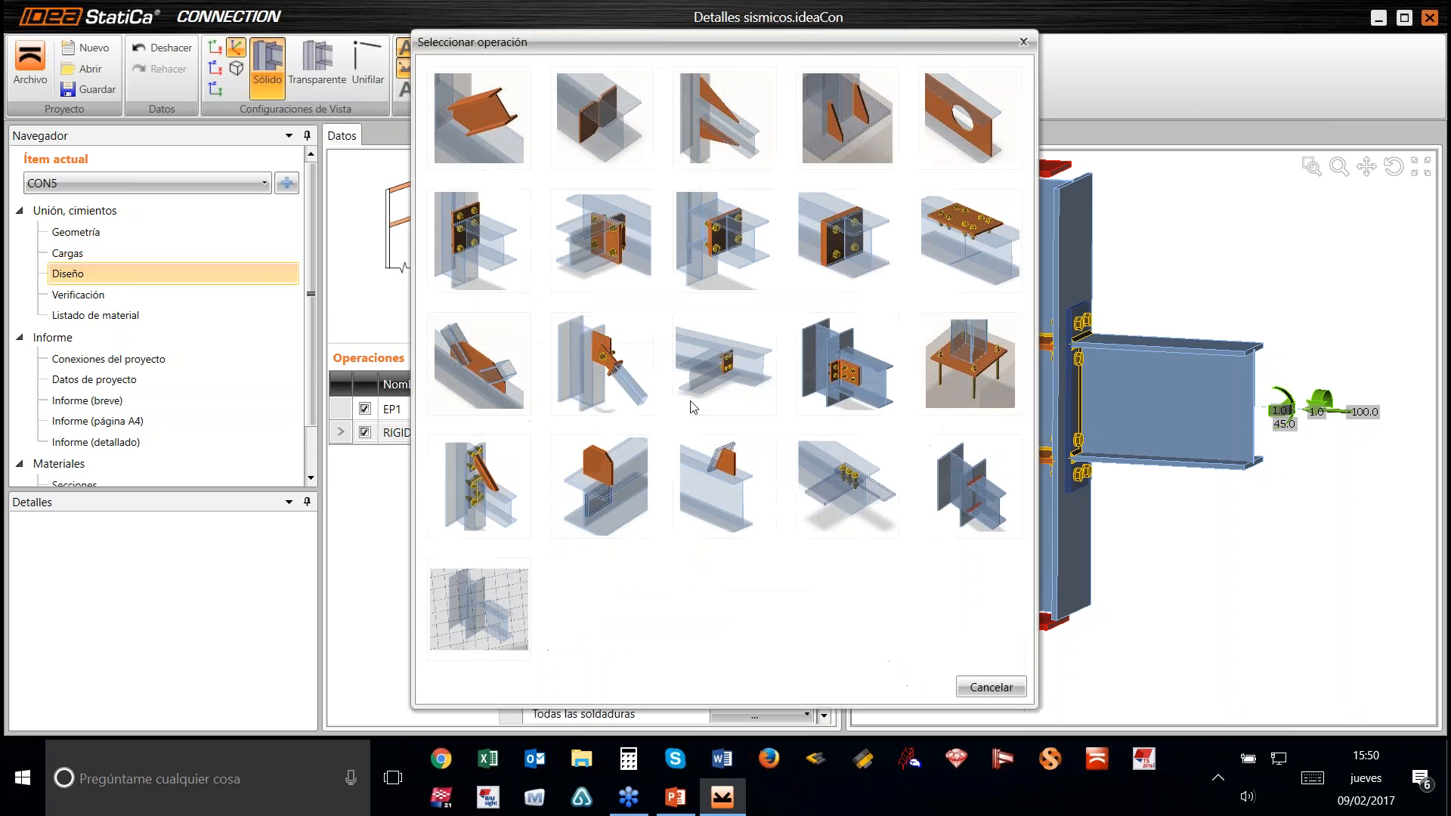
left_click(732, 126)
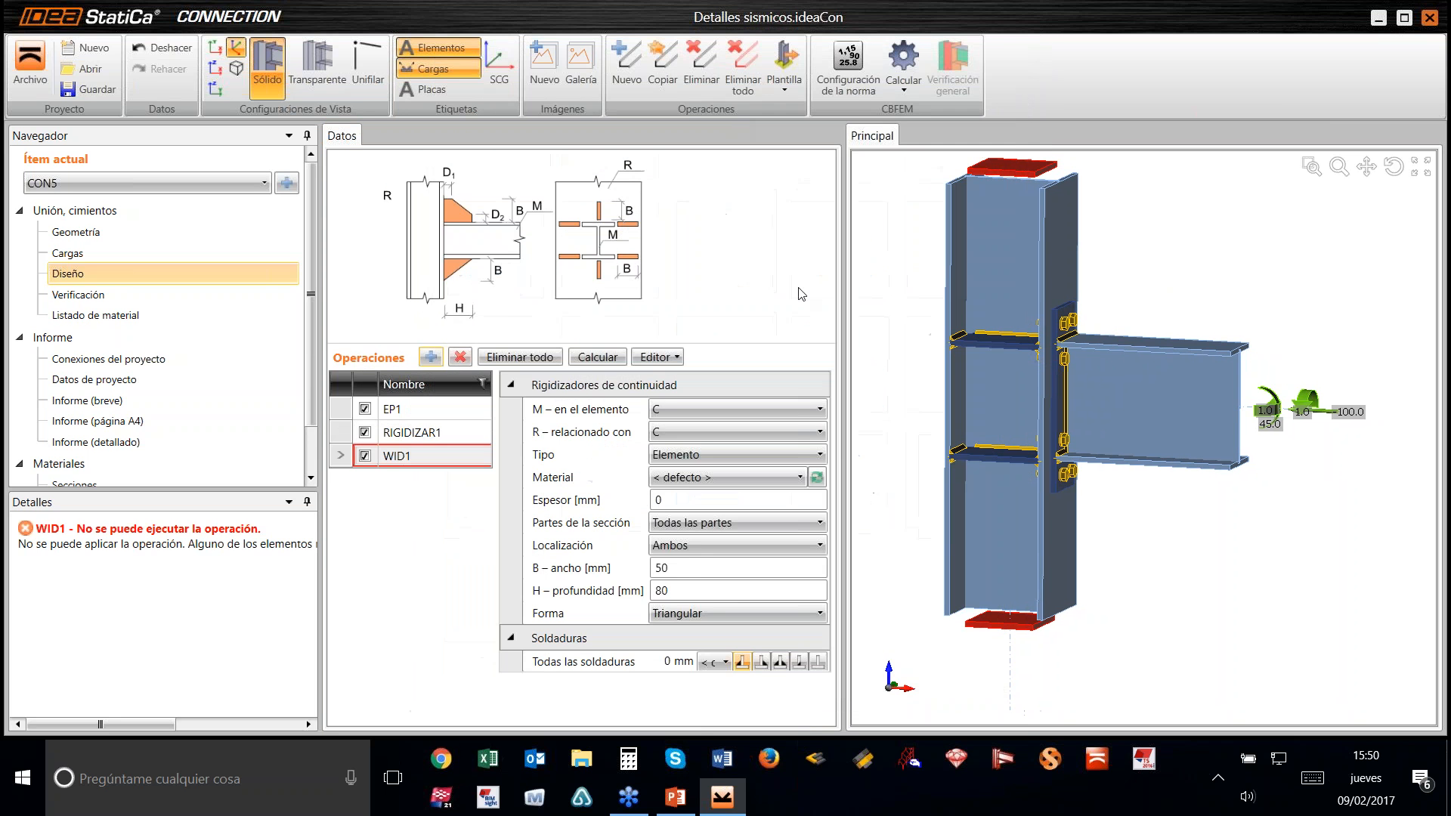
left_click(736, 411)
left_click(736, 411)
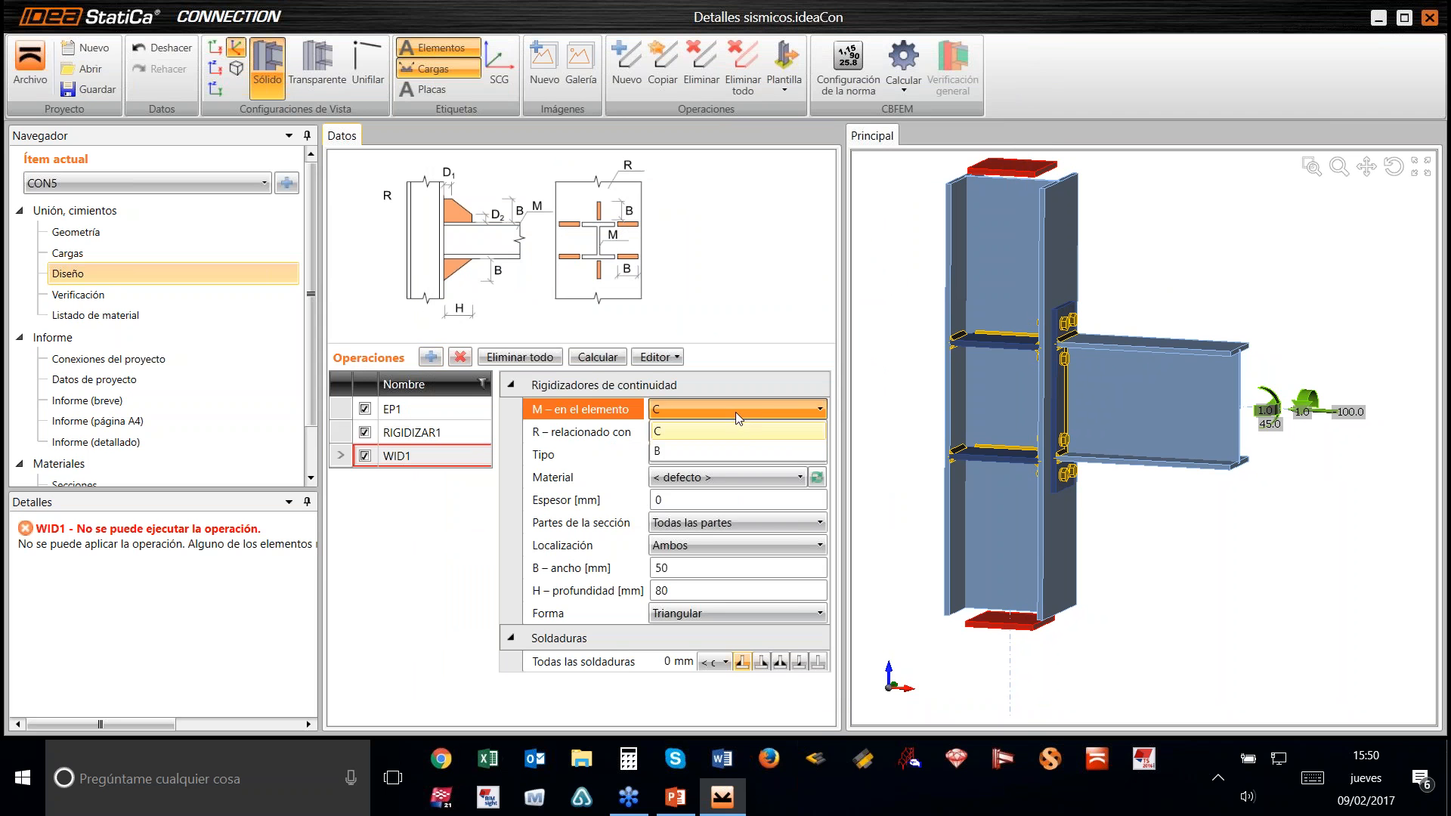
left_click(713, 446)
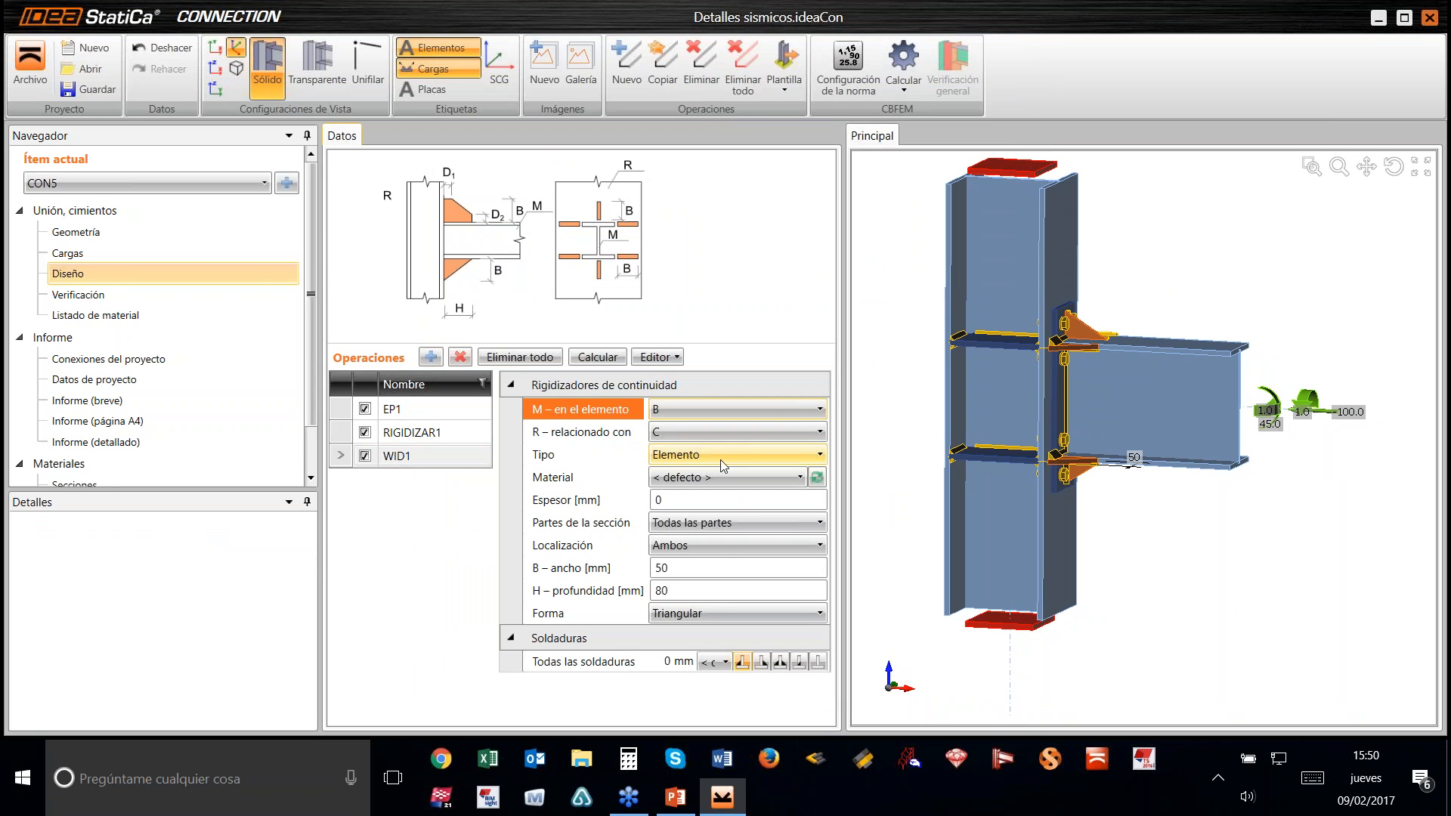
Step: Limit the beam's continuity stiffeners to the webs (Almas) and give them the chamfered shape Achaflandado
left_click(732, 529)
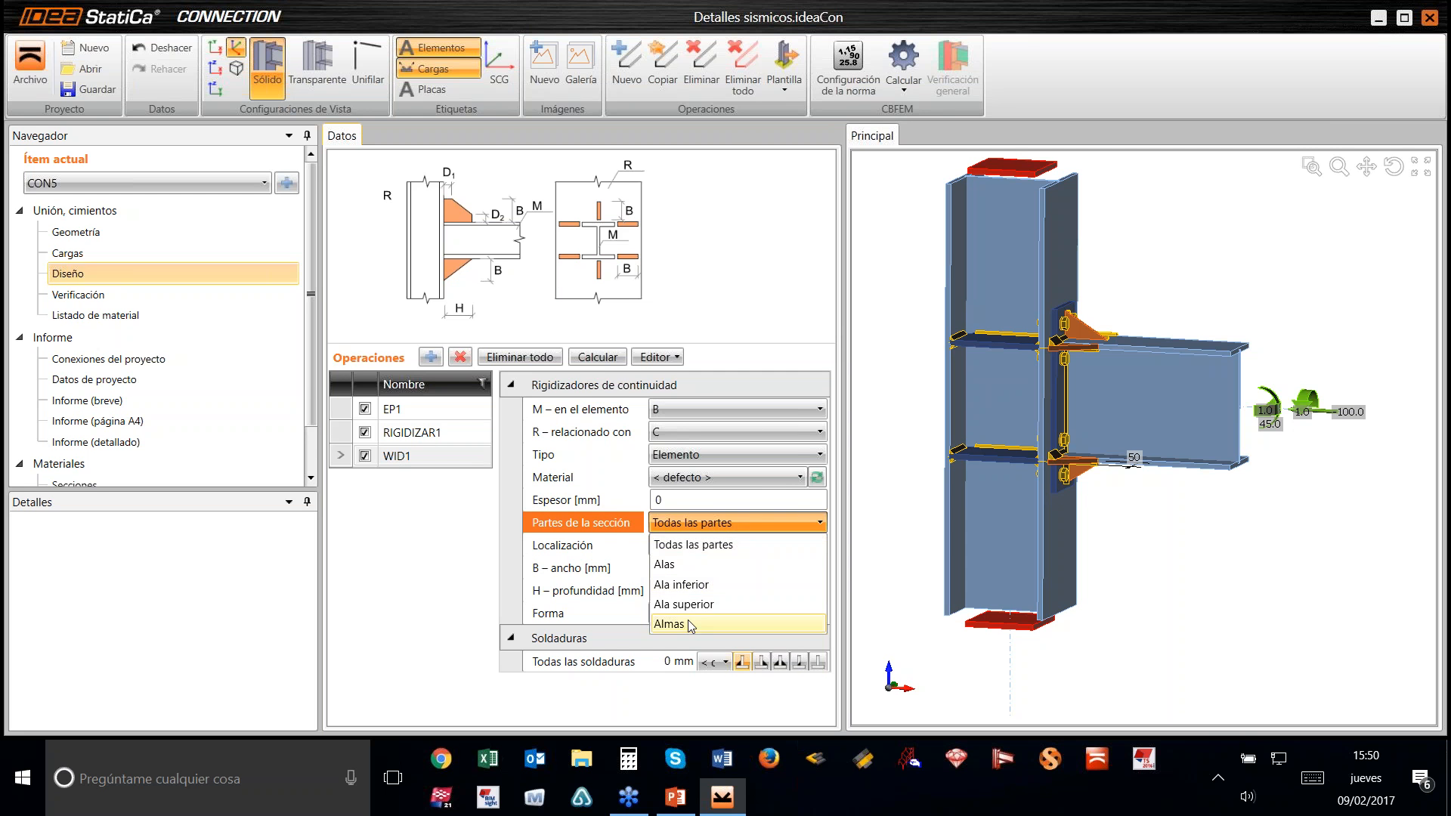
left_click(689, 625)
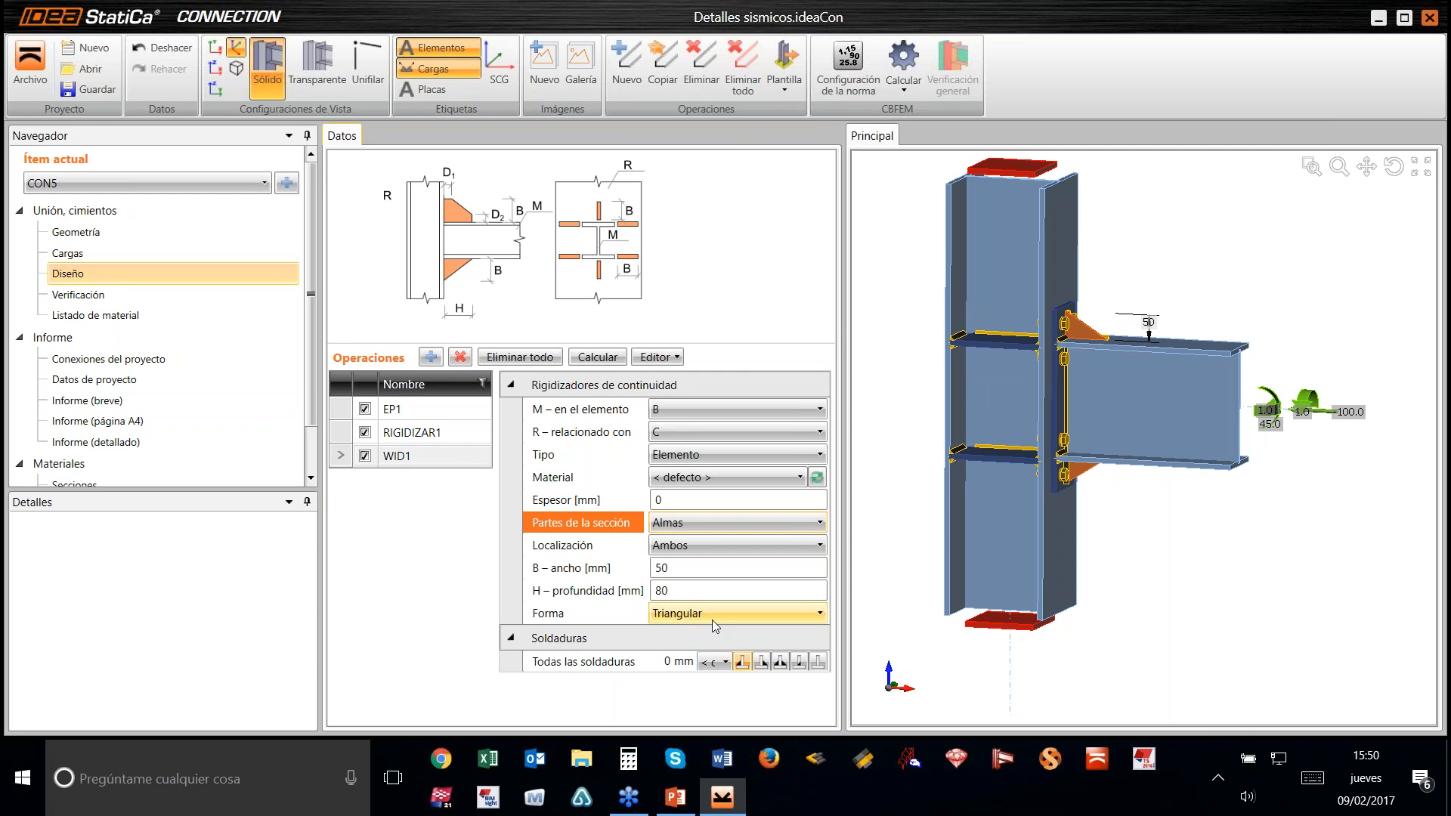
left_click(712, 618)
left_click(699, 675)
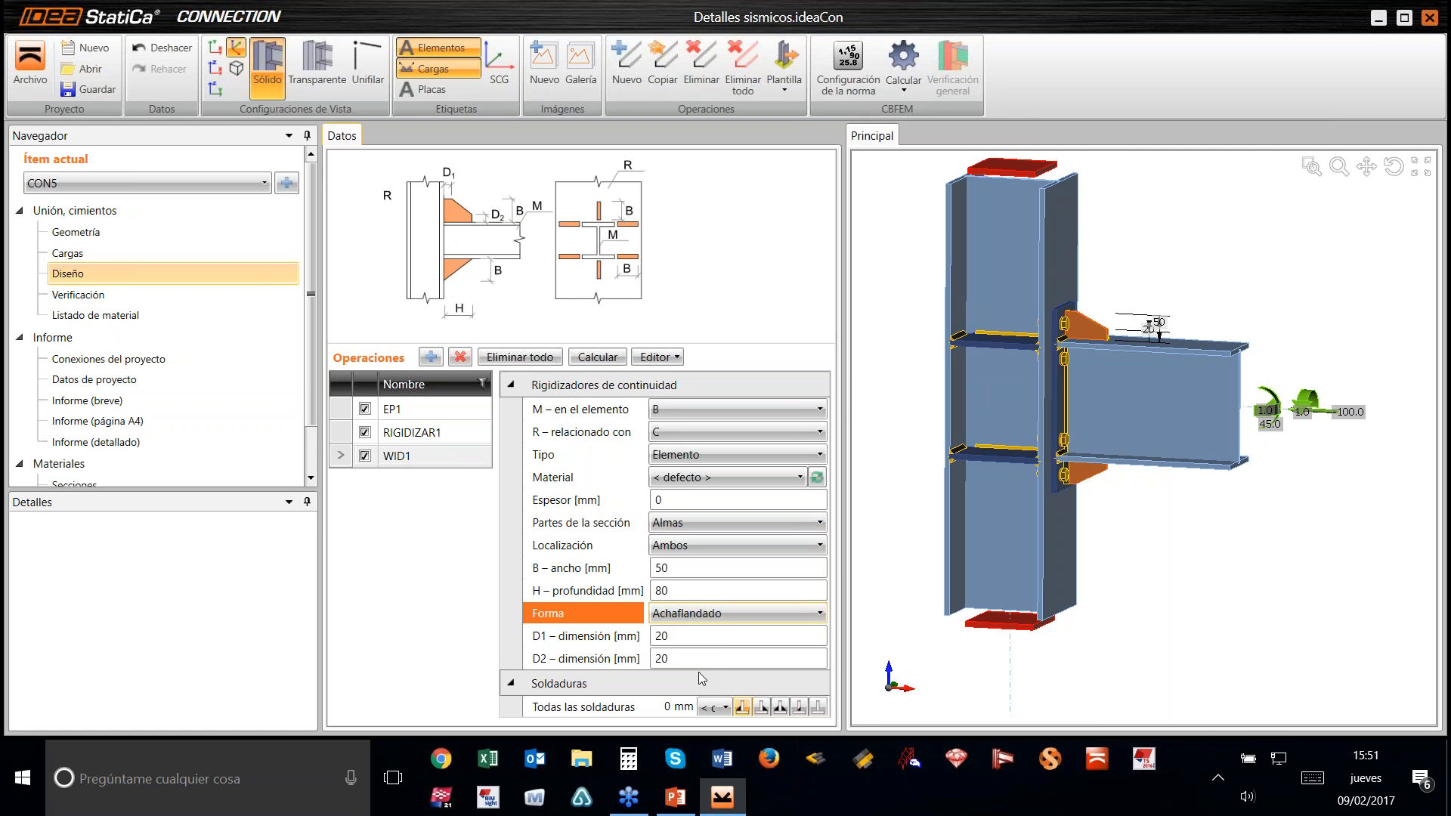
Step: Inspect the chamfered stiffener on the beam flange and set all its welds to fillets on both sides
scroll(1098, 413, "up", 5)
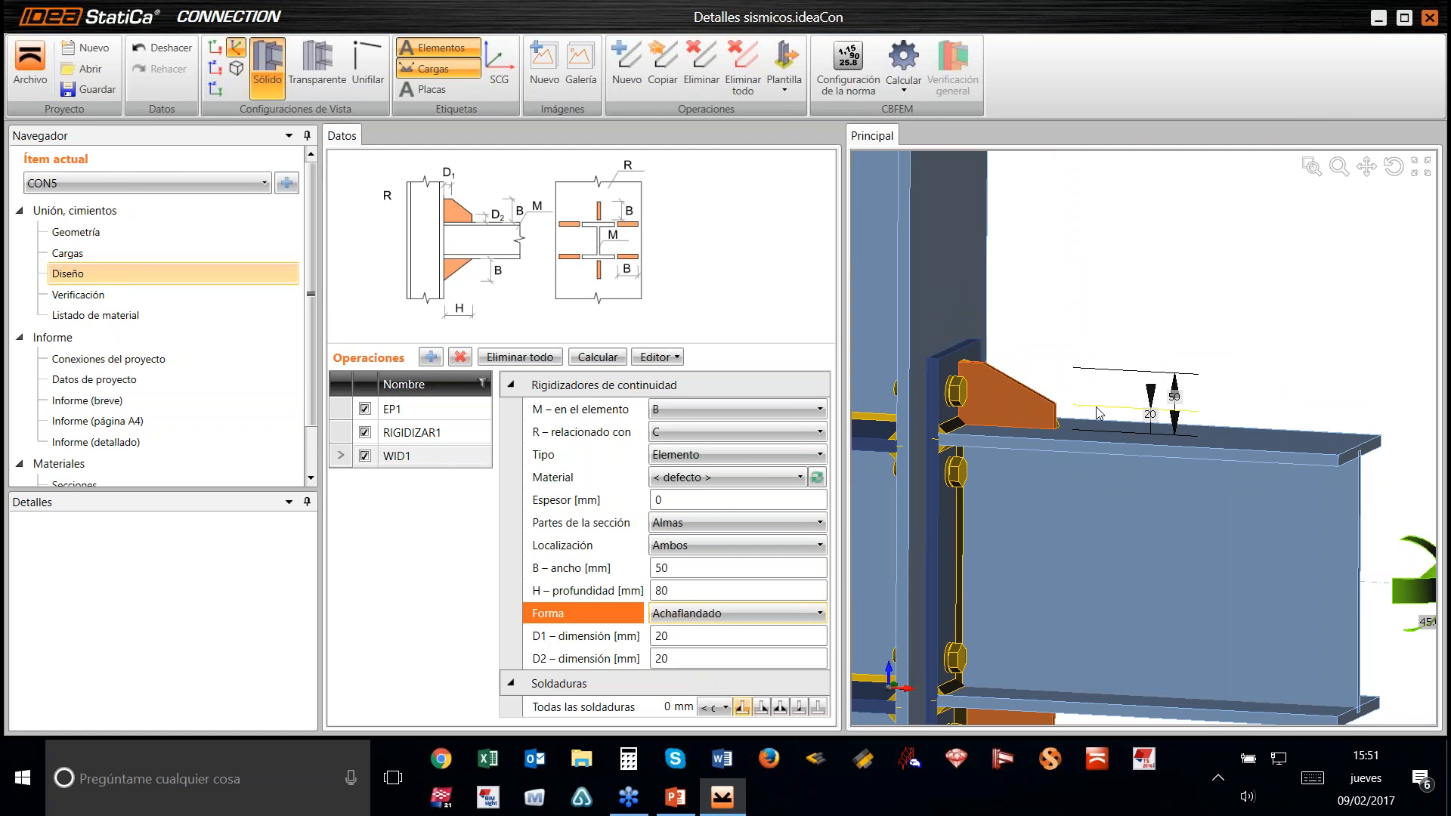
right_click_drag(1098, 413, 1047, 456)
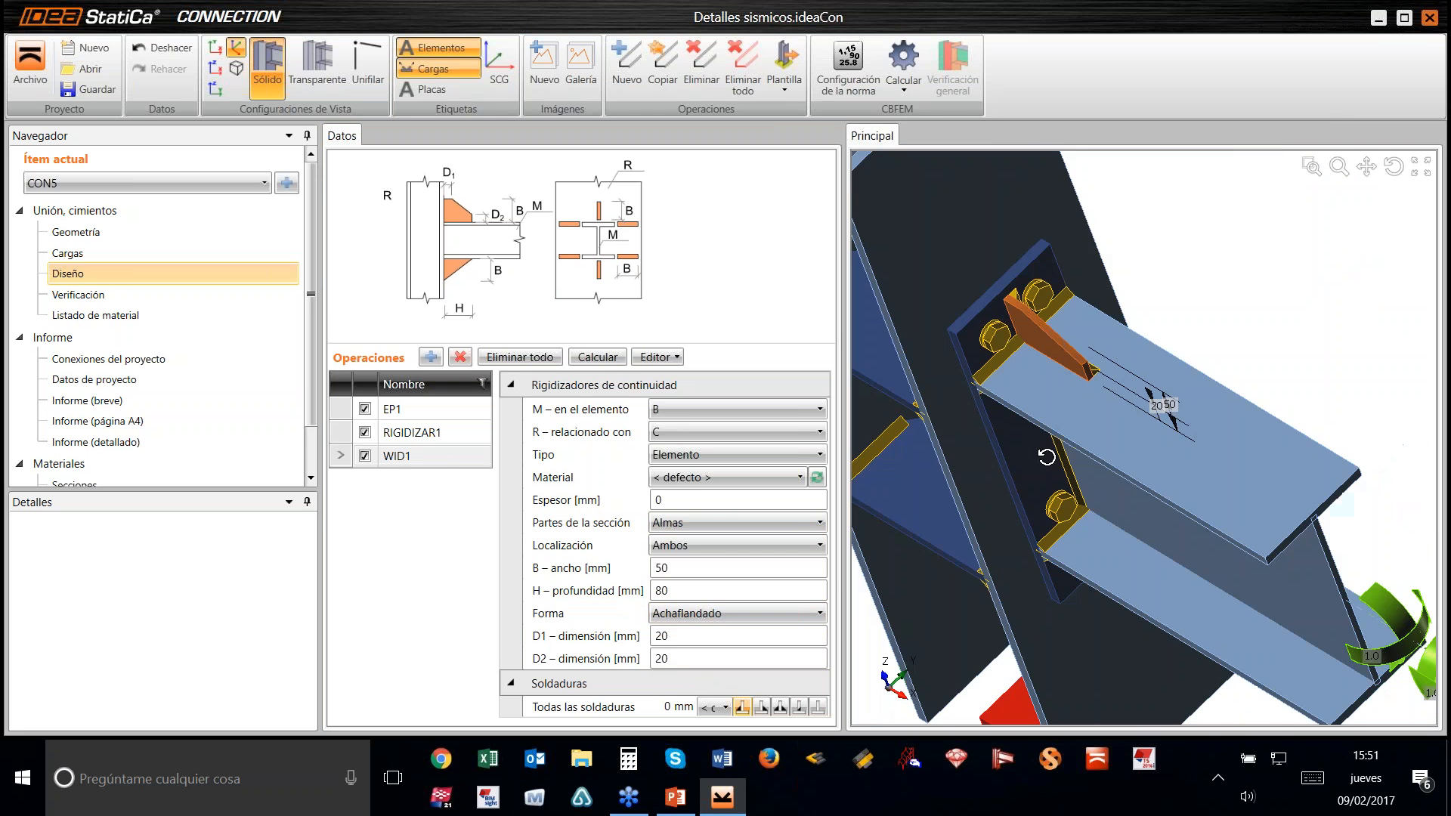
left_click(780, 707)
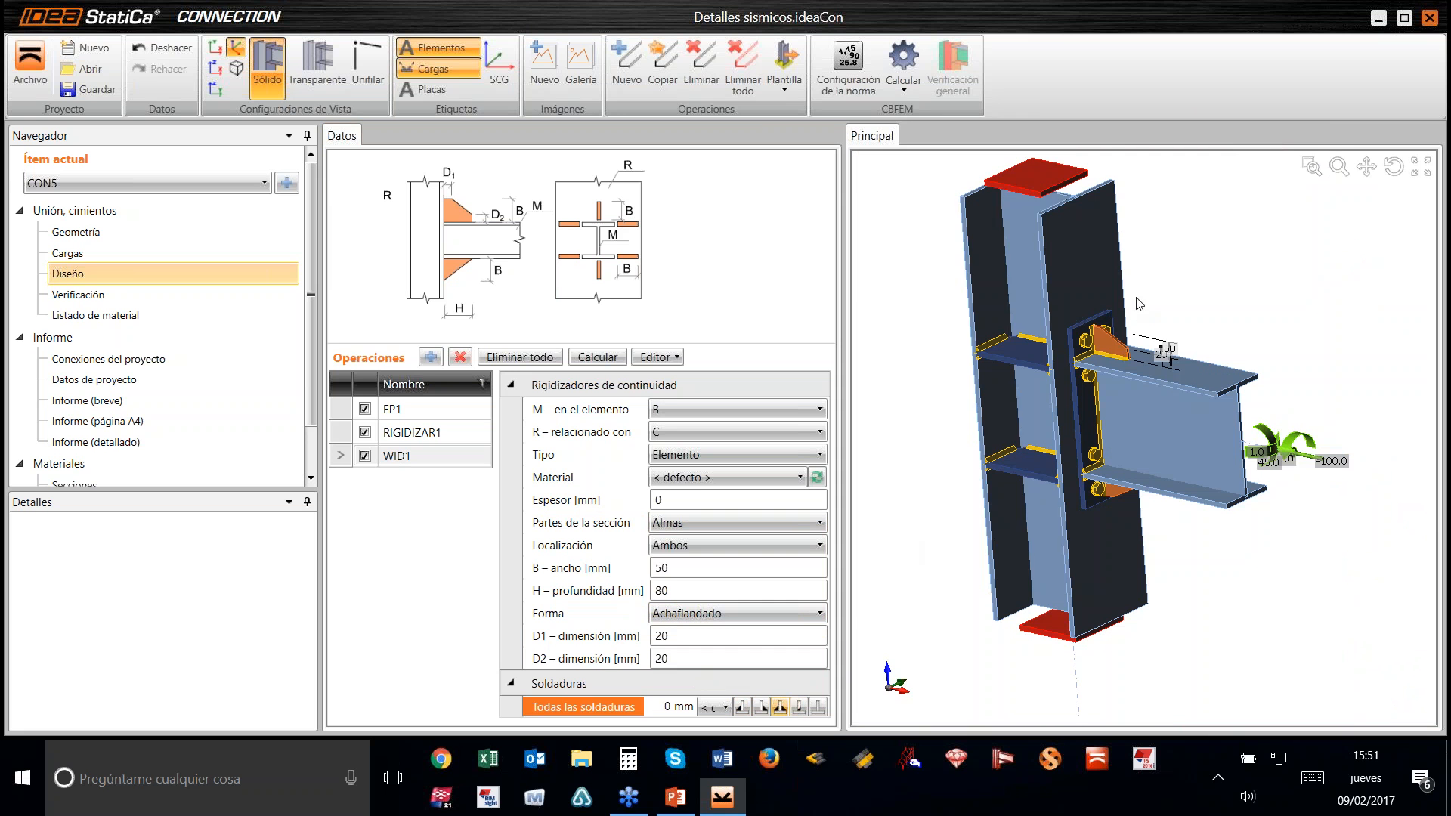
Step: Set the beam's continuity stiffeners to a depth H of 100 mm and a thickness of 12 mm
left_click(699, 592)
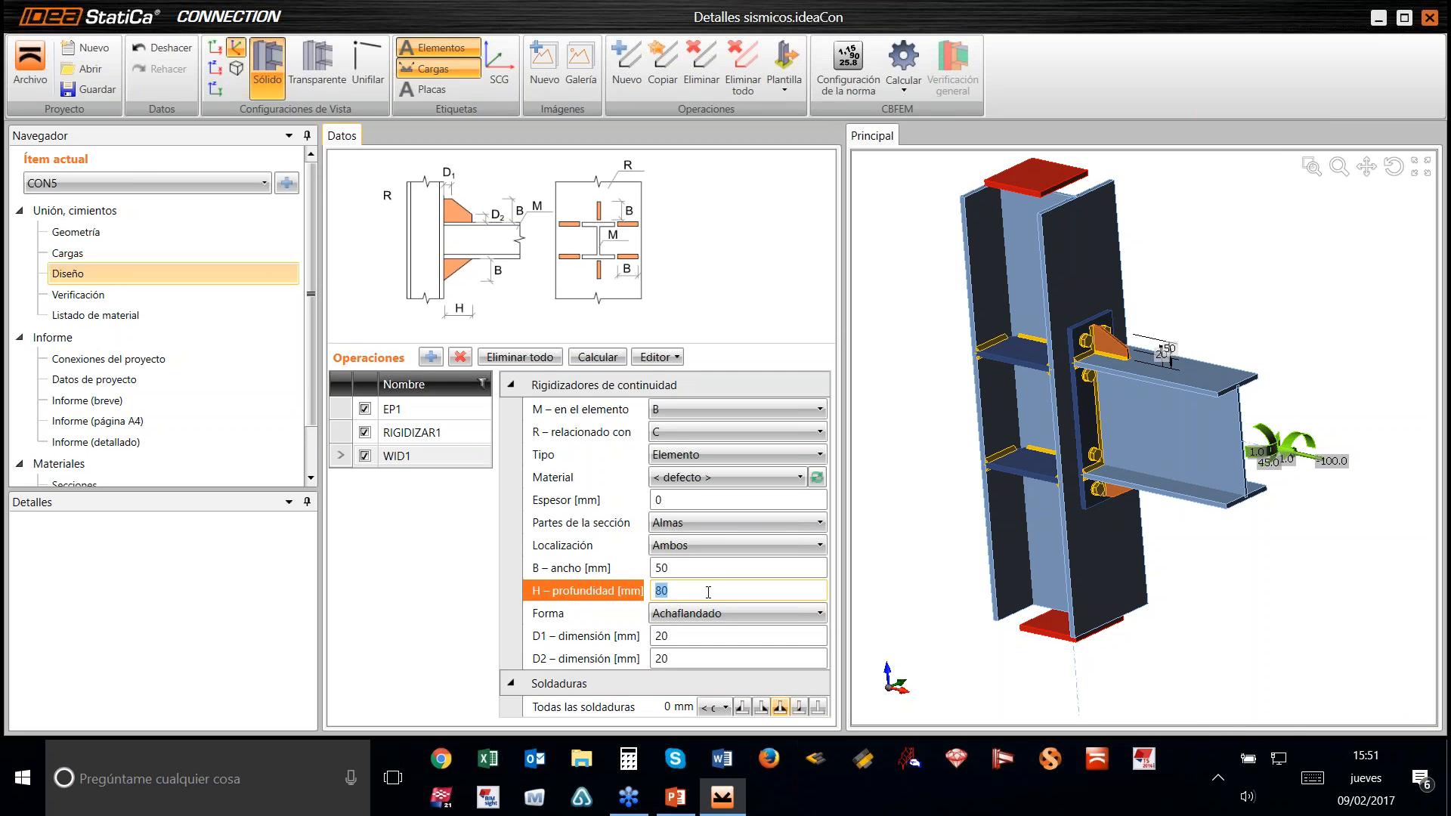
type("100")
key("Tab")
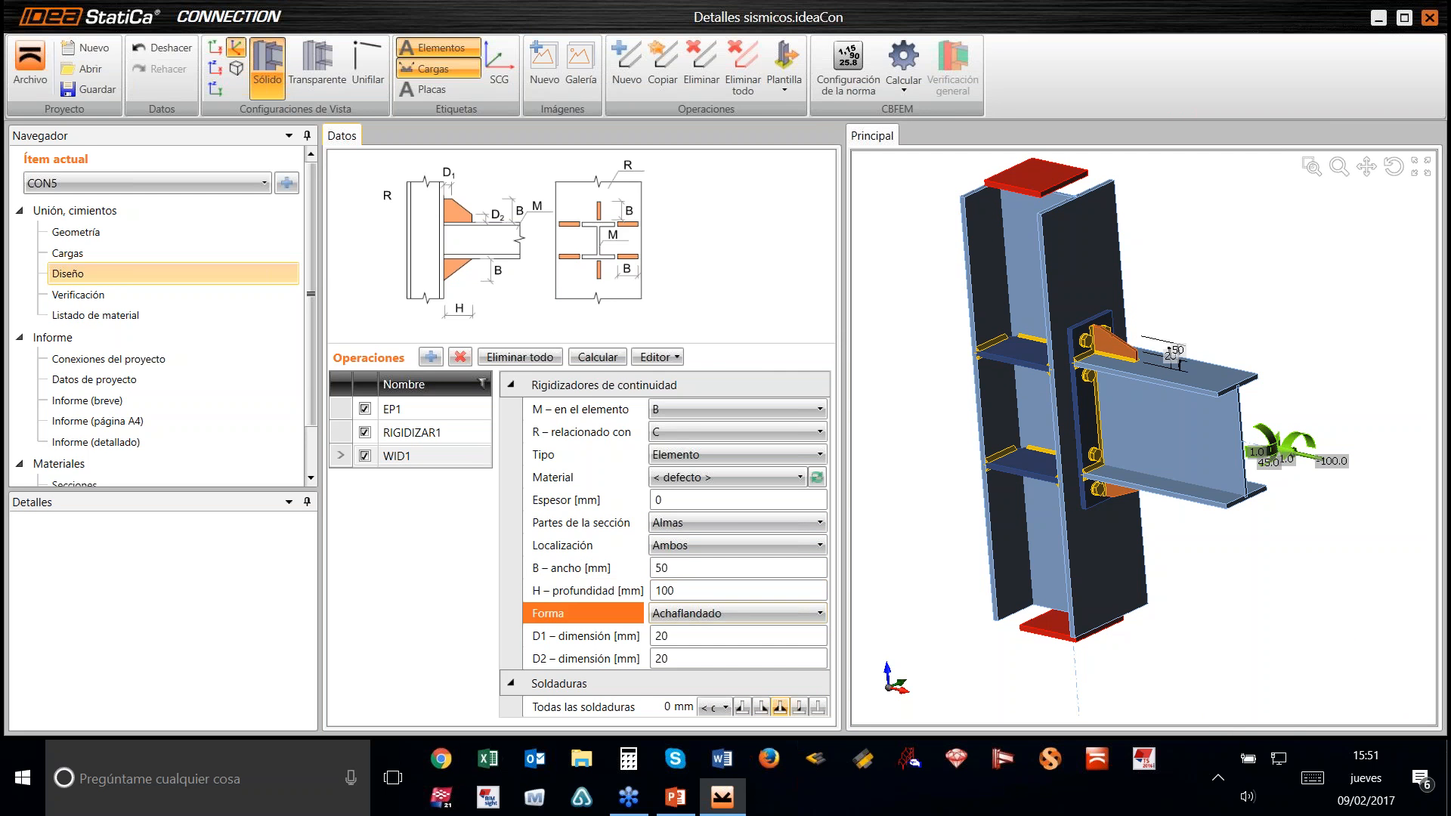
left_click(686, 502)
double_click(686, 502)
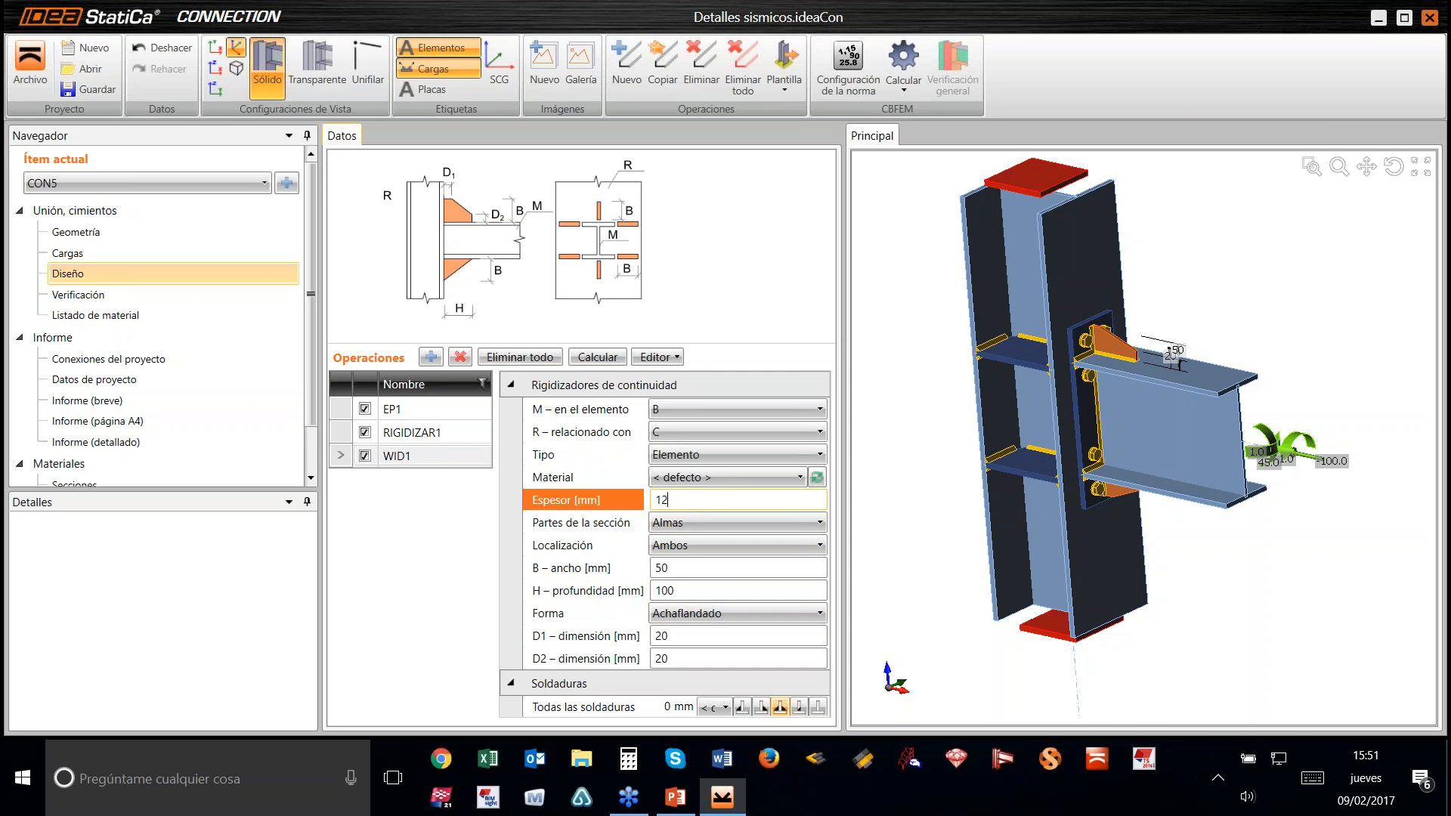
key("Tab")
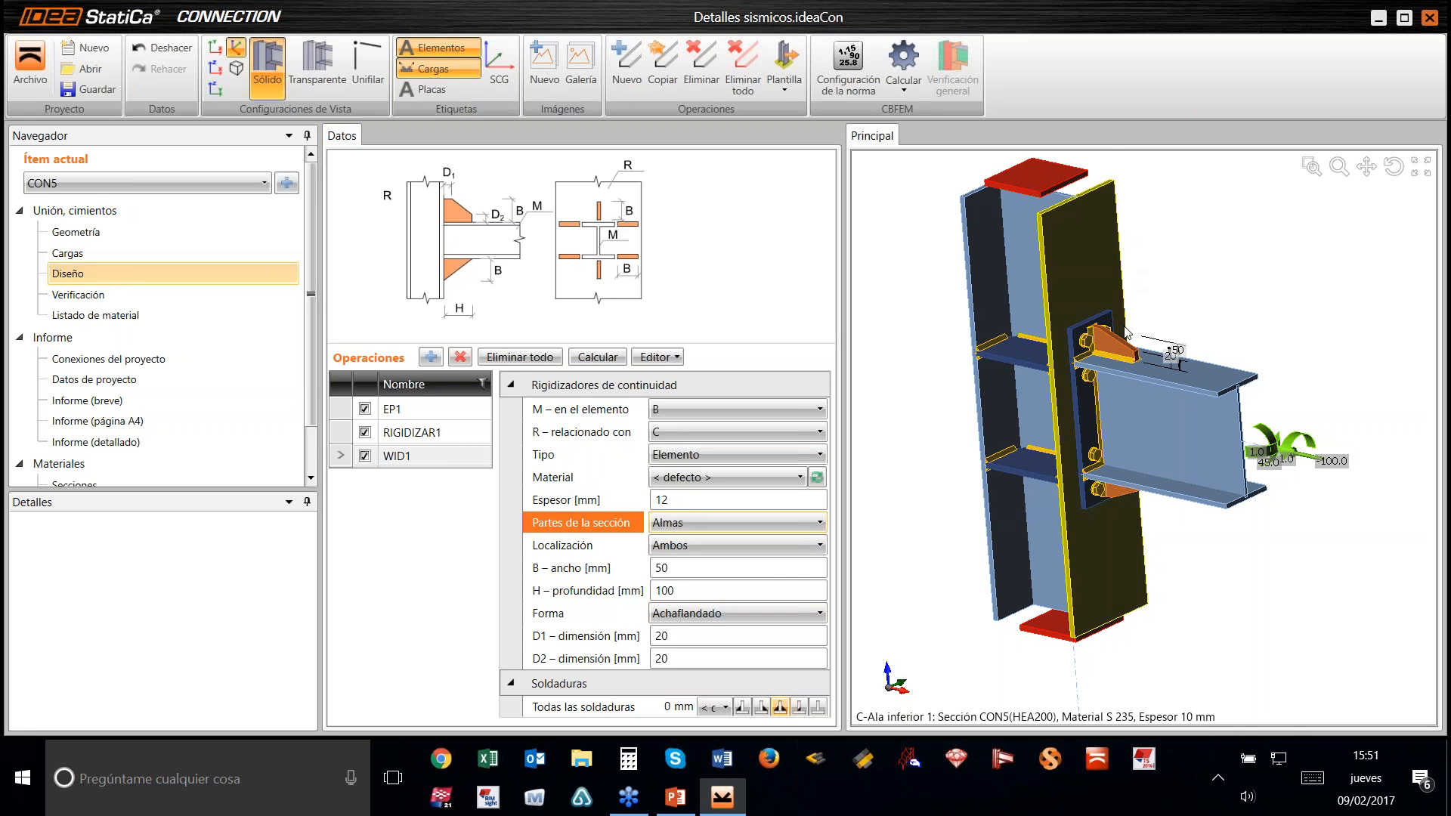
Step: Examine the continuity stiffeners above and below beam B, the end plate and the column stiffeners from several angles
scroll(1123, 333, "up", 2)
scroll(1124, 332, "down", 3)
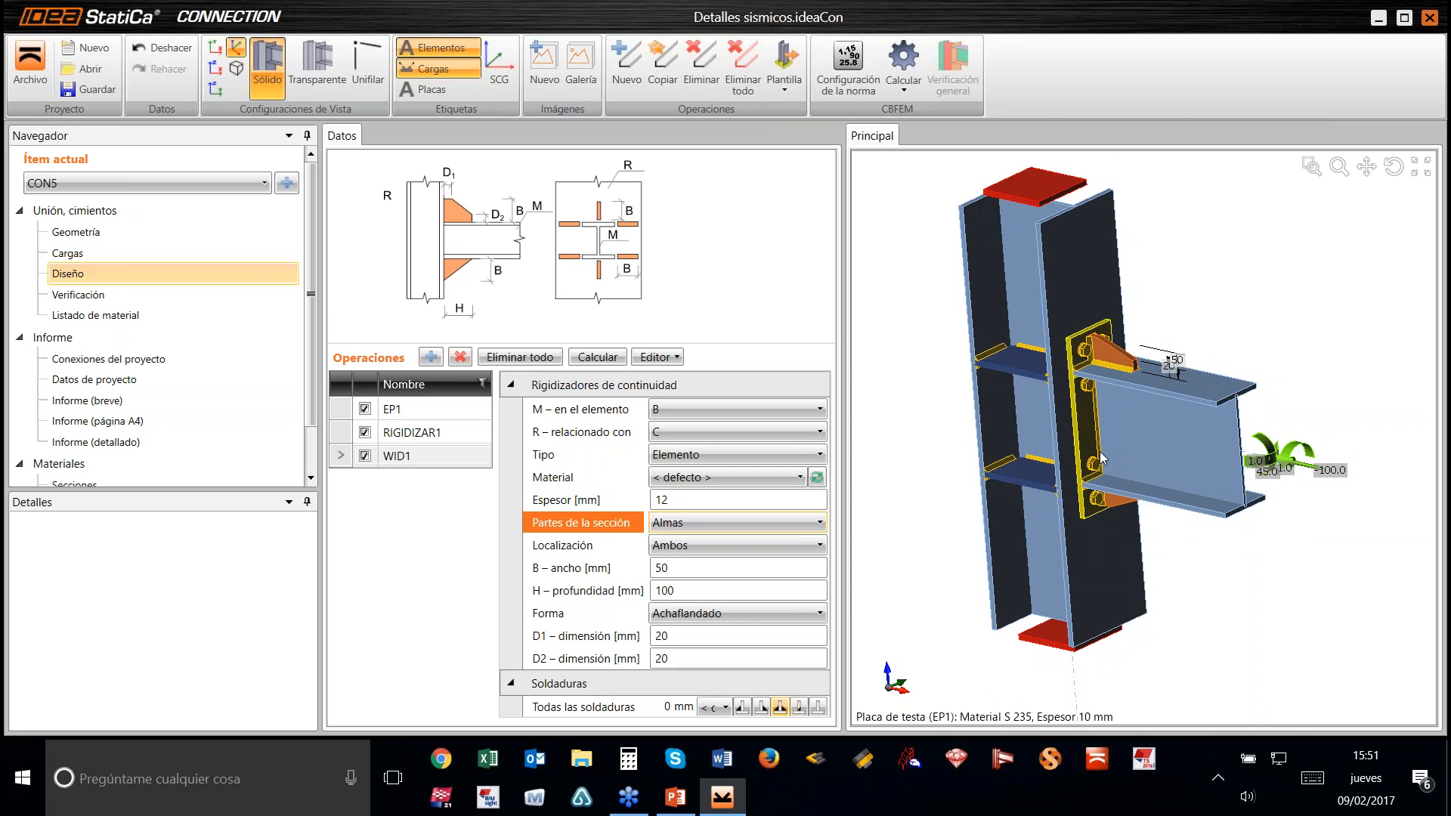
right_click_drag(1127, 379, 1130, 434)
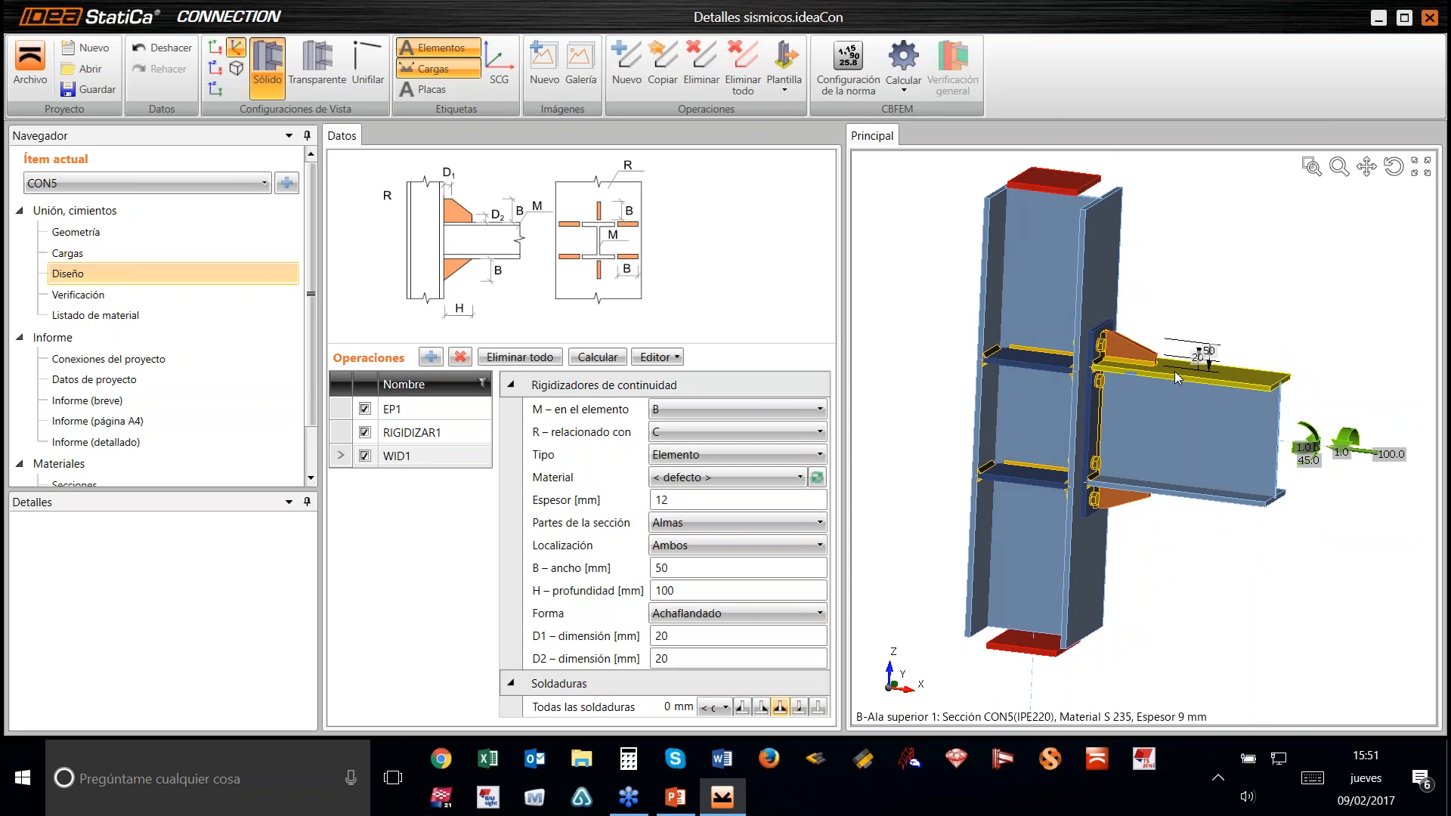
mouse_move(1183, 355)
right_mouse_down()
mouse_move(1176, 466)
mouse_move(1160, 353)
right_mouse_up()
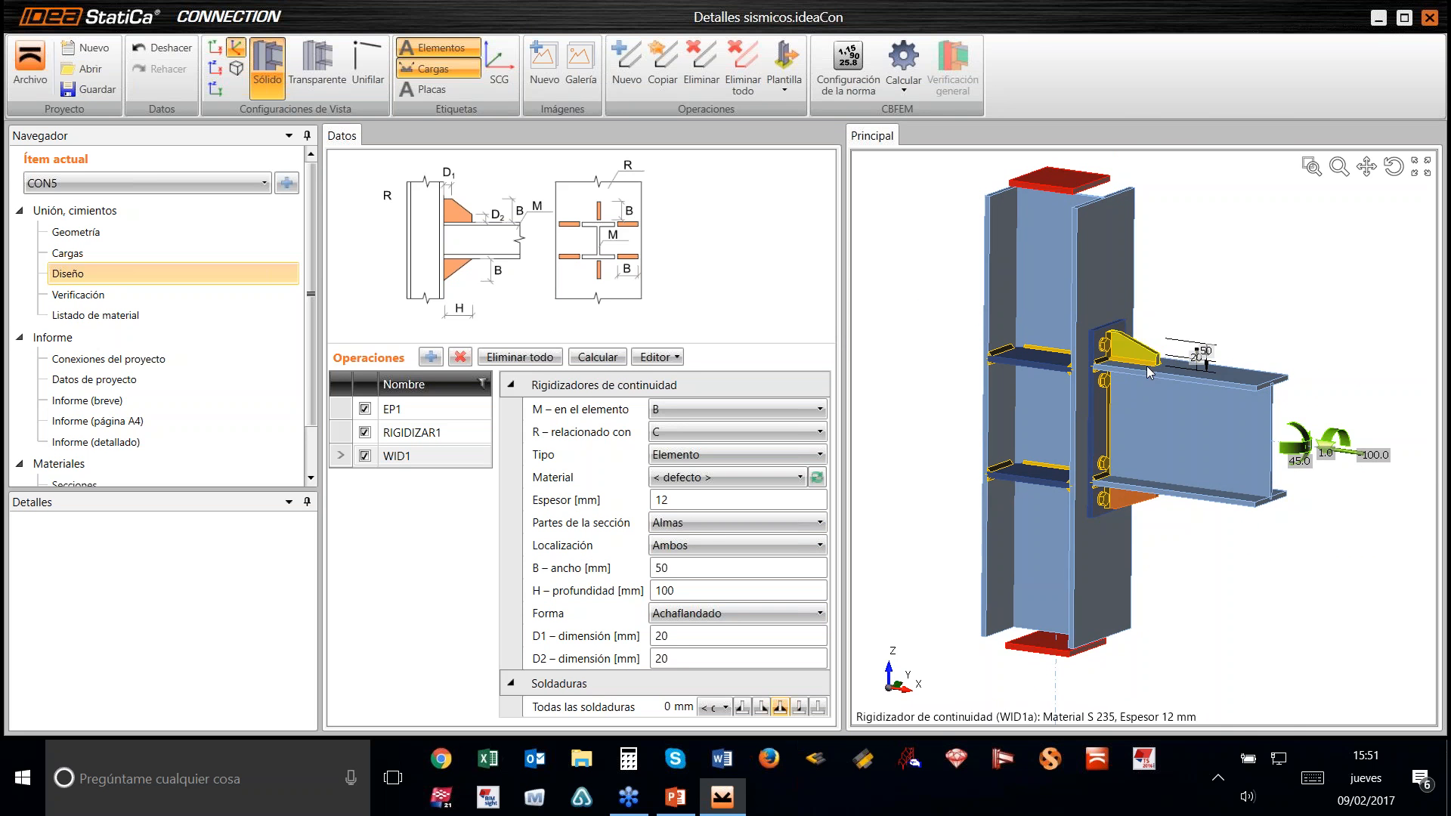
scroll(1141, 372, "up", 2)
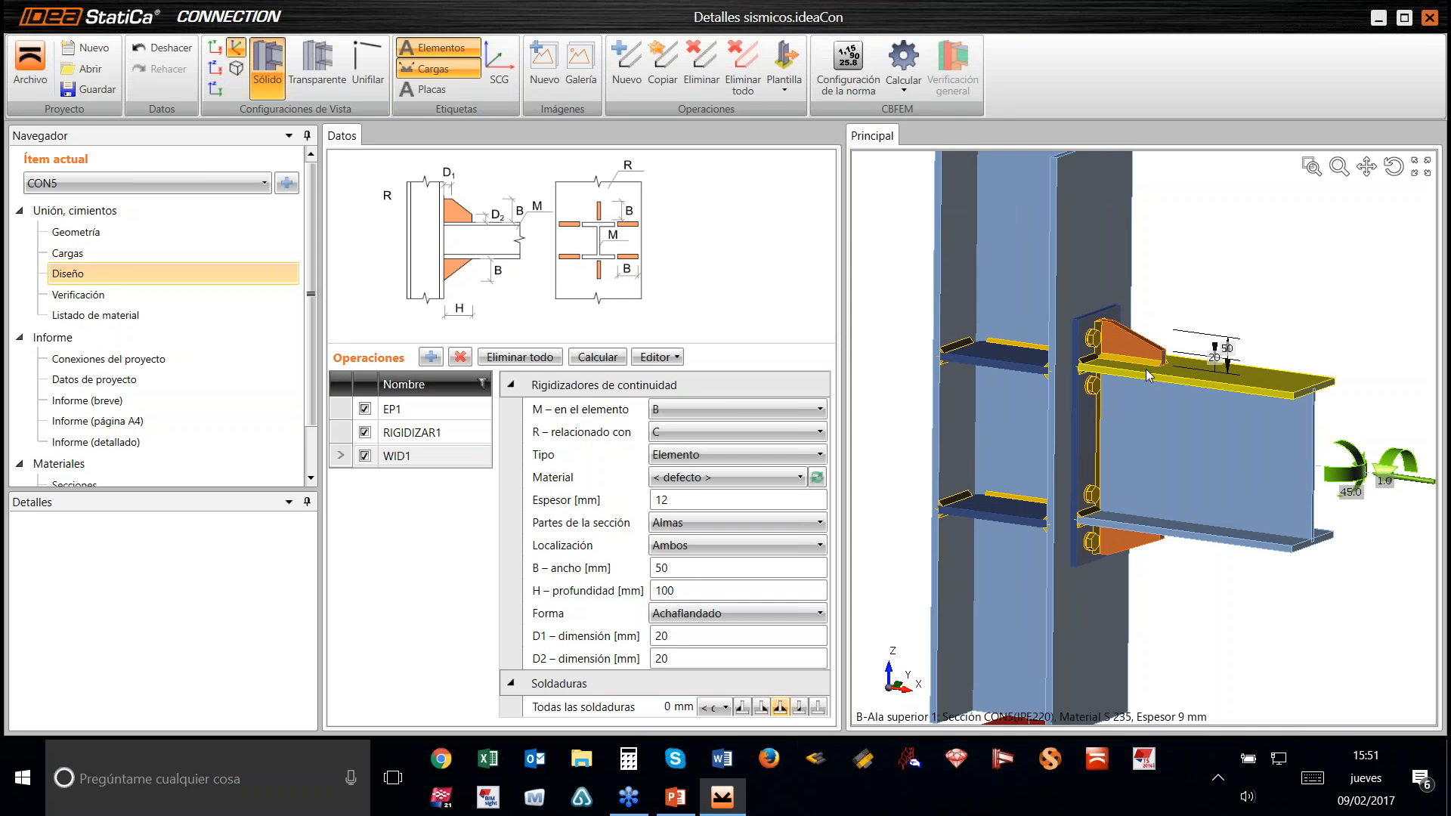
scroll(1146, 369, "down", 3)
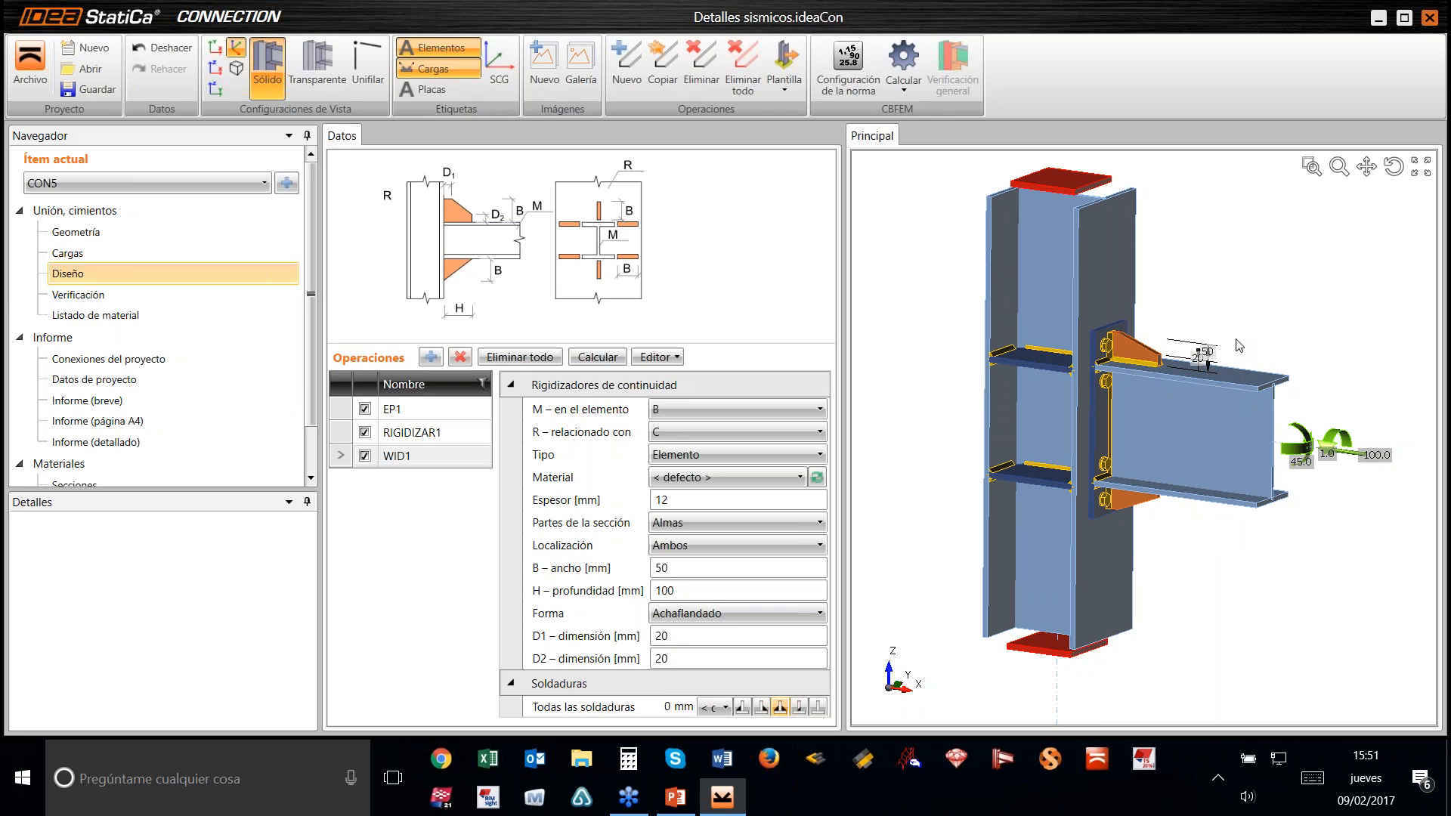
middle_click_drag(1273, 345, 1253, 380)
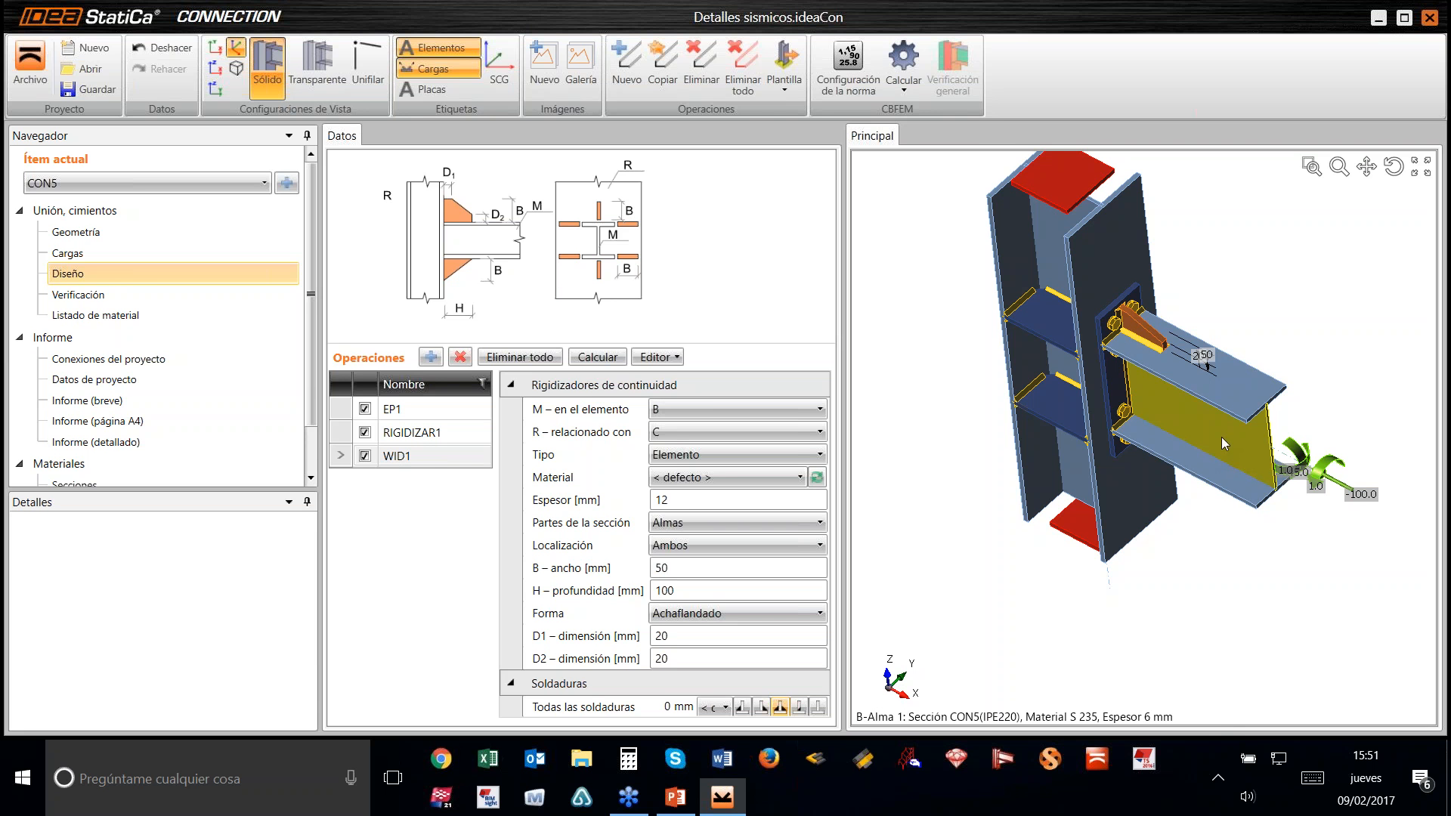
right_click_drag(1226, 428, 1258, 429)
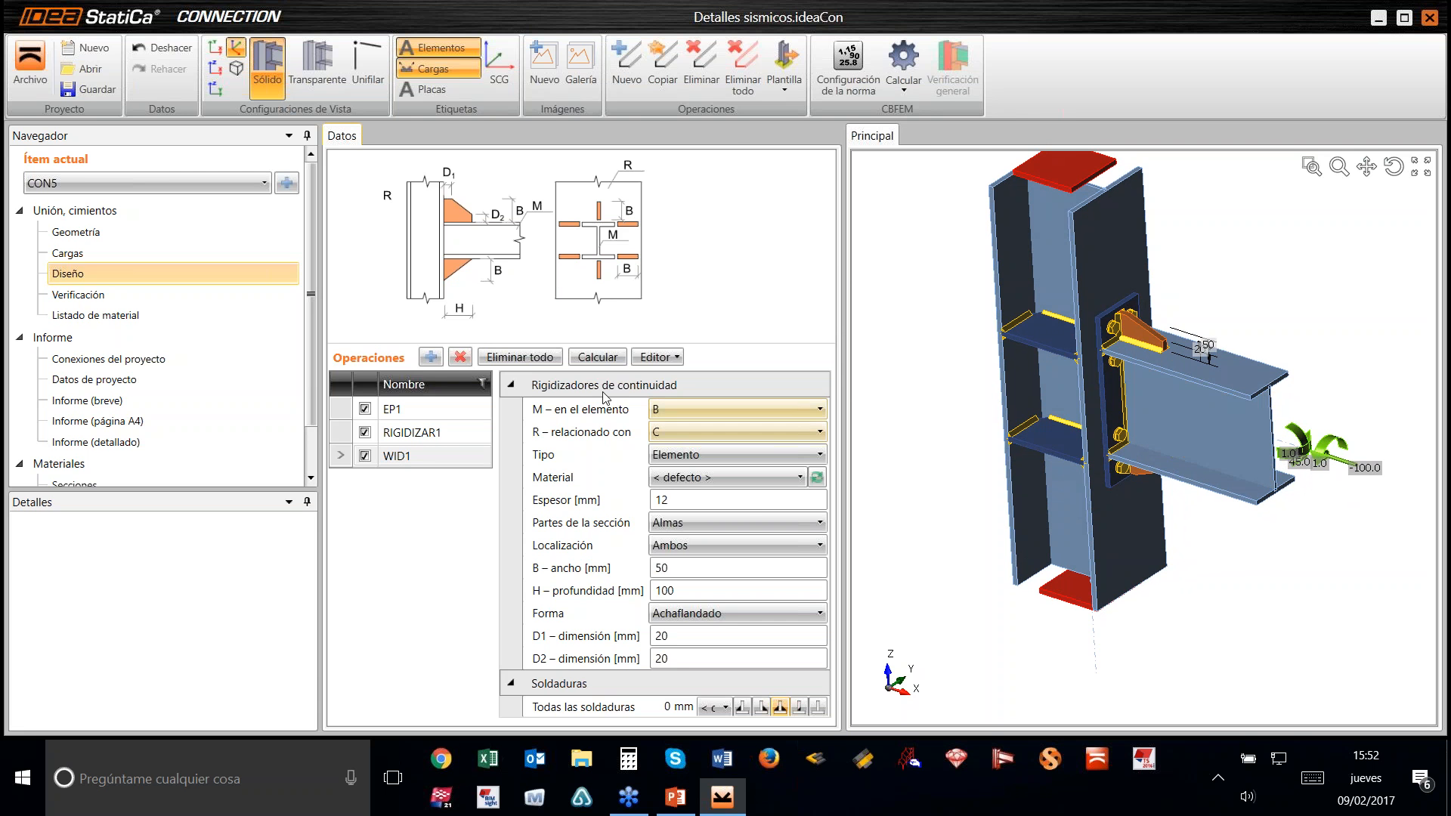
Step: Add an opening operation on beam B's upper flange (Ala superior 1) with the Dog bone arc shape
left_click(430, 357)
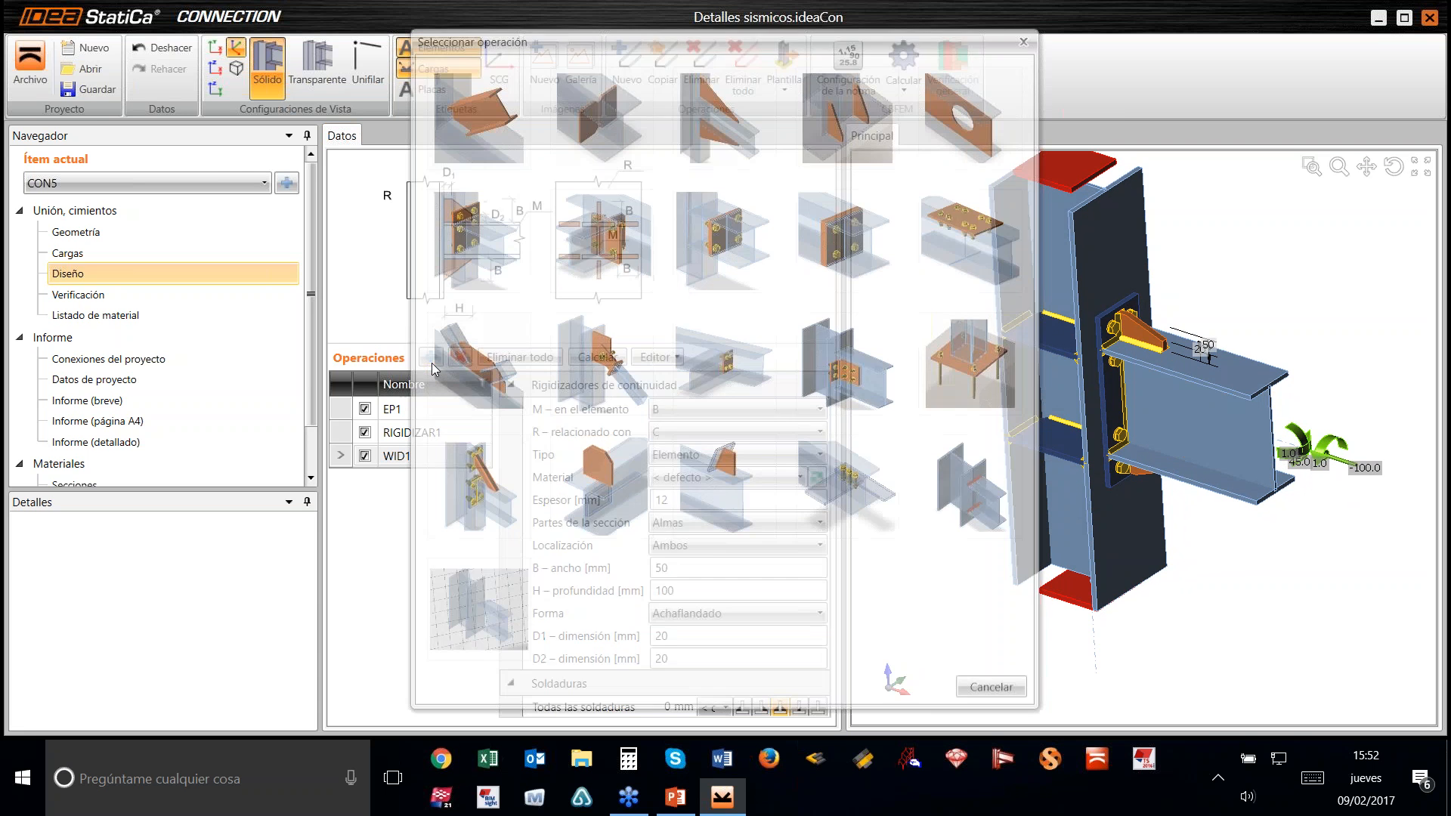
left_click(990, 136)
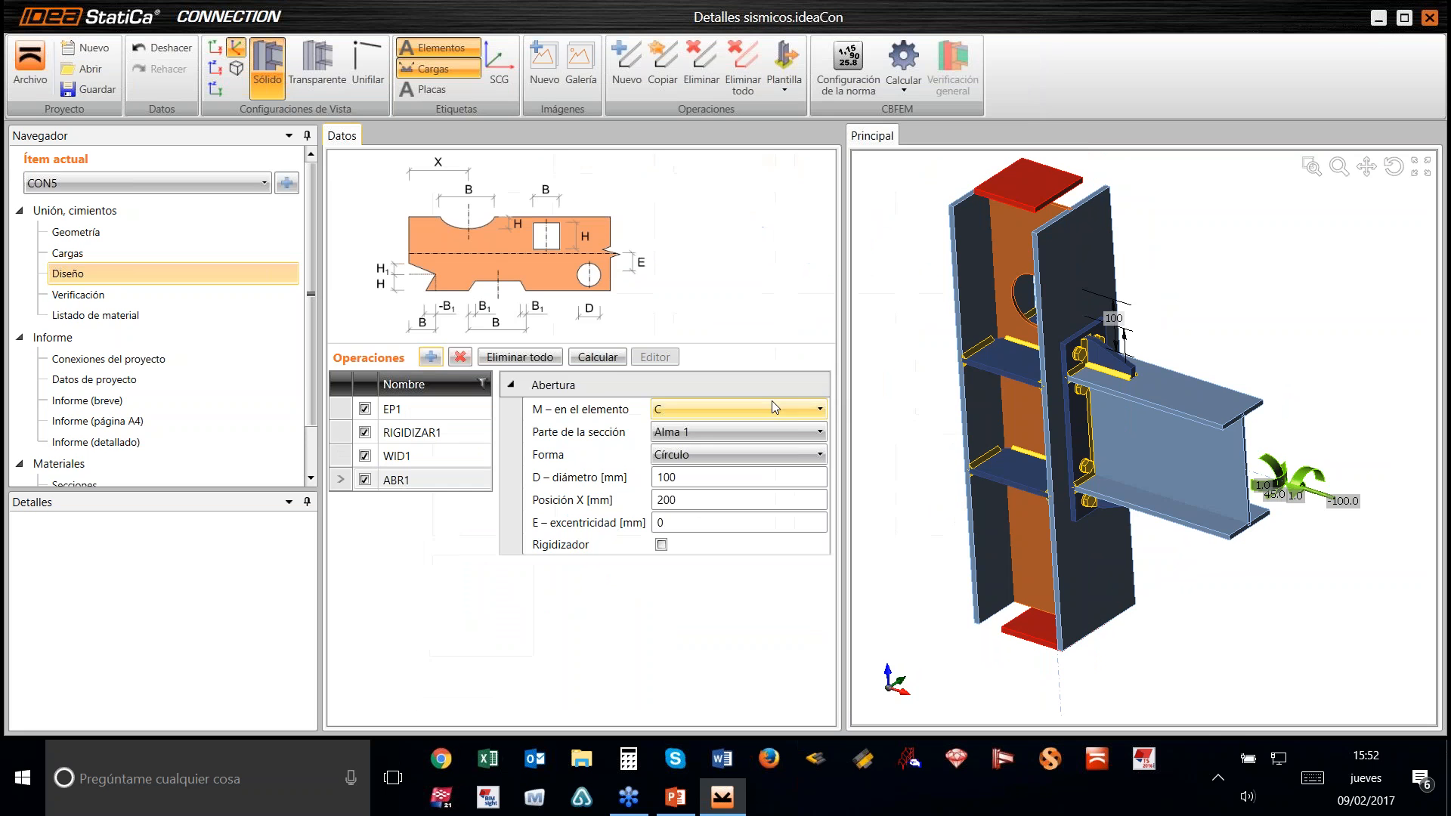
left_click(772, 404)
left_click(737, 451)
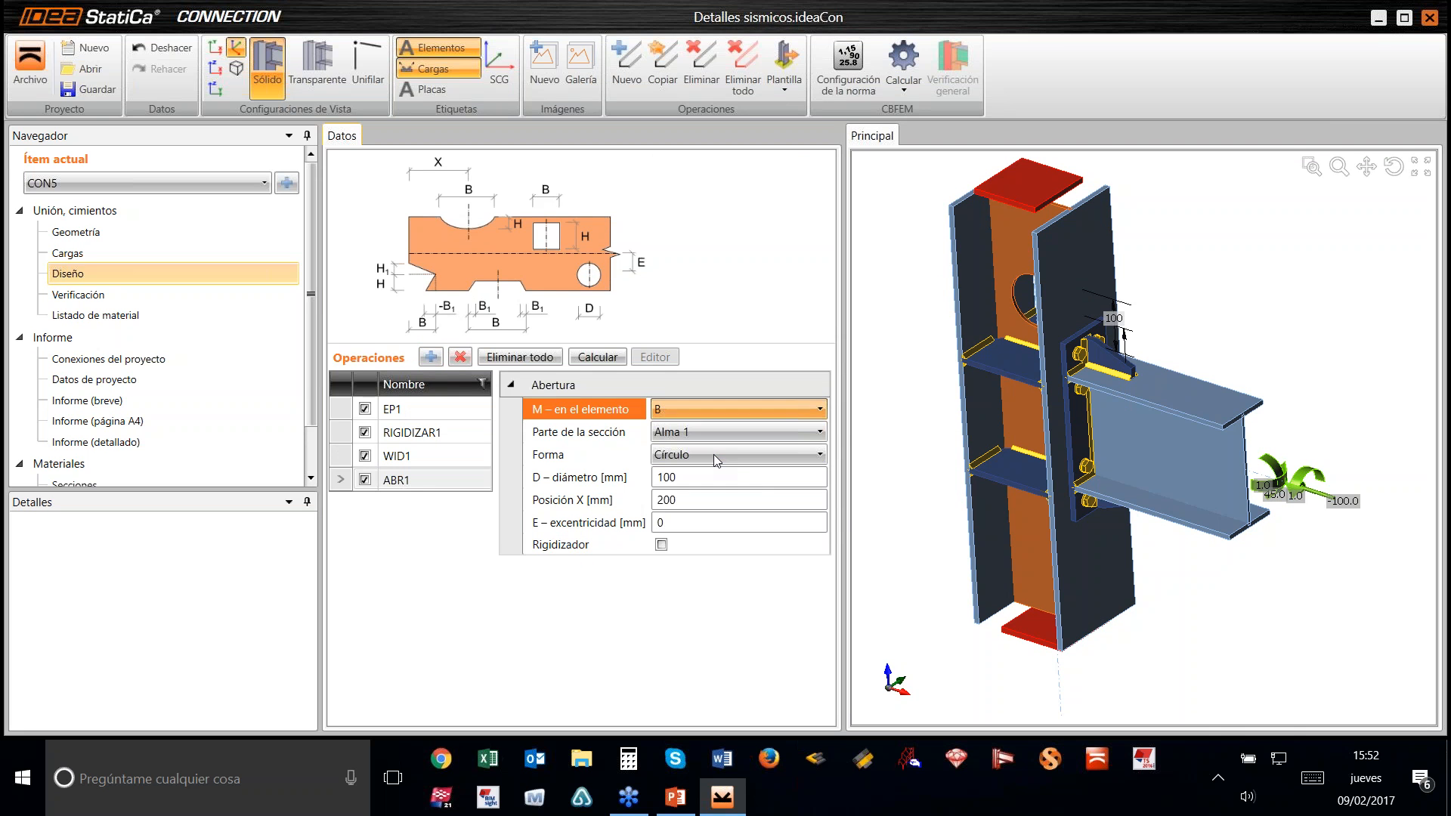
left_click(715, 457)
left_click(716, 433)
left_click(716, 433)
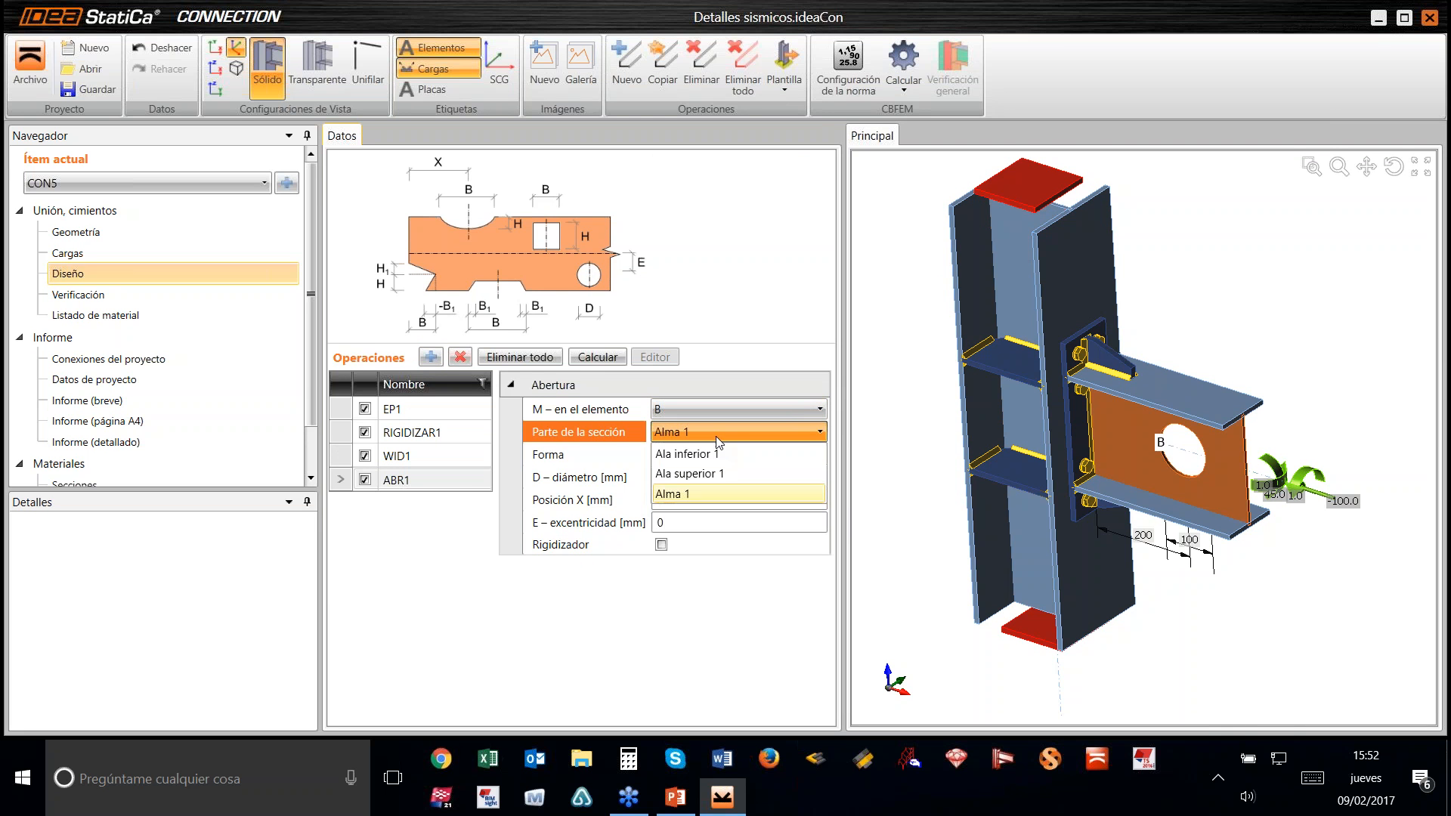
left_click(715, 472)
left_click(724, 455)
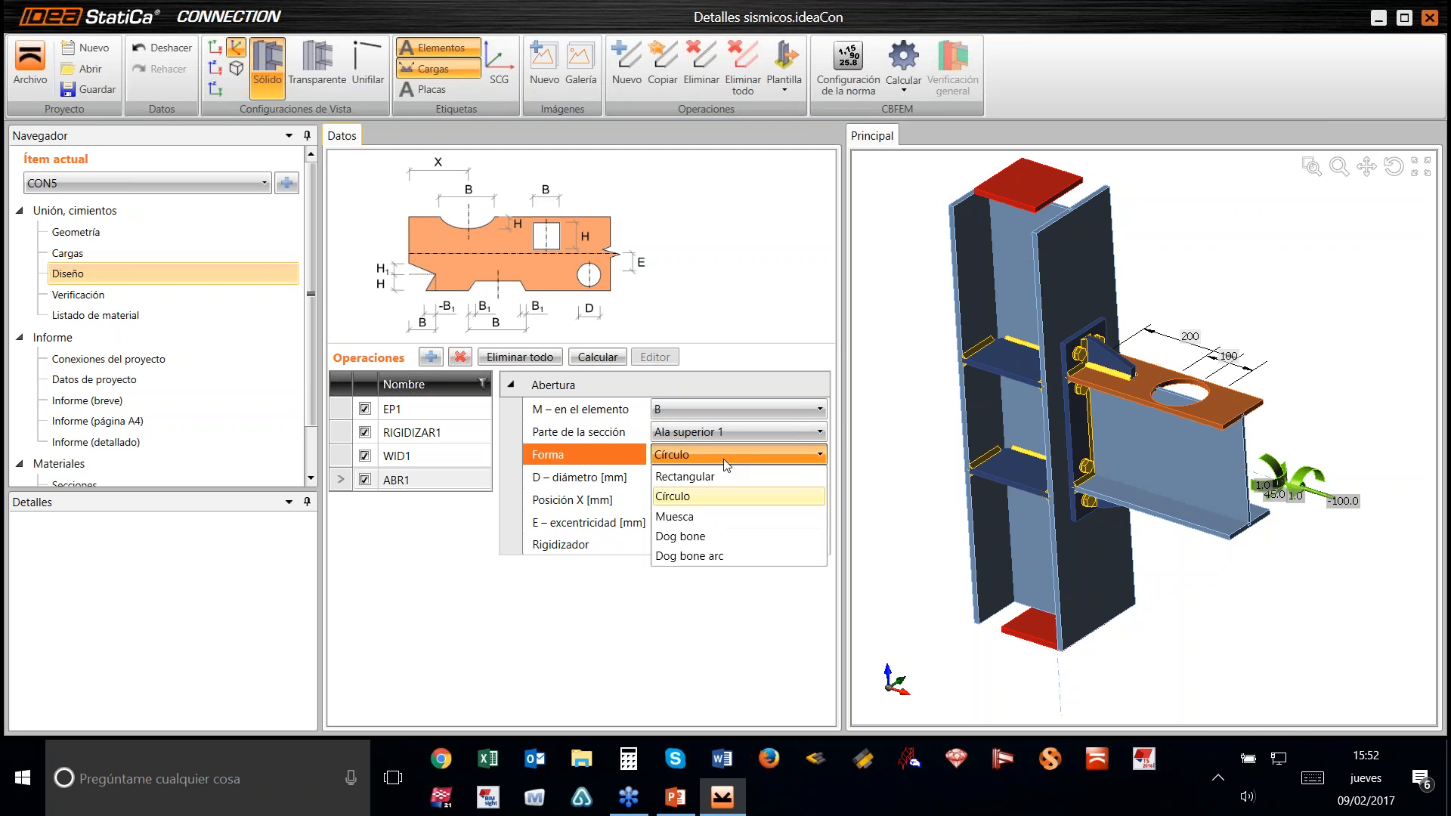
left_click(690, 556)
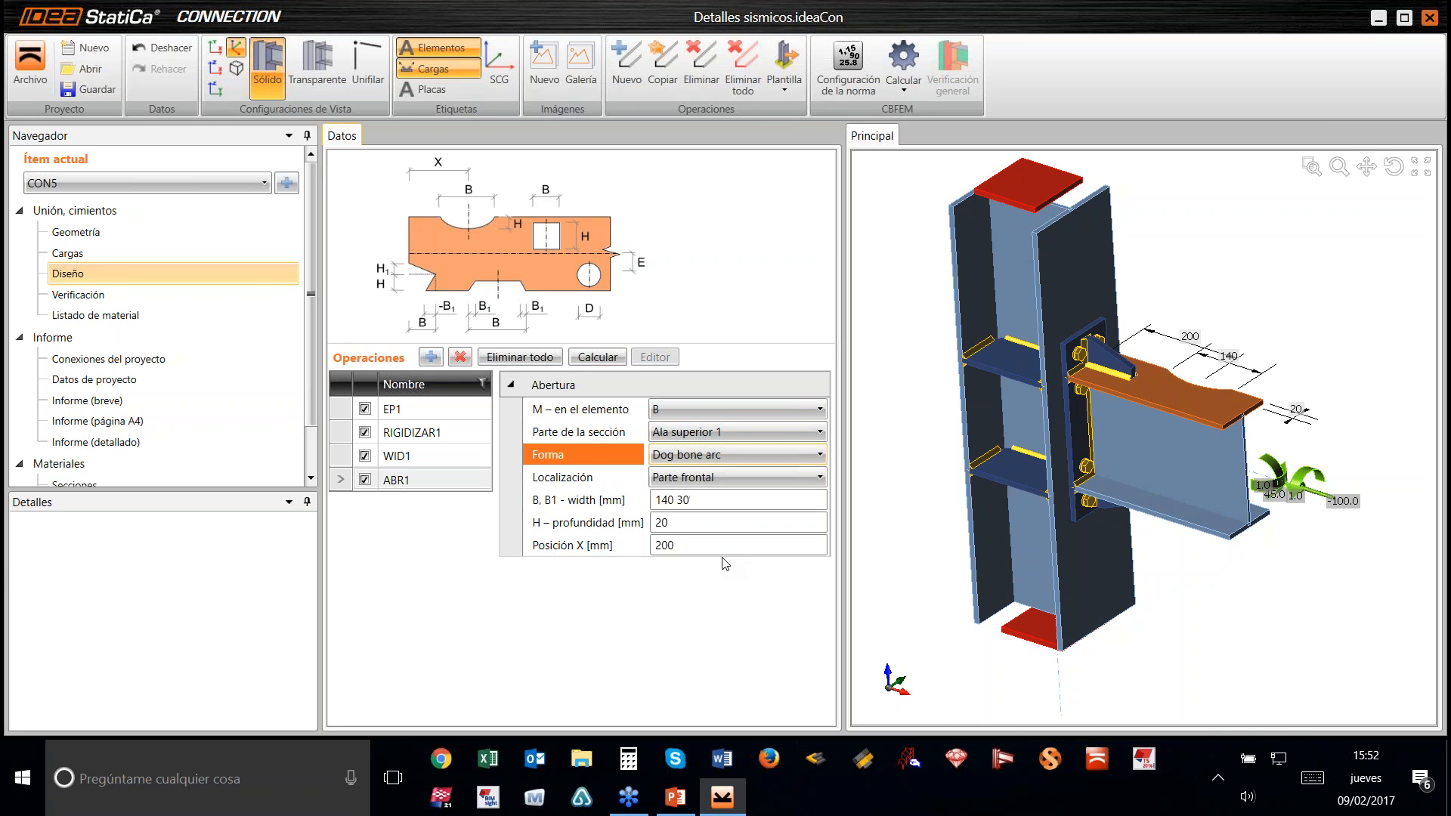
Step: Set the upper flange opening's B, B1 widths to 180 and 30 mm and apply it to both sides (Ambos)
scroll(1277, 423, "up", 2)
scroll(1090, 490, "down", 3)
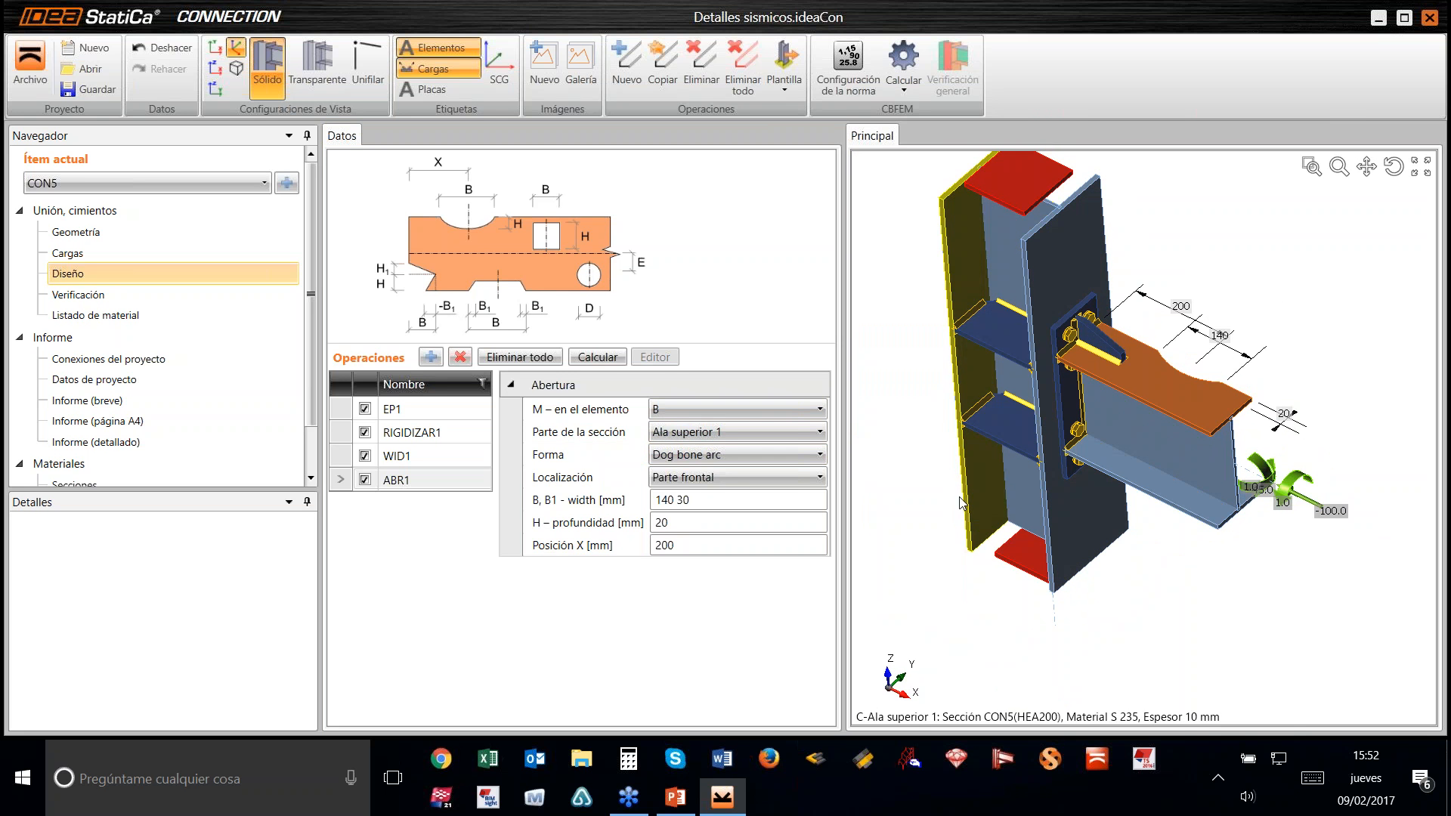
left_click(674, 501)
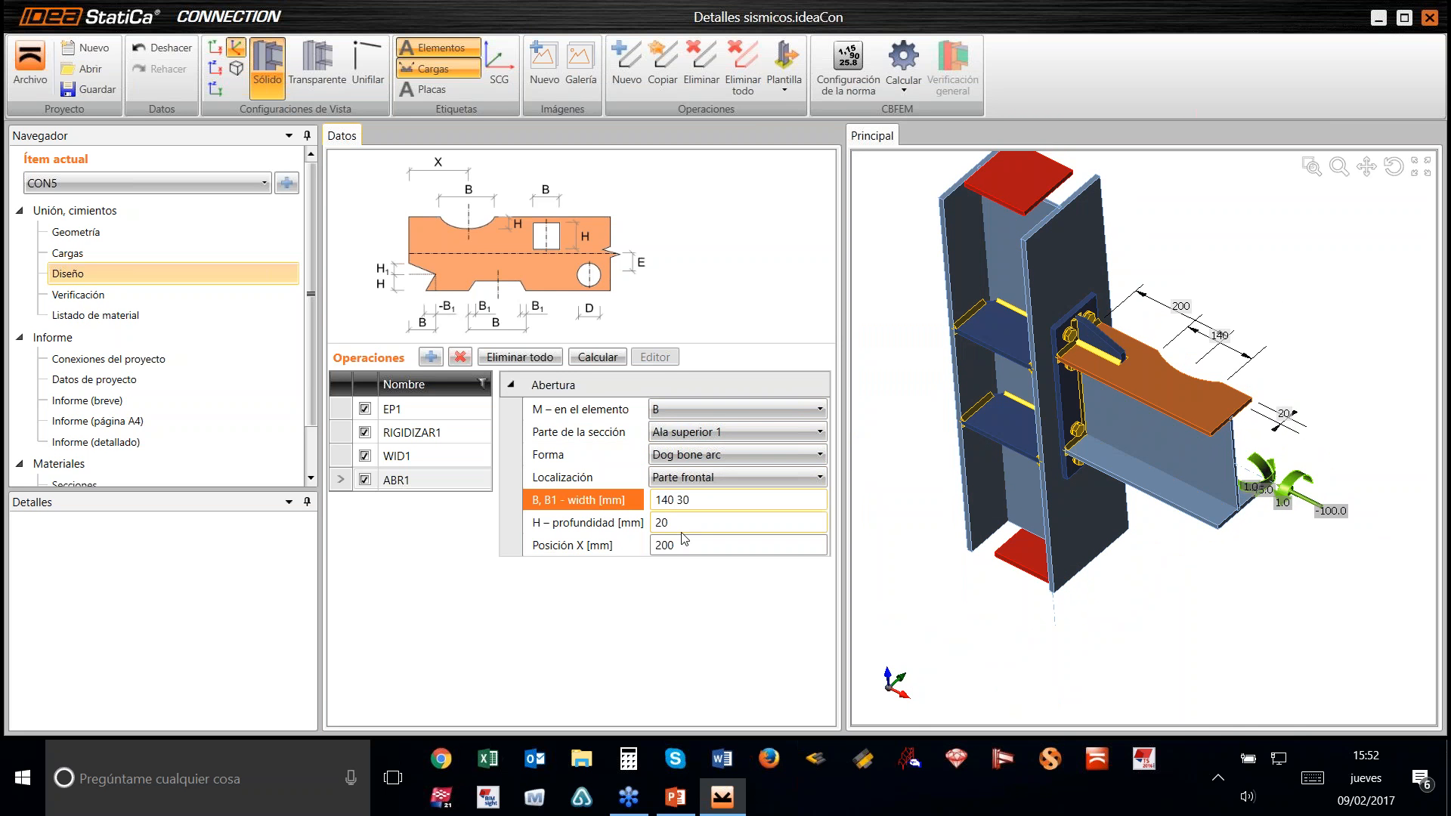
key("BackSpace")
key("BackSpace")
type("80")
key("Tab")
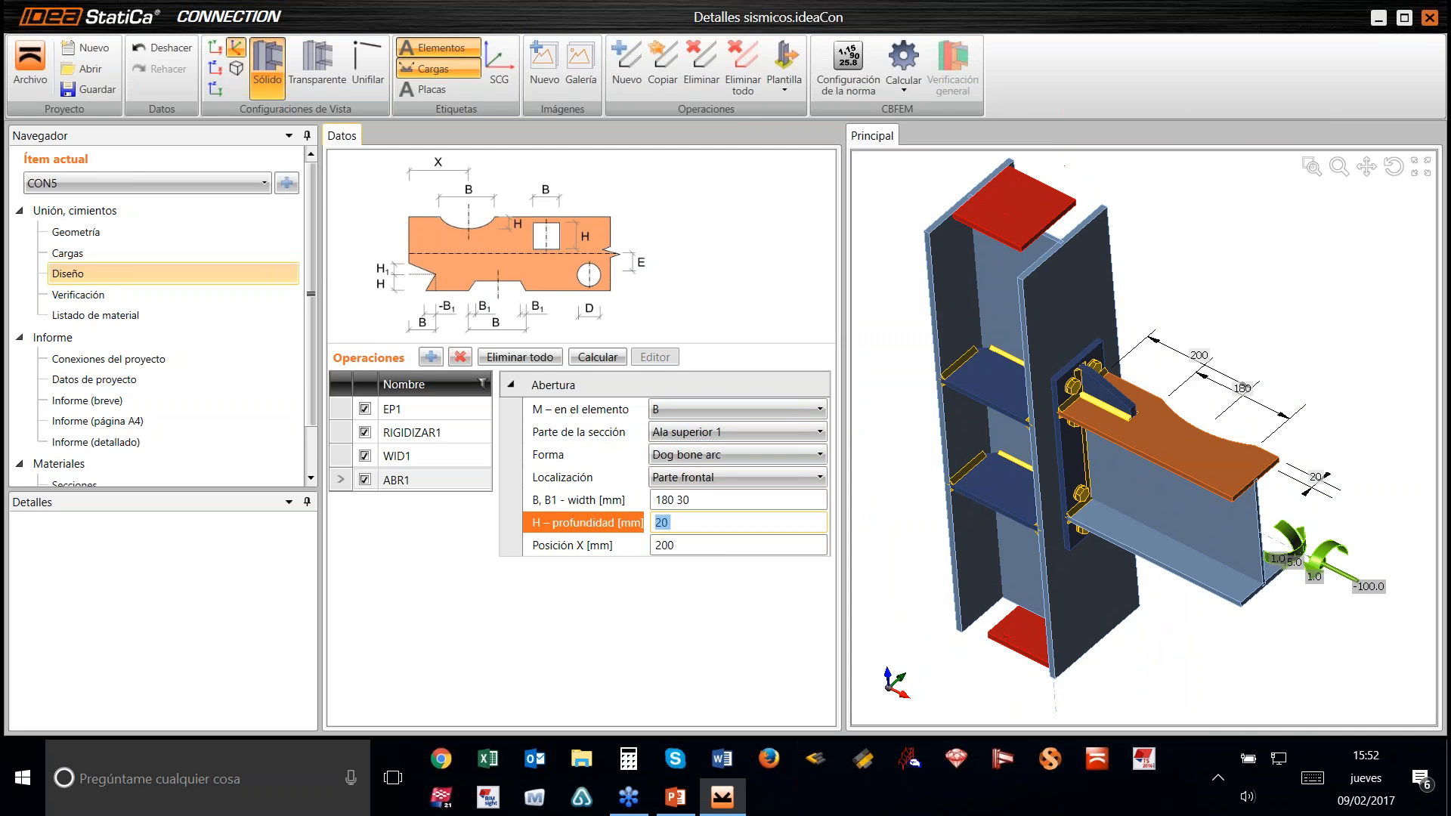
left_click(711, 477)
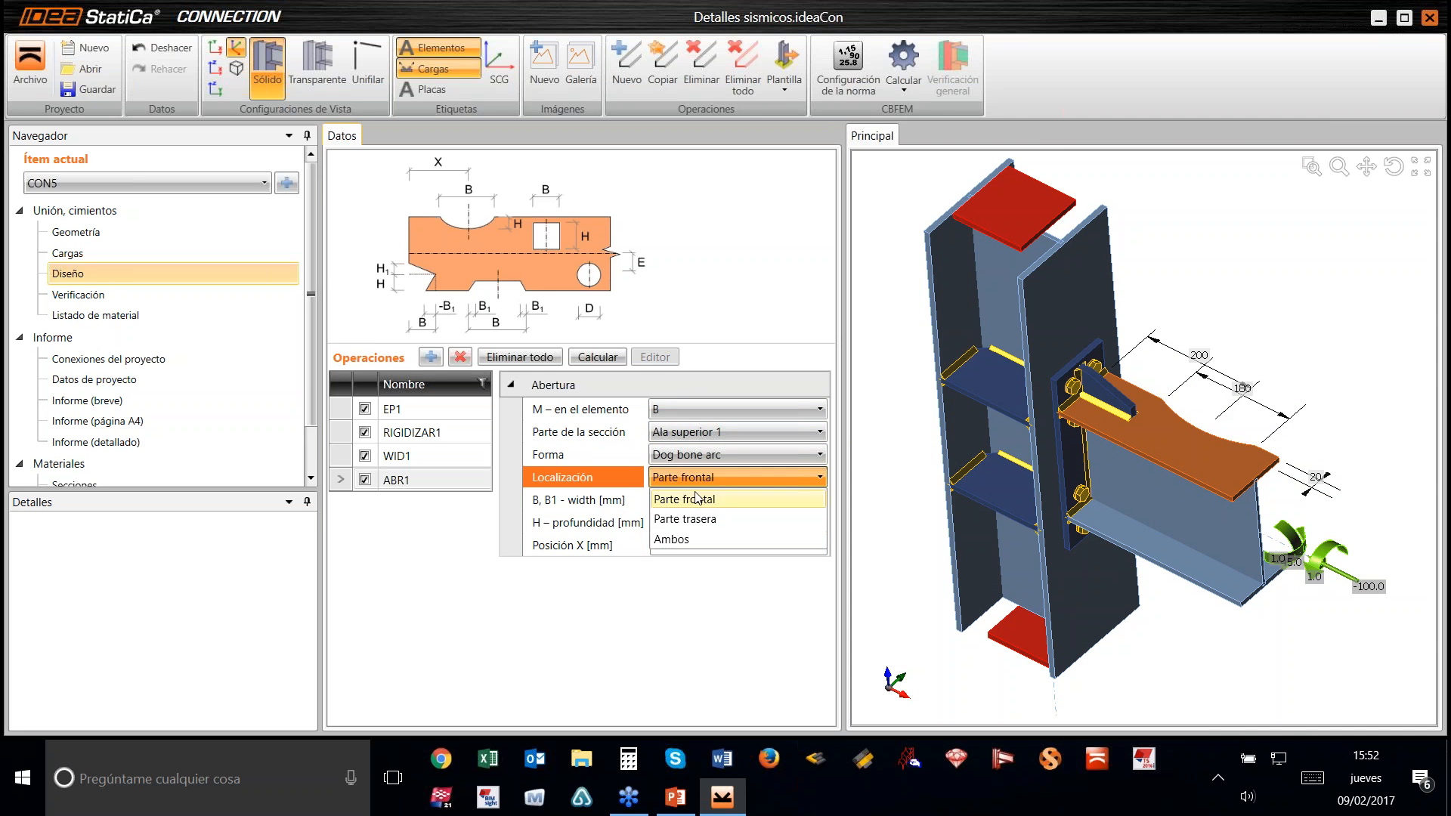
left_click(675, 539)
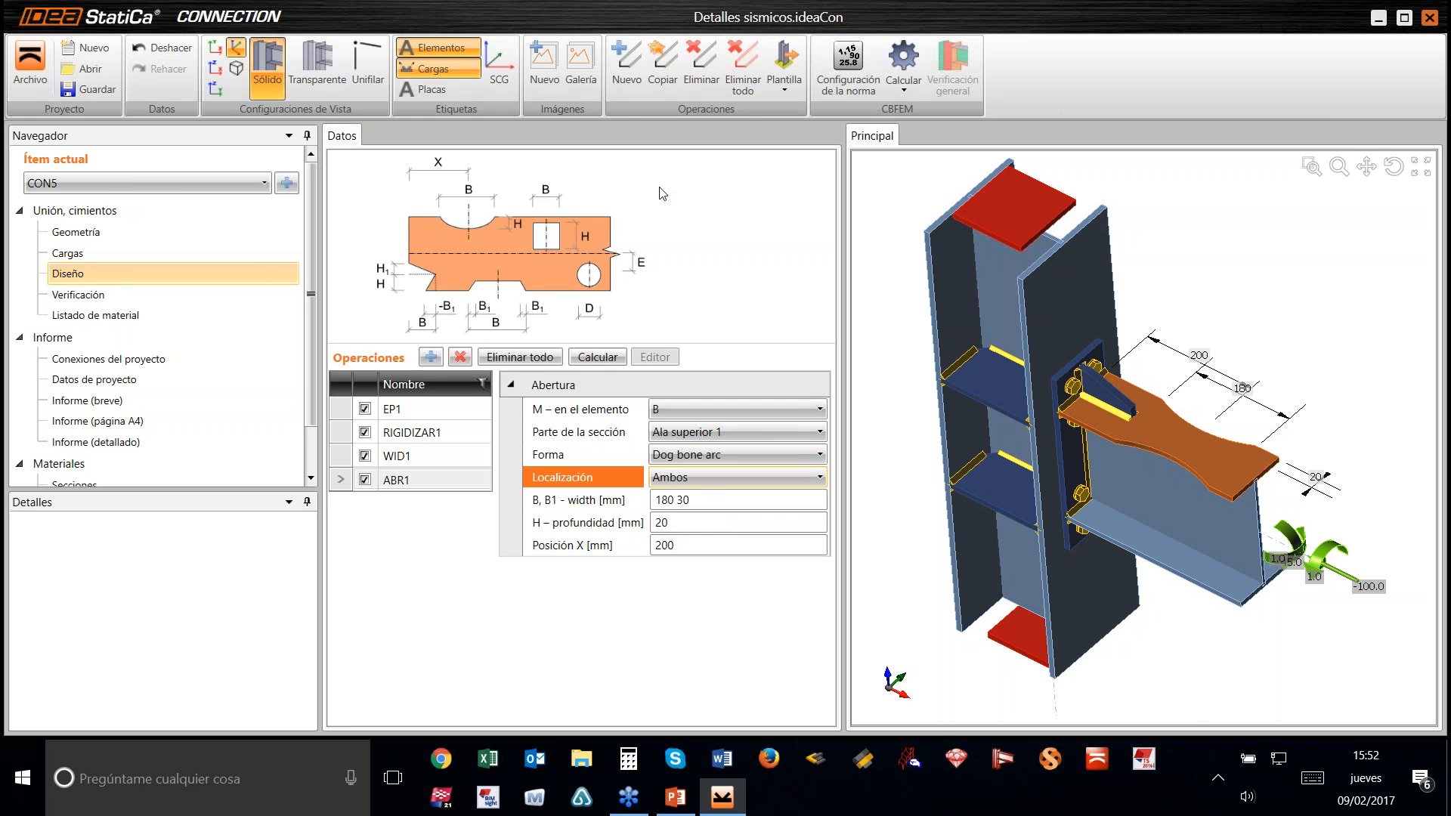
Step: Copy the dog bone opening and assign the copy to beam B's lower flange (Ala inferior 1)
left_click(661, 75)
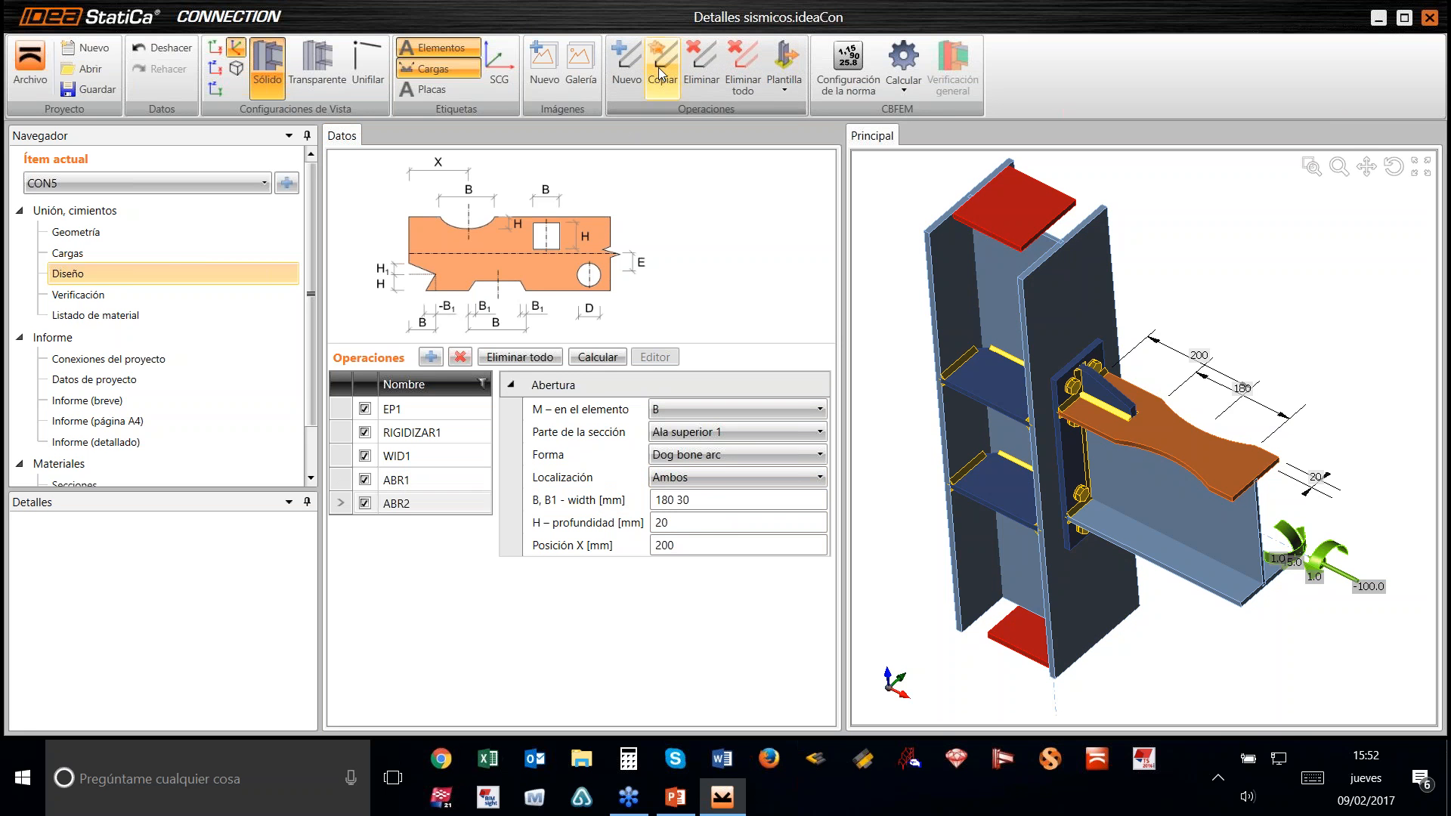
left_click(703, 432)
left_click(692, 455)
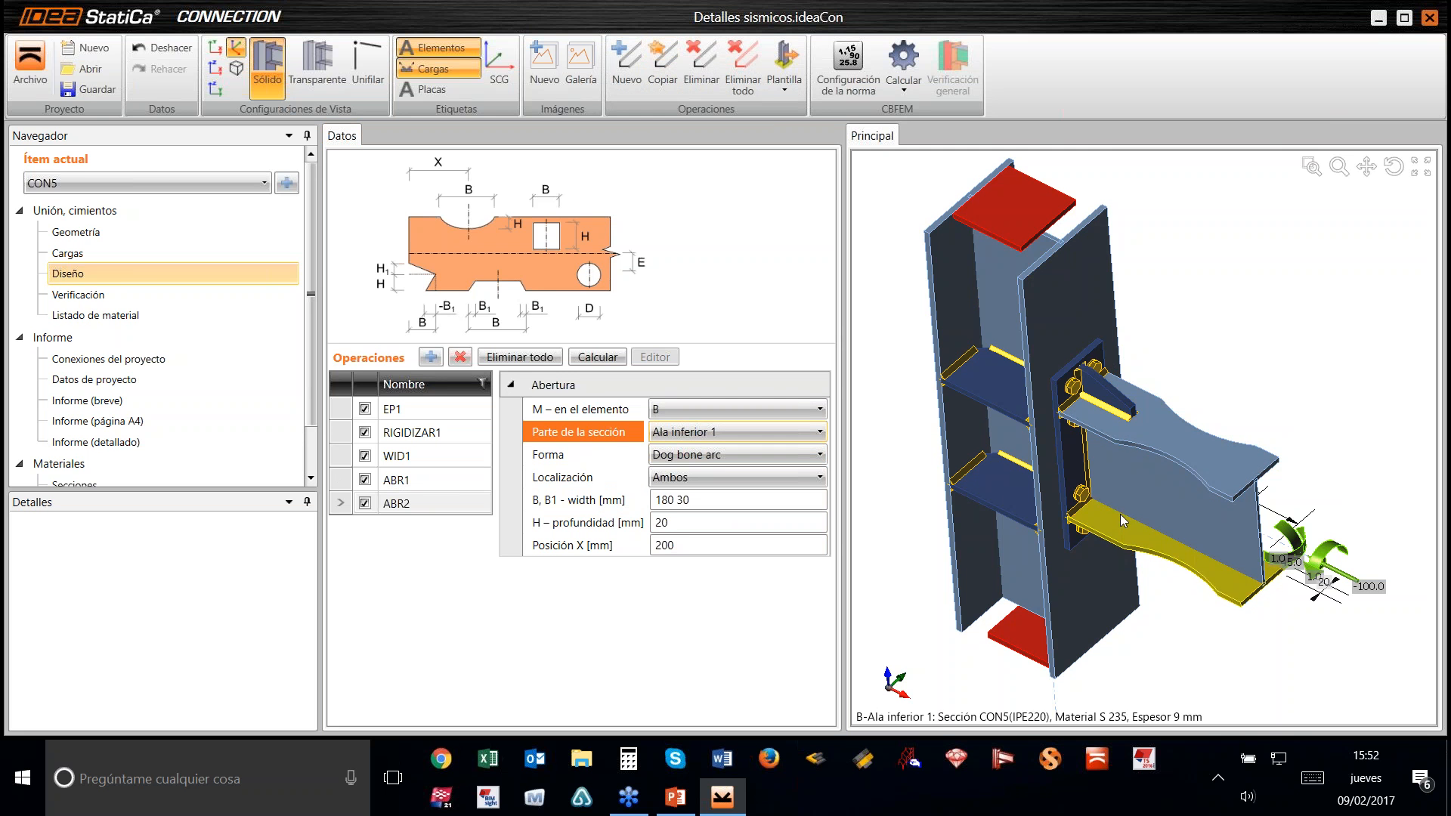
Step: Inspect the reduced beam flanges and calculate the connection
mouse_move(1218, 509)
middle_mouse_down("ctrl")
mouse_move(1214, 596)
mouse_move(1223, 438)
mouse_move(1226, 497)
middle_mouse_up("ctrl")
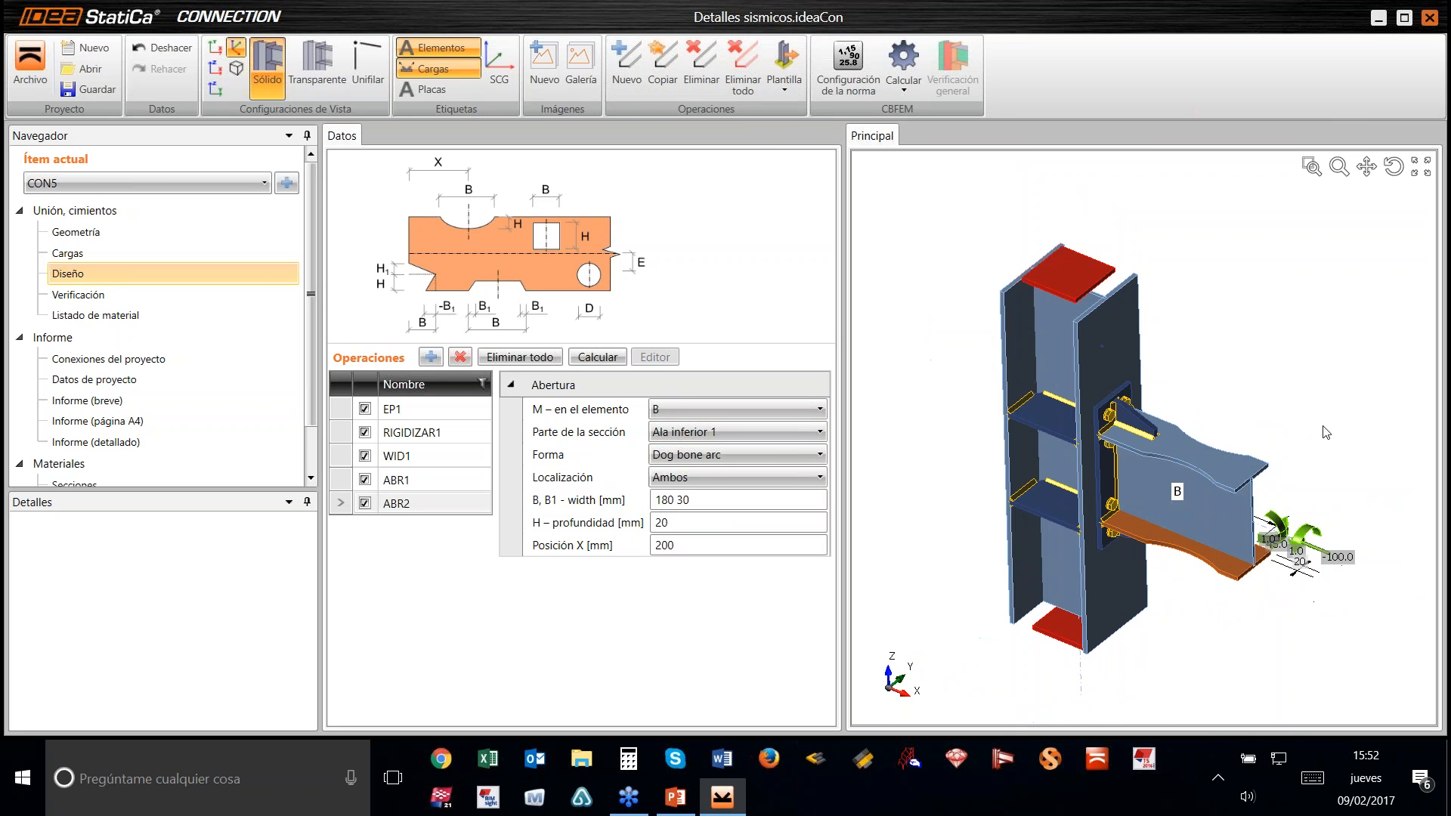
scroll(1227, 497, "down", 2)
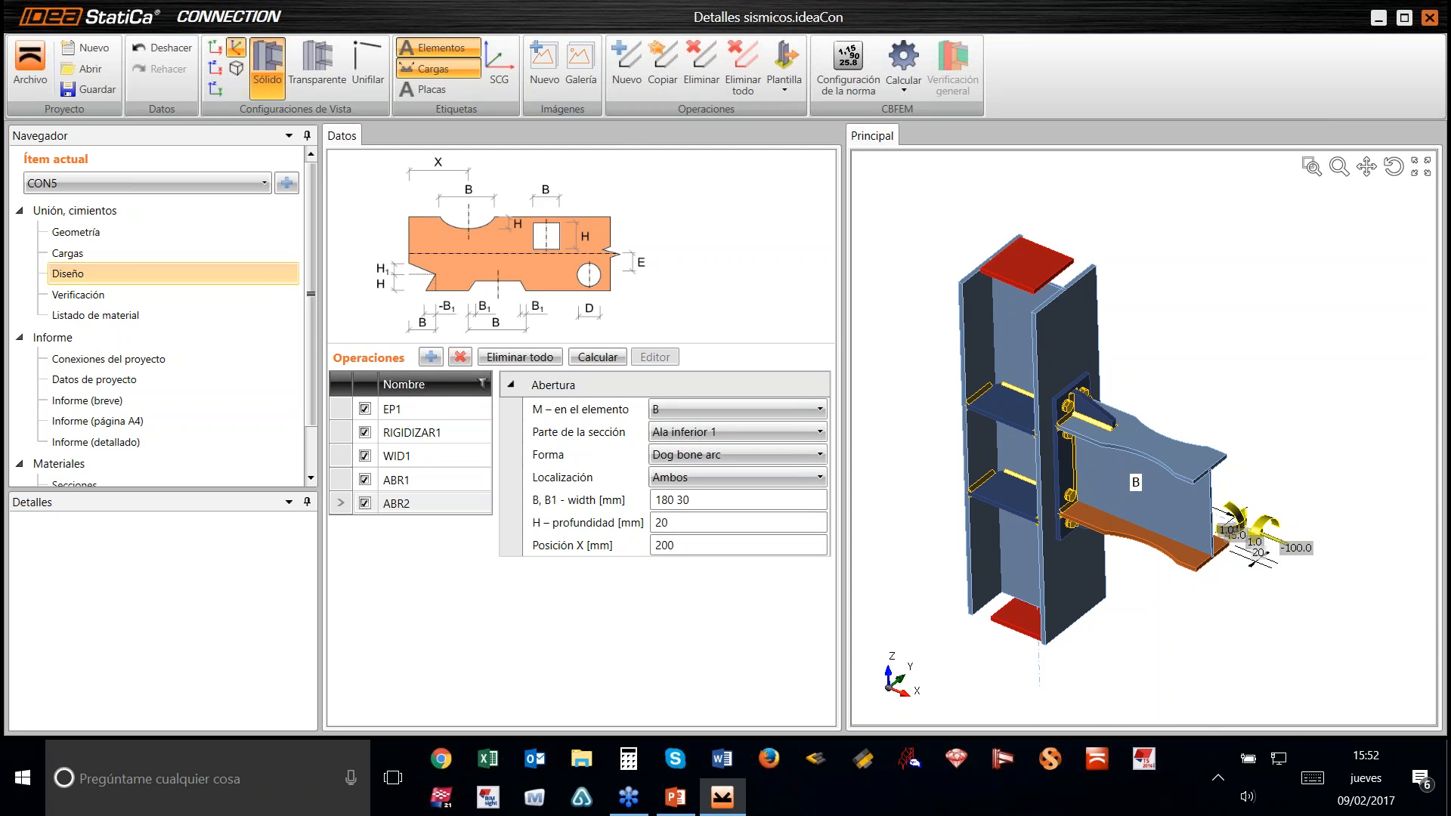
scroll(1154, 444, "up", 2)
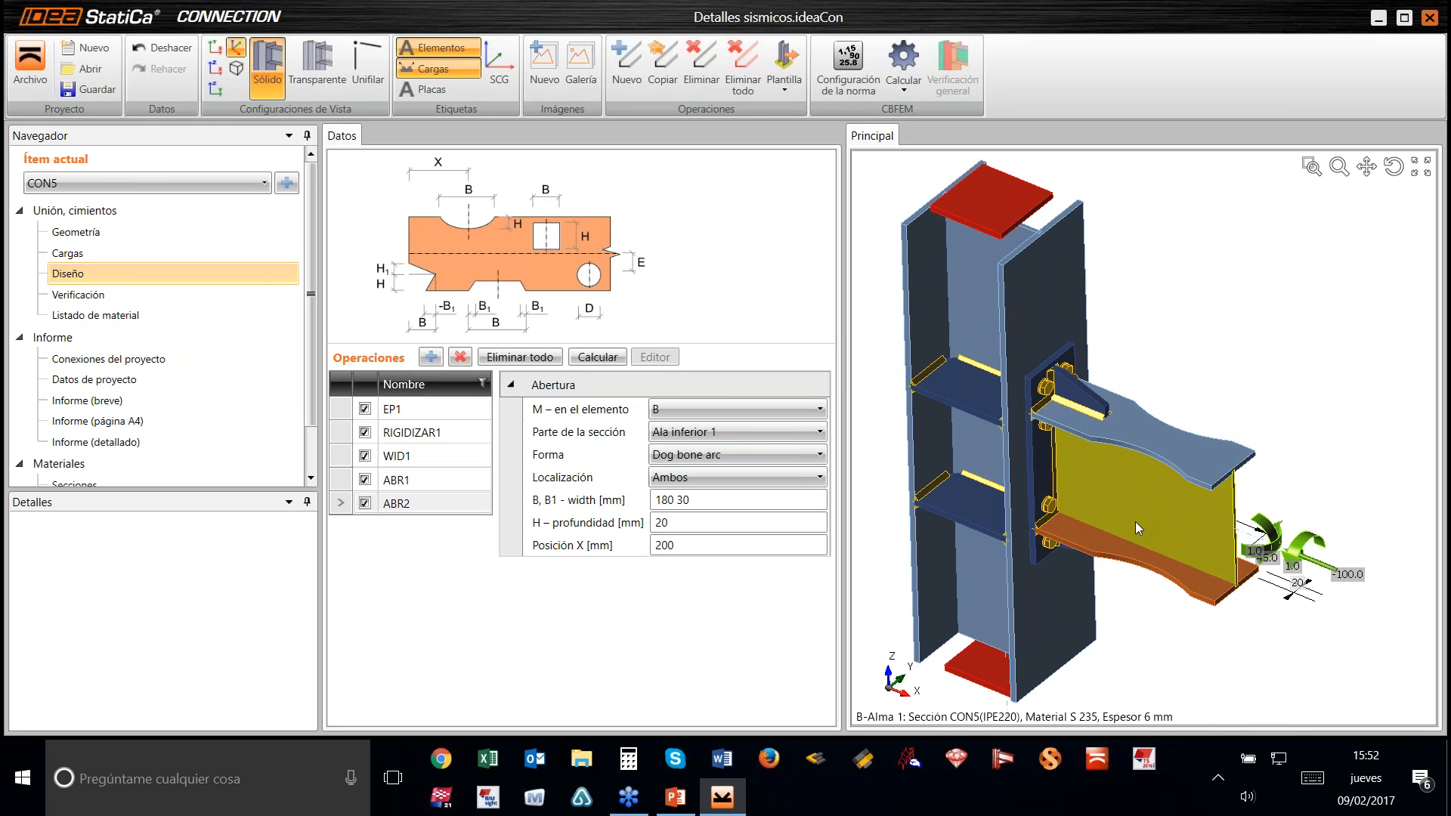
mouse_move(1127, 519)
right_mouse_down()
mouse_move(1114, 526)
mouse_move(1132, 531)
right_mouse_up()
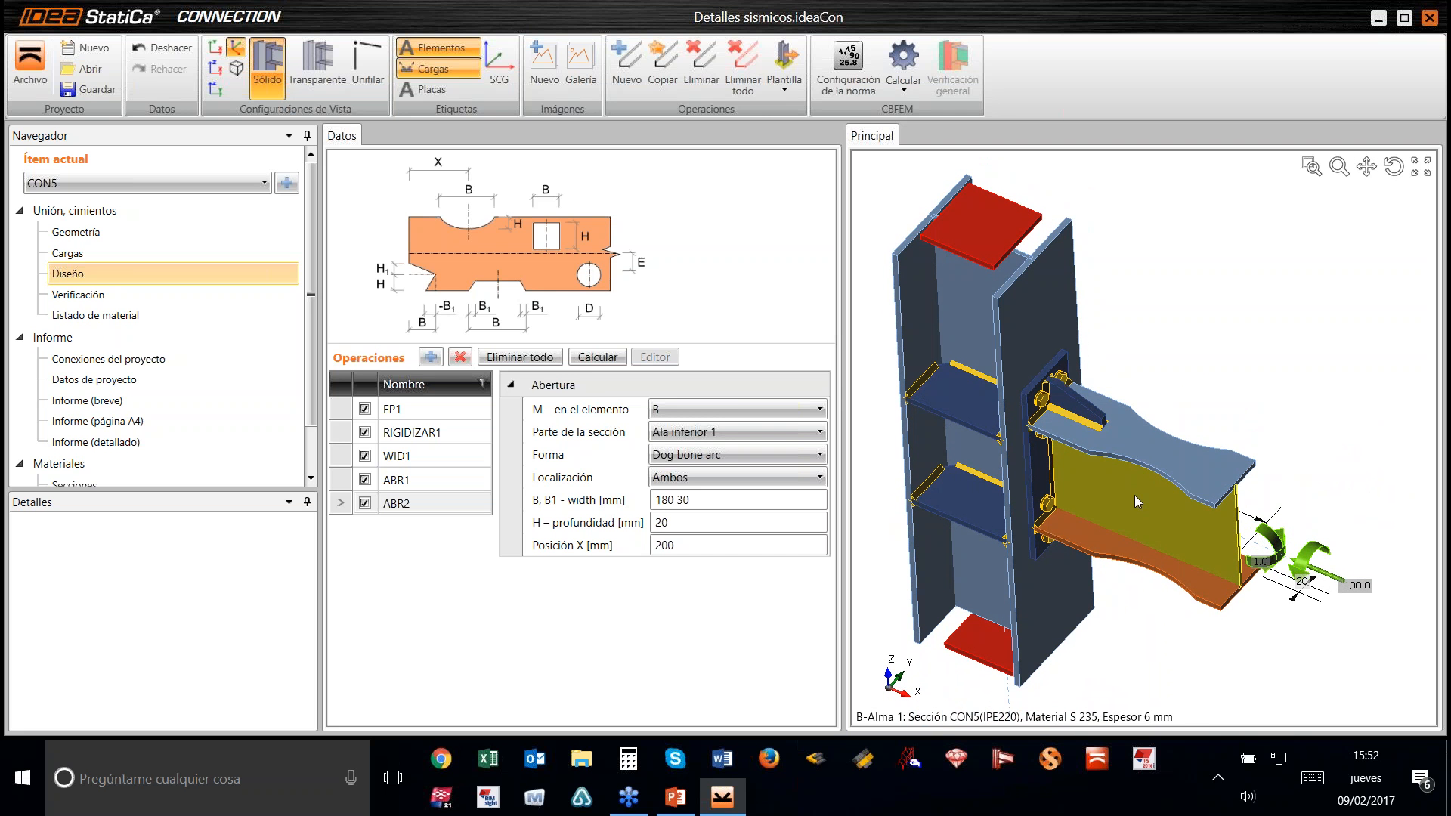
right_click_drag(1123, 532, 1107, 486)
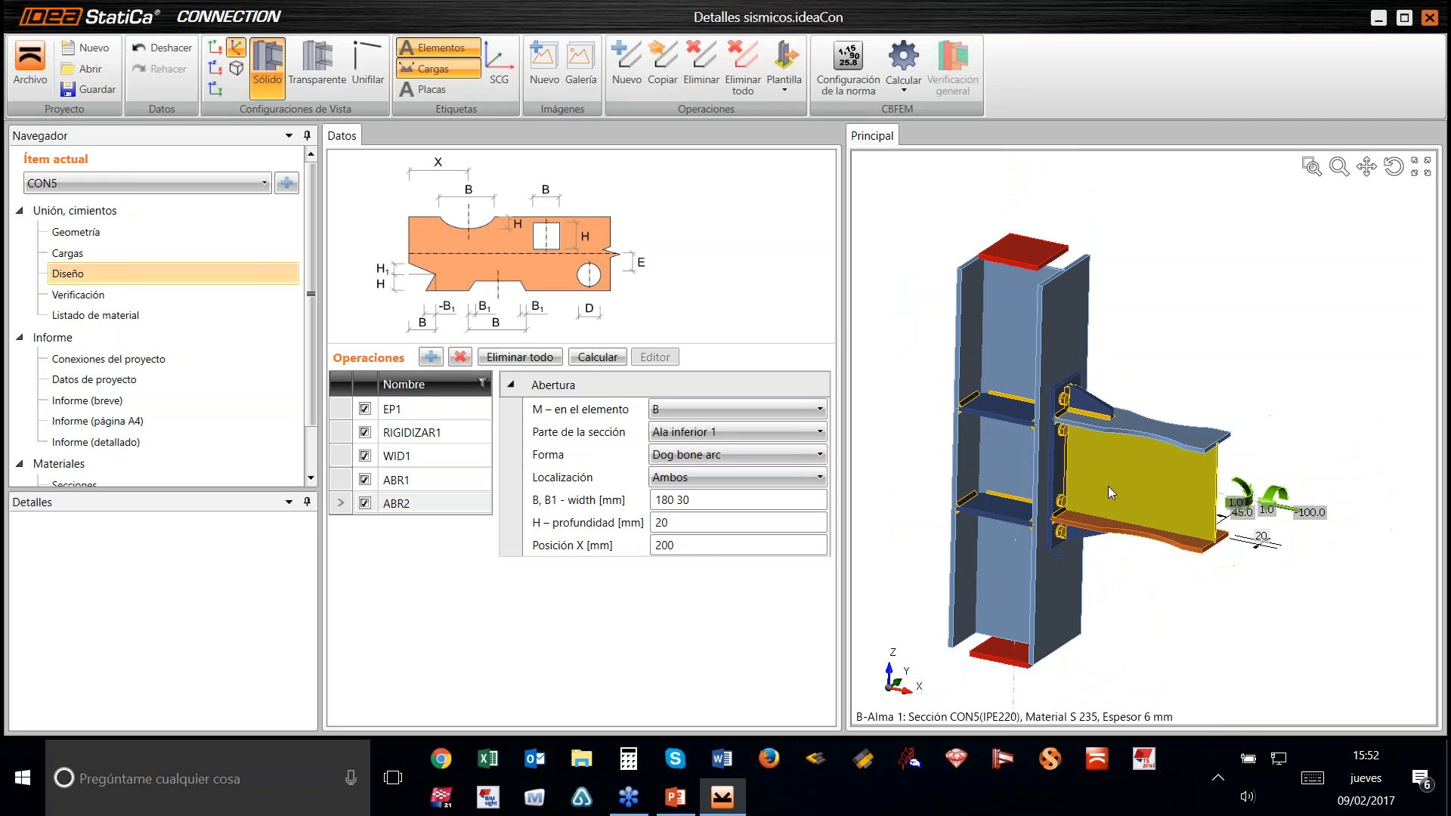
left_click(905, 70)
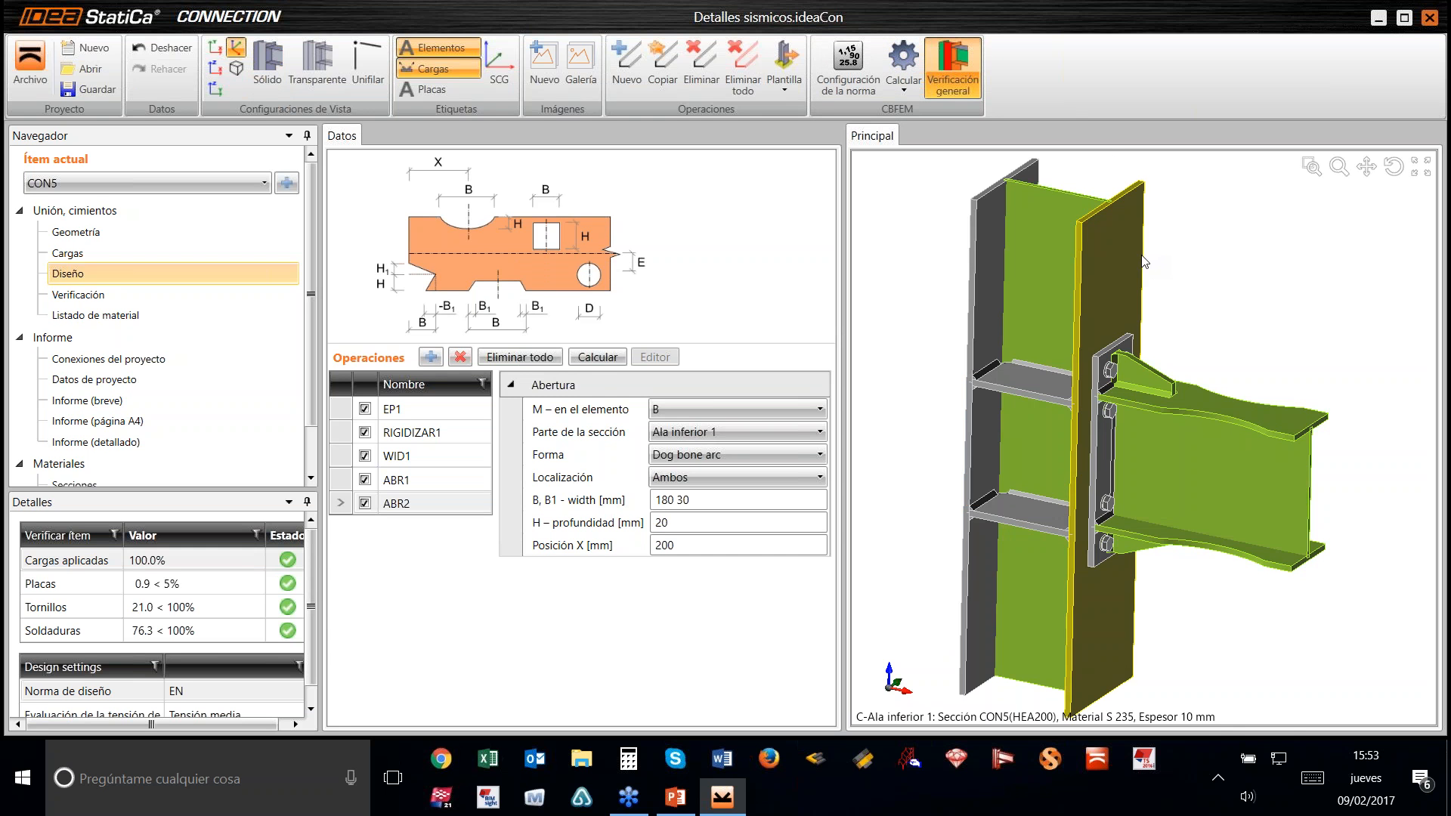
Step: Show the equivalent stress on the deformed CON5 model in the verification results and examine the beam
left_click(198, 303)
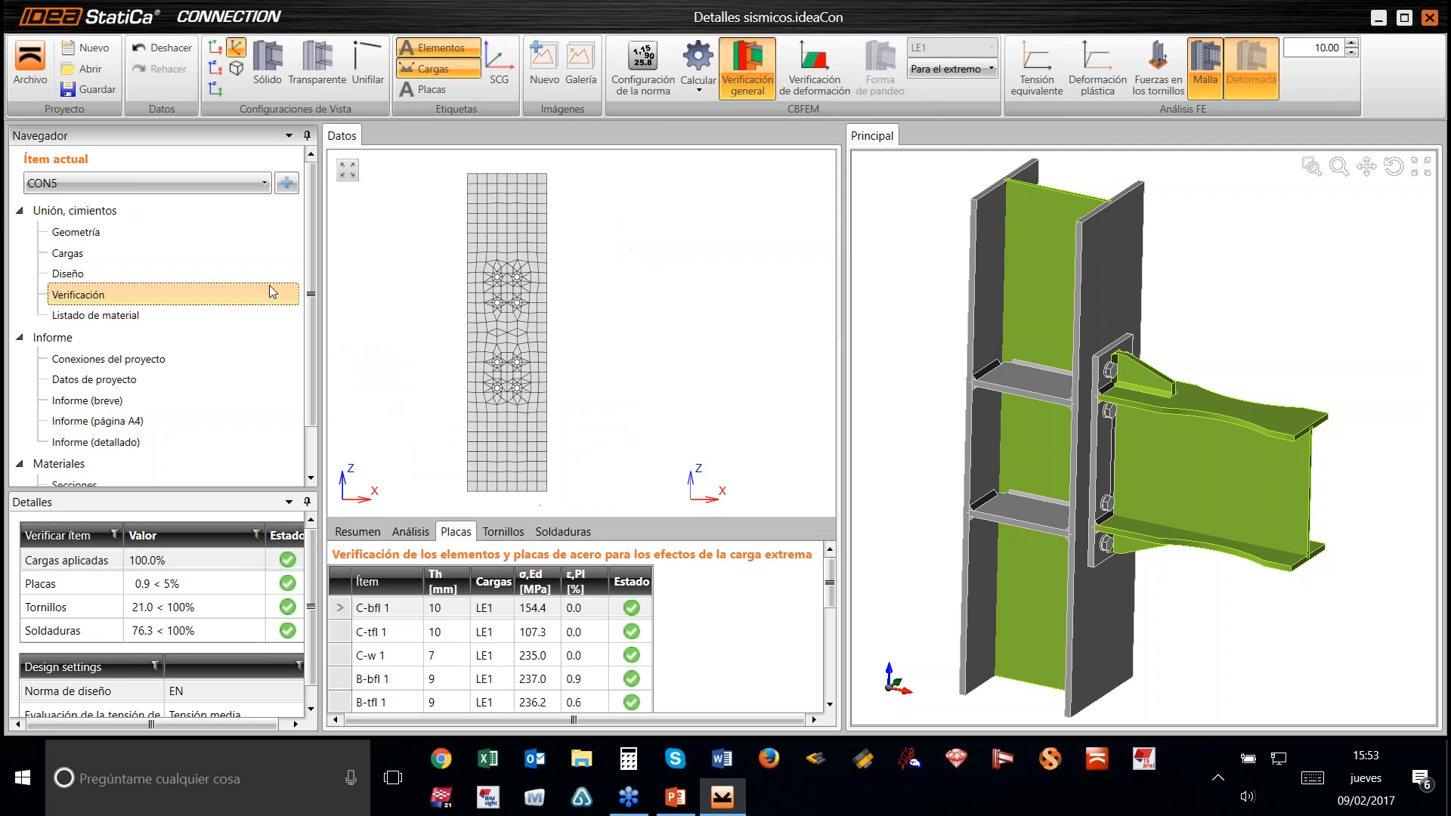
left_click(1050, 89)
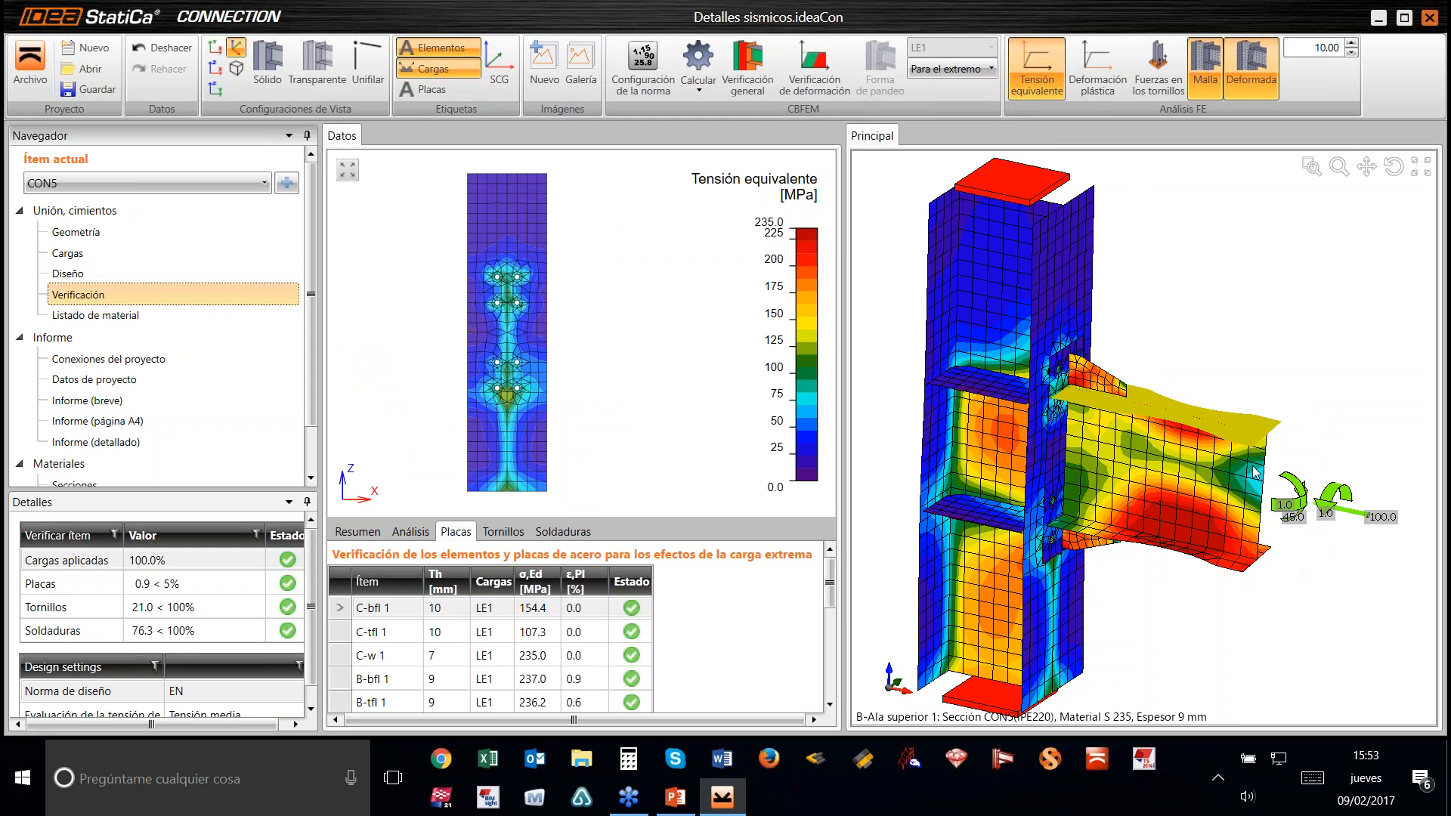
right_click_drag(1198, 519, 1273, 345)
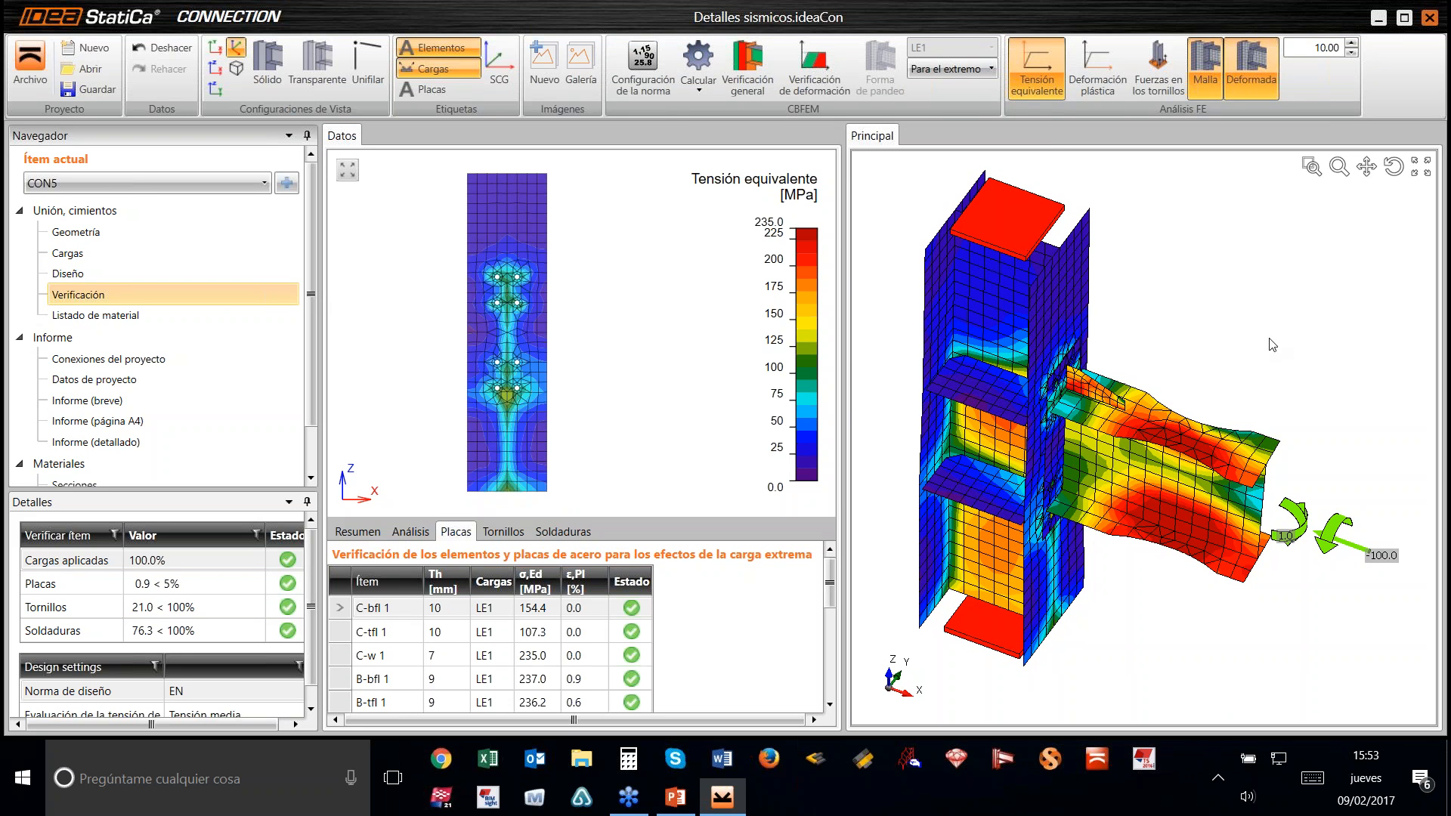
Step: Show the plastic strain results and examine the reduced section of the beam from several angles
left_click(1100, 68)
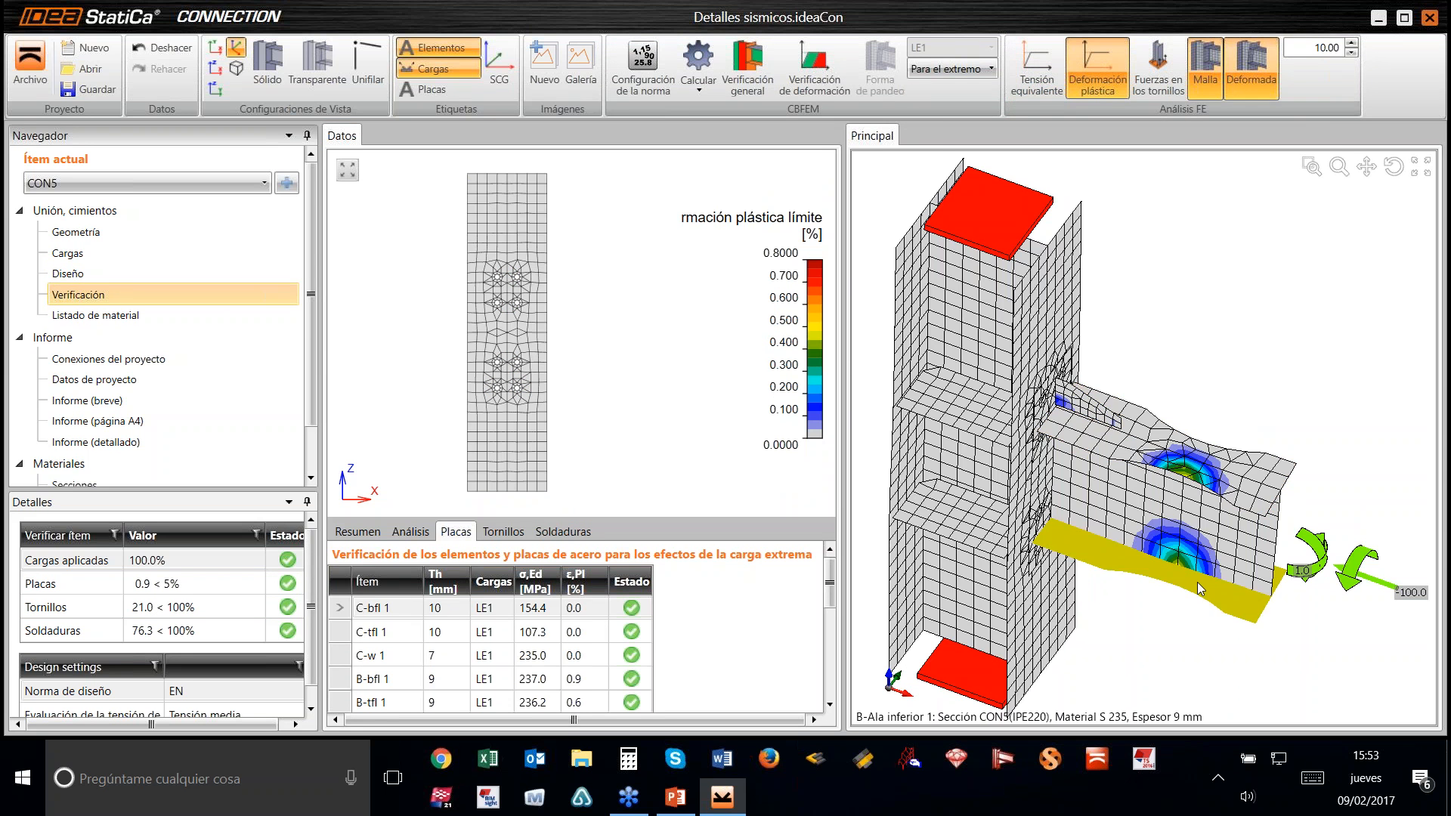
right_click_drag(1202, 592, 1067, 496)
middle_click_drag(1162, 625, 1243, 593, "ctrl")
middle_click_drag(1201, 535, 1217, 480)
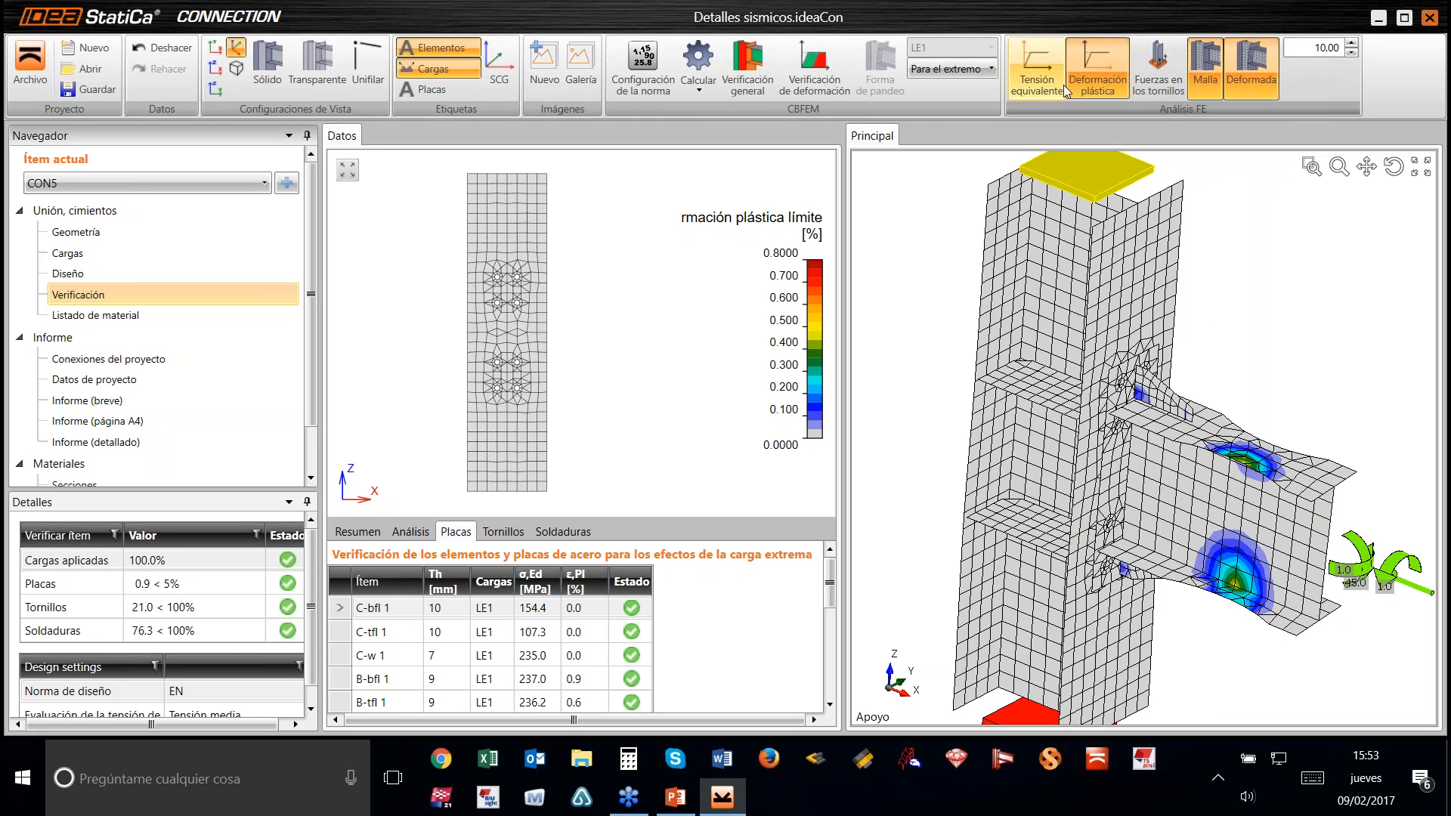
scroll(1210, 347, "down", 2)
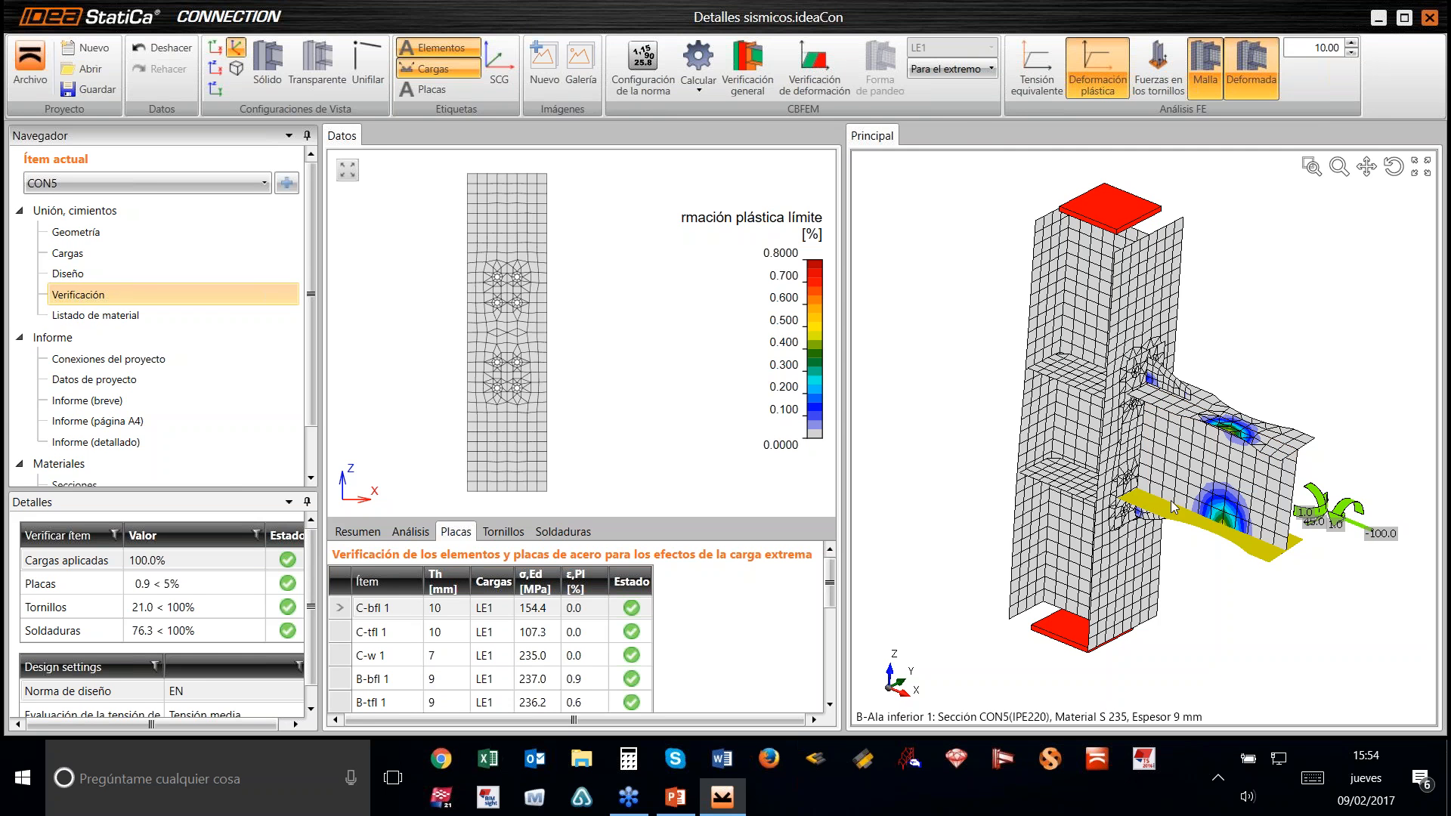
Step: Change CON5's analysis type to Rigidez in the project's connection list and recalculate the connection
left_click(152, 359)
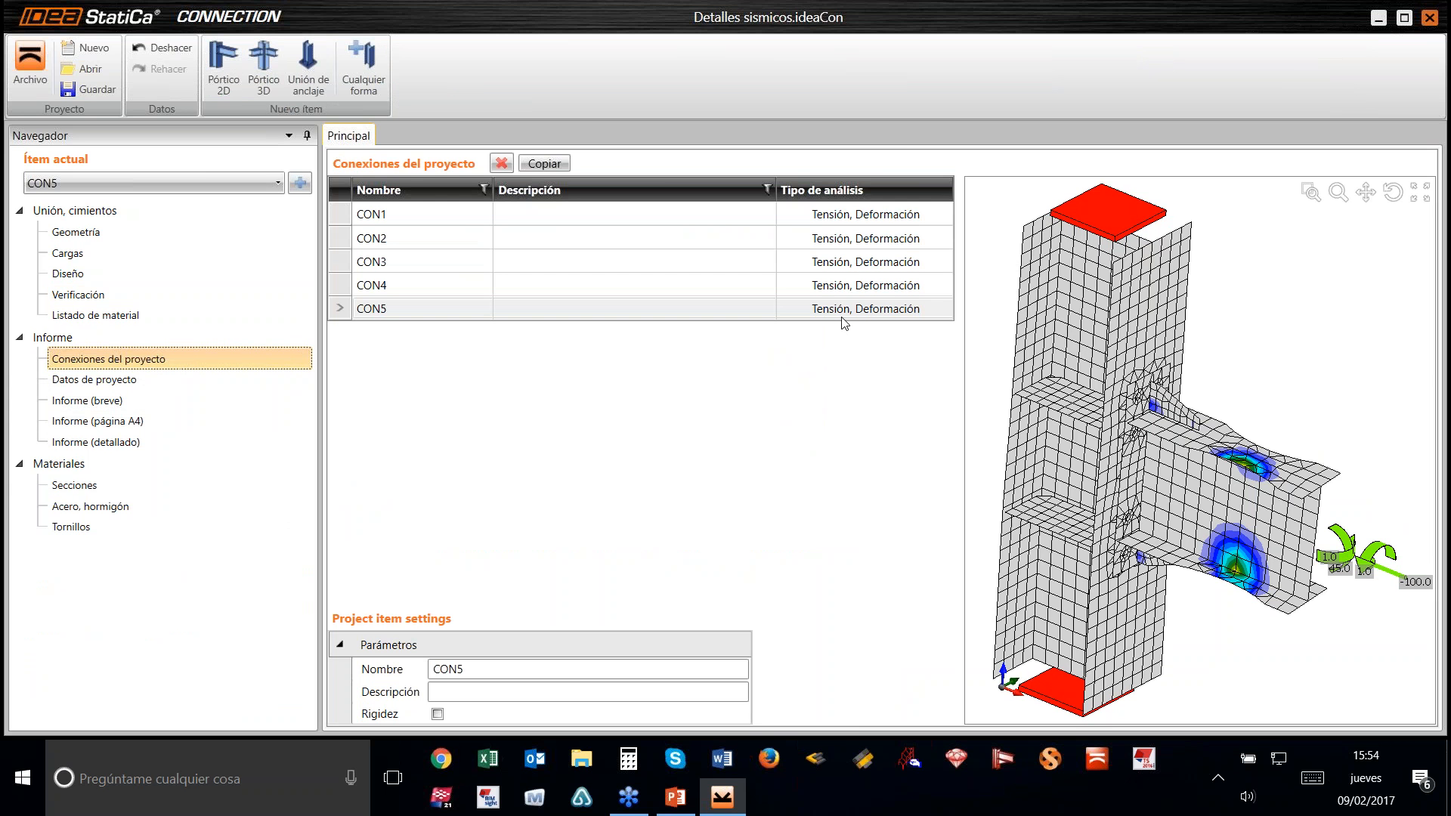
left_click(847, 311)
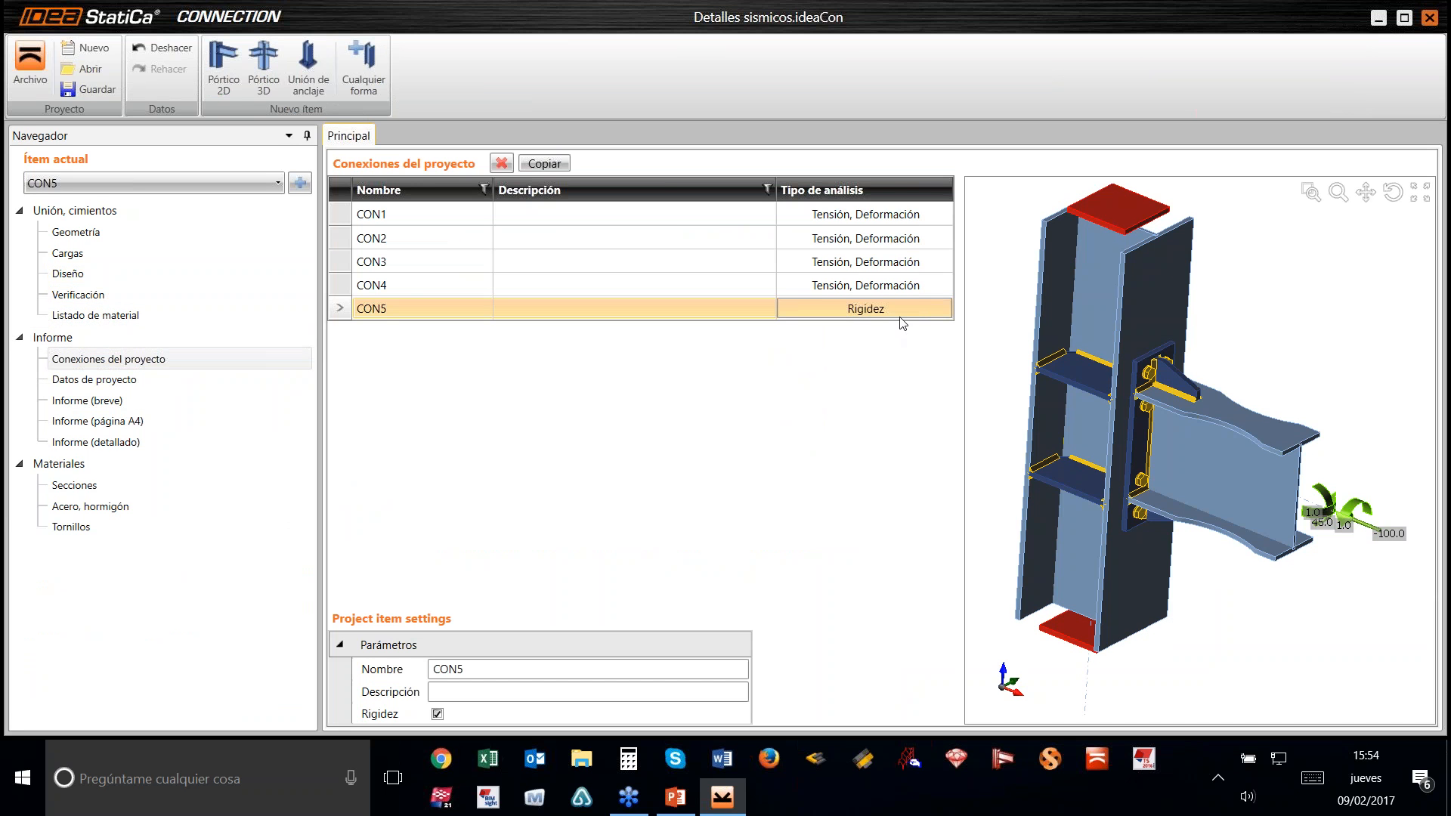
left_click(250, 276)
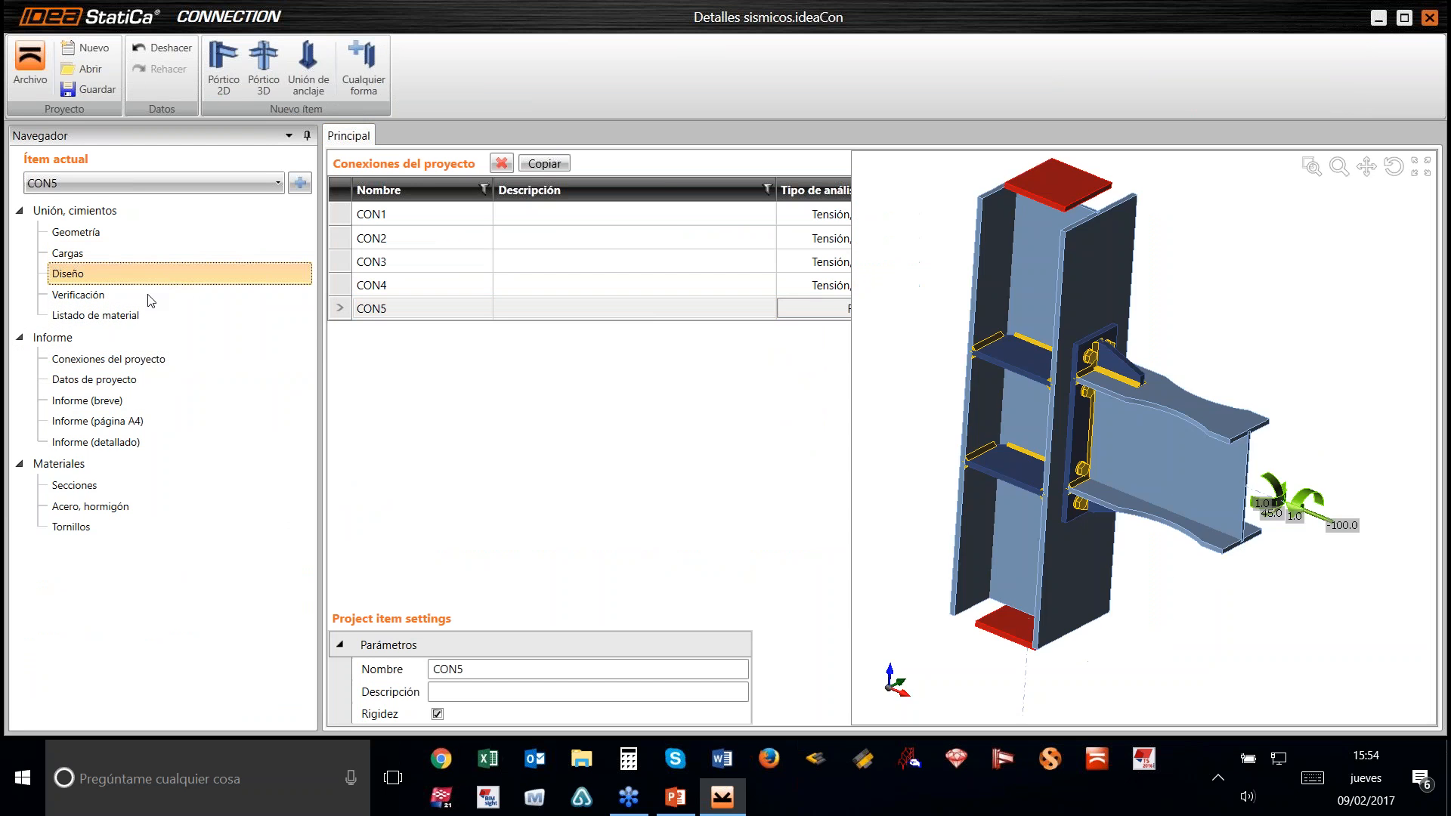
left_click(151, 297)
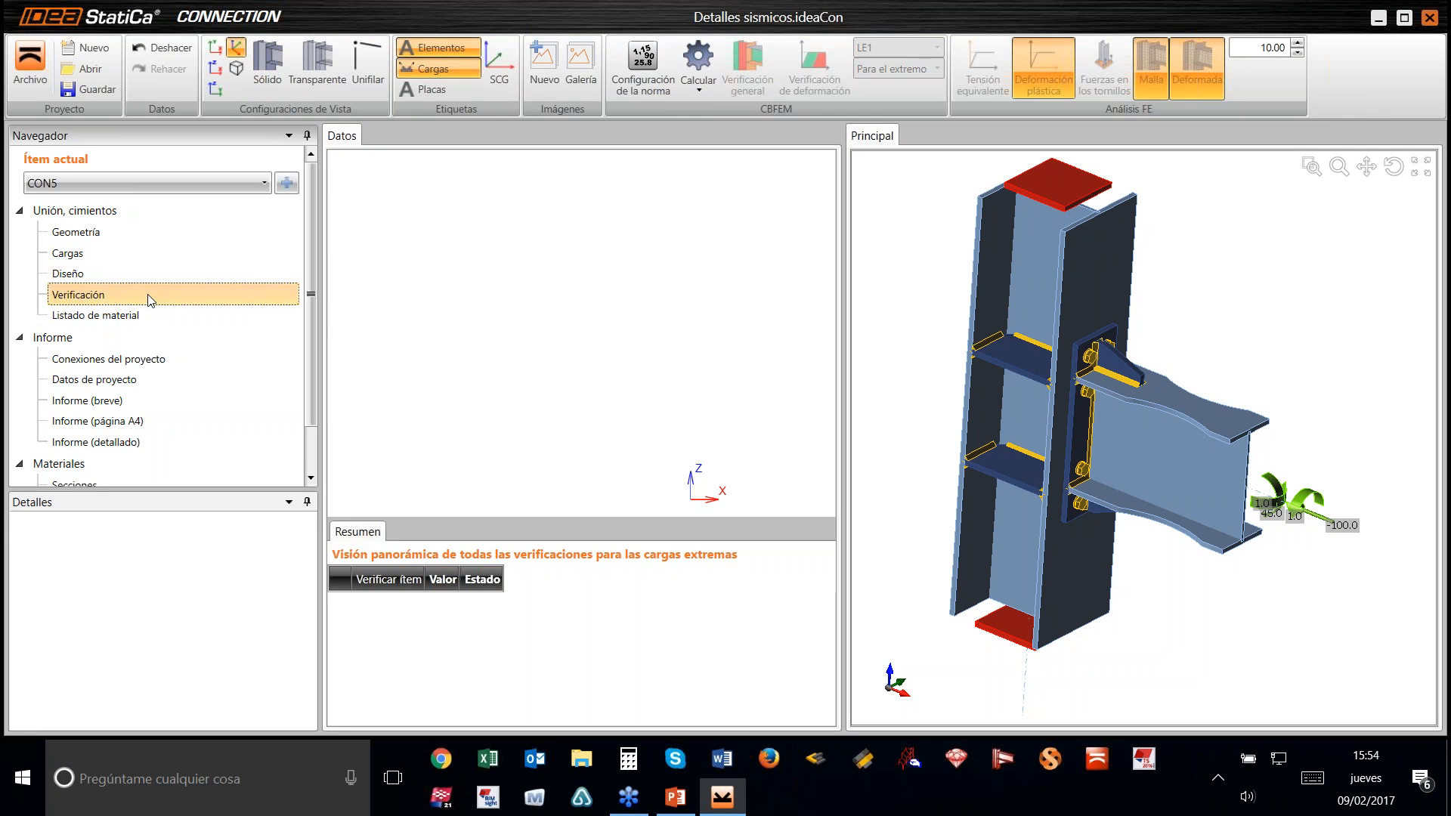
left_click(709, 59)
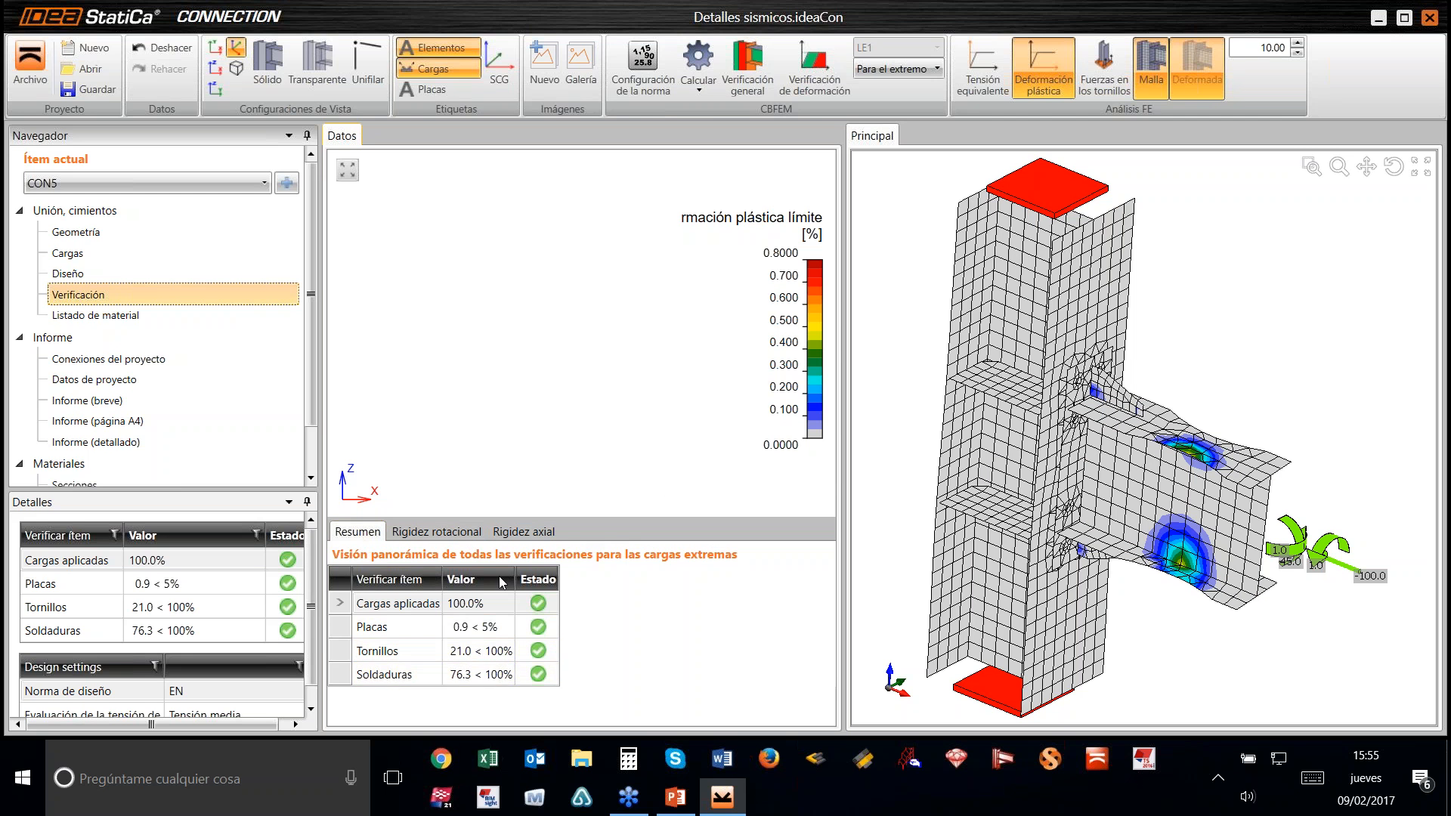
Step: Examine the rotational stiffness diagrams and table for beam B's My and Mz components, widening the results area
left_click(448, 534)
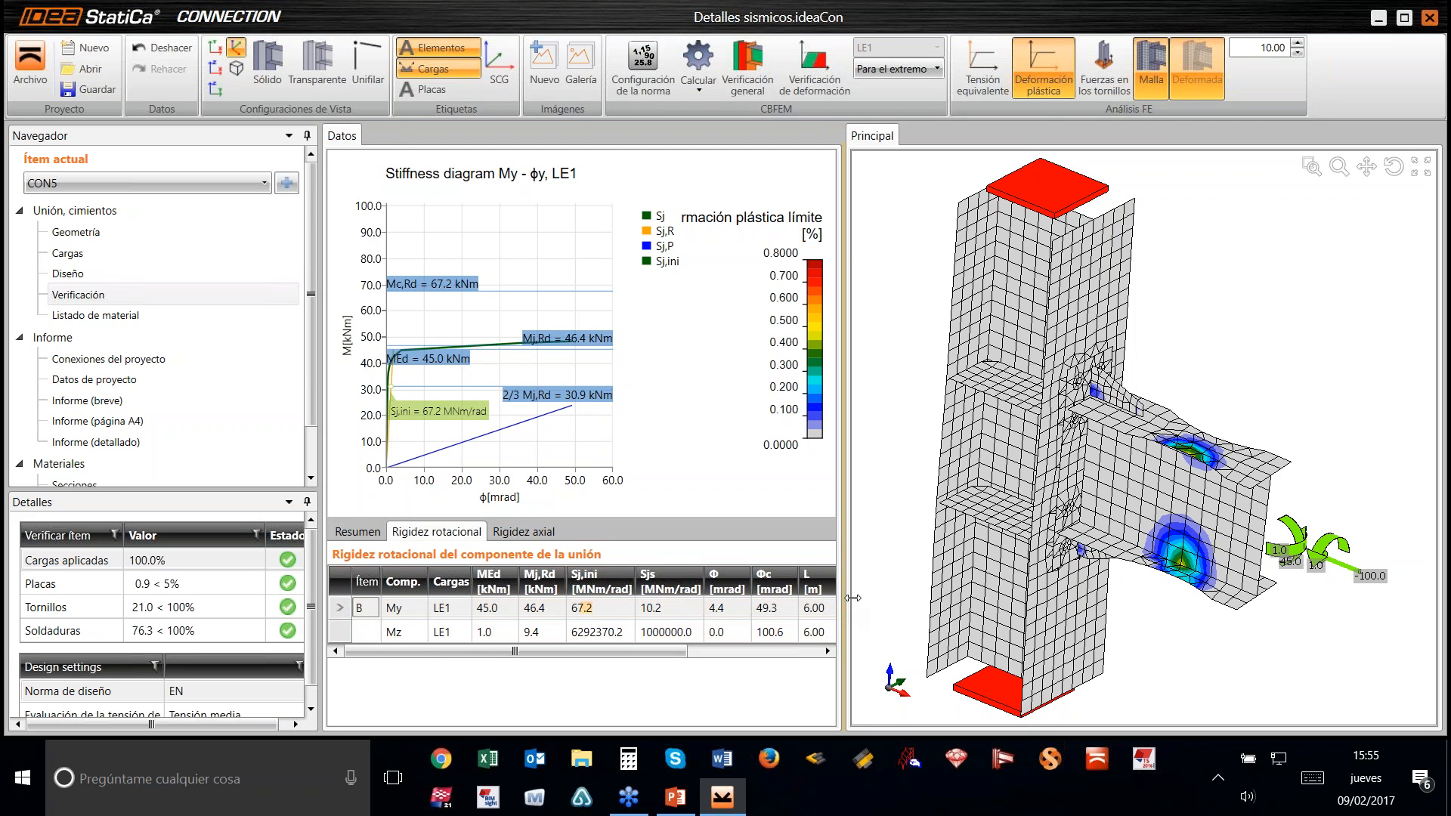
left_click_drag(844, 598, 1032, 589)
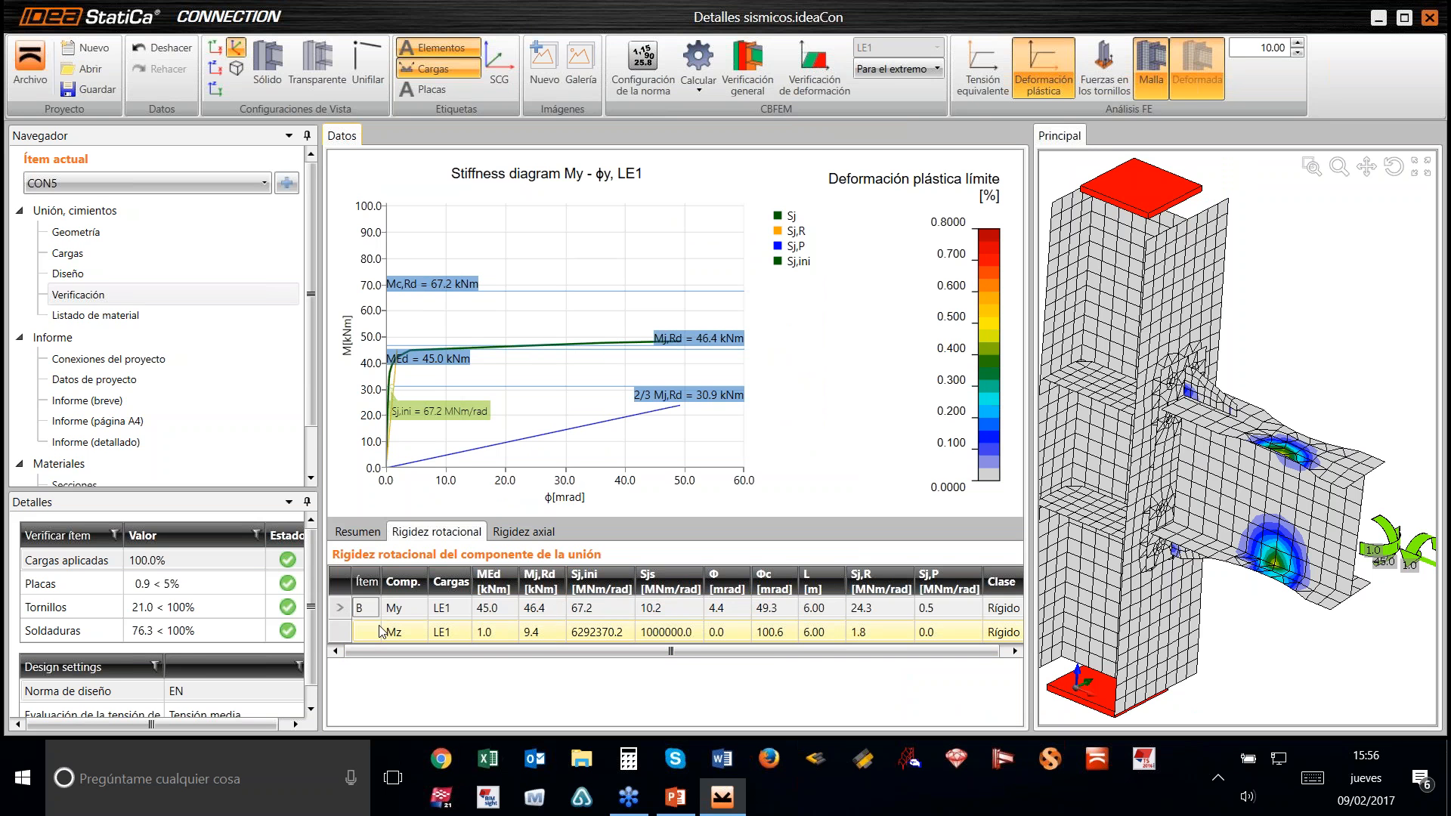
left_click(343, 637)
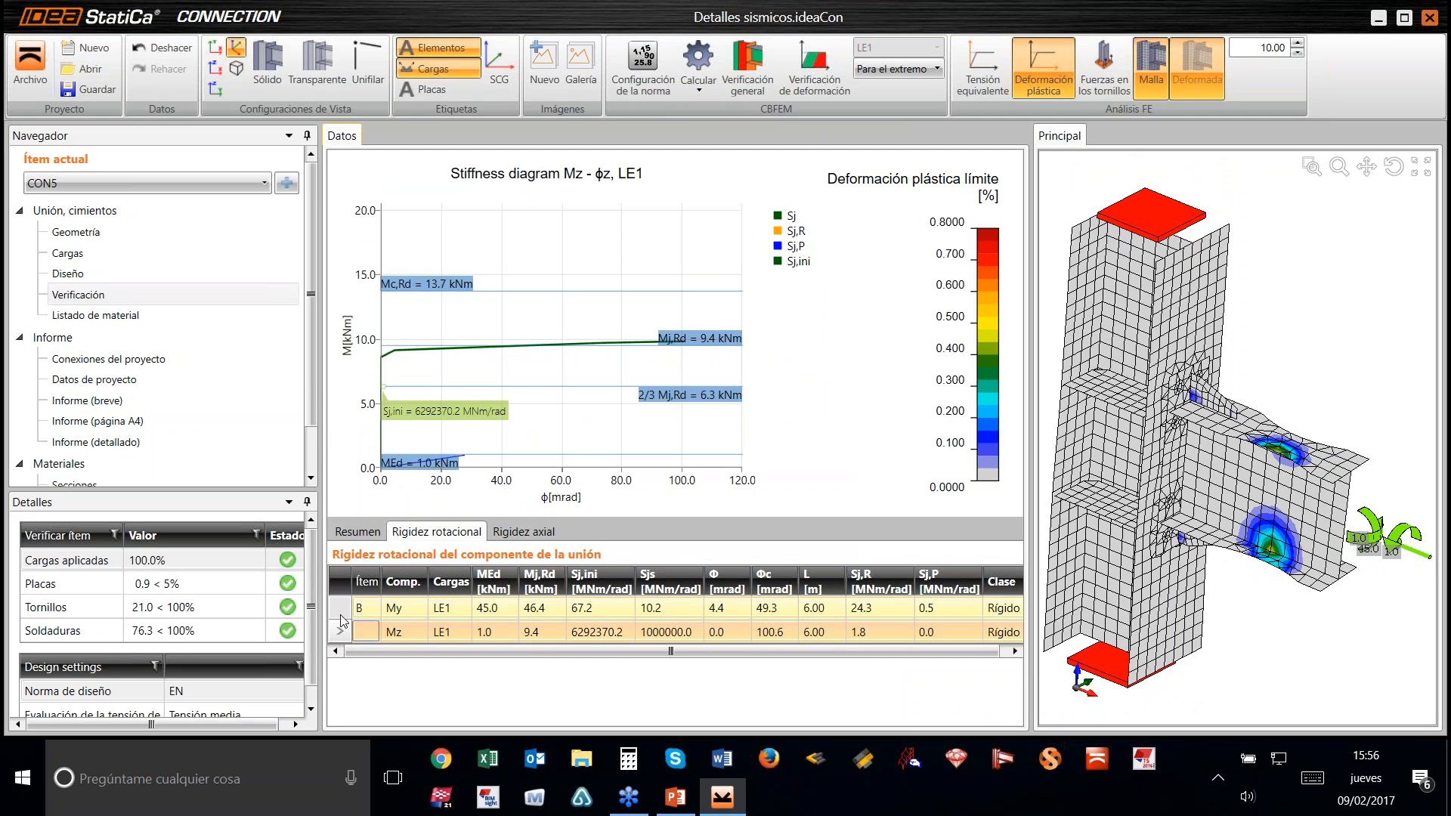
left_click(342, 612)
left_click(341, 626)
left_click(343, 614)
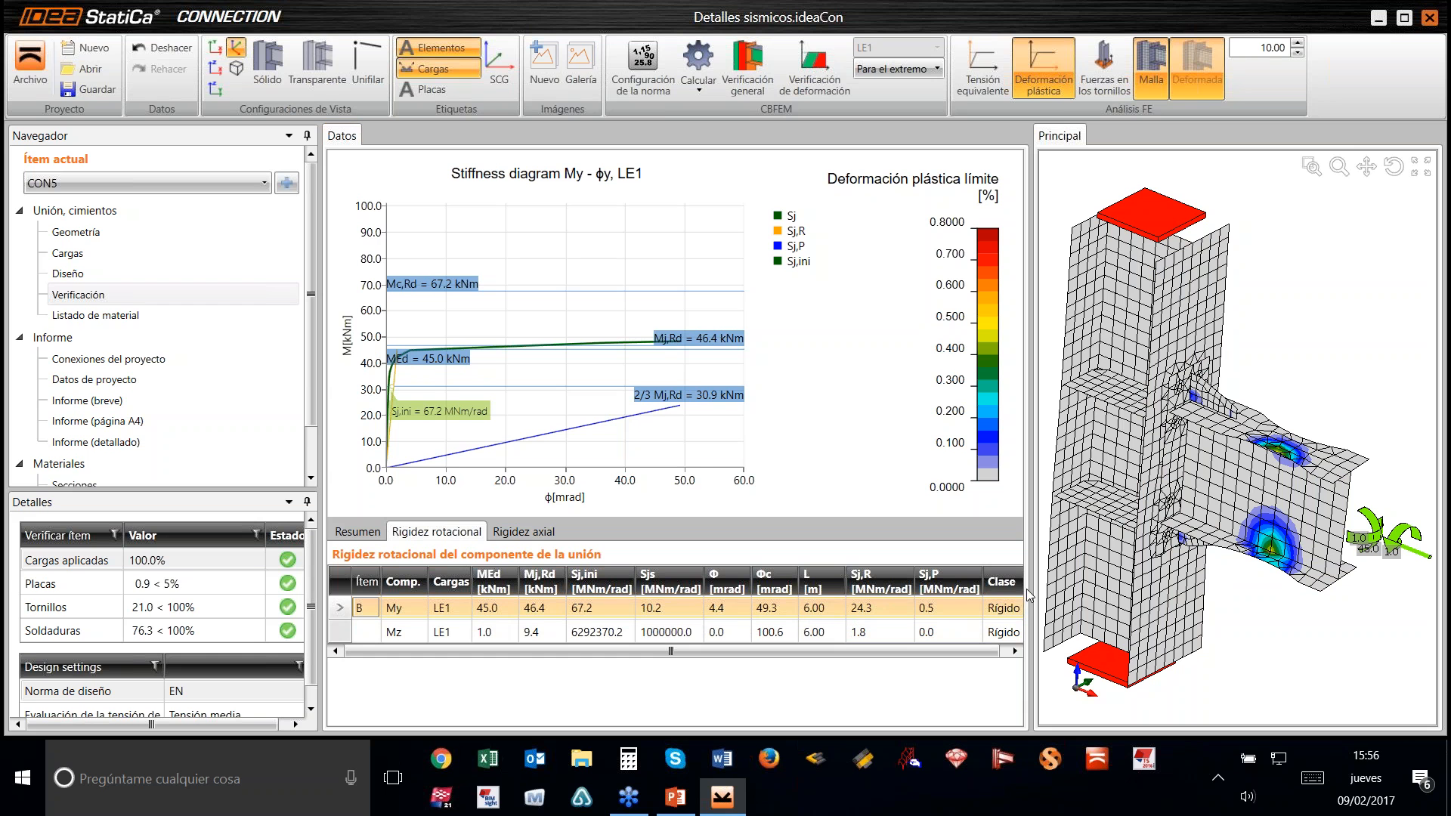
left_click_drag(1028, 592, 1054, 579)
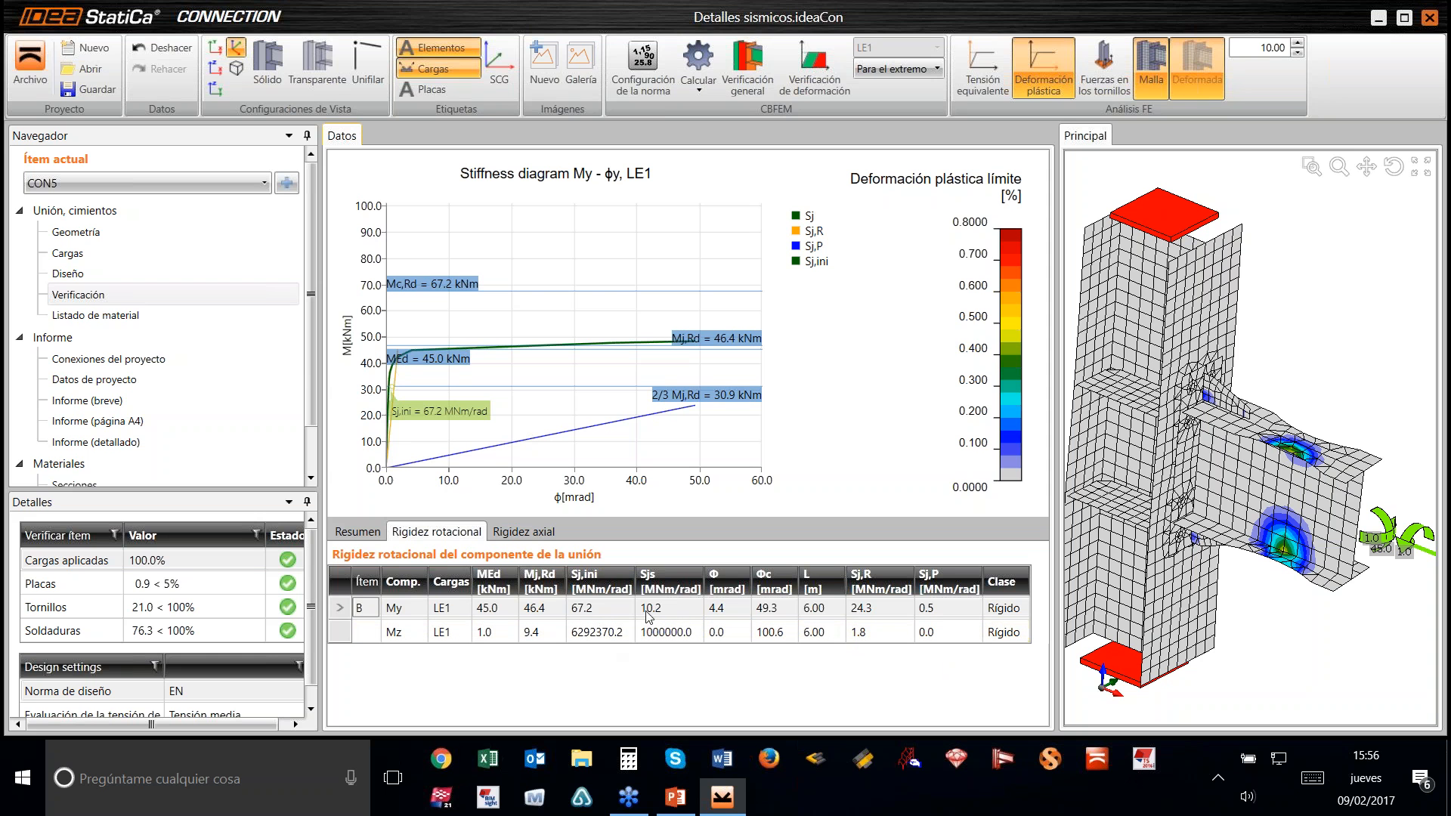
Step: Examine beam B's My stiffness values and the plastic strain in the reduced beam section, enlarging the model view
left_click(594, 615)
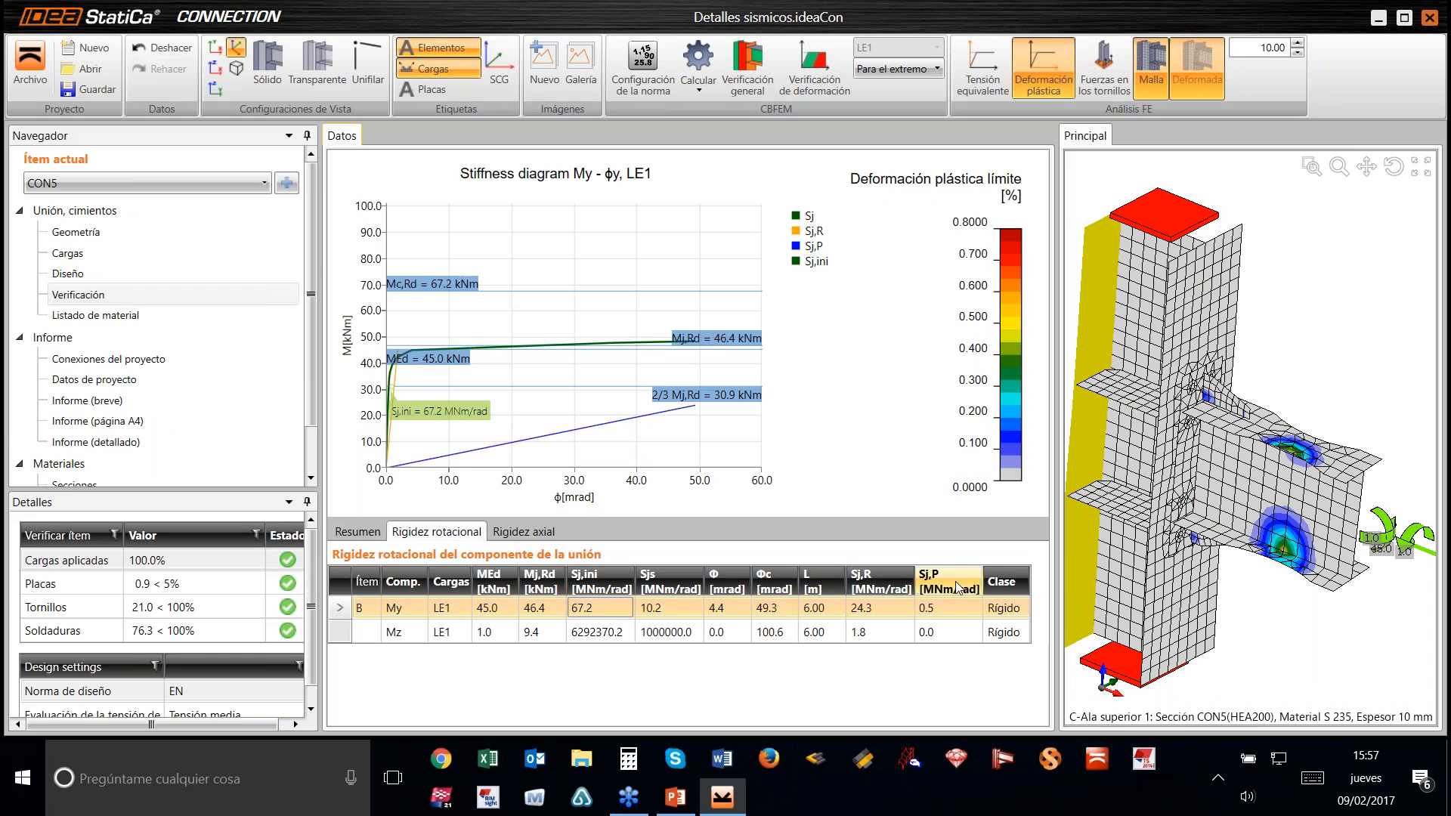
mouse_move(957, 588)
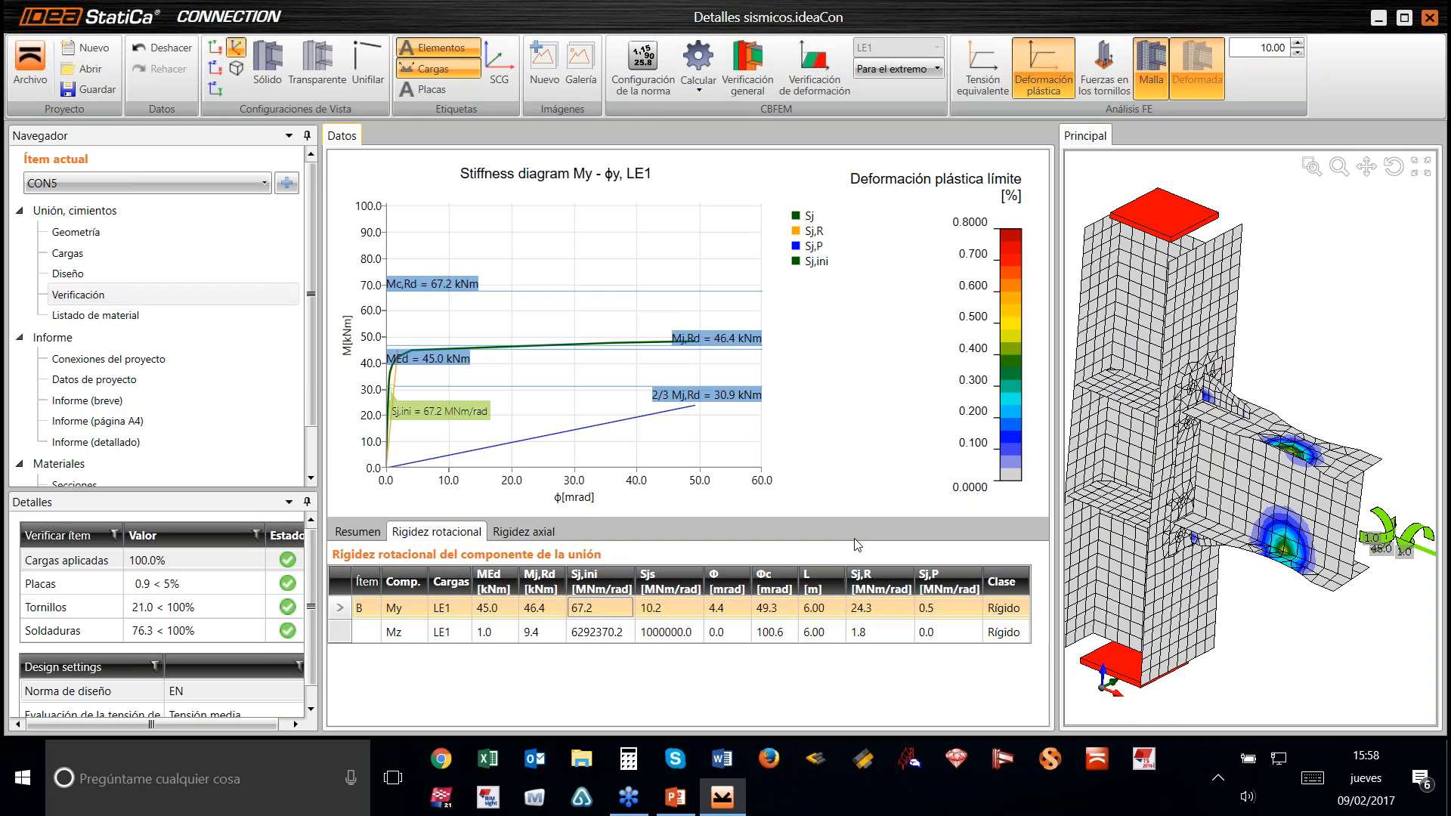
scroll(1162, 418, "down", 1)
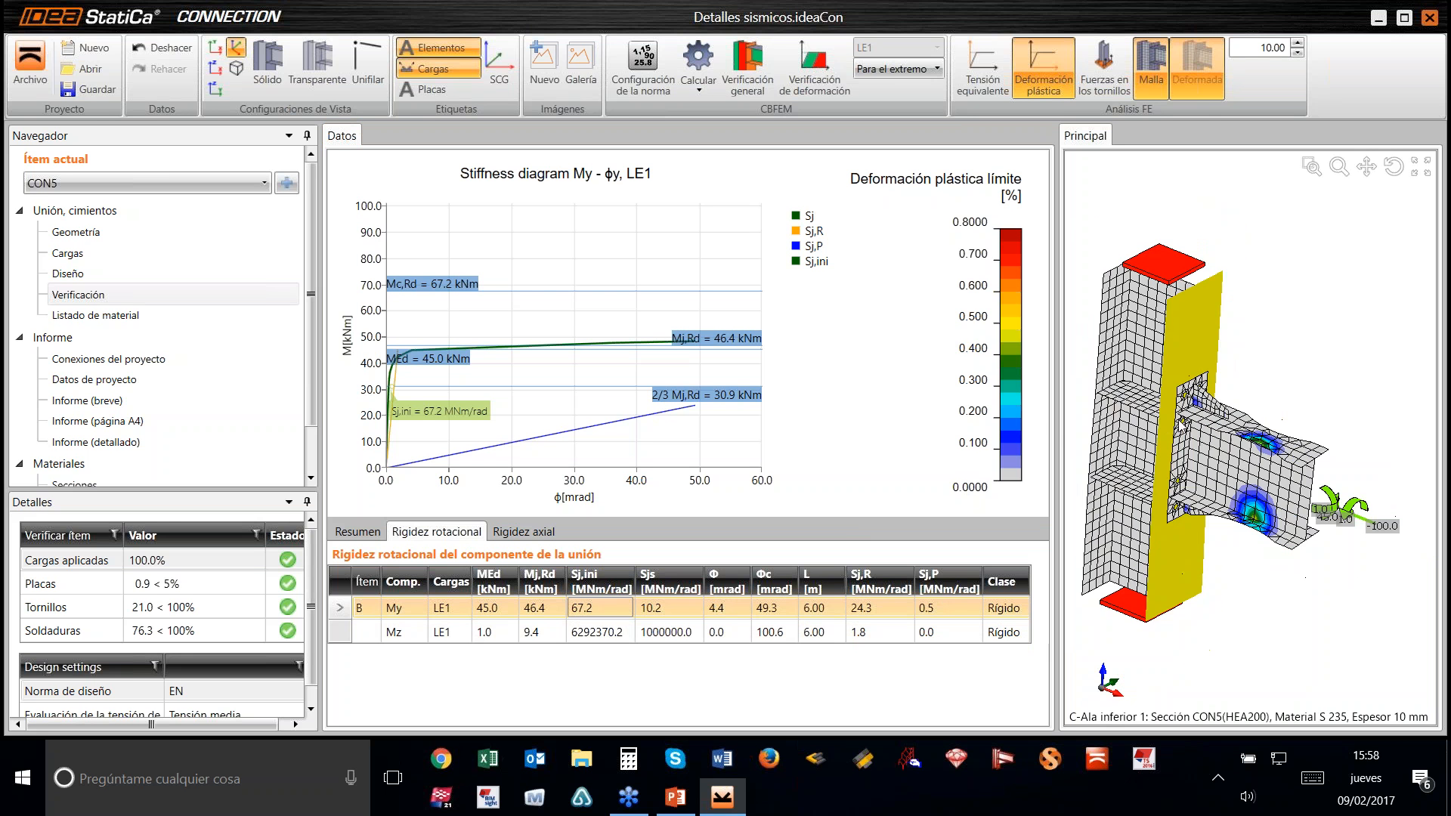
scroll(1176, 423, "up", 1)
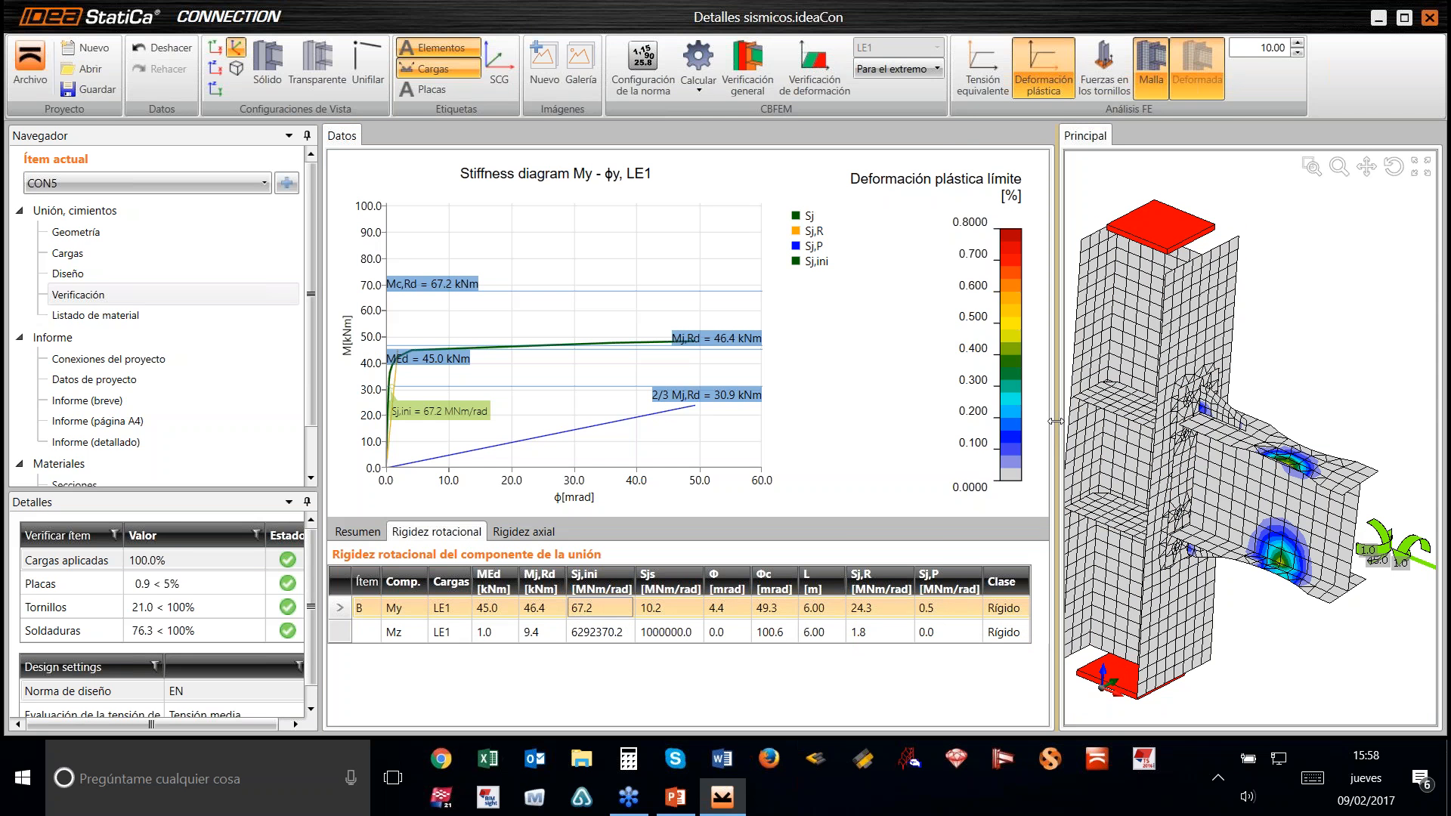
left_click_drag(1055, 429, 941, 451)
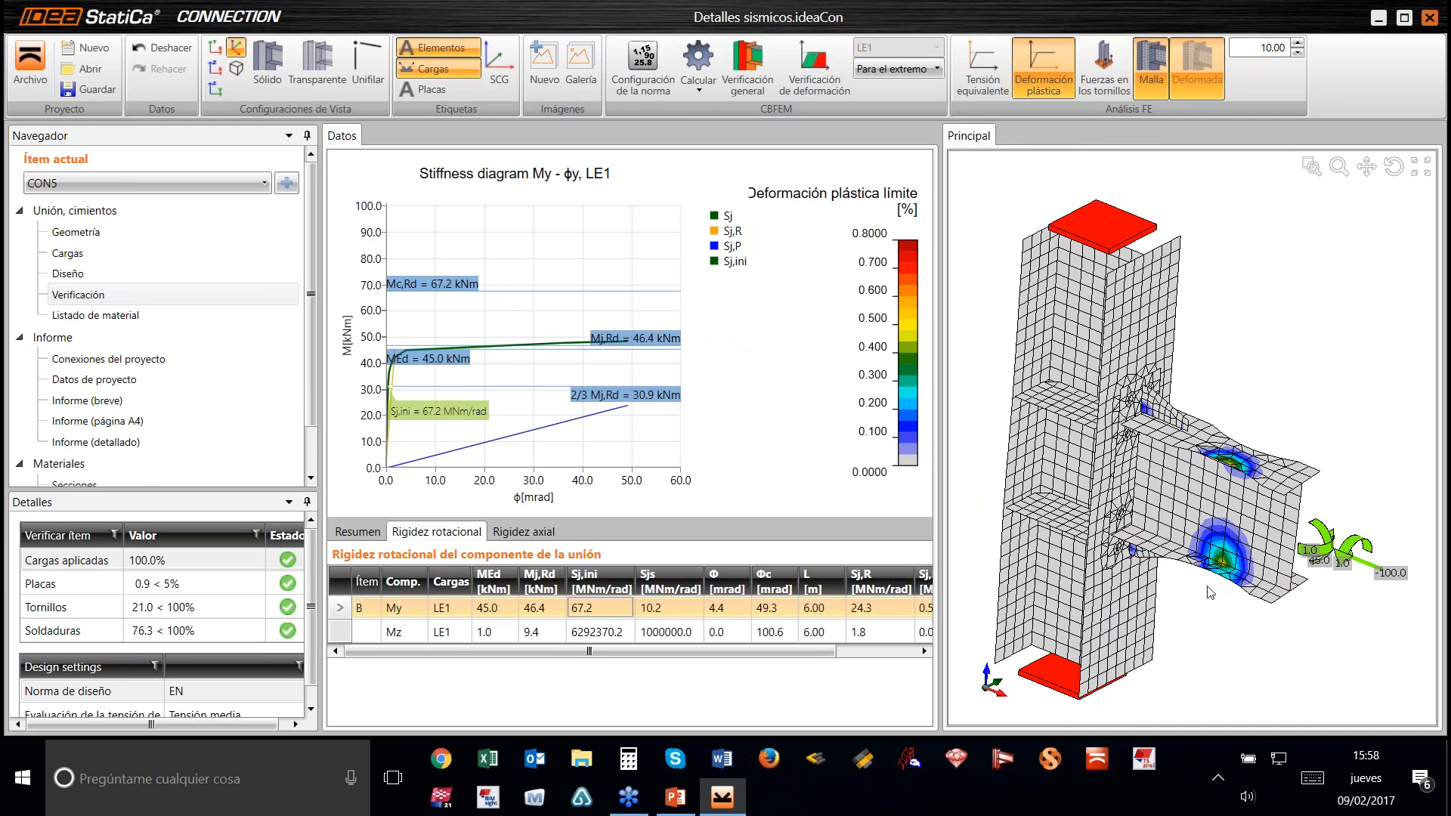
mouse_move(1224, 523)
middle_mouse_down("ctrl")
mouse_move(1275, 438)
mouse_move(1215, 541)
mouse_move(1223, 528)
middle_mouse_up("ctrl")
scroll(1223, 557, "up", 2)
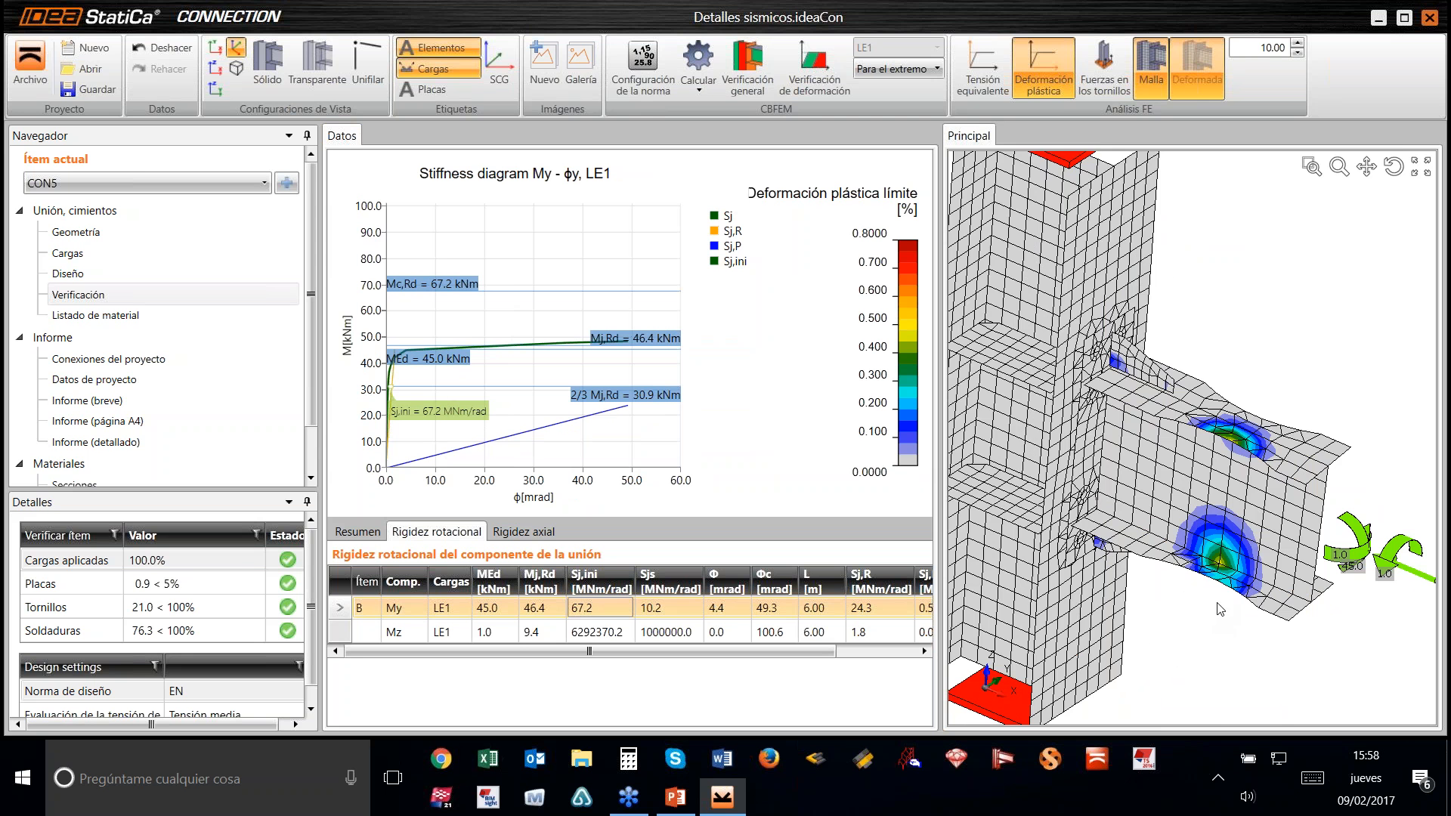
scroll(1238, 603, "down", 1)
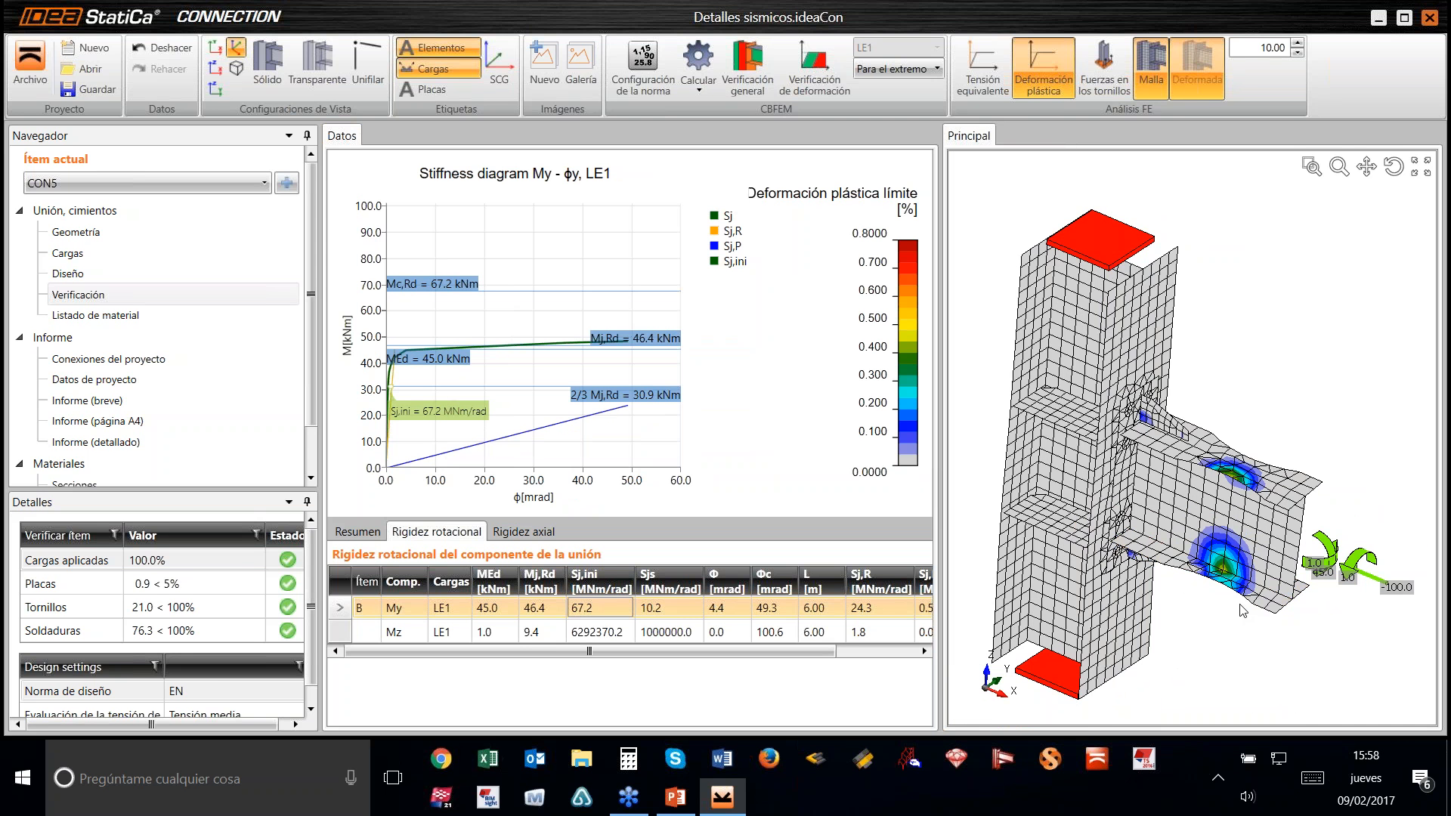
mouse_move(1240, 608)
middle_mouse_down("ctrl")
mouse_move(1296, 601)
mouse_move(1227, 596)
mouse_move(1240, 618)
middle_mouse_up("ctrl")
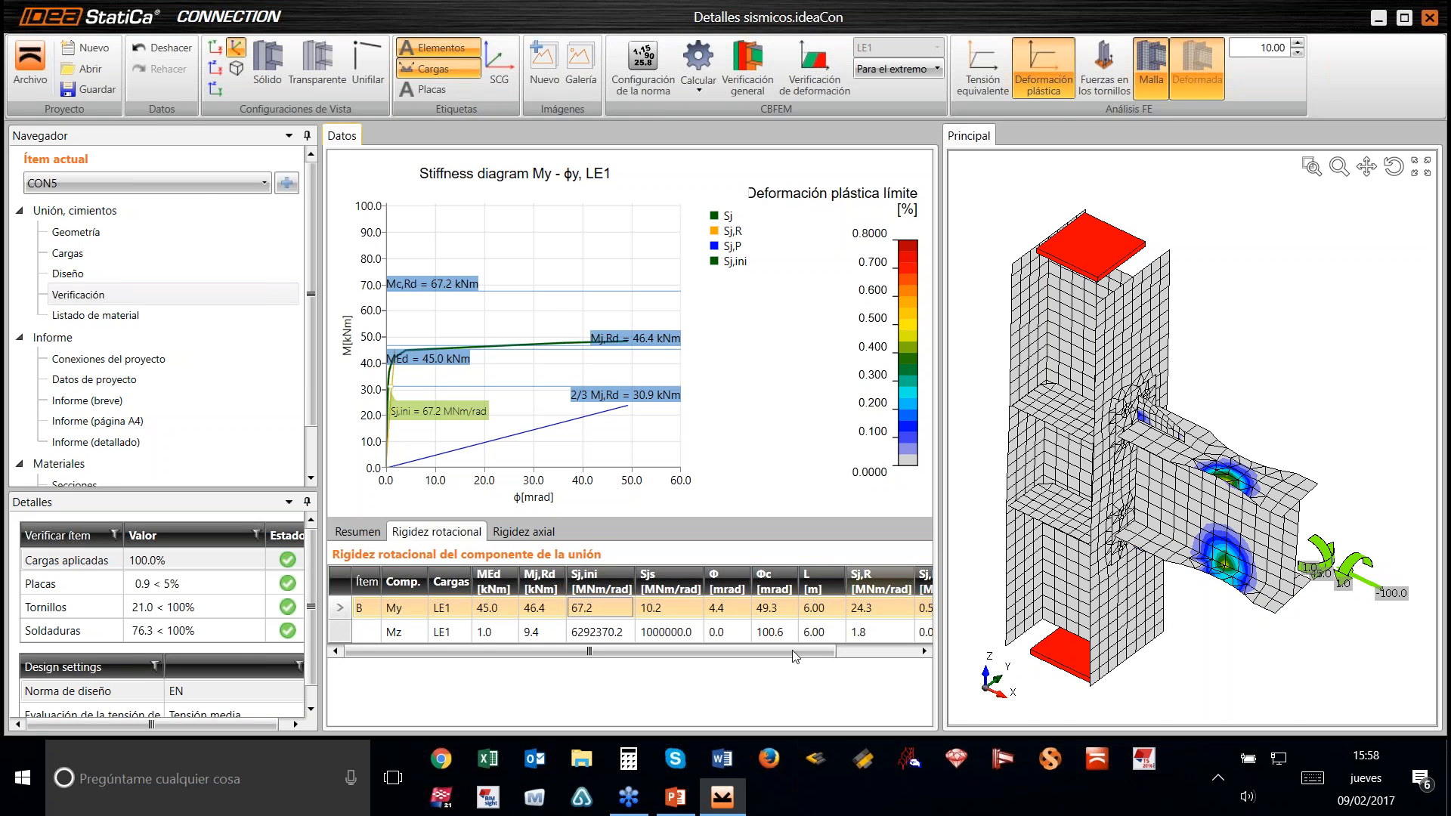
Step: Switch to the PowerPoint presentation and show the closing slide with the information and contact details
left_click(688, 810)
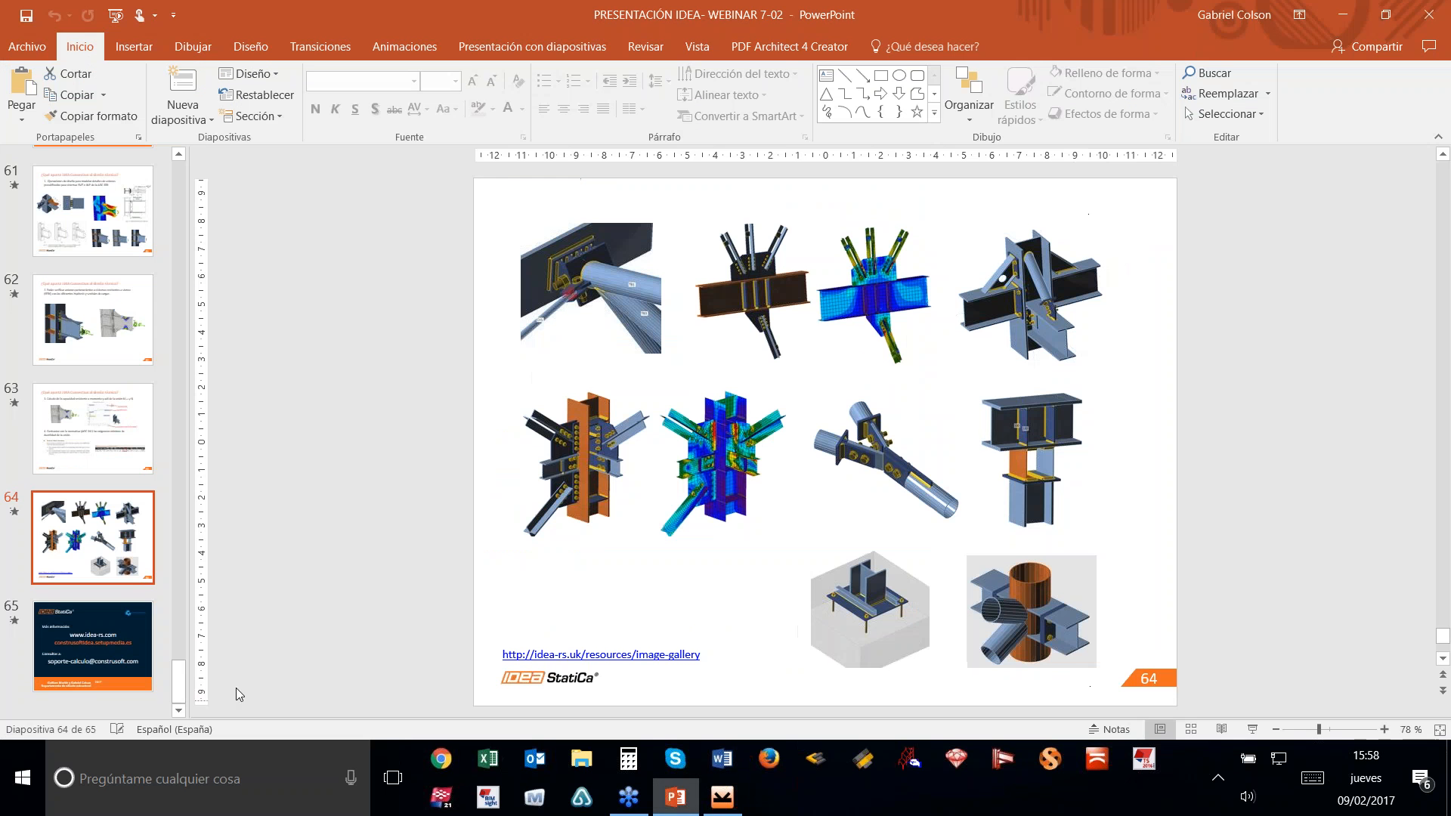
left_click(111, 641)
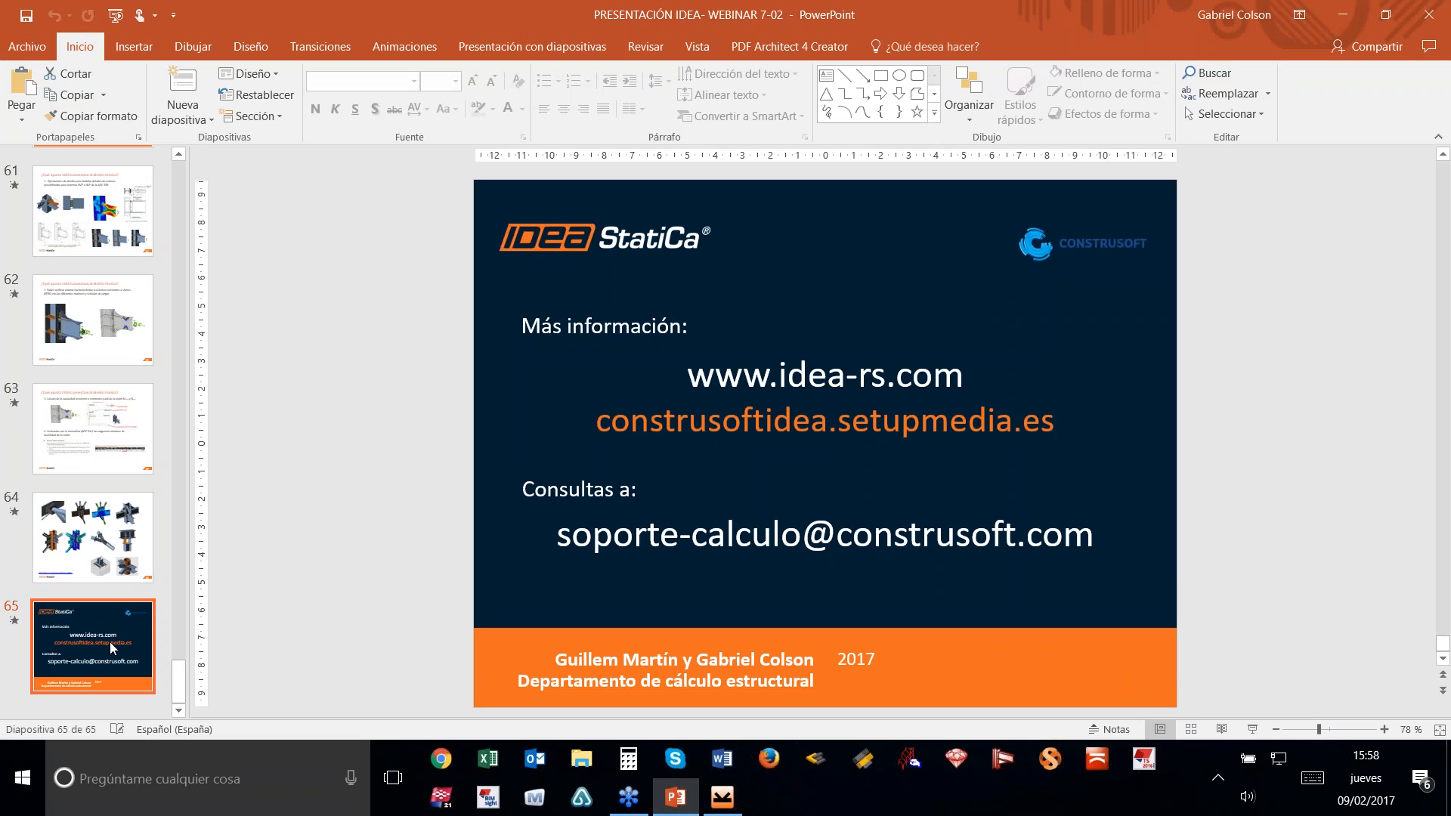
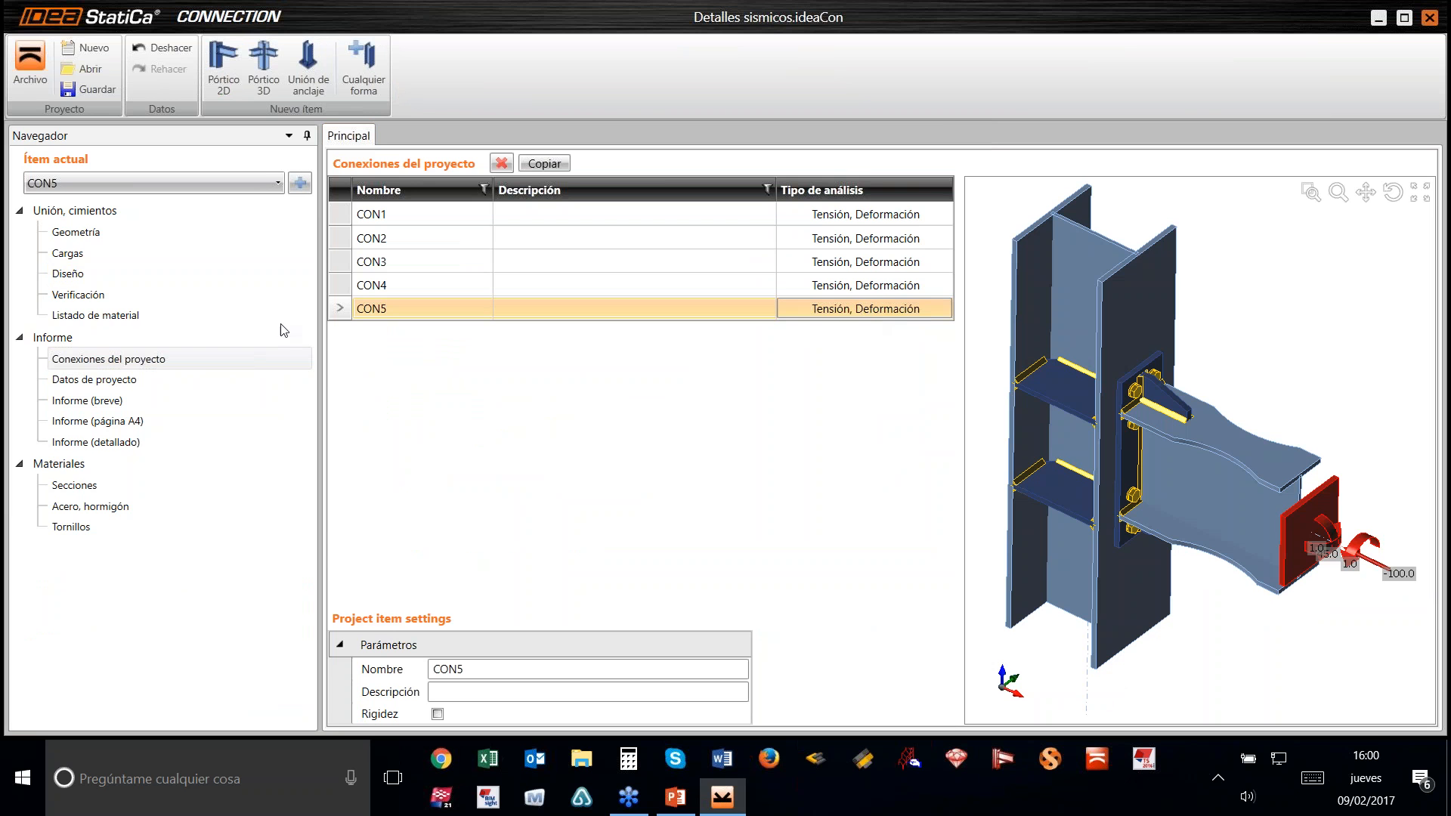
left_click(162, 295)
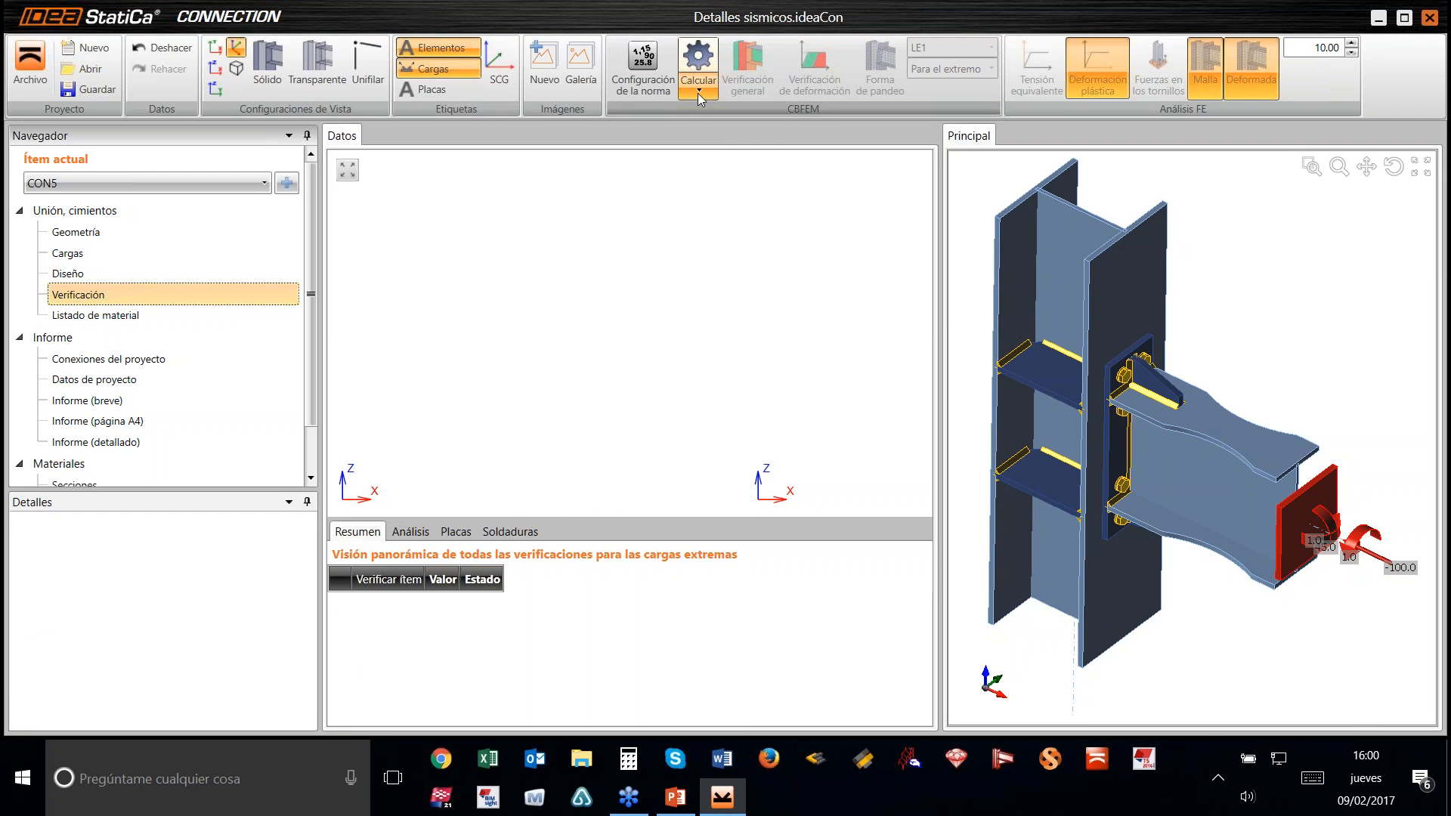
left_click(697, 89)
left_click(654, 139)
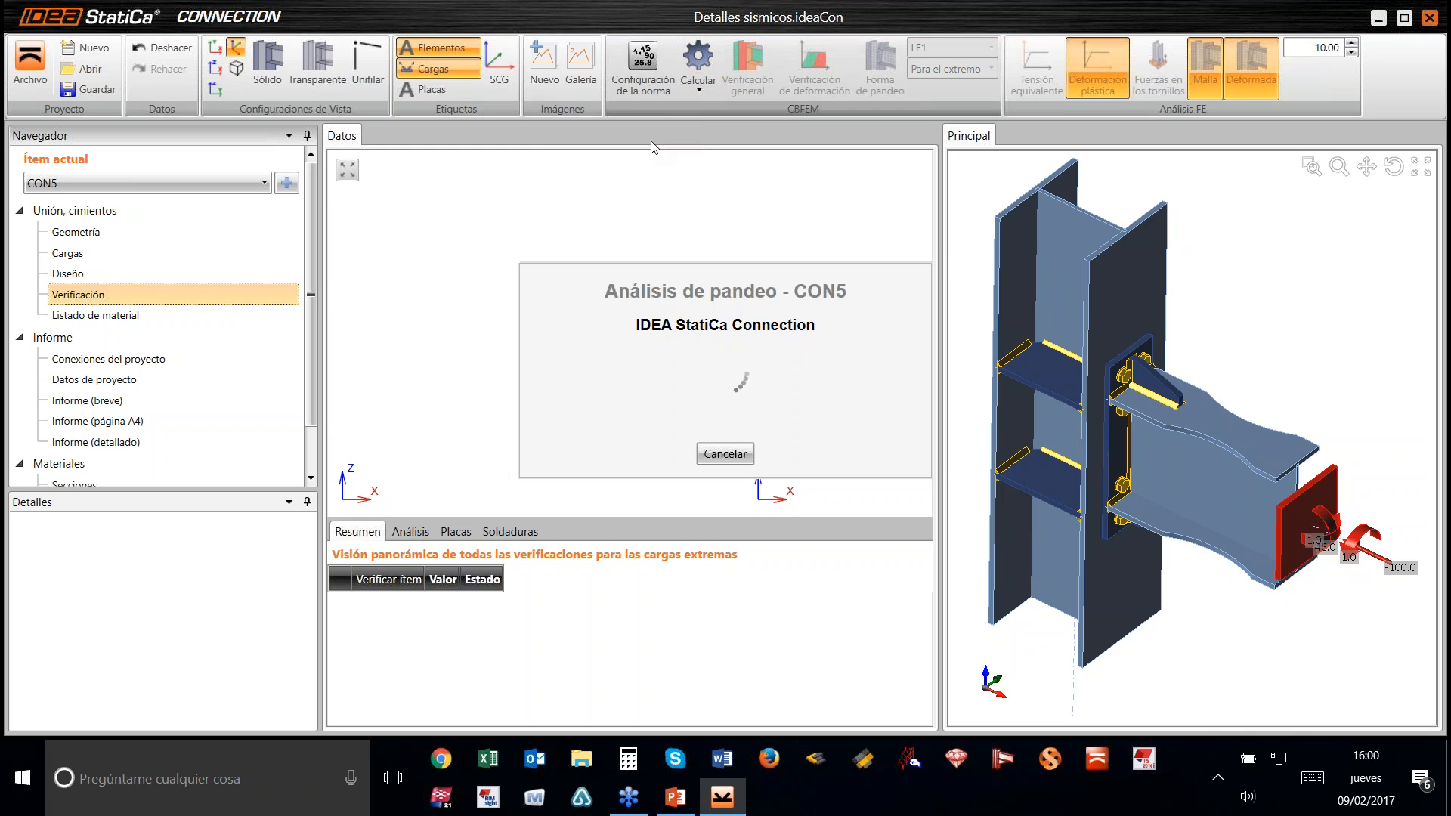
left_click(721, 454)
Step: Make column C the bearing element (Elemento portante) in CON5's geometry instead of beam B
left_click(124, 233)
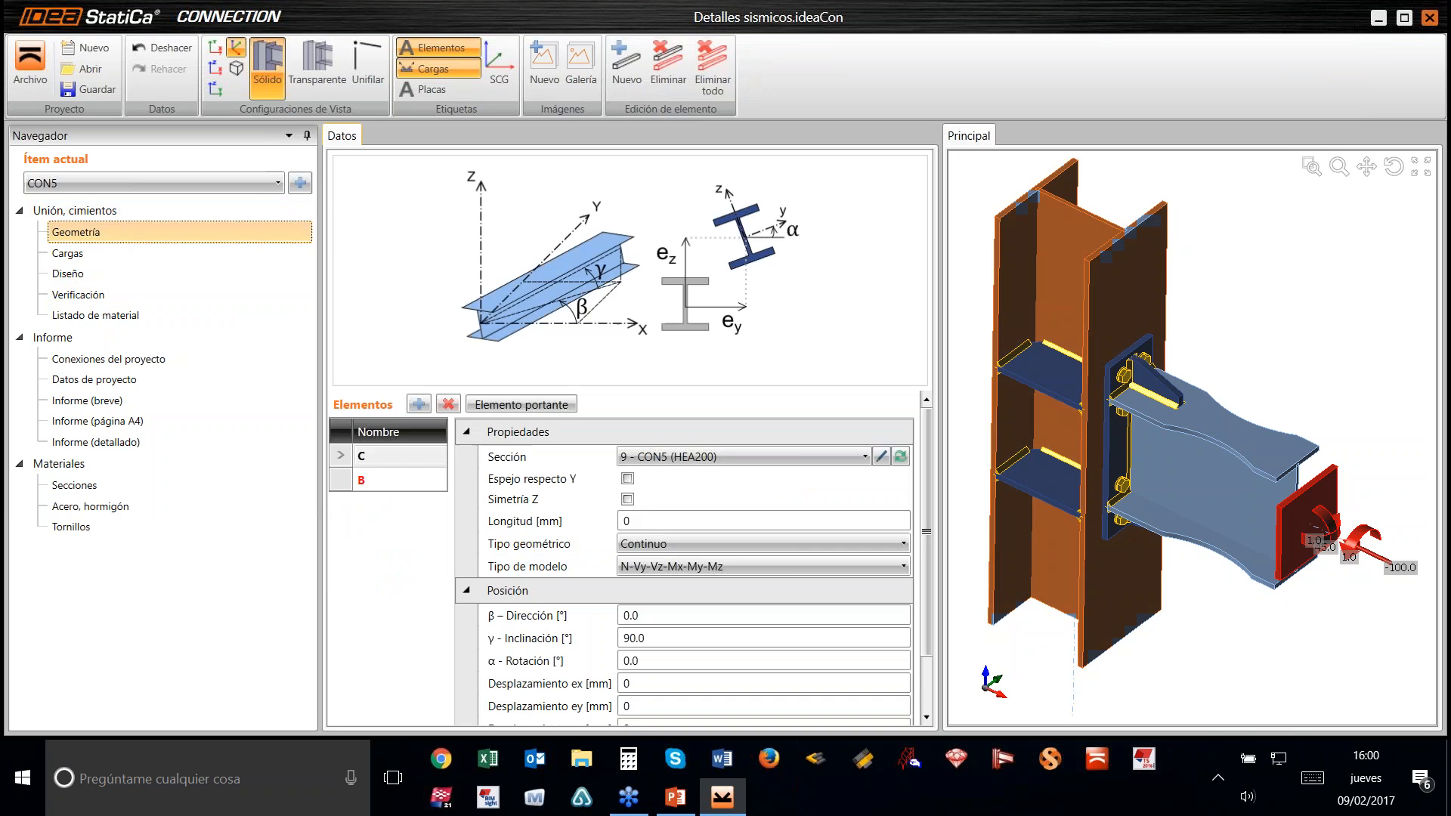
left_click(337, 486)
left_click(376, 454)
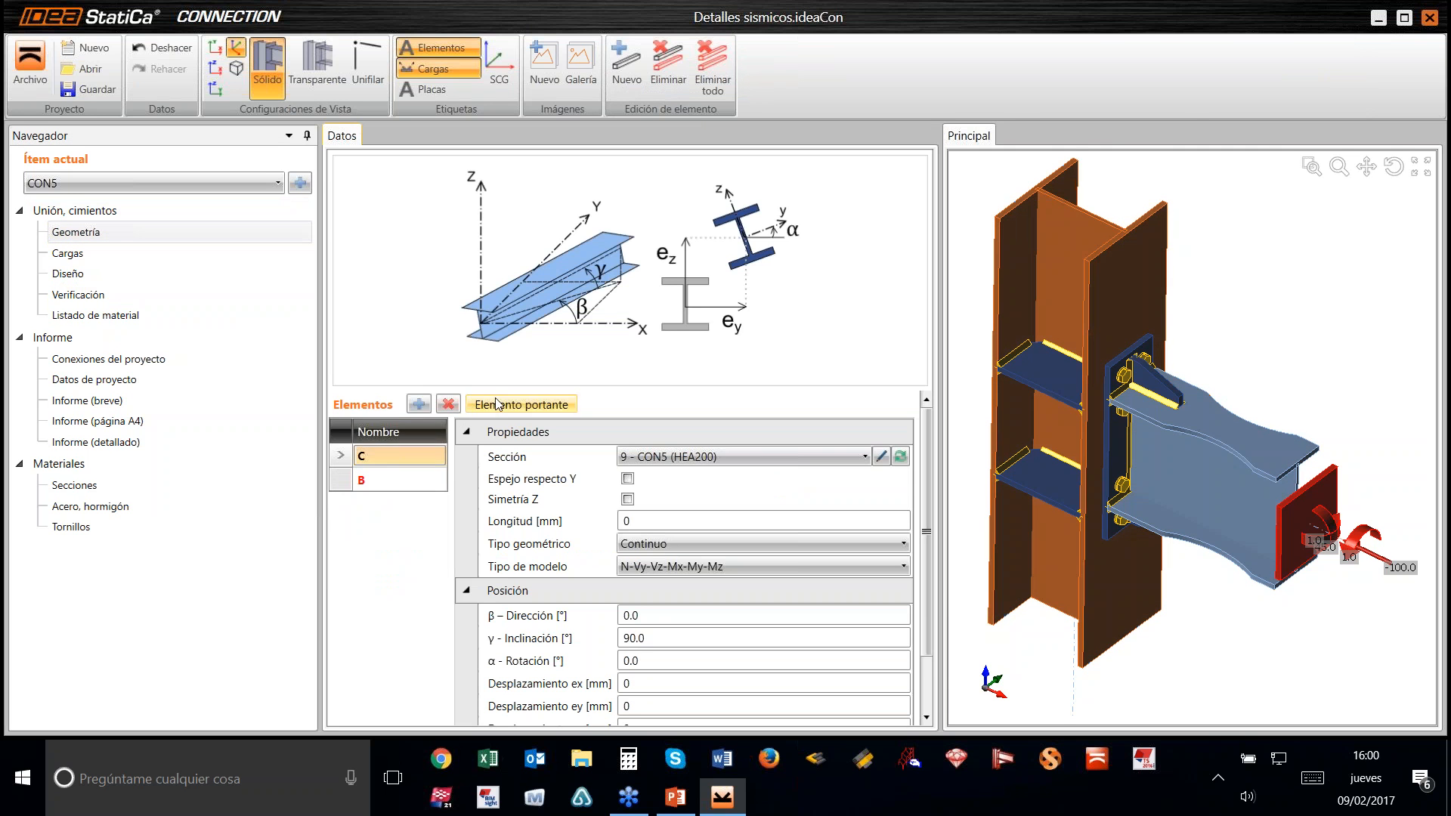
Step: Run the buckling analysis of CON5 from its verification view
left_click(105, 296)
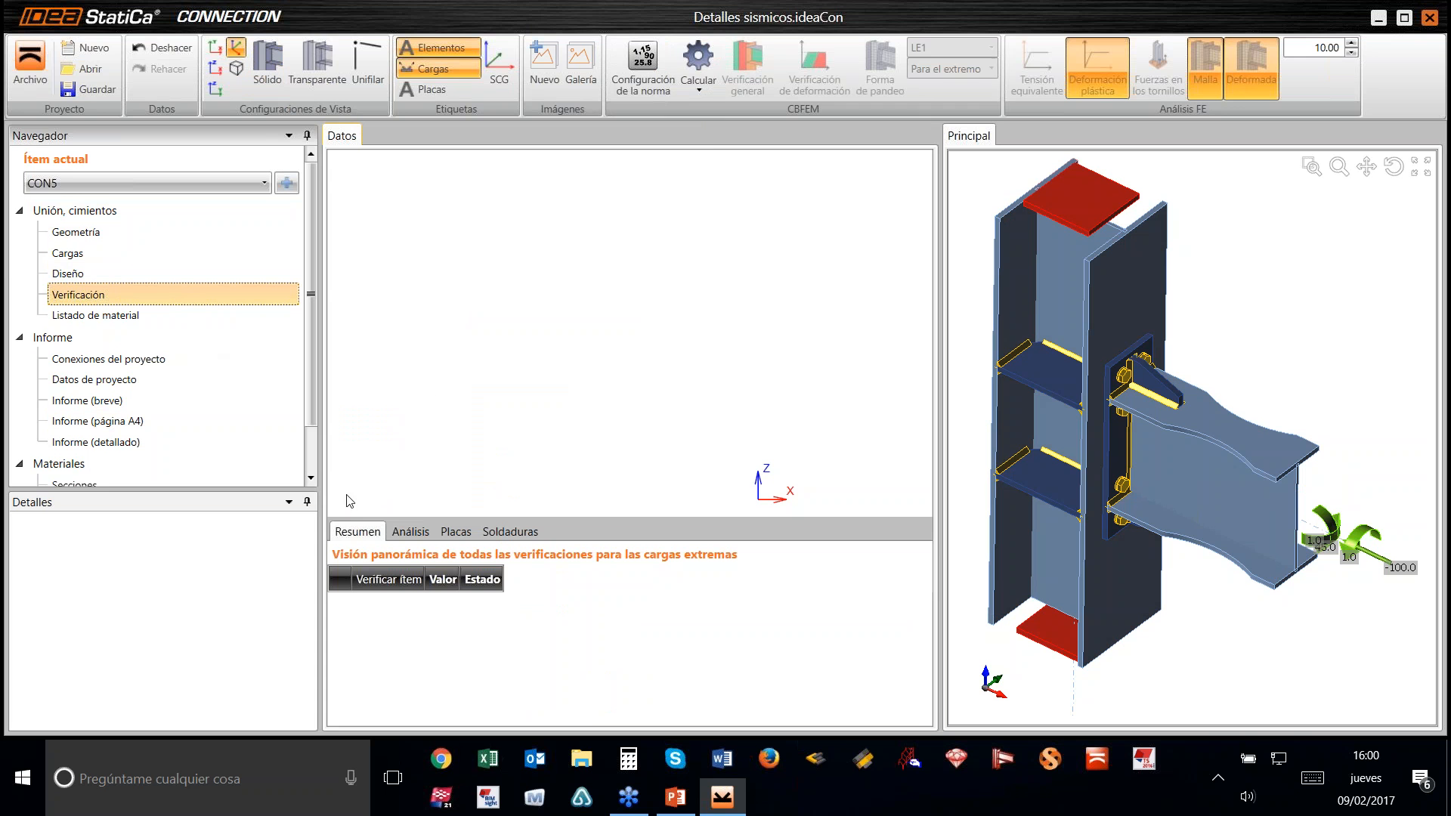
left_click(702, 89)
left_click(672, 137)
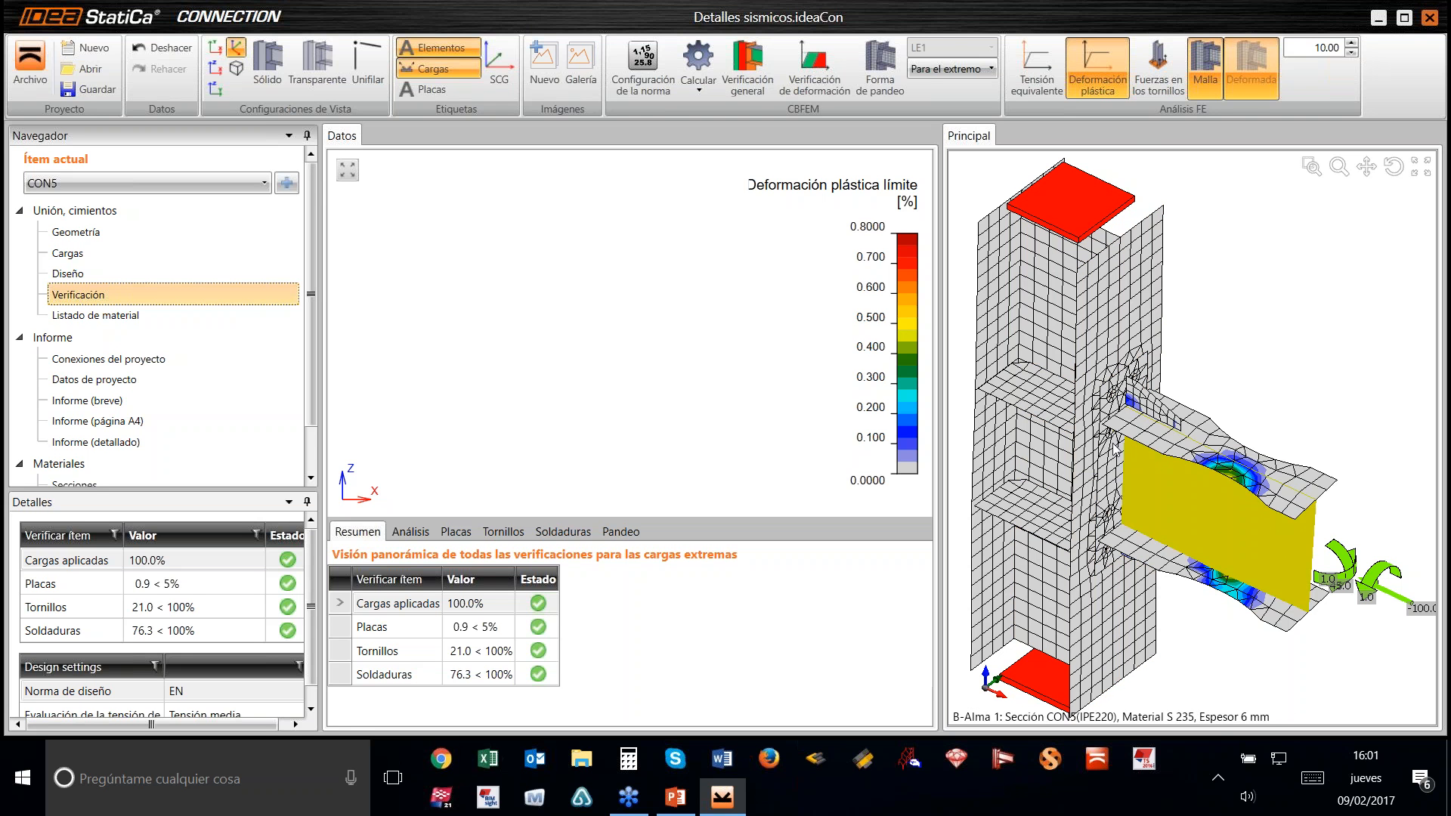
Step: Widen the model view and show the equivalent stress on the deformed connection
left_click_drag(939, 321, 810, 322)
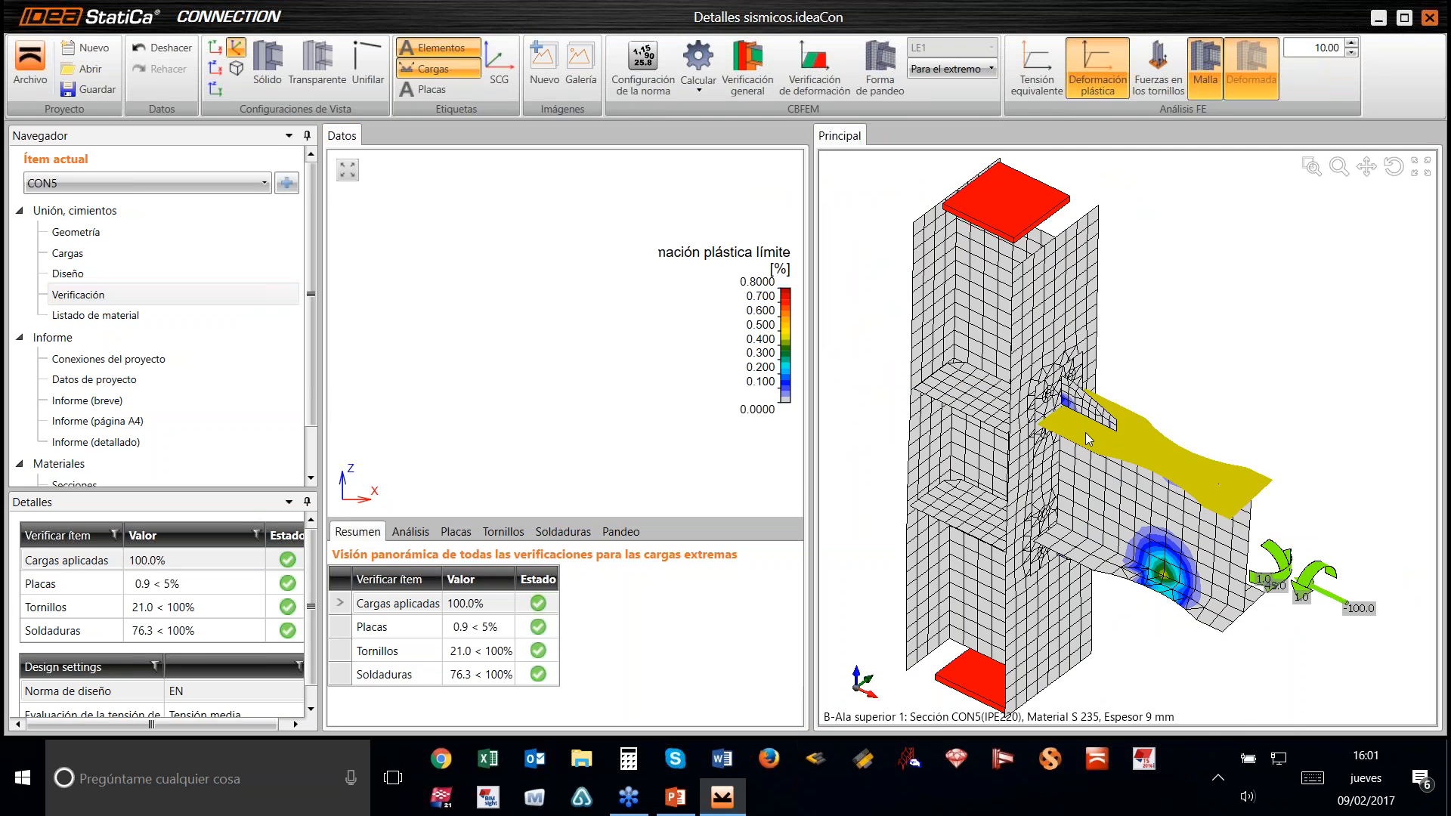
middle_click_drag(1086, 438, 1083, 410)
left_click(1047, 77)
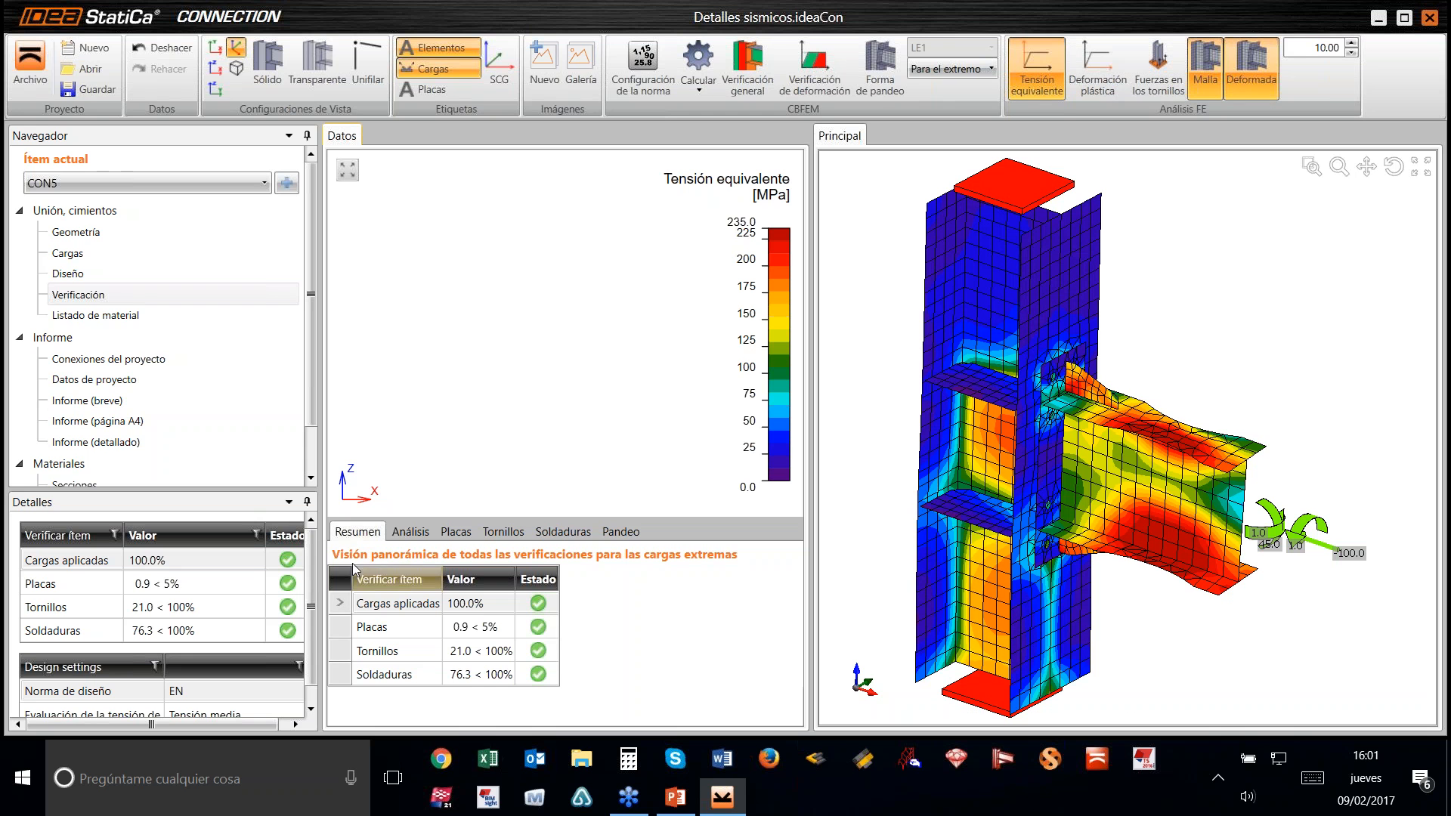
Step: Open the local buckling factors and show buckling shape 1 for LE1 on the model, examining the beam web
left_click(618, 533)
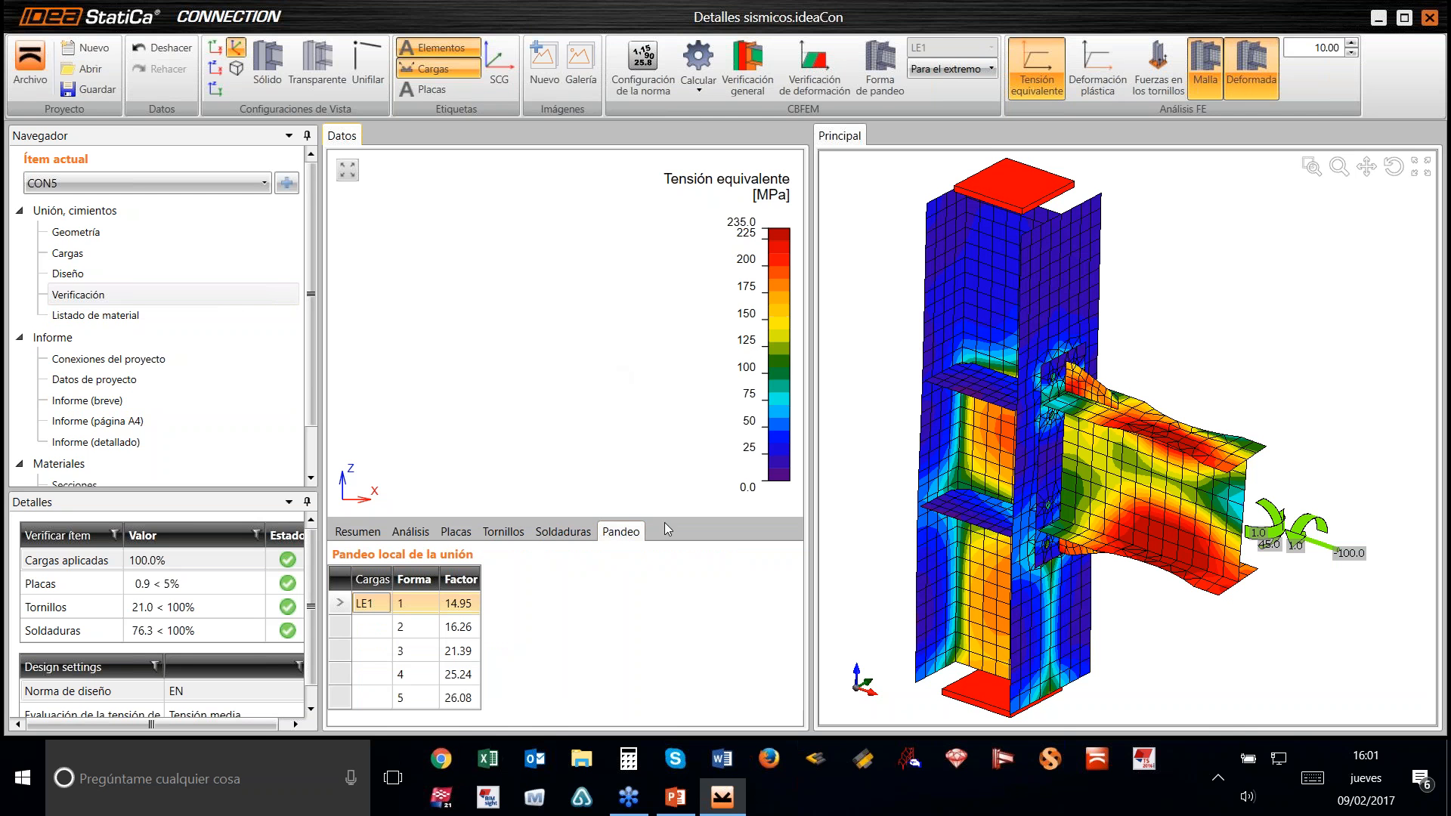
left_click(892, 80)
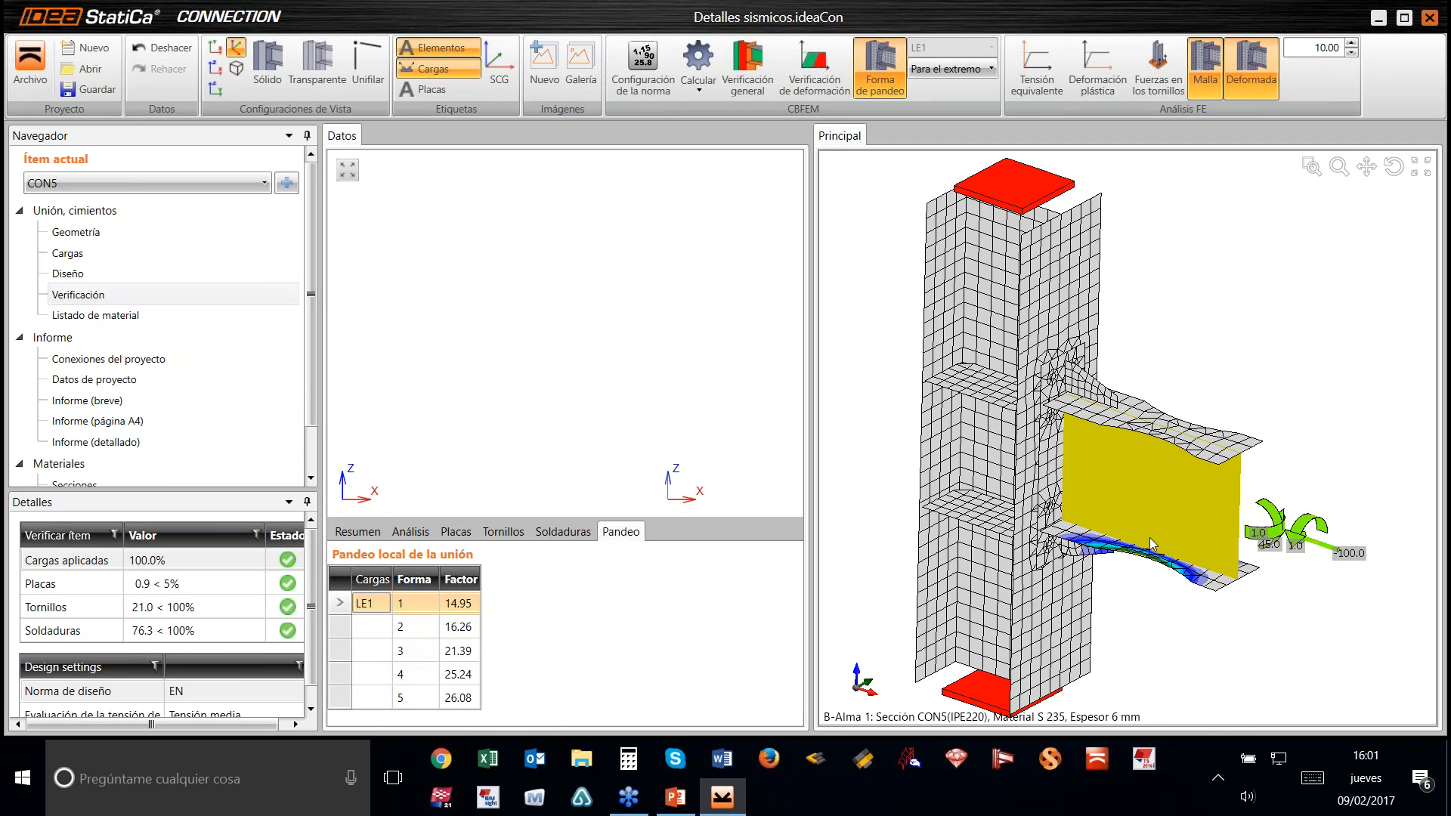
scroll(1073, 487, "up", 2)
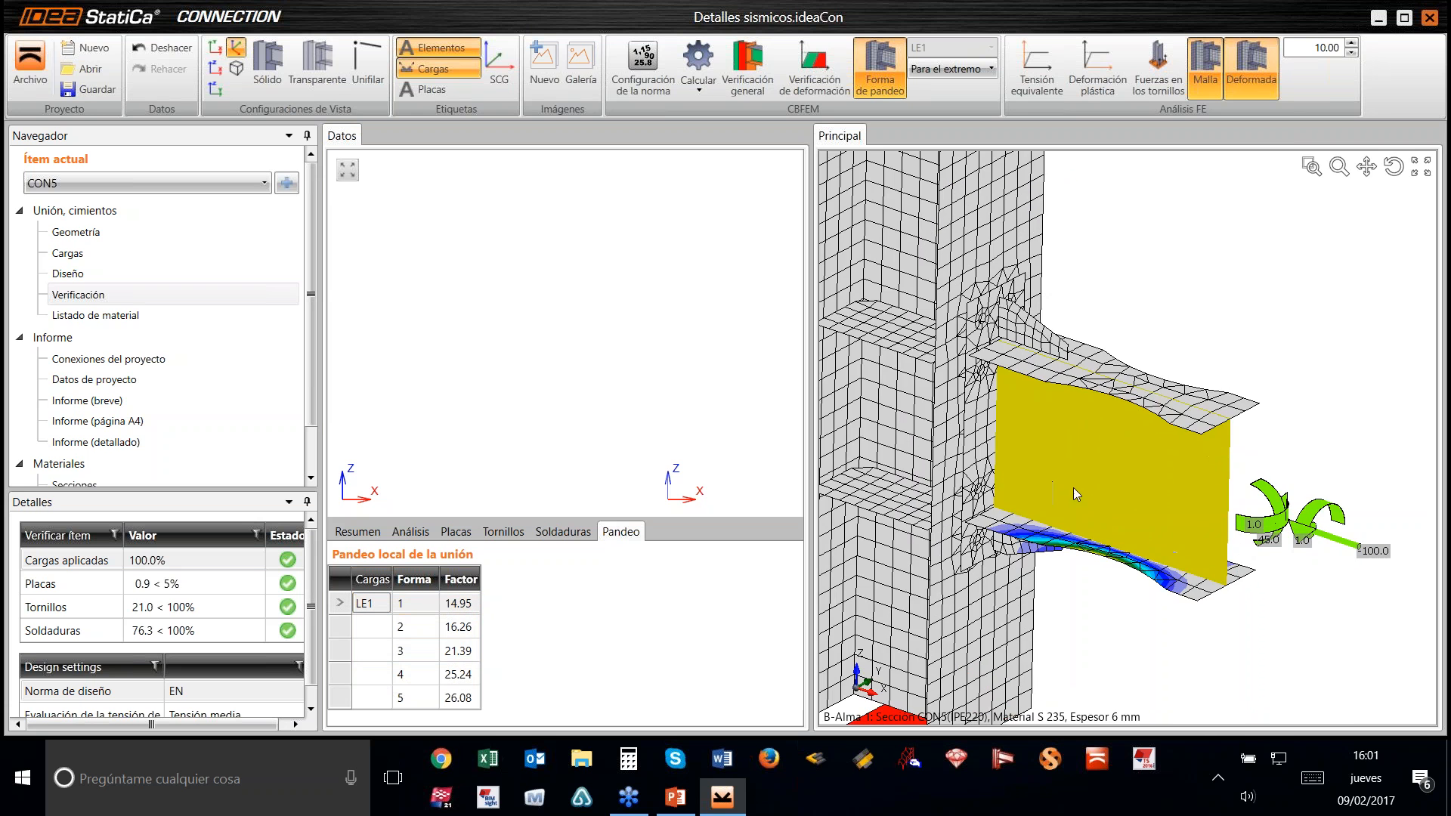
right_click_drag(1073, 488, 1288, 573)
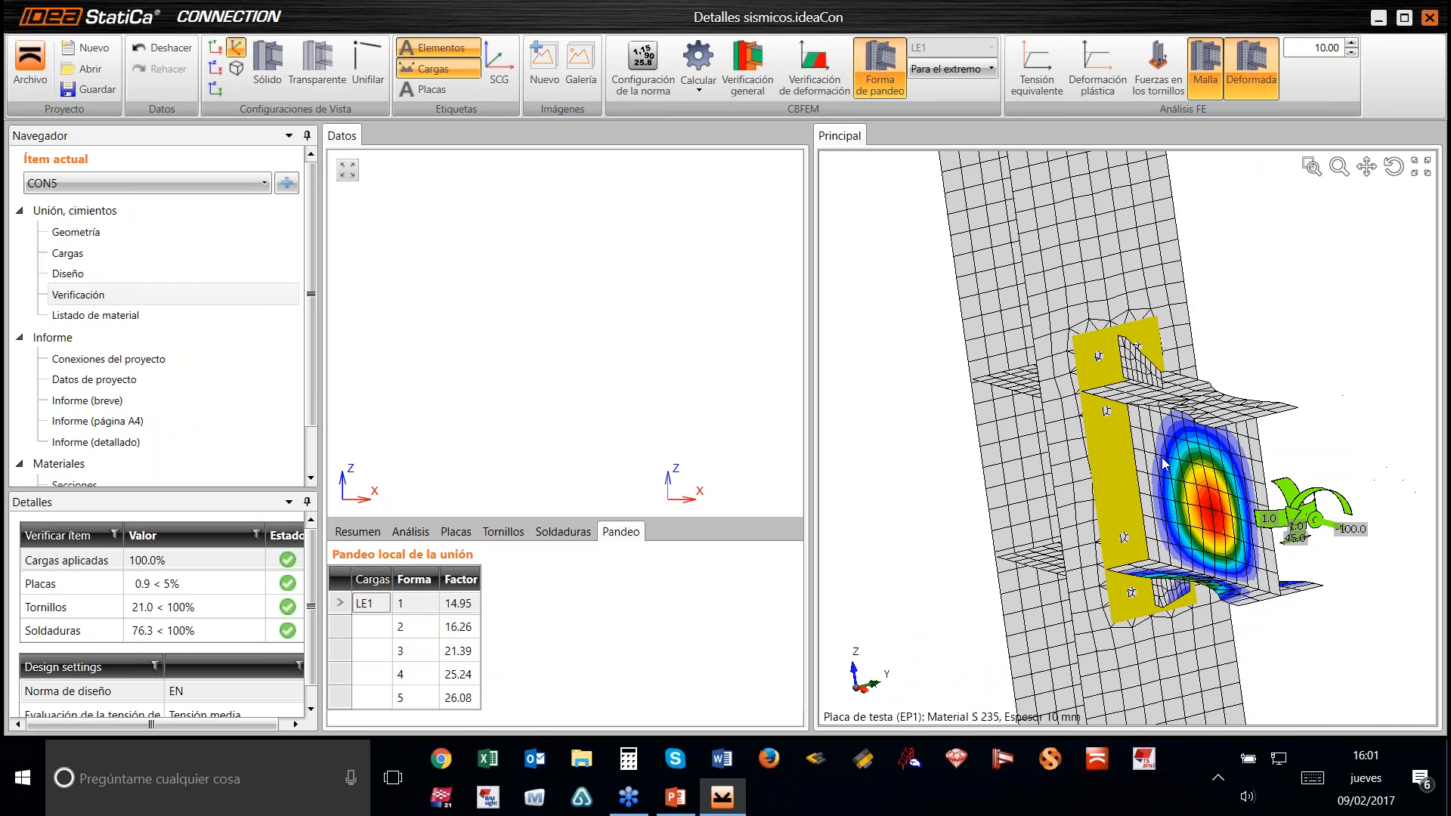
Step: Set the deformation scale to 30.00 and examine buckling shape 1 from the beam's end
left_click(1350, 44)
left_click(1350, 44)
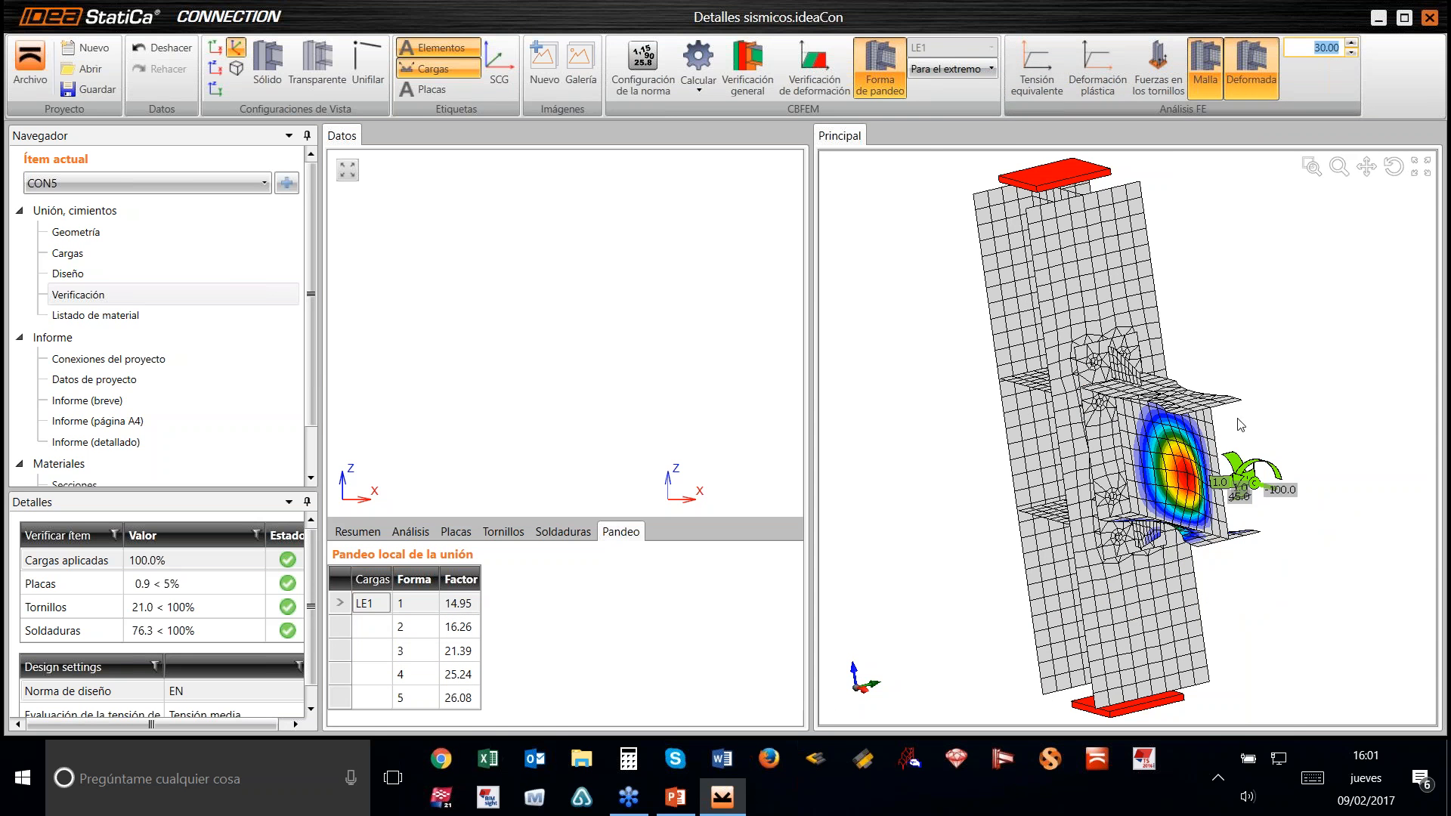
scroll(1241, 425, "up", 6)
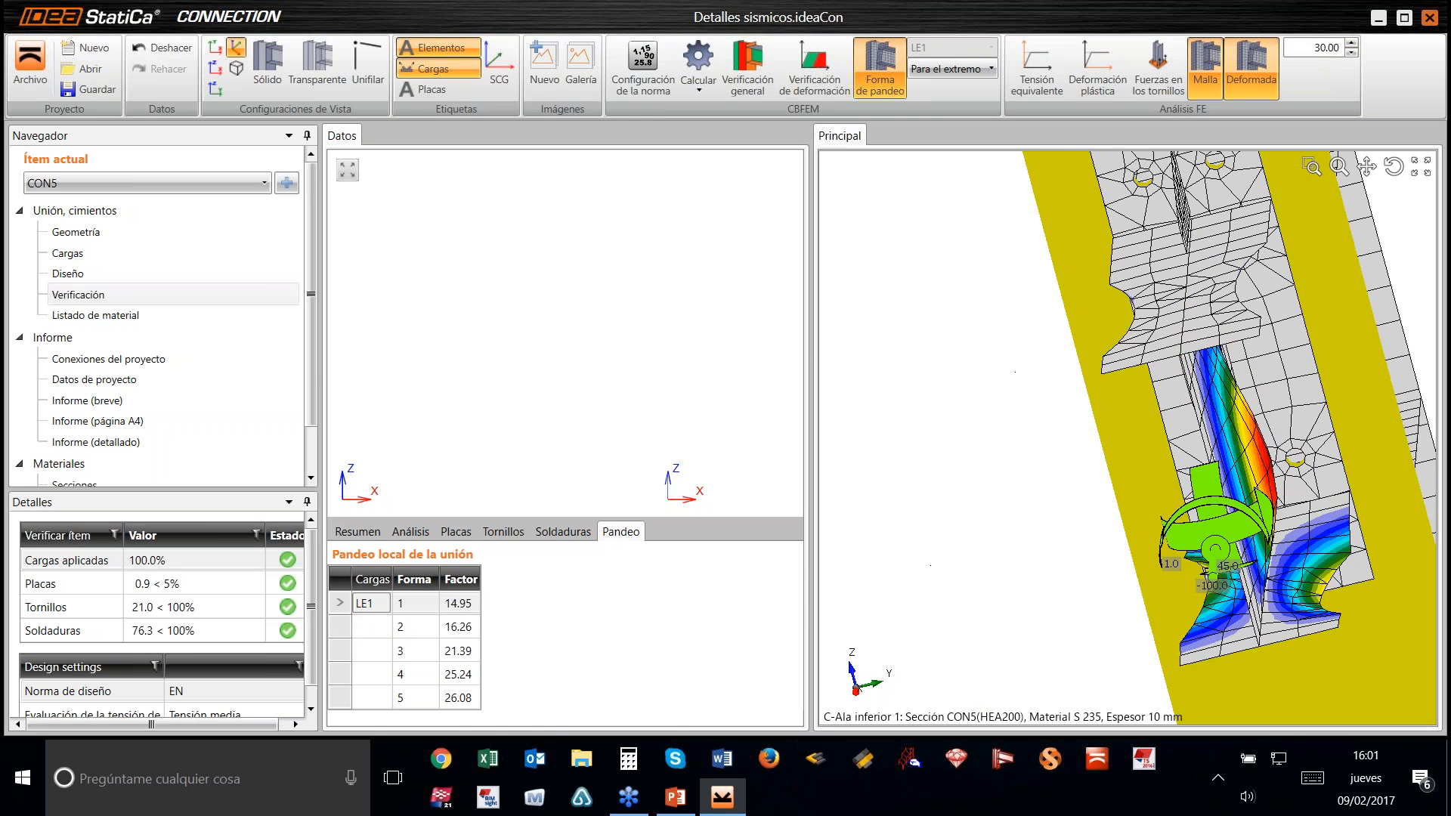
right_click_drag(1205, 573, 1220, 498)
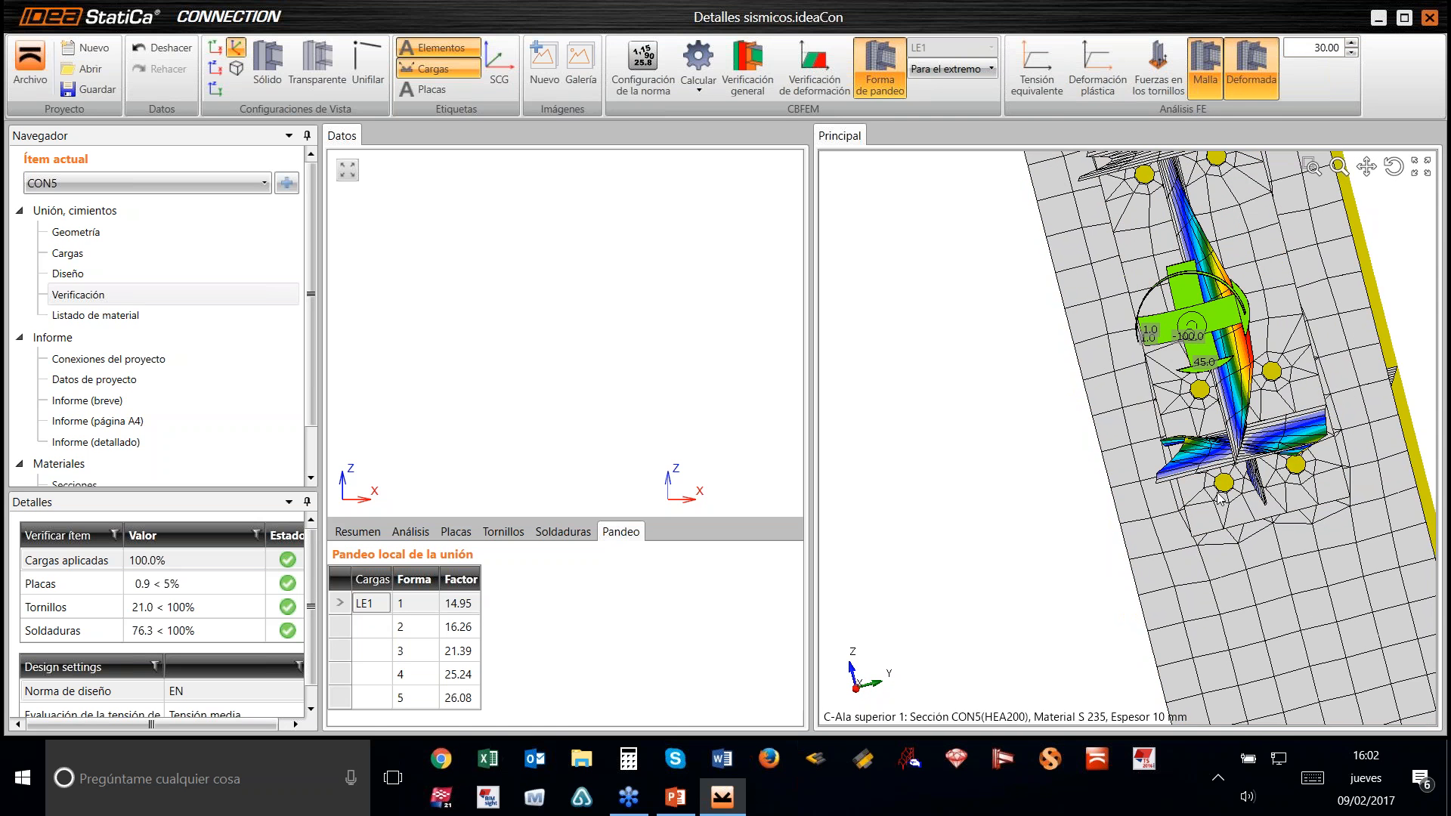
Step: Examine buckling shapes 2 to 5 on the model from different angles, and return to shape 1
left_click(340, 628)
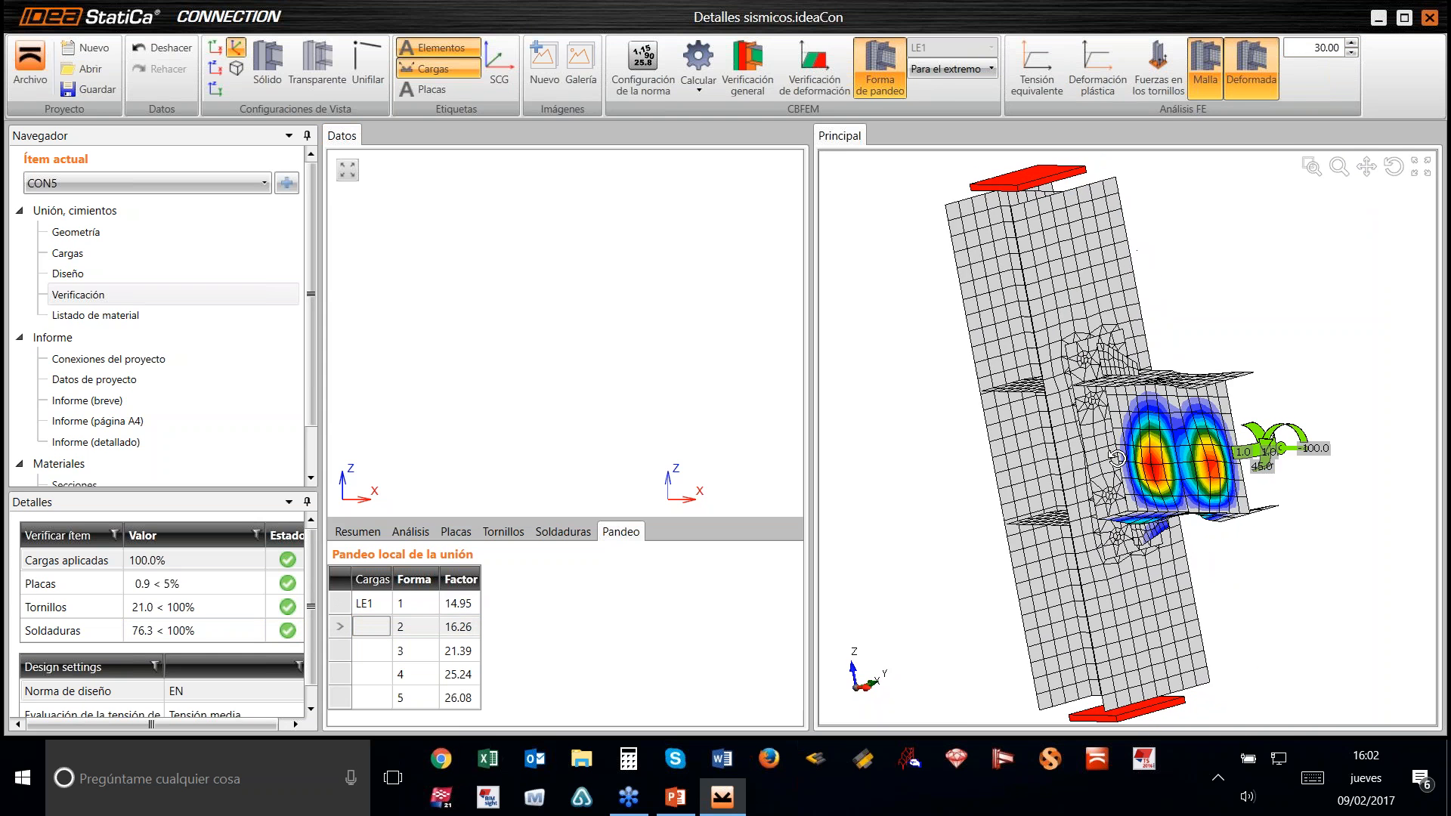
right_click_drag(1117, 457, 1164, 463)
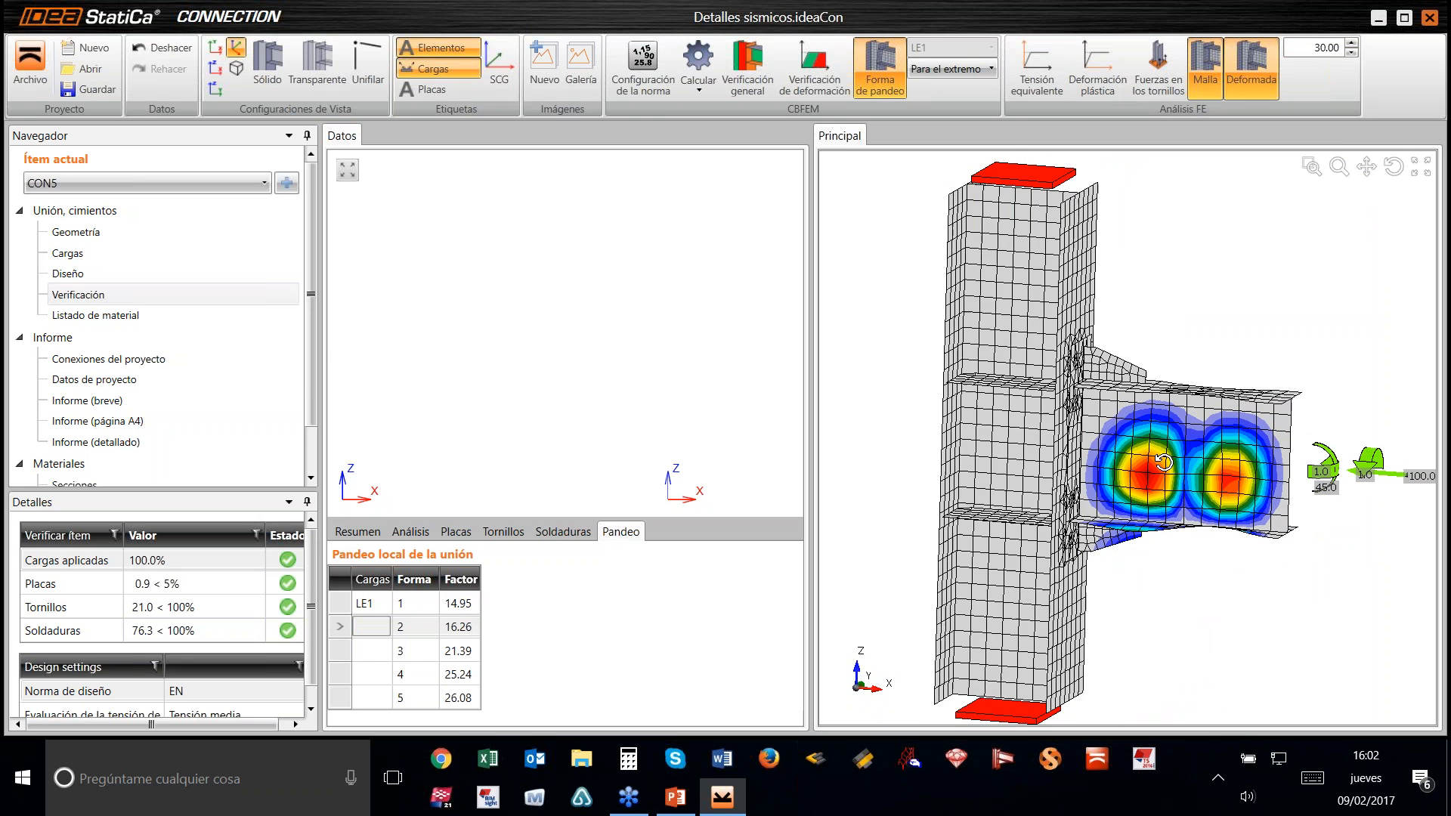
left_click(349, 653)
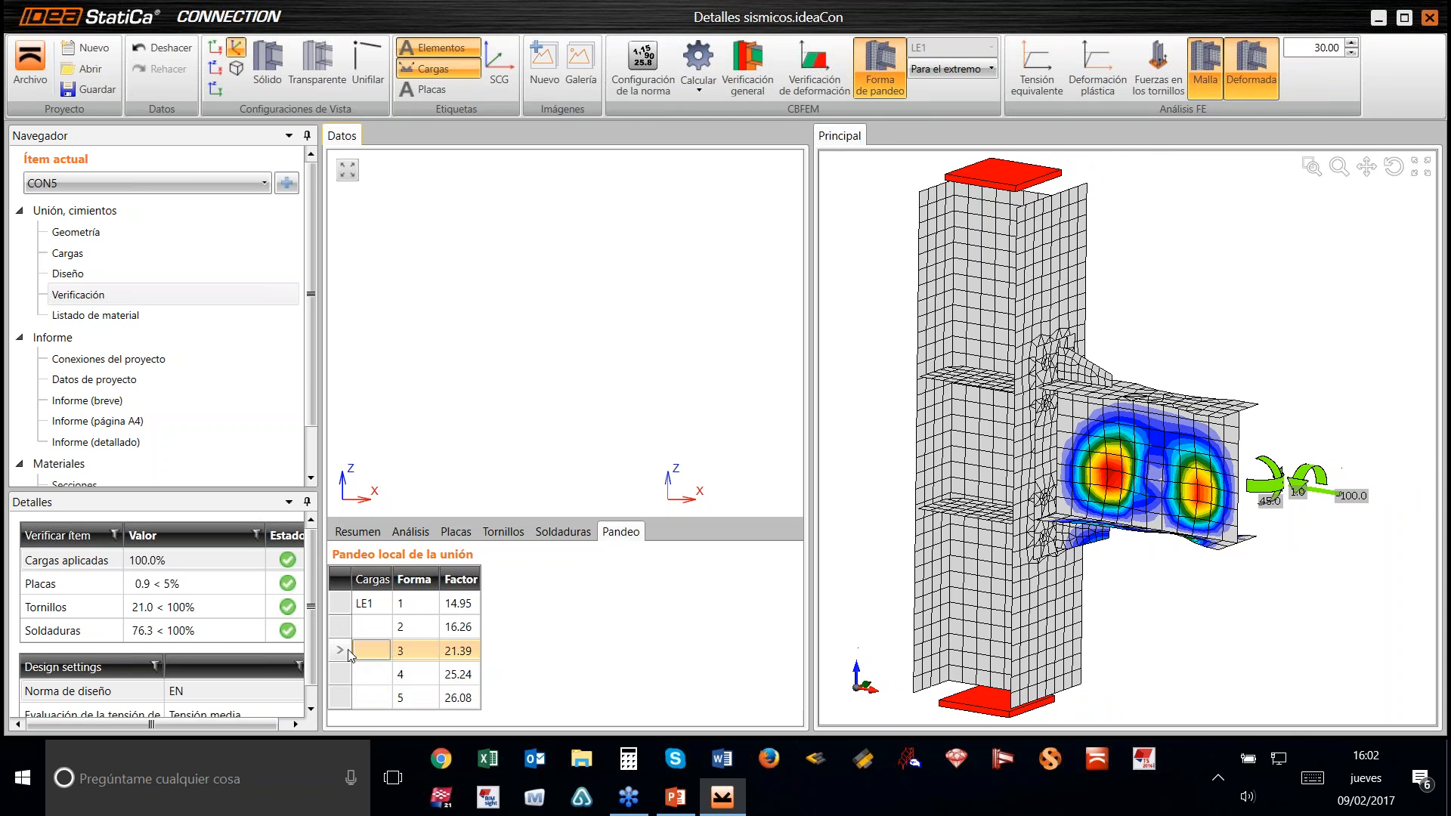
right_click_drag(1141, 488, 1172, 635)
left_click(347, 674)
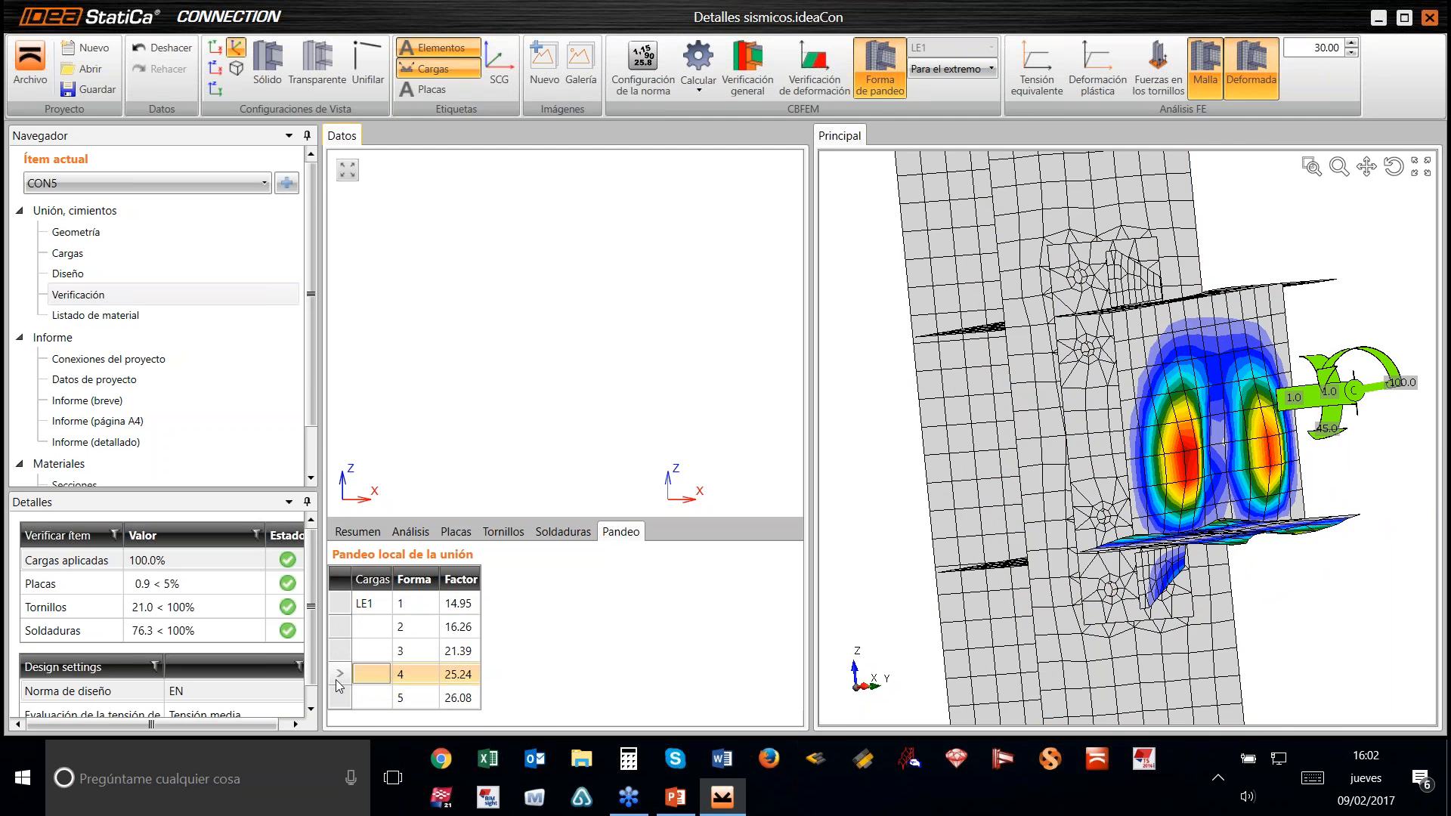
right_click_drag(1253, 478, 1140, 475)
left_click(371, 696)
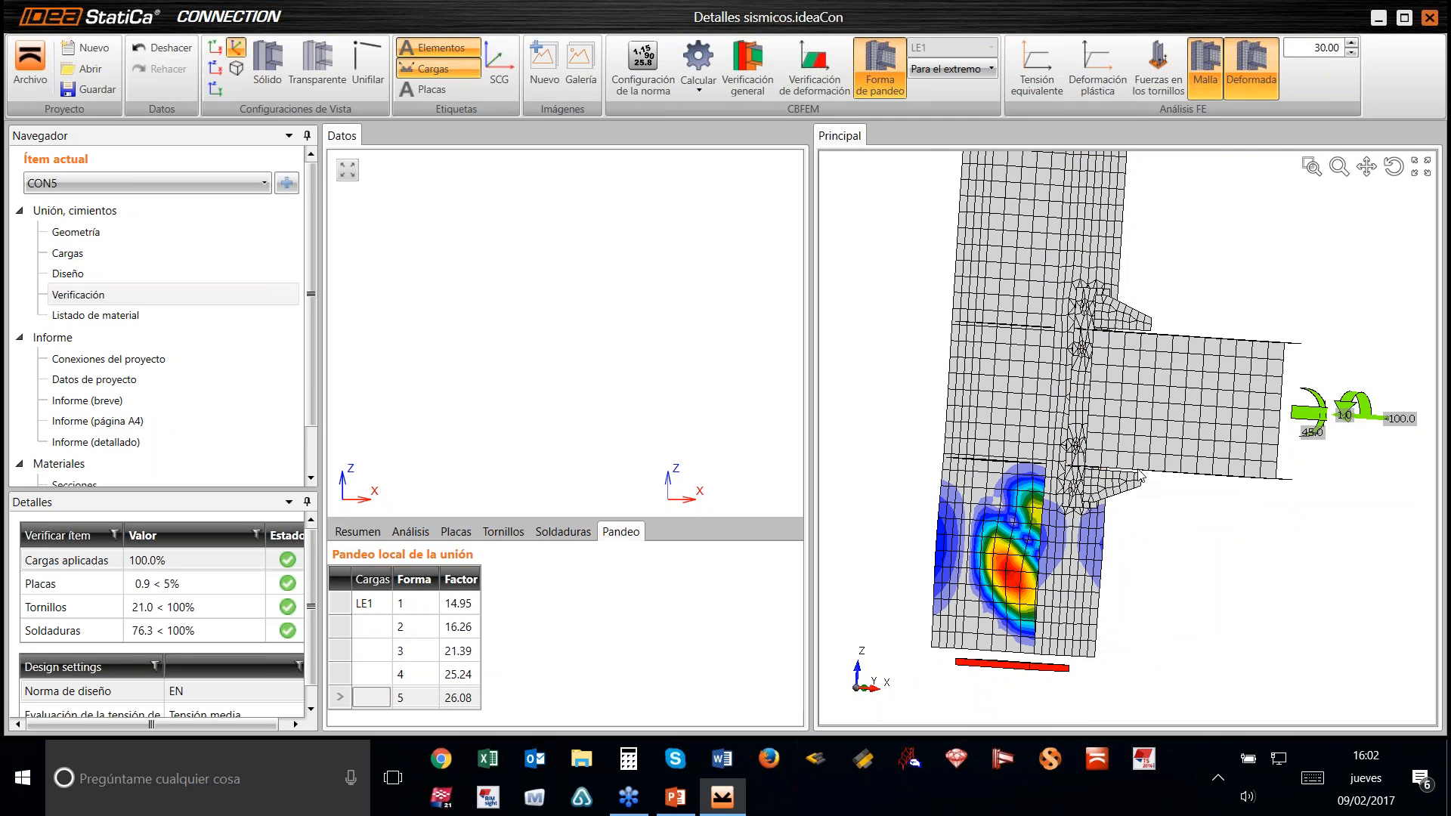
left_click(343, 606)
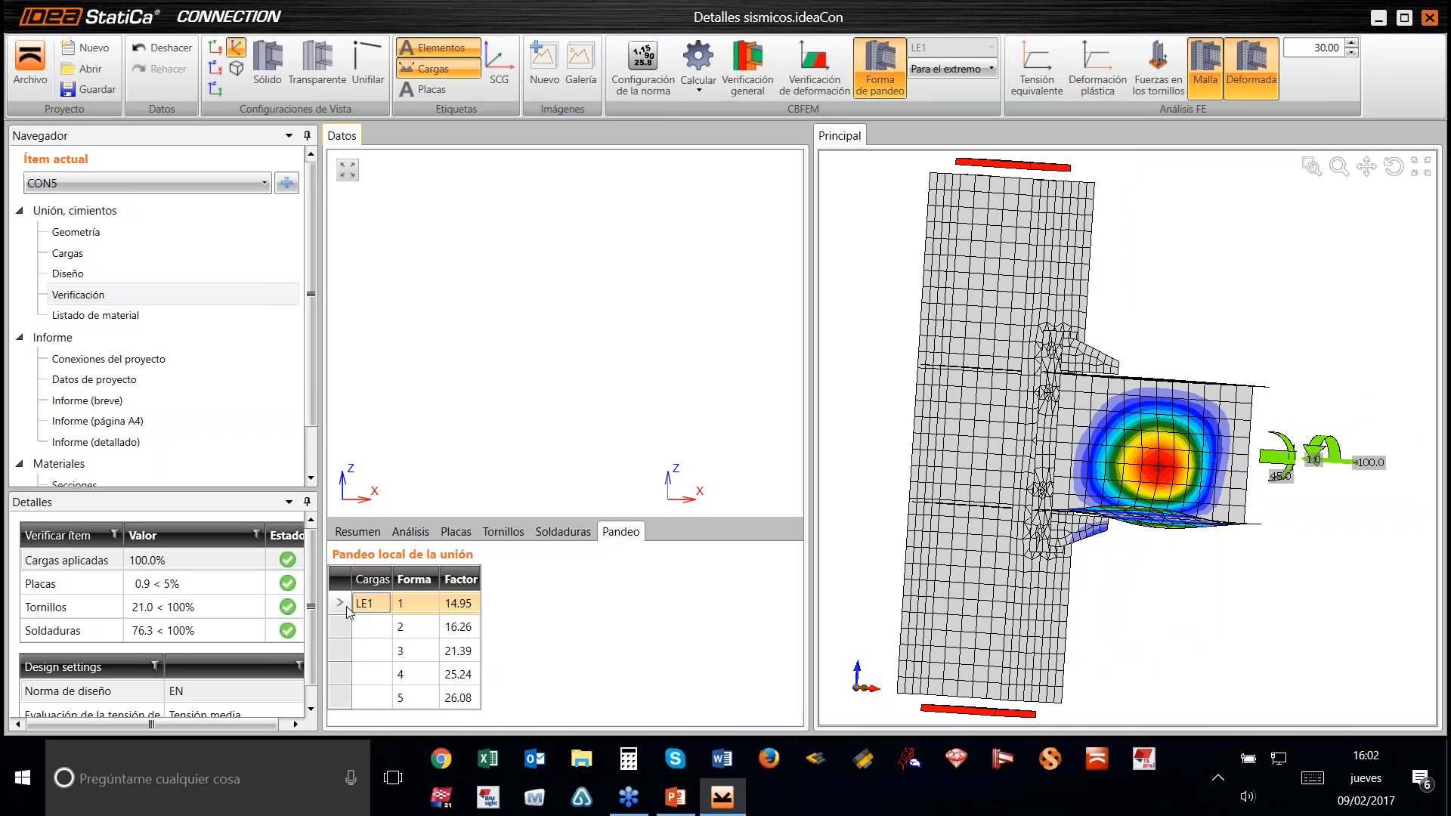